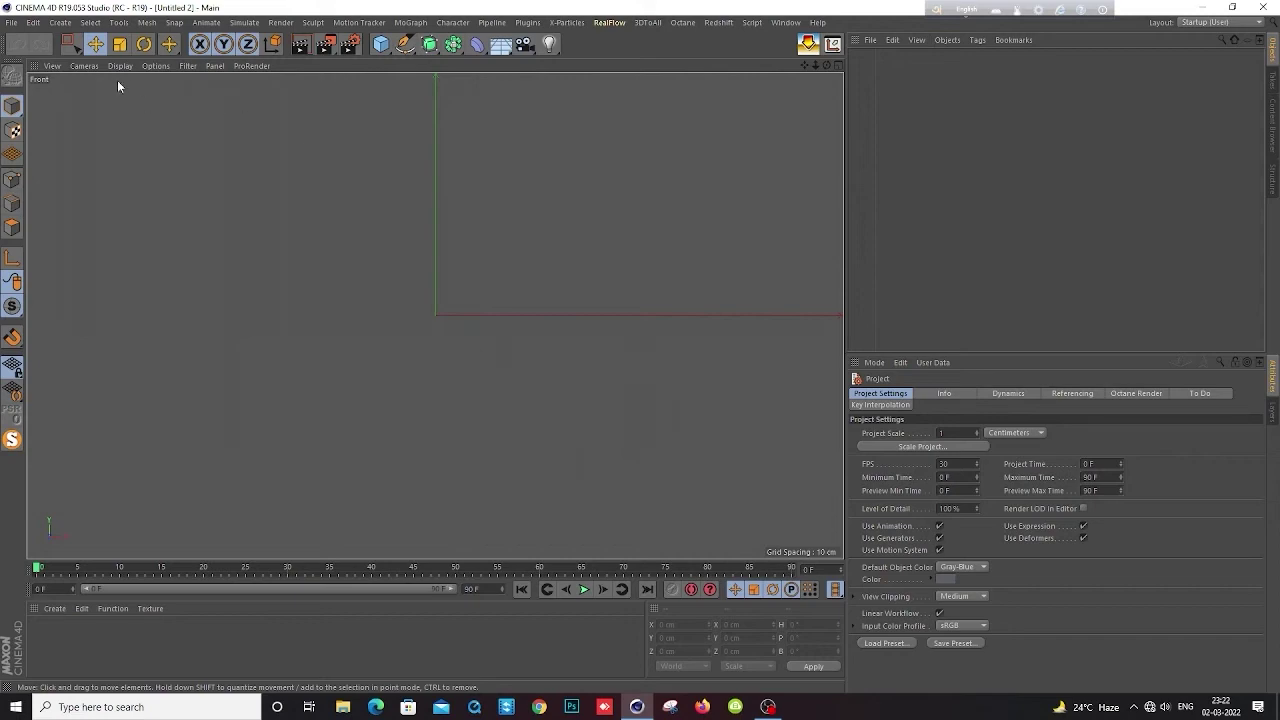
Load Tea-and-Coffee-Cup-Mockup-2.jpg as the Front view's background reference picture
left_click(155, 66)
left_click(240, 384)
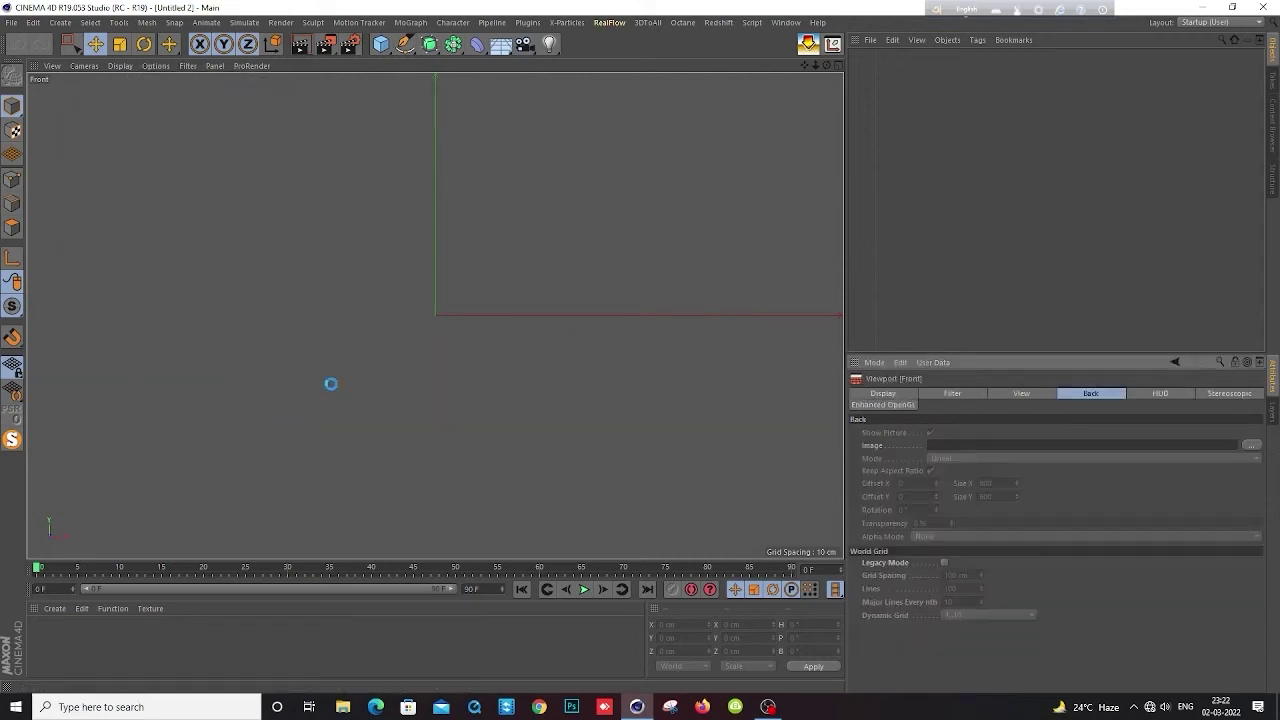
left_click(1250, 445)
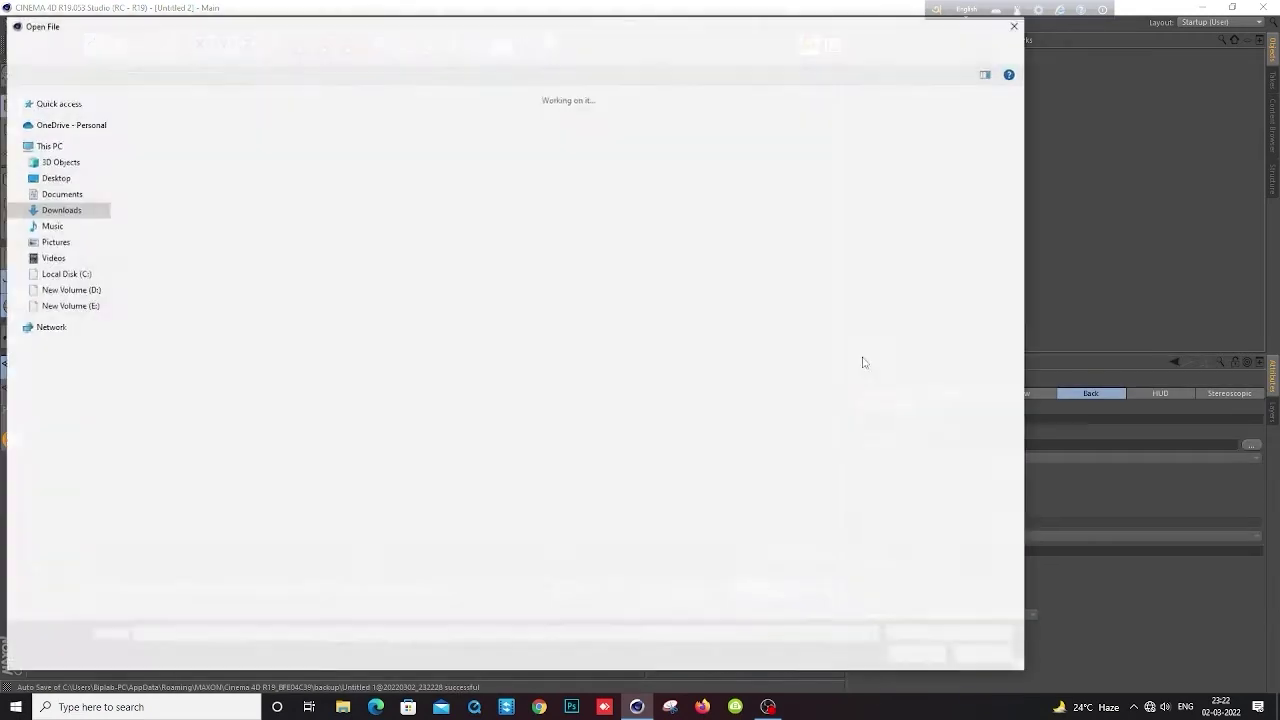
double_click(580, 312)
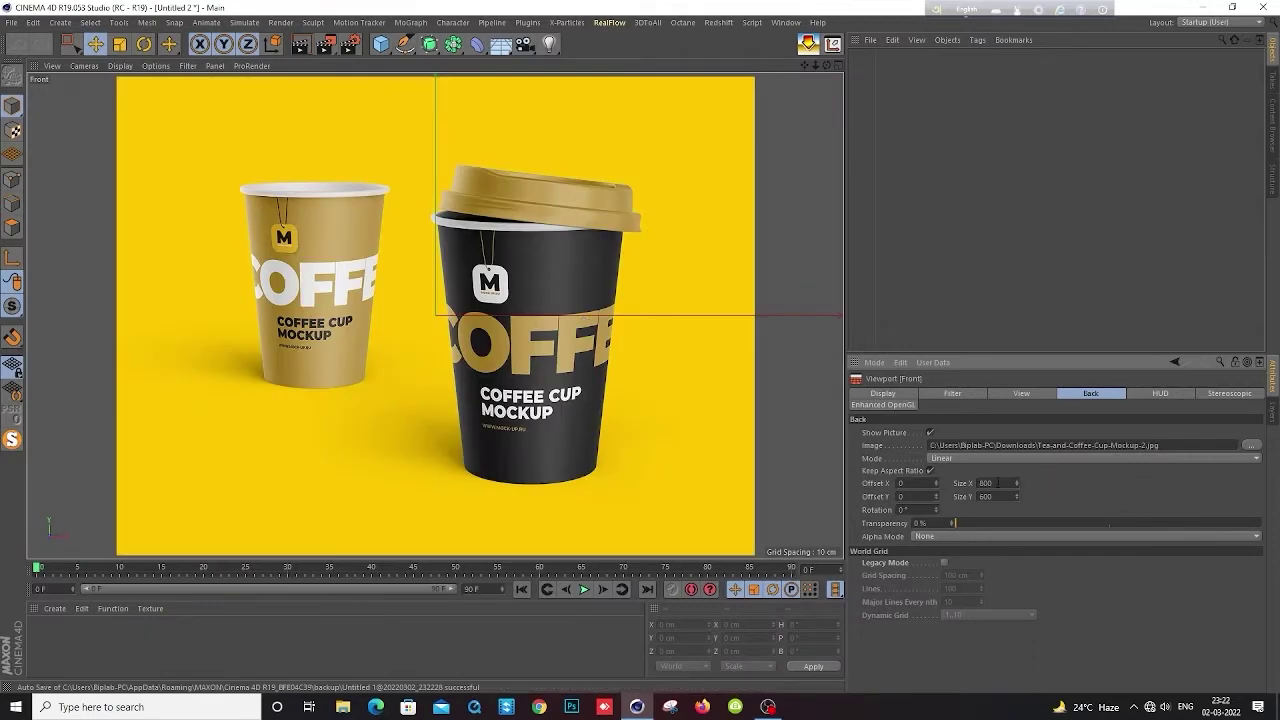
Offset the reference photo to X -115, Y 193, fade it to 48% transparency, and add a Cylinder
mouse_move(936, 483)
left_mouse_down()
mouse_move(900, 483)
mouse_move(990, 496)
left_mouse_up()
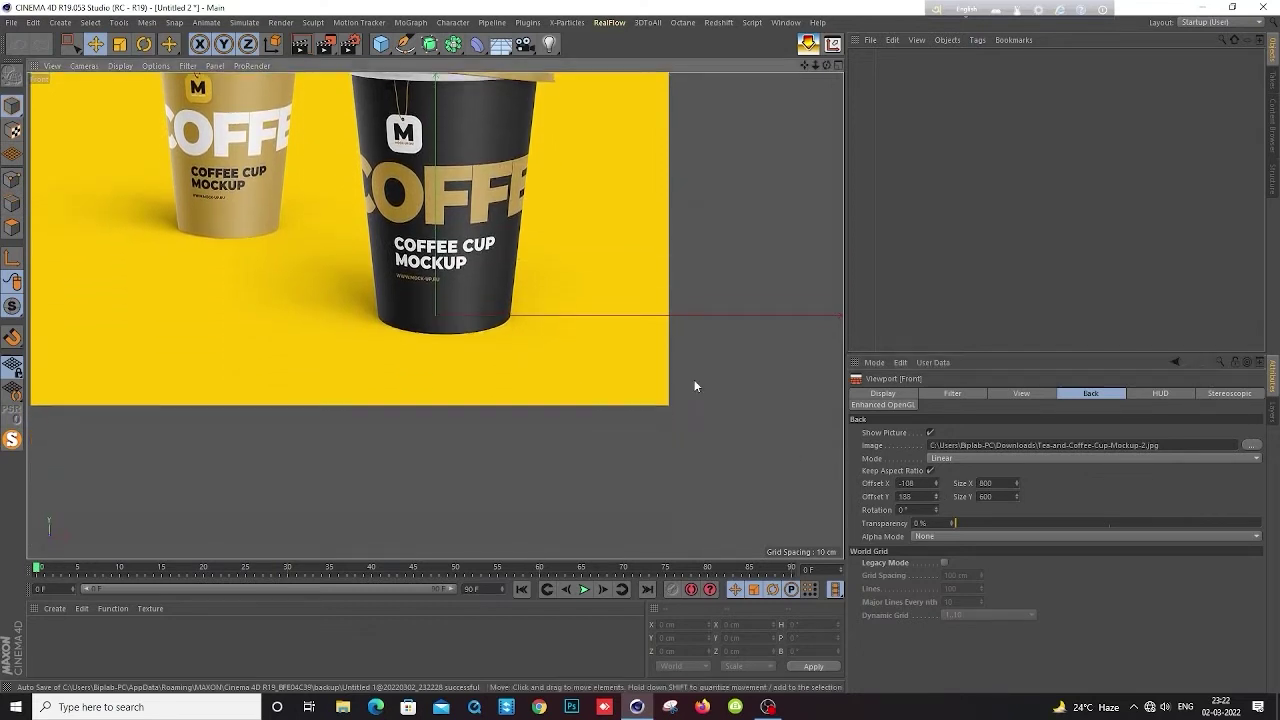
mouse_move(571, 229)
middle_mouse_down("alt")
mouse_move(566, 394)
mouse_move(576, 376)
middle_mouse_up("alt")
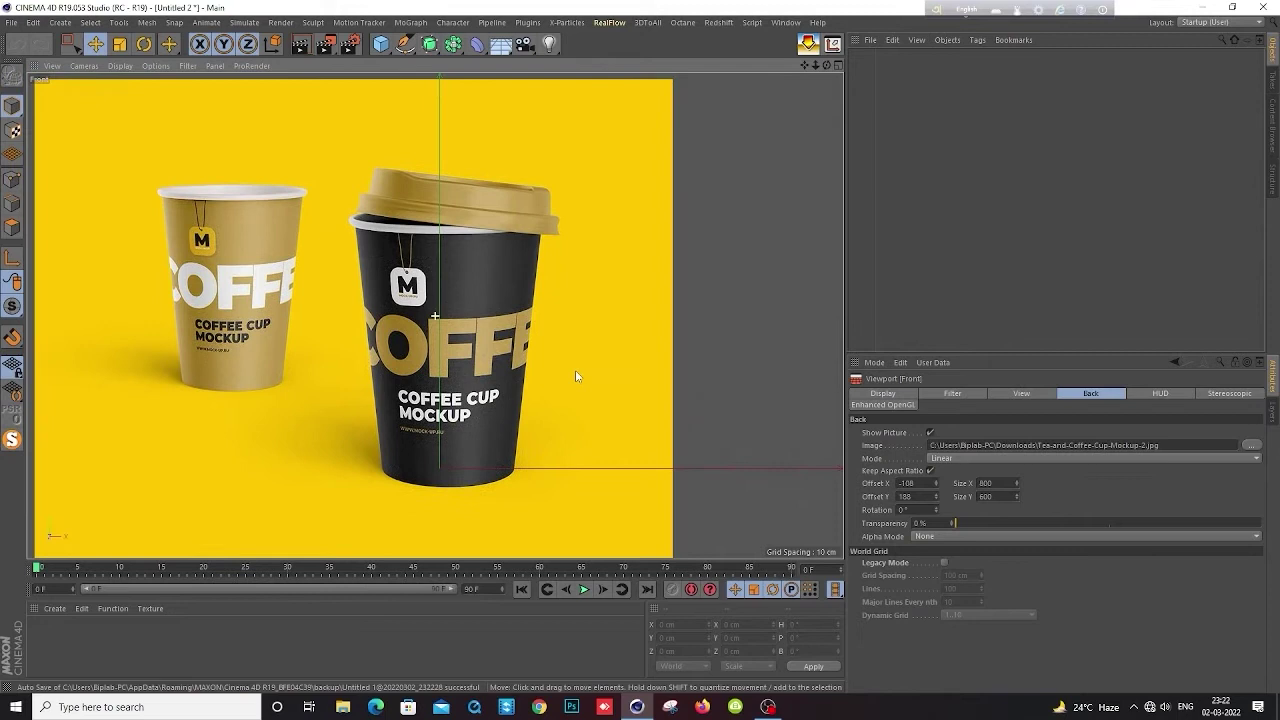
left_click(937, 485)
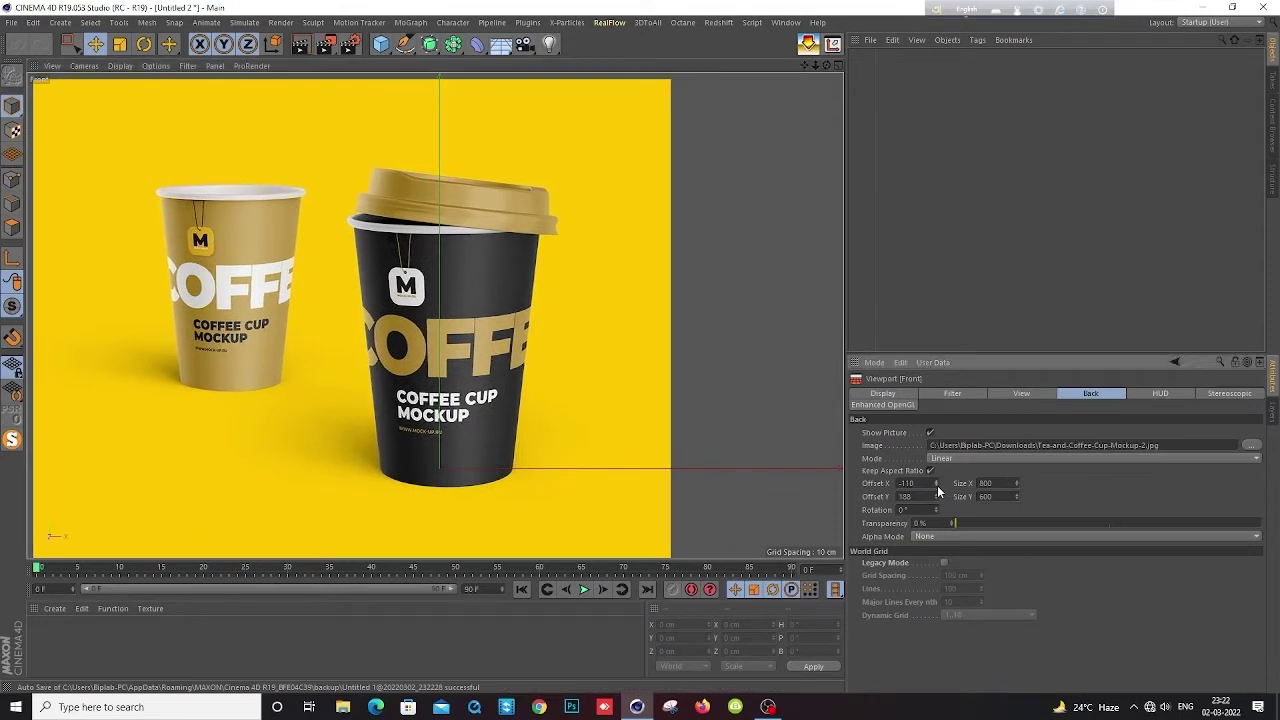
left_click_drag(954, 523, 1103, 527)
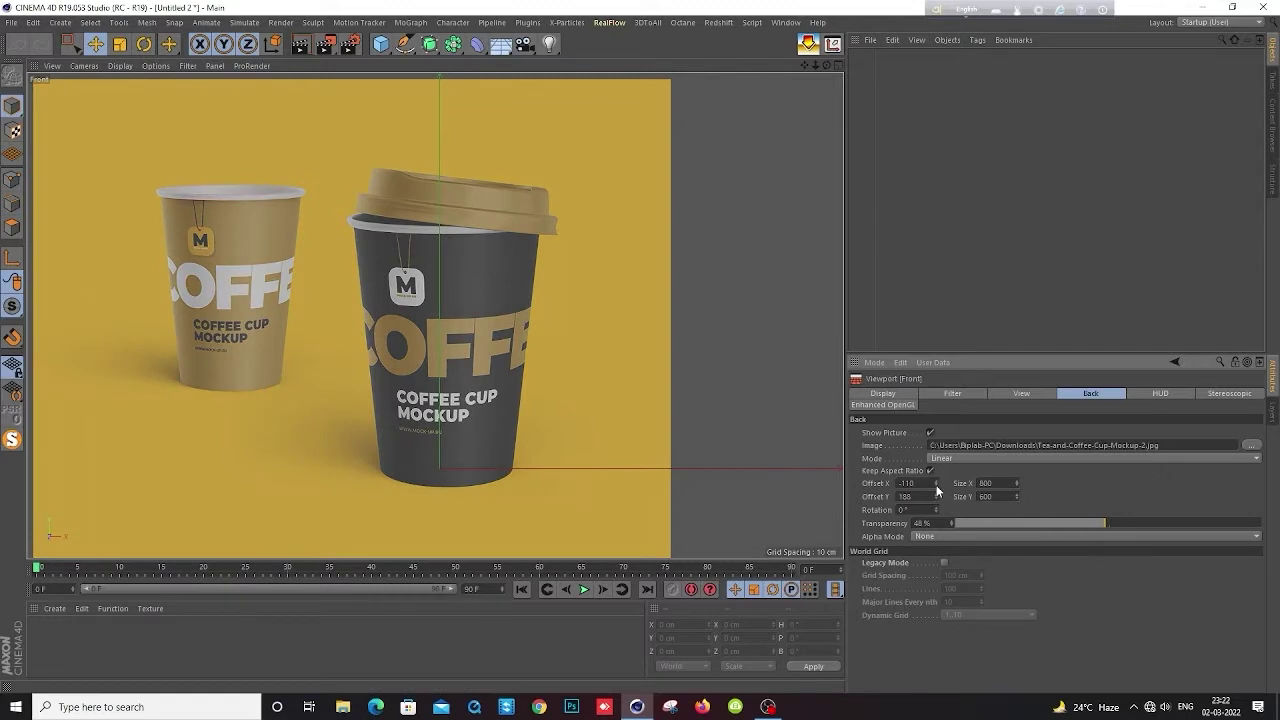
left_click_drag(936, 486, 926, 488)
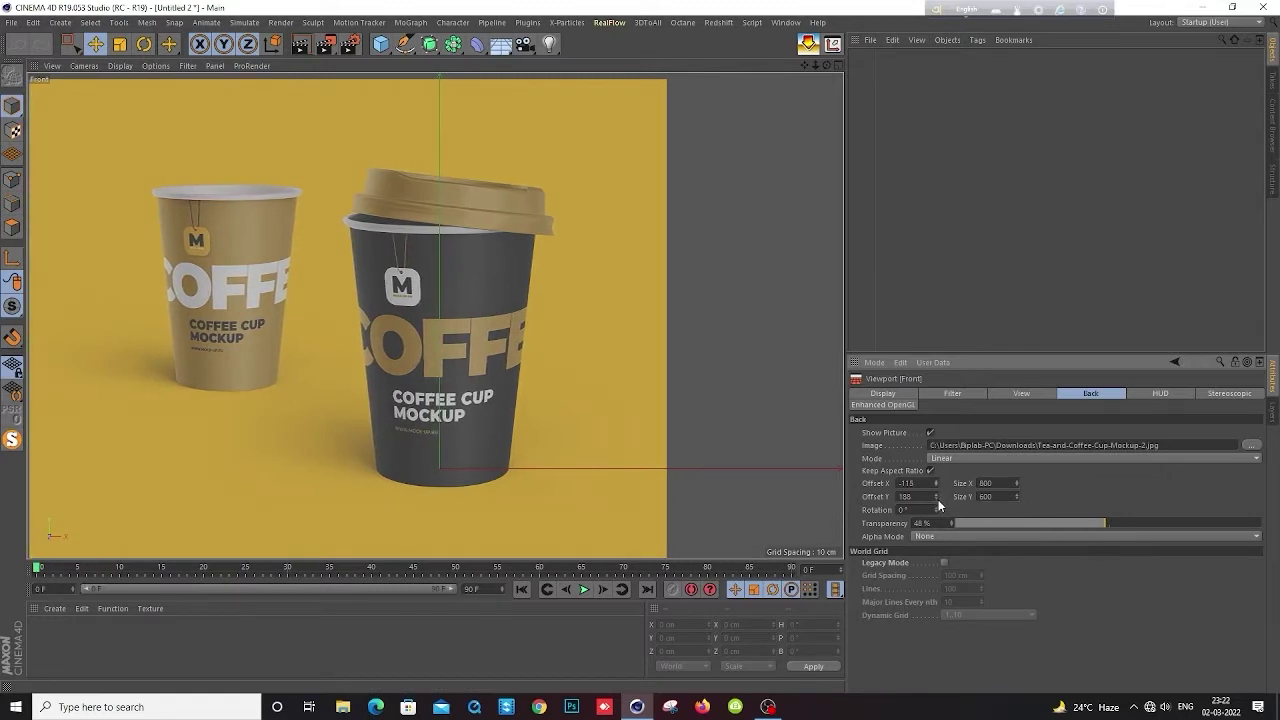
left_click_drag(937, 498, 937, 490)
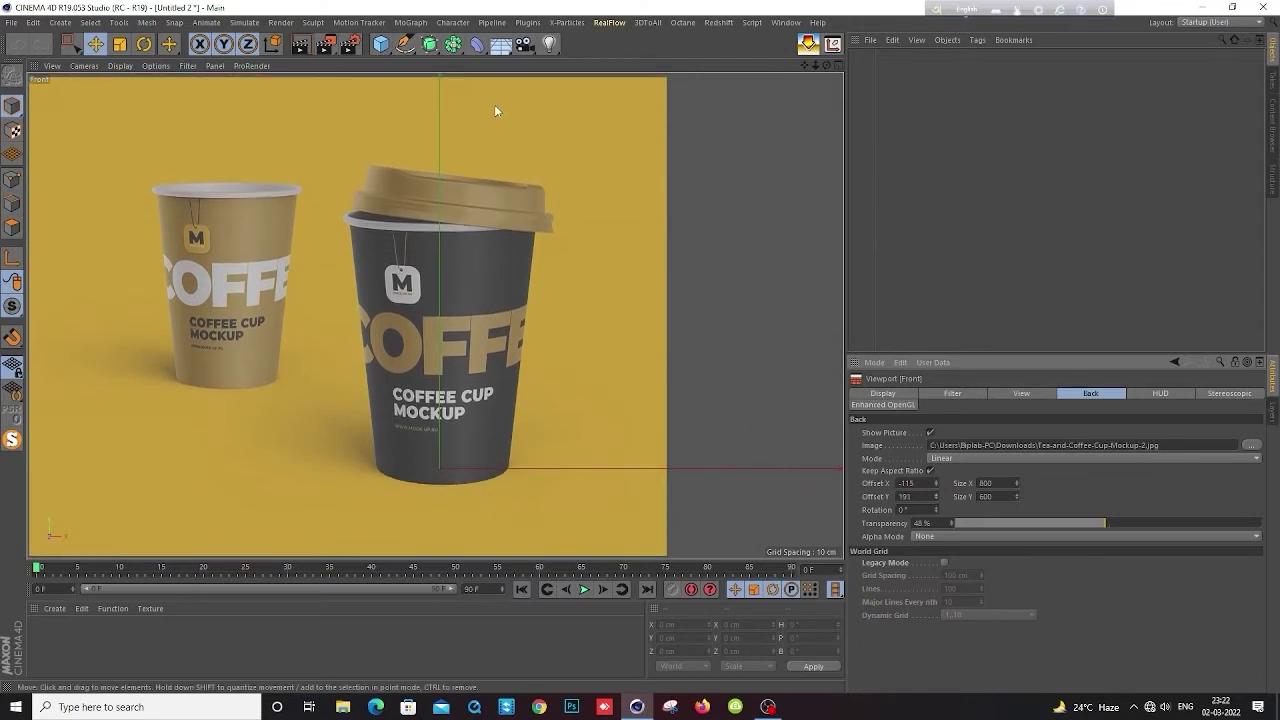
mouse_move(380, 43)
left_mouse_down()
mouse_move(627, 75)
mouse_move(631, 63)
left_mouse_up()
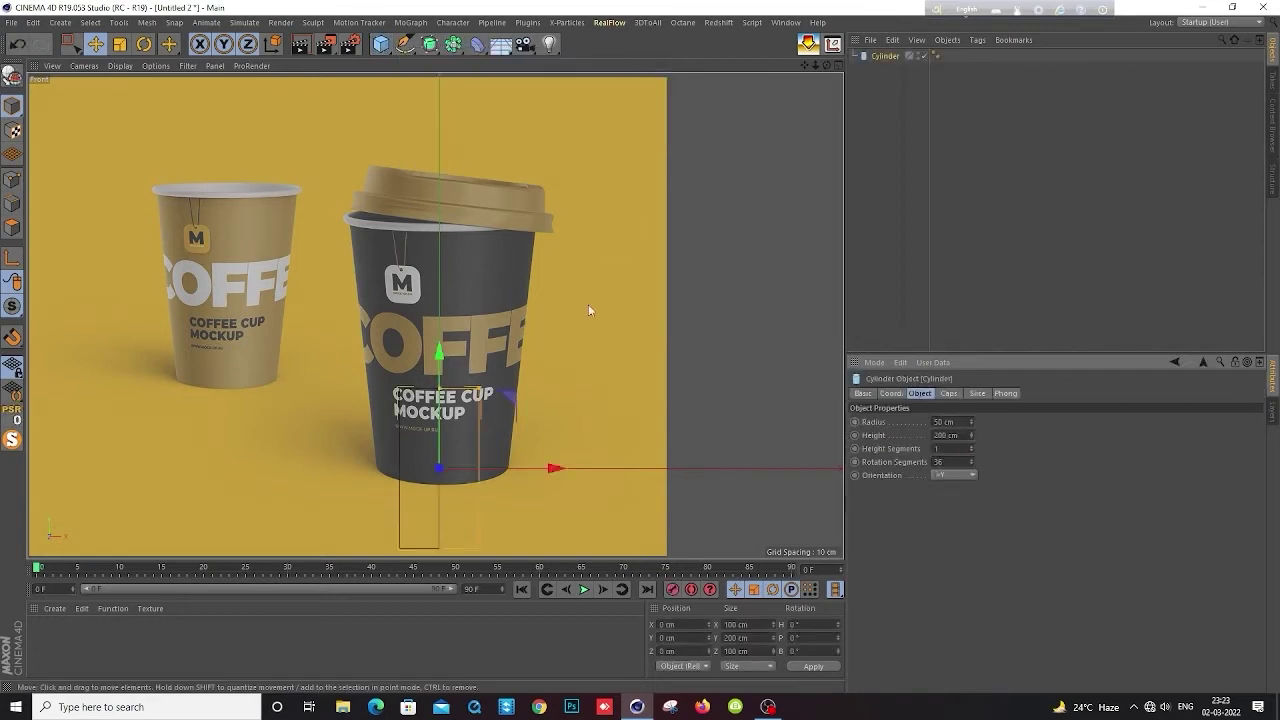
type("100")
Stretch the cylinder to match the cup and set its height to 300 cm
key("Return")
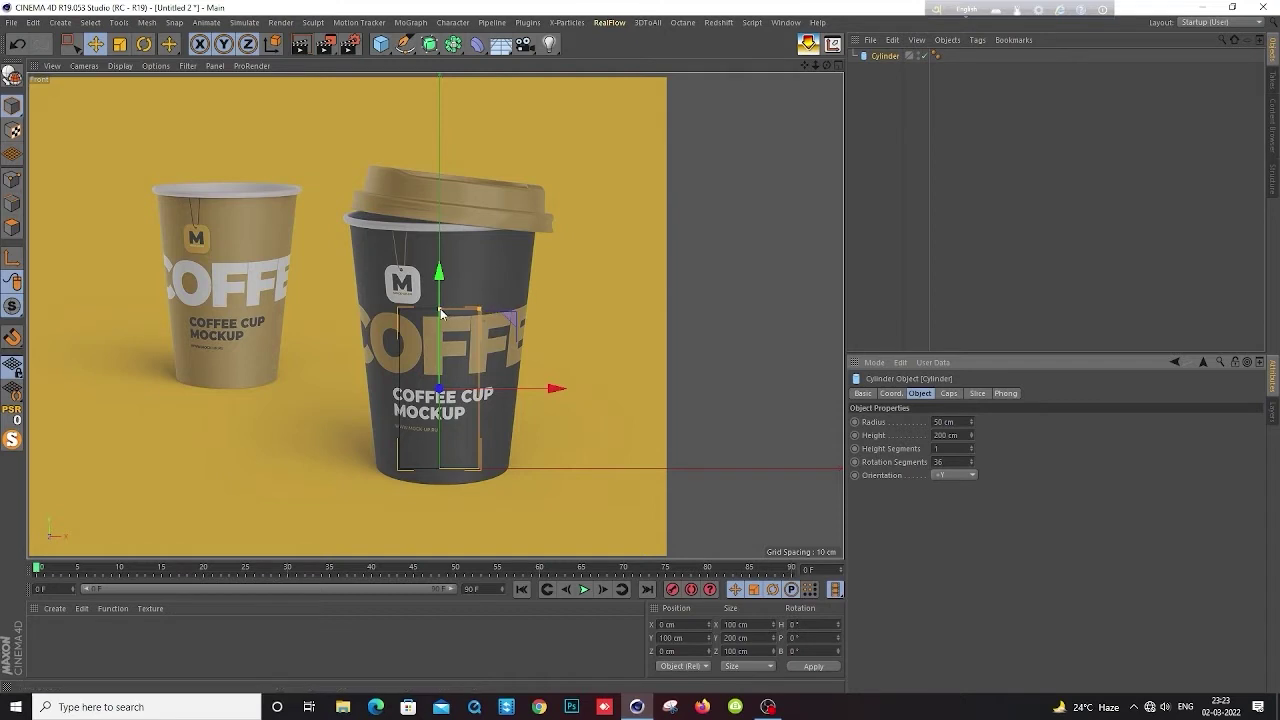
left_click_drag(440, 310, 438, 243)
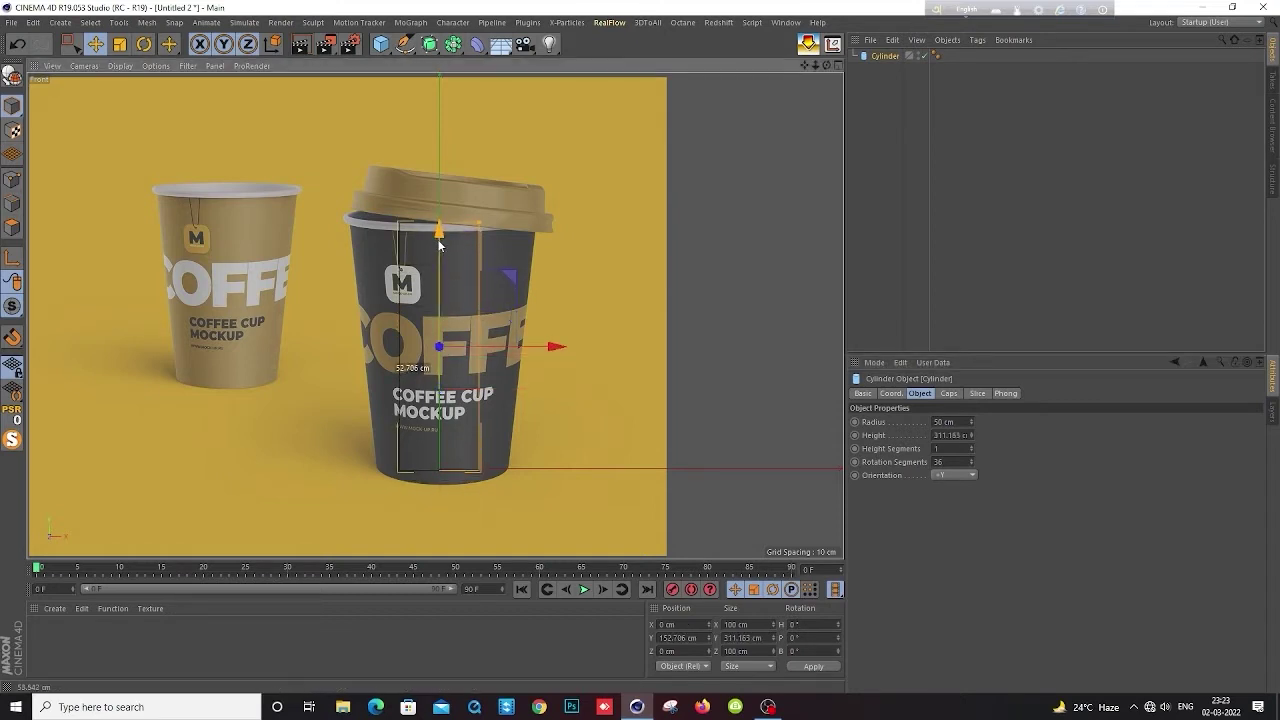
left_click_drag(438, 243, 449, 248)
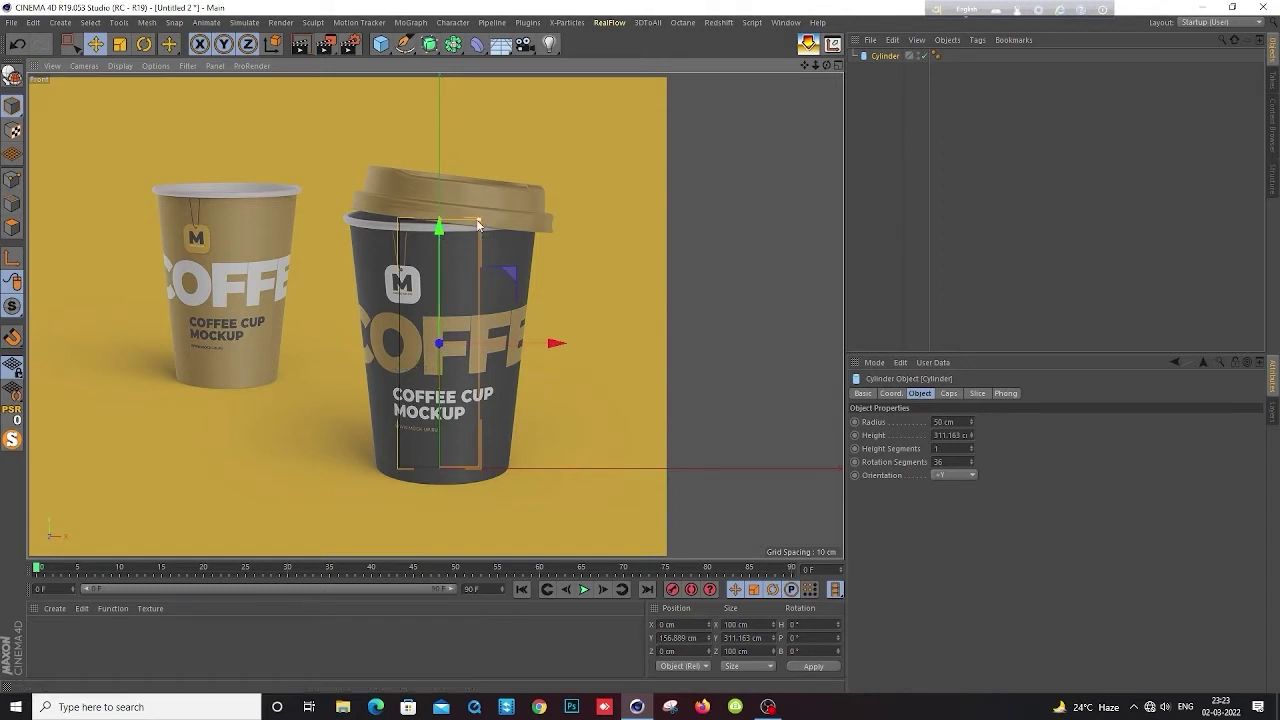
left_click_drag(970, 437, 970, 444)
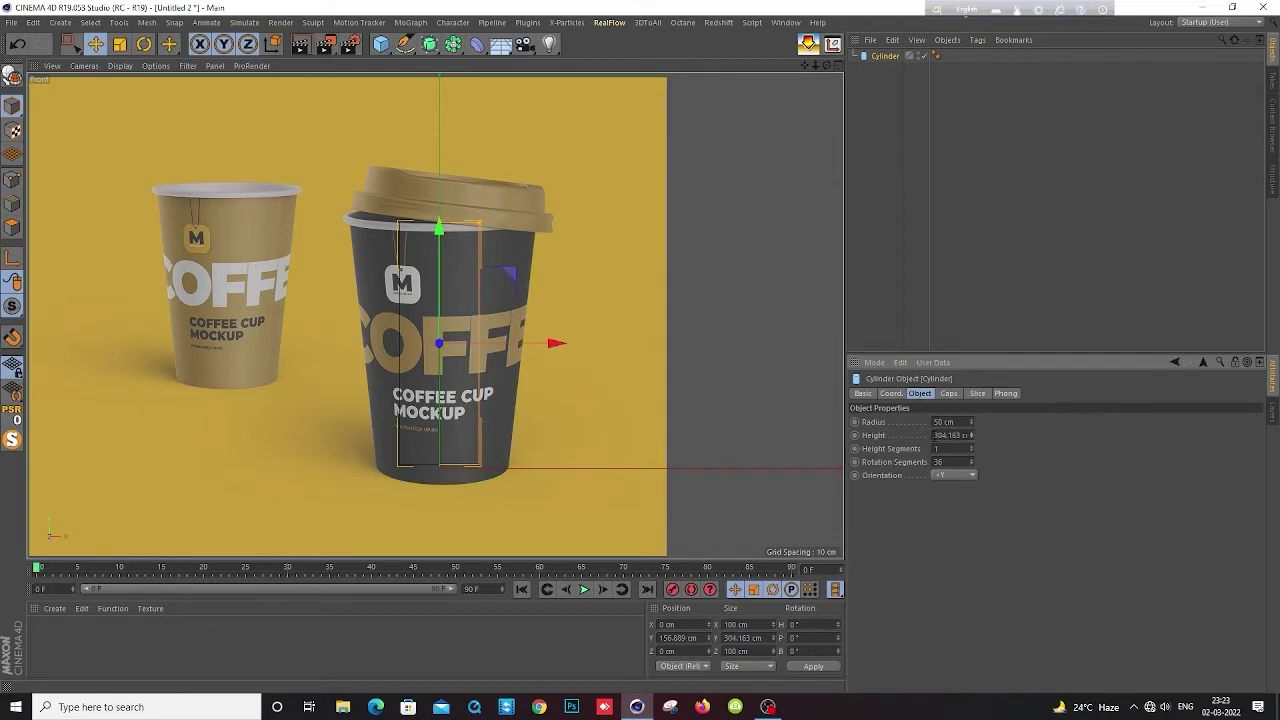
left_click(950, 435)
type("30")
type("0")
key("Return")
Set the cylinder to an 87 cm radius, 16 rotation segments and Y position 150 cm
left_click(810, 45)
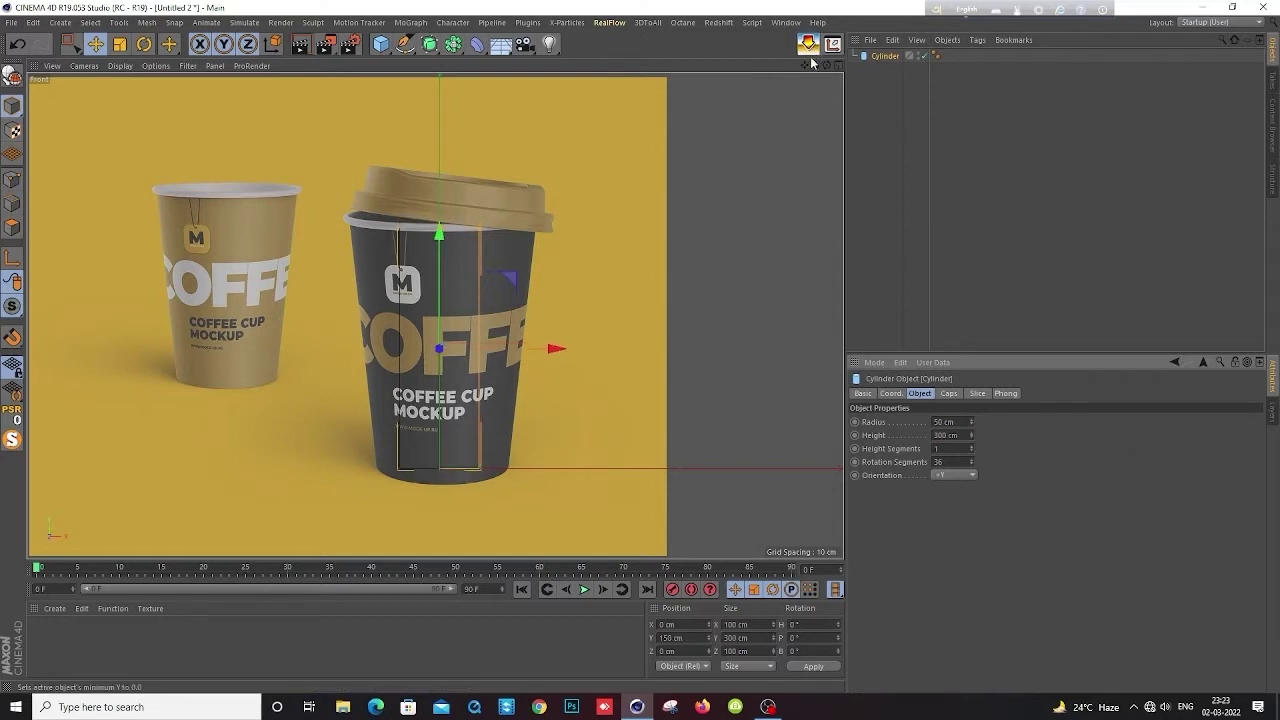
mouse_move(970, 421)
left_mouse_down()
mouse_move(990, 421)
mouse_move(960, 421)
left_mouse_up()
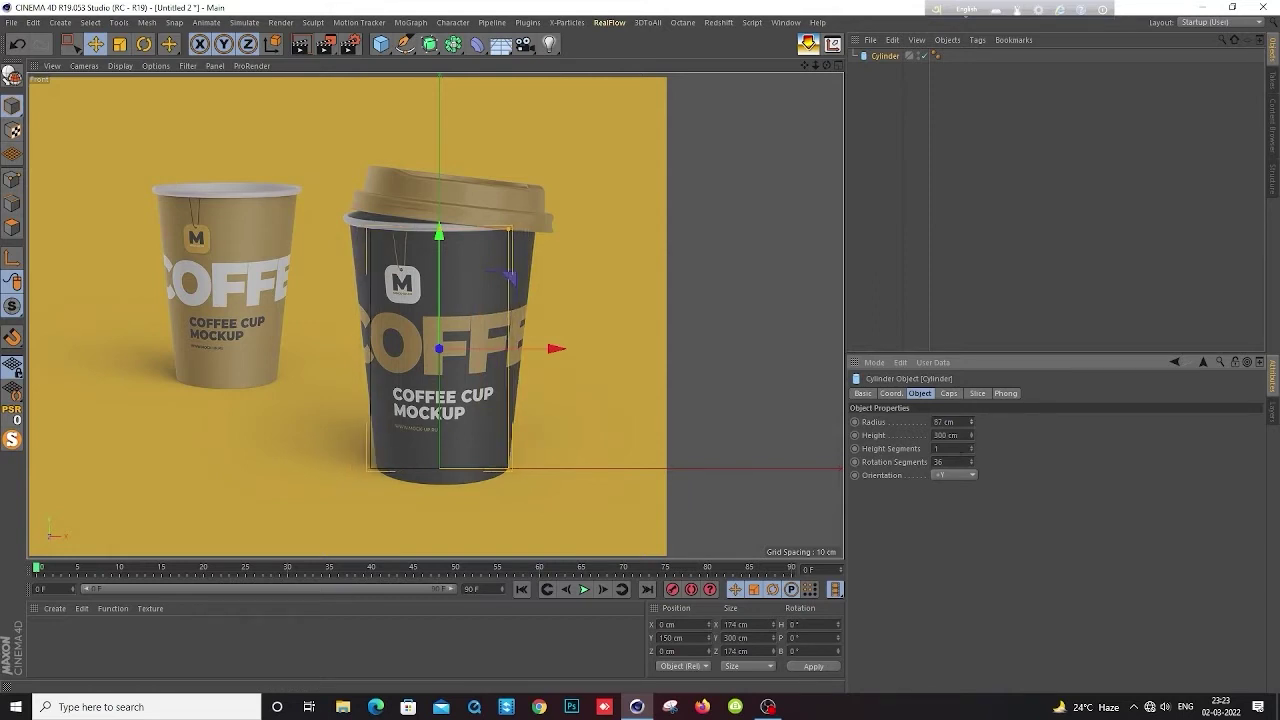
double_click(940, 462)
type("150 ")
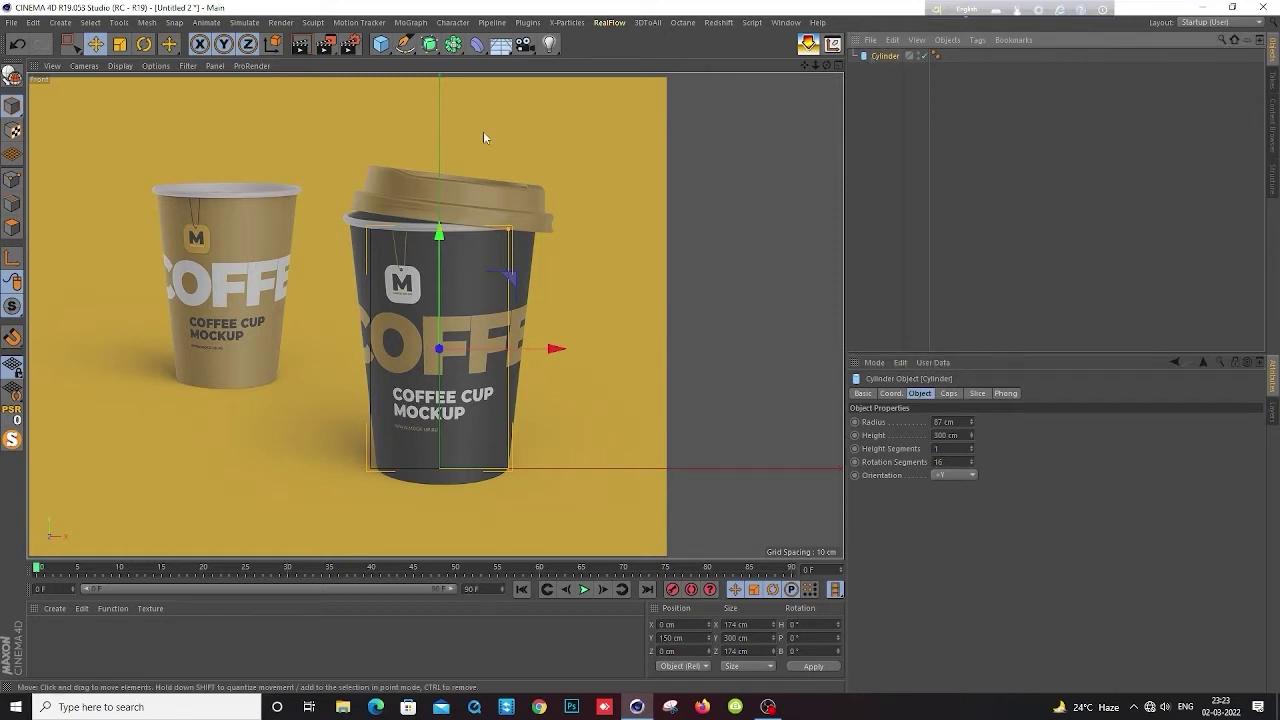
type("c")
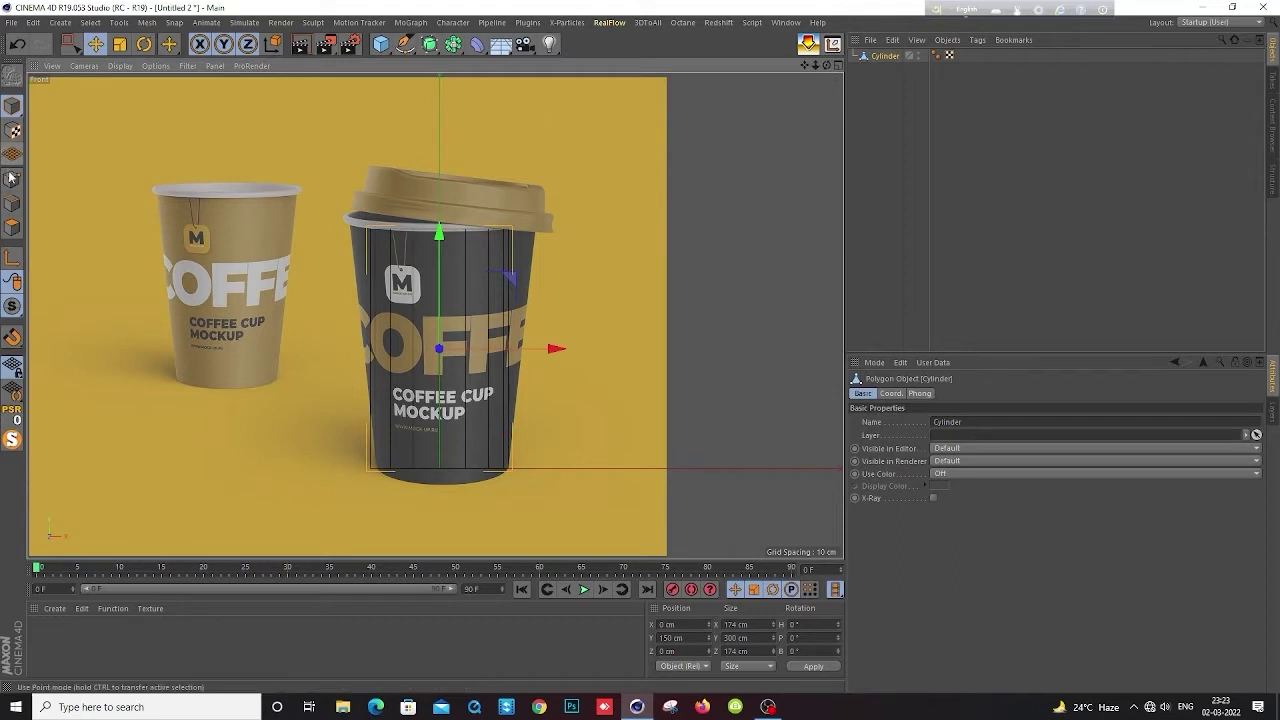
In Points mode, delete the top cap's centre point in Perspective view to open the cup
left_click(11, 180)
key("9")
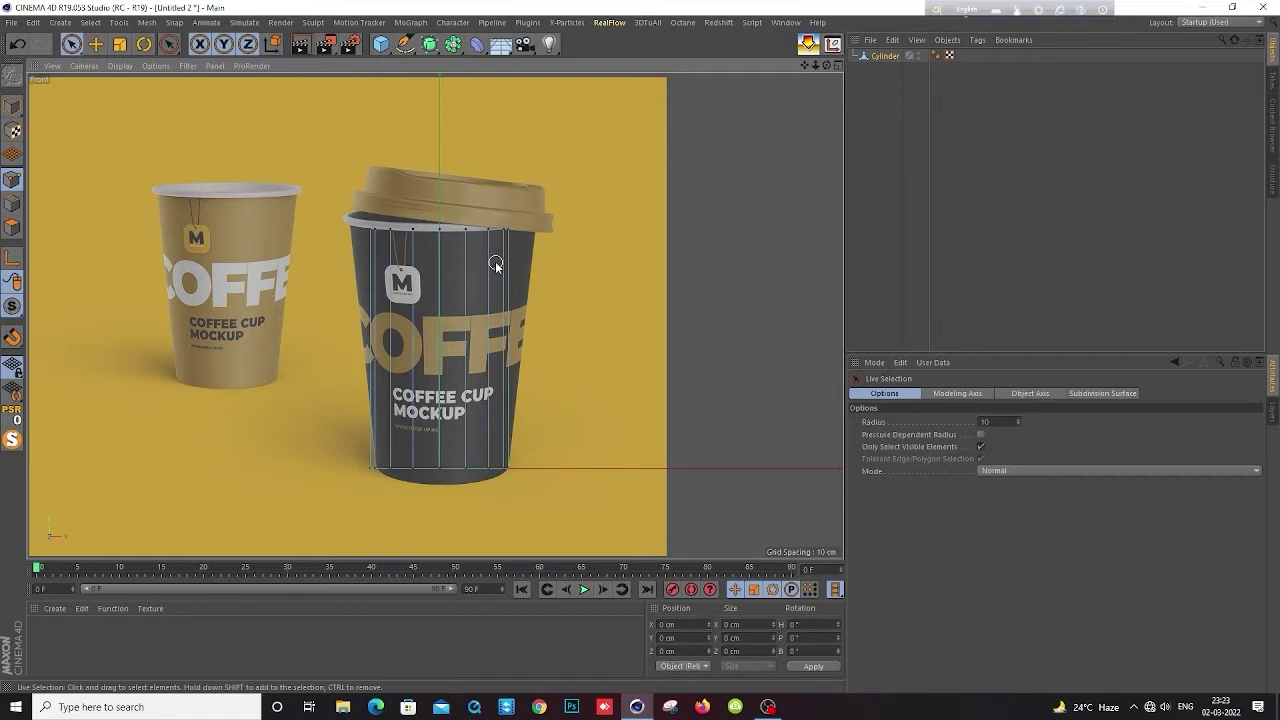
key("F1")
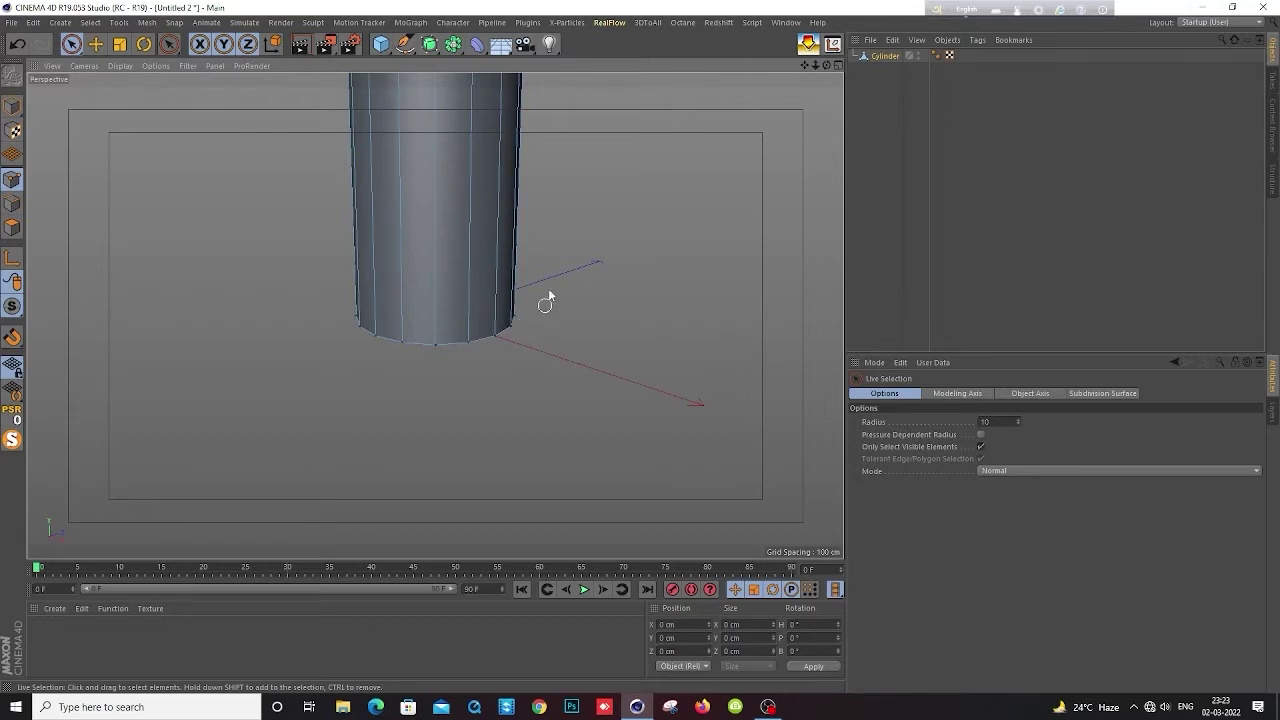
middle_click_drag(548, 292, 549, 446, "alt")
right_click_drag(549, 446, 494, 318, "alt")
left_click_drag(494, 318, 552, 315, "alt")
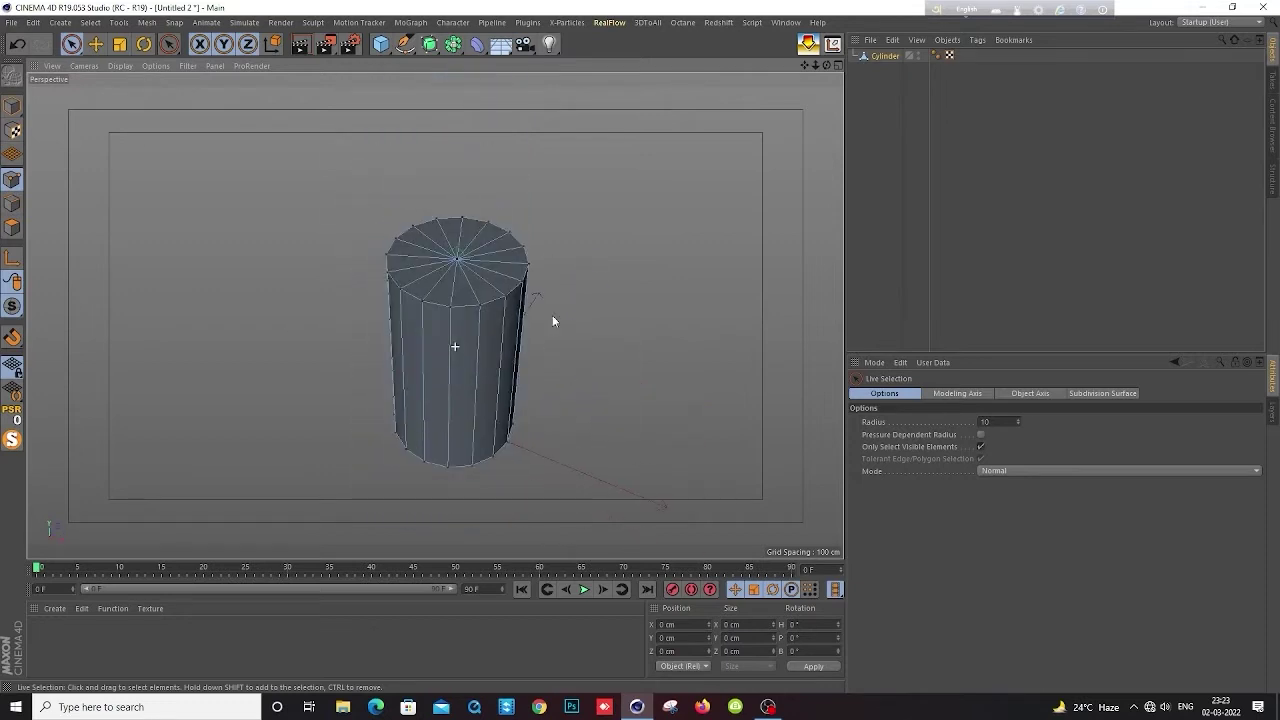
left_click(457, 260)
key("Delete")
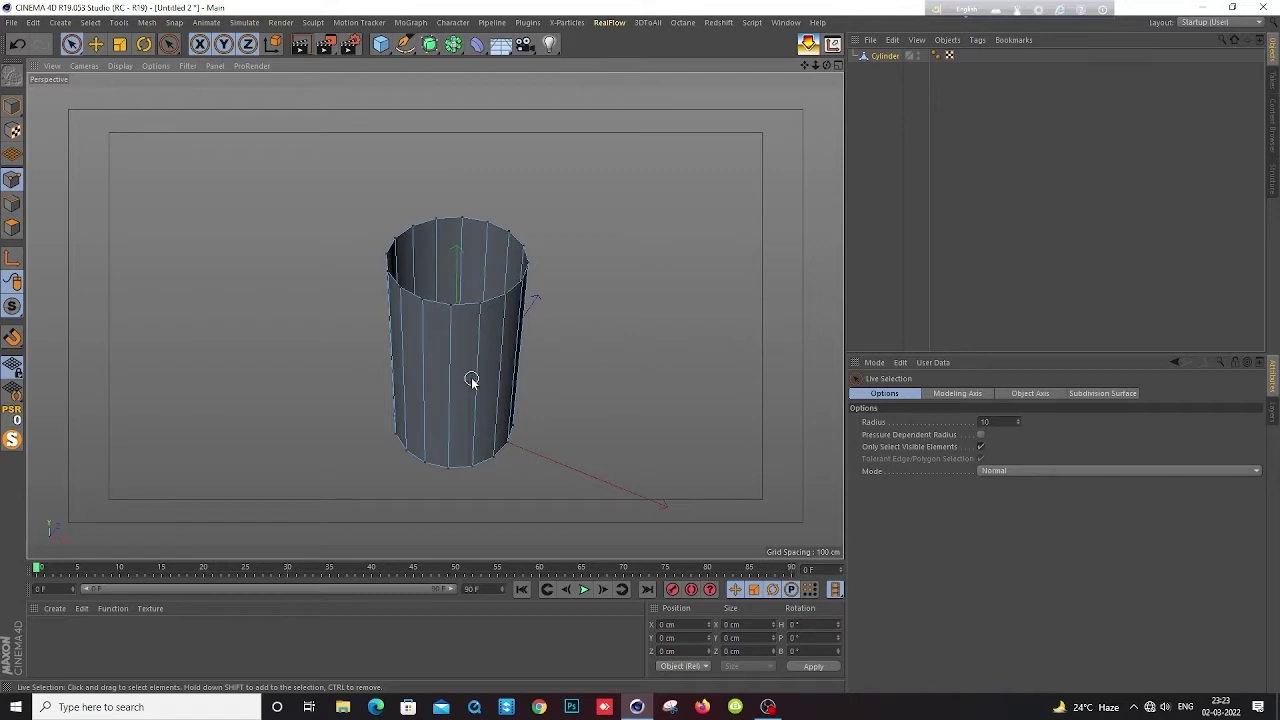
Check the closed bottom cap, then return to the maximized Front view with the photo
mouse_move(493, 364)
left_mouse_down("alt")
mouse_move(480, 366)
mouse_move(491, 357)
mouse_move(460, 300)
mouse_move(535, 154)
mouse_move(514, 277)
mouse_move(437, 191)
mouse_move(483, 340)
left_mouse_up("alt")
middle_click(541, 291)
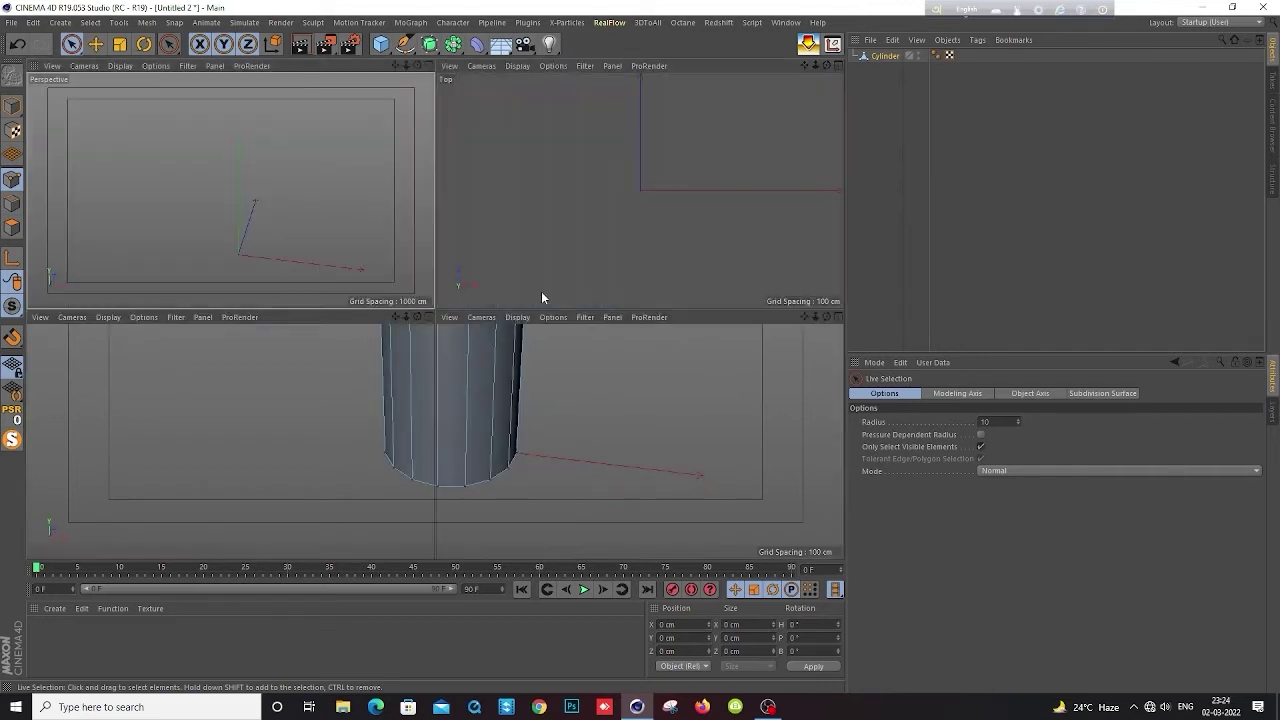
middle_click(567, 420)
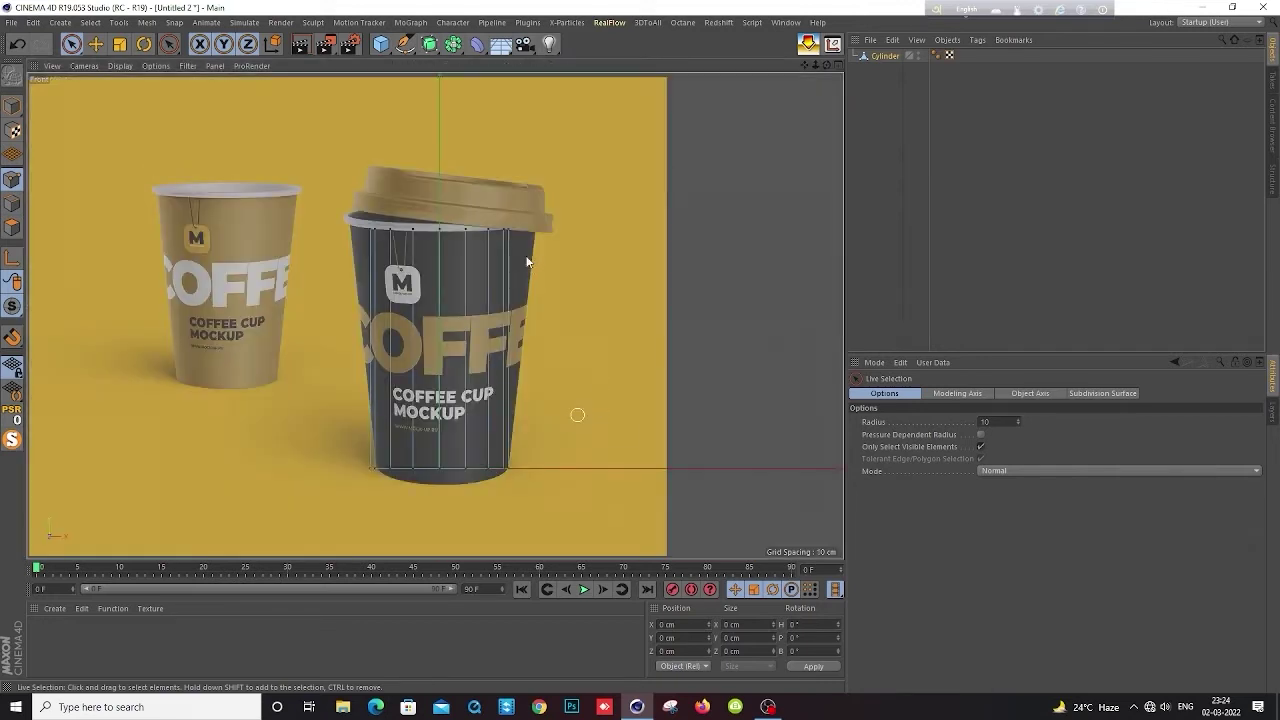
Box-select the cup's top ring of points and scale it out to about 240 cm
left_click_drag(71, 43, 120, 87)
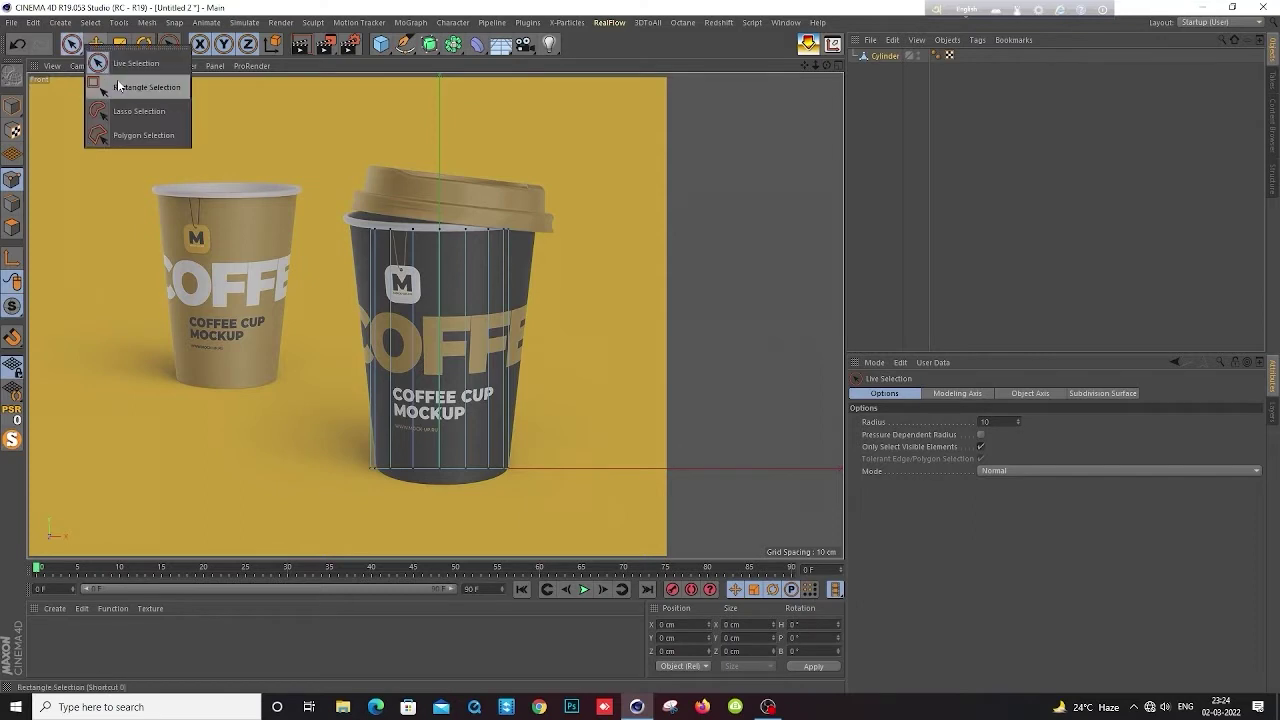
left_click_drag(270, 176, 614, 280)
scroll(500, 200, "up", 2)
scroll(503, 220, "up", 3)
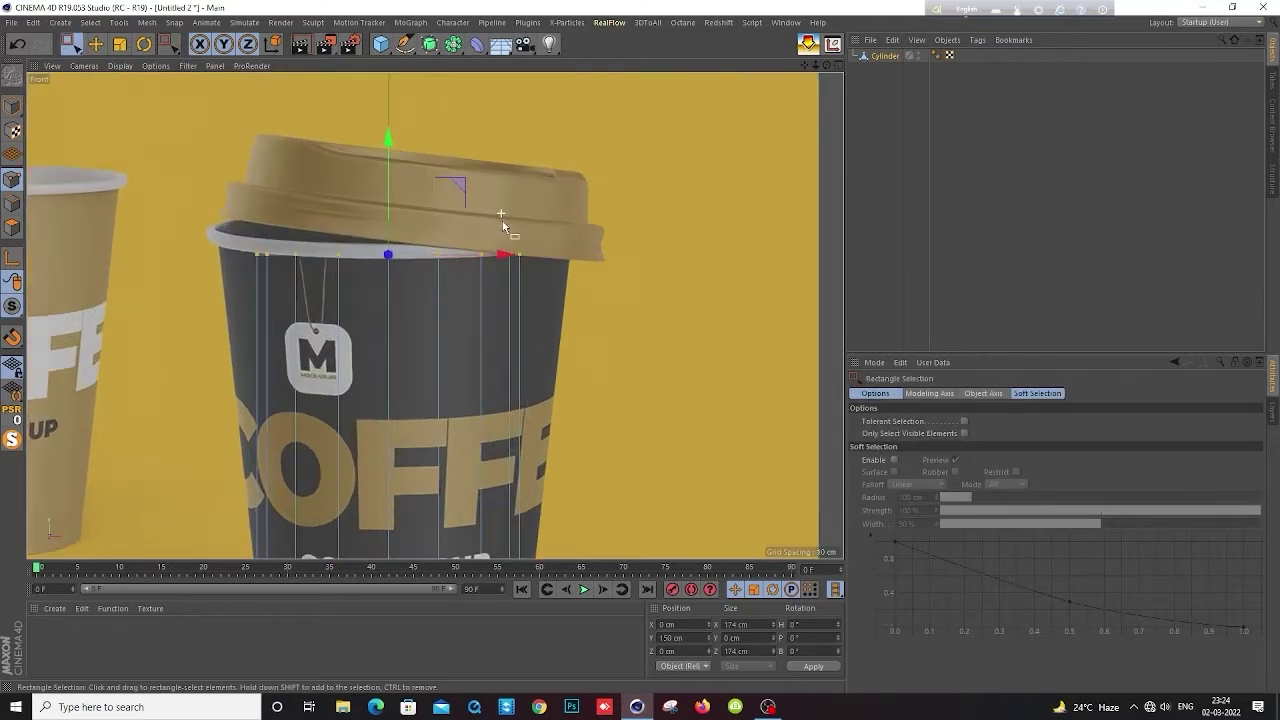
key("t")
mouse_move(645, 332)
left_mouse_down()
mouse_move(806, 301)
mouse_move(822, 276)
mouse_move(822, 301)
mouse_move(825, 271)
left_mouse_up()
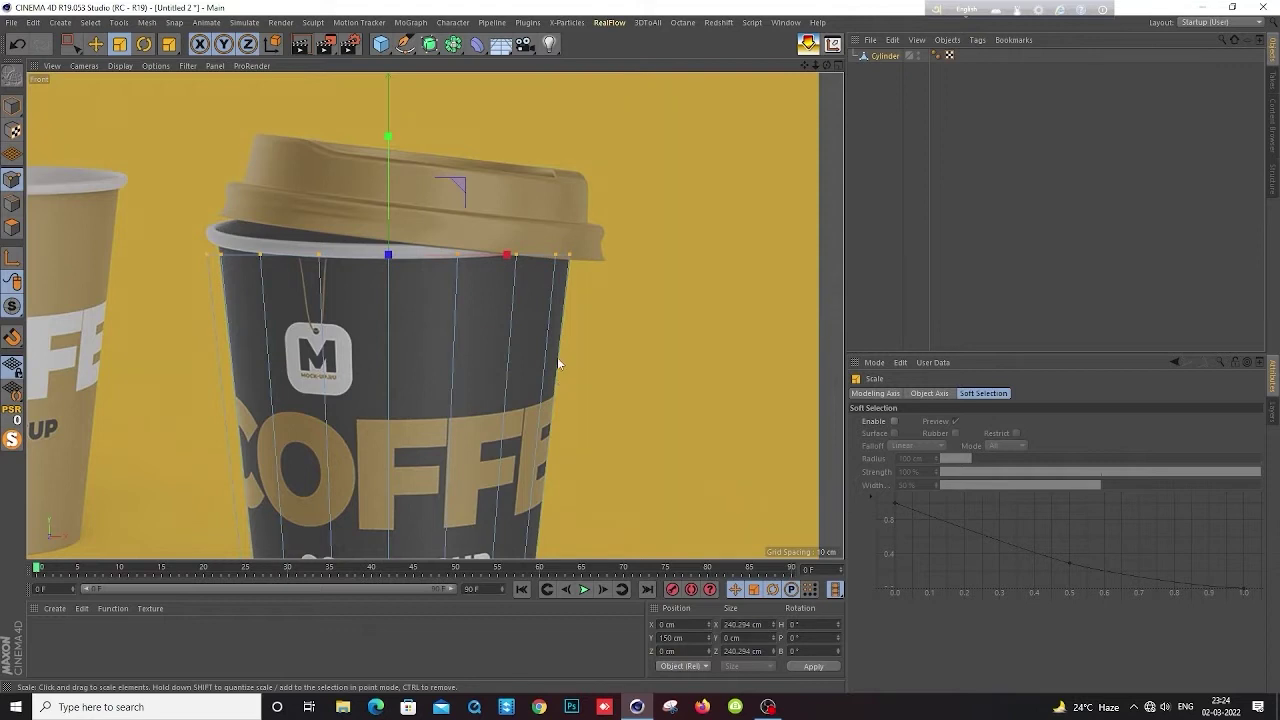
mouse_move(557, 357)
middle_mouse_down()
mouse_move(570, 165)
mouse_move(556, 250)
middle_mouse_up()
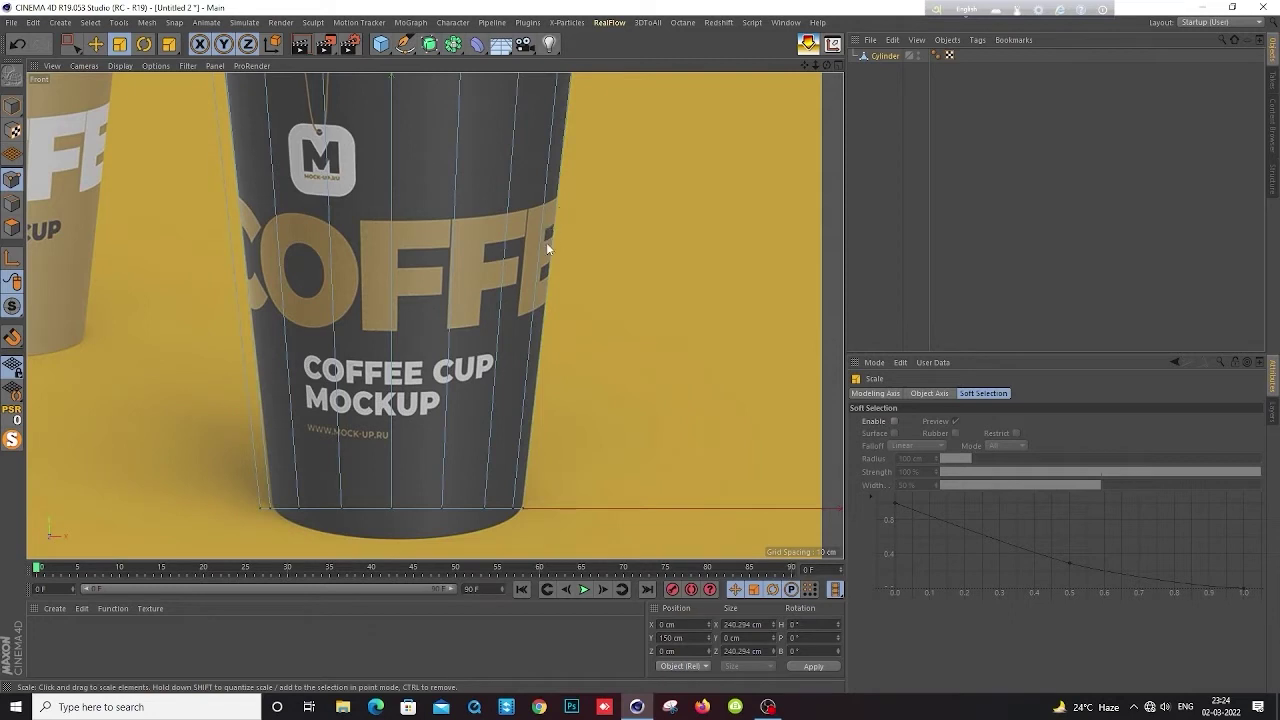
scroll(493, 266, "down", 5)
scroll(493, 253, "up", 2)
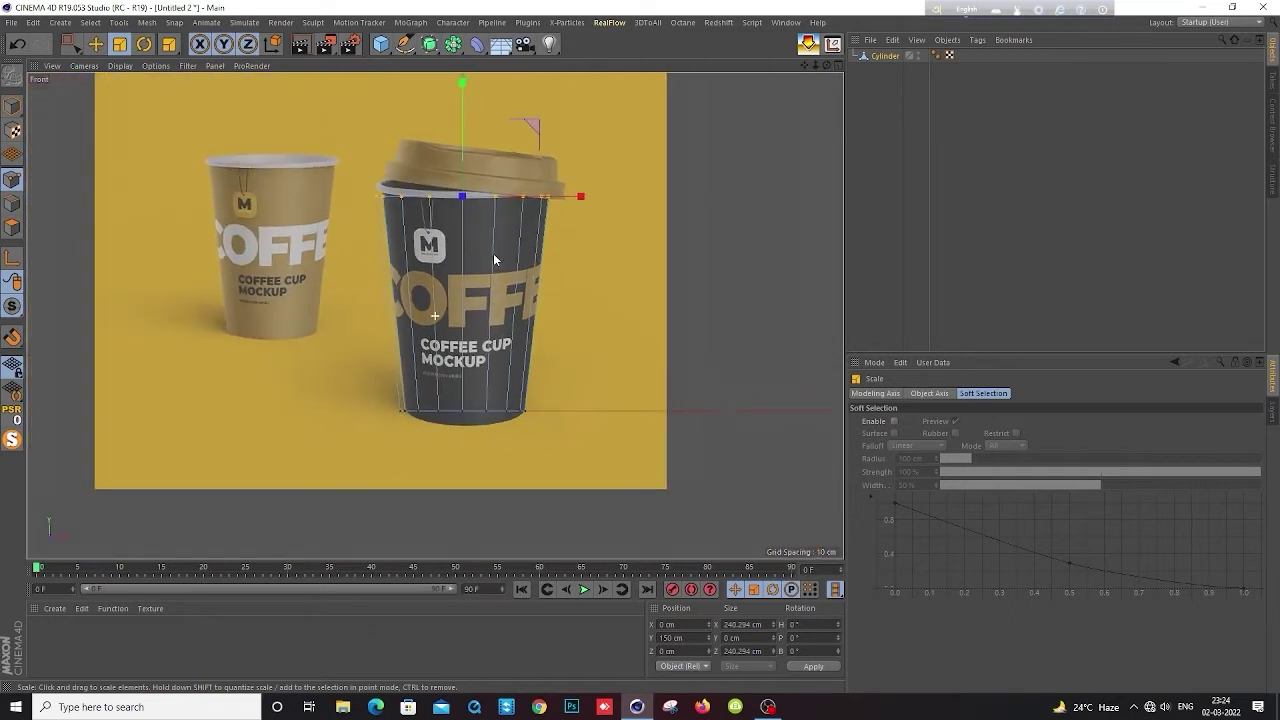
scroll(502, 226, "up", 2)
left_click(157, 65)
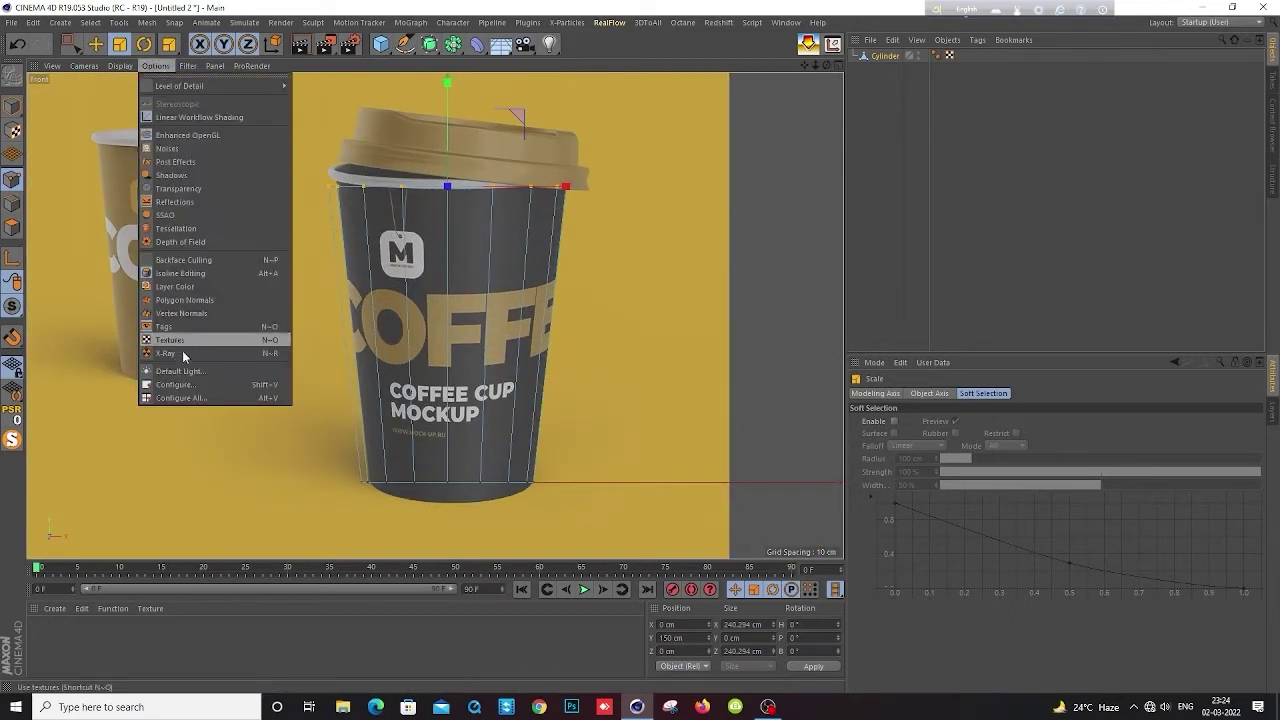
Nudge the reference photo's X offset slightly left and narrow the top rim a little
left_click(175, 383)
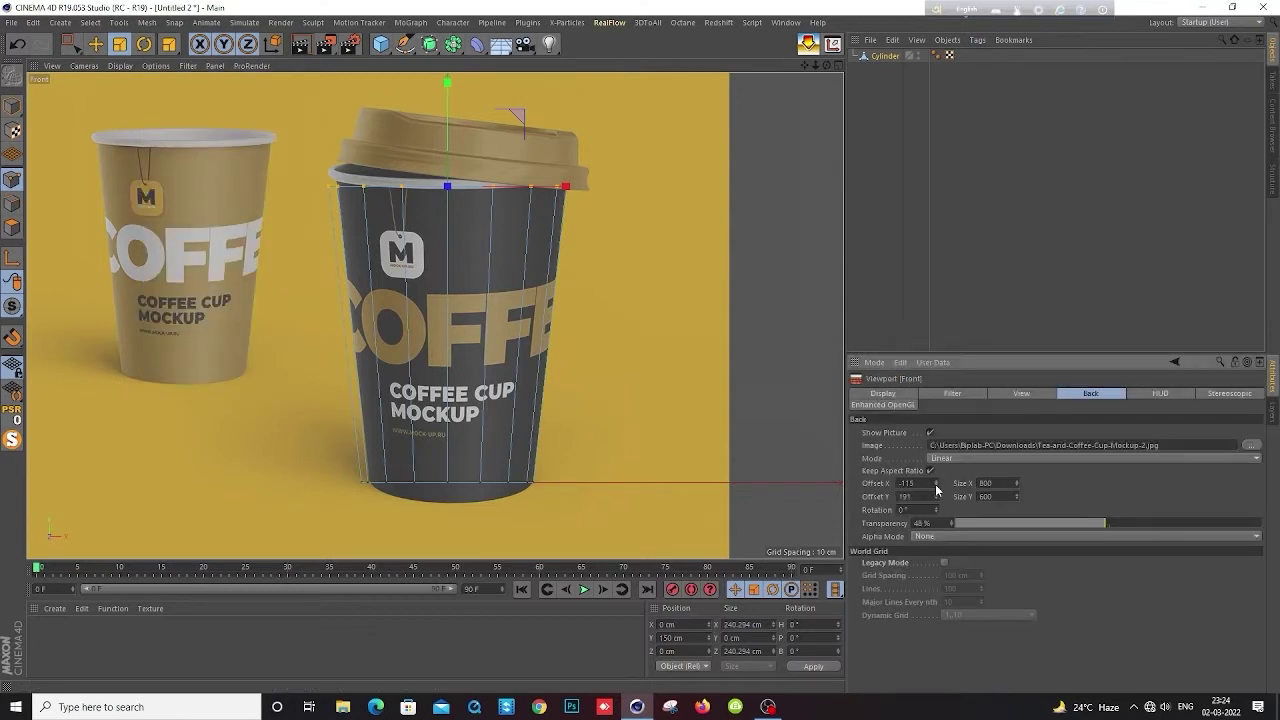
left_click_drag(937, 486, 933, 486)
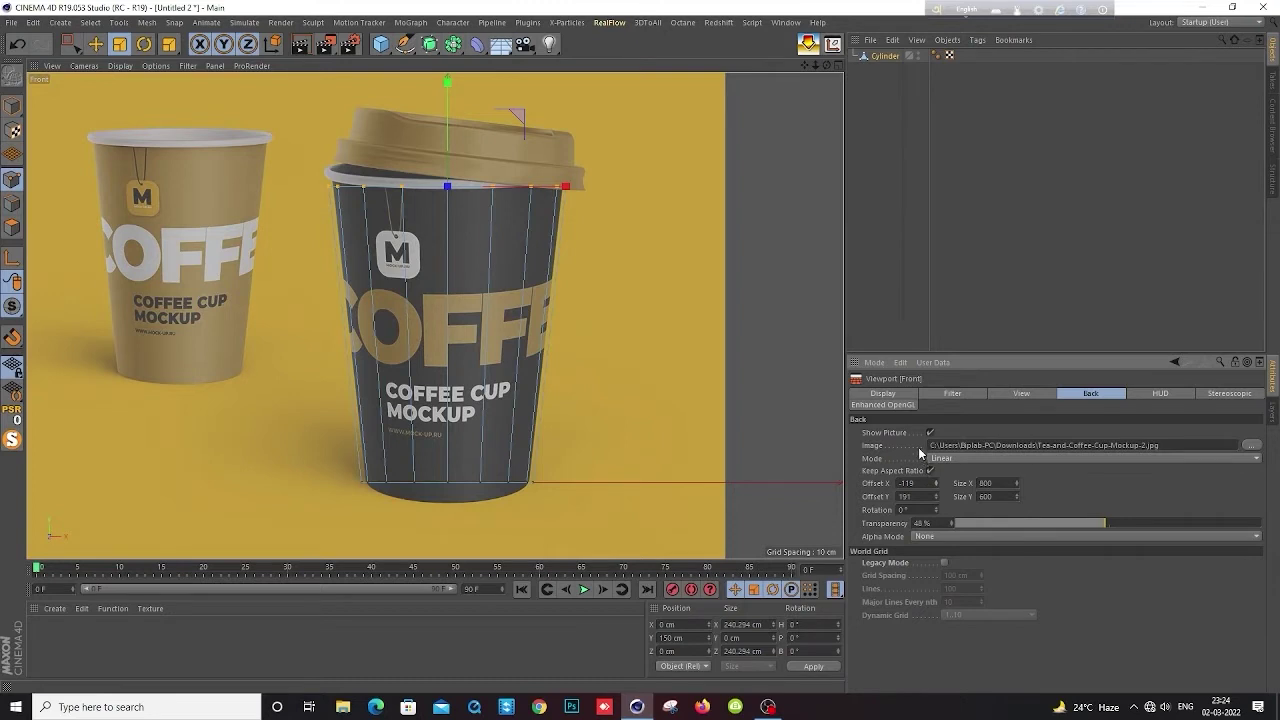
scroll(561, 212, "up", 2)
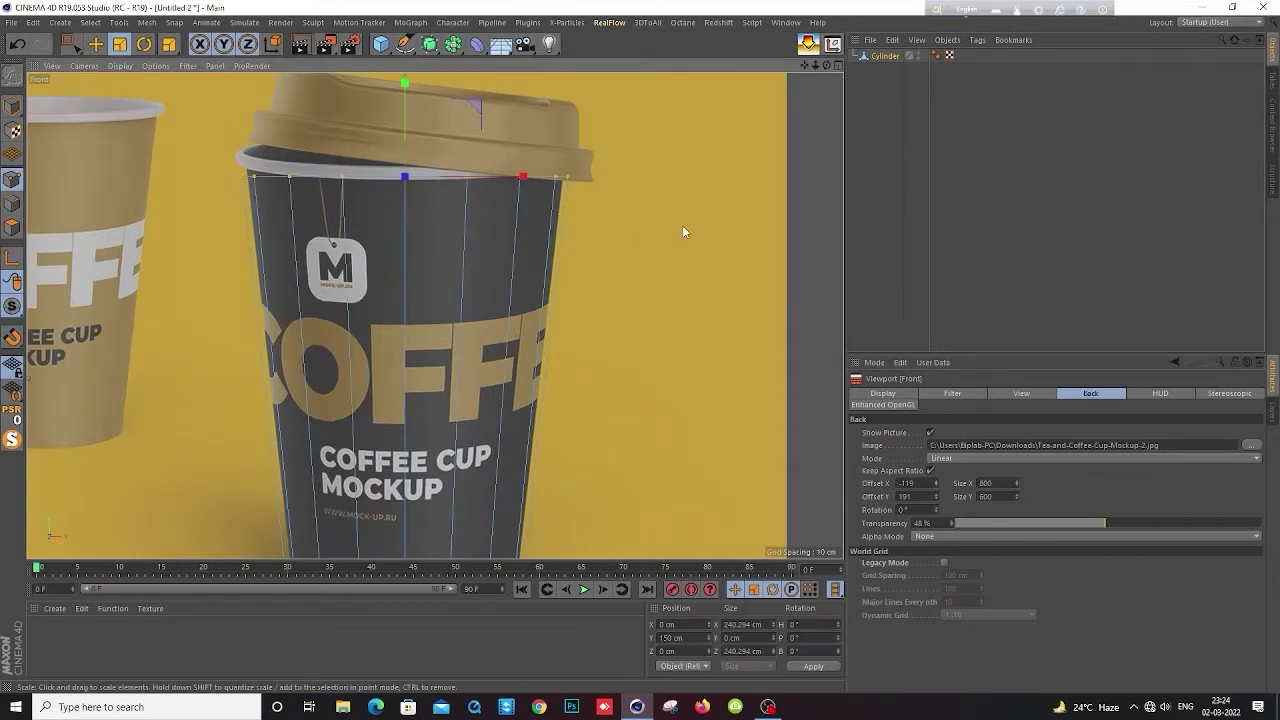
left_click_drag(682, 232, 672, 236)
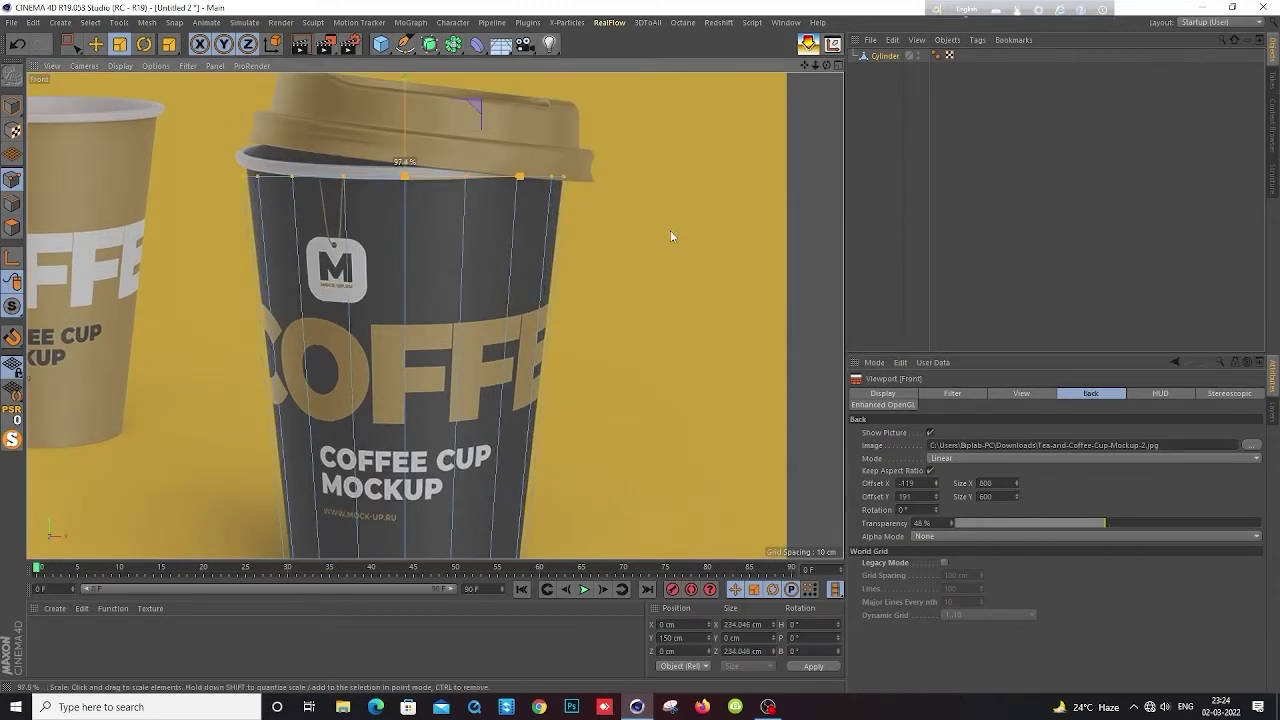
Box-select the bottom ring of points and scale it in to about 165 cm
middle_click_drag(526, 338, 507, 147, "alt")
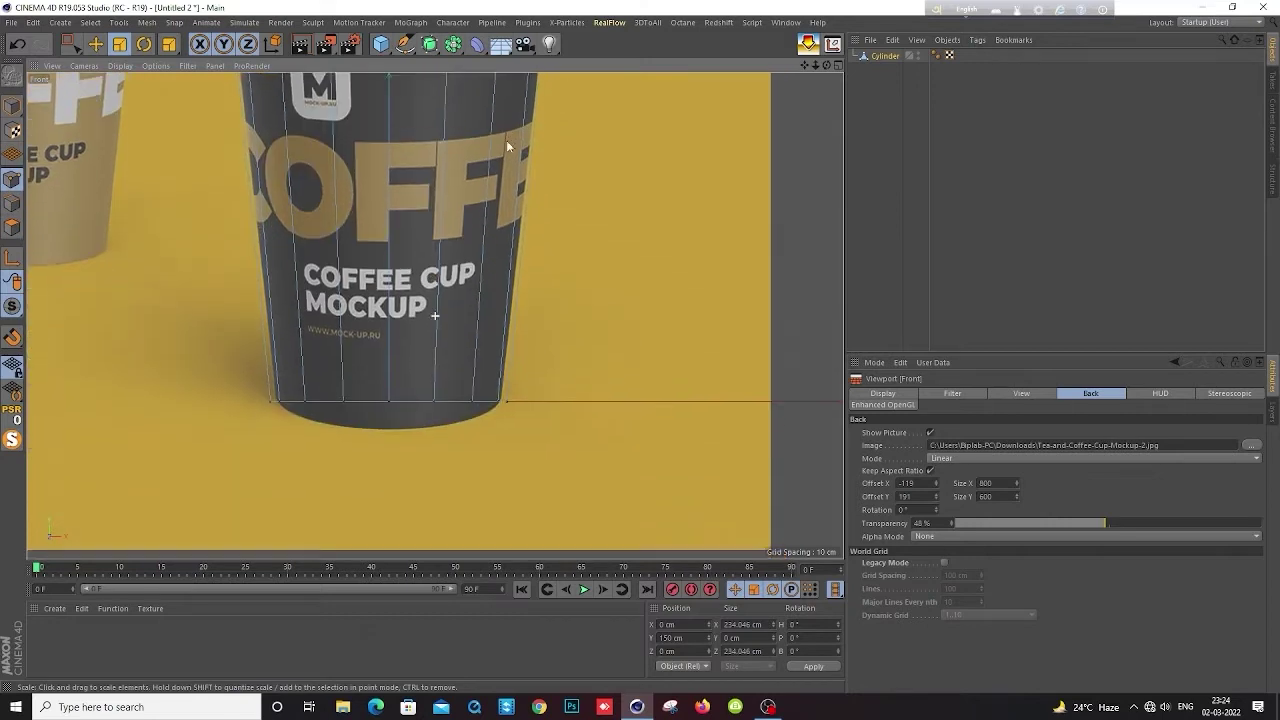
key("0")
left_click_drag(182, 308, 560, 406)
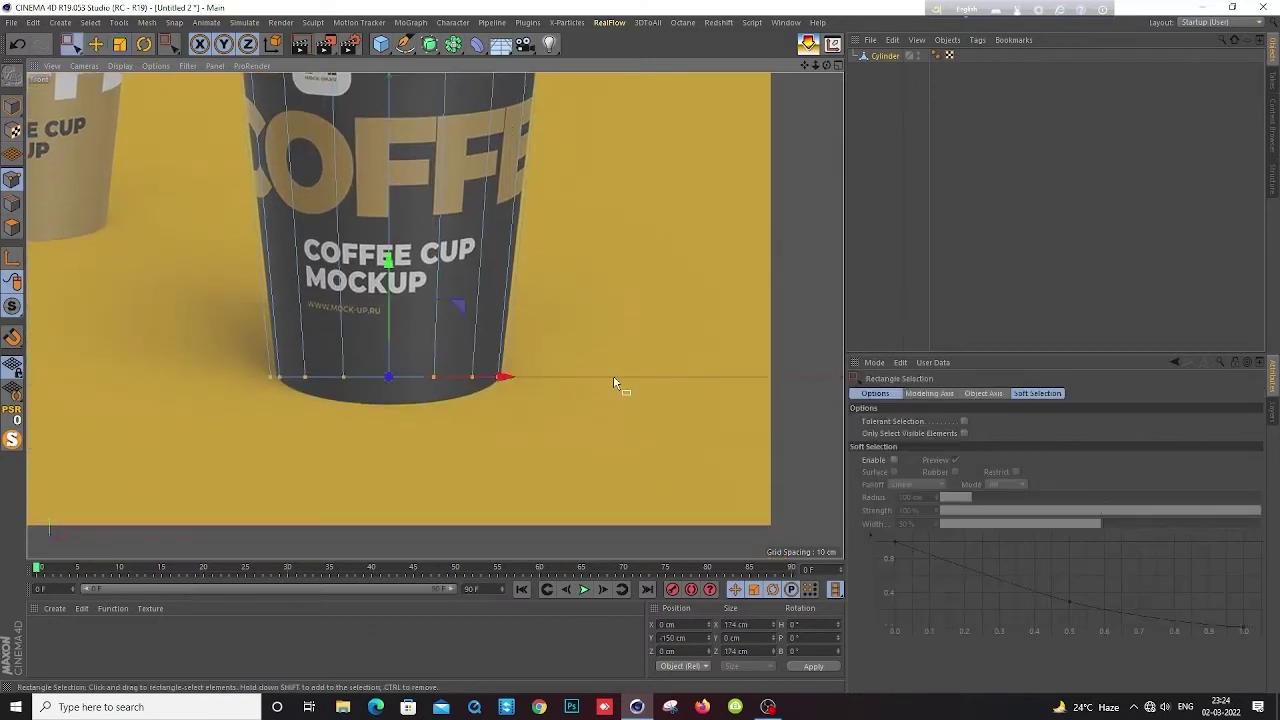
key("t")
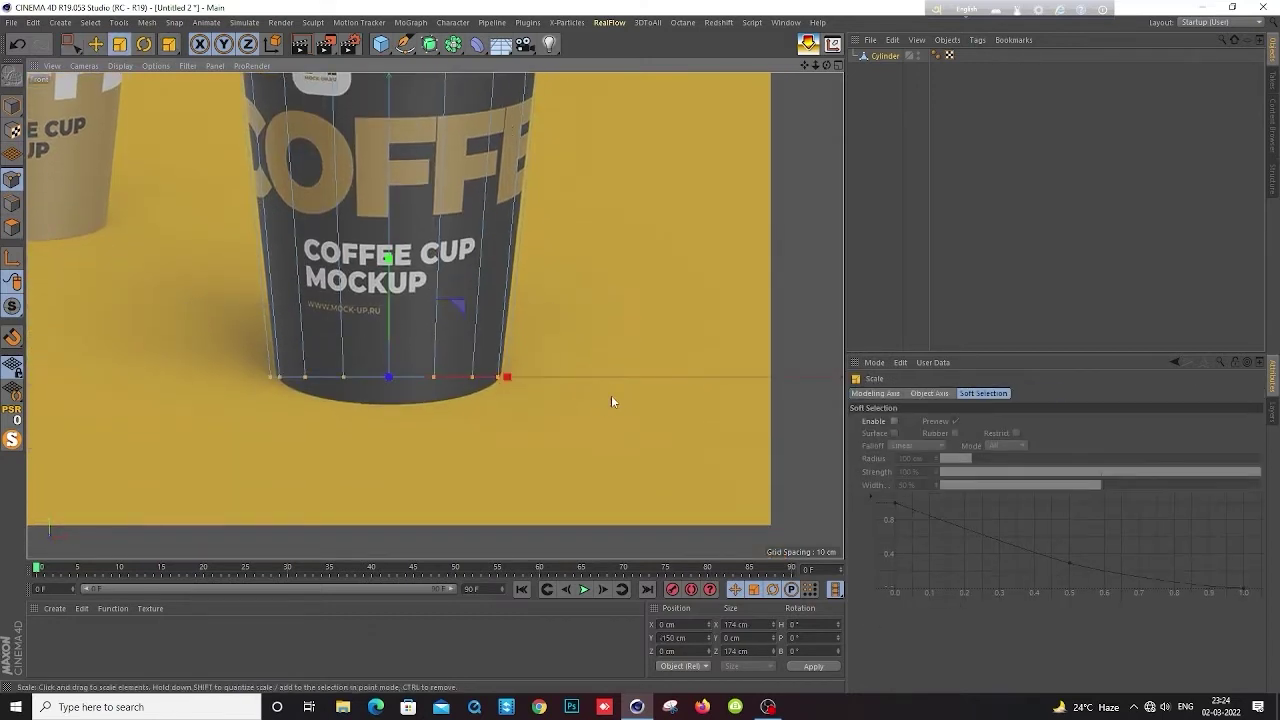
left_click_drag(612, 401, 588, 407)
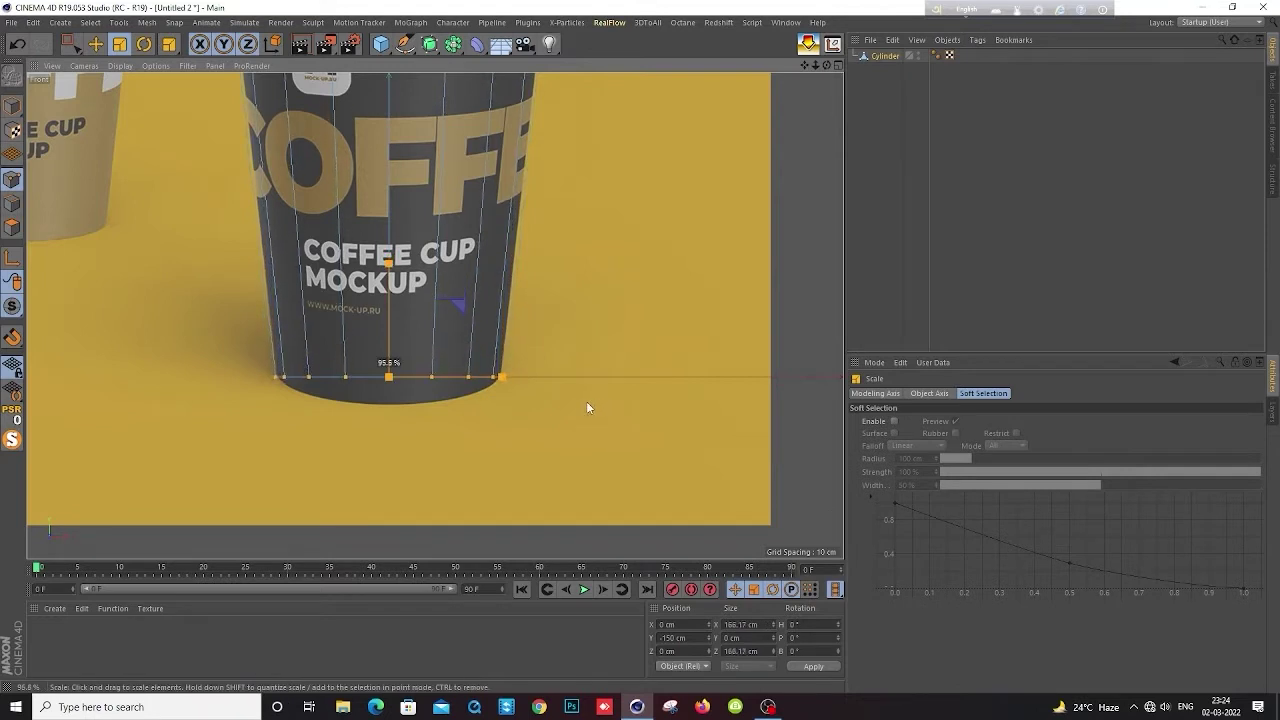
left_click_drag(587, 407, 583, 401)
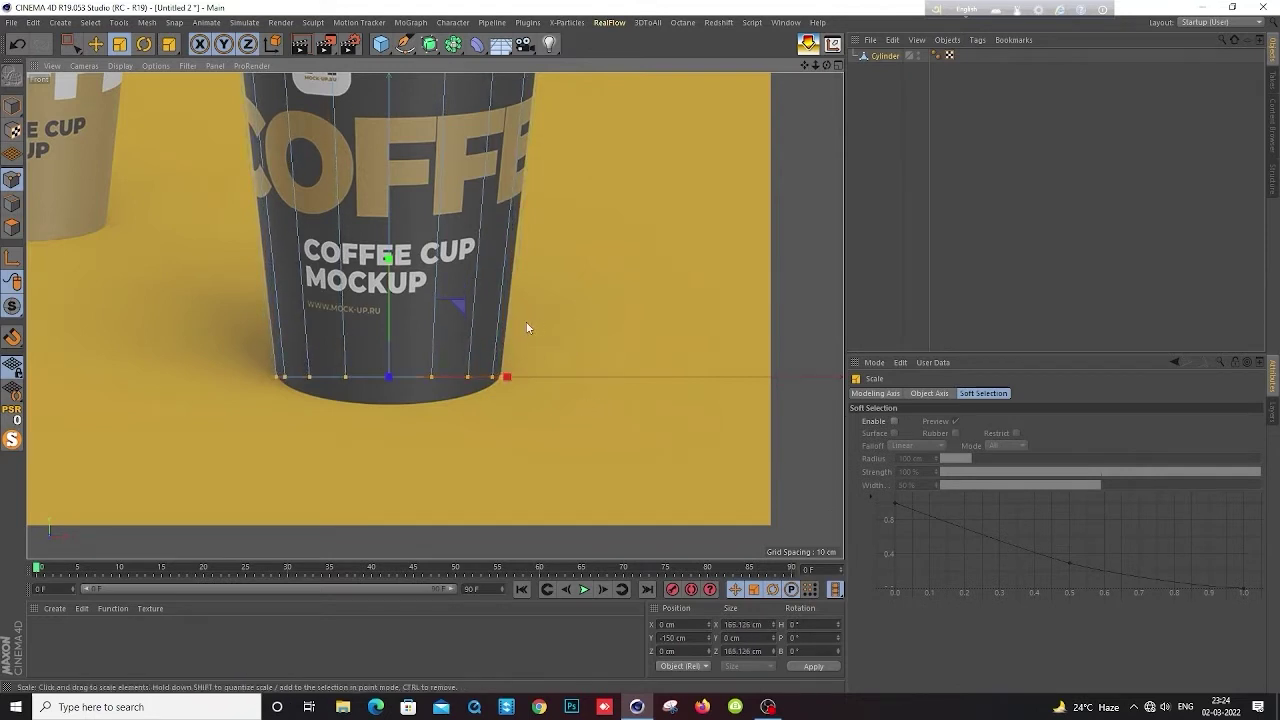
middle_click_drag(496, 206, 543, 348)
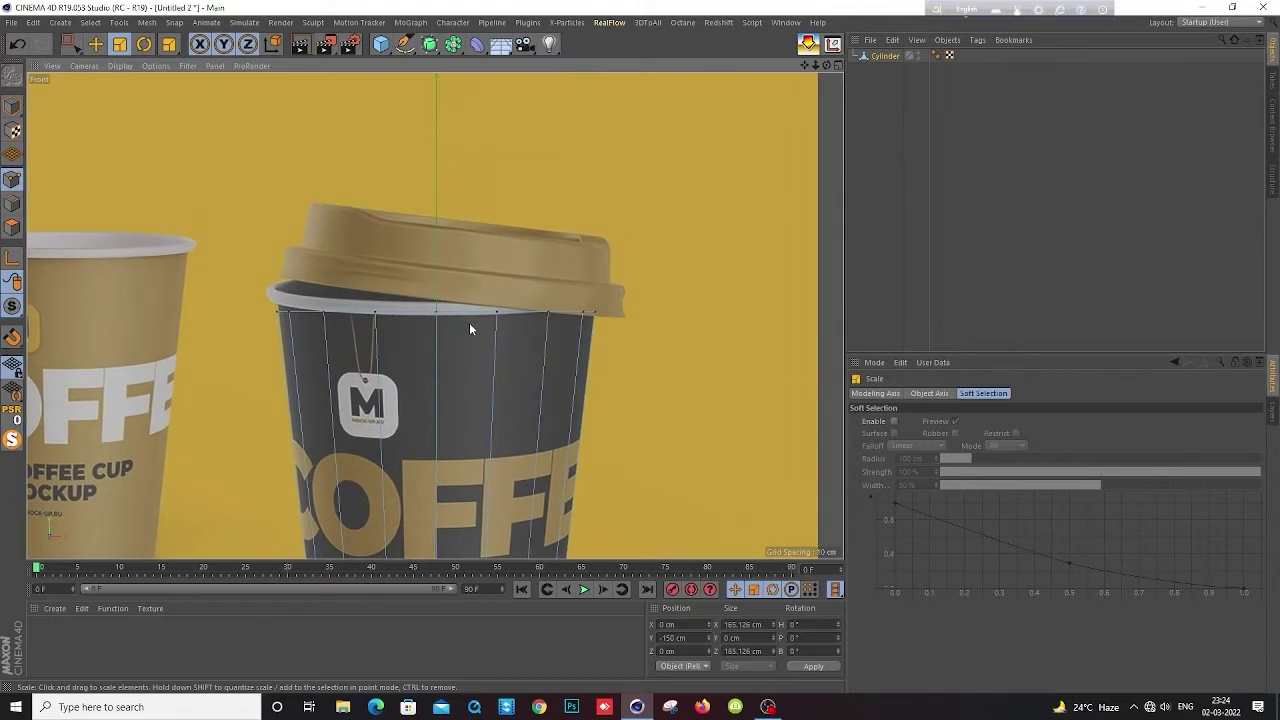
scroll(458, 316, "up", 3)
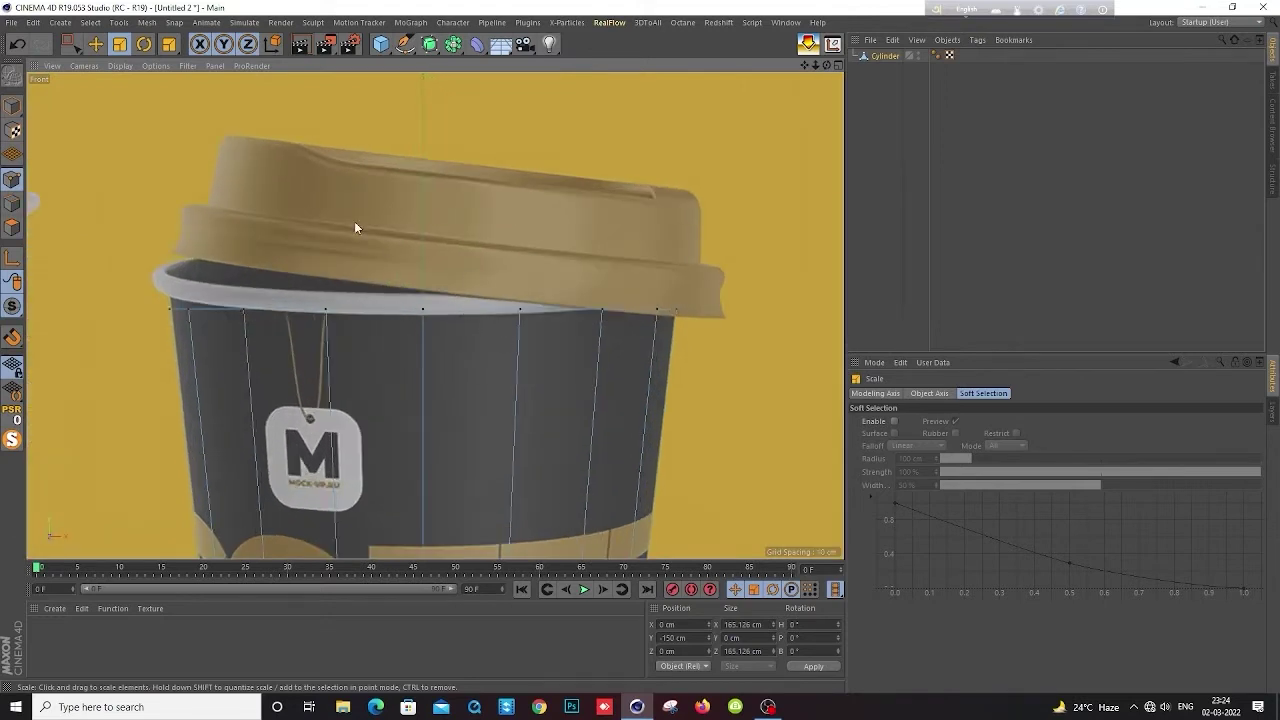
Select the top rim points and lower them about 2.5 cm onto the photo's rim line
key("0")
left_click_drag(133, 197, 780, 338)
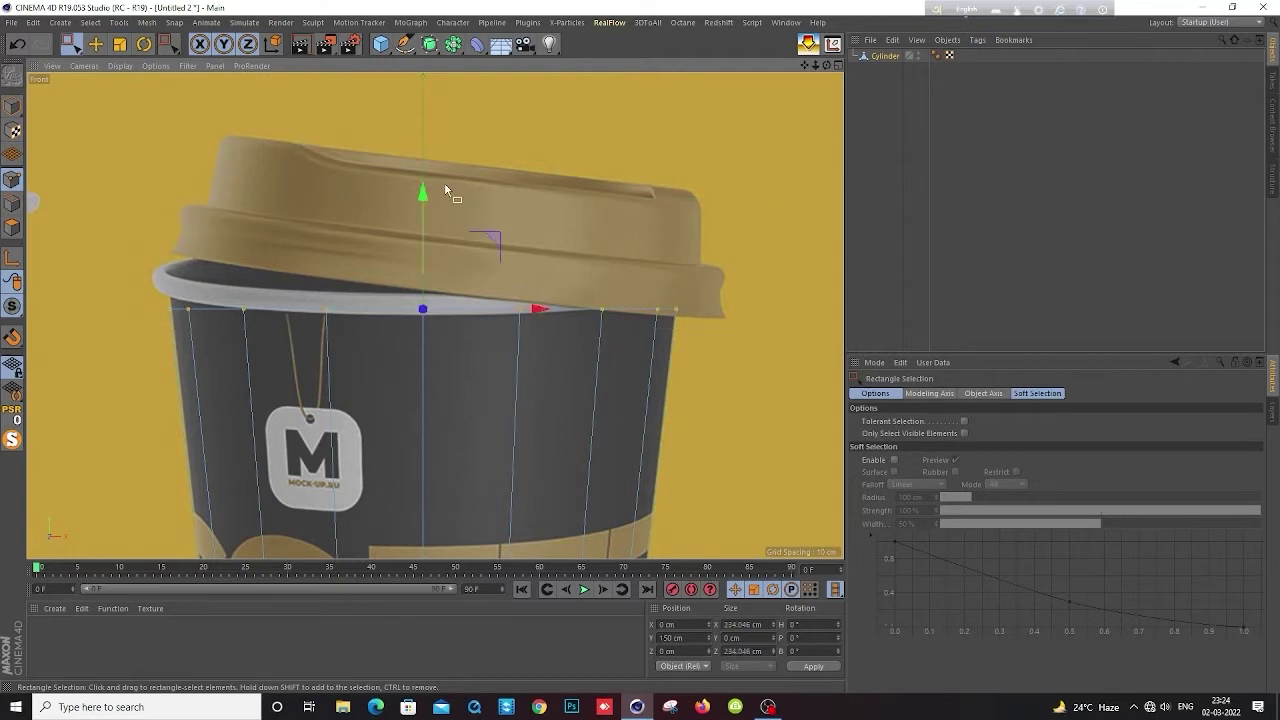
left_click_drag(424, 193, 427, 199)
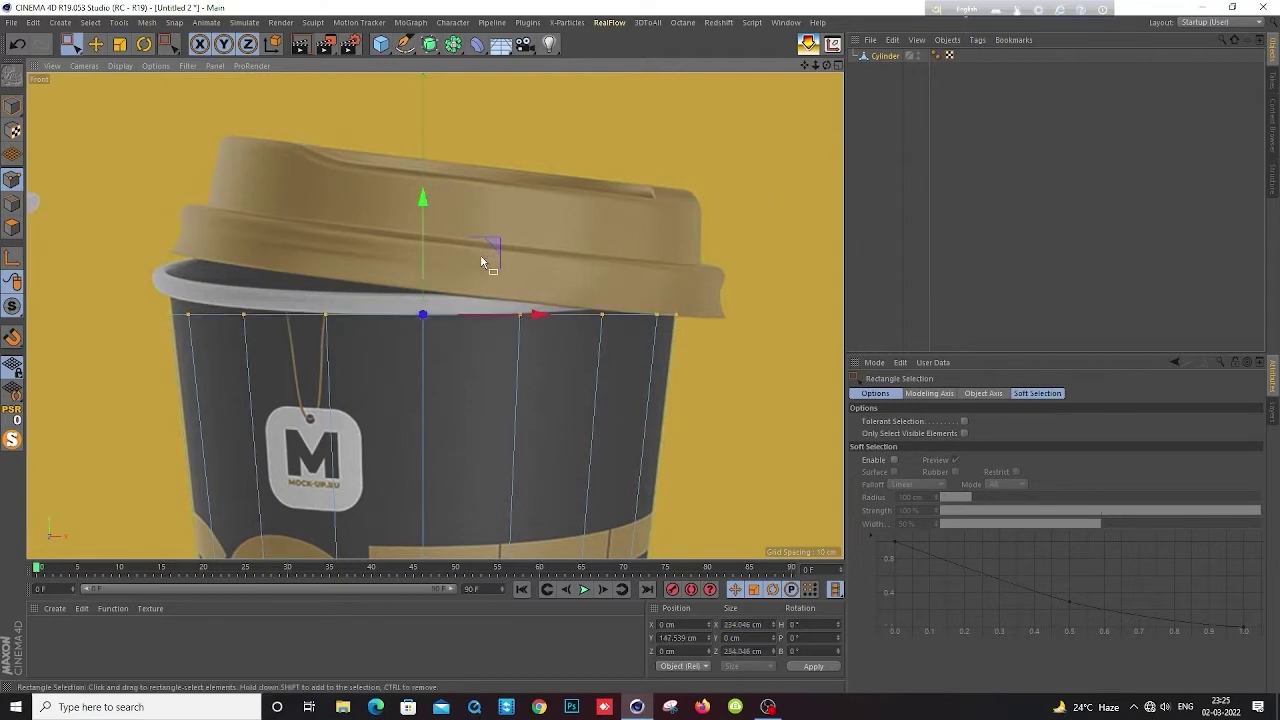
Save the scene as Coffee Mug.c4d and return to the maximized Front view
key("ctrl+s")
middle_click(280, 238)
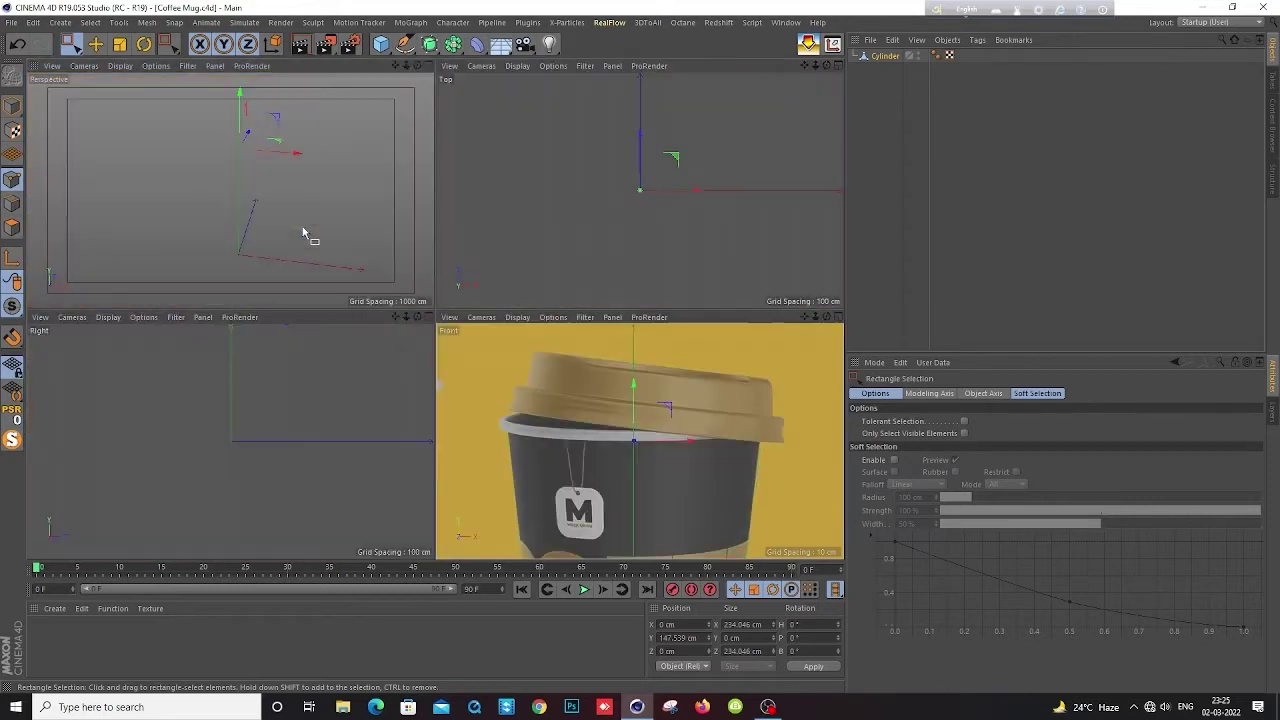
middle_click(289, 212)
middle_click(422, 234)
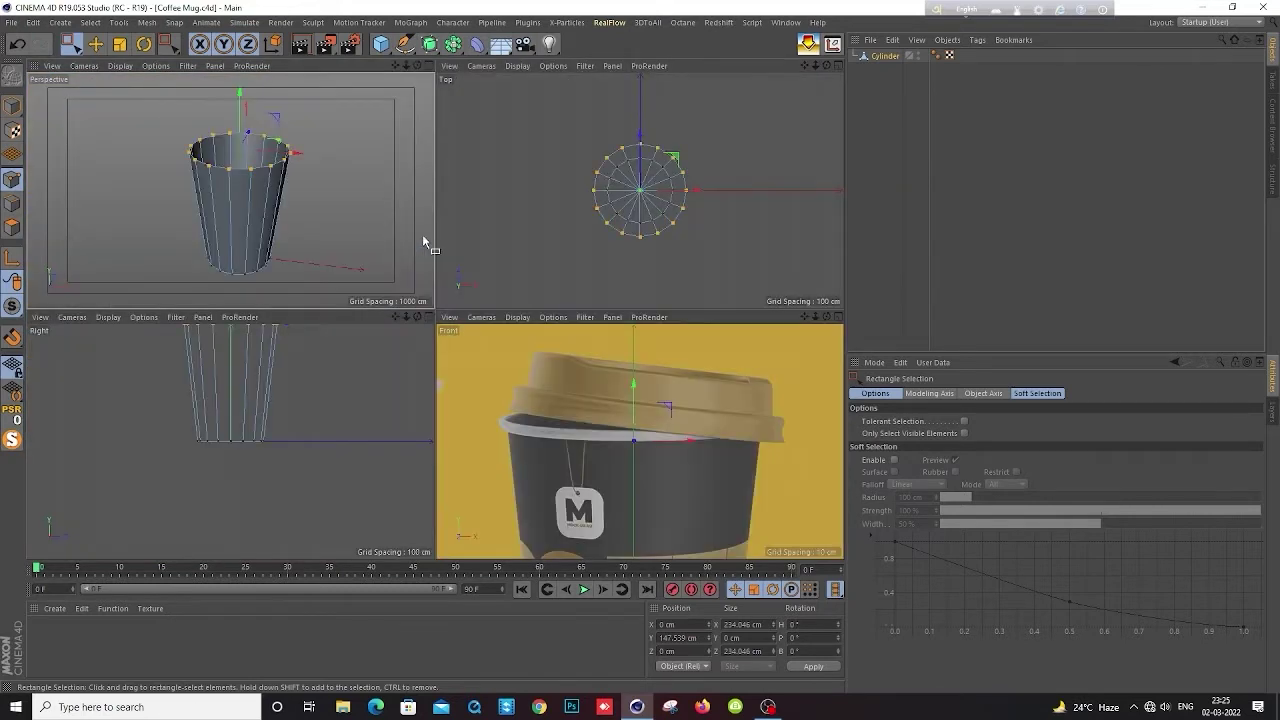
middle_click(594, 400)
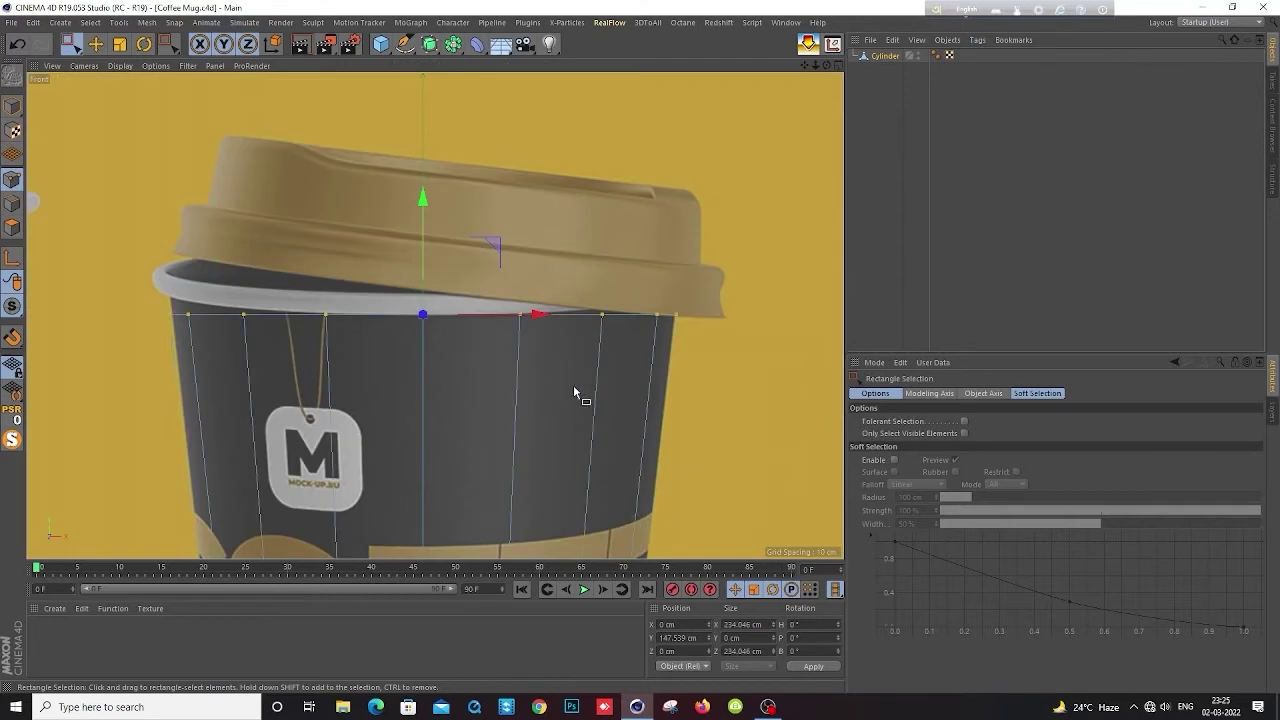
In Edge mode, raise the top rim edge loop about 11 cm to Y 158.6 cm
left_click(12, 203)
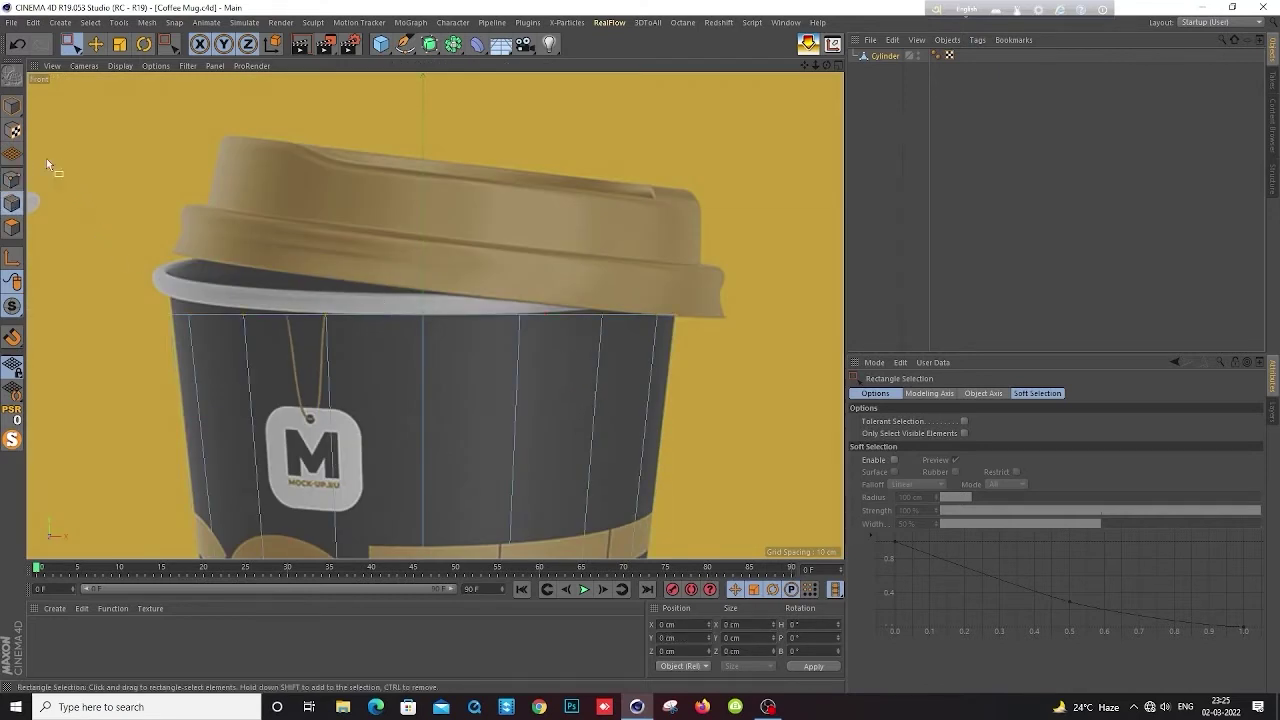
left_click(96, 45)
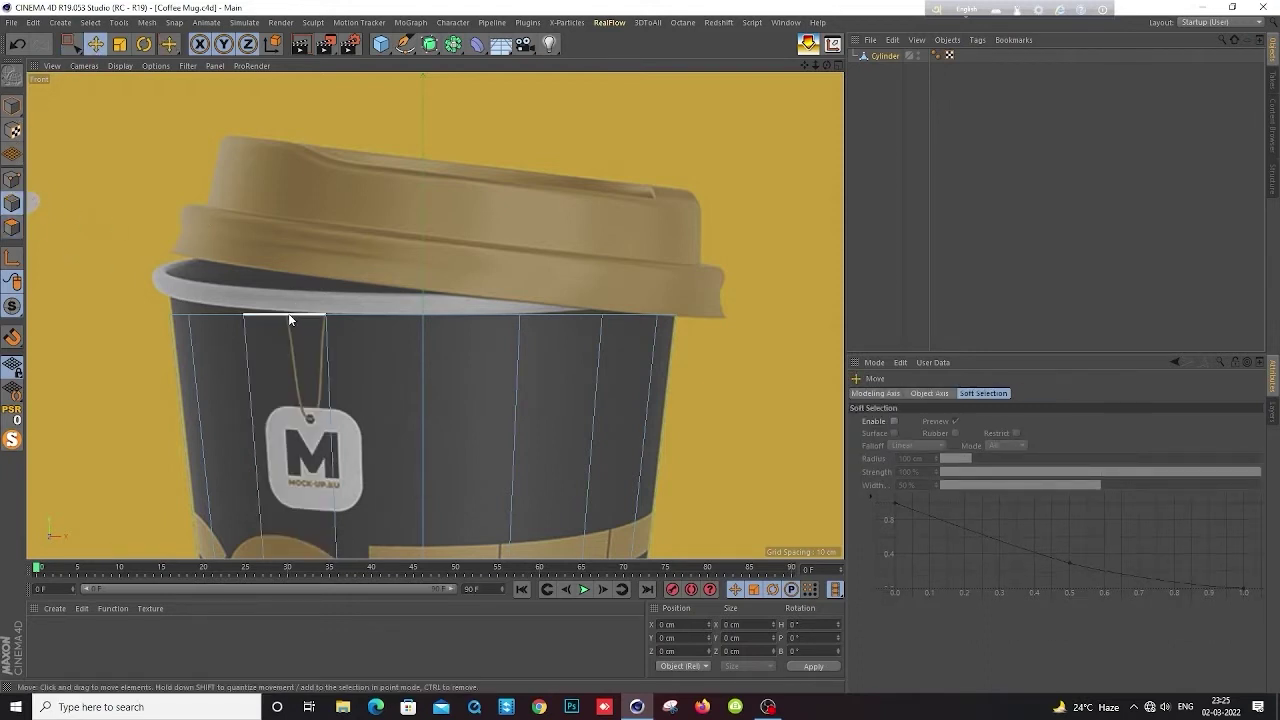
double_click(381, 317)
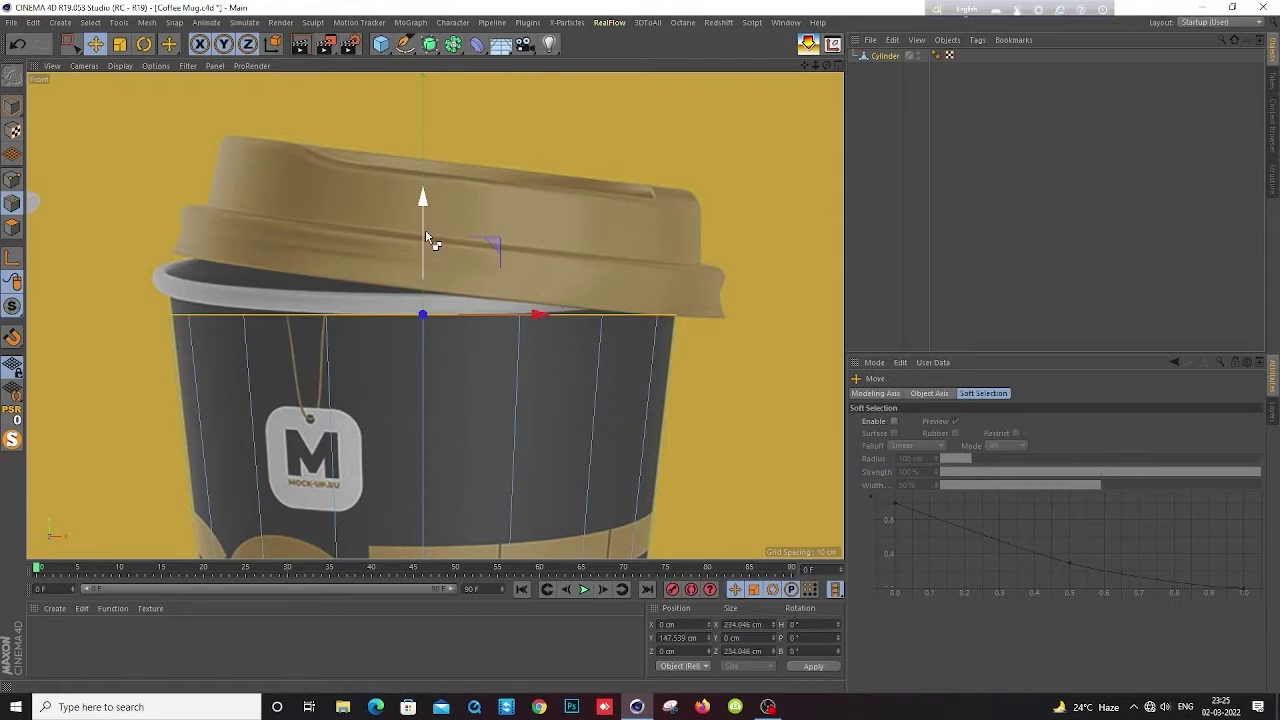
left_click_drag(425, 229, 427, 213)
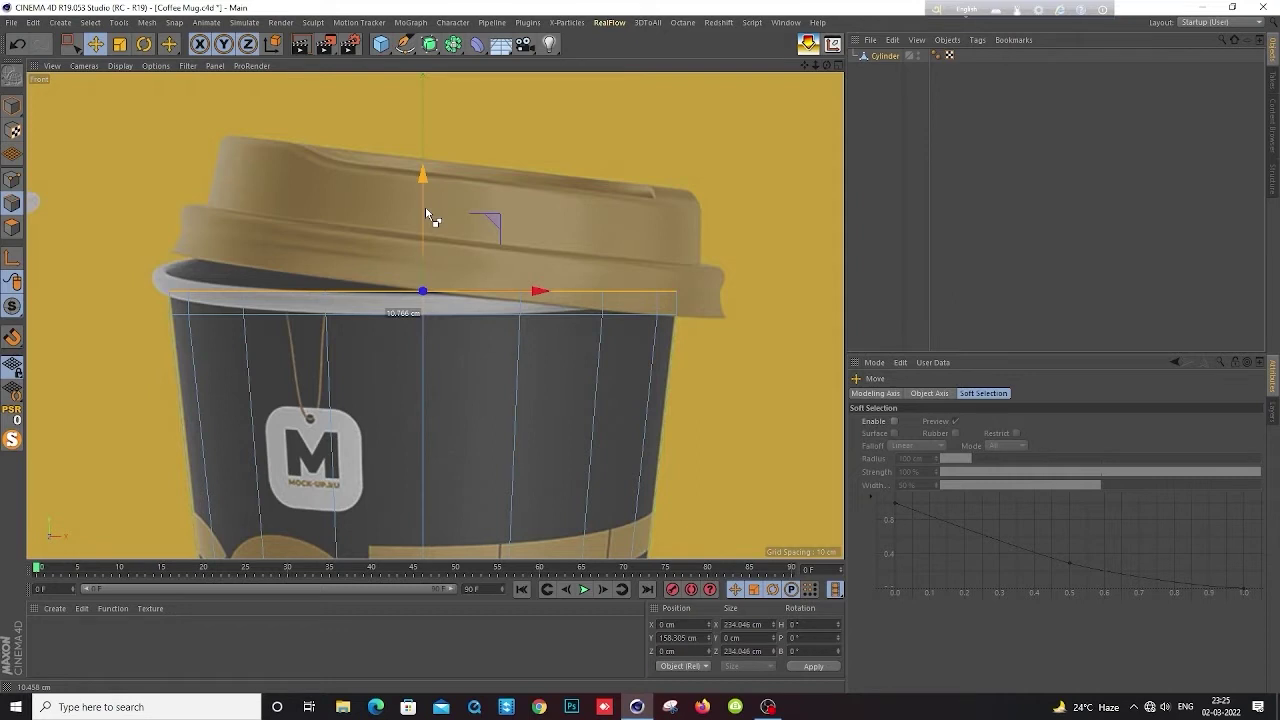
left_click_drag(426, 210, 426, 209)
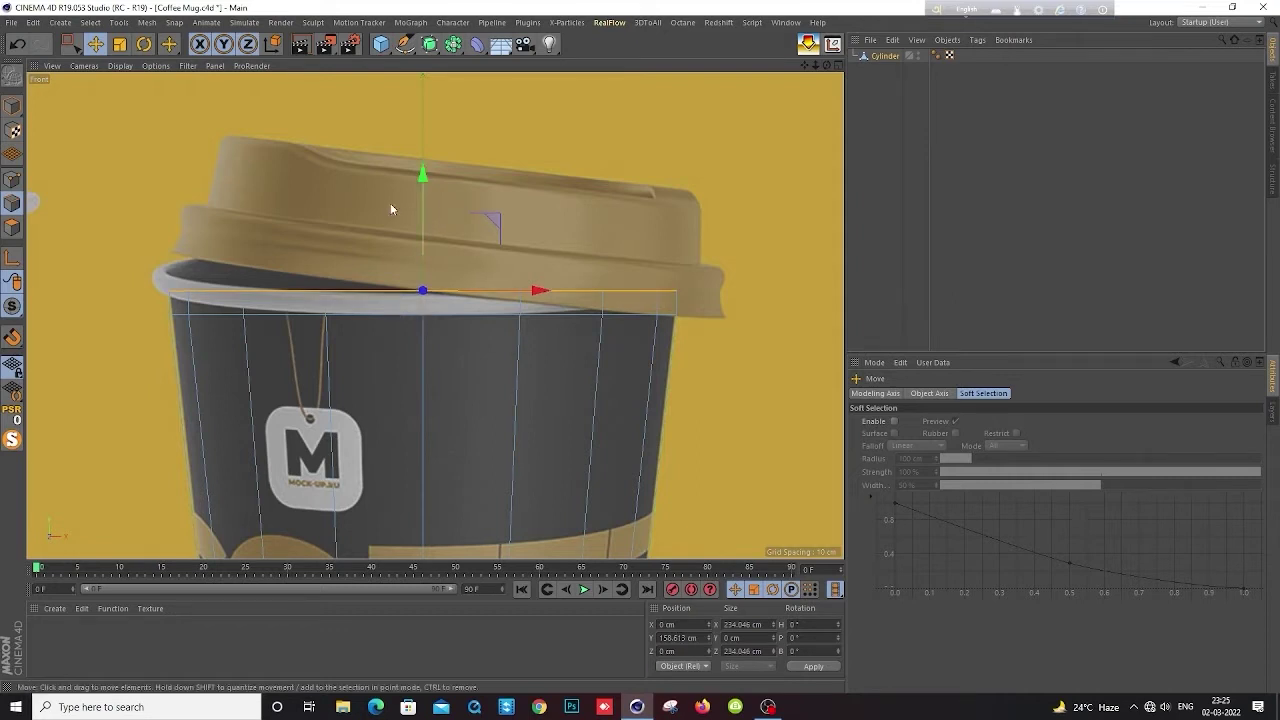
key("F1")
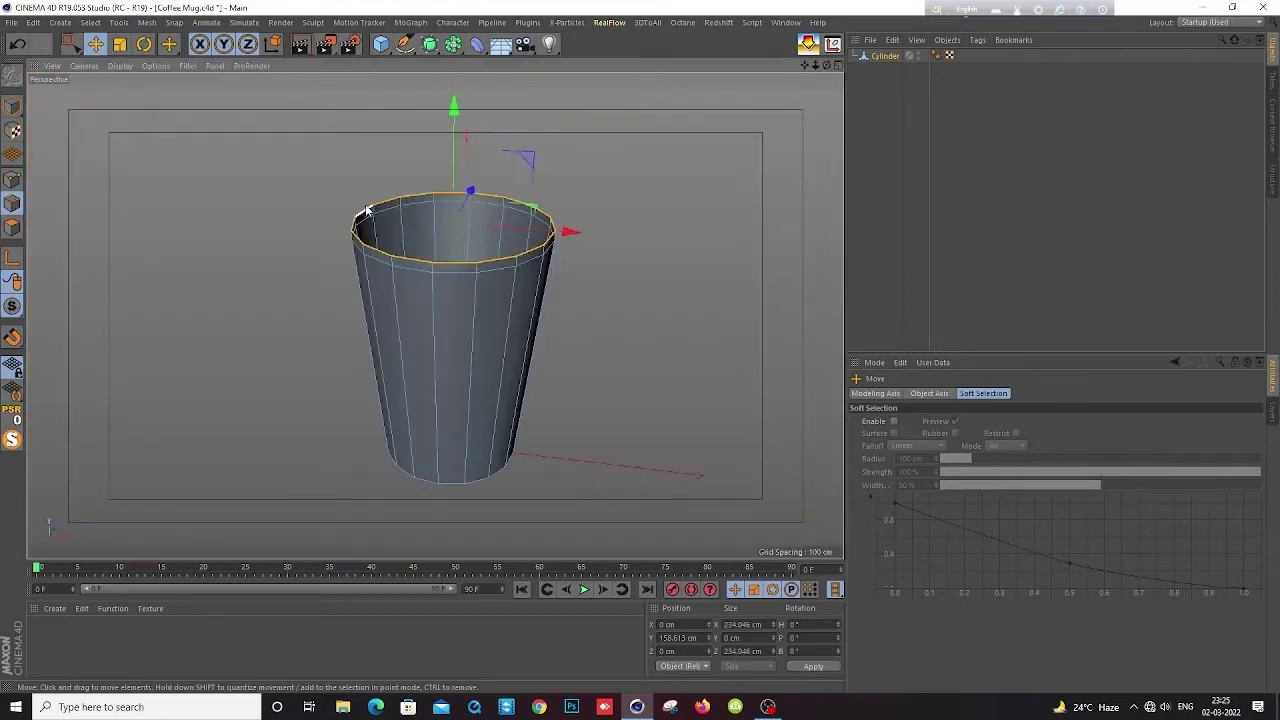
Scale the top rim edge loop inward to about 222.3 cm across
scroll(370, 210, "up", 2)
scroll(388, 214, "up", 2)
scroll(389, 214, "up", 2)
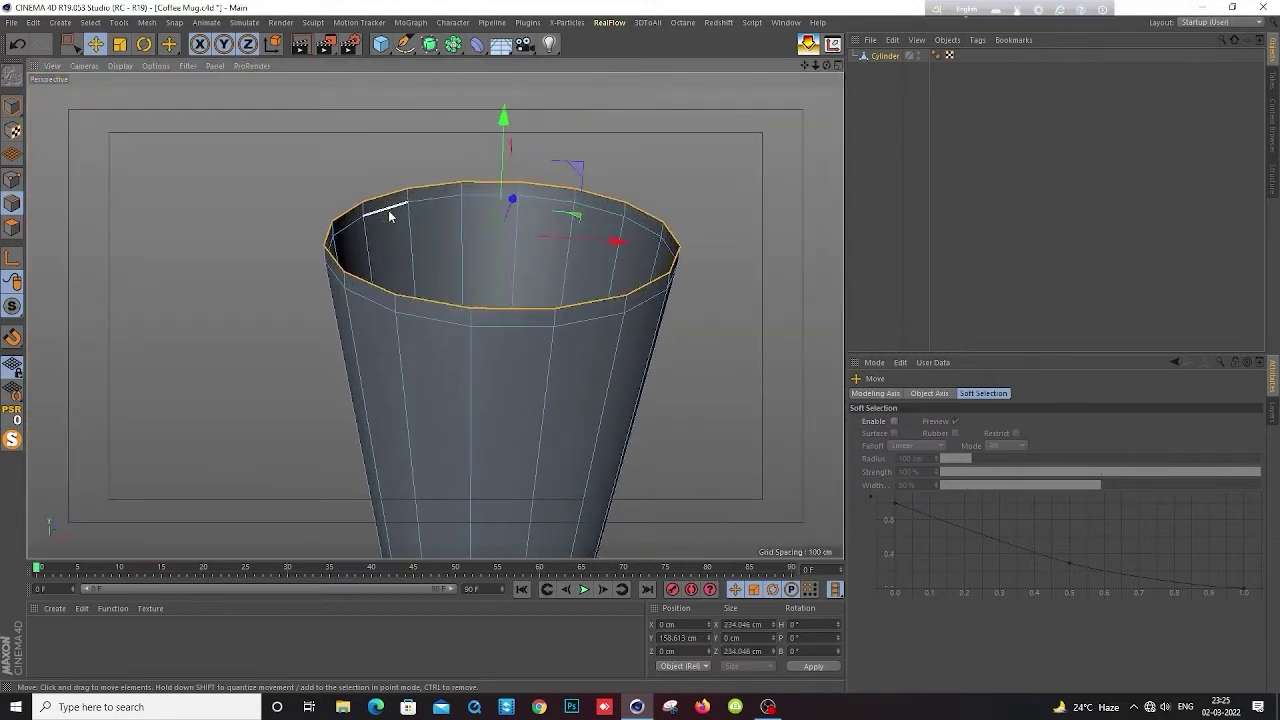
key("t")
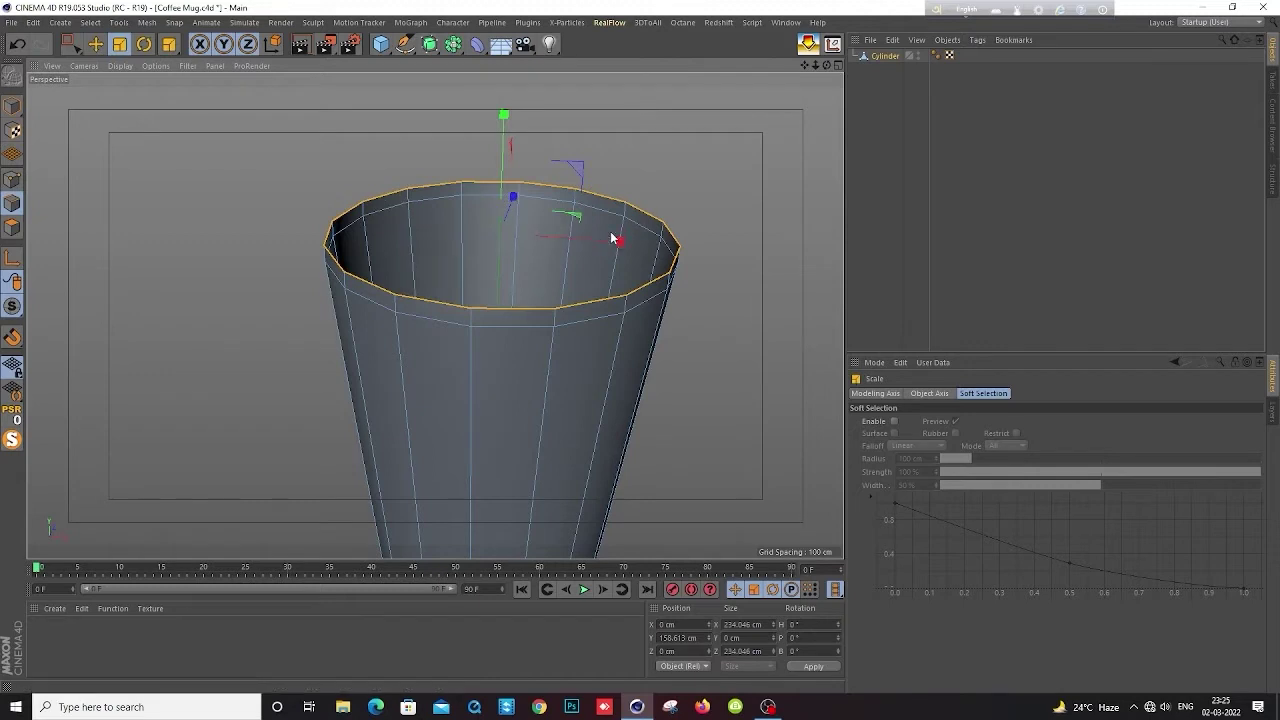
left_click_drag(717, 206, 694, 214)
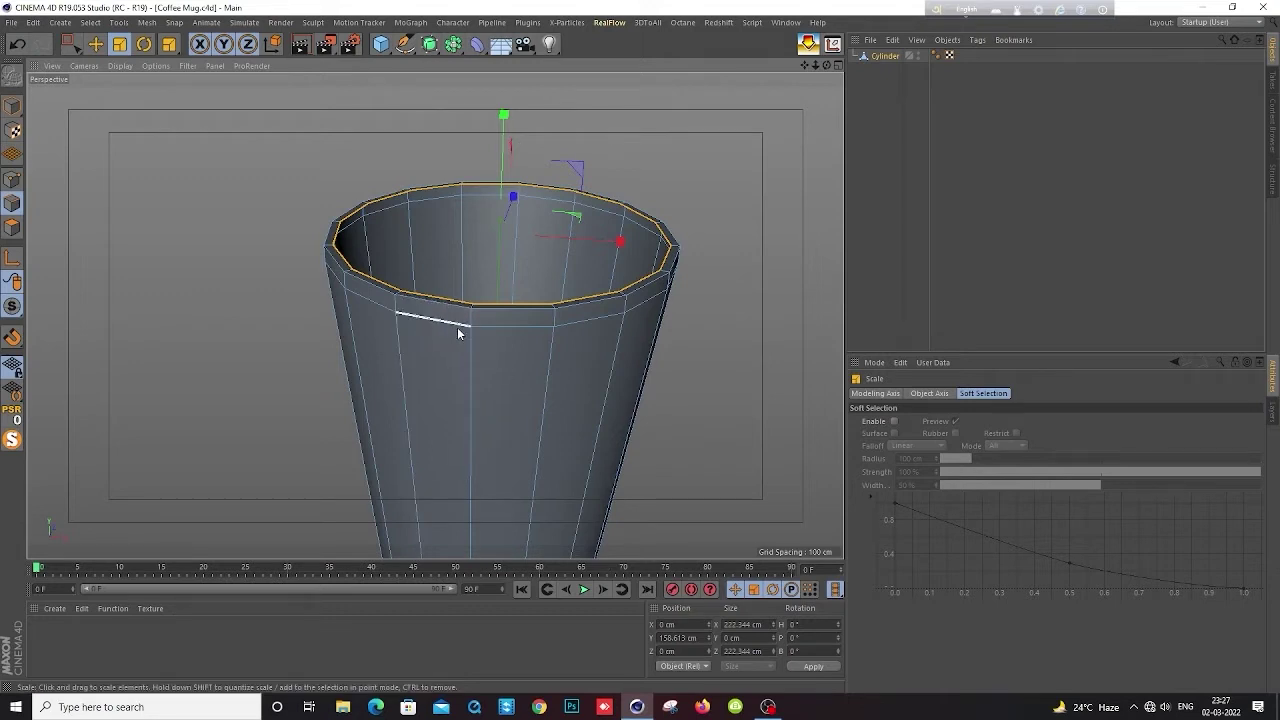
Orbit to inspect the cup's closed bottom, then return to the Front view with the photo
scroll(457, 325, "down", 3)
left_click_drag(532, 363, 500, 274, "alt")
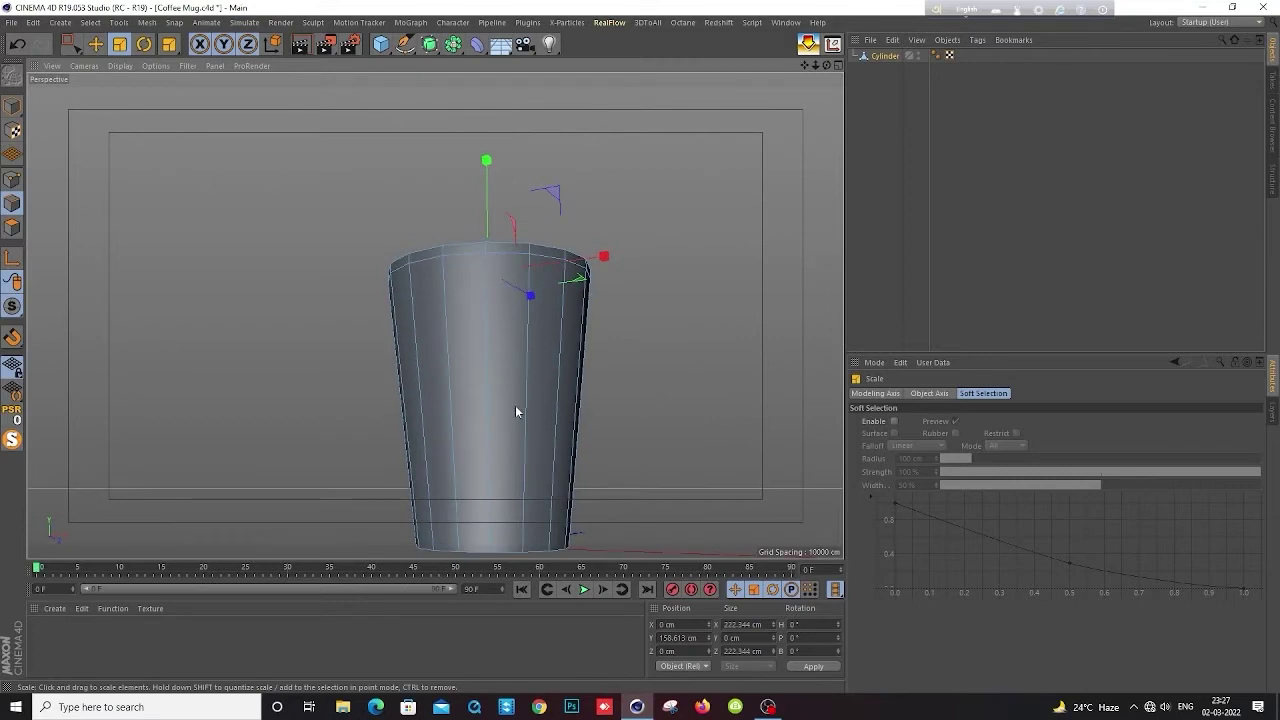
mouse_move(515, 405)
left_mouse_down("alt")
mouse_move(432, 295)
mouse_move(456, 328)
mouse_move(472, 281)
left_mouse_up("alt")
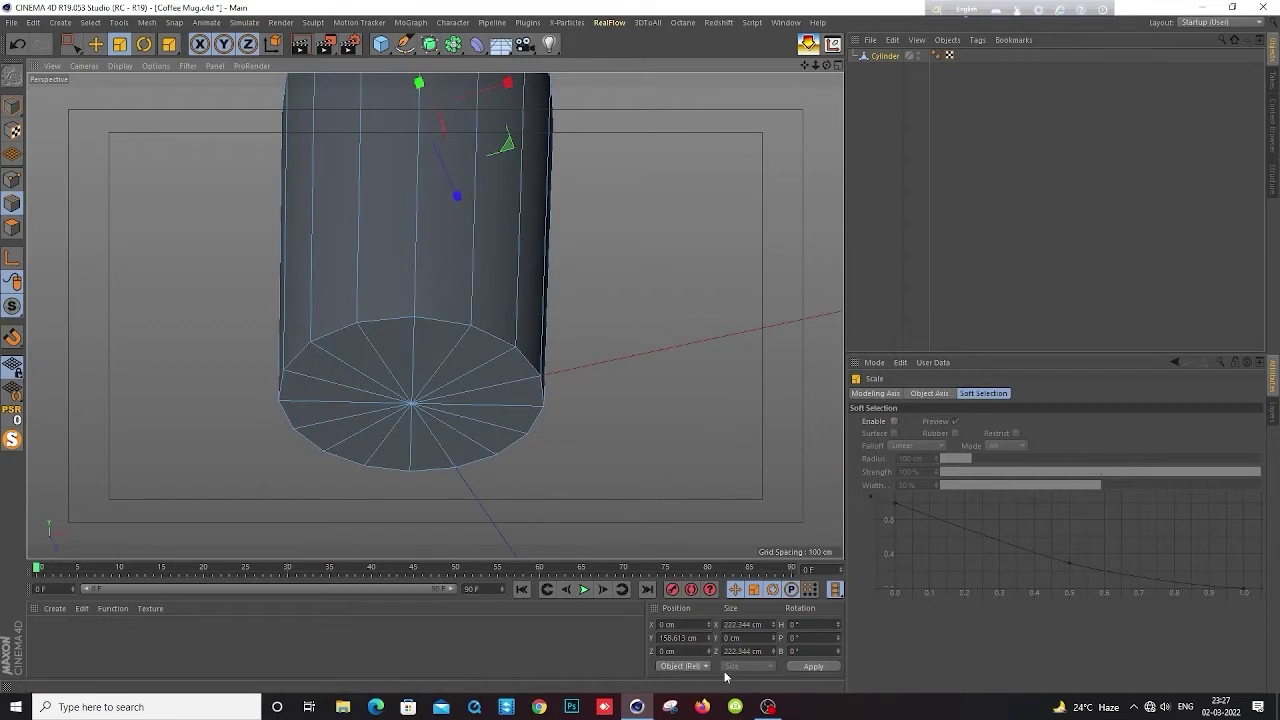
middle_click(648, 336)
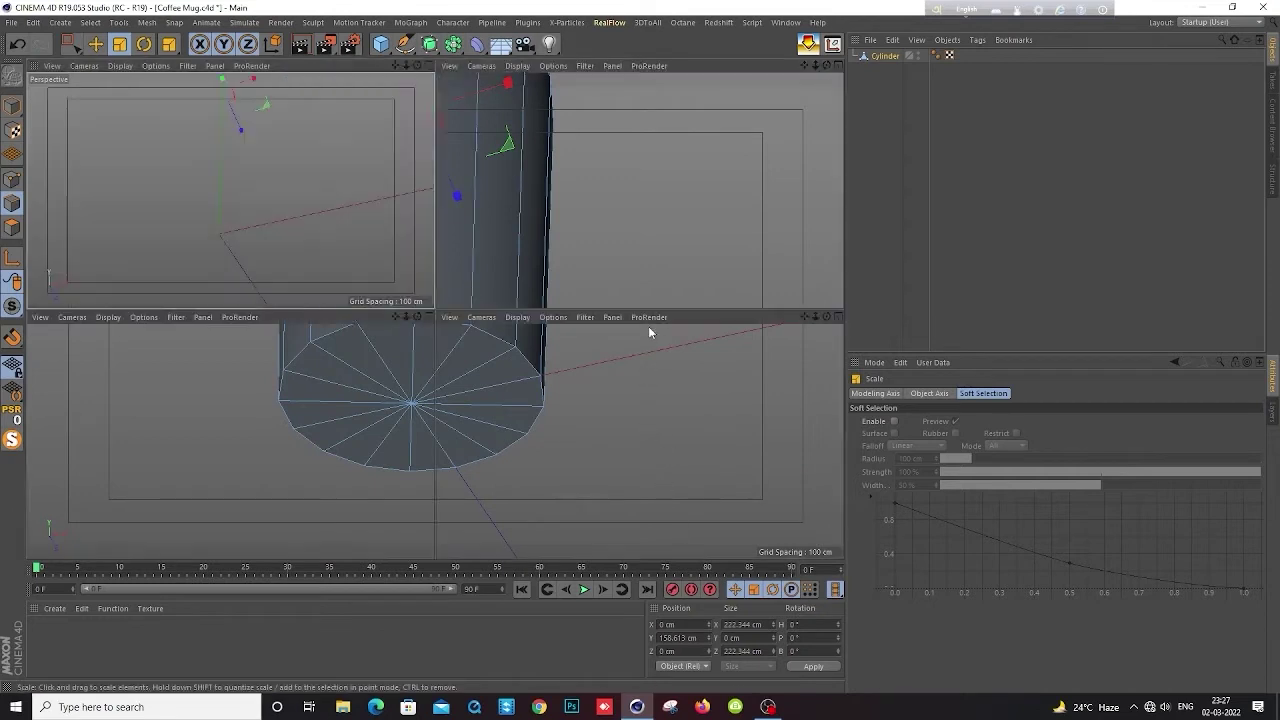
middle_click(658, 404)
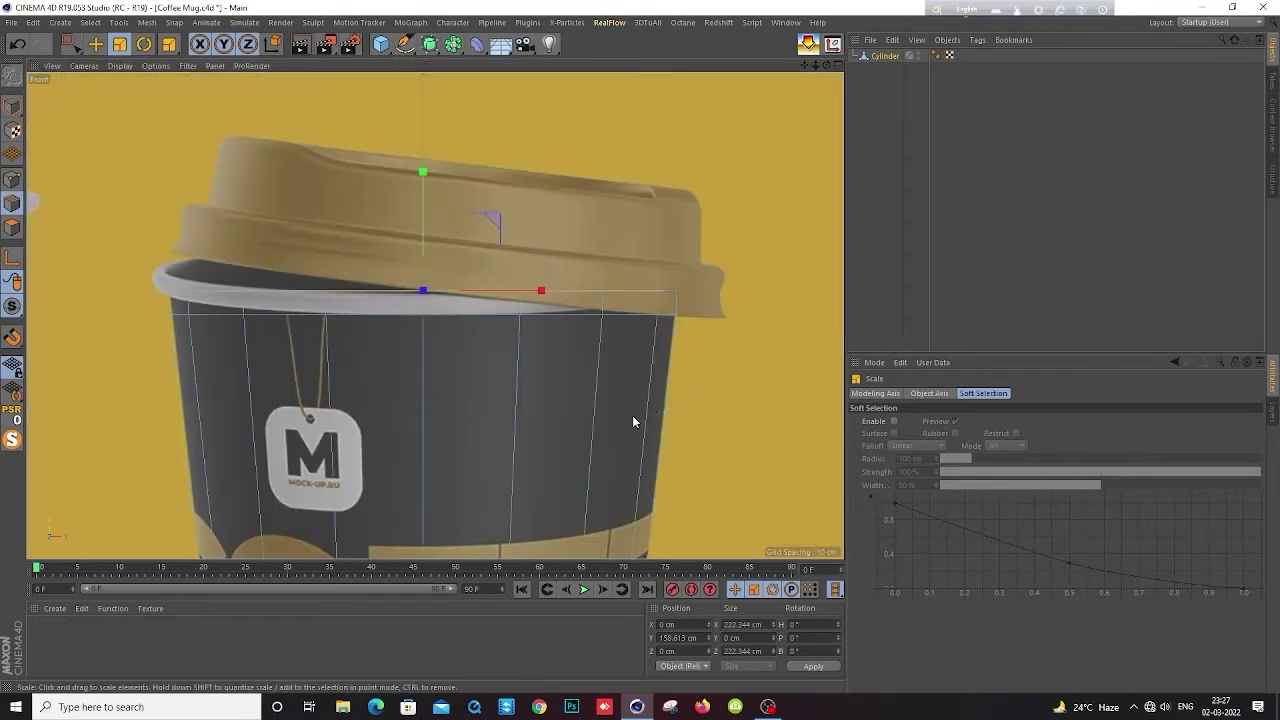
Frame the cup's body, then maximize the Perspective view from the four-view layout
middle_click_drag(598, 440, 549, 416, "alt")
scroll(549, 416, "down", 1)
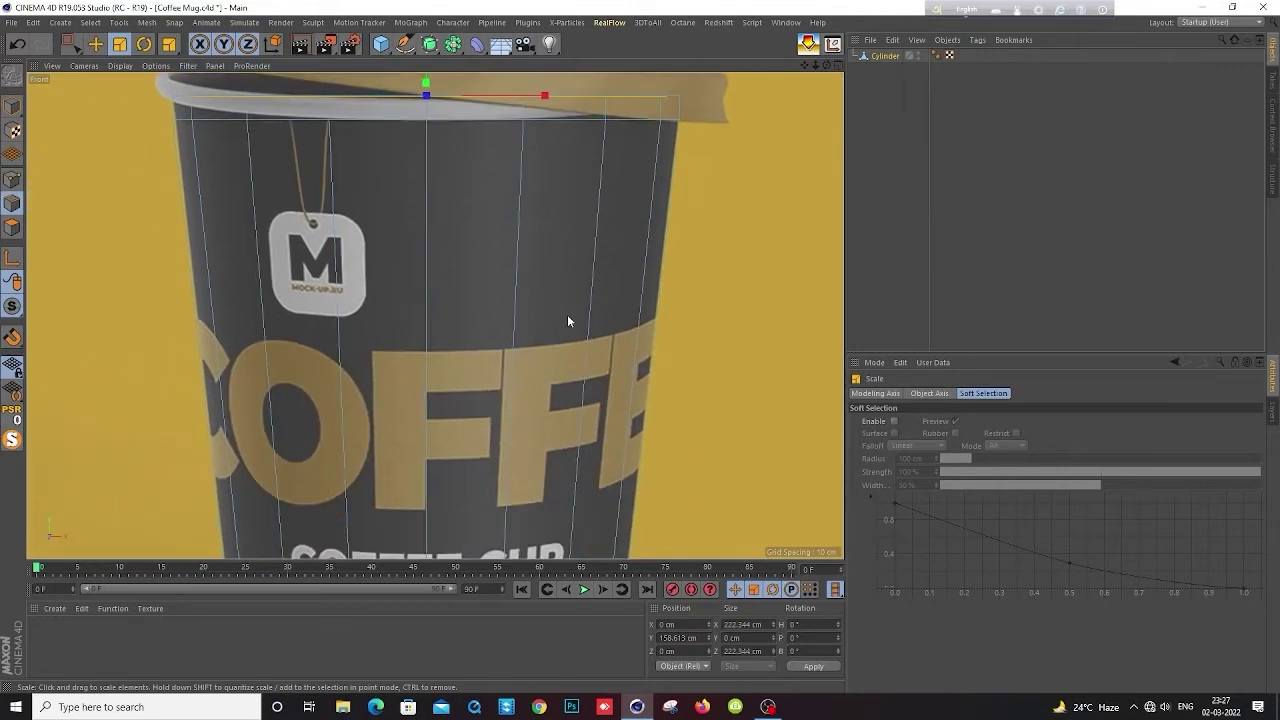
scroll(567, 314, "down", 3)
scroll(540, 330, "up", 1)
scroll(524, 334, "up", 2)
scroll(525, 326, "up", 1)
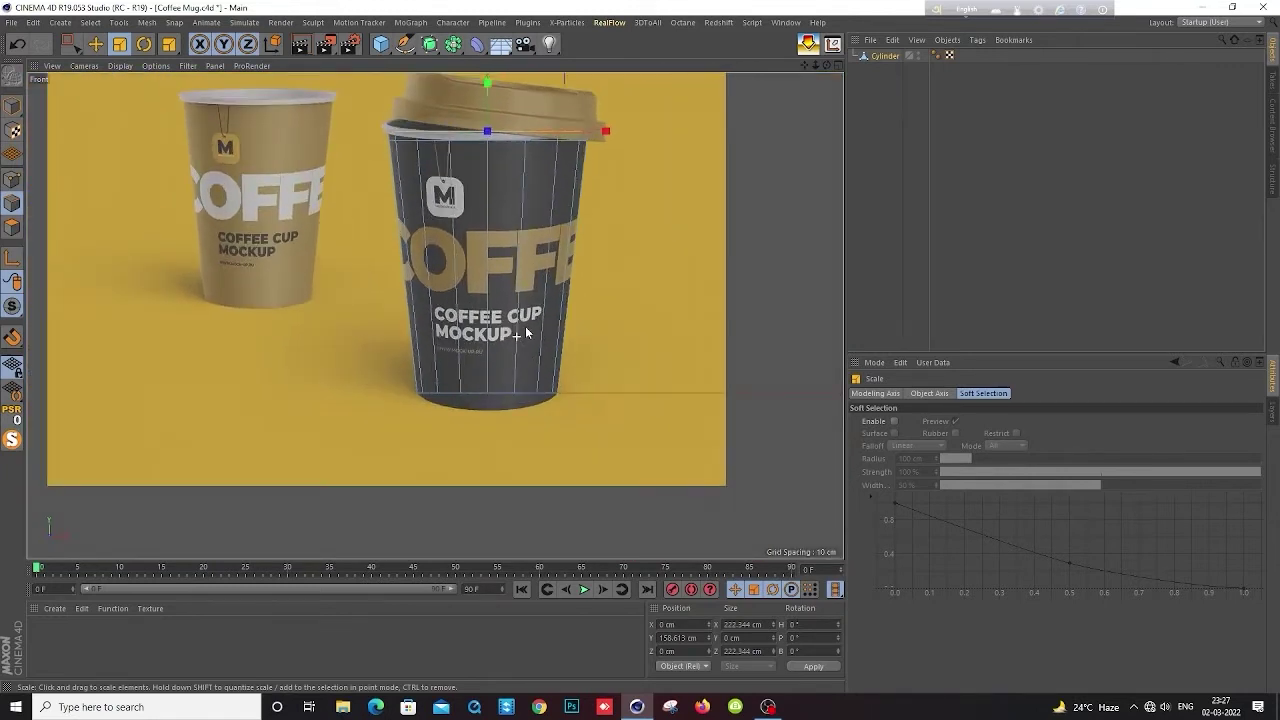
scroll(525, 326, "up", 1)
middle_click(447, 348)
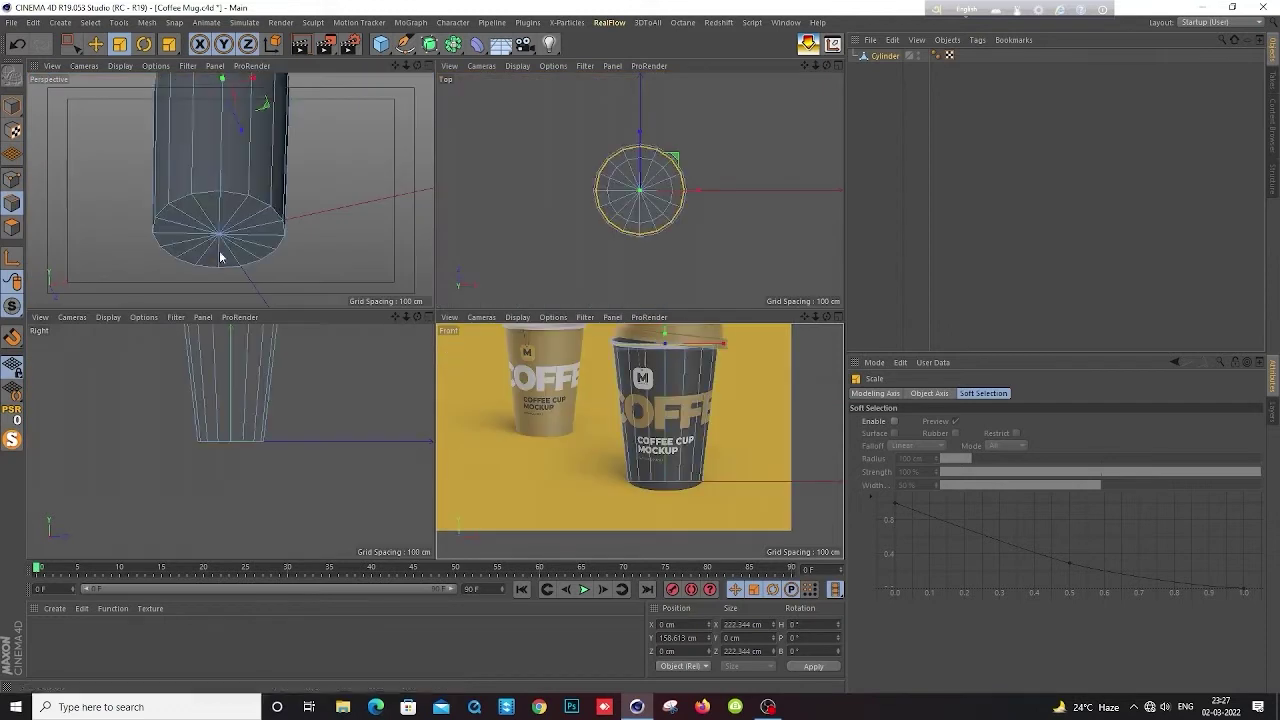
middle_click(220, 250)
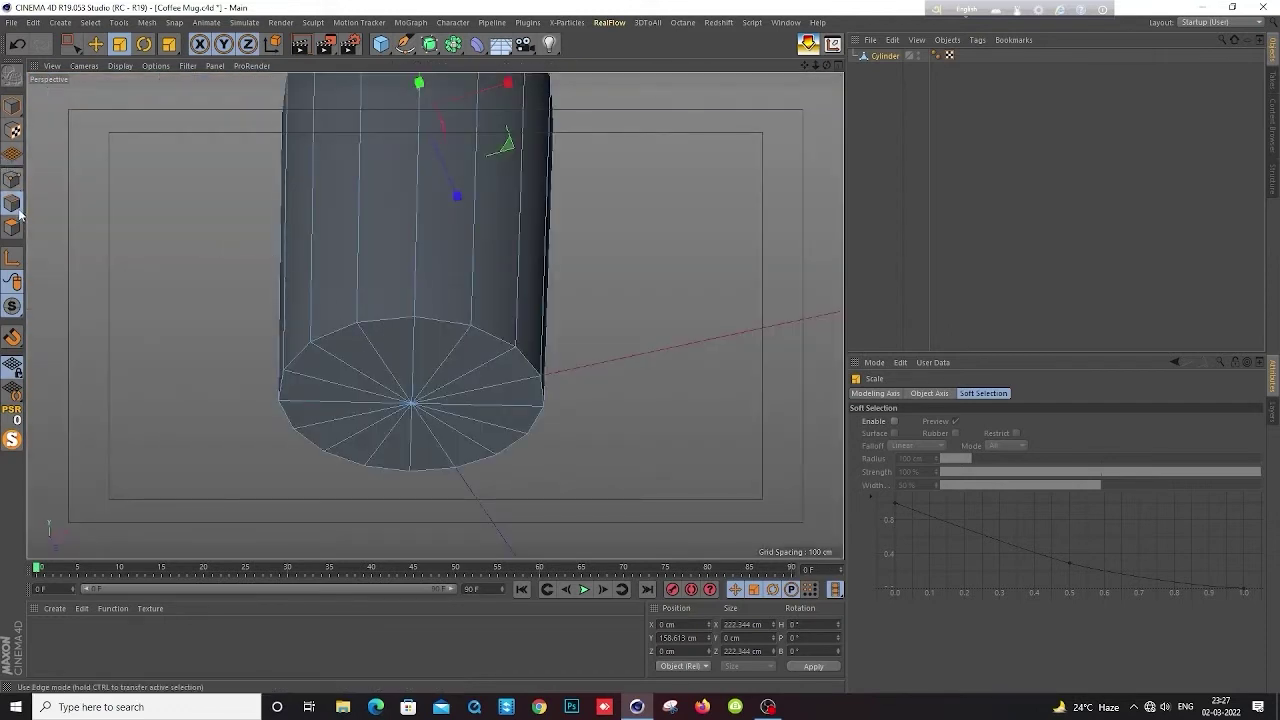
In Polygon mode, loop-select the cylinder's entire bottom cap
left_click(12, 228)
left_click(338, 360)
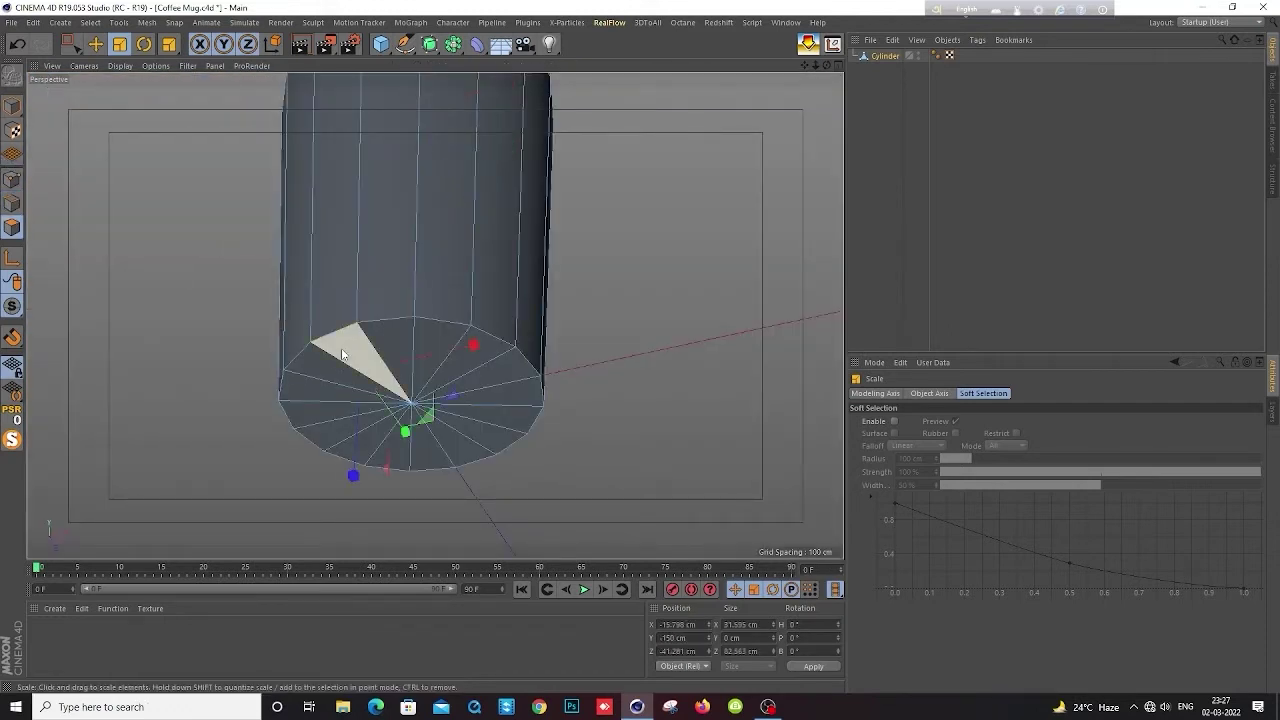
key("u")
key("l")
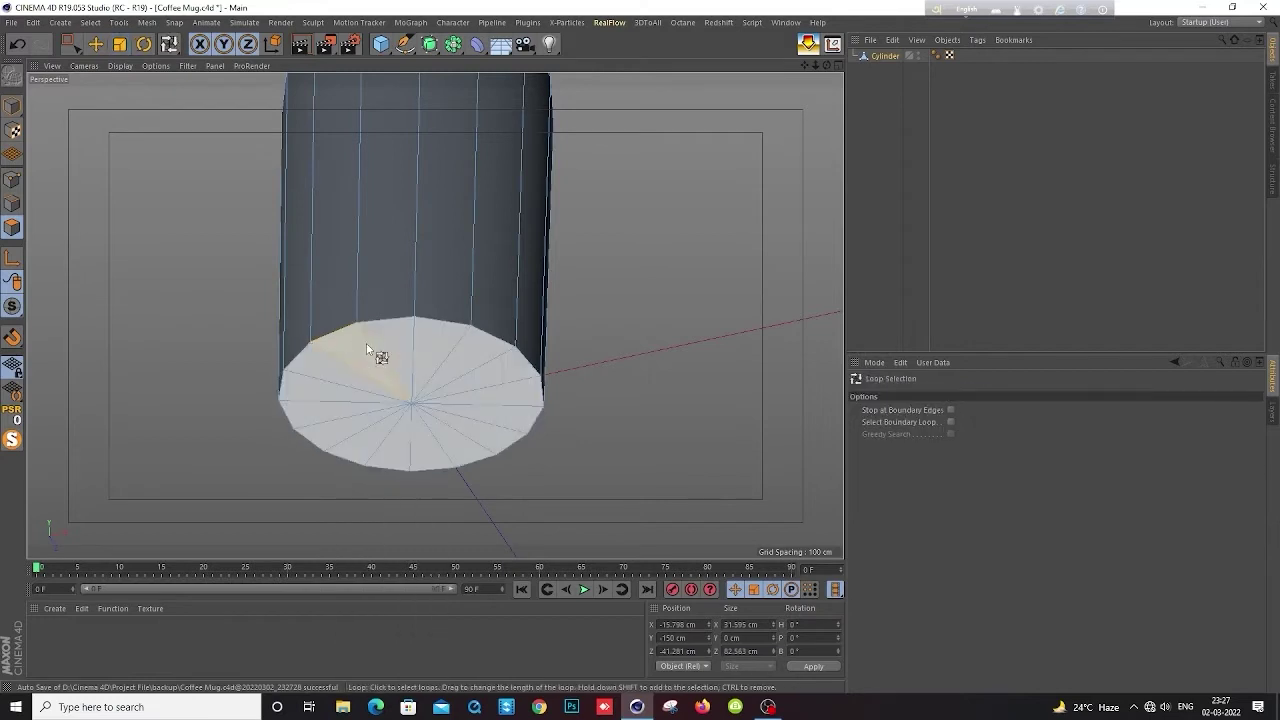
left_click(372, 356)
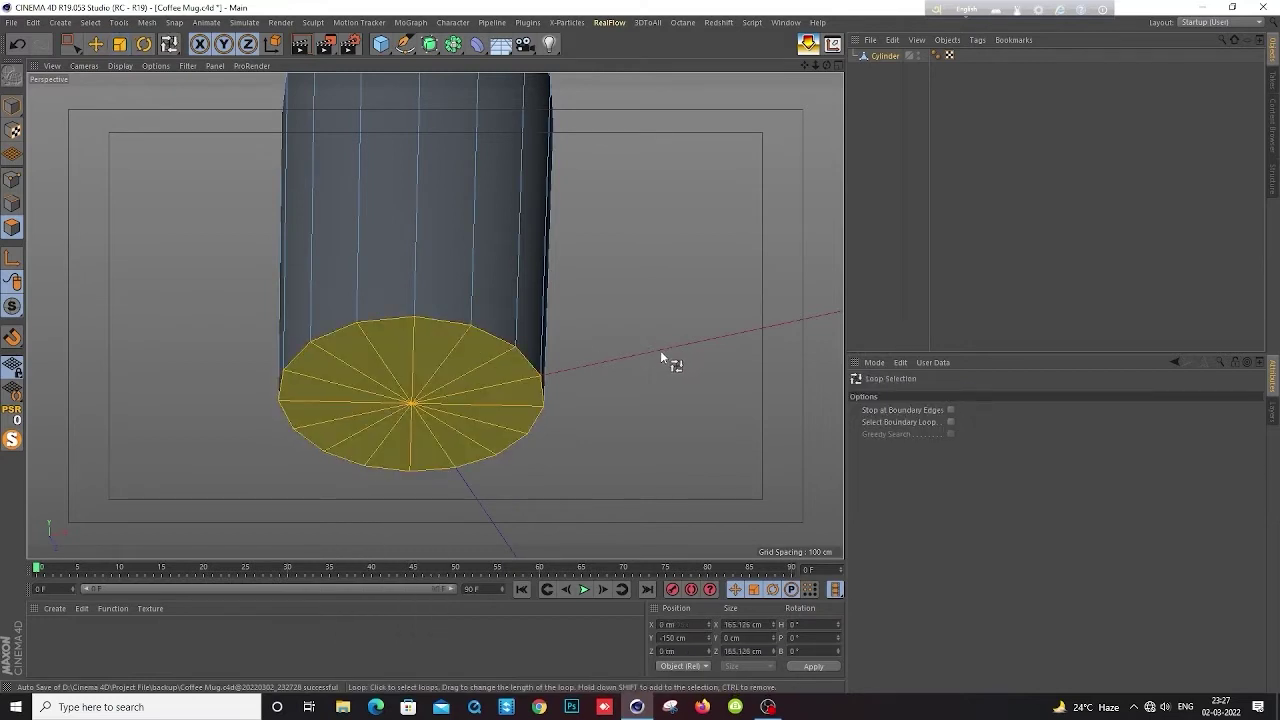
Scale the bottom cap to about 93% and extrude it 8.5 cm inward
key("t")
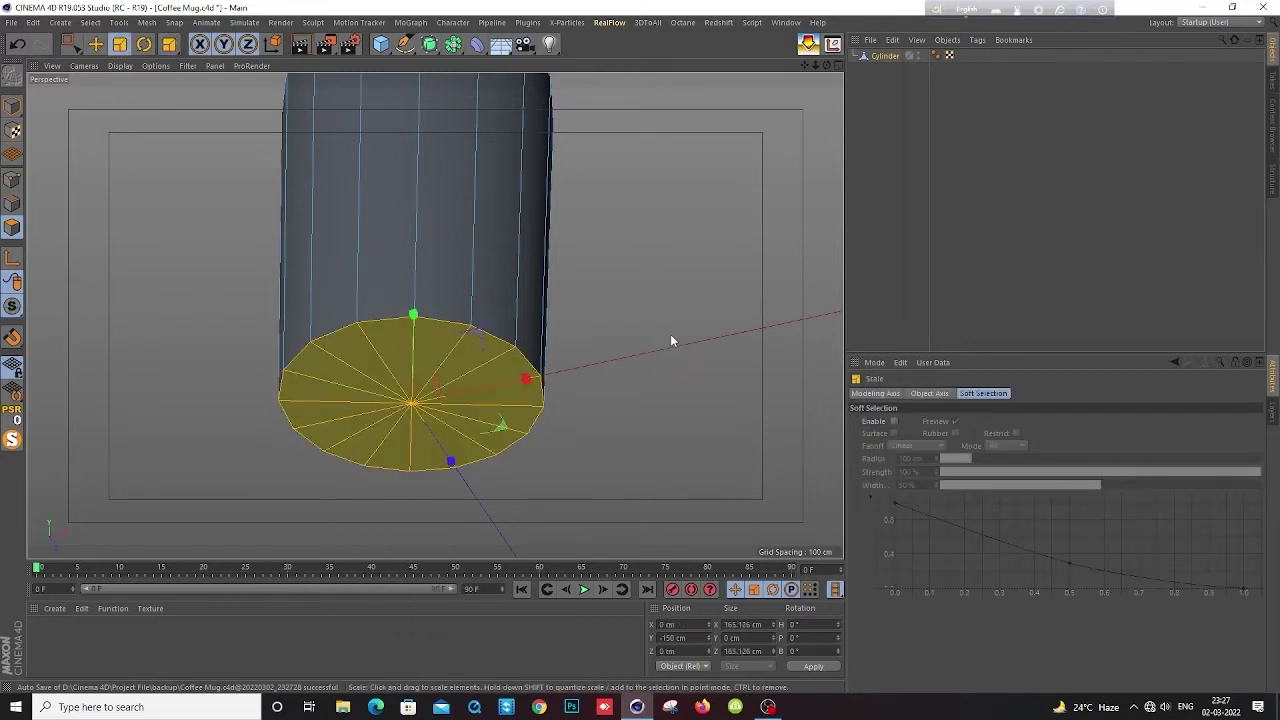
left_click_drag(671, 337, 641, 348)
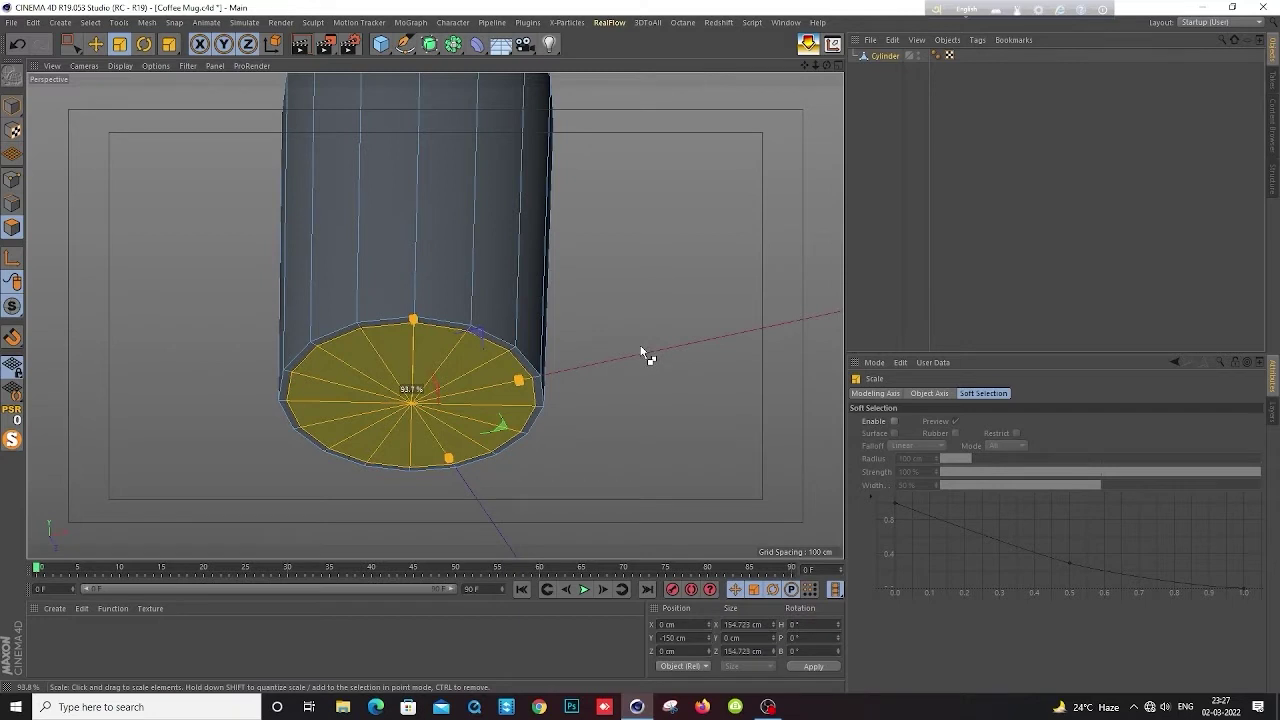
left_click_drag(642, 350, 641, 349)
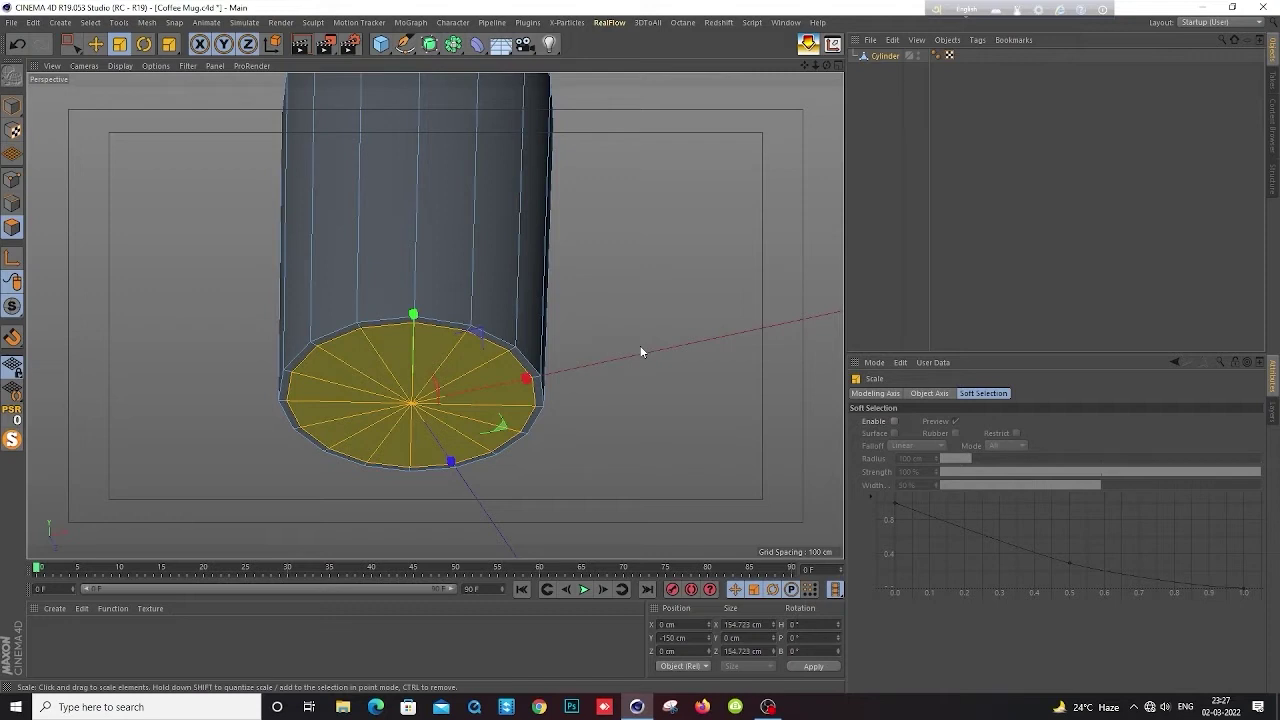
key("d")
left_click_drag(678, 353, 600, 353)
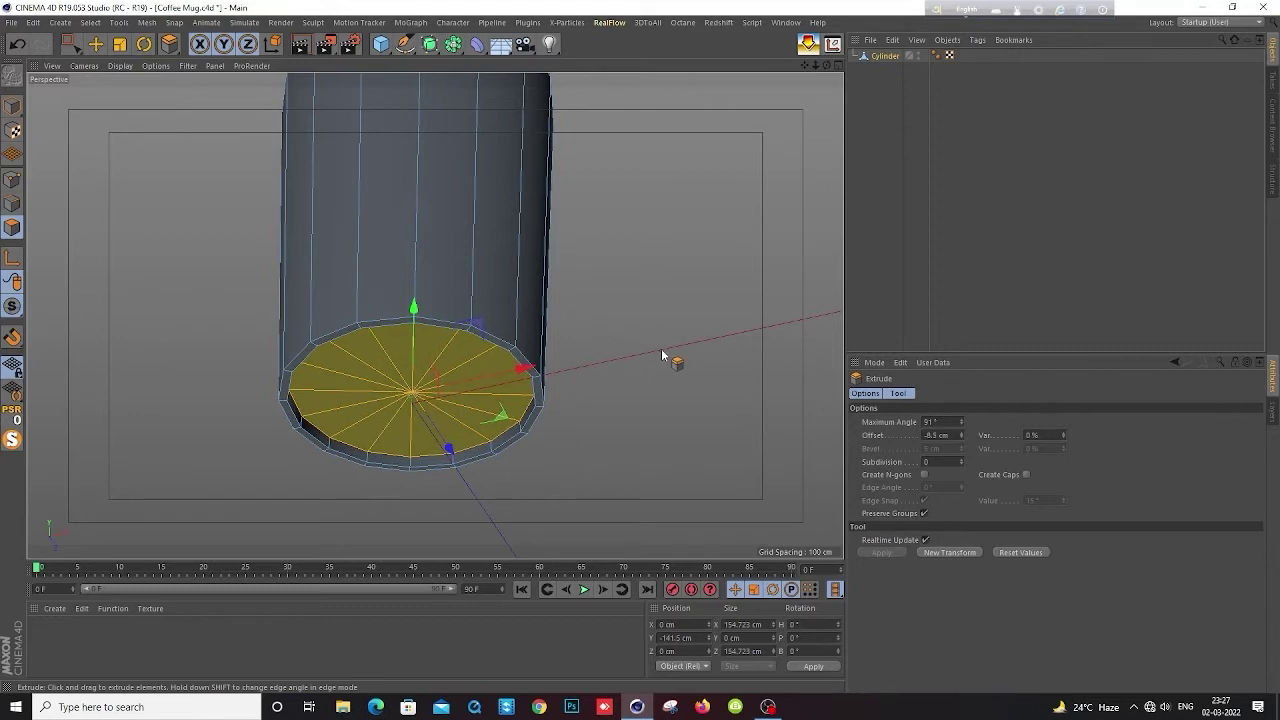
Shrink the recessed bottom cap to about 97%, roughly 149.2 cm across
key("t")
left_click_drag(670, 344, 650, 350)
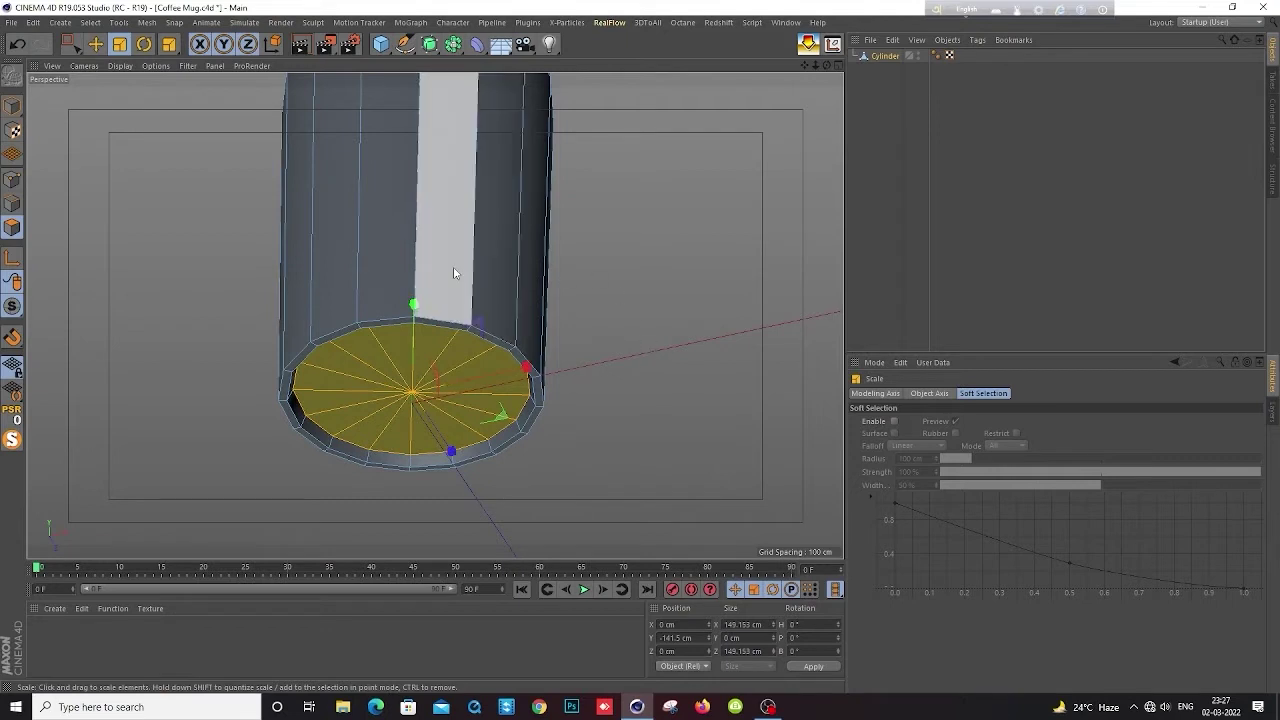
scroll(522, 279, "down", 5)
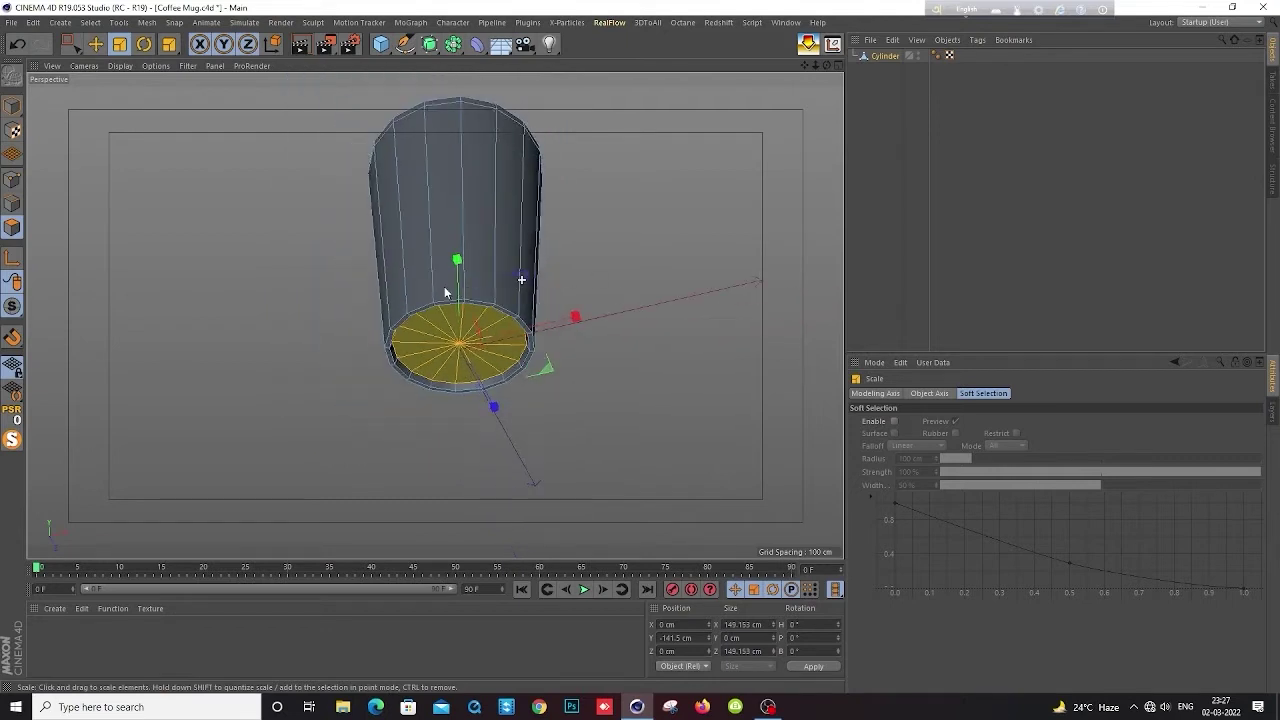
scroll(515, 254, "up", 5)
scroll(500, 346, "up", 2)
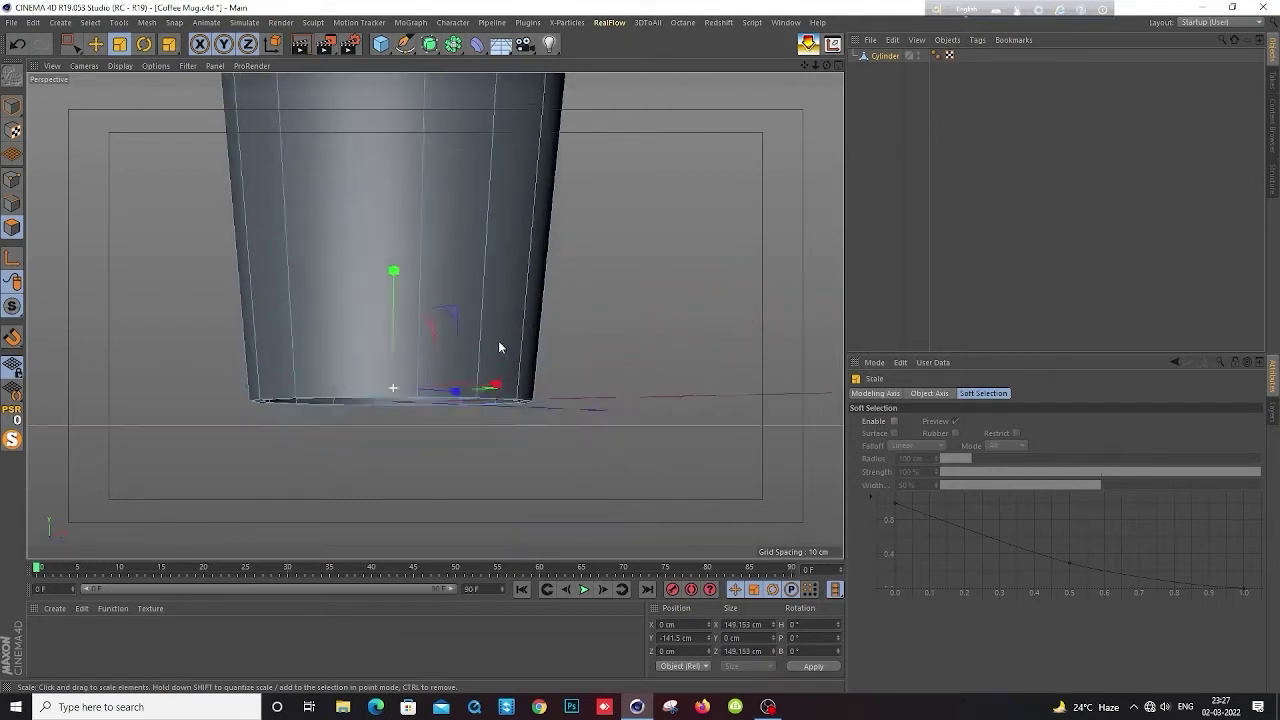
scroll(480, 297, "down", 2)
scroll(421, 345, "up", 1)
scroll(421, 345, "up", 2)
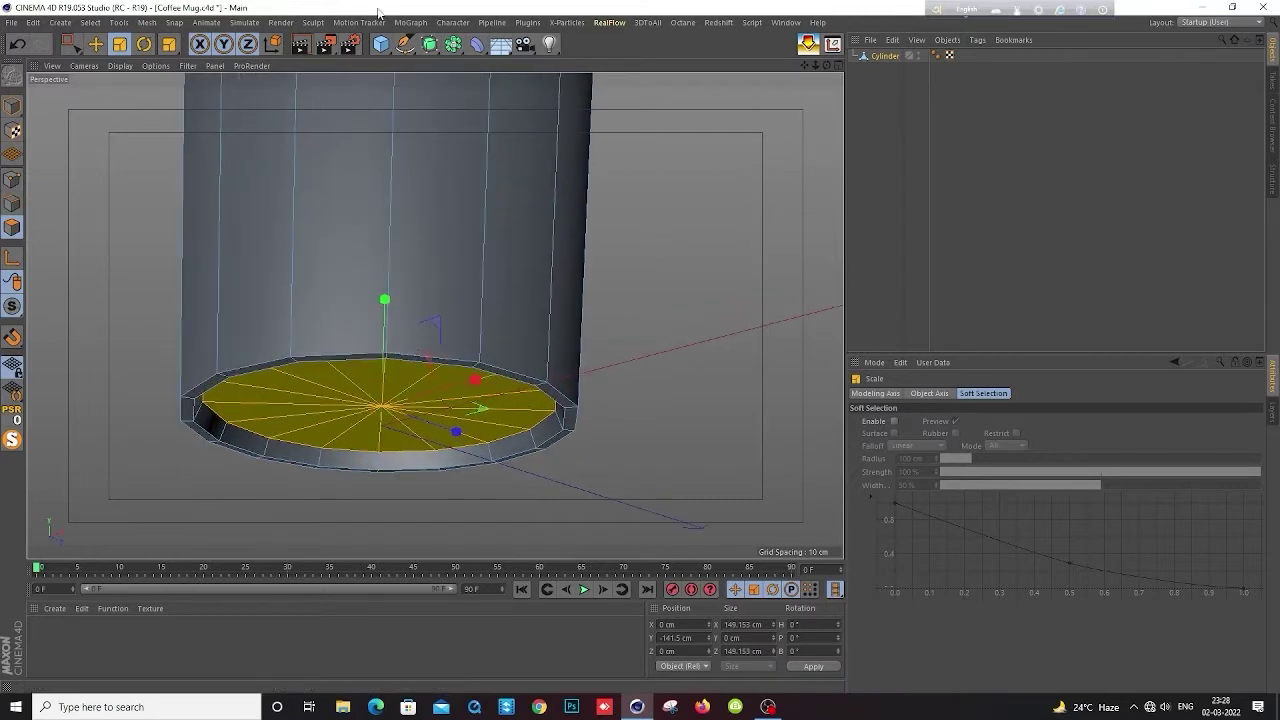
Nest the Cylinder under a new Subdivision Surface and switch its smoothing off
left_click(429, 44)
left_click(480, 62, "alt")
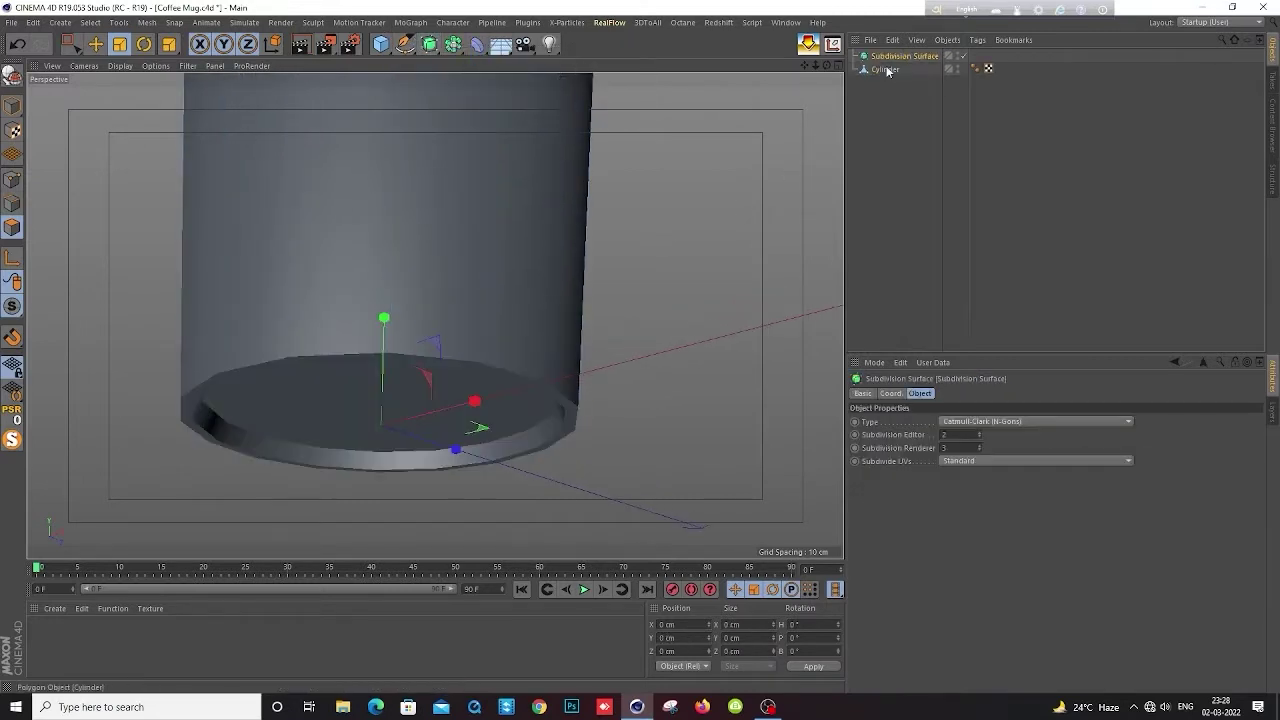
left_click(882, 69)
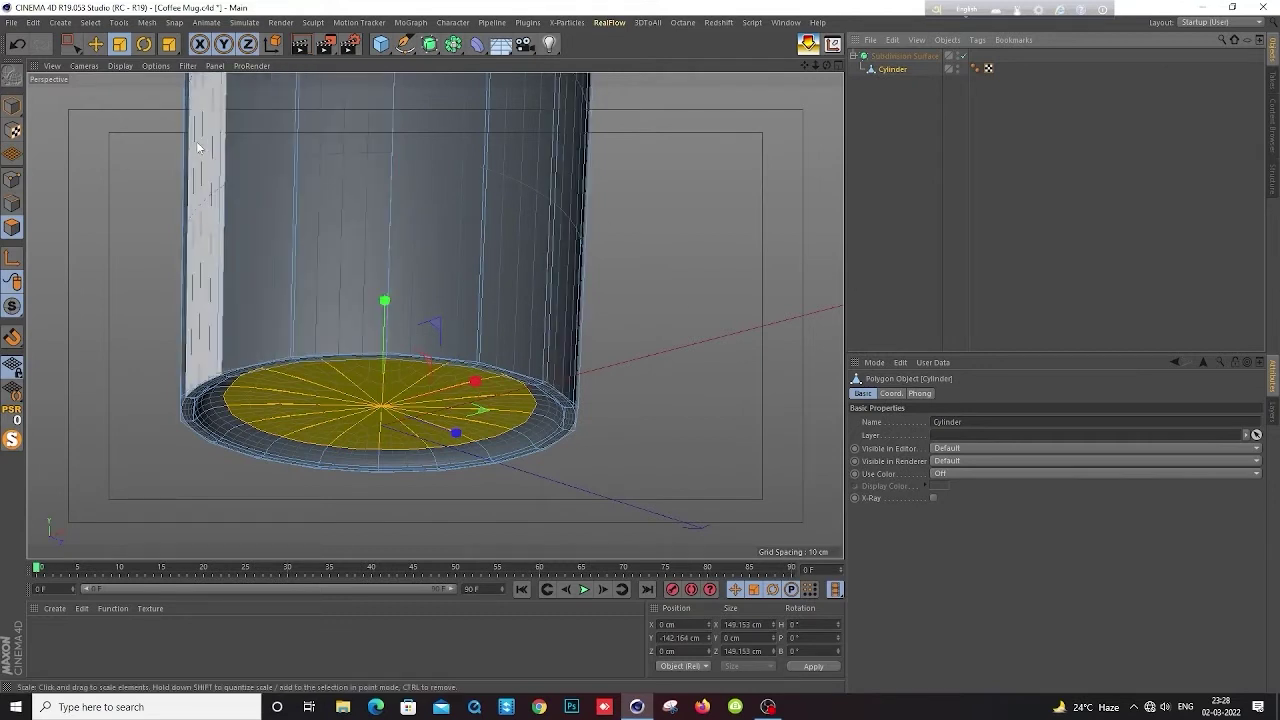
left_click(95, 44)
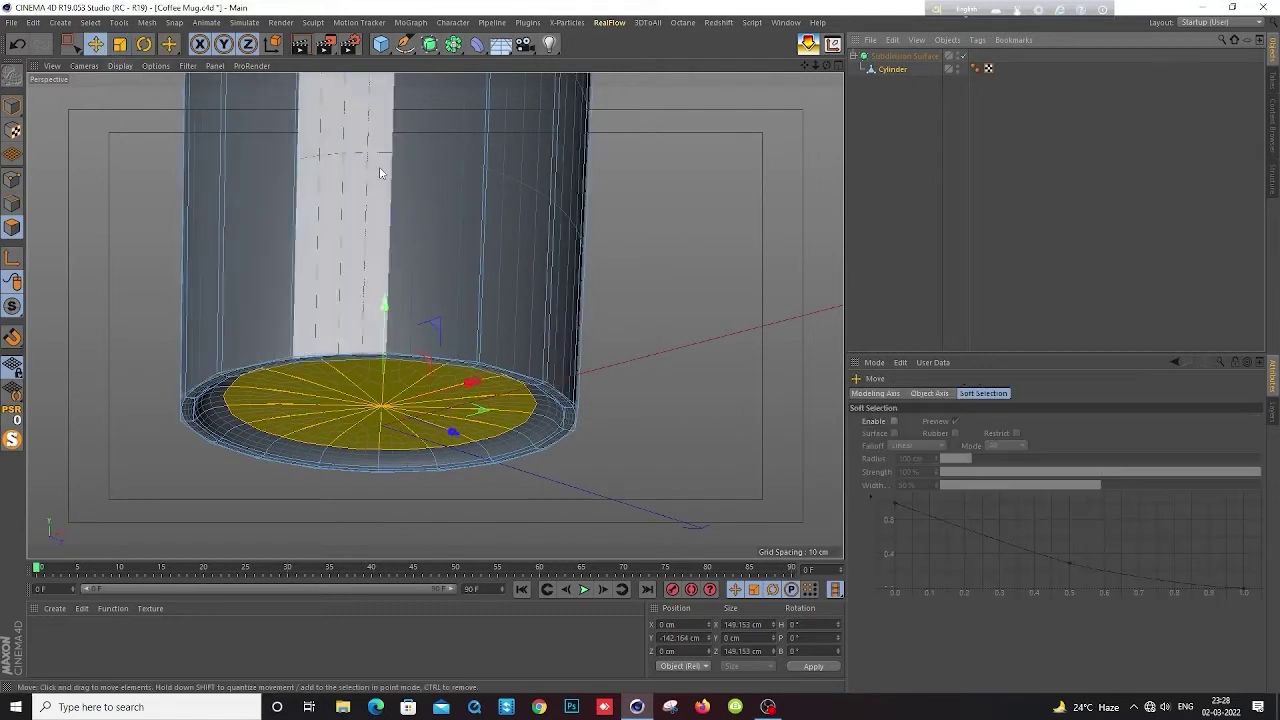
scroll(515, 345, "up", 1)
scroll(515, 344, "up", 1)
scroll(520, 340, "up", 1)
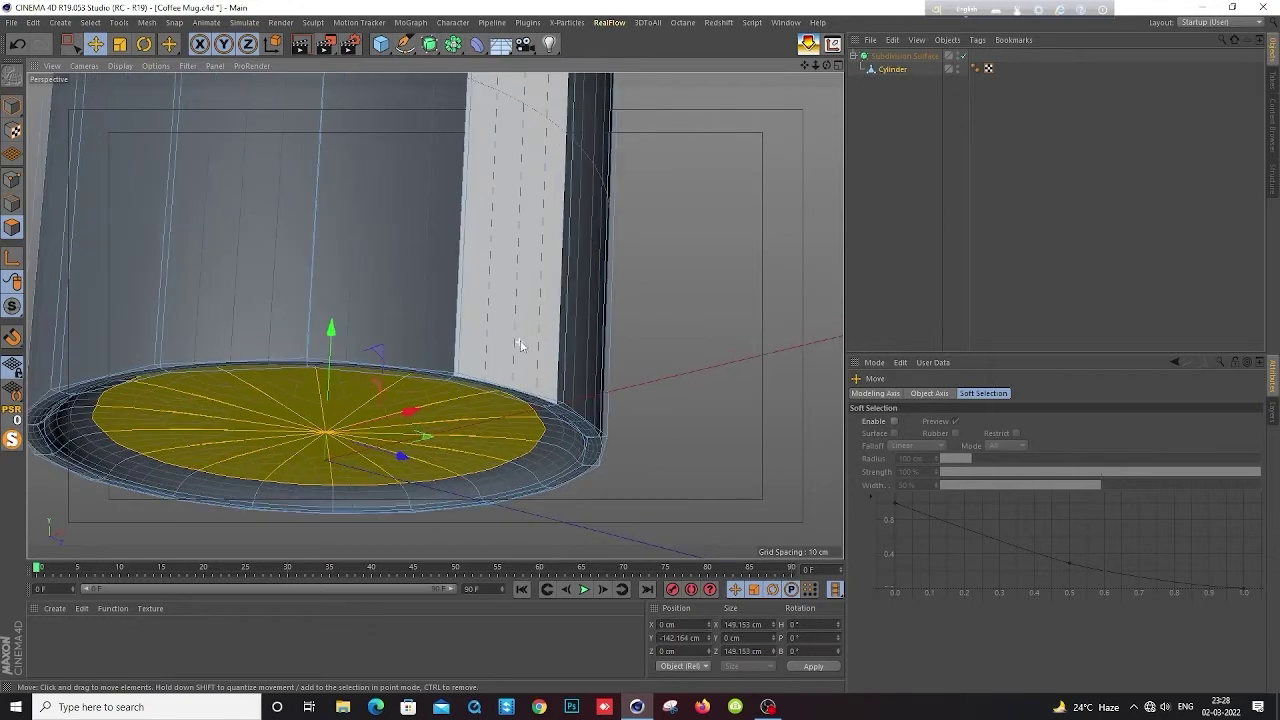
left_click(963, 56)
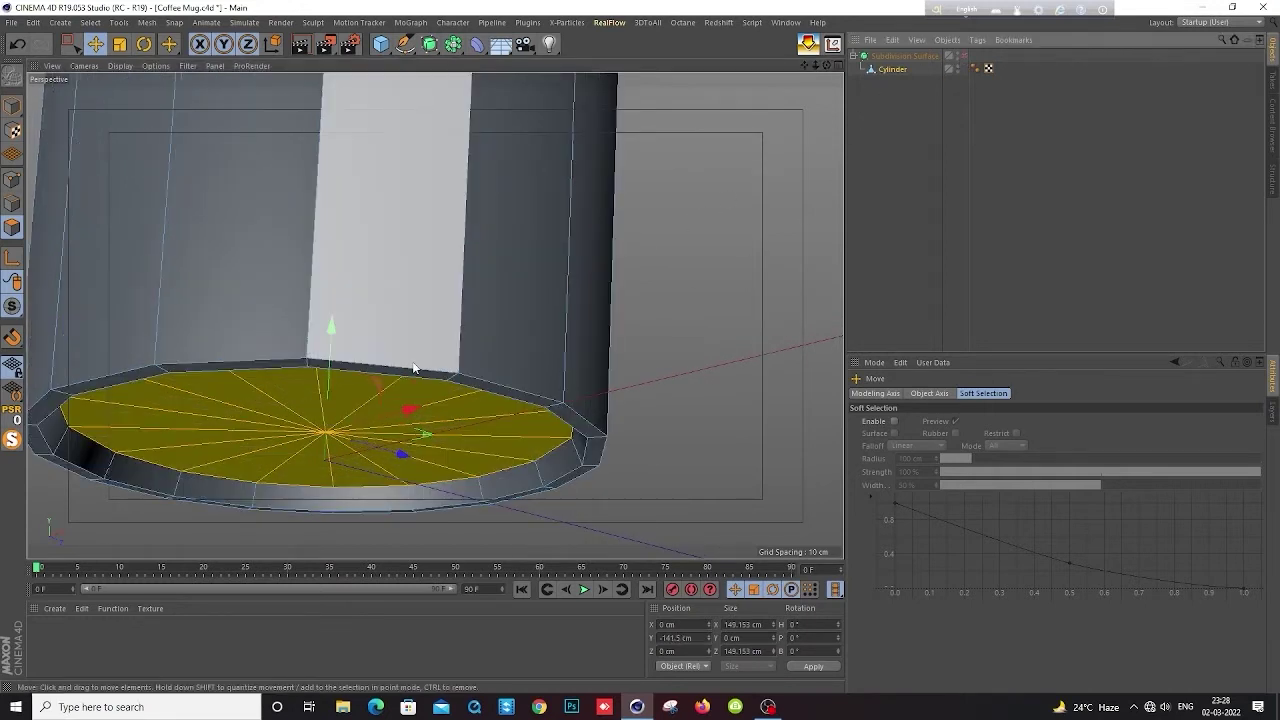
Loop-cut a supporting edge near the bottom rim, re-enable smoothing, and view the underside
right_click(416, 368)
left_click(450, 400)
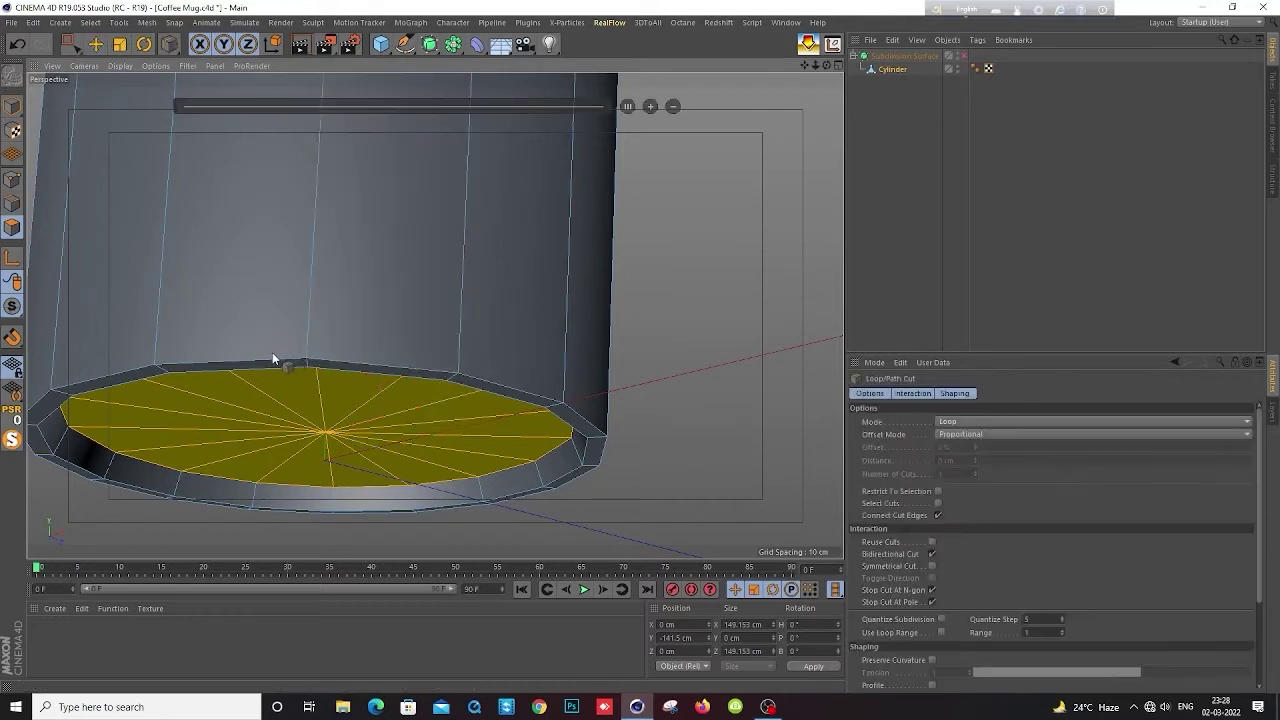
left_click(160, 356)
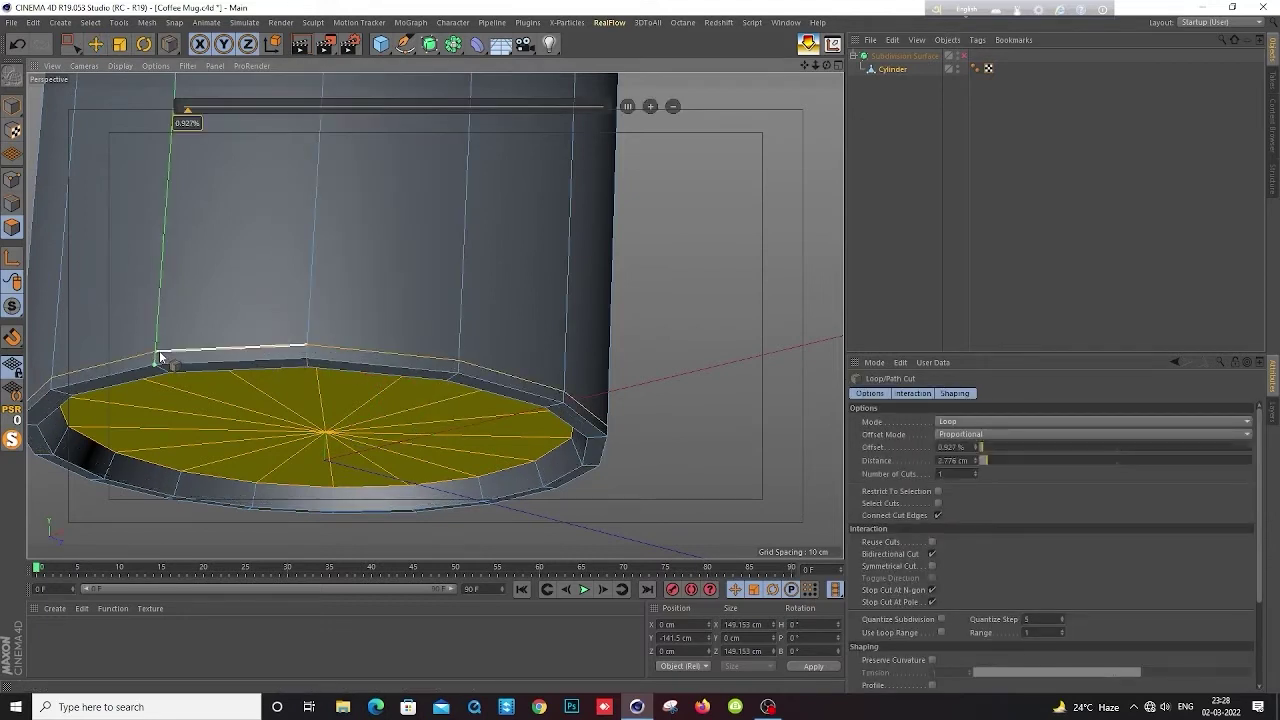
left_click(964, 57)
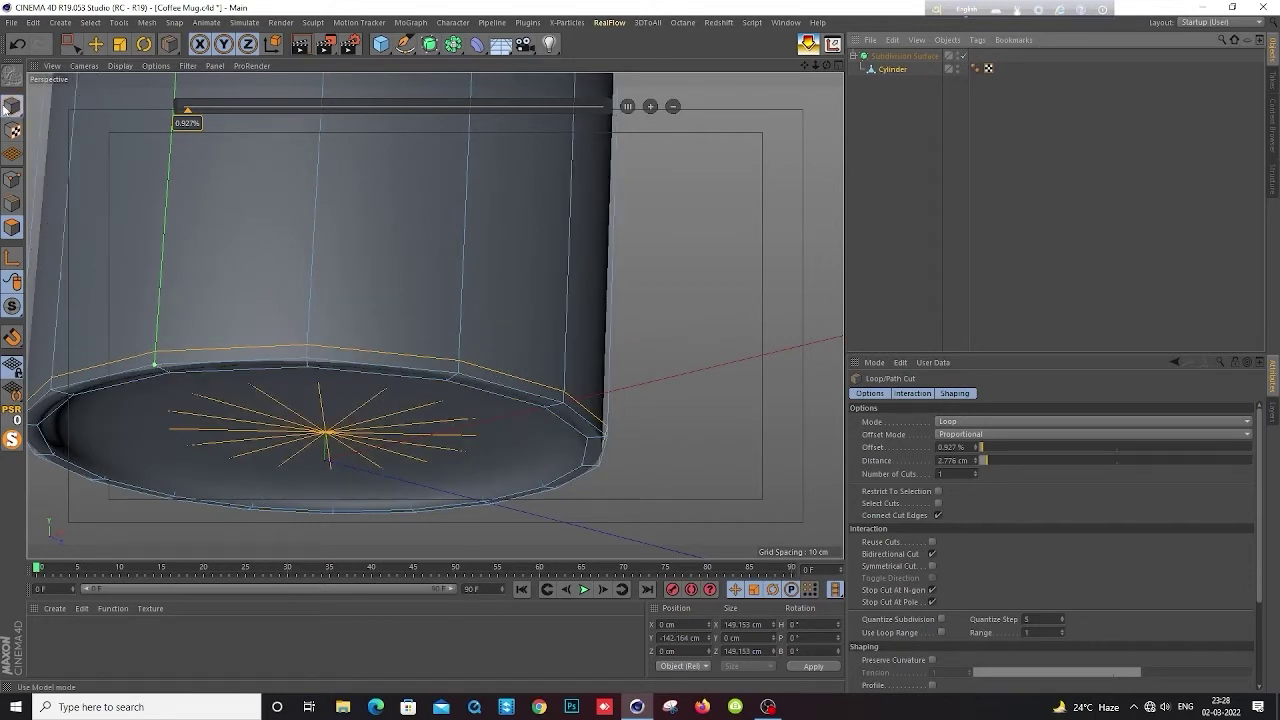
left_click(93, 45)
left_click(94, 45)
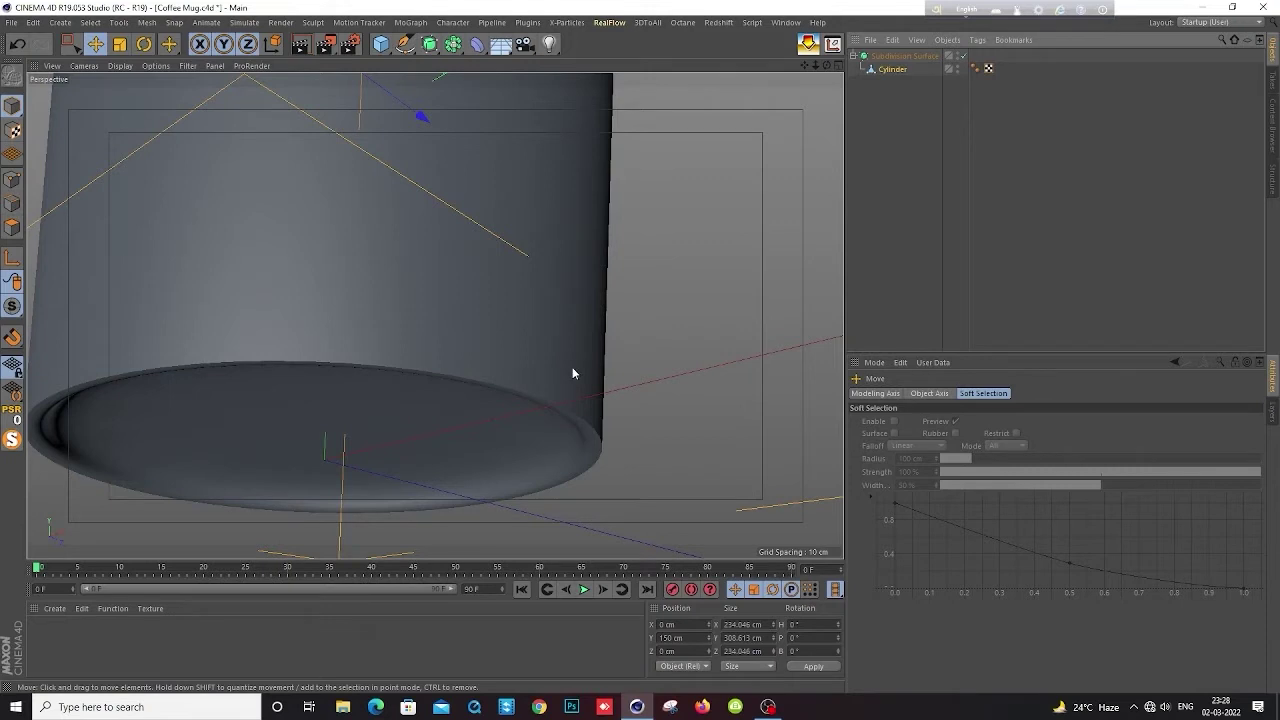
mouse_move(580, 351)
left_mouse_down("alt")
mouse_move(494, 374)
mouse_move(470, 286)
mouse_move(547, 298)
mouse_move(584, 280)
left_mouse_up("alt")
Select the Cylinder and switch Subdivision Surface smoothing off
left_click(900, 69)
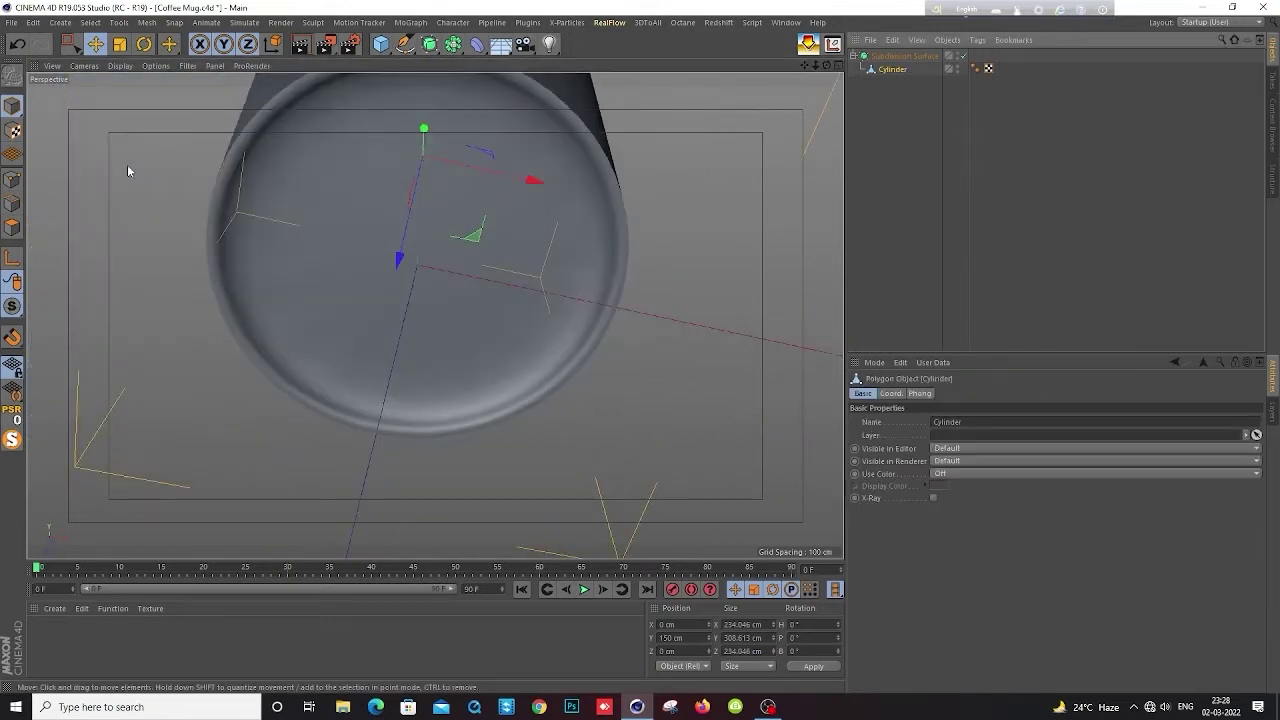
scroll(494, 248, "up", 3)
scroll(566, 254, "up", 3)
scroll(566, 254, "up", 1)
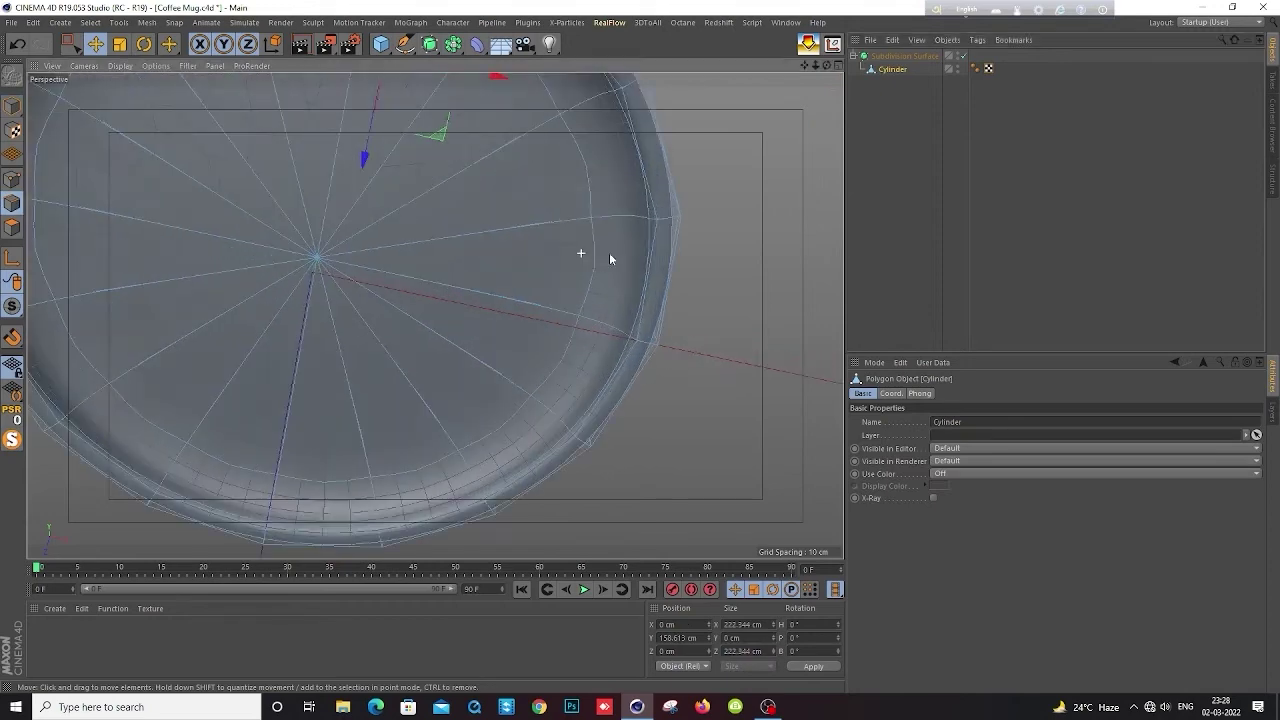
mouse_move(651, 251)
left_mouse_down("alt")
mouse_move(657, 228)
mouse_move(658, 261)
left_mouse_up("alt")
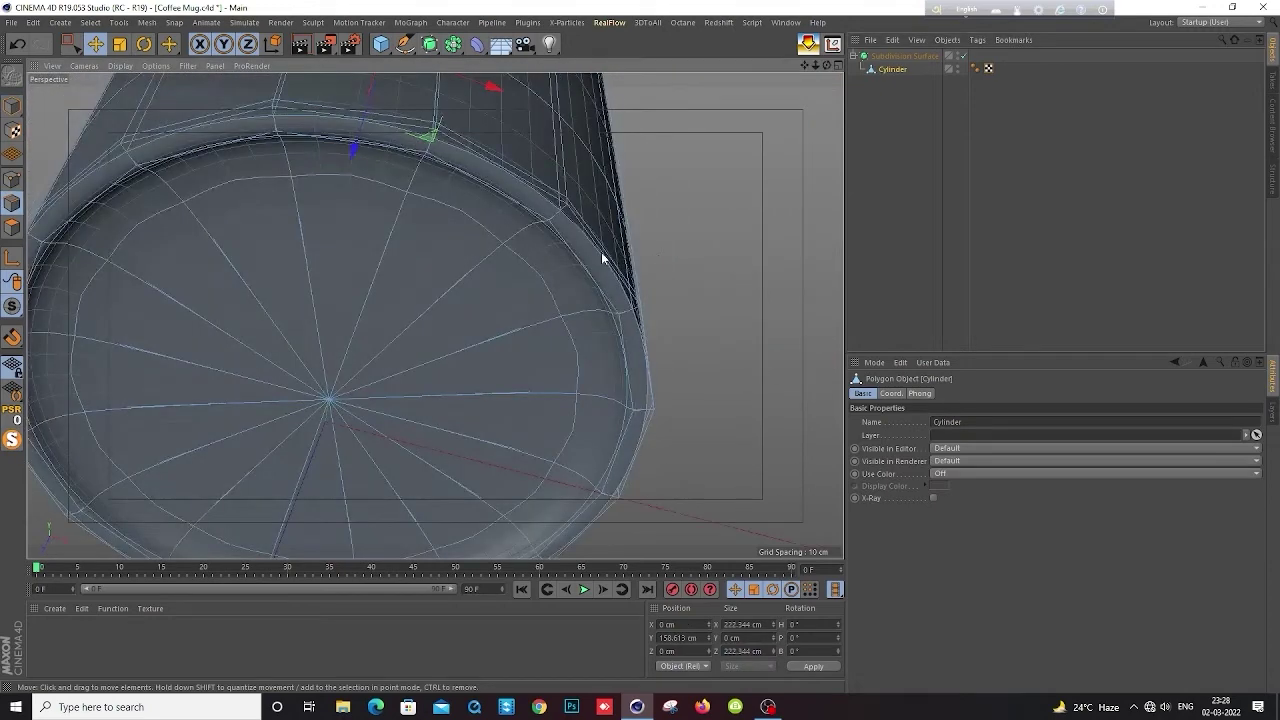
left_click(963, 56)
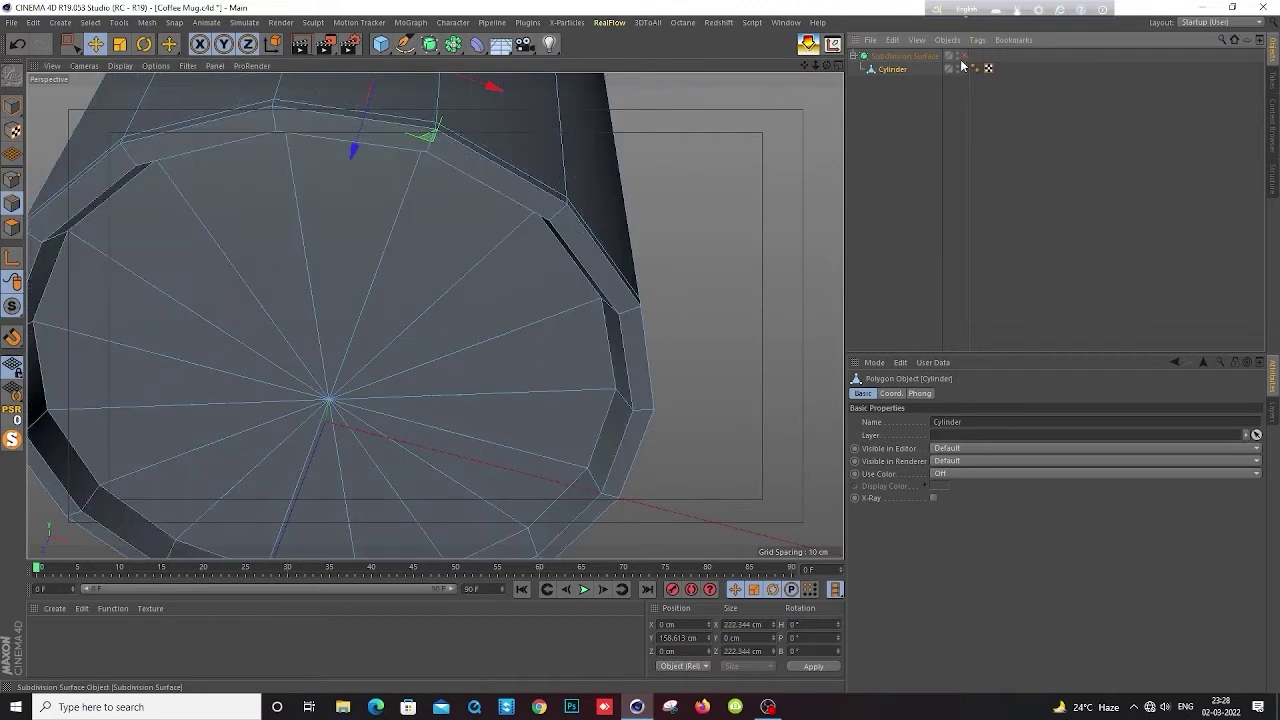
Add an edge loop at 8.447% offset just inside the recessed cap's edge
double_click(607, 335)
left_click_drag(591, 393, 583, 424, "alt")
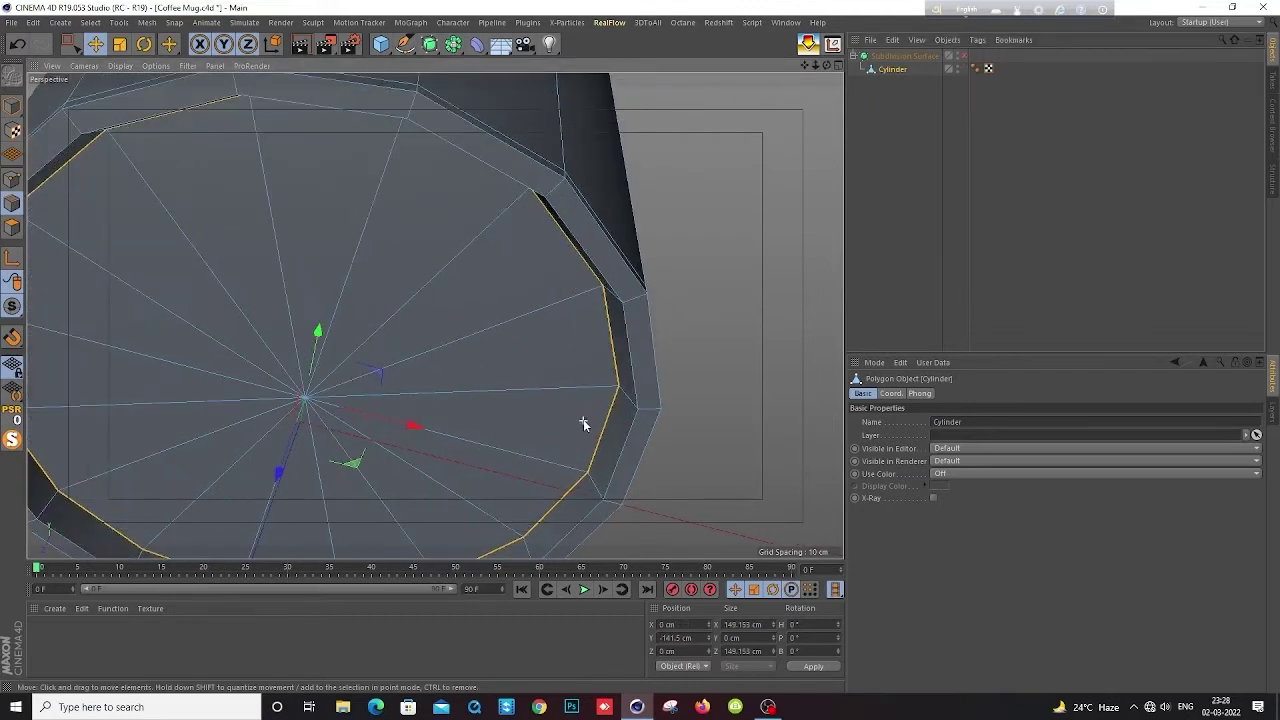
key("k")
key("l")
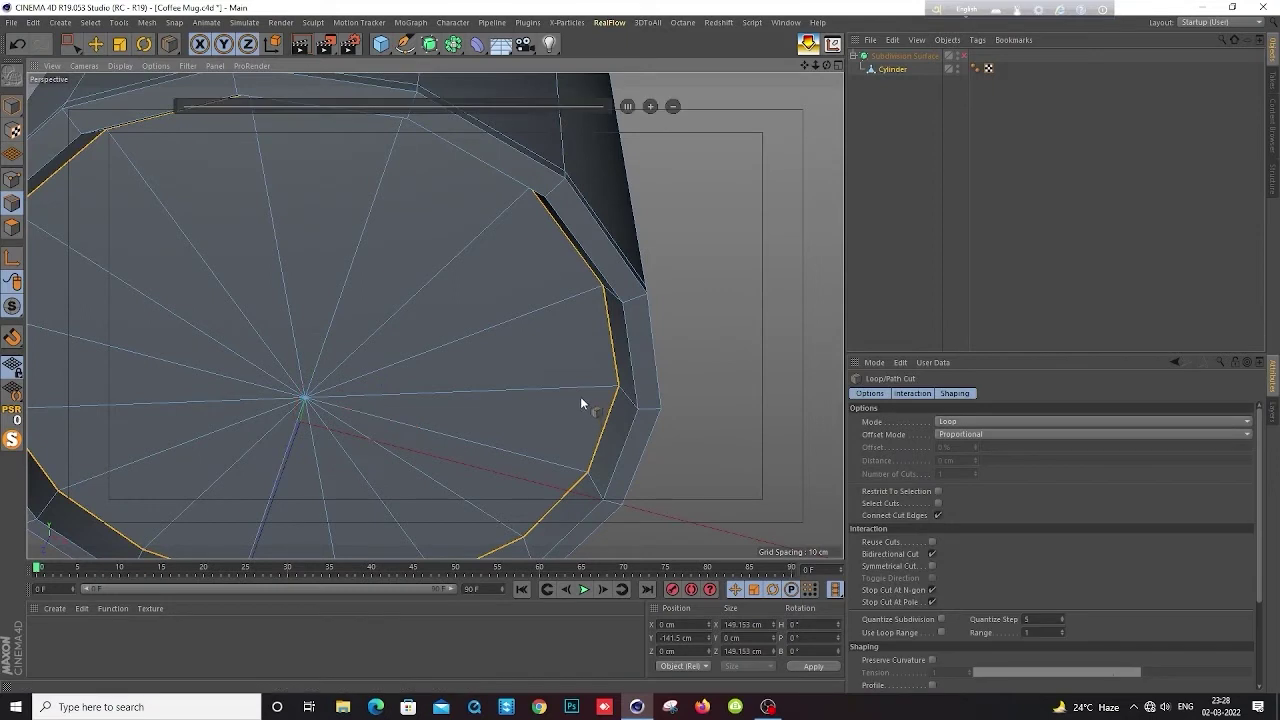
left_click(604, 389)
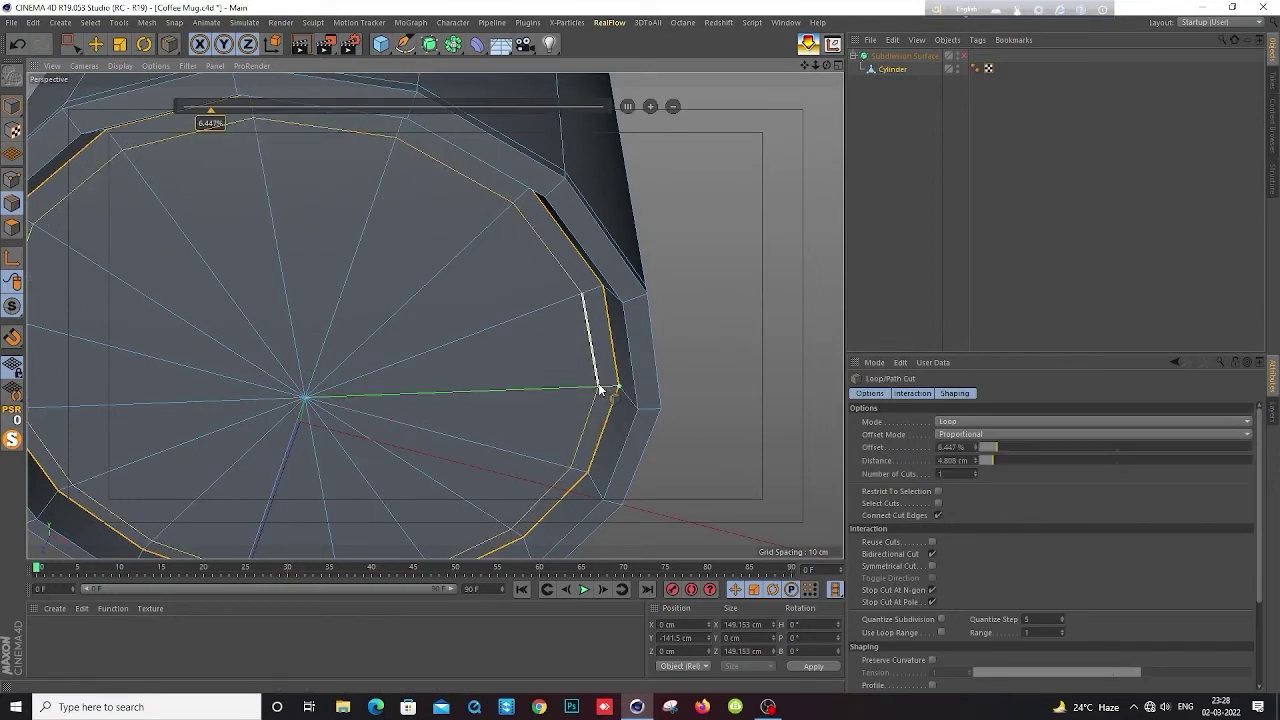
left_click(95, 43)
left_click(751, 329)
double_click(607, 330)
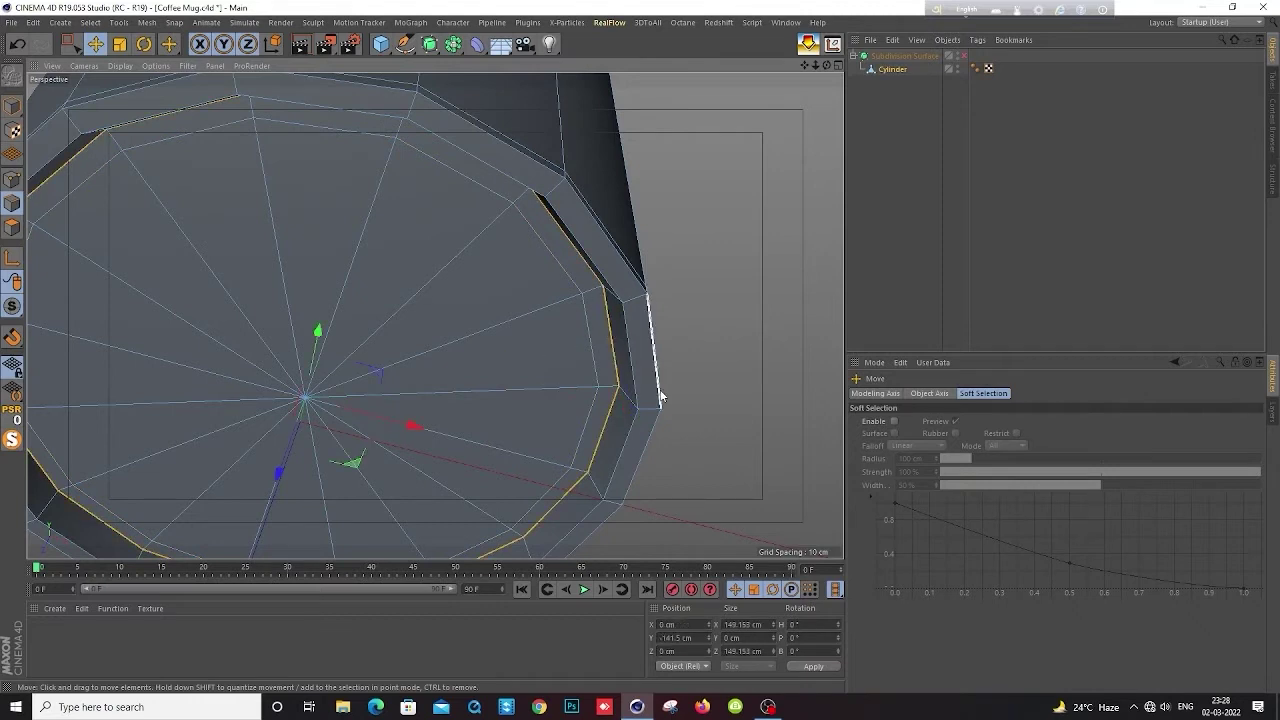
Chamfer the bottom-rim edge loop with a 1.2 cm bevel offset
right_click(707, 372)
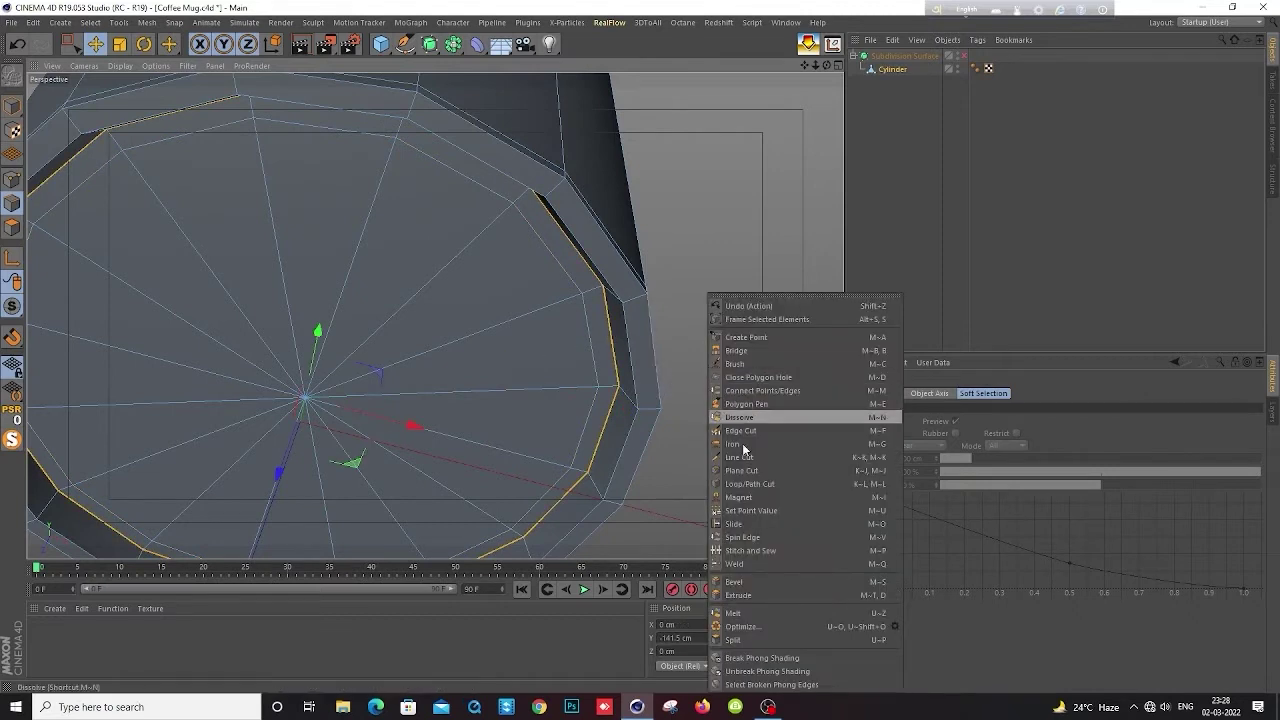
left_click(731, 583)
left_click_drag(400, 300, 350, 300)
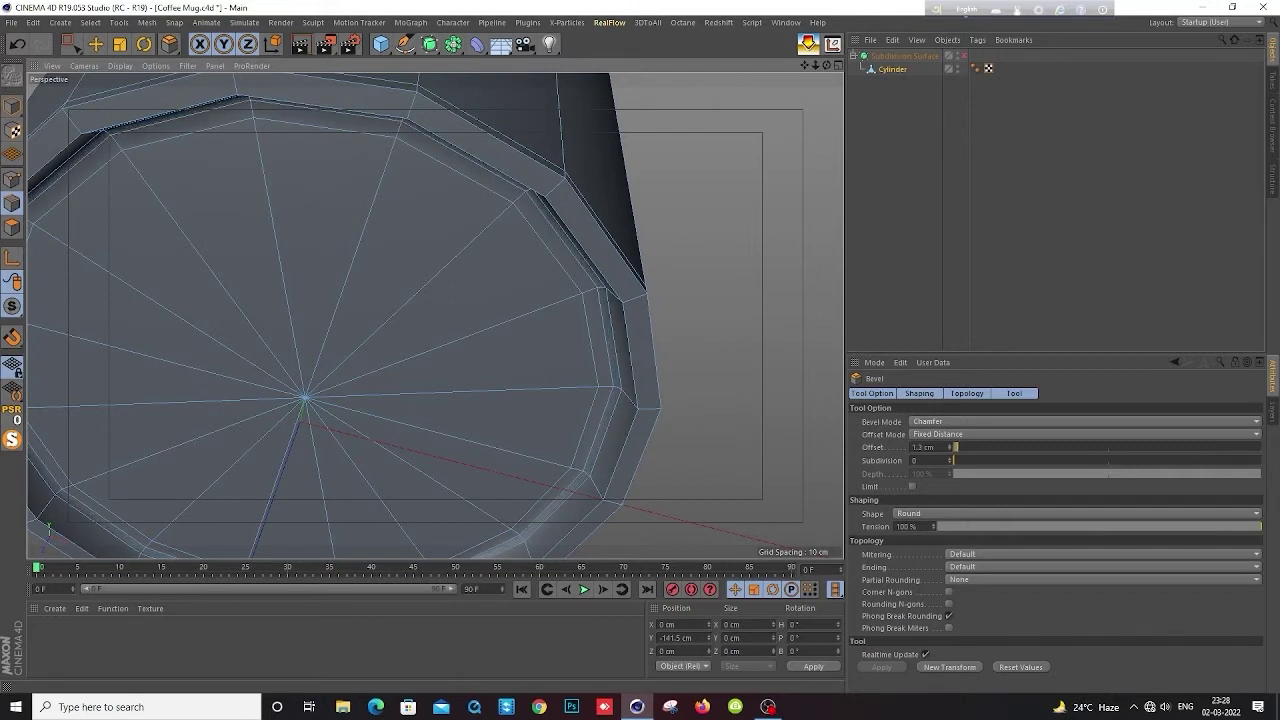
left_click_drag(350, 300, 370, 300)
key("ctrl+z")
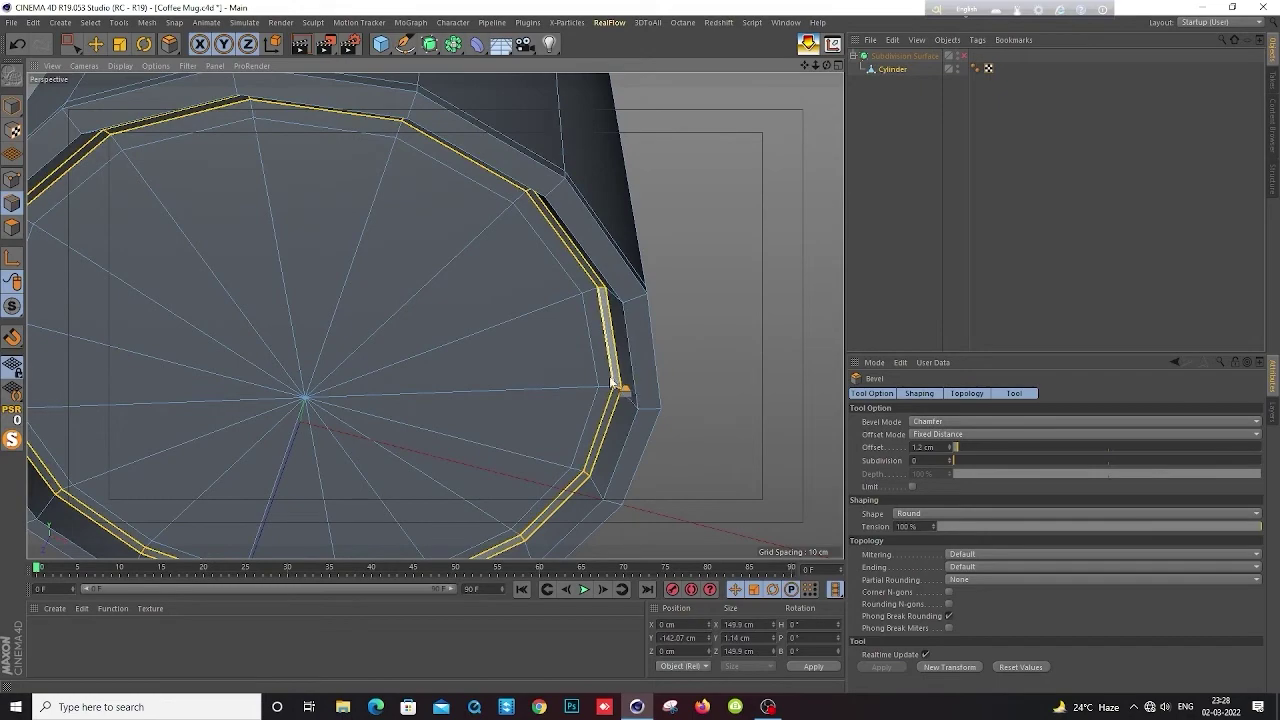
Zoom out on the bevelled cup and select the outer rim edge loop
scroll(636, 330, "down", 5)
mouse_move(647, 270)
left_mouse_down("alt")
mouse_move(544, 324)
mouse_move(544, 248)
left_mouse_up("alt")
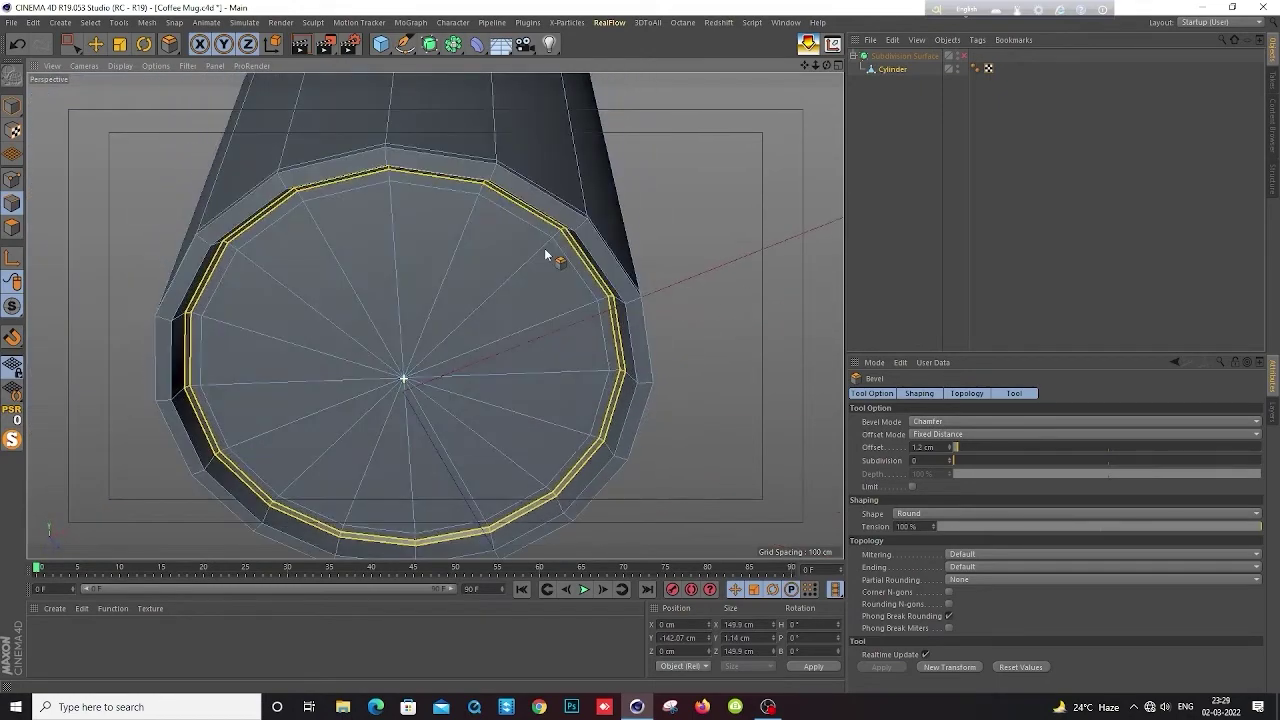
scroll(602, 214, "up", 4)
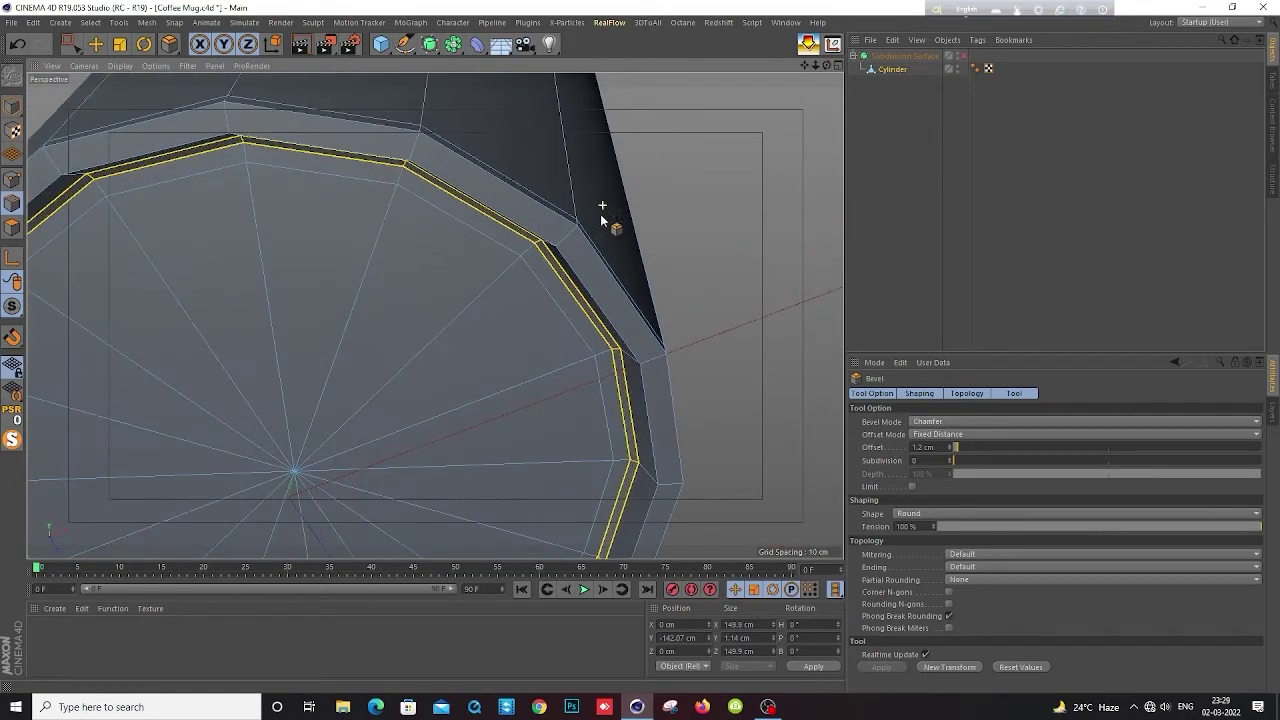
left_click(95, 44)
double_click(446, 155)
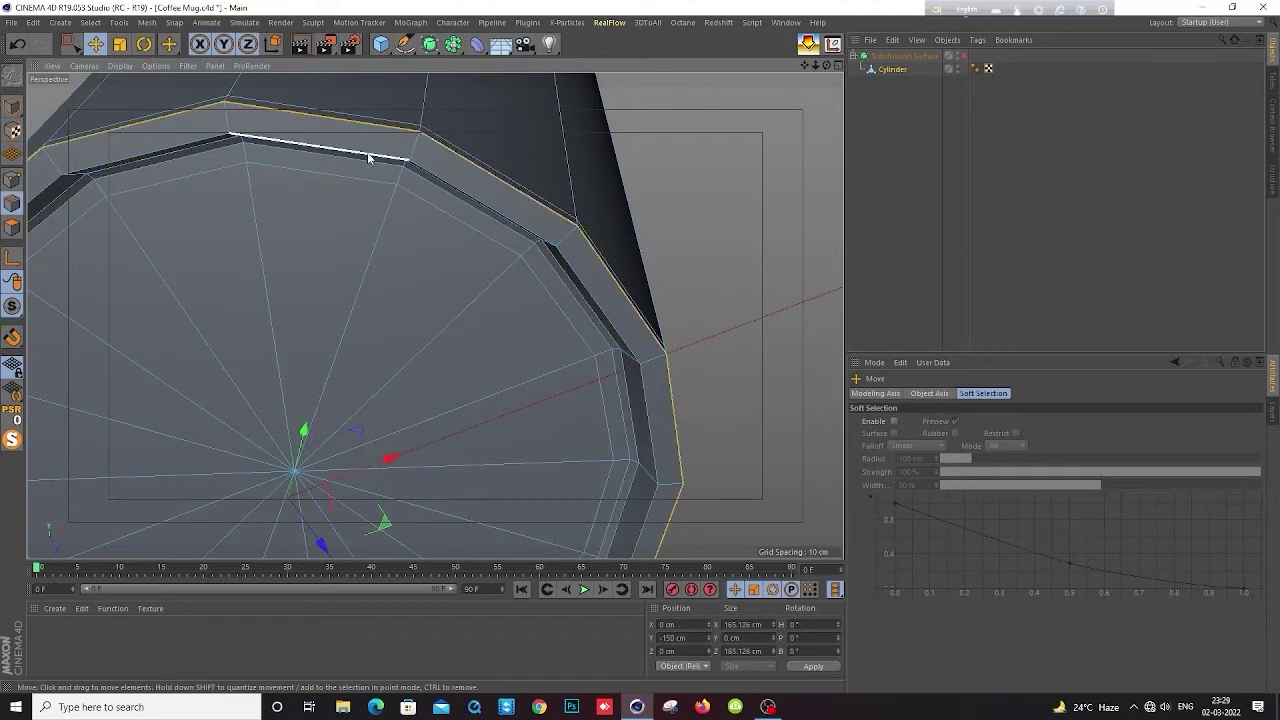
Add the inner rim loop to the selection and chamfer both by about 0.43 cm
double_click(443, 183, "shift")
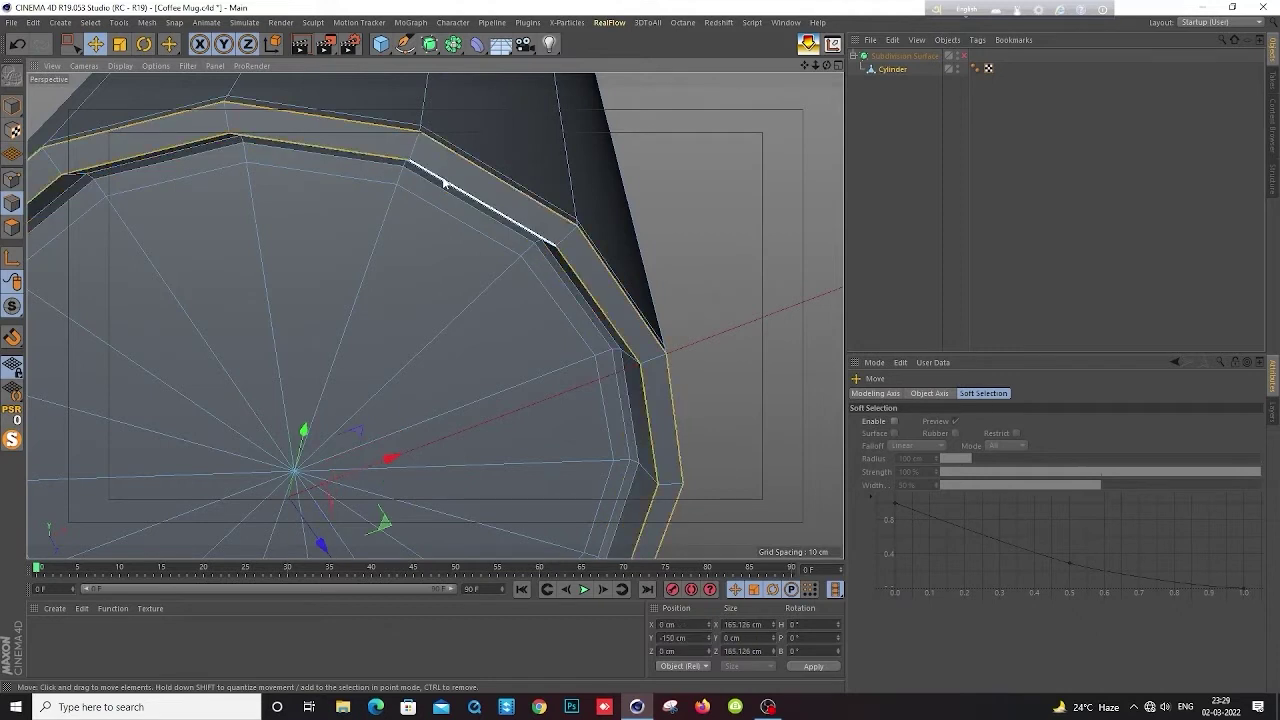
right_click(660, 228)
left_click(710, 508)
scroll(659, 272, "up", 2)
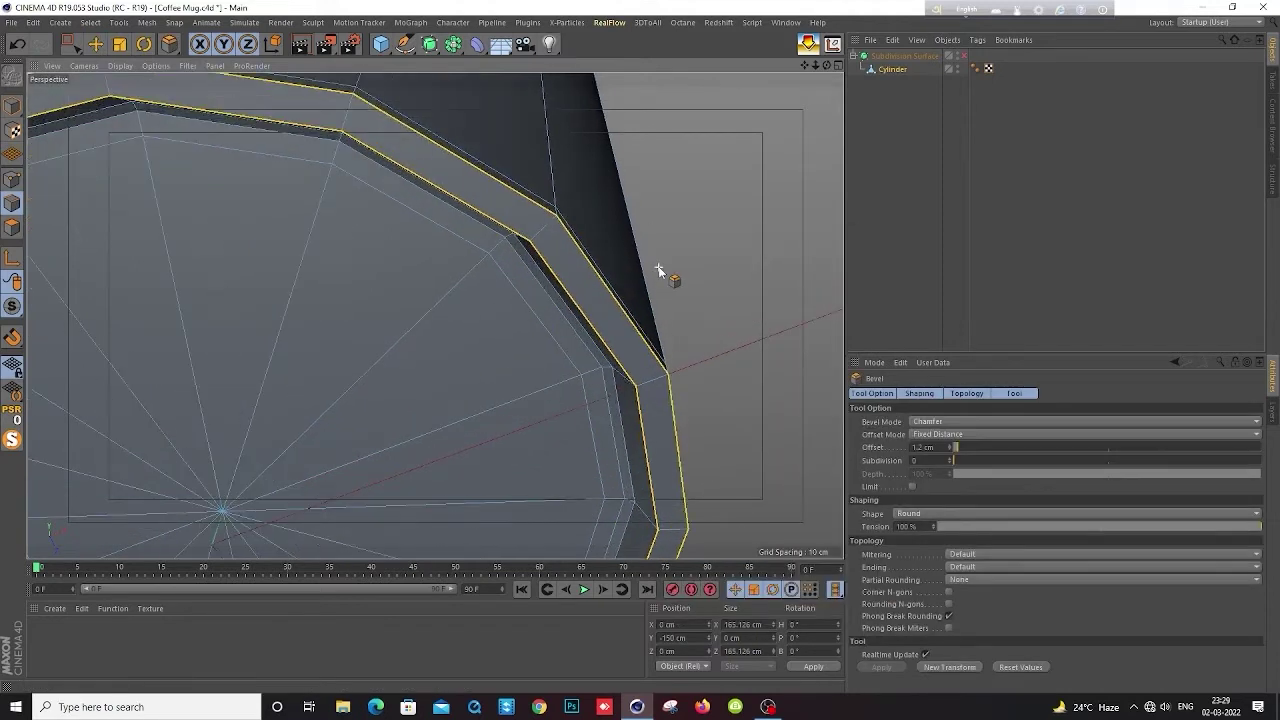
mouse_move(660, 262)
left_mouse_down("alt")
mouse_move(673, 275)
mouse_move(640, 276)
left_mouse_up("alt")
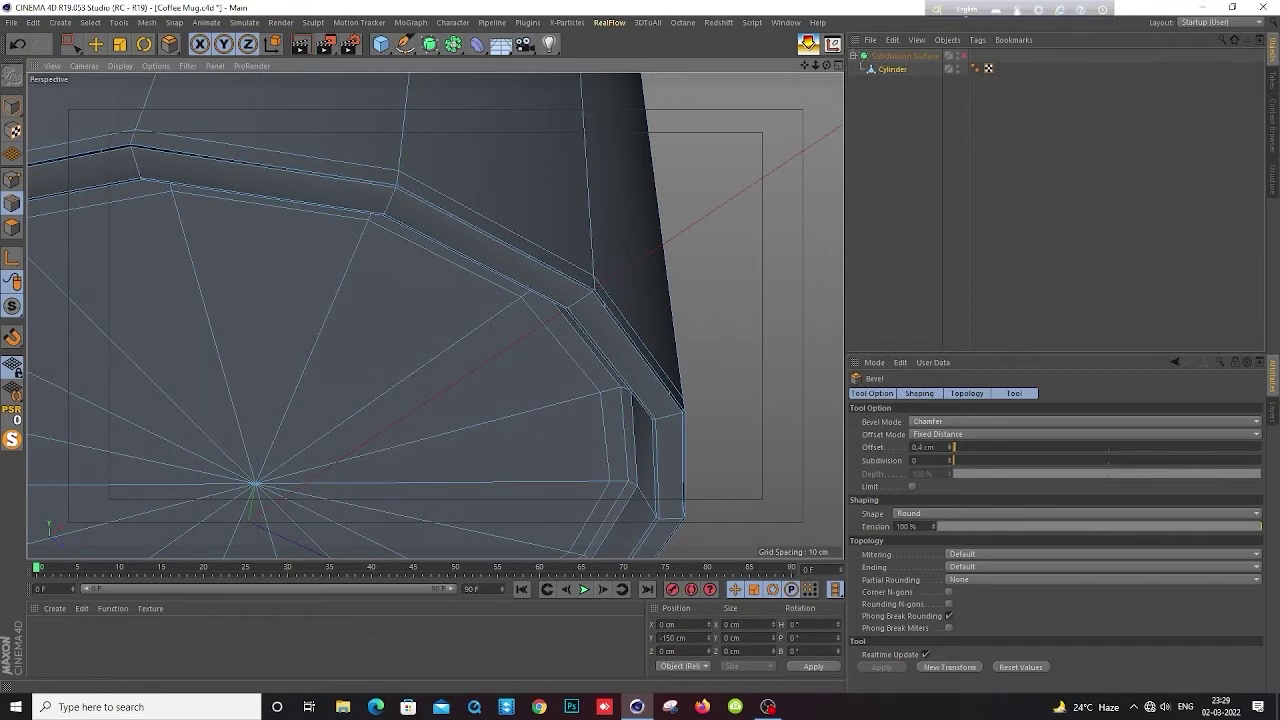
left_click_drag(712, 276, 712, 276)
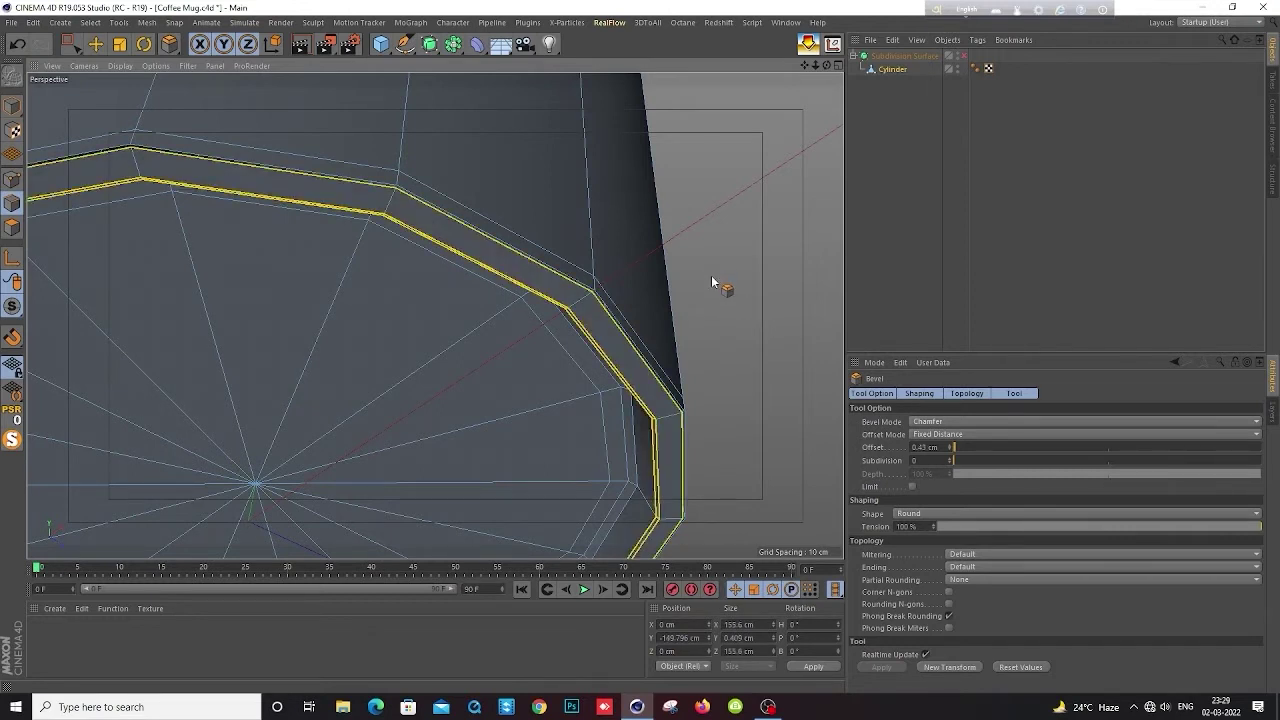
left_click(712, 283)
Select all edges and run Optimize to clean up the cup's mesh
key("ctrl+a")
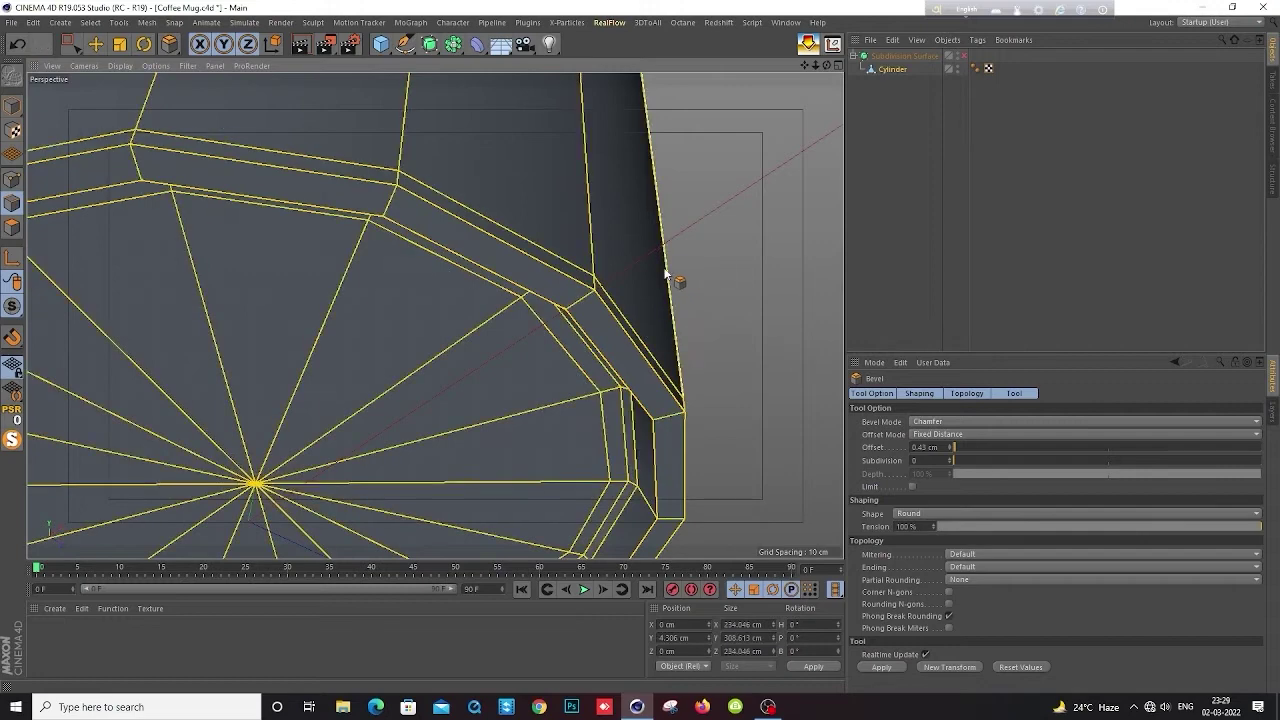
right_click(666, 270)
left_click(685, 603)
left_click(108, 48)
Select two more bottom-rim edge loops and chamfer them by 0.51 cm
left_click(711, 276)
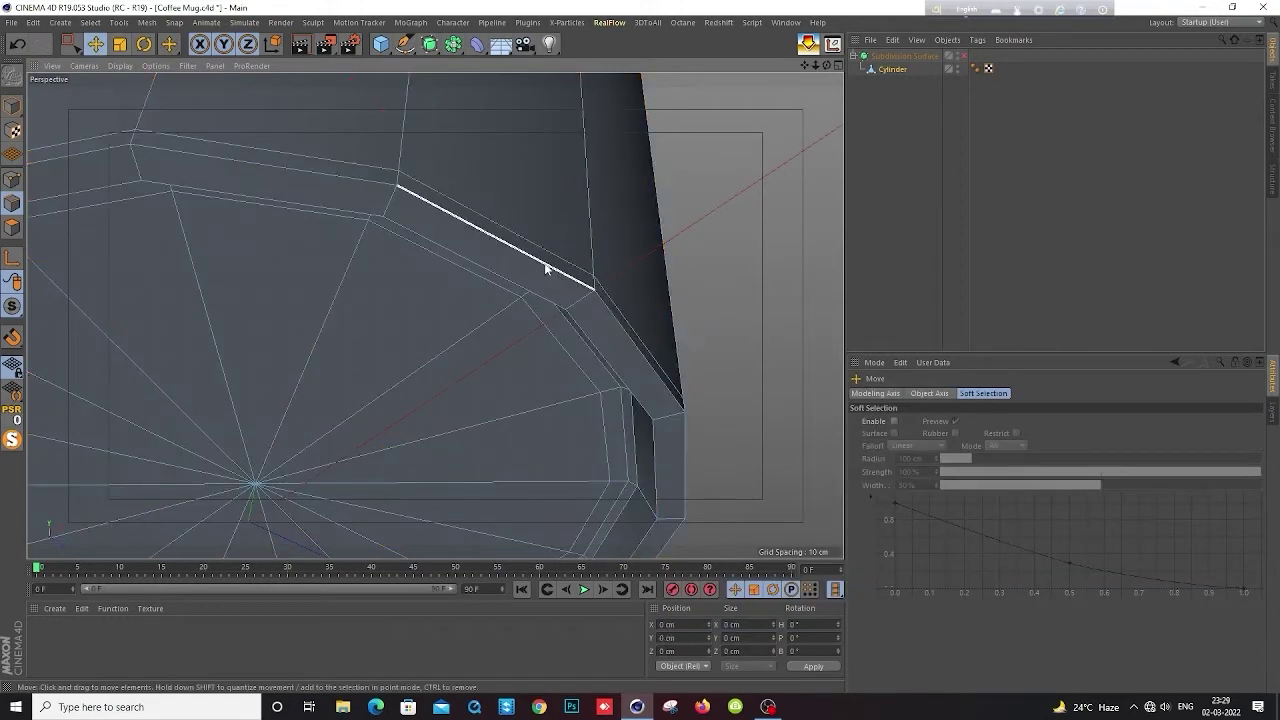
double_click(543, 263)
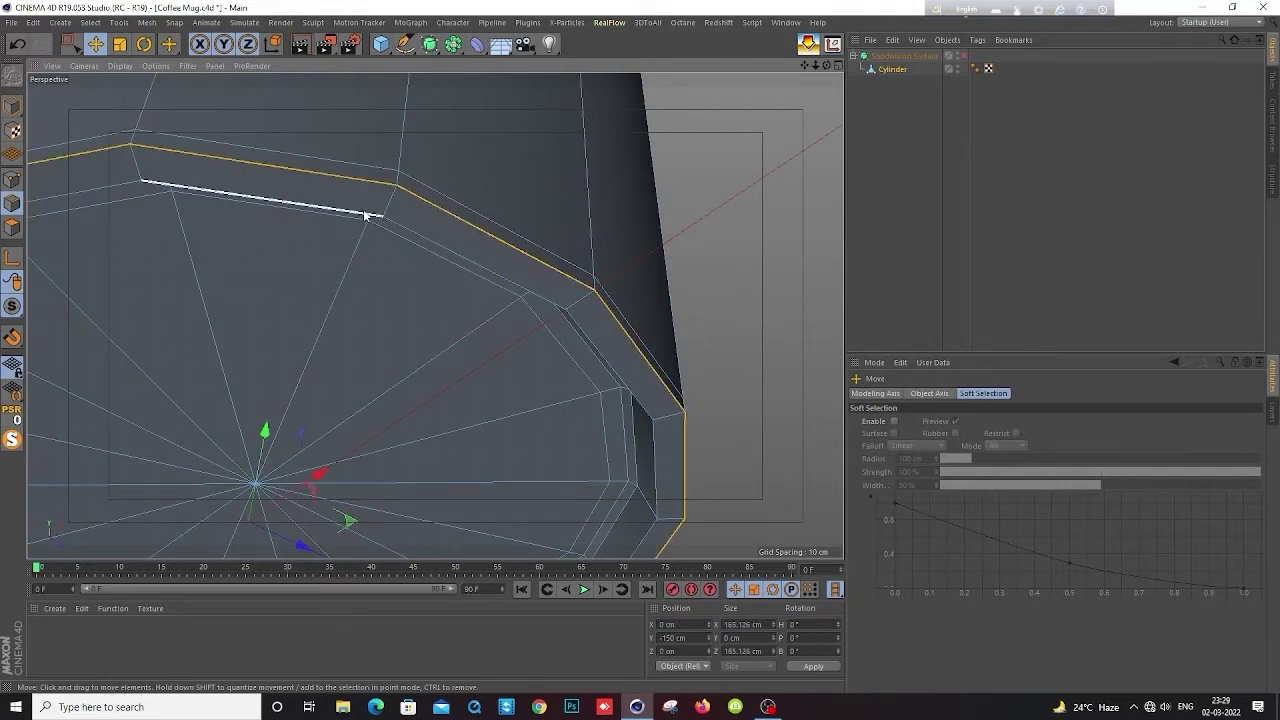
double_click(366, 215, "shift")
right_click(659, 217)
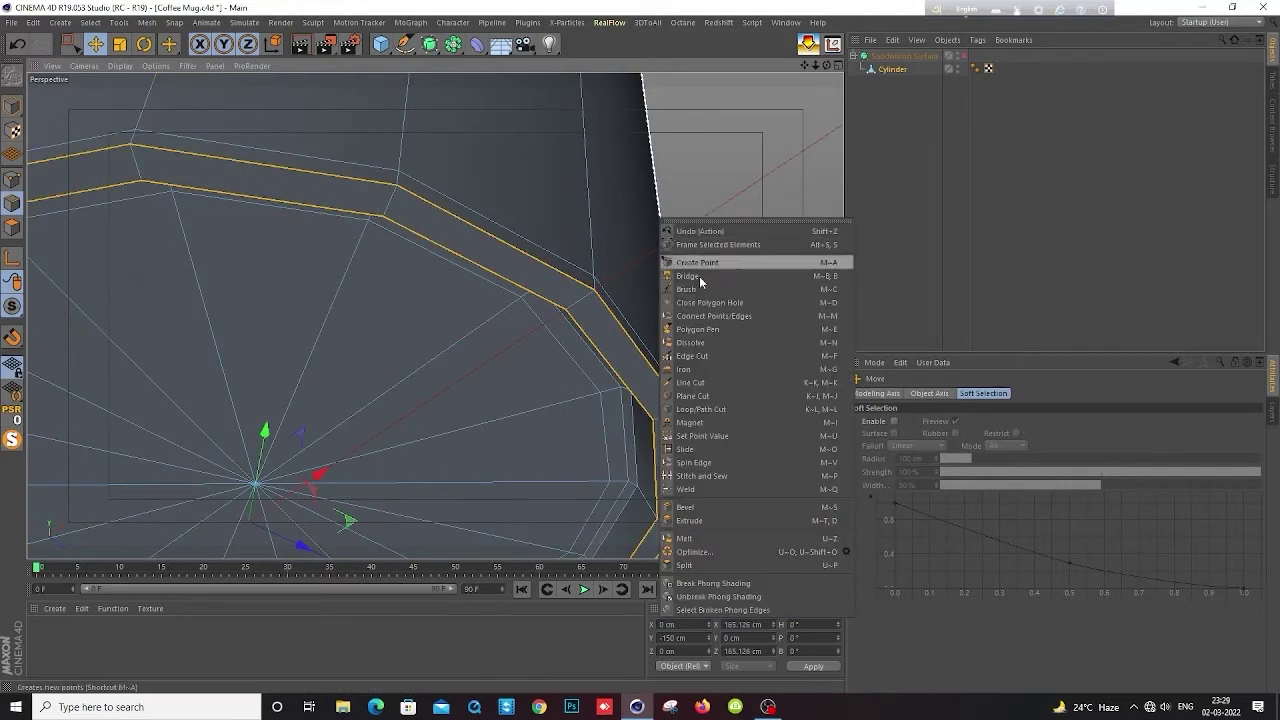
left_click(698, 510)
mouse_move(698, 510)
left_mouse_down()
mouse_move(800, 510)
mouse_move(700, 510)
left_mouse_up()
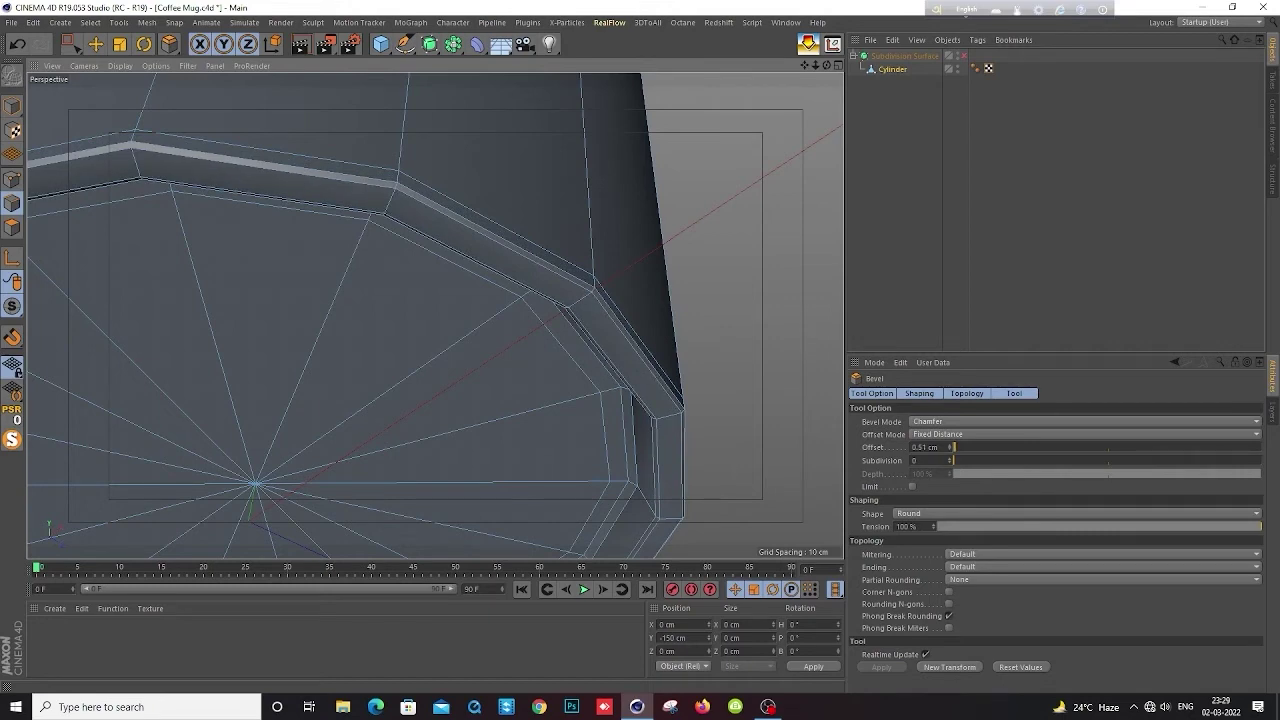
left_click_drag(712, 314, 712, 314)
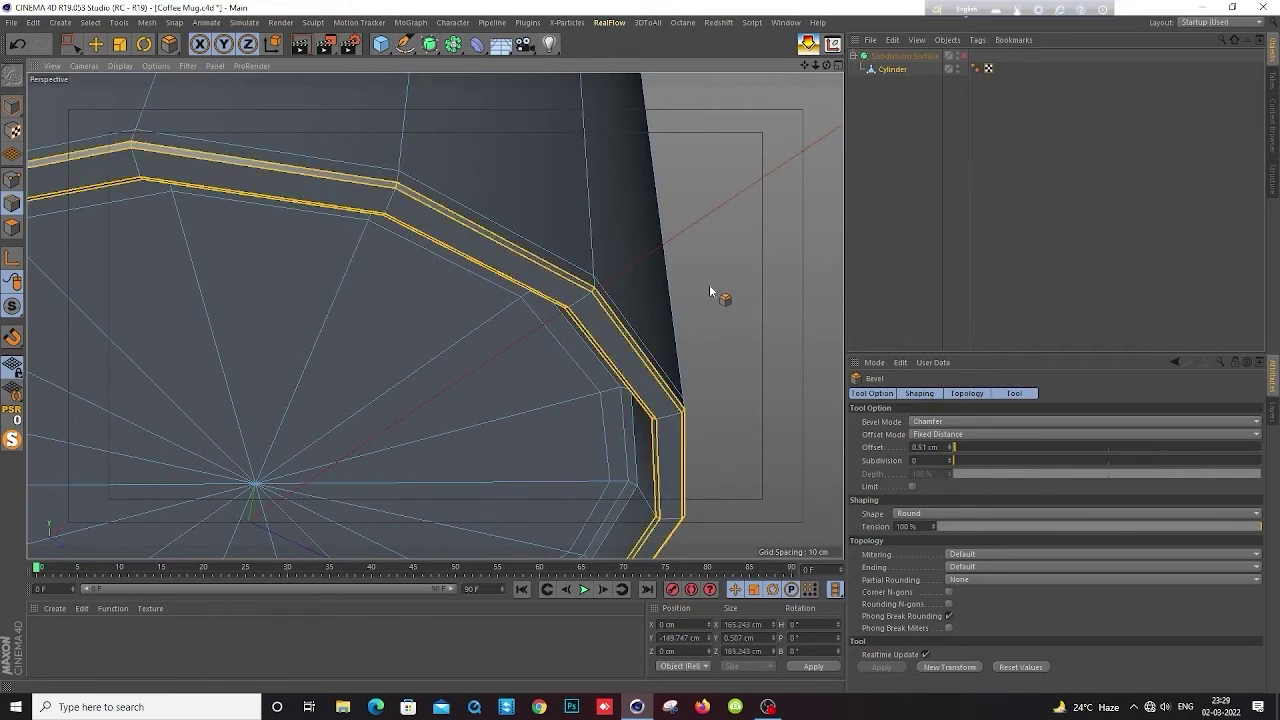
scroll(709, 284, "down", 3)
mouse_move(696, 256)
left_mouse_down("alt")
mouse_move(550, 336)
mouse_move(552, 314)
left_mouse_up("alt")
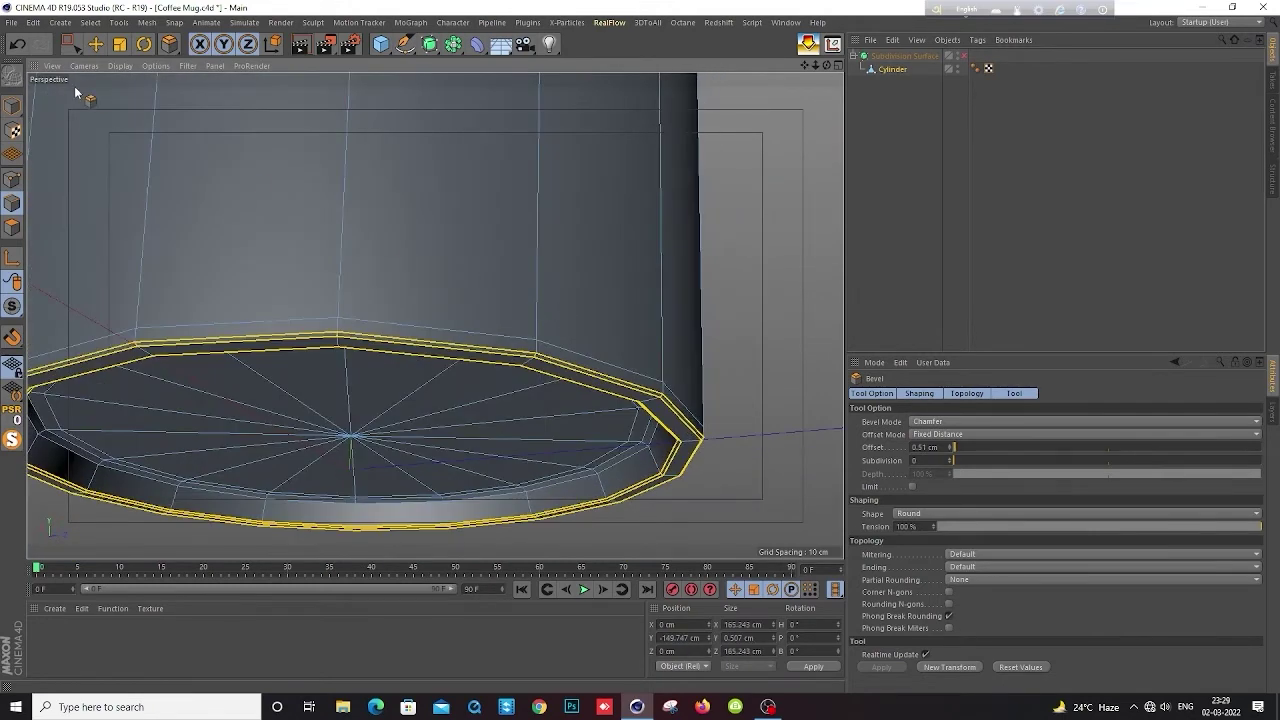
left_click(12, 105)
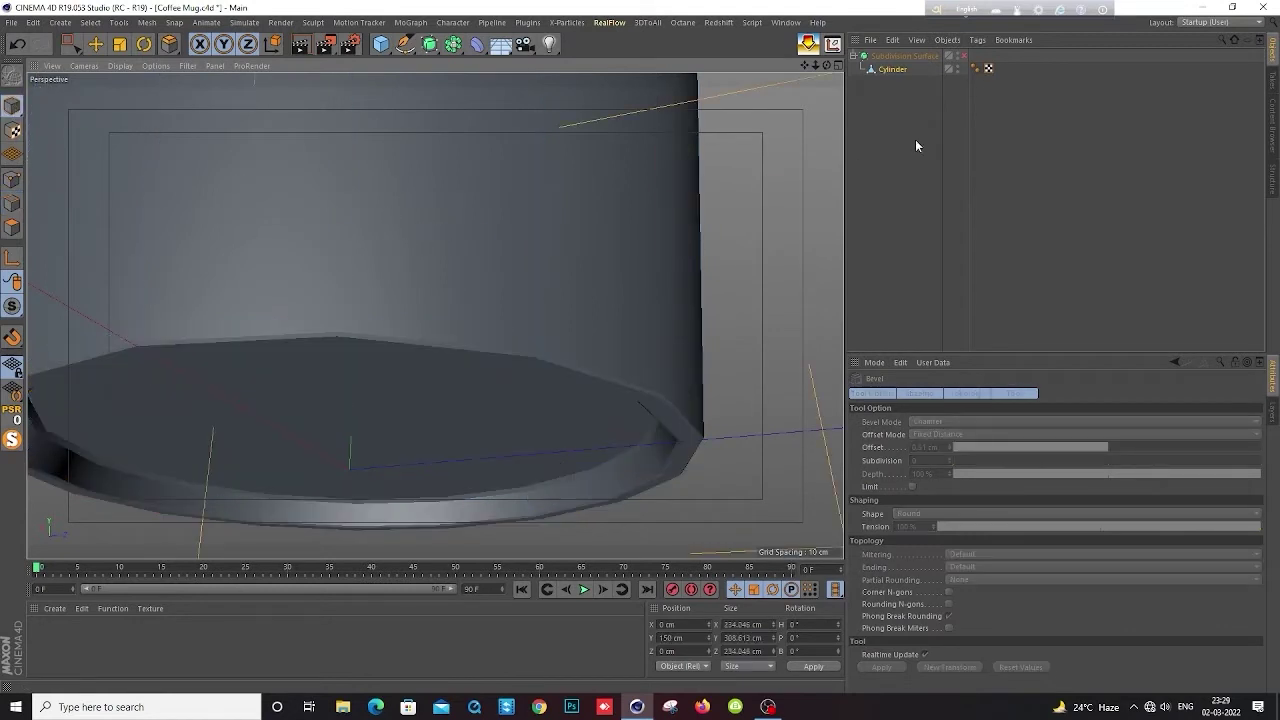
Preview the smoothed underside, then switch smoothing off and return to Edge mode
left_click(963, 56)
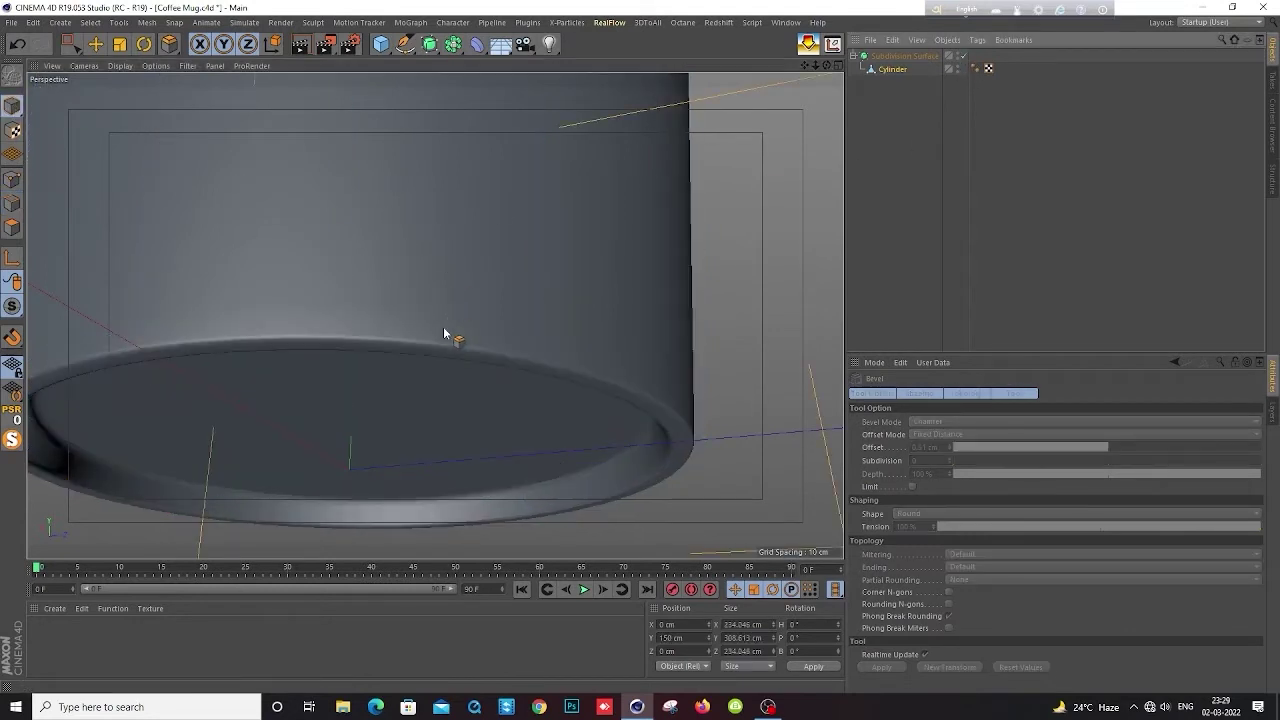
mouse_move(496, 332)
left_mouse_down("alt")
mouse_move(506, 324)
mouse_move(519, 370)
mouse_move(530, 338)
left_mouse_up("alt")
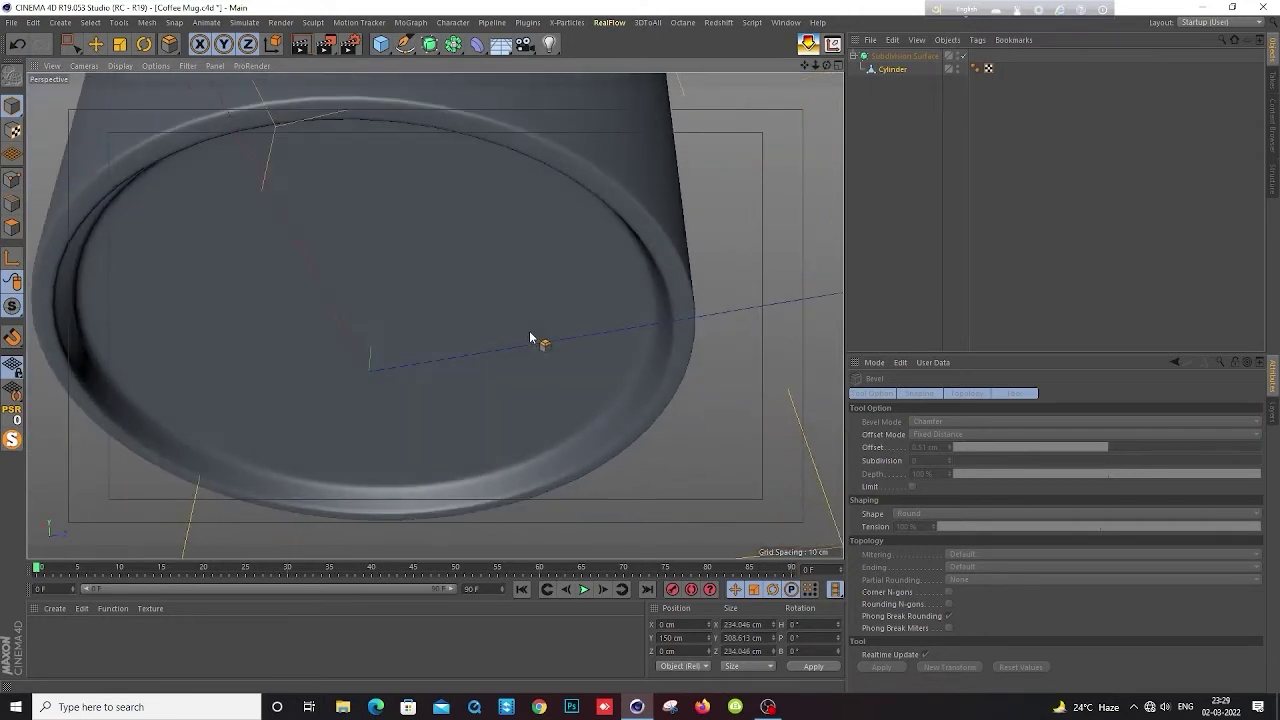
left_click(963, 56)
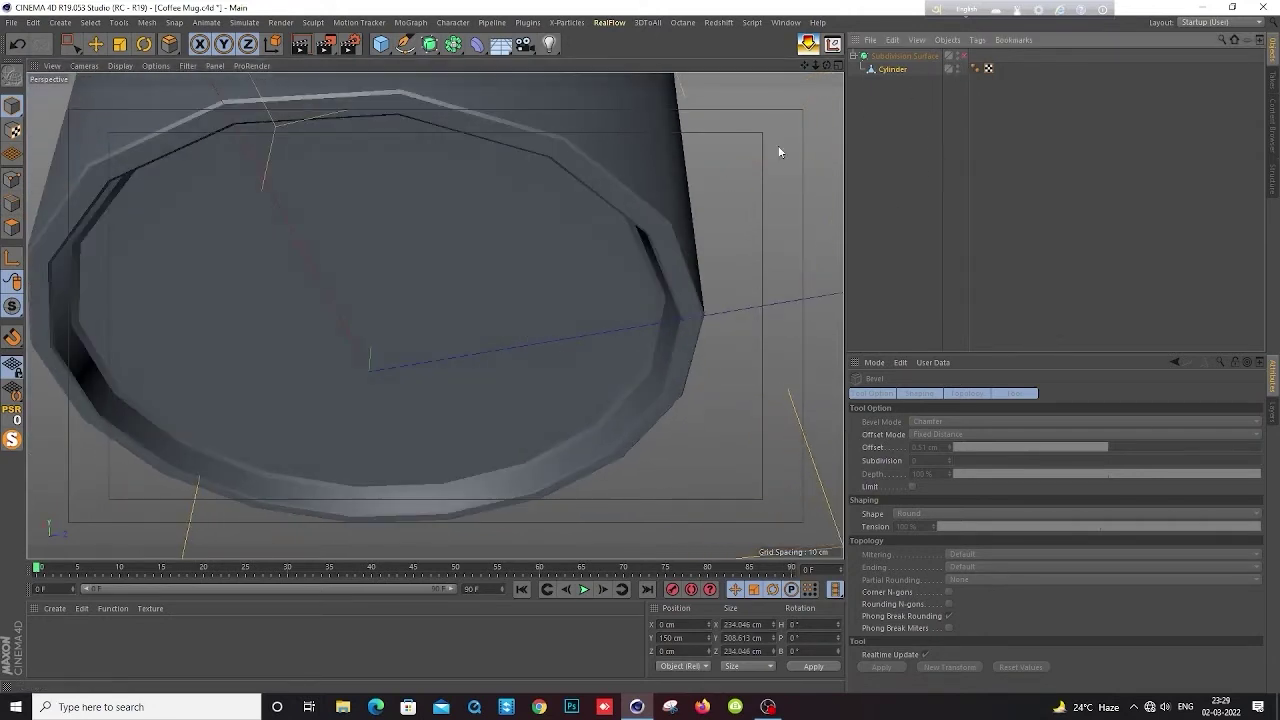
left_click(13, 204)
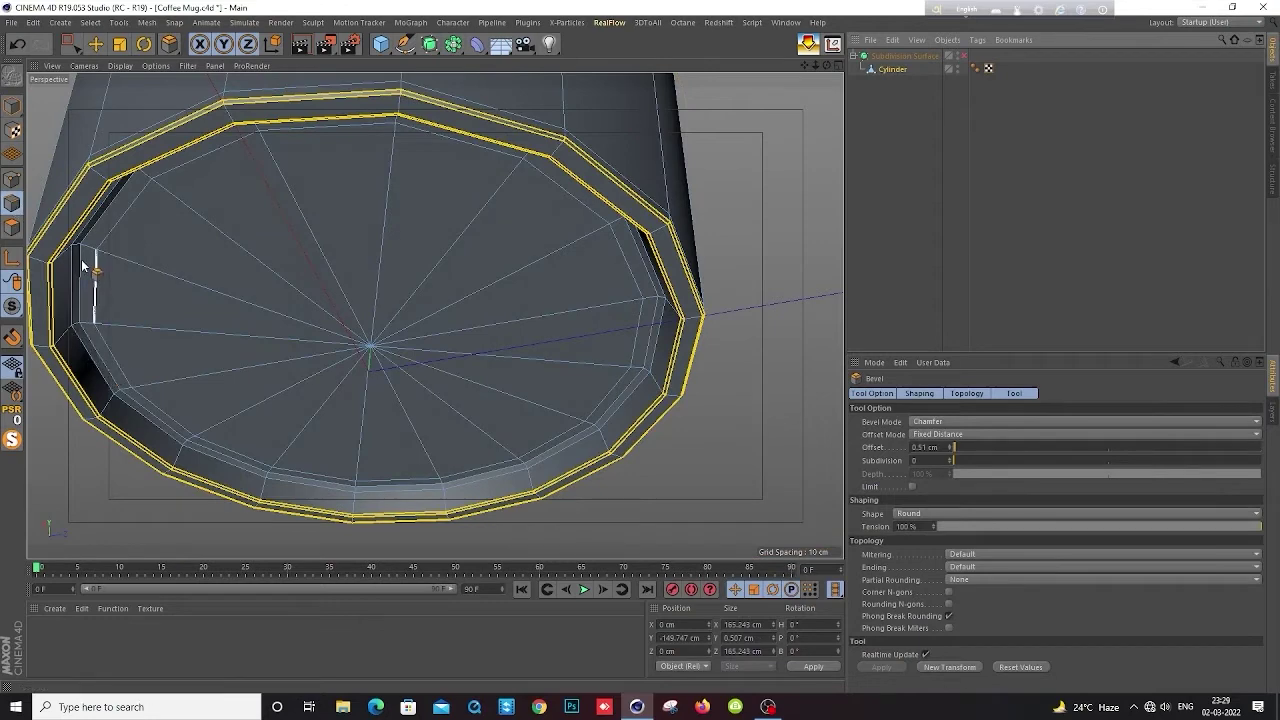
left_click(95, 44)
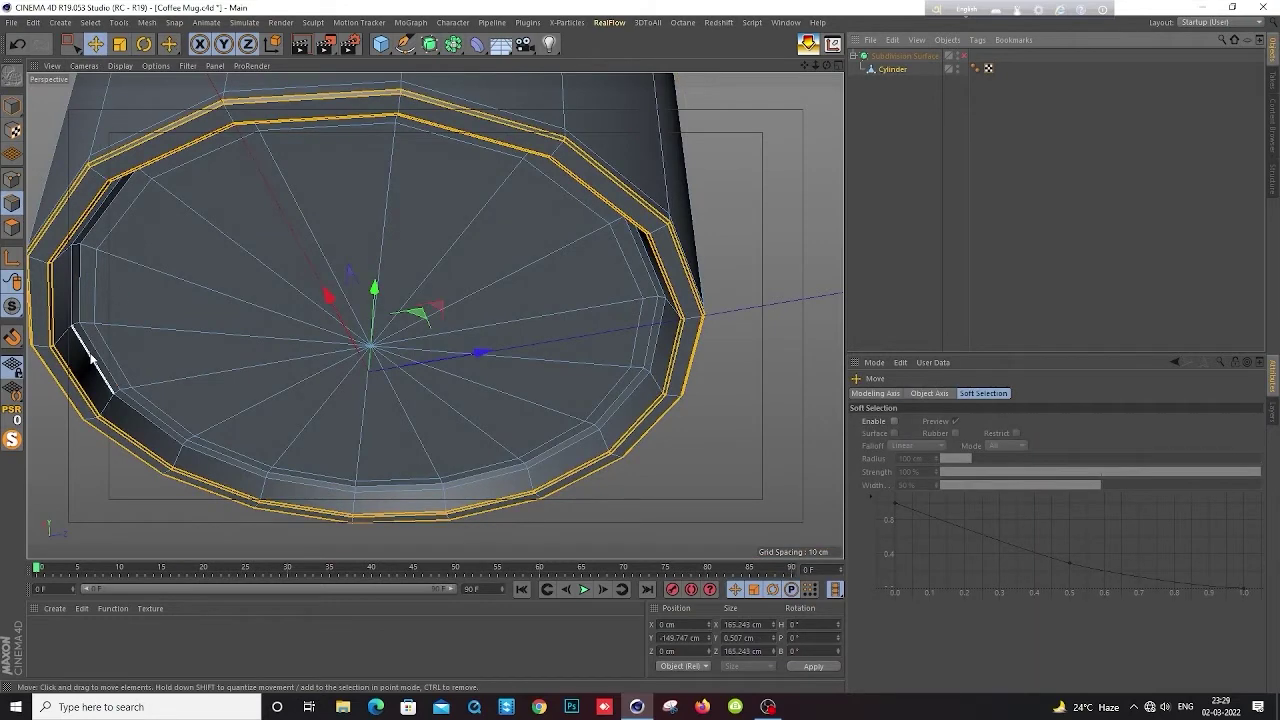
Loop-cut the bottom rim band at 23.697% offset and turn smoothing back on
scroll(90, 360, "up", 2)
scroll(100, 414, "up", 2)
scroll(106, 414, "up", 2)
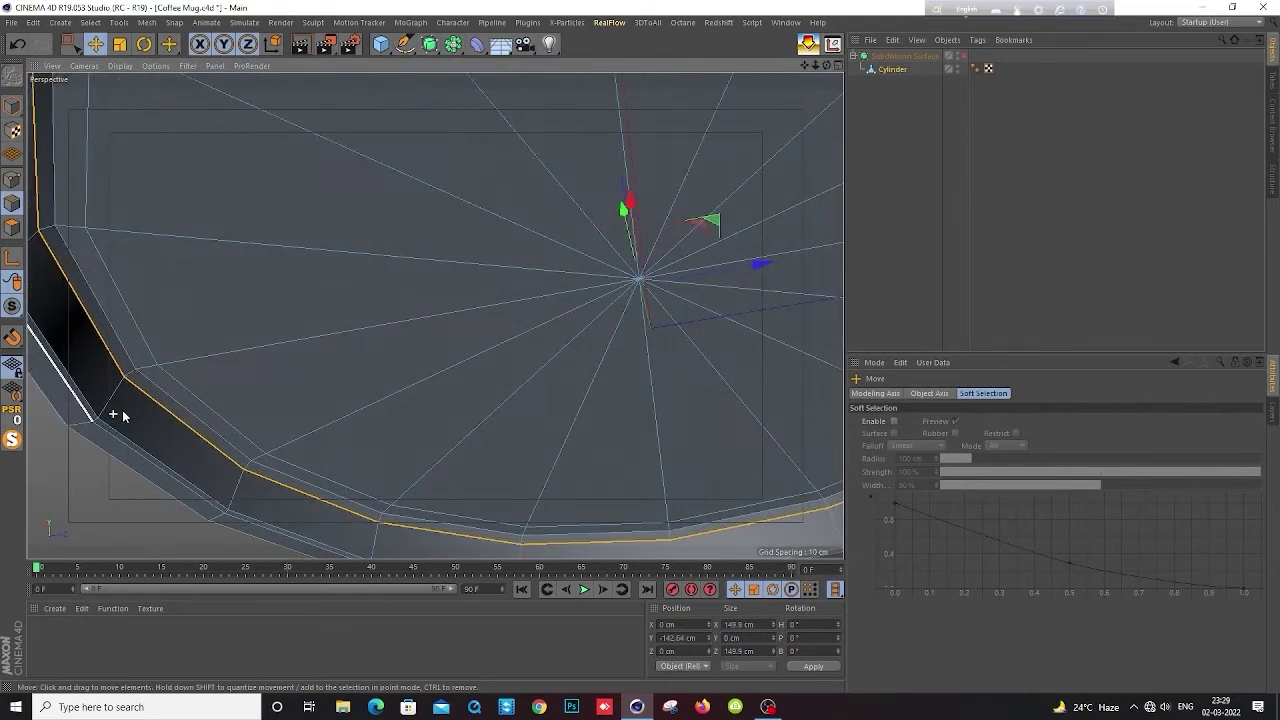
scroll(122, 416, "up", 1)
key("k")
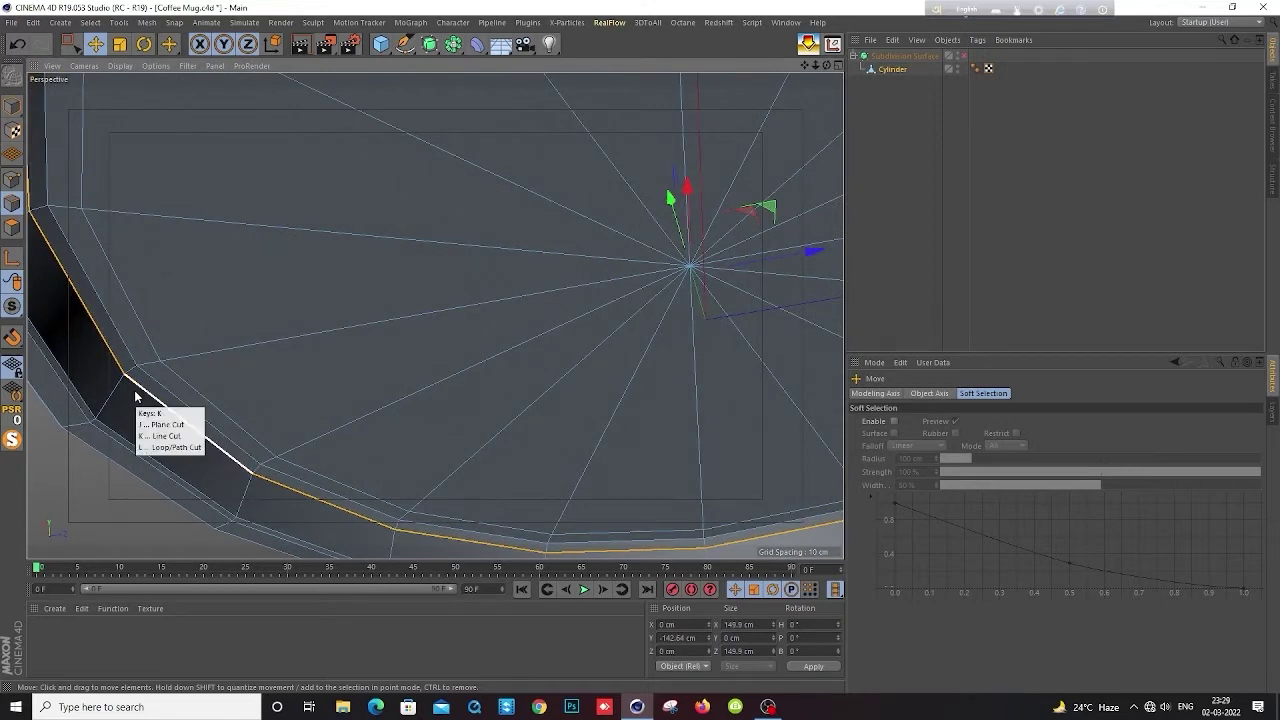
key("l")
left_click(118, 388)
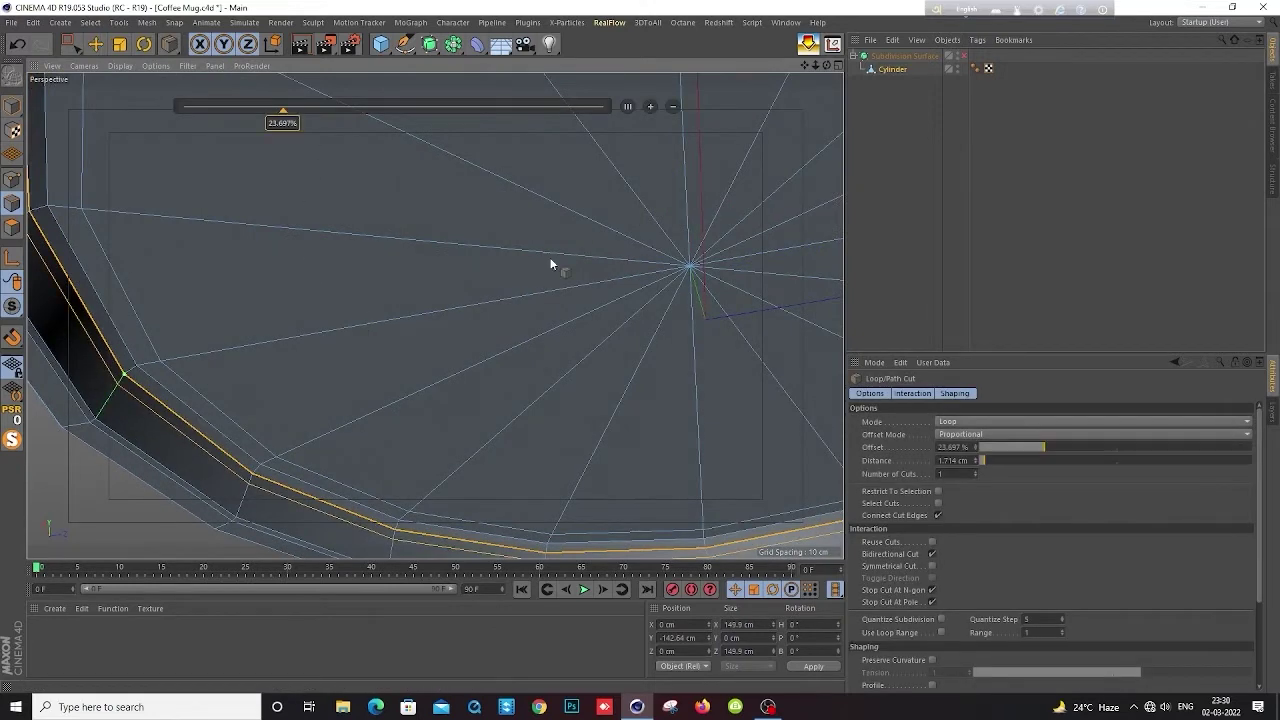
left_click(964, 57)
left_click(12, 106)
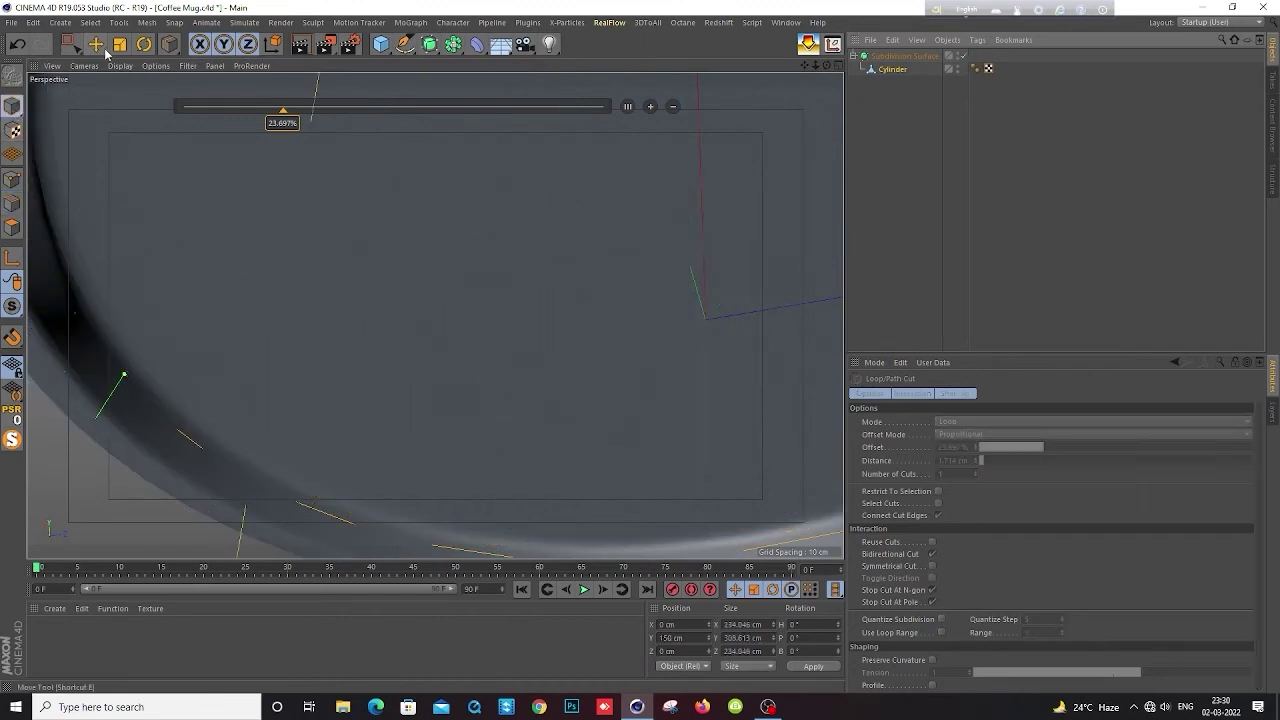
left_click(100, 46)
Turn smoothing off, show edge lines over the shading, and enter Polygon mode
scroll(232, 403, "down", 5)
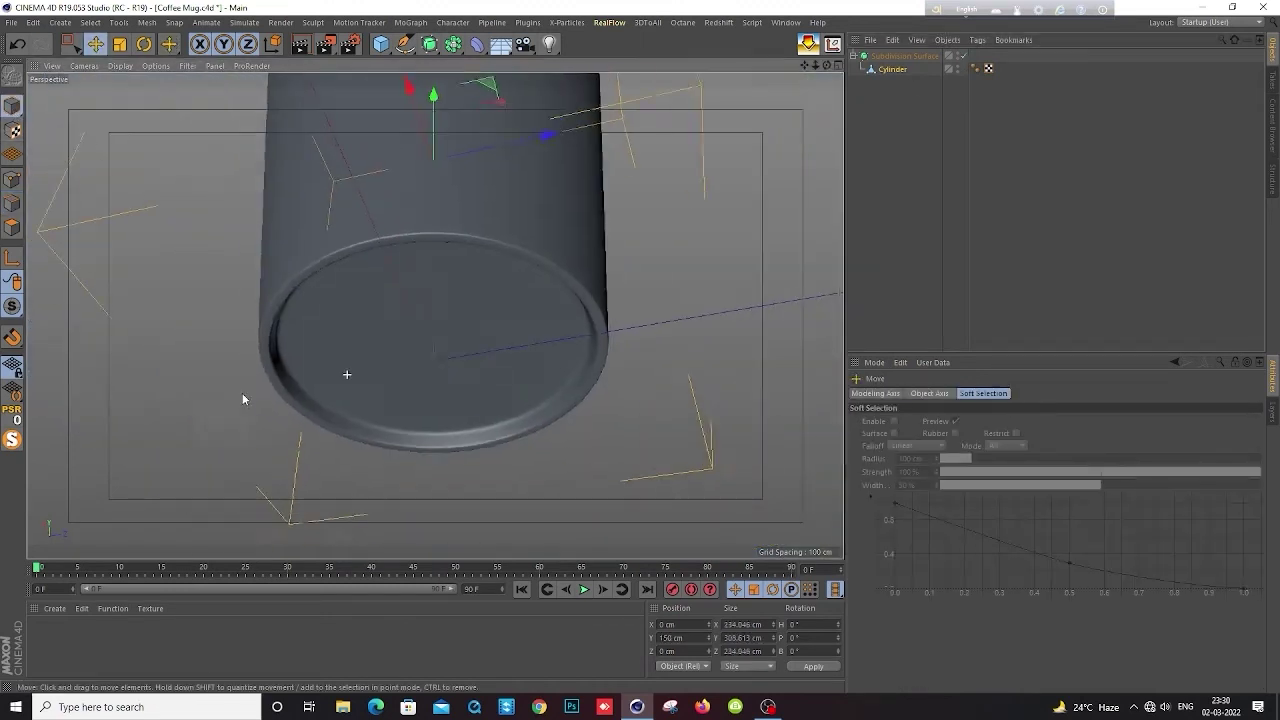
mouse_move(242, 393)
left_mouse_down("alt")
mouse_move(228, 401)
mouse_move(367, 438)
mouse_move(374, 351)
mouse_move(380, 526)
mouse_move(383, 428)
left_mouse_up("alt")
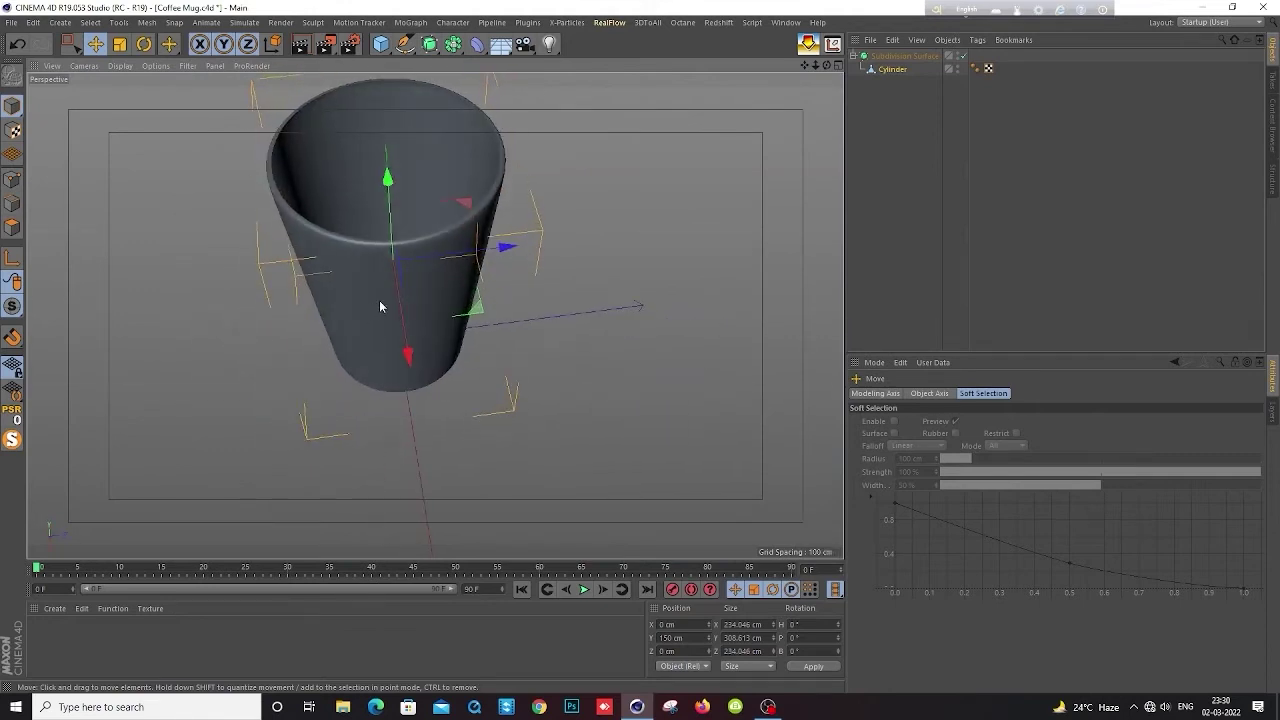
scroll(420, 212, "up", 2)
scroll(434, 189, "up", 2)
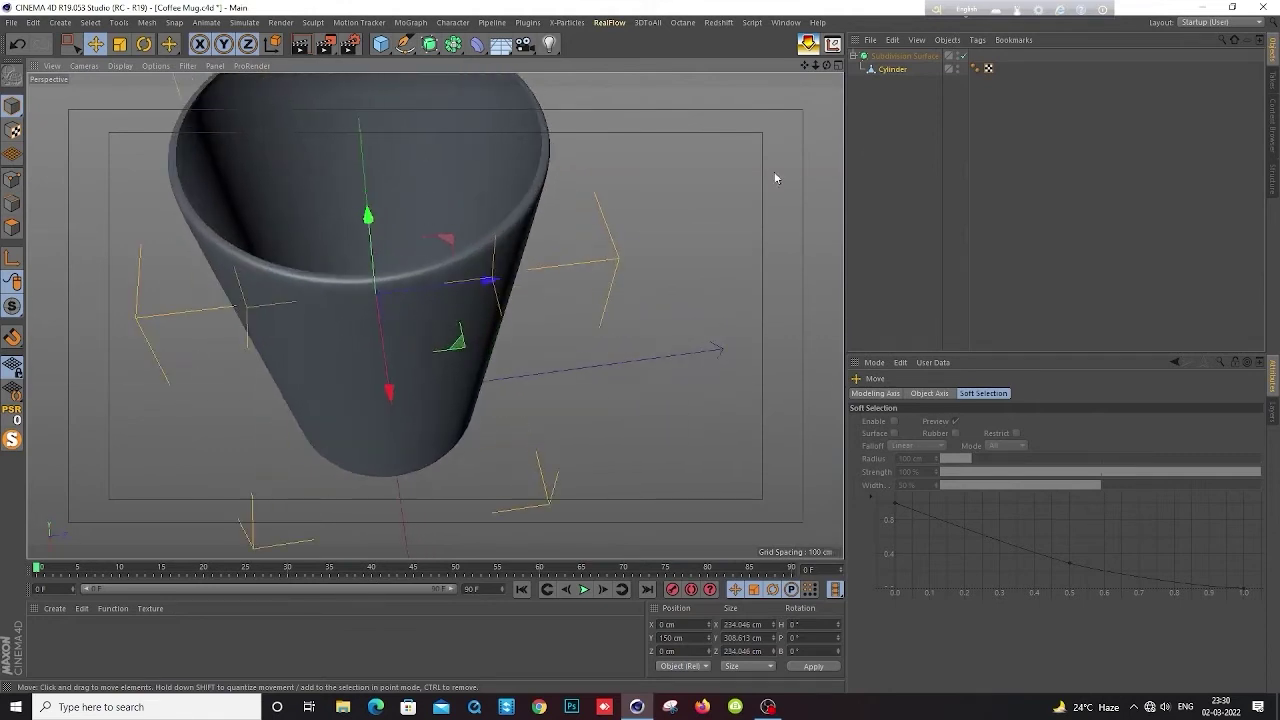
left_click(963, 56)
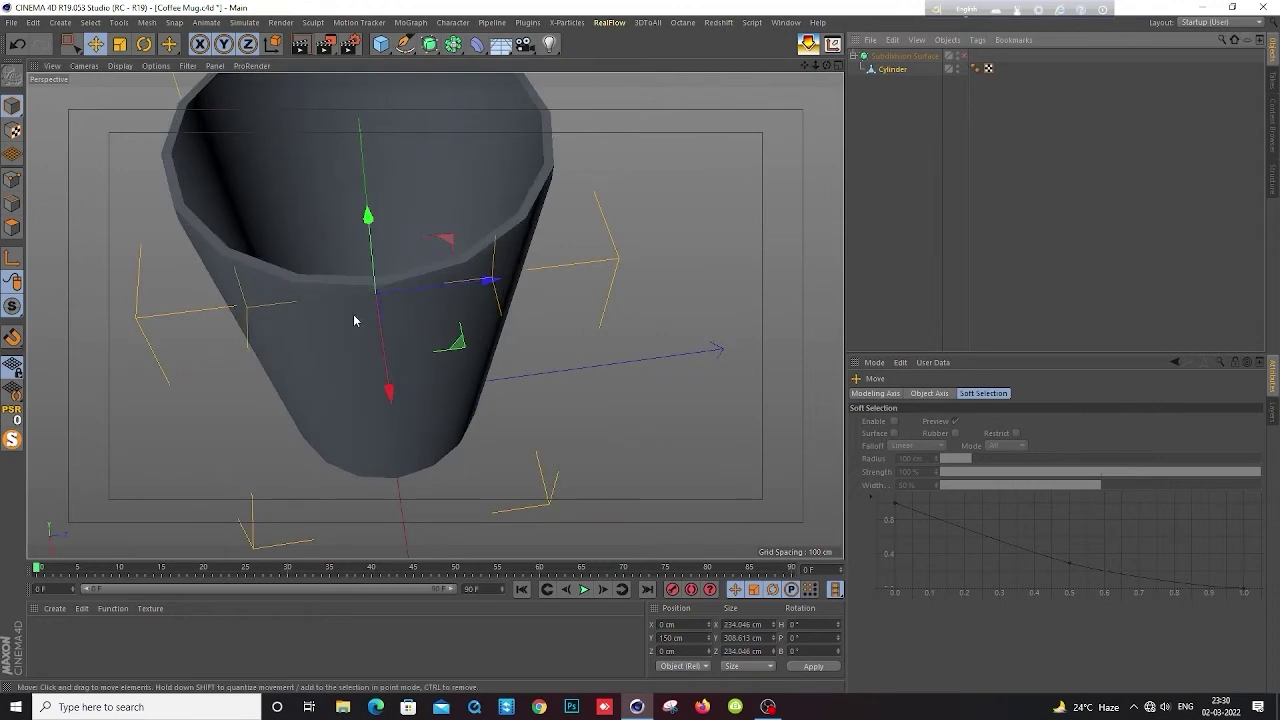
key("n")
key("b")
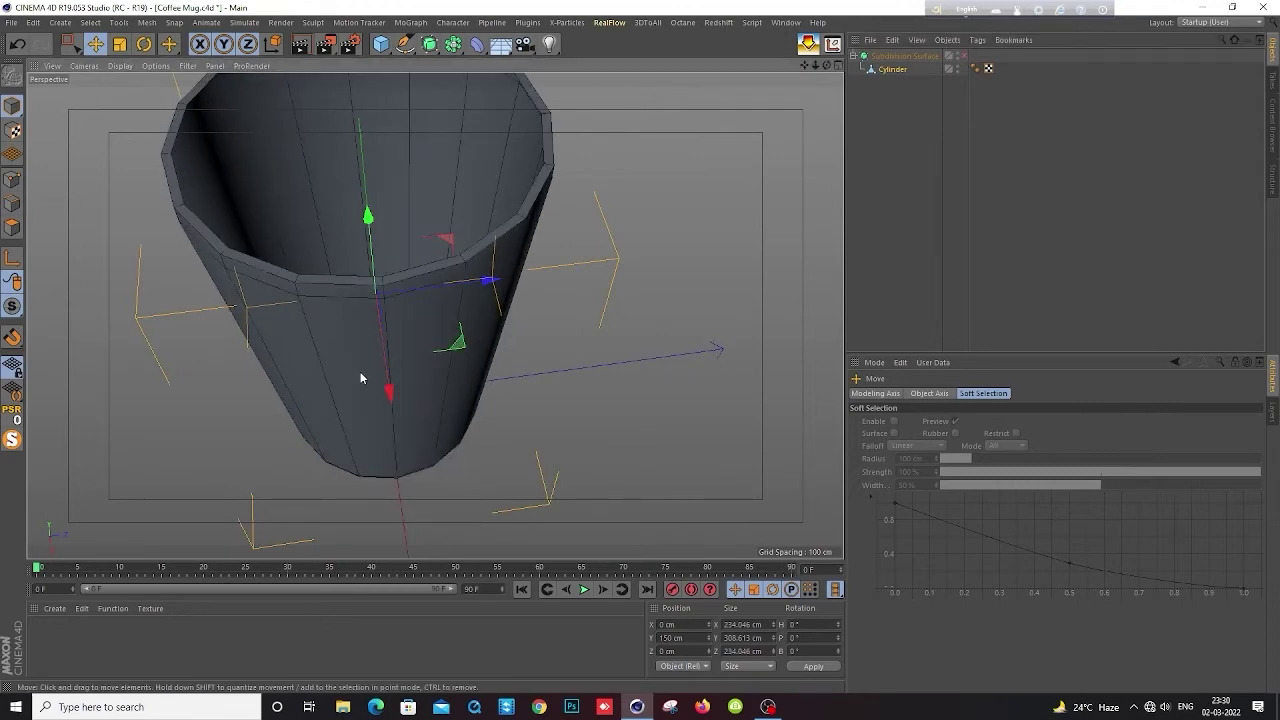
mouse_move(360, 371)
left_mouse_down("alt")
mouse_move(400, 382)
mouse_move(374, 380)
mouse_move(443, 351)
left_mouse_up("alt")
scroll(374, 380, "up", 3)
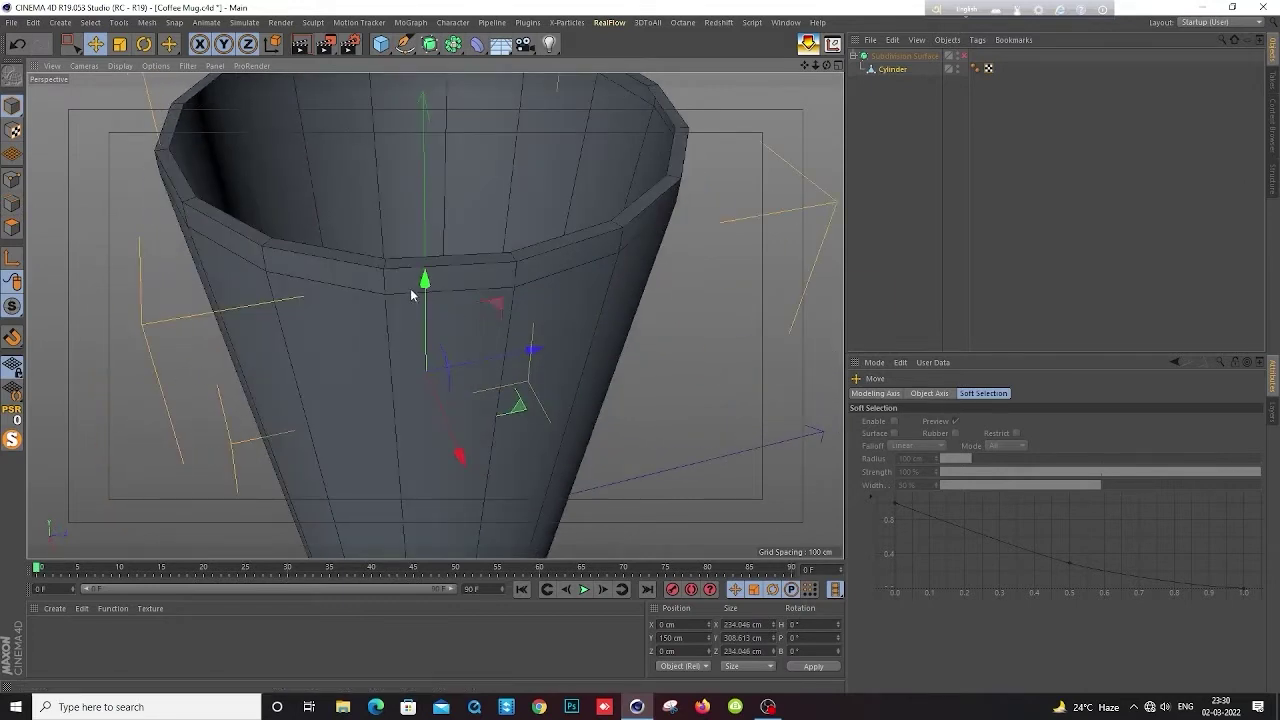
left_click(343, 272)
Loop-select the whole ring of faces around the cup's rim
left_click(12, 227)
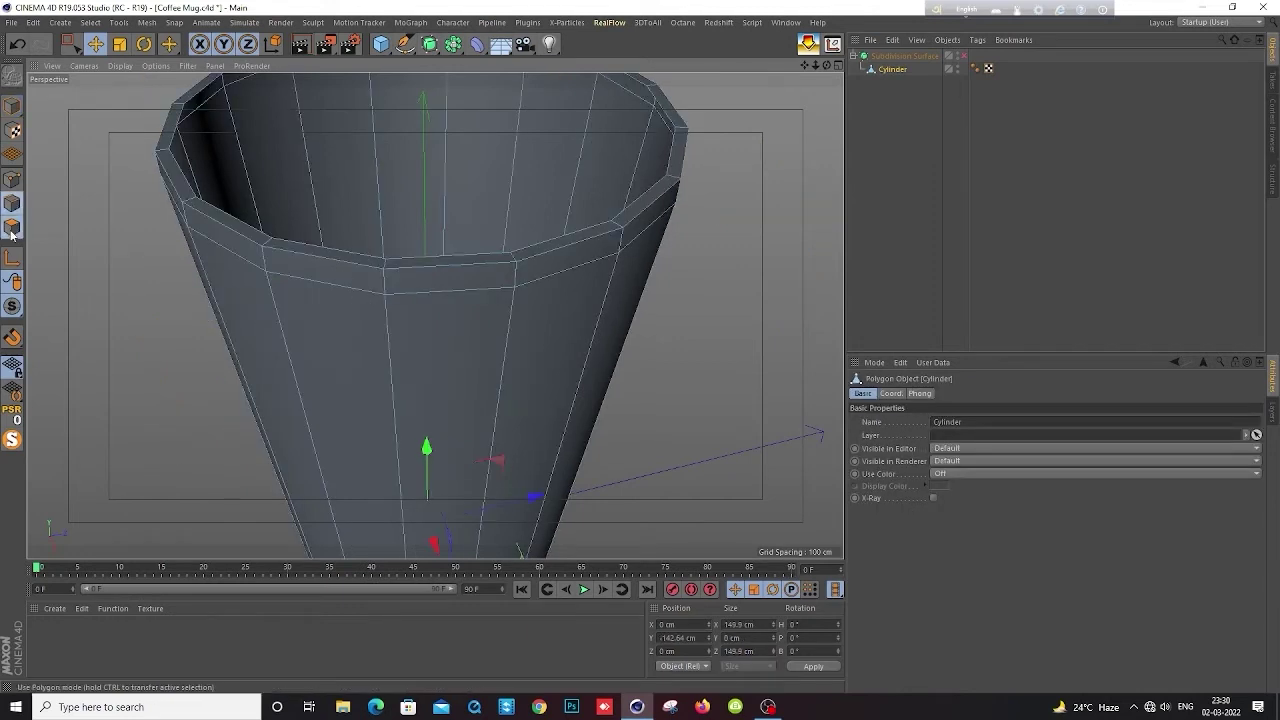
left_click(252, 250)
left_click(252, 250)
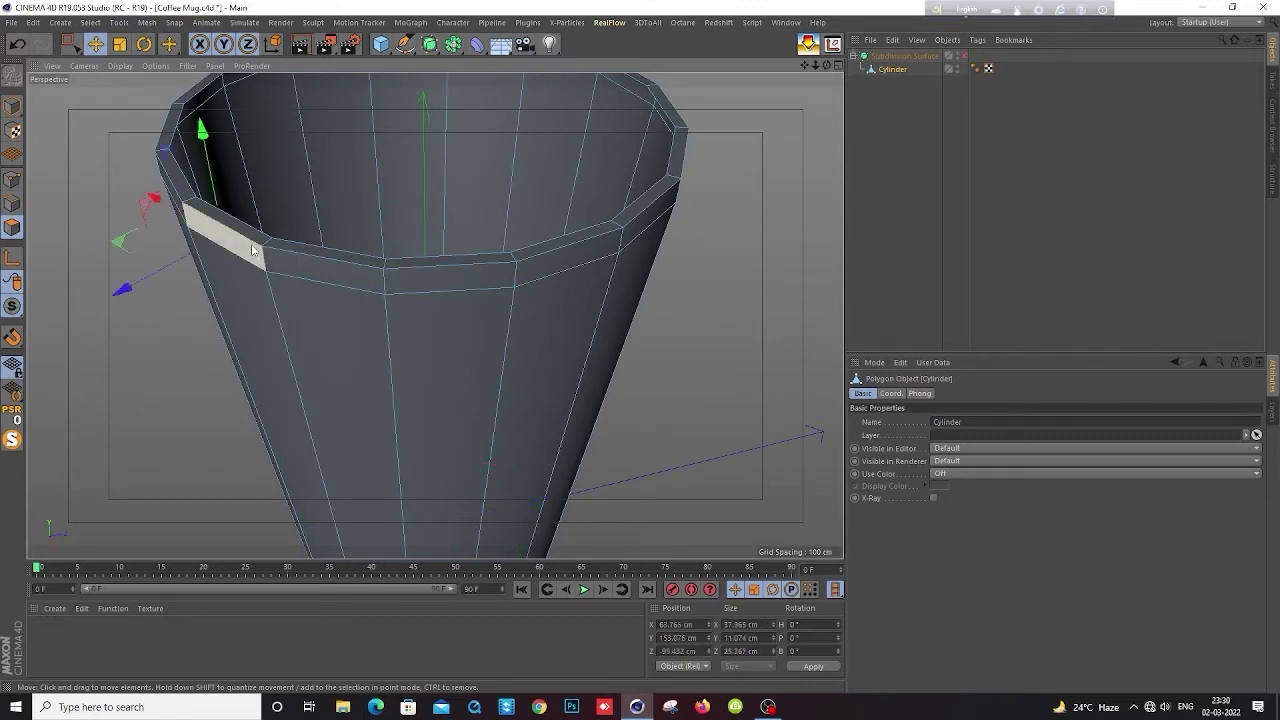
right_click(252, 250)
left_click(262, 263)
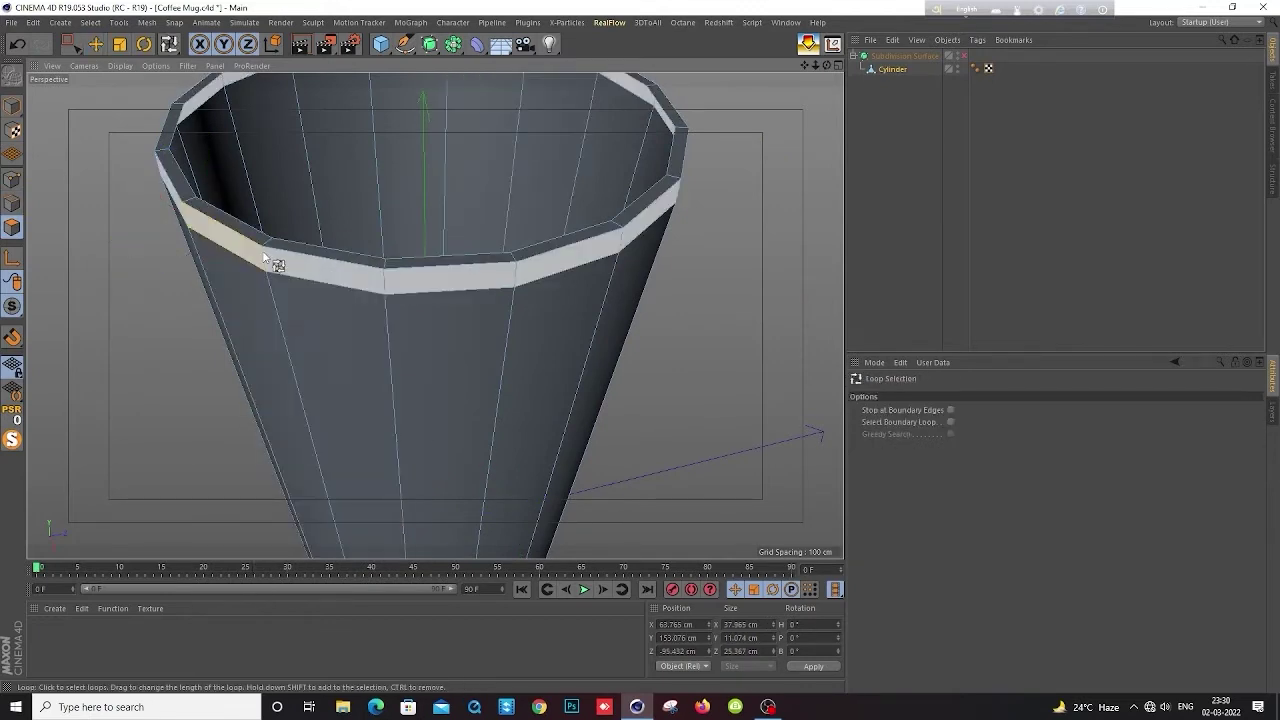
left_click(264, 258)
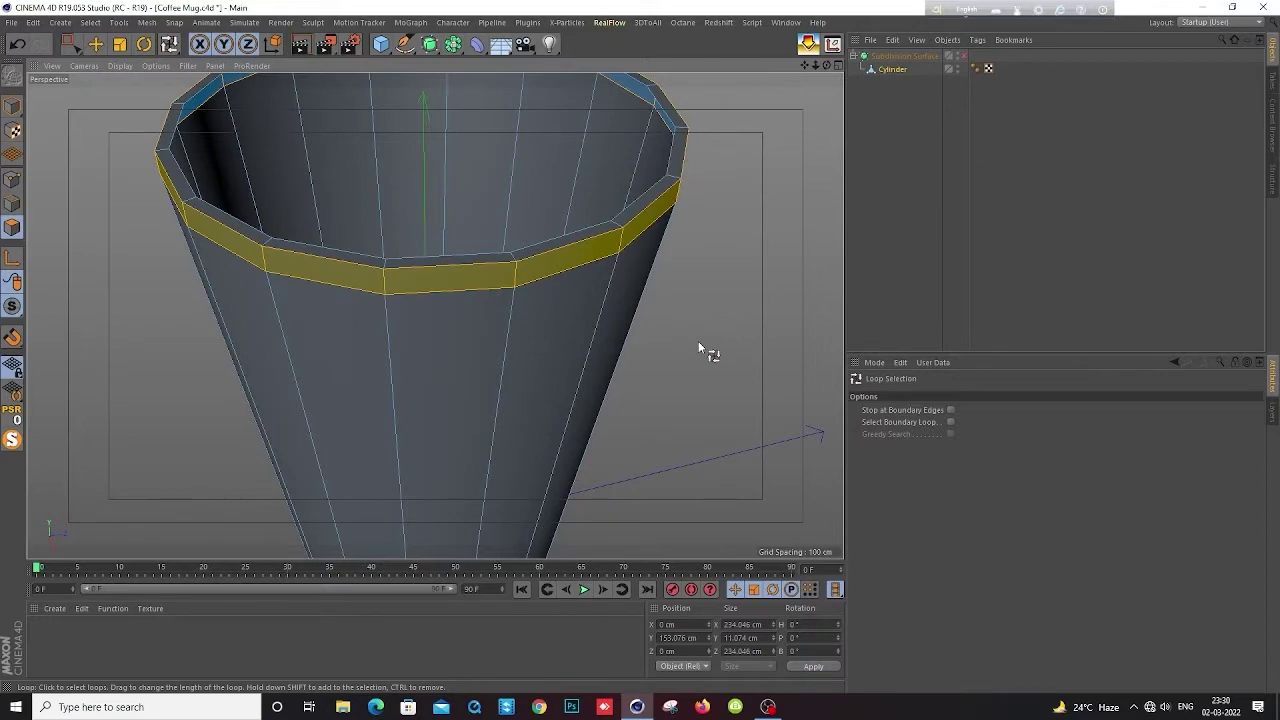
mouse_move(651, 298)
left_mouse_down("alt")
mouse_move(656, 349)
mouse_move(678, 324)
mouse_move(637, 373)
mouse_move(742, 368)
left_mouse_up("alt")
Extrude and bevel the rim ring by 2.2 cm, then enable smoothing for a rolled lip
key("d")
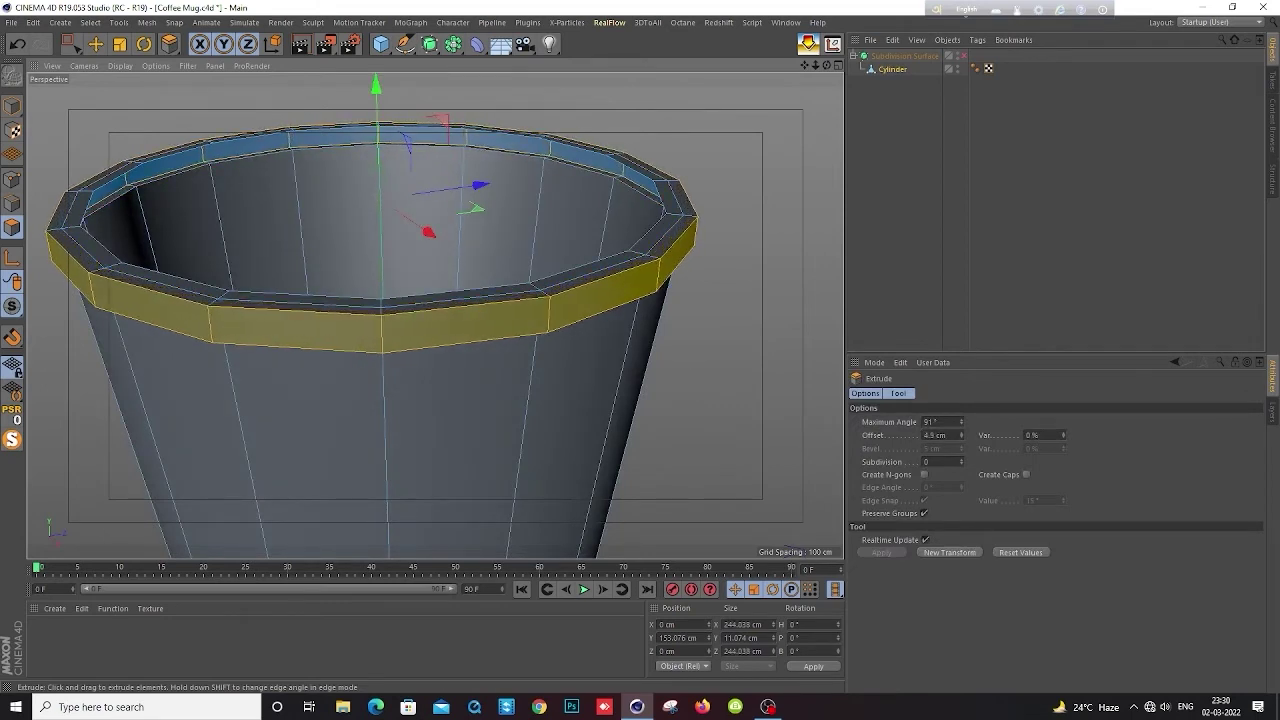
right_click(706, 365)
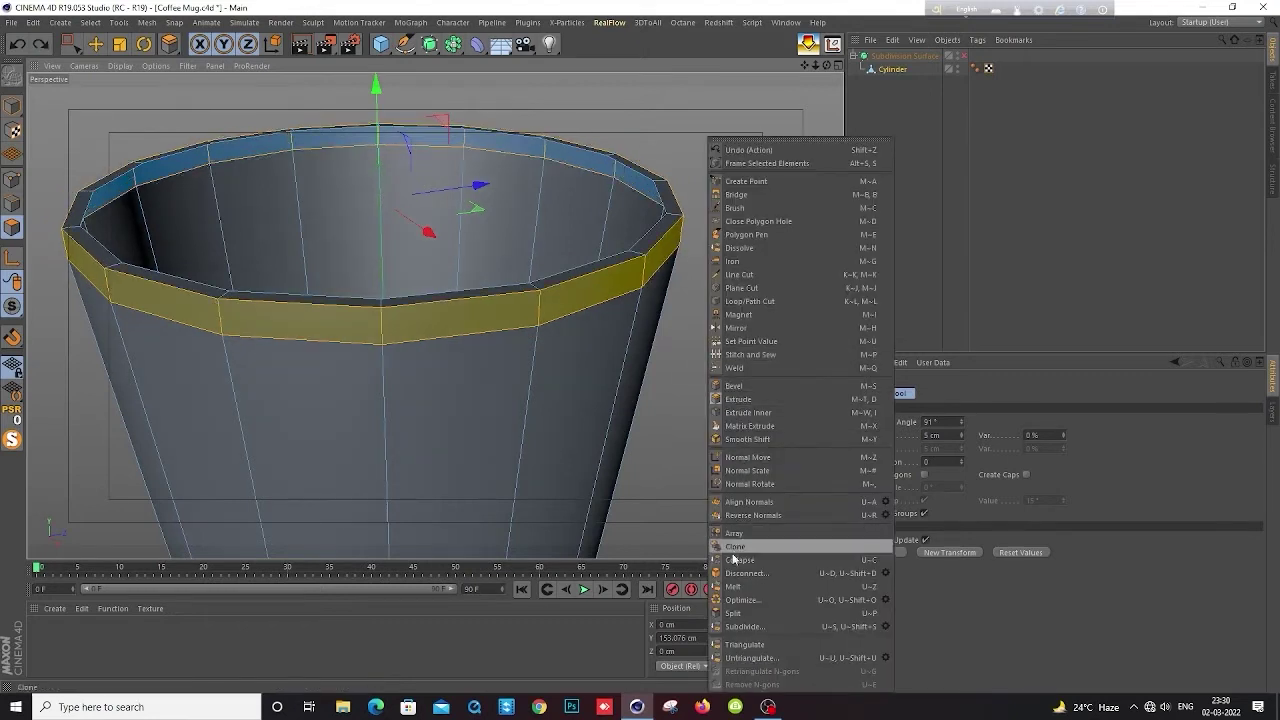
left_click(733, 387)
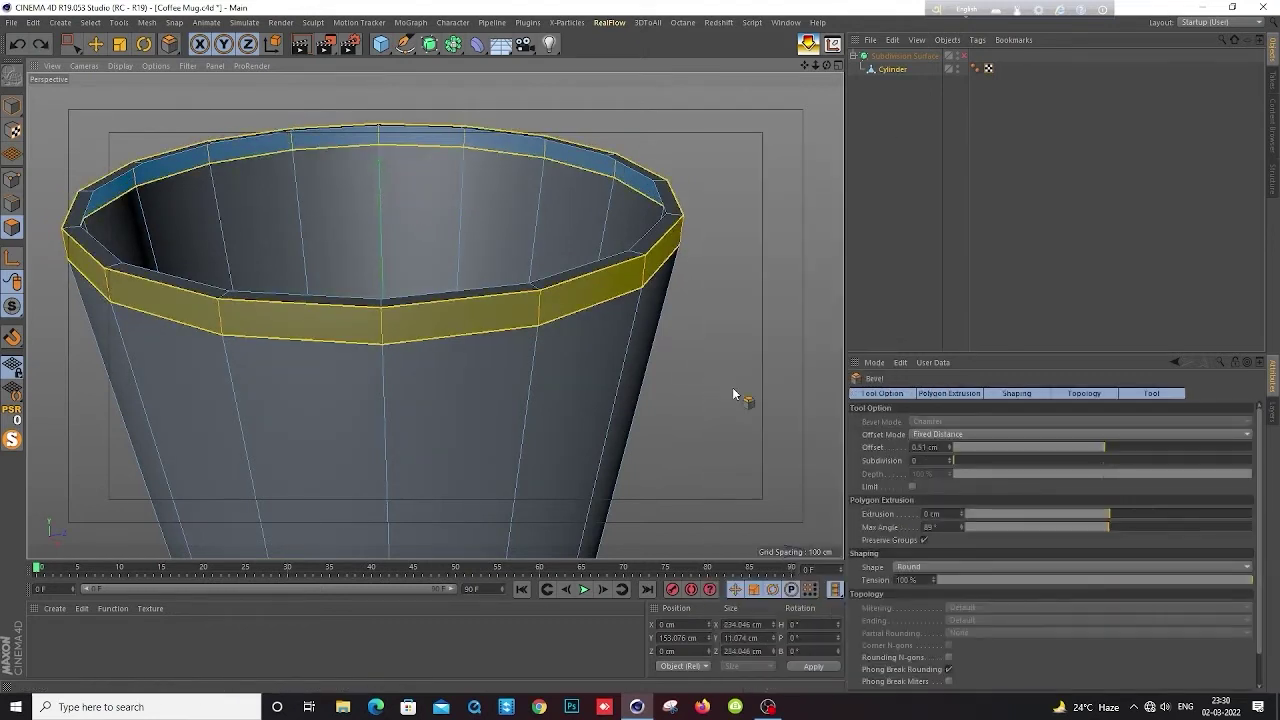
left_click_drag(737, 394, 760, 394)
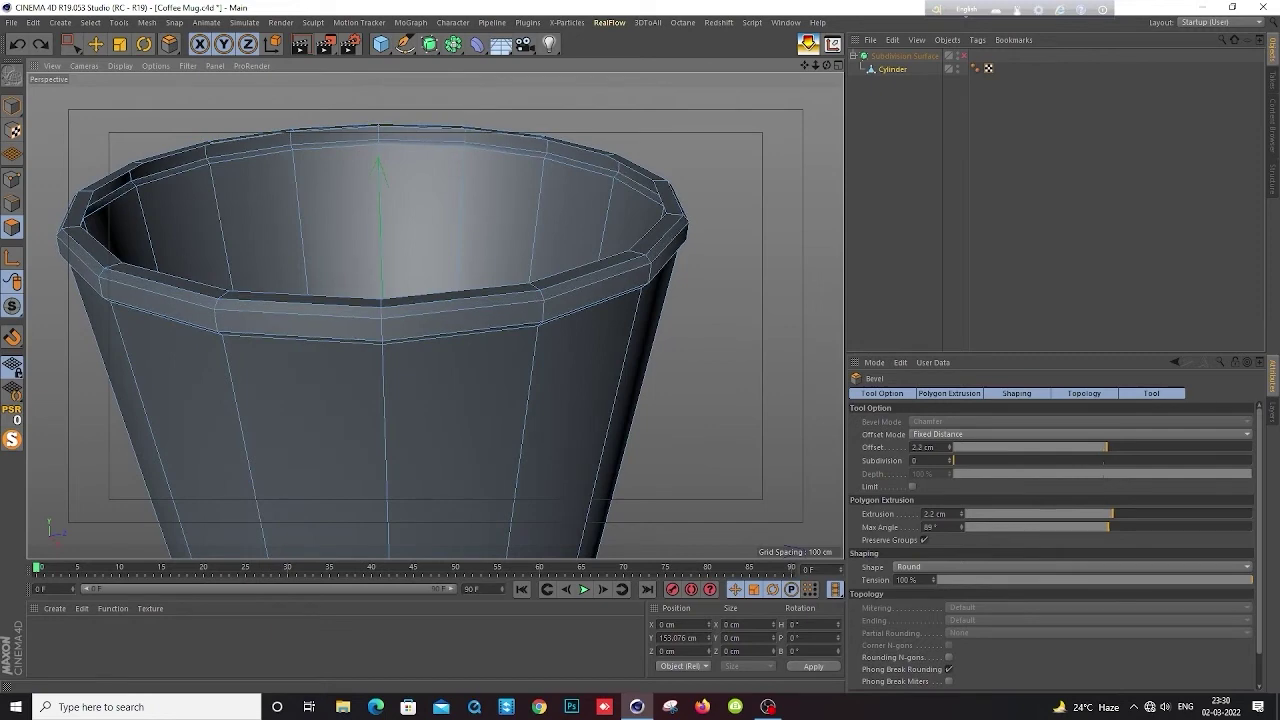
left_click(963, 55)
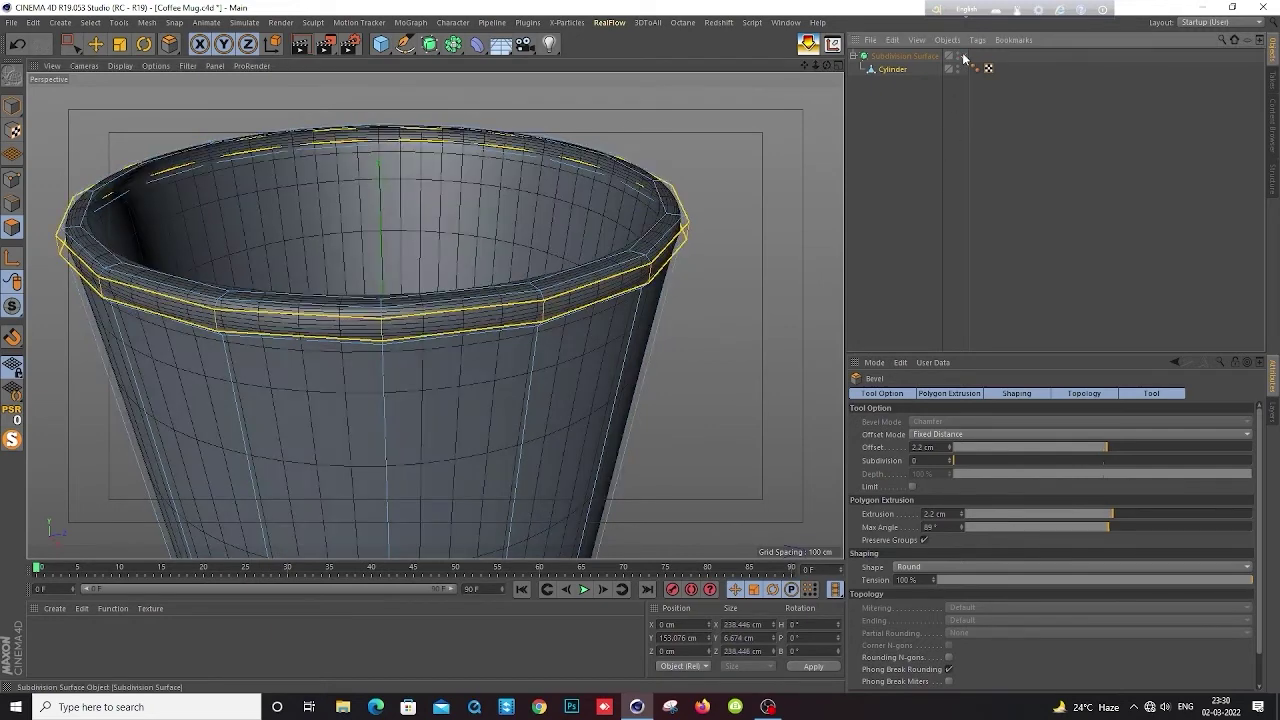
left_click(95, 44)
left_click(11, 110)
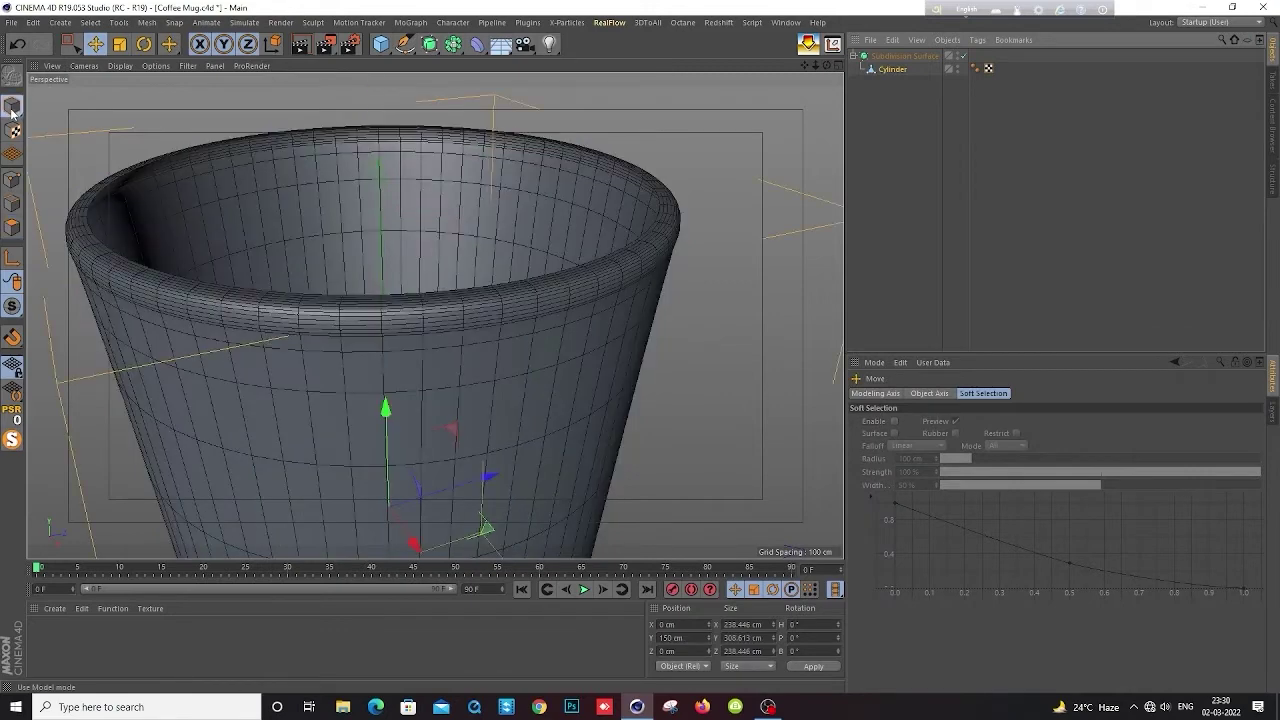
Scale the rim ring of faces to about 104.6%, widening it to roughly 250.4 cm across
left_click(12, 228)
key("t")
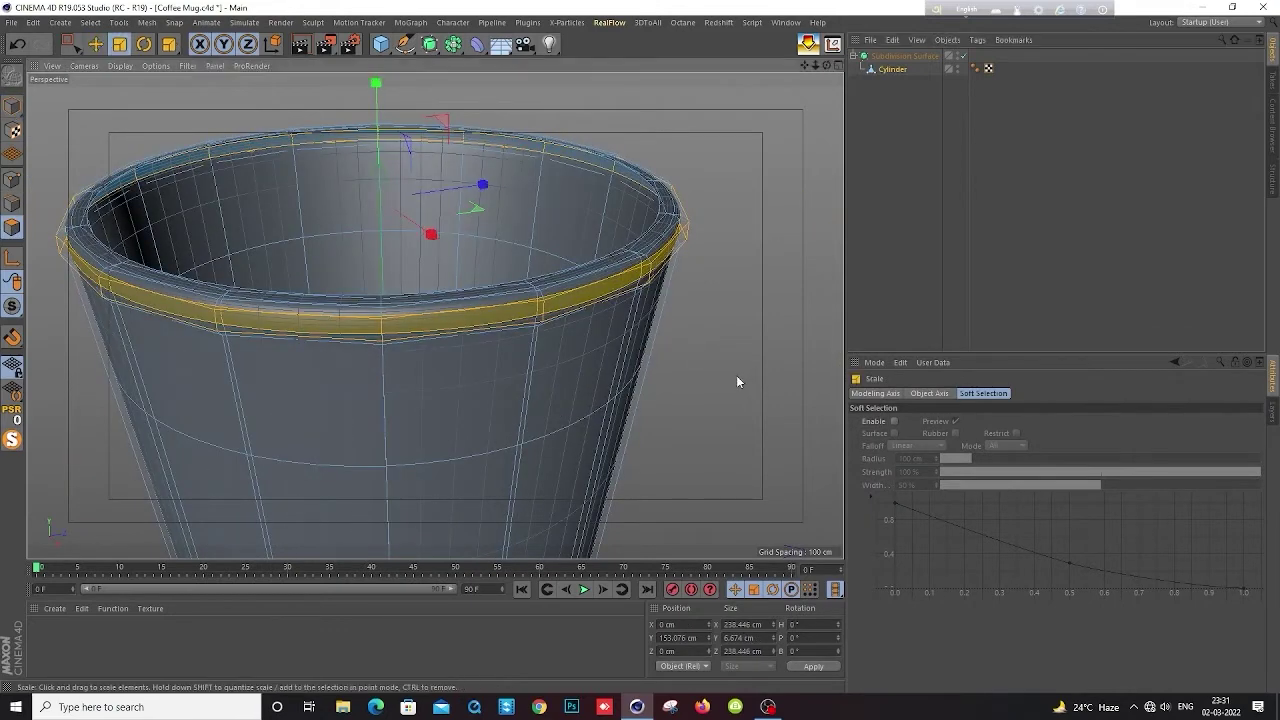
left_click_drag(736, 375, 756, 364)
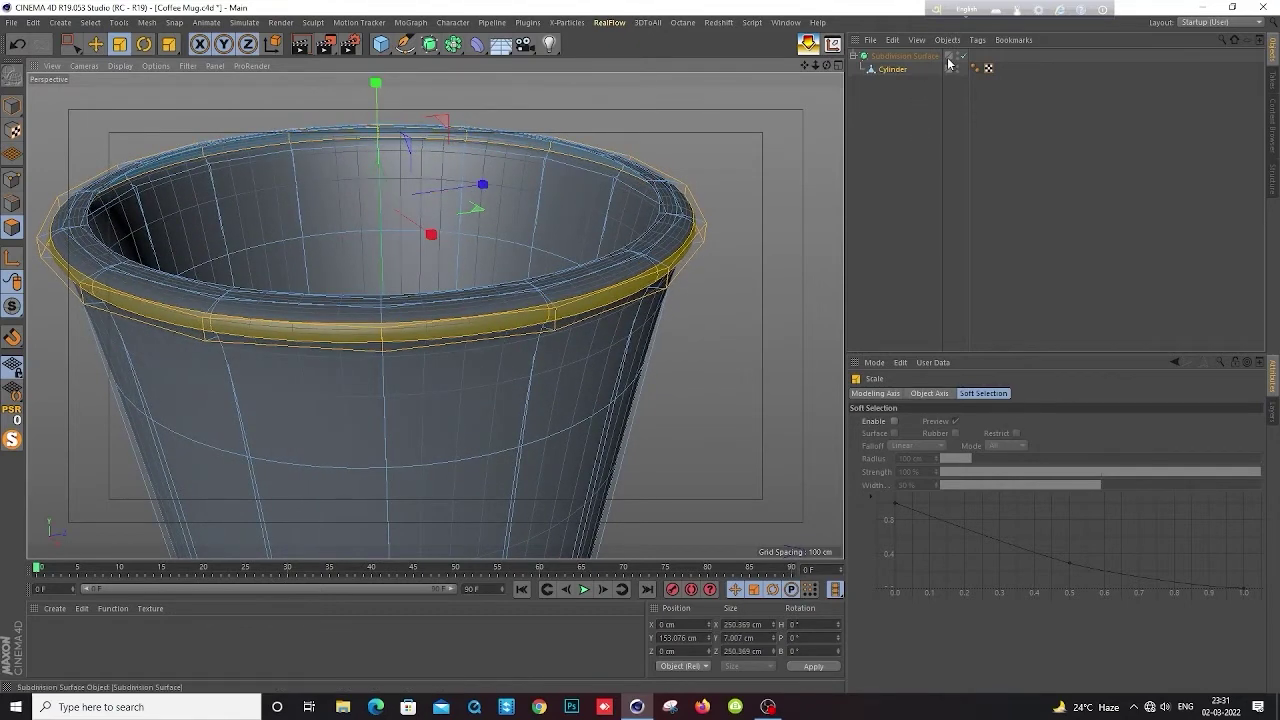
left_click(12, 106)
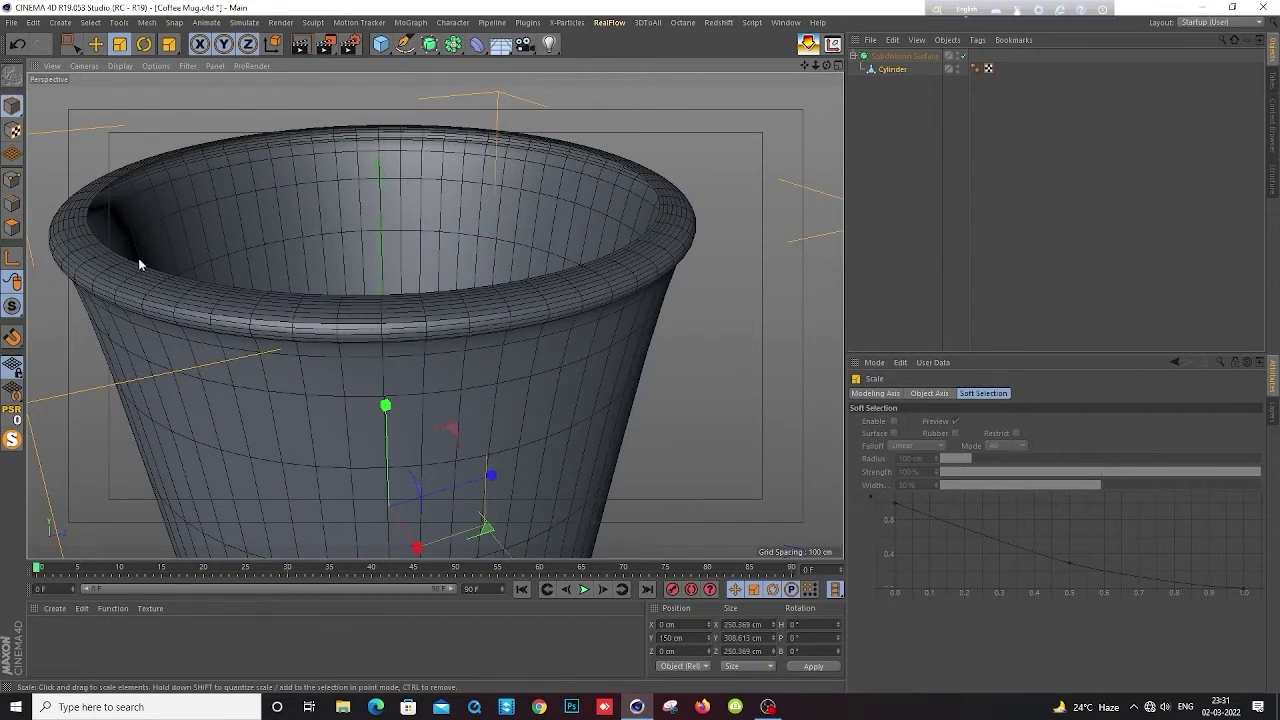
left_click(12, 203)
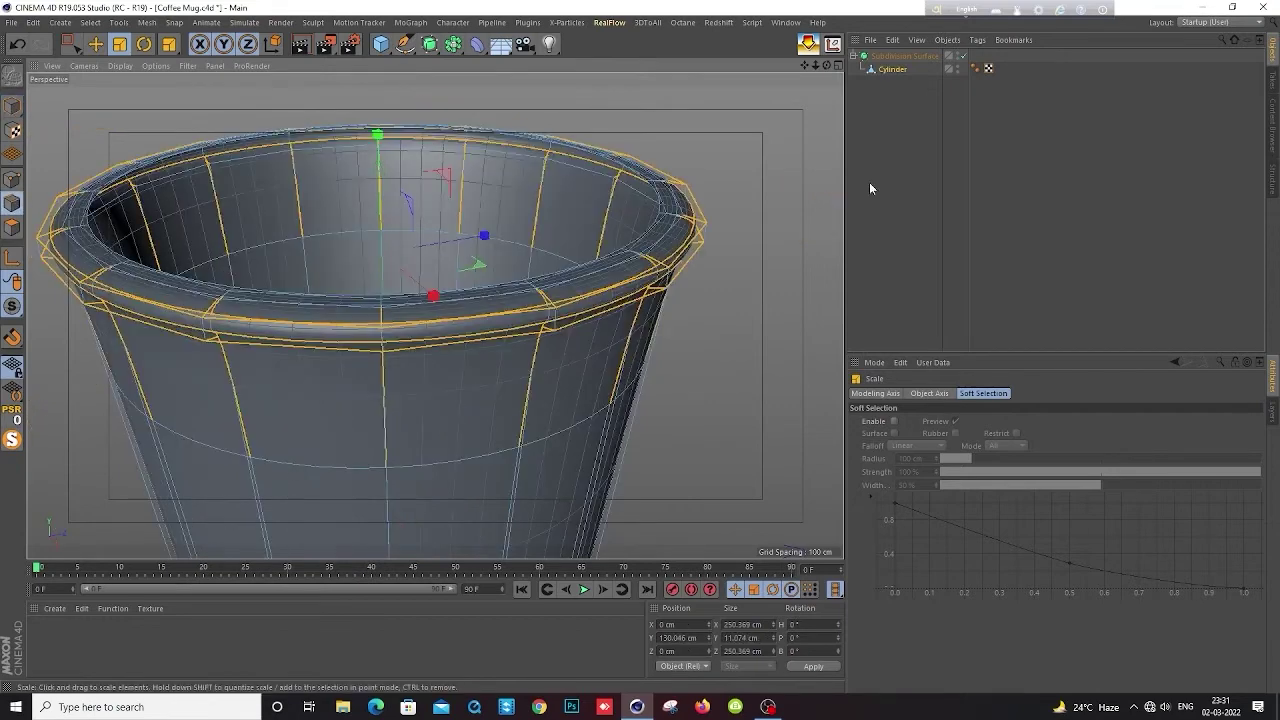
With smoothing off, loop-cut a new edge loop just below the rim at 98.715% offset
left_click(962, 57)
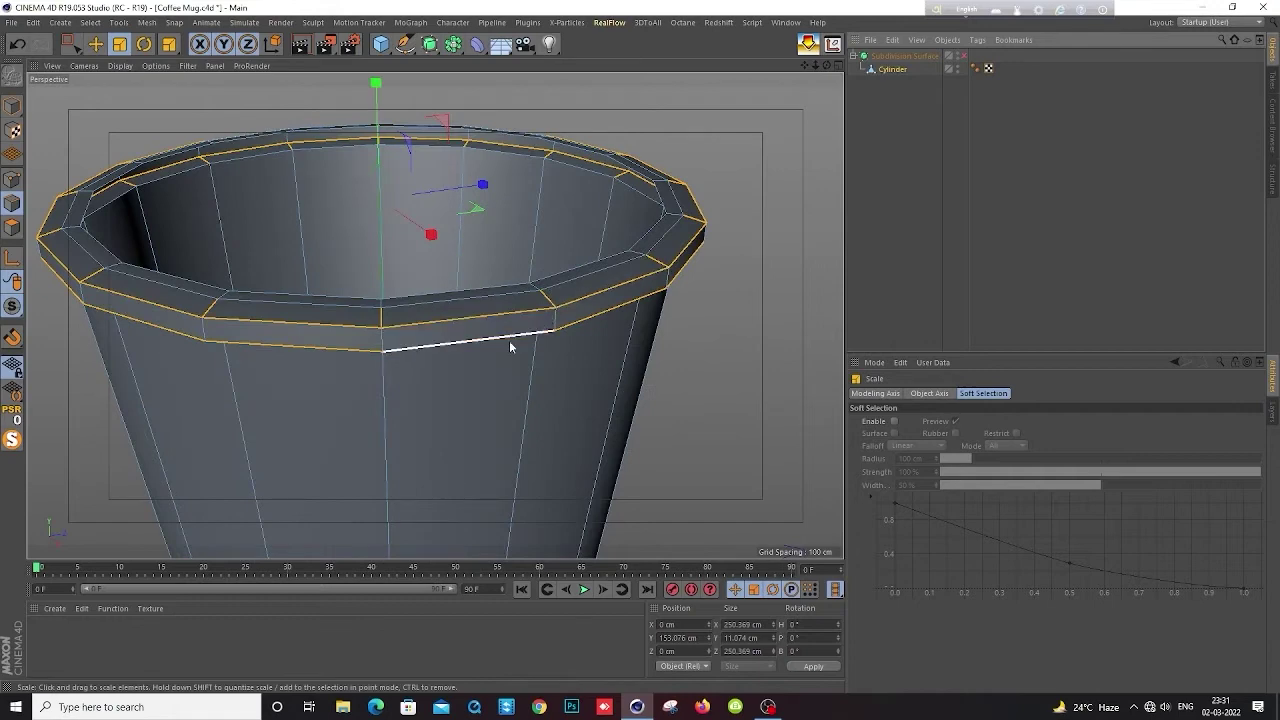
scroll(493, 340, "up", 1)
scroll(500, 326, "up", 5)
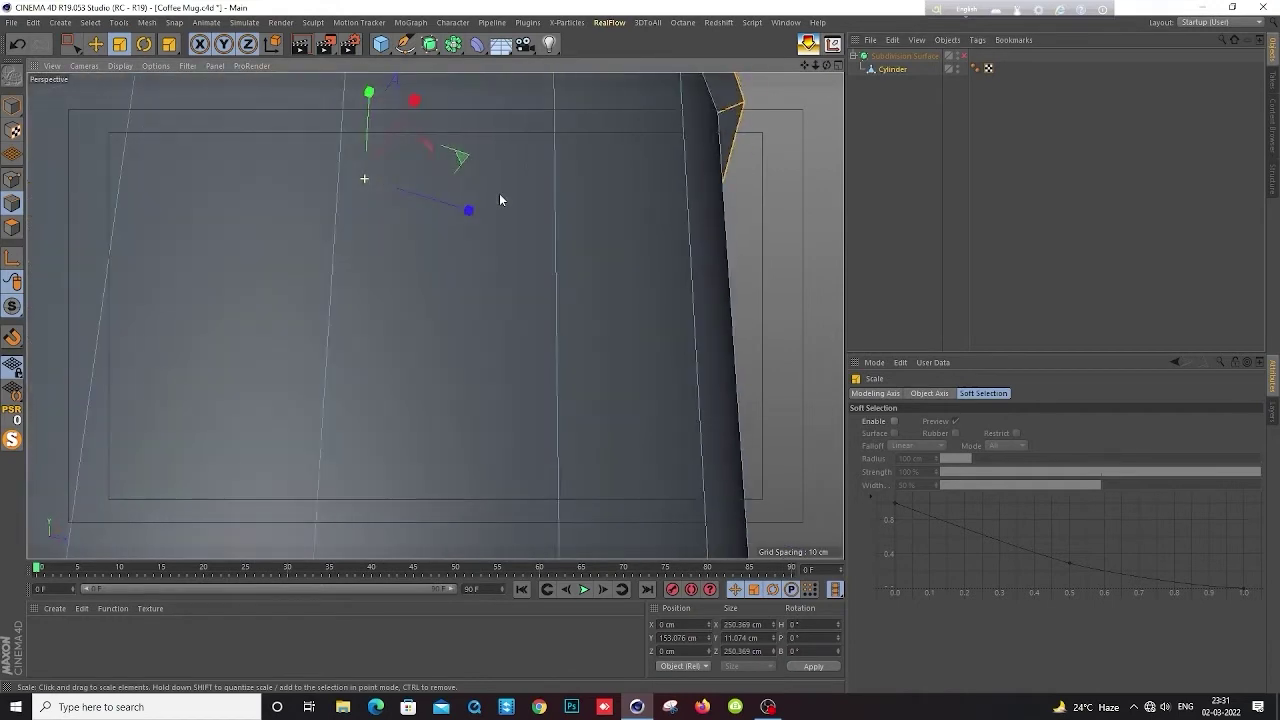
scroll(536, 460, "down", 3)
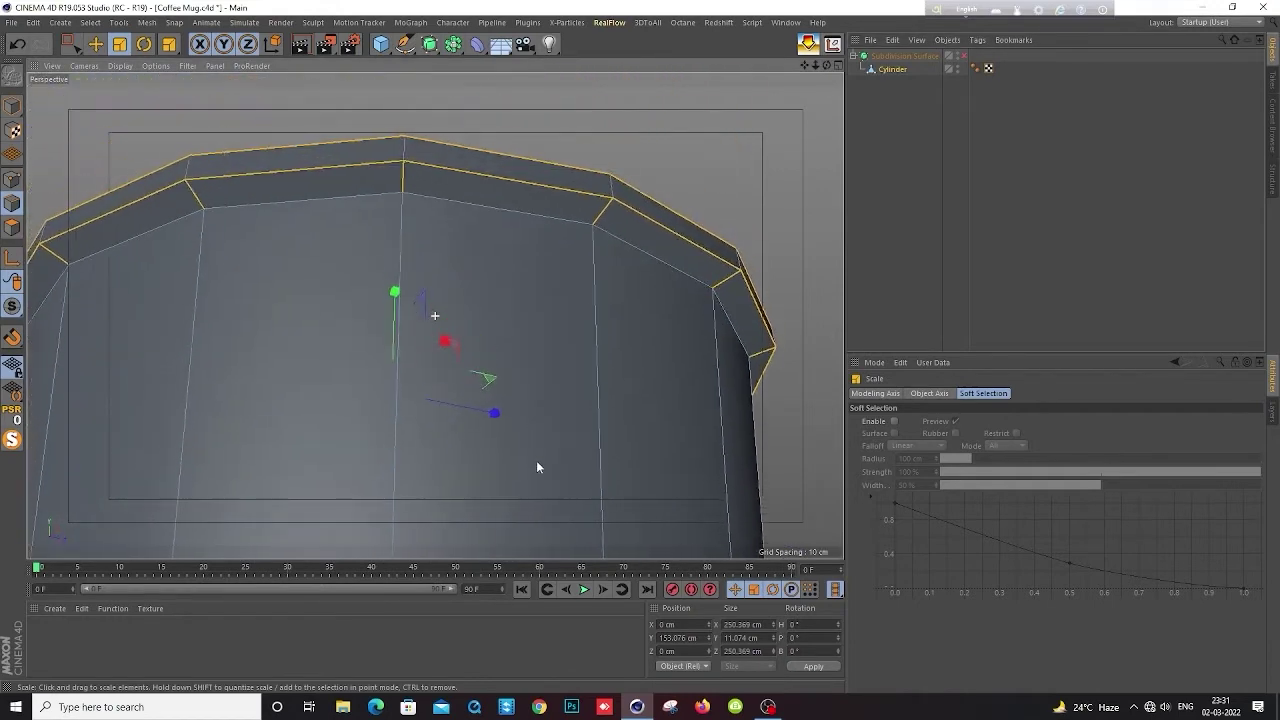
left_click(204, 250)
key("k")
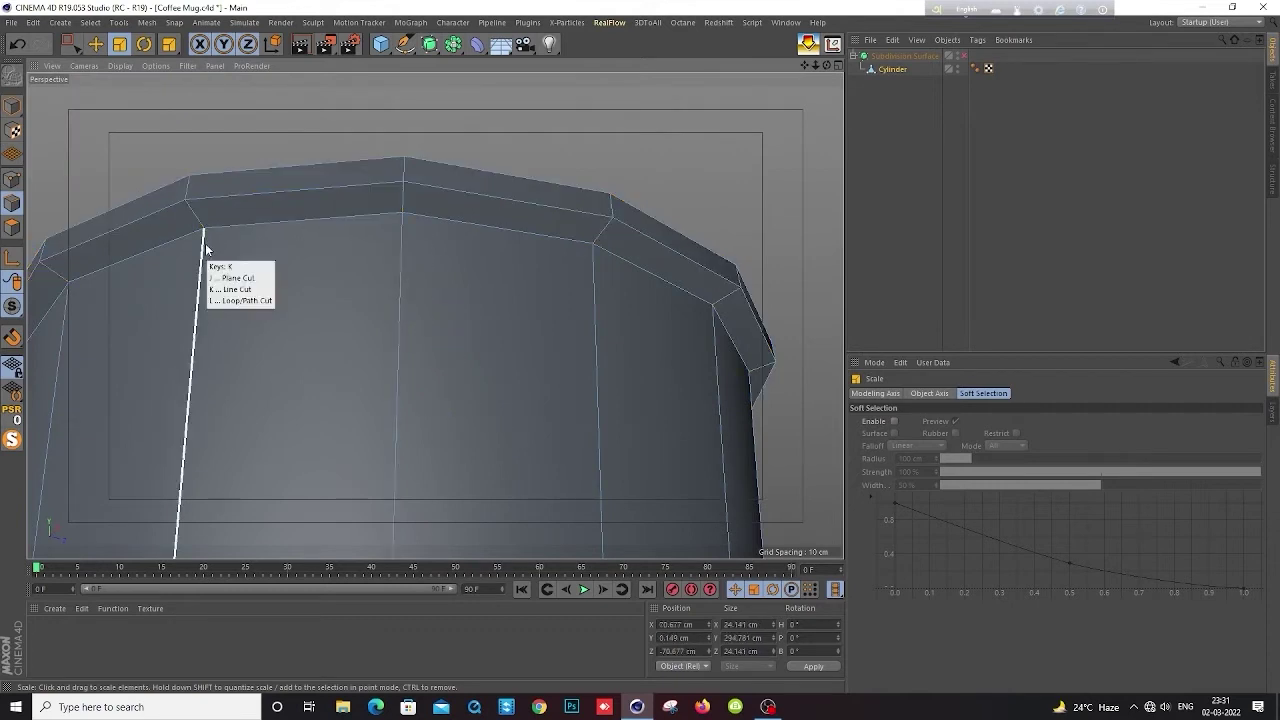
key("l")
left_click(205, 242)
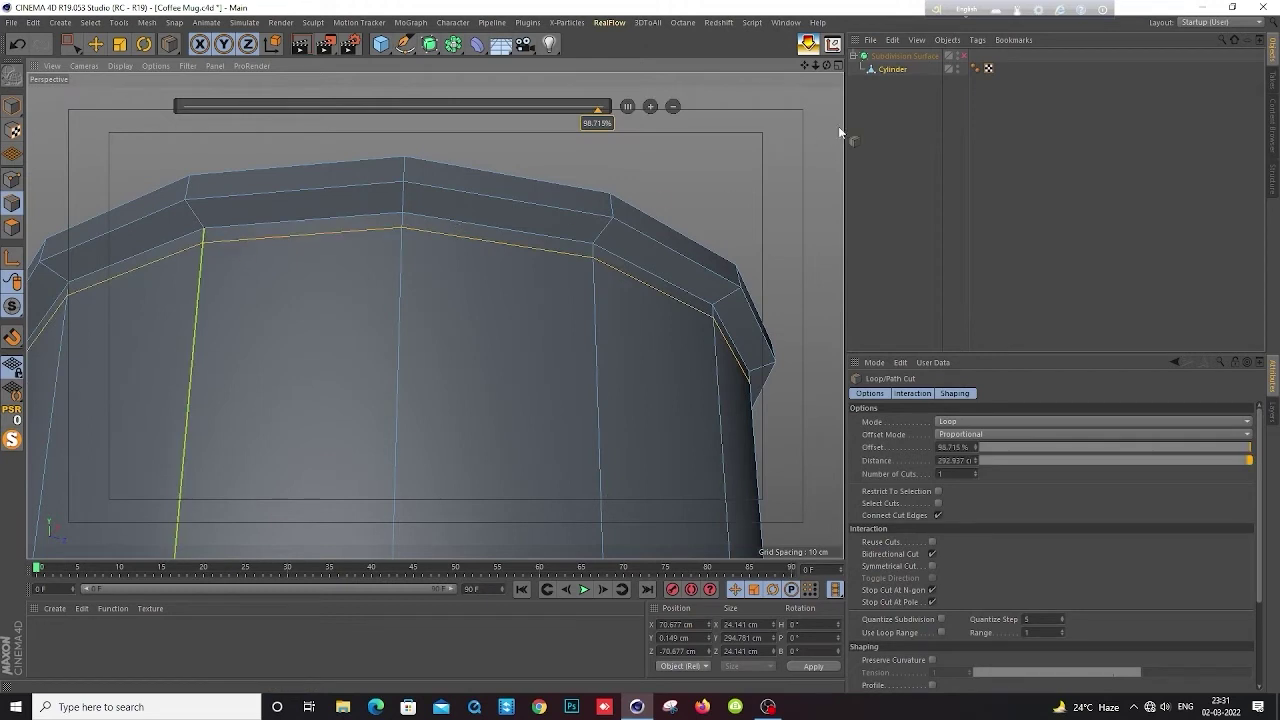
left_click(962, 57)
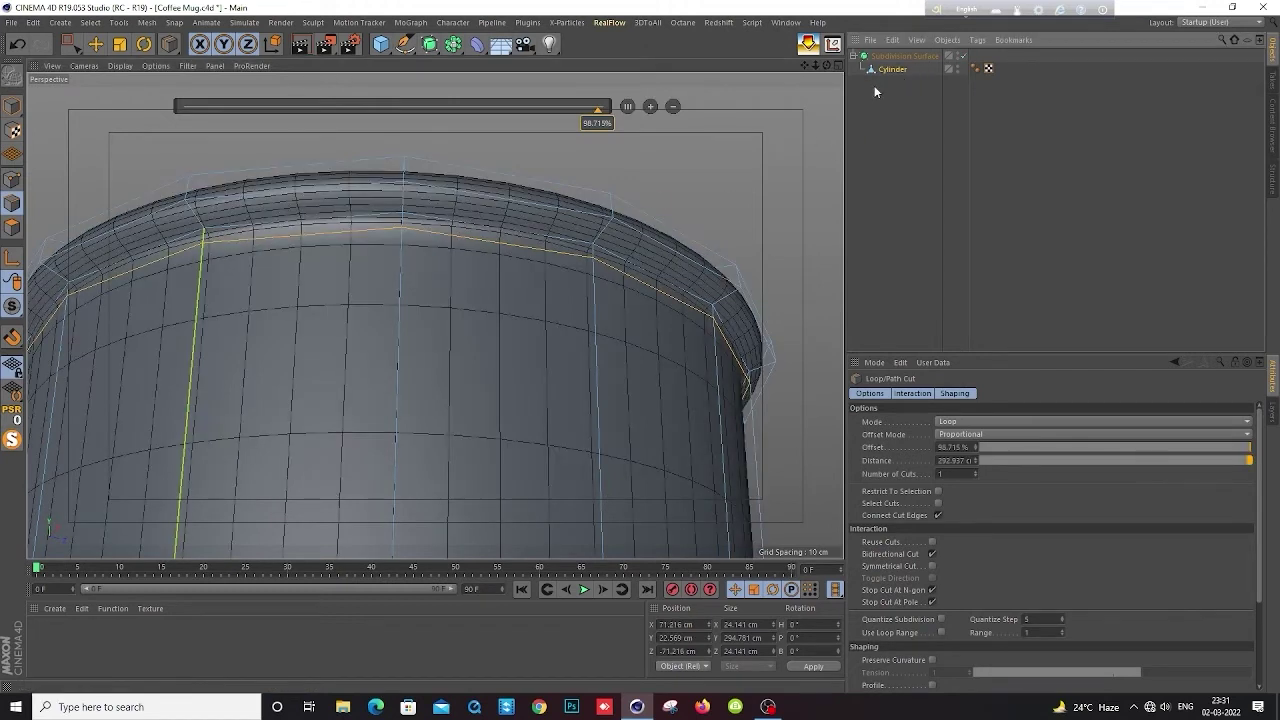
left_click(13, 106)
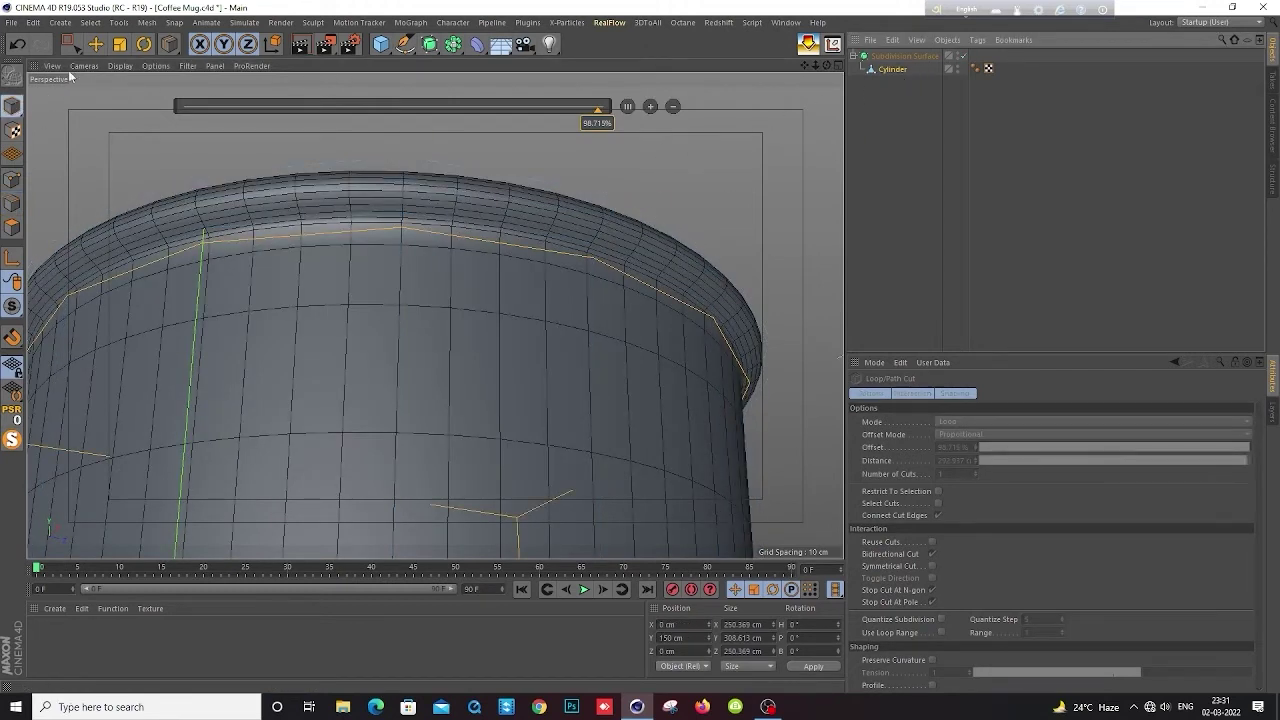
key("e")
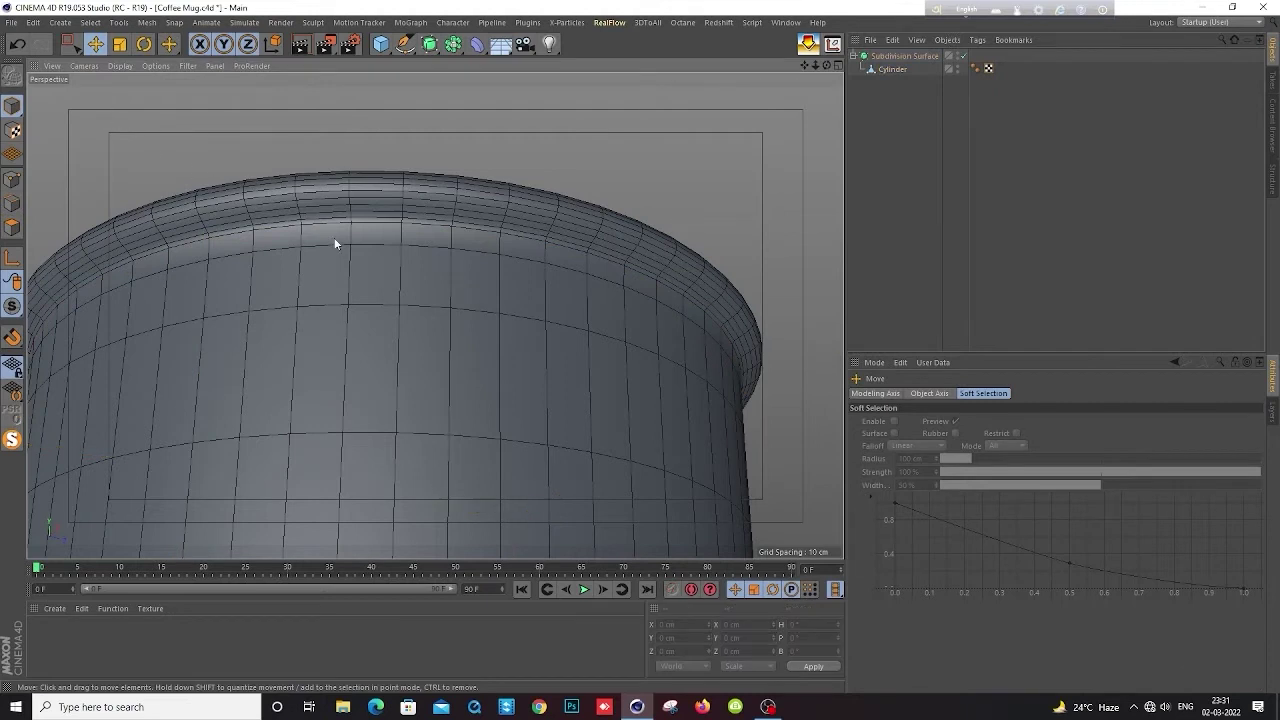
Show the simpler cage lines and orbit to inspect the smoothed rim from the side and above
key("n")
key("i")
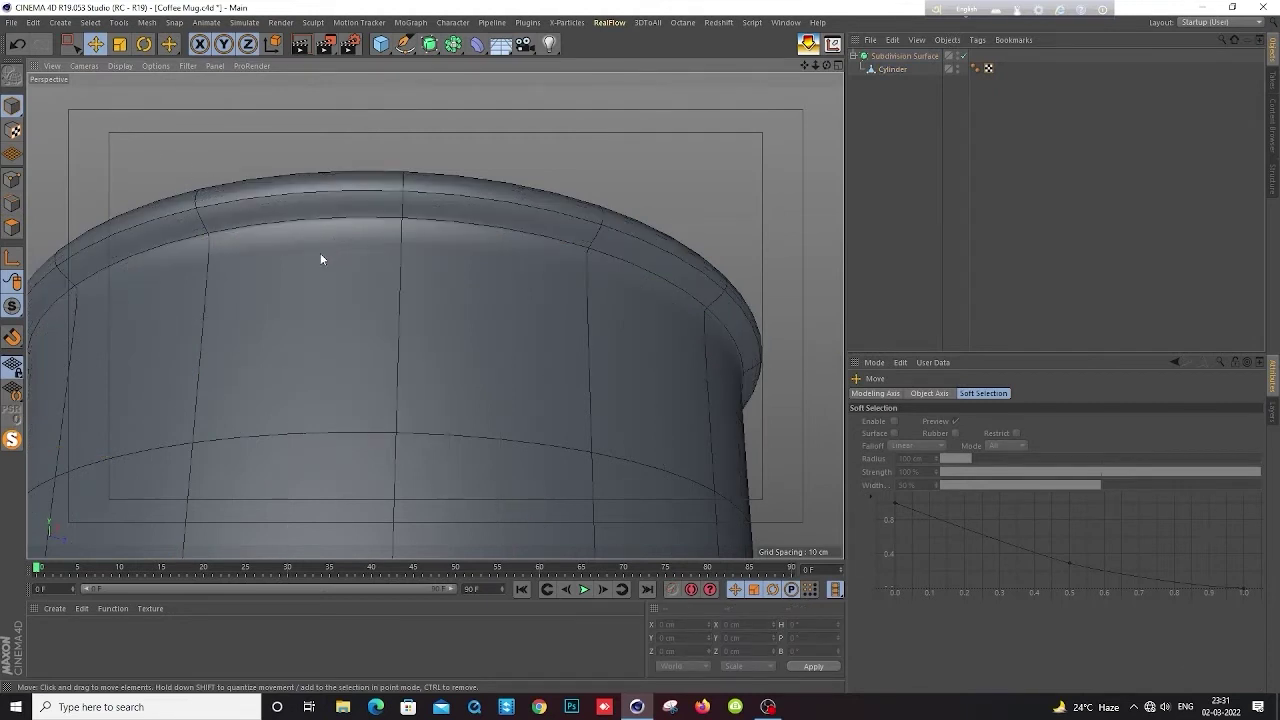
scroll(317, 265, "down", 2)
left_click_drag(323, 250, 357, 203, "alt")
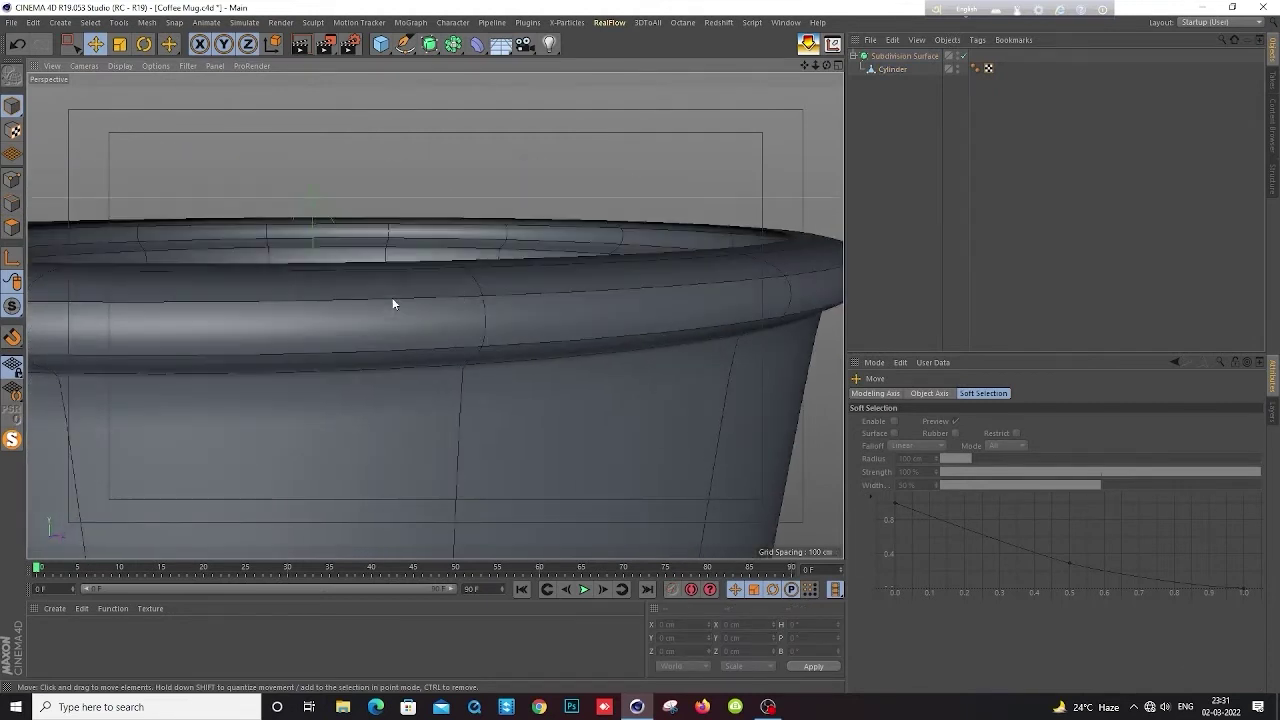
scroll(430, 306, "up", 3)
scroll(430, 307, "down", 2)
mouse_move(435, 306)
left_mouse_down("alt")
mouse_move(462, 236)
mouse_move(498, 344)
left_mouse_up("alt")
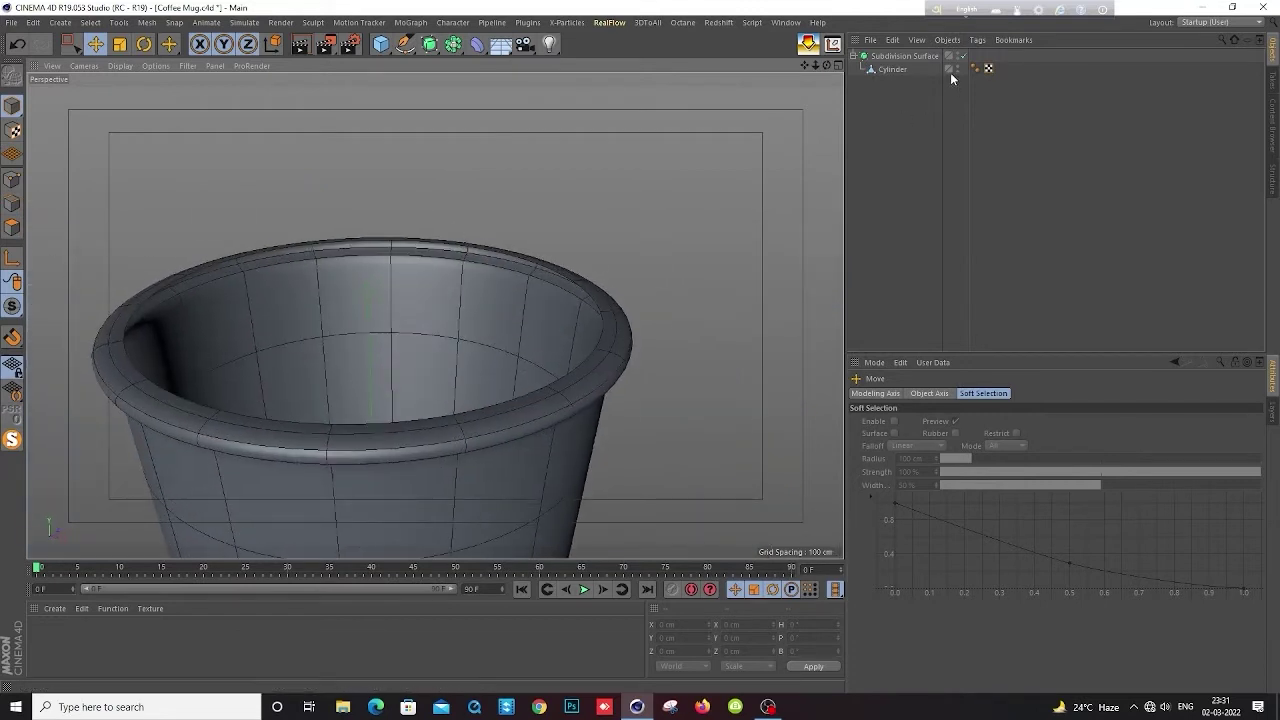
Disable Subdivision Surface smoothing and view the faceted rim cage from a low side angle
left_click(897, 56)
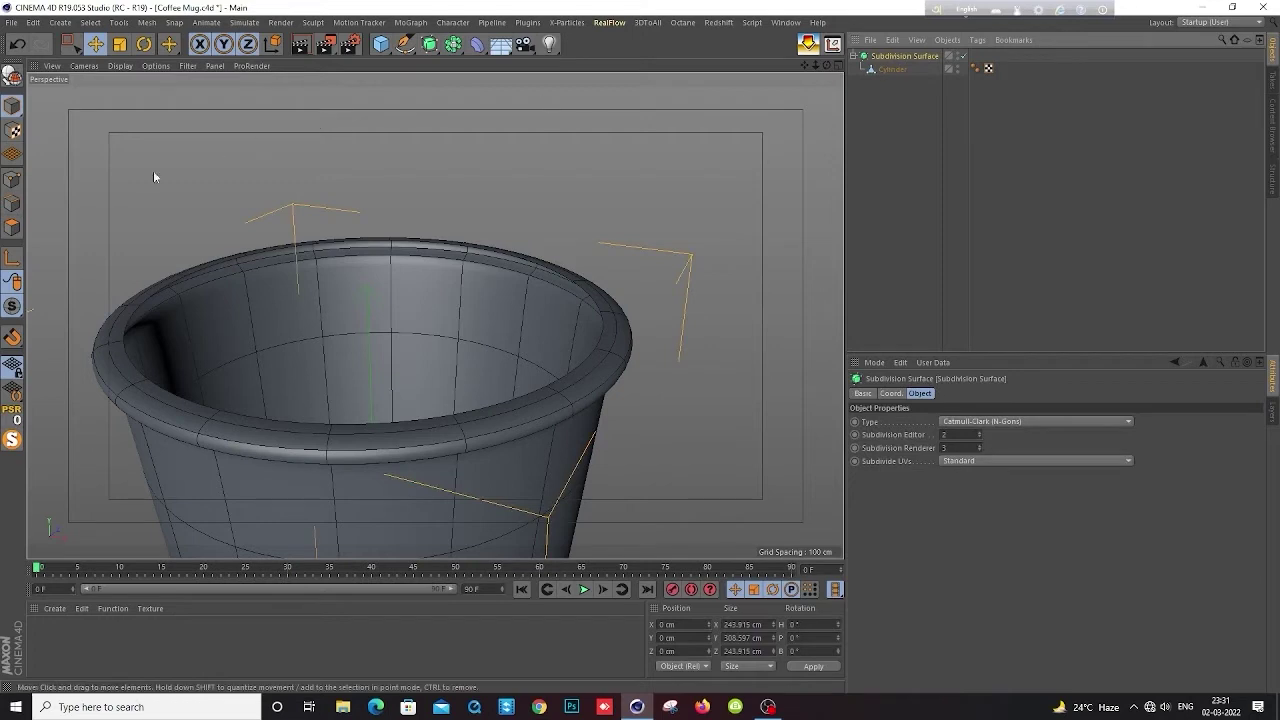
left_click(13, 228)
left_click(963, 56)
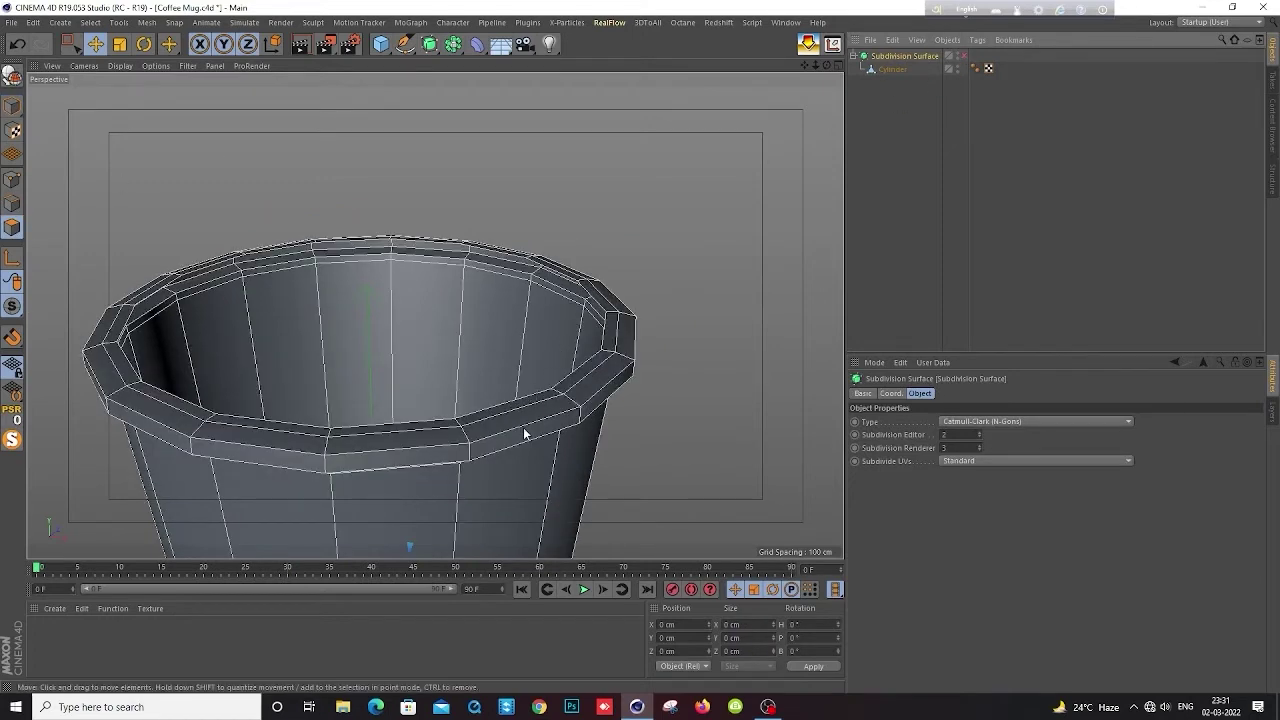
mouse_move(528, 443)
left_mouse_down("alt")
mouse_move(551, 377)
mouse_move(566, 371)
mouse_move(545, 283)
mouse_move(538, 340)
left_mouse_up("alt")
scroll(524, 277, "up", 3)
scroll(528, 281, "up", 3)
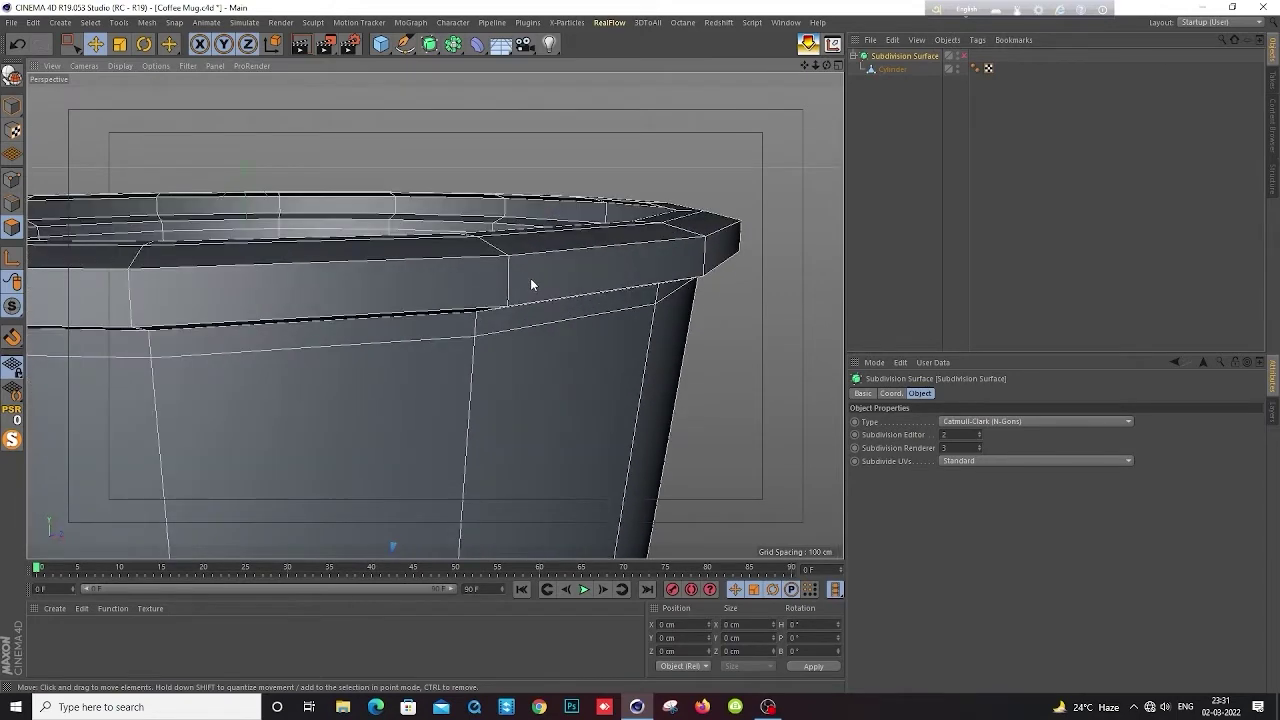
mouse_move(540, 297)
left_mouse_down("alt")
mouse_move(549, 306)
mouse_move(548, 267)
left_mouse_up("alt")
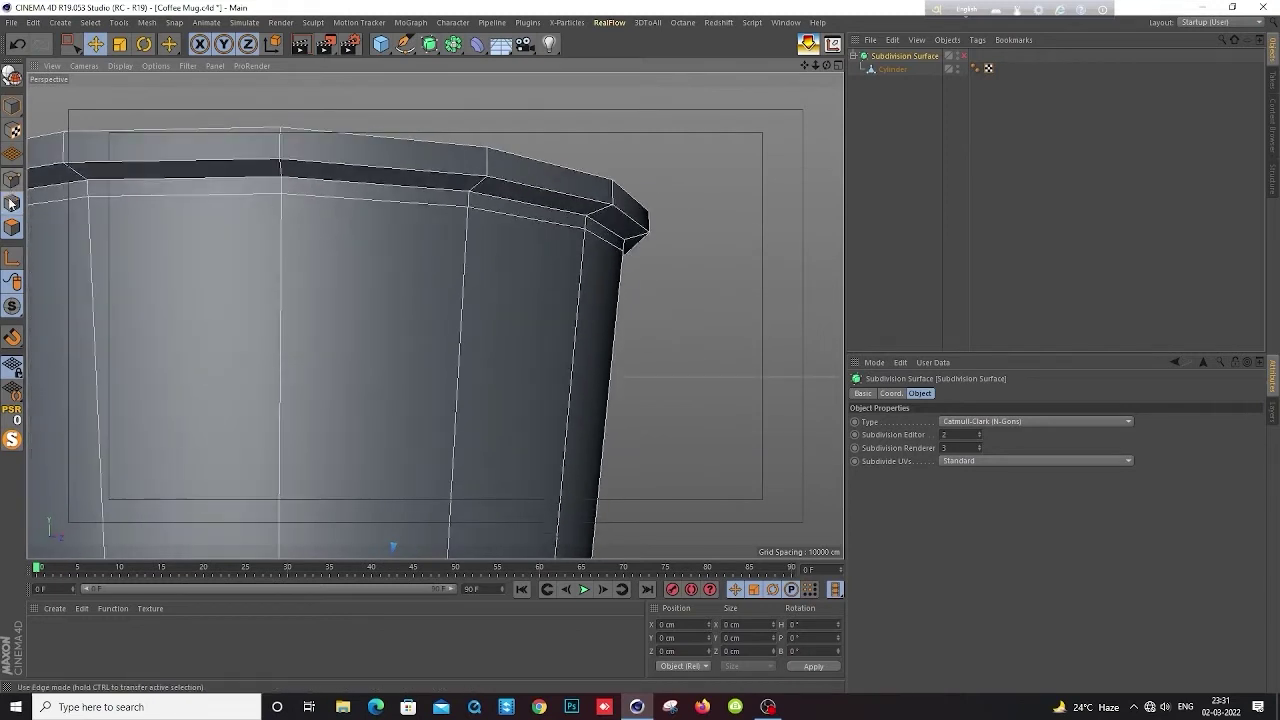
Bevel the Cylinder's rim edge loop to 0.87 cm with 1 subdivision
left_click(890, 69)
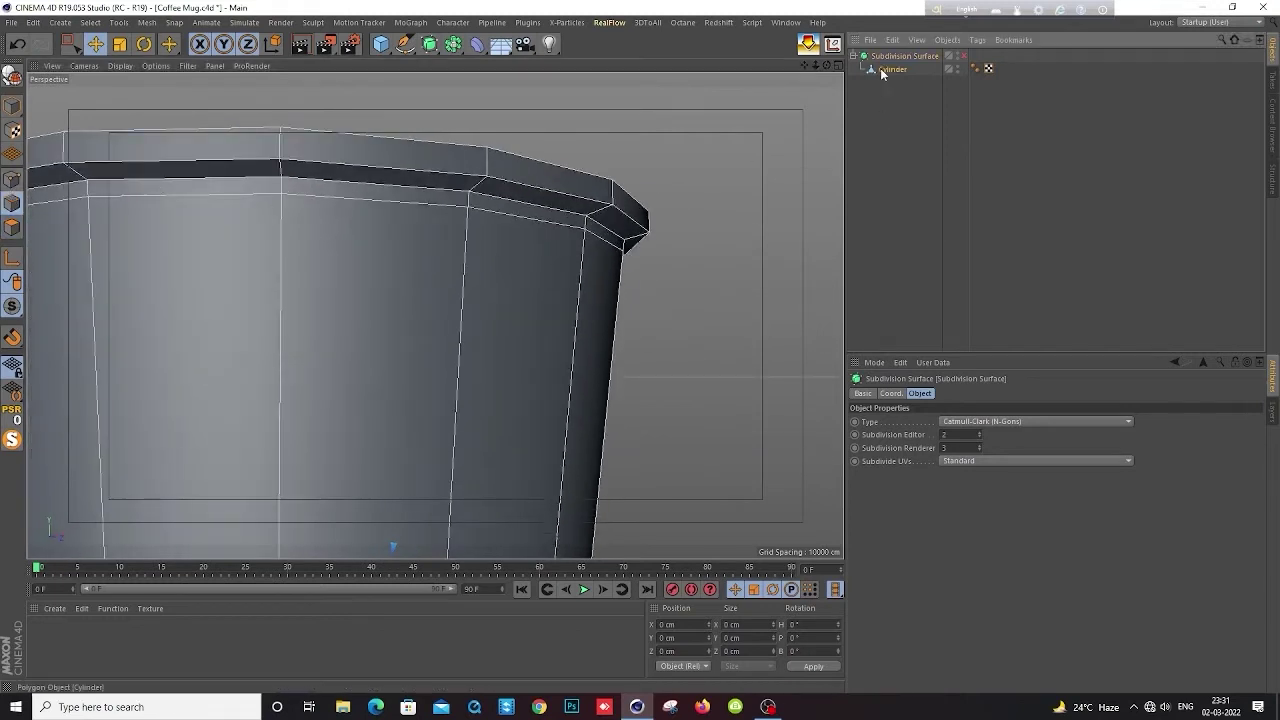
double_click(164, 181)
left_click_drag(222, 180, 265, 178, "alt")
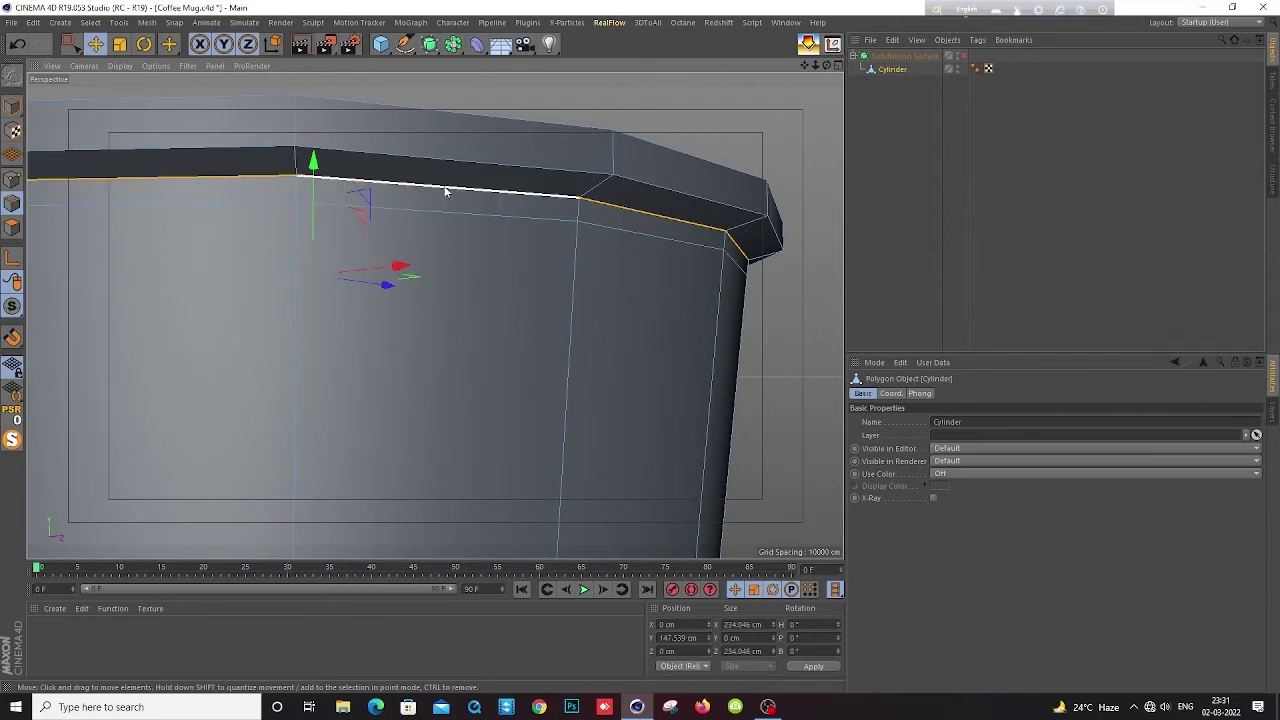
right_click(474, 243)
left_click(501, 533)
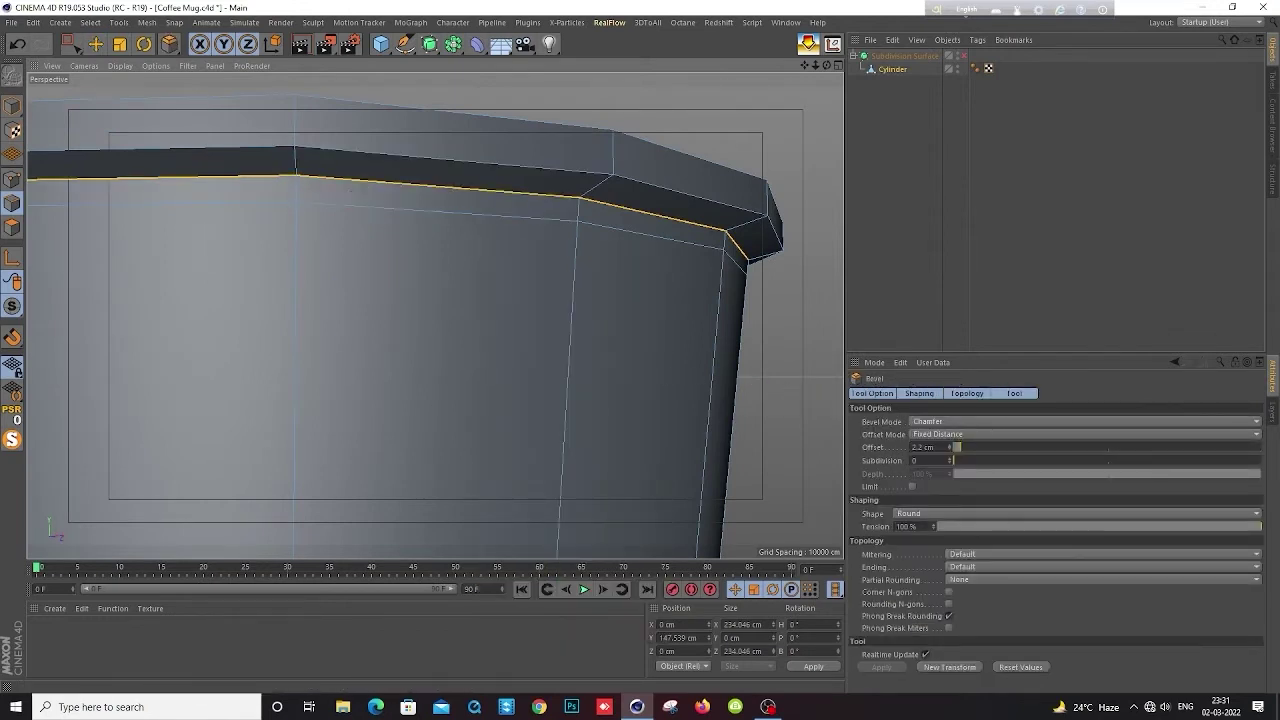
left_click_drag(480, 400, 555, 400)
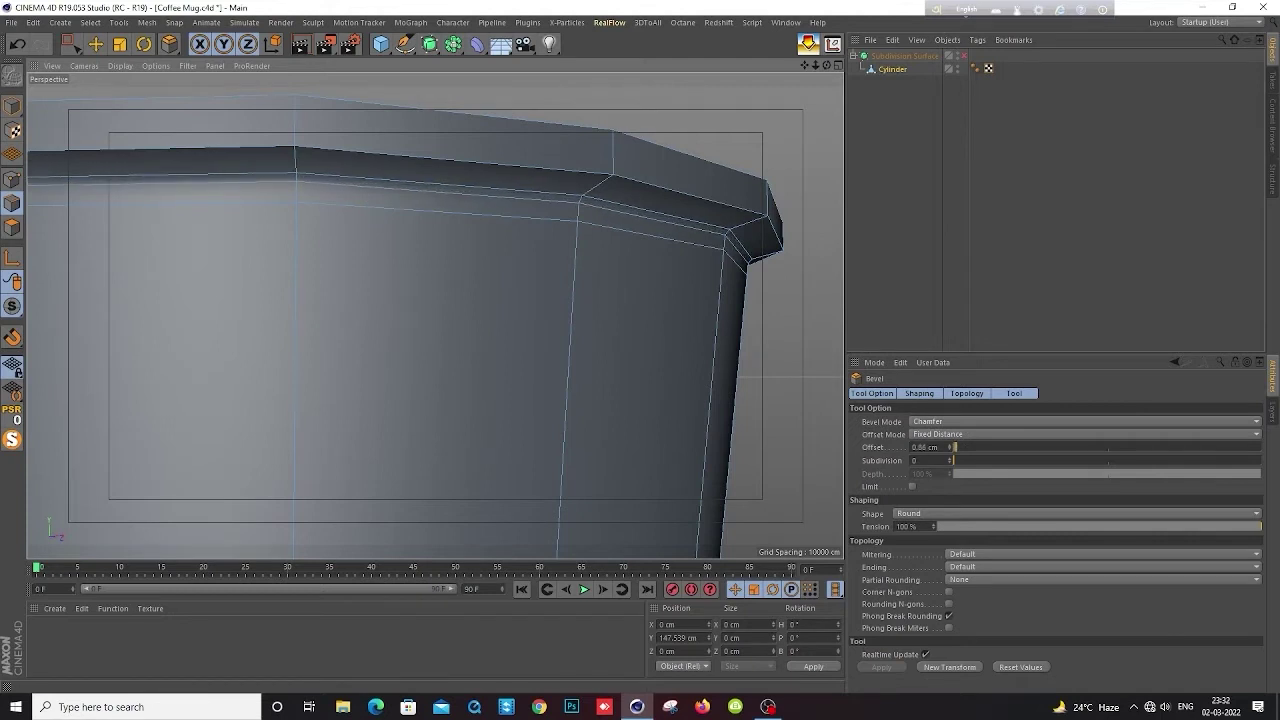
left_click(949, 458)
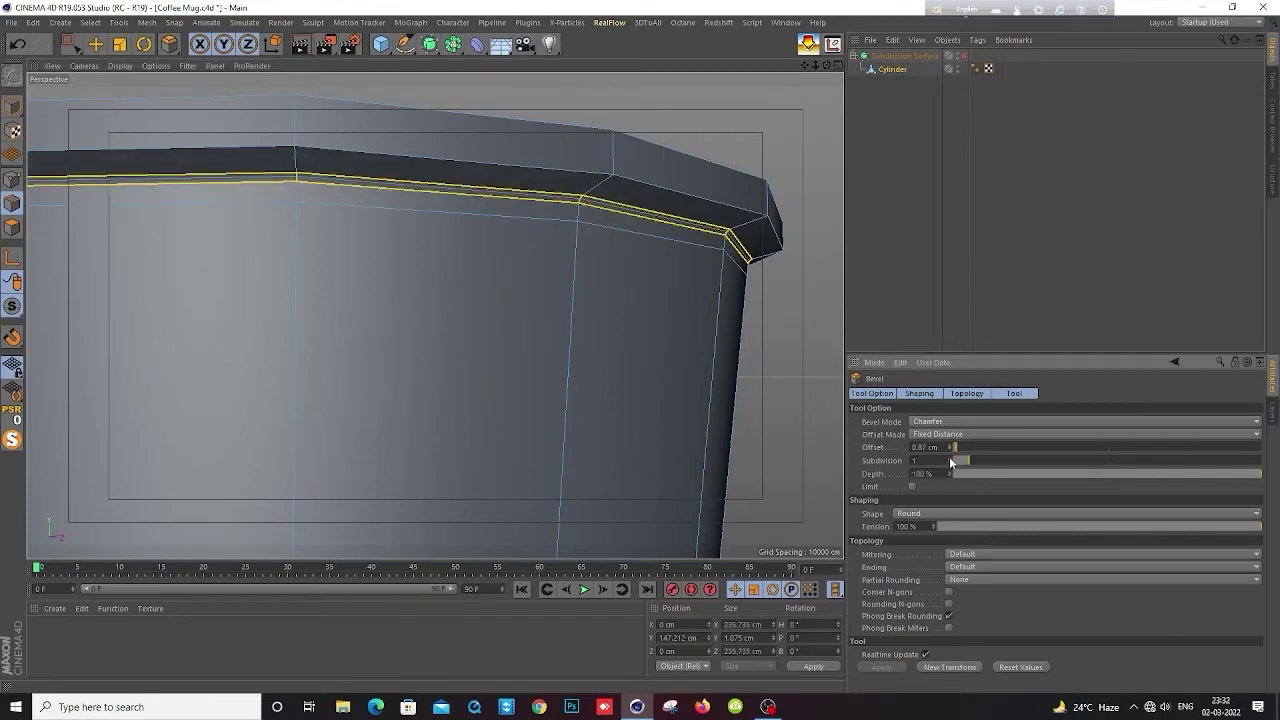
Bevel the rim's top and back edge loops, then turn Subdivision Surface smoothing back on
left_click(88, 50)
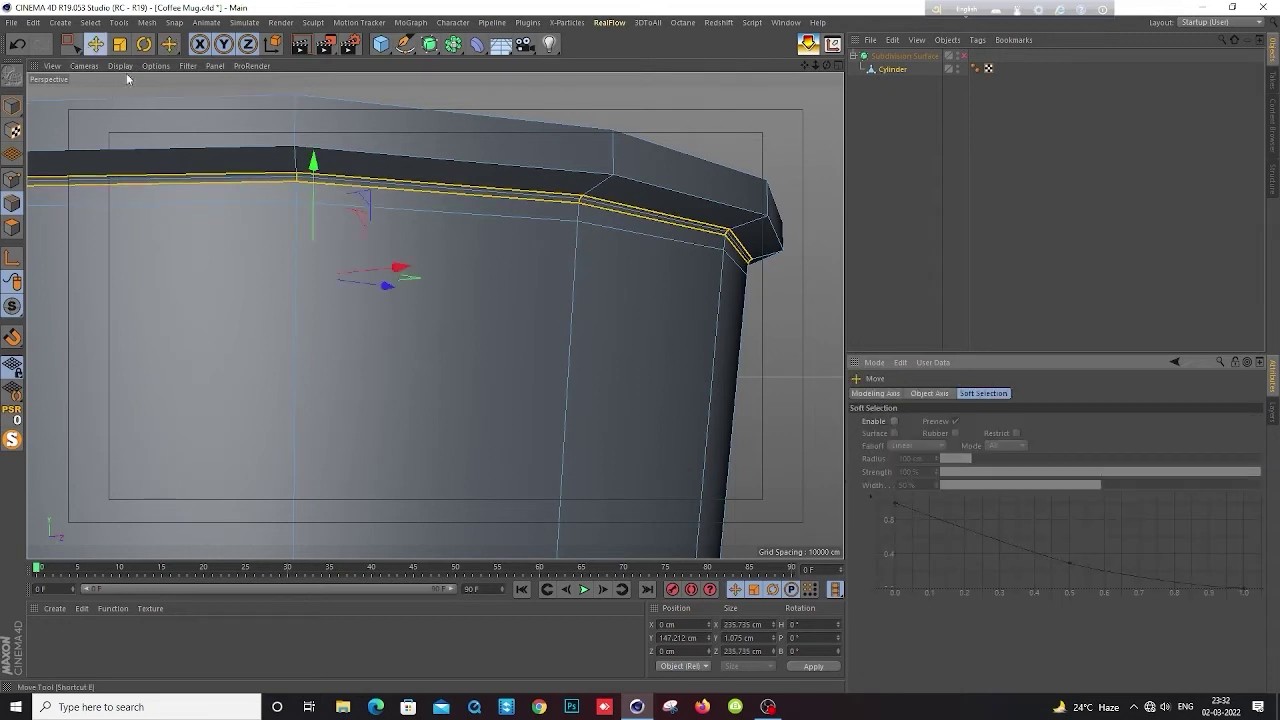
double_click(230, 150)
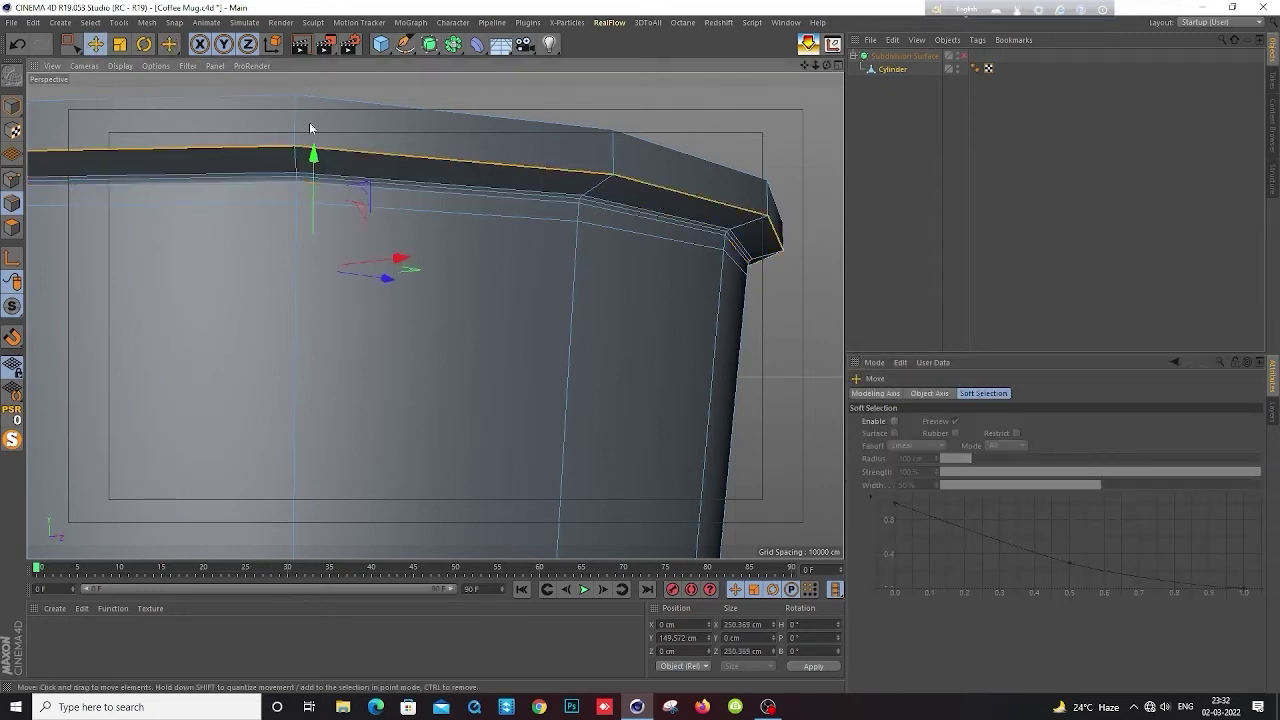
double_click(393, 104, "shift")
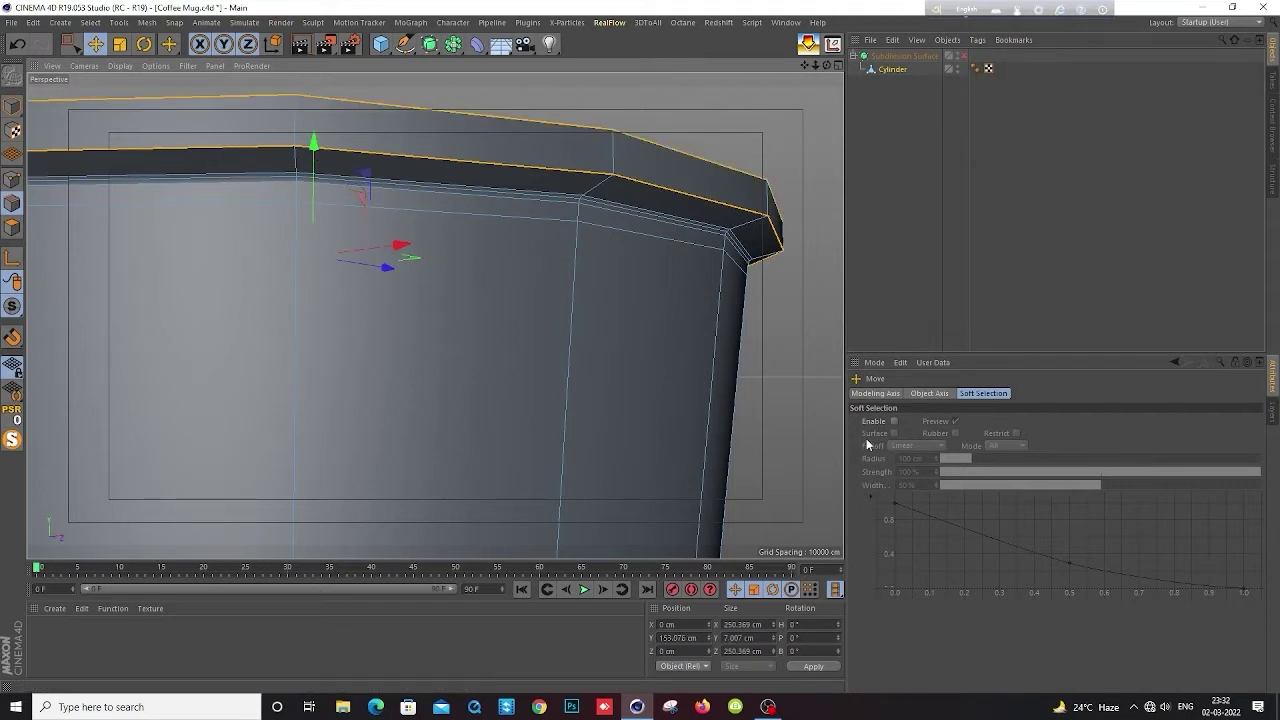
right_click(748, 158)
left_click(800, 448)
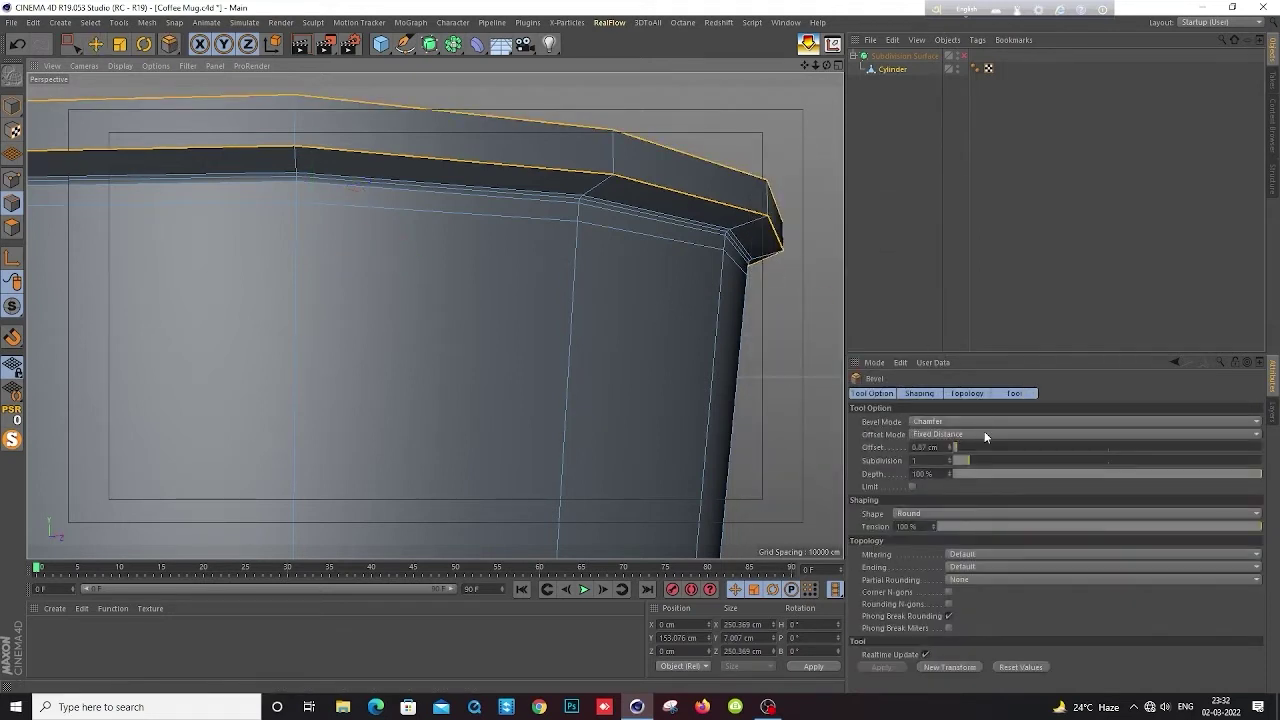
left_click(834, 509)
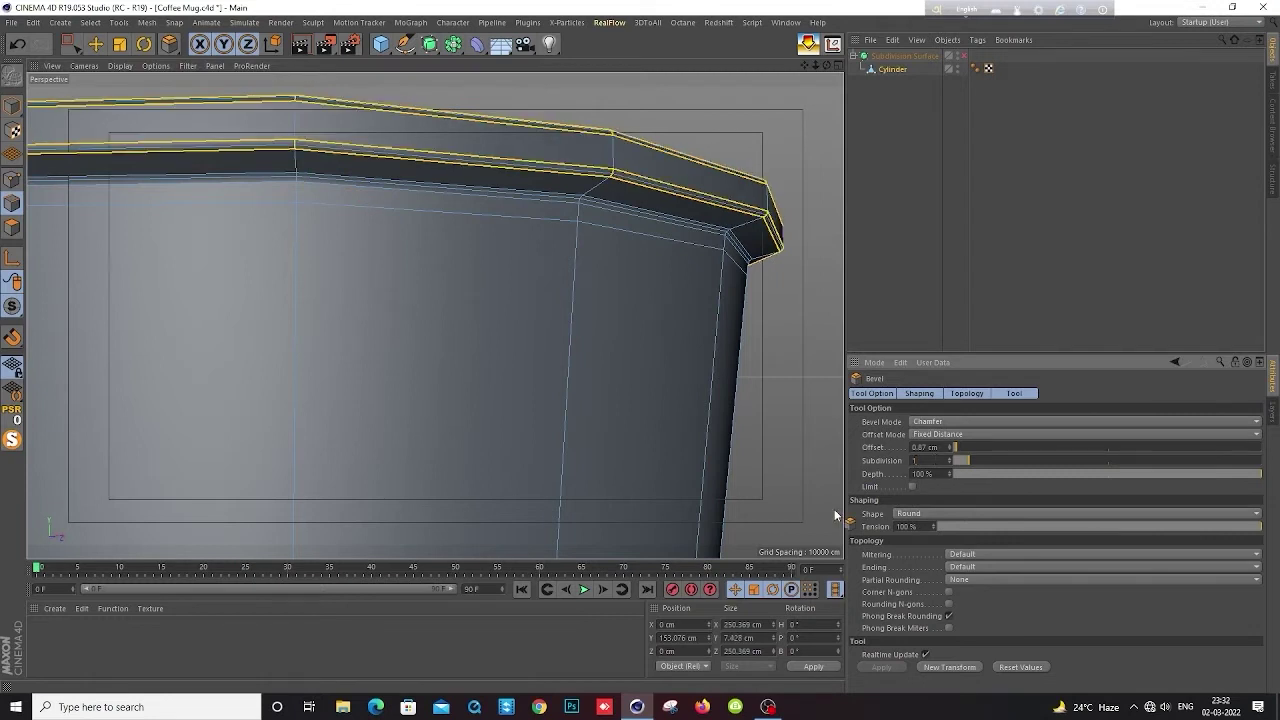
left_click(13, 106)
left_click(96, 44)
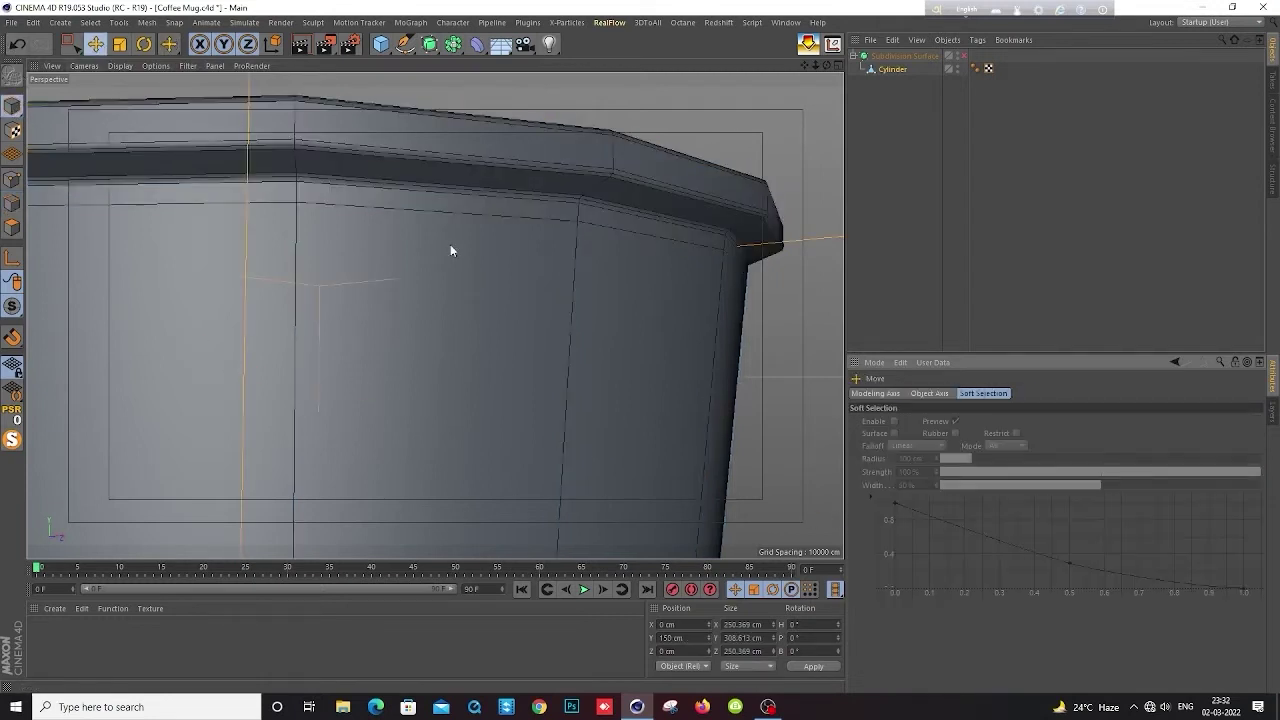
left_click(963, 56)
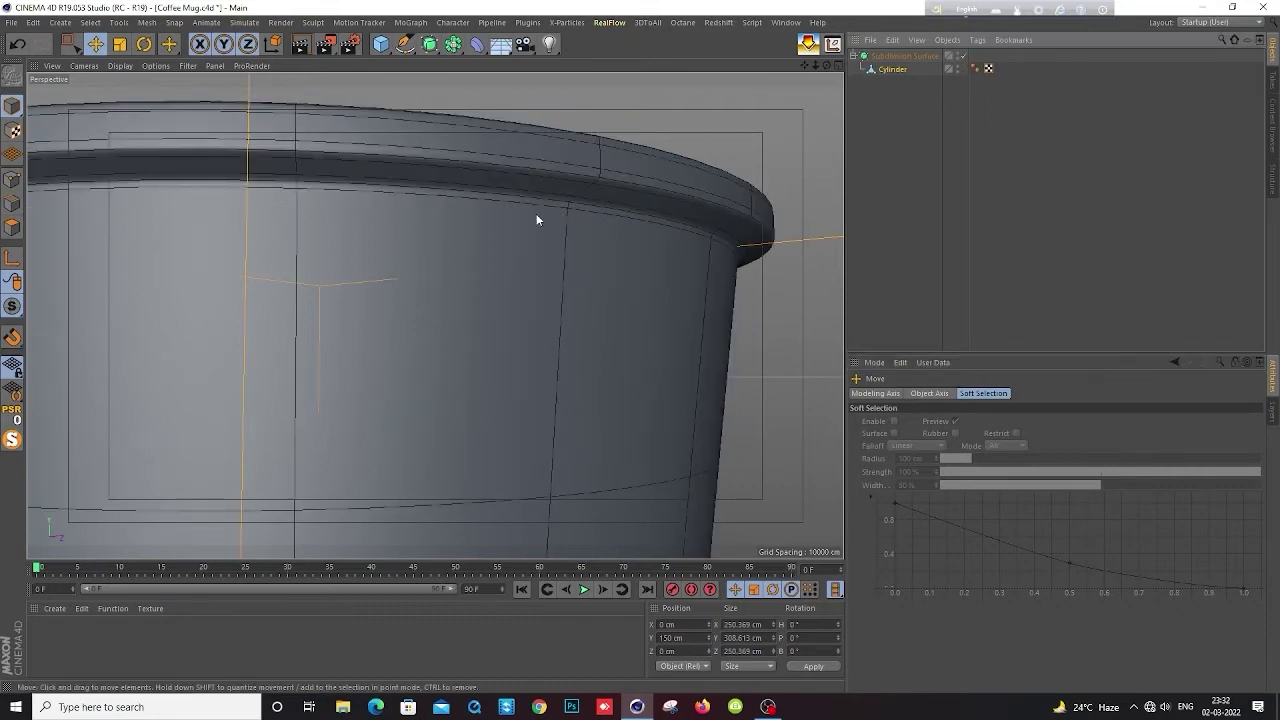
key("h")
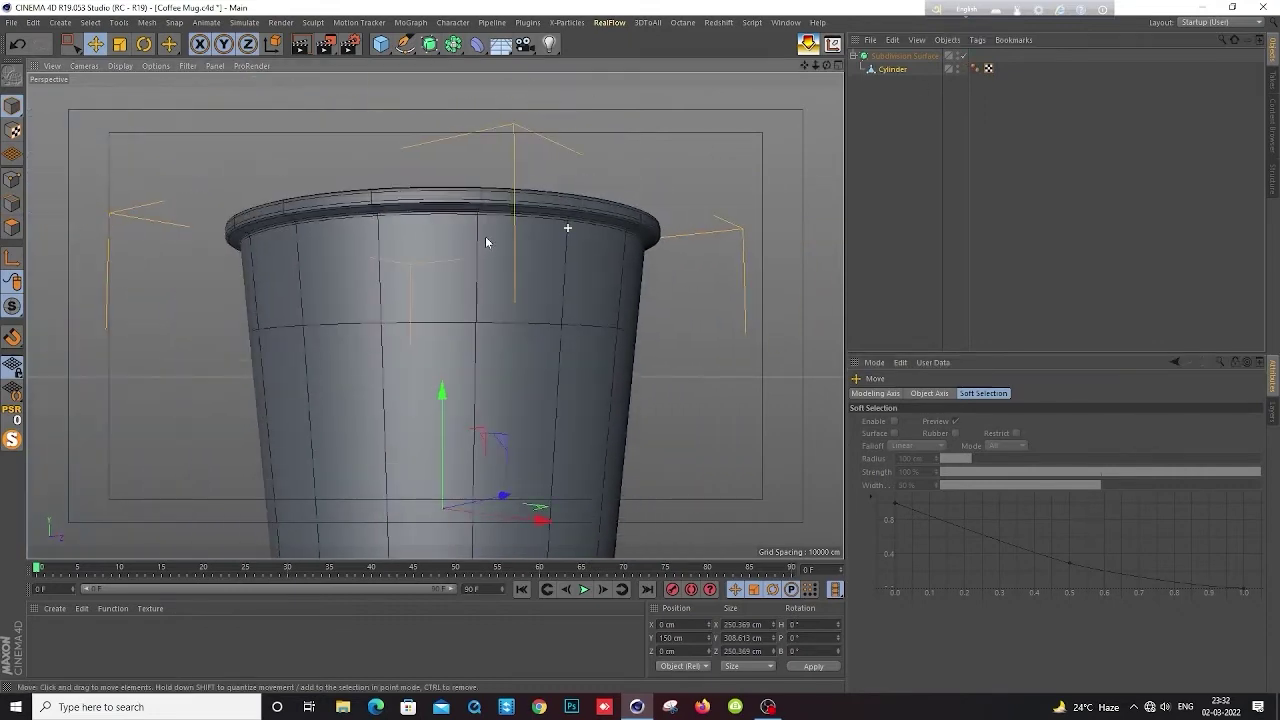
mouse_move(485, 236)
left_mouse_down("alt")
mouse_move(413, 352)
mouse_move(364, 328)
left_mouse_up("alt")
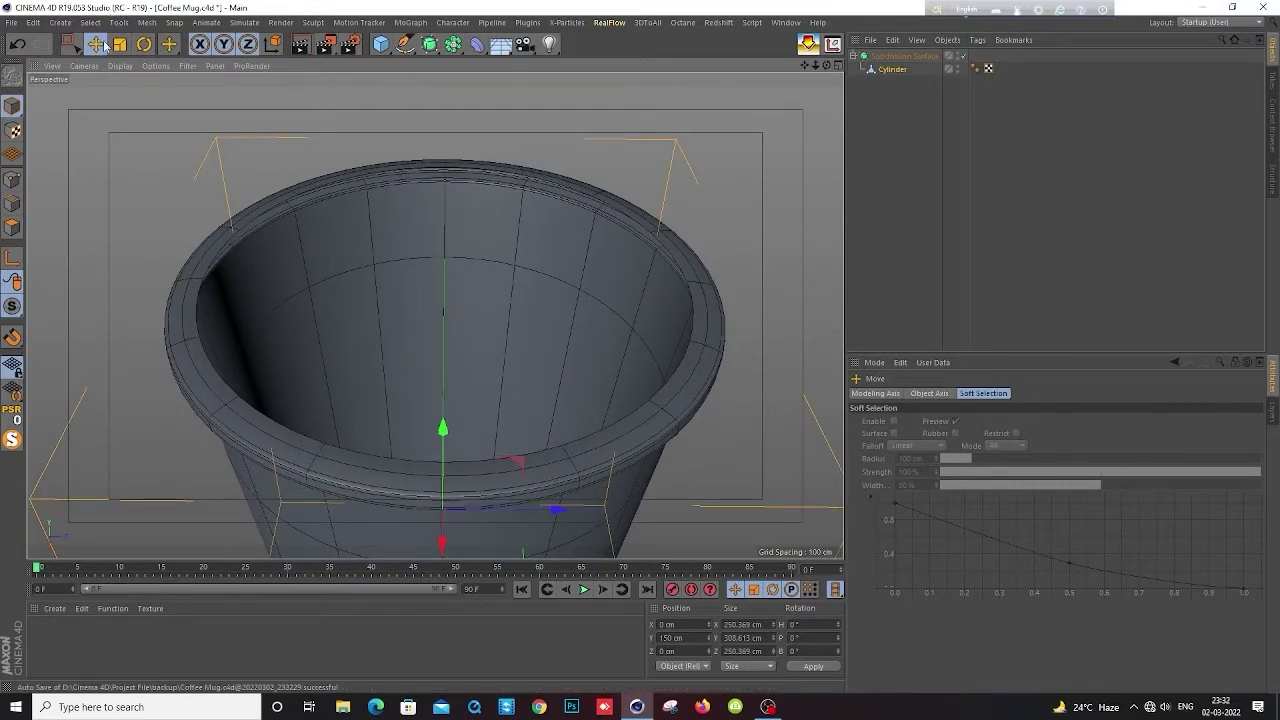
Turn off Subdivision Surface smoothing while in Edges mode
left_click(14, 203)
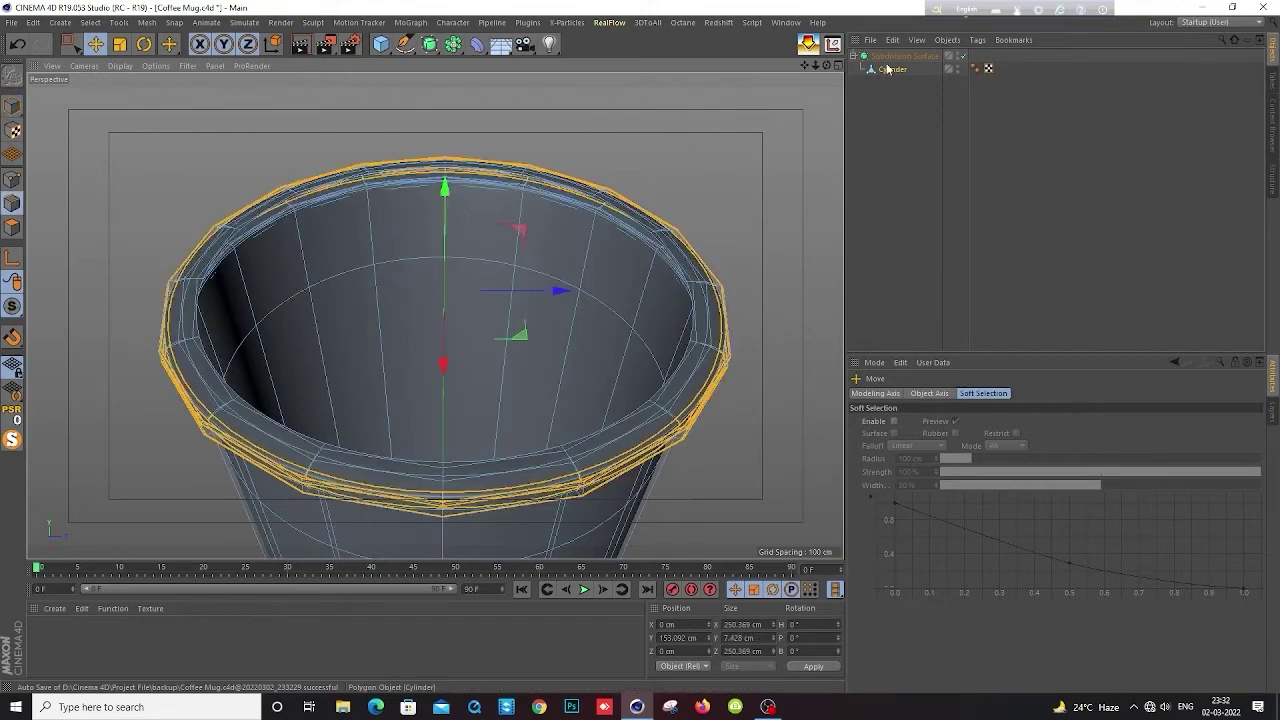
left_click(911, 96)
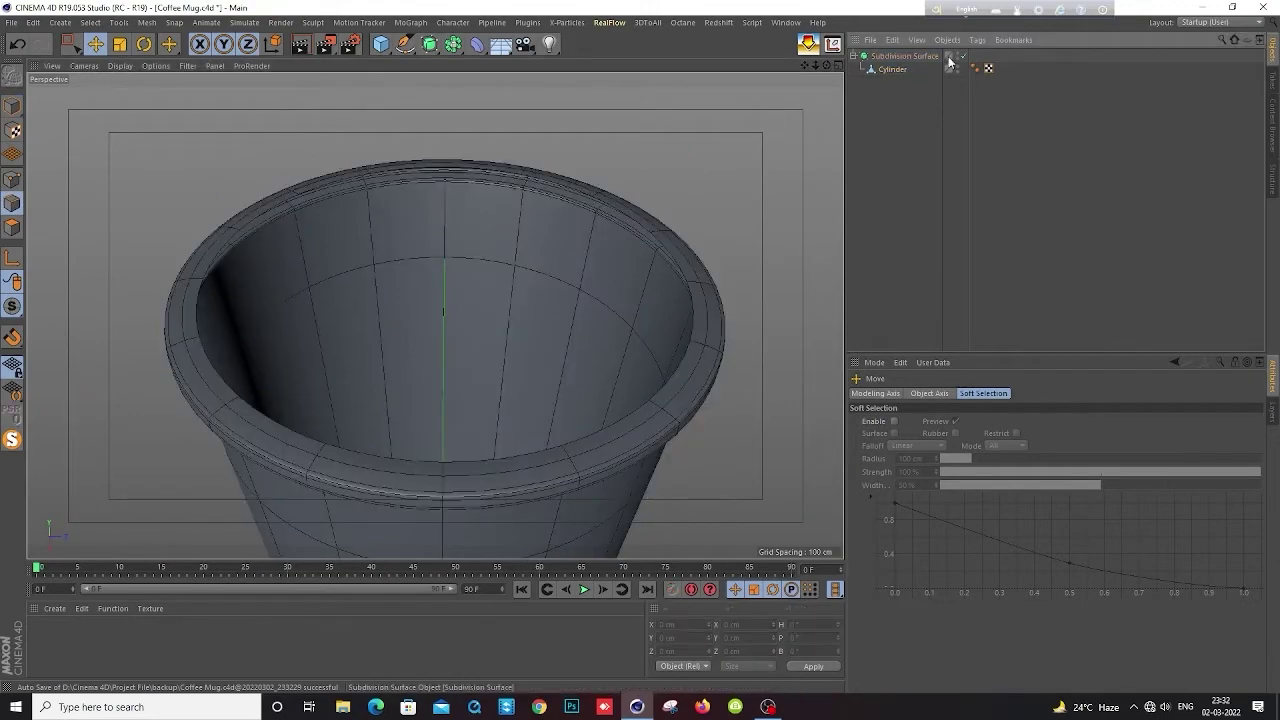
left_click(963, 56)
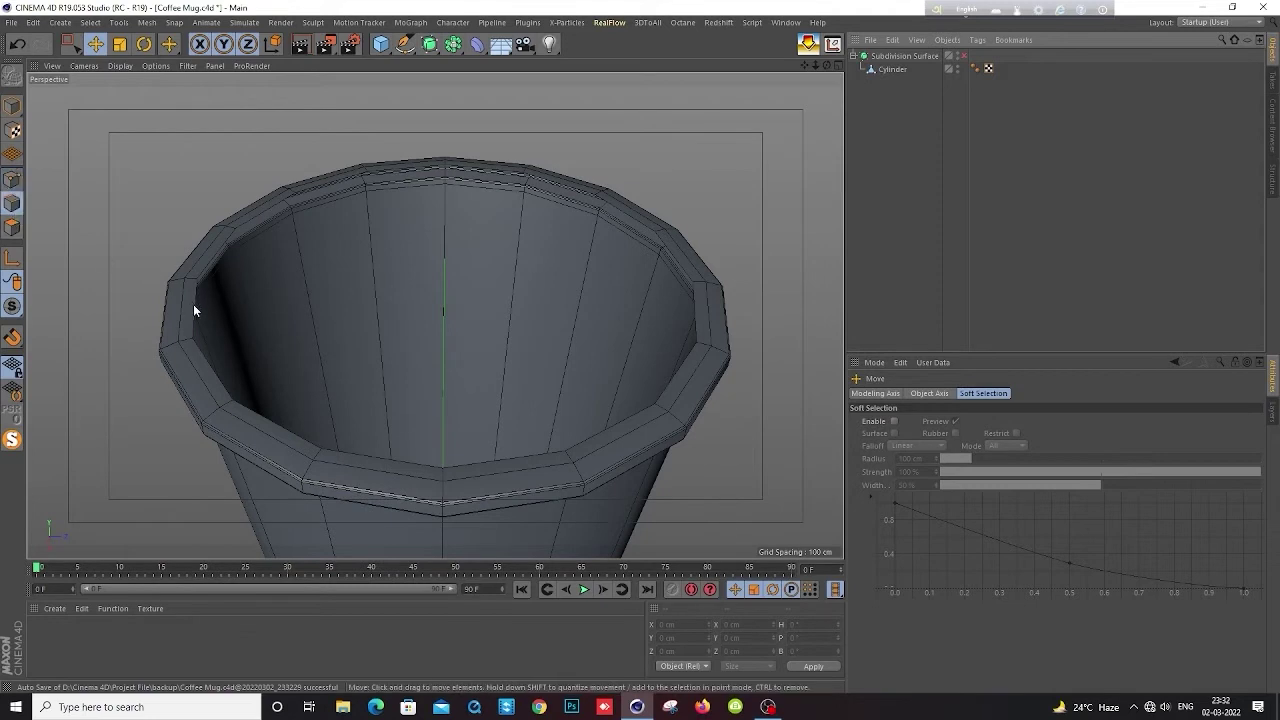
Scale the Cylinder's inner rim edge loop up about 102%, to roughly 227 cm across
left_click(878, 69)
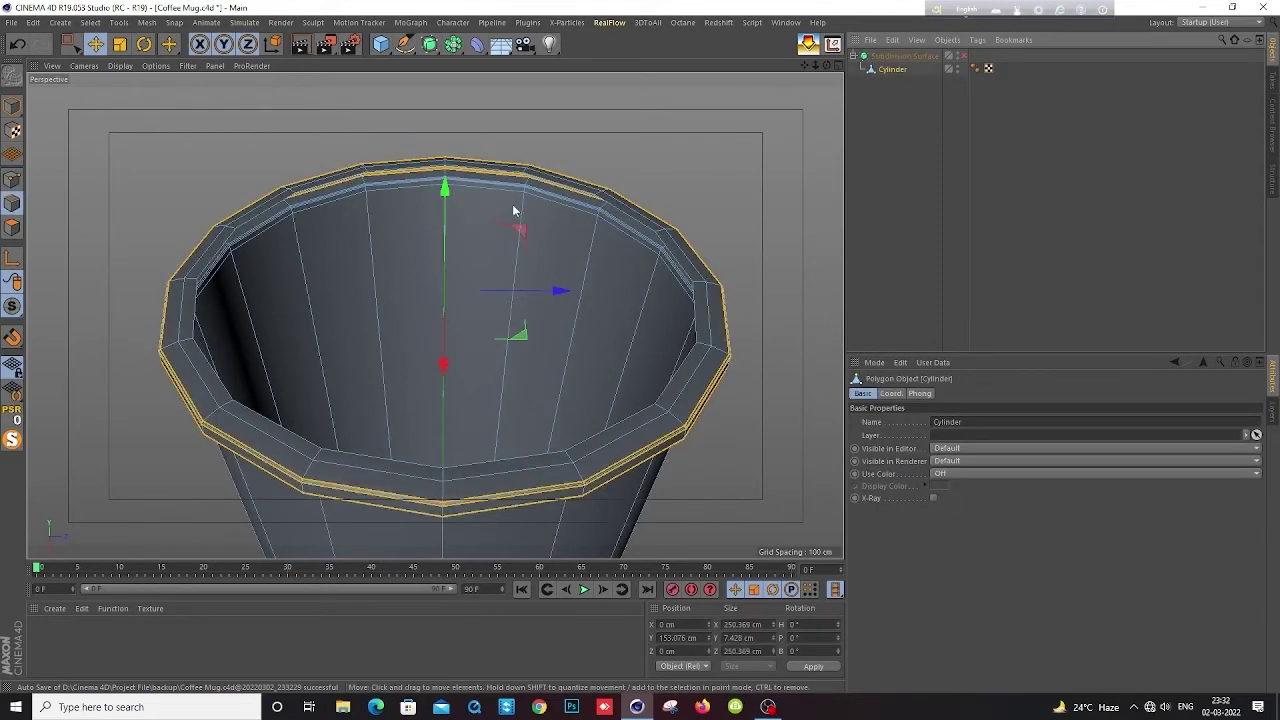
double_click(199, 300)
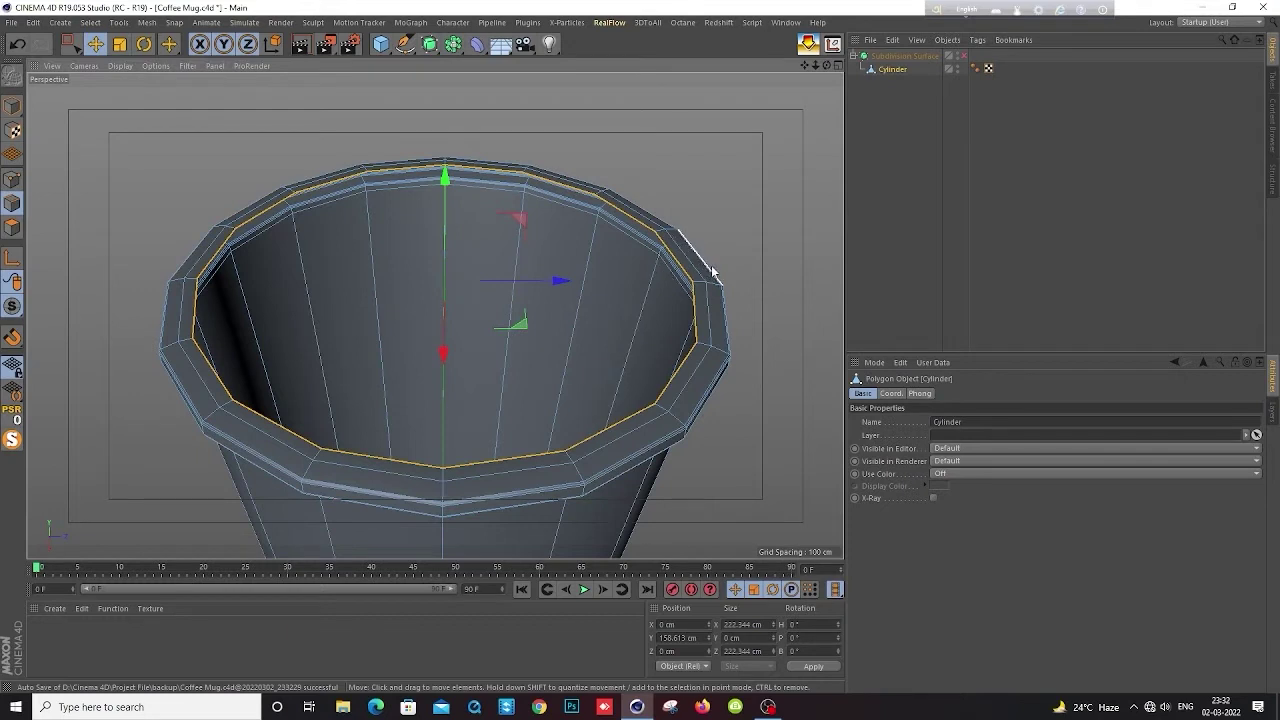
key("t")
left_click_drag(752, 251, 758, 252)
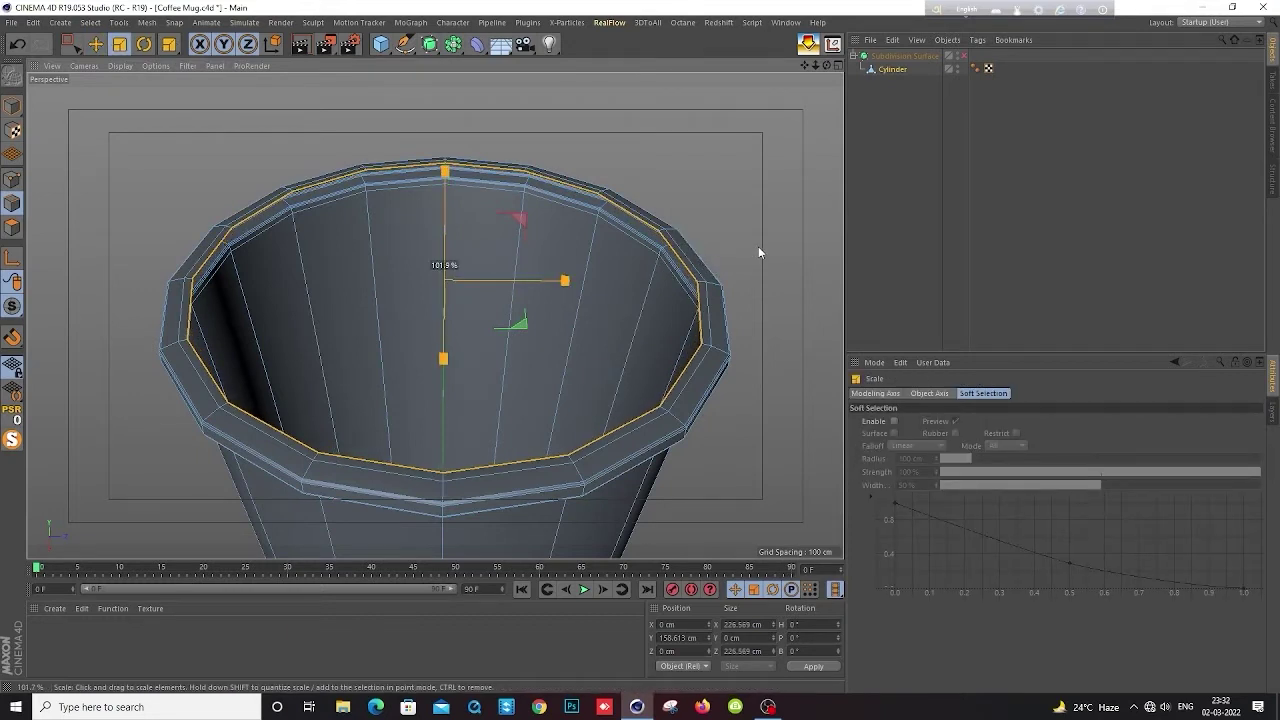
left_click_drag(758, 252, 758, 245)
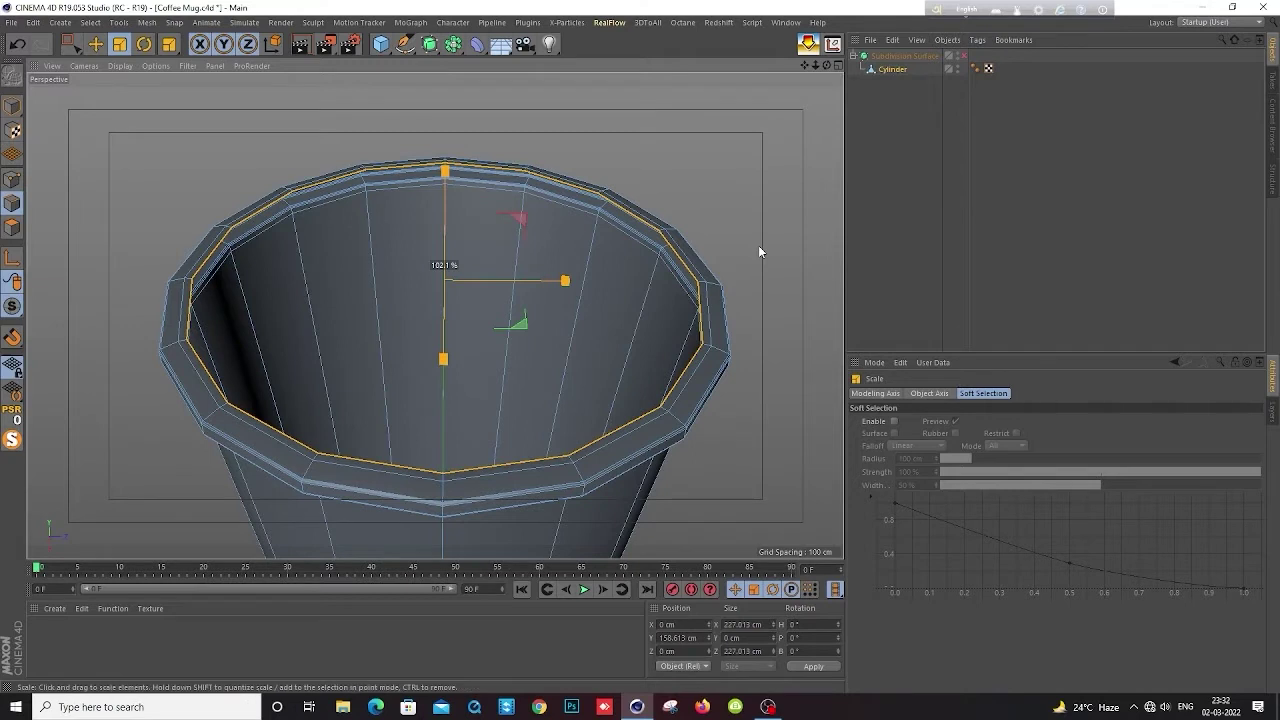
Maximize the Front view with the coffee-cup reference photo and zoom in on the rim
middle_click(527, 268)
middle_click(672, 354)
scroll(529, 157, "up", 2)
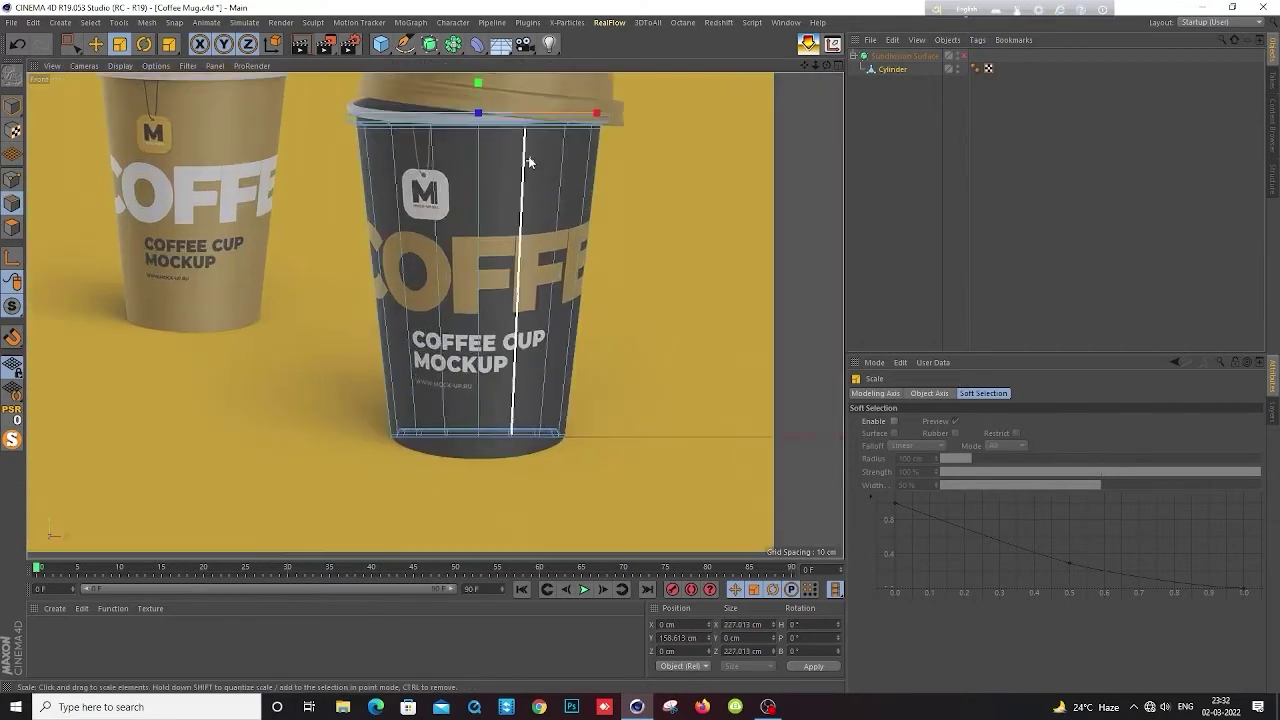
scroll(529, 157, "up", 2)
scroll(529, 157, "up", 2)
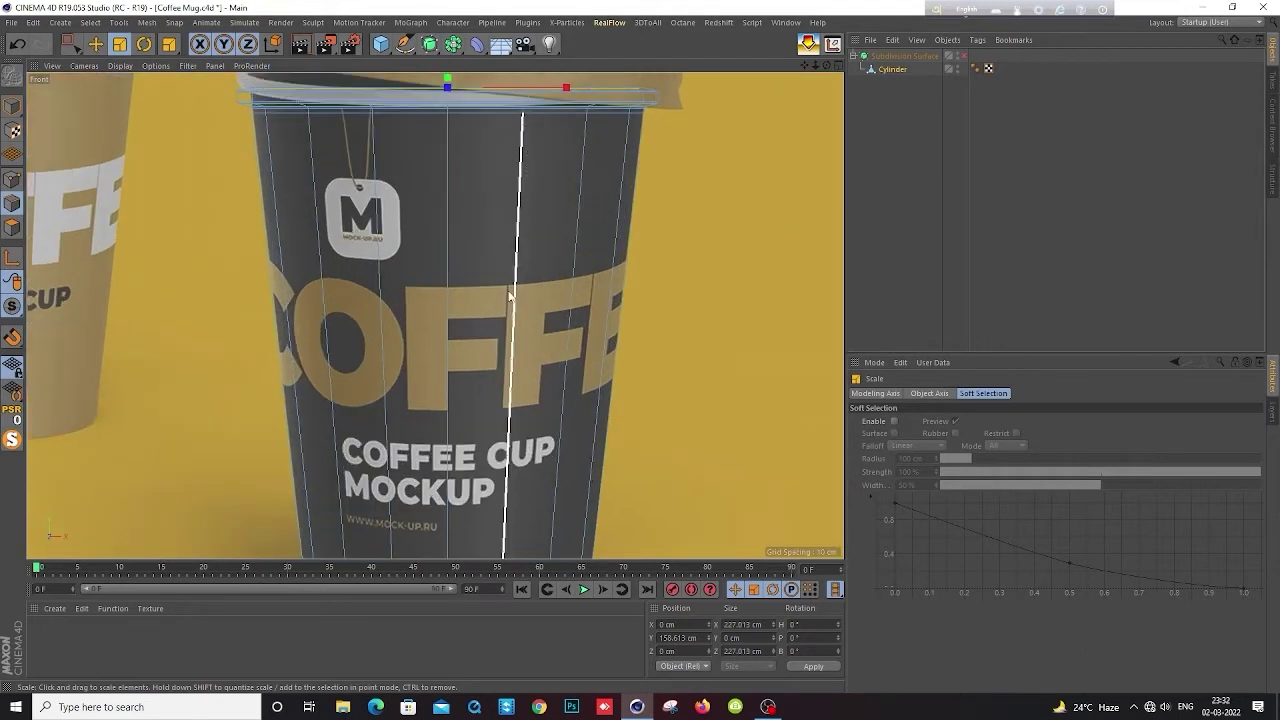
scroll(500, 267, "up", 2)
scroll(447, 192, "up", 1)
scroll(447, 192, "up", 2)
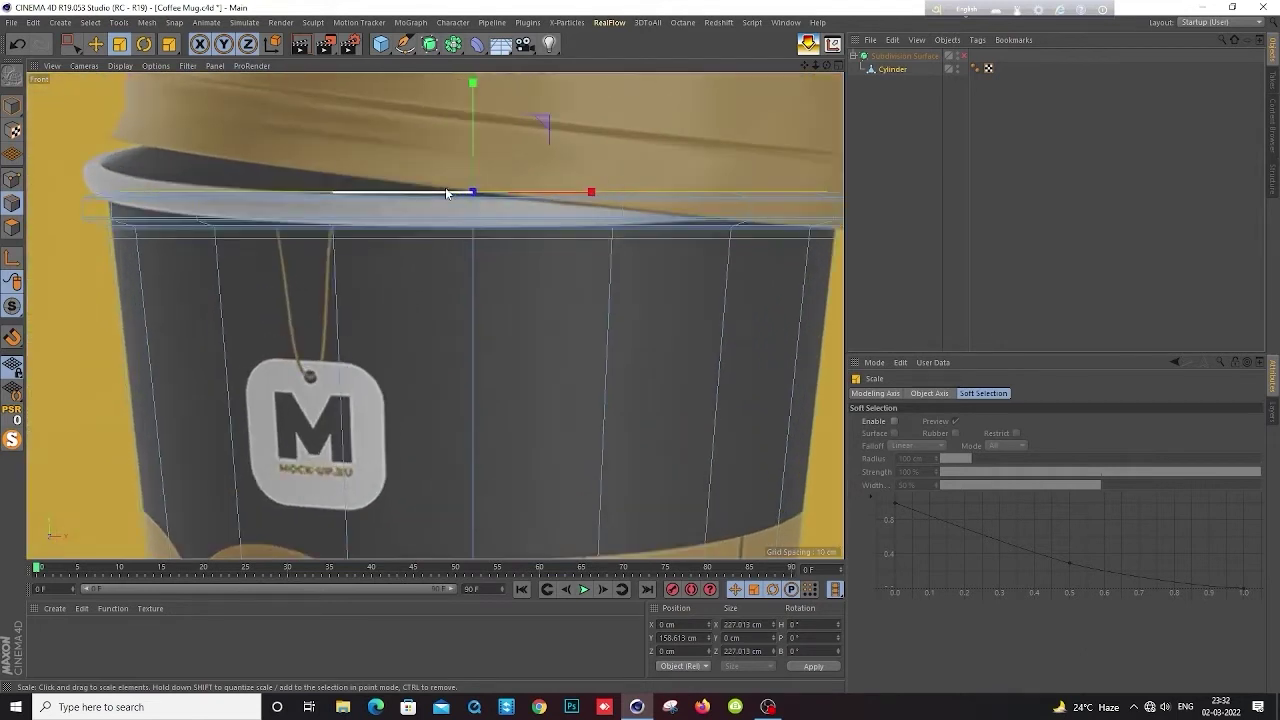
Lower the inner rim loop along Y to about 143.9 cm to match the photo
key("e")
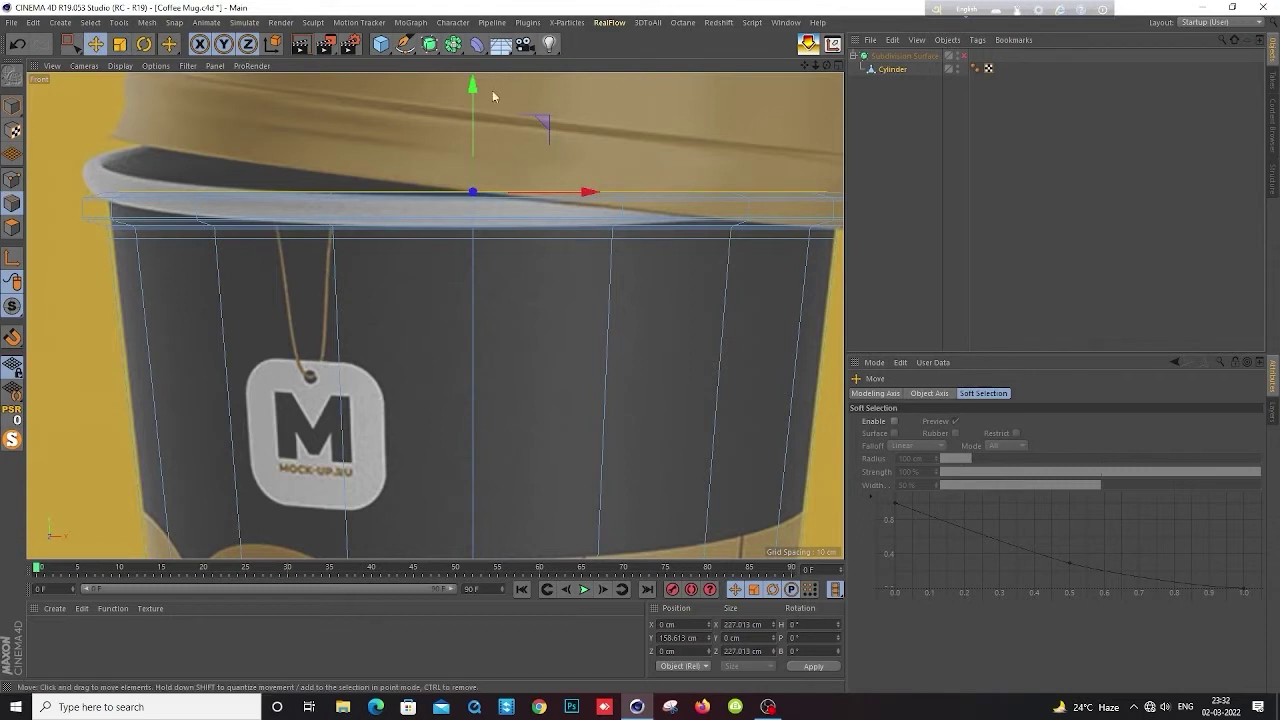
left_click_drag(475, 88, 478, 102)
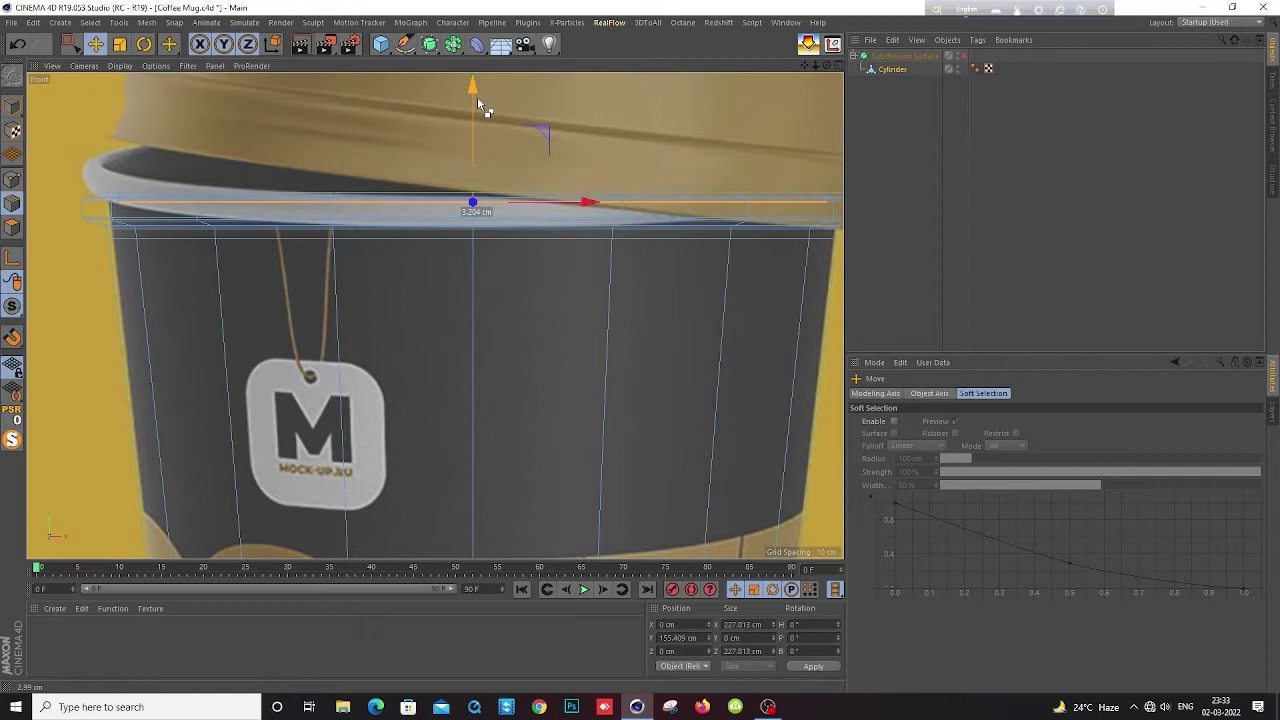
left_click_drag(478, 97, 486, 139)
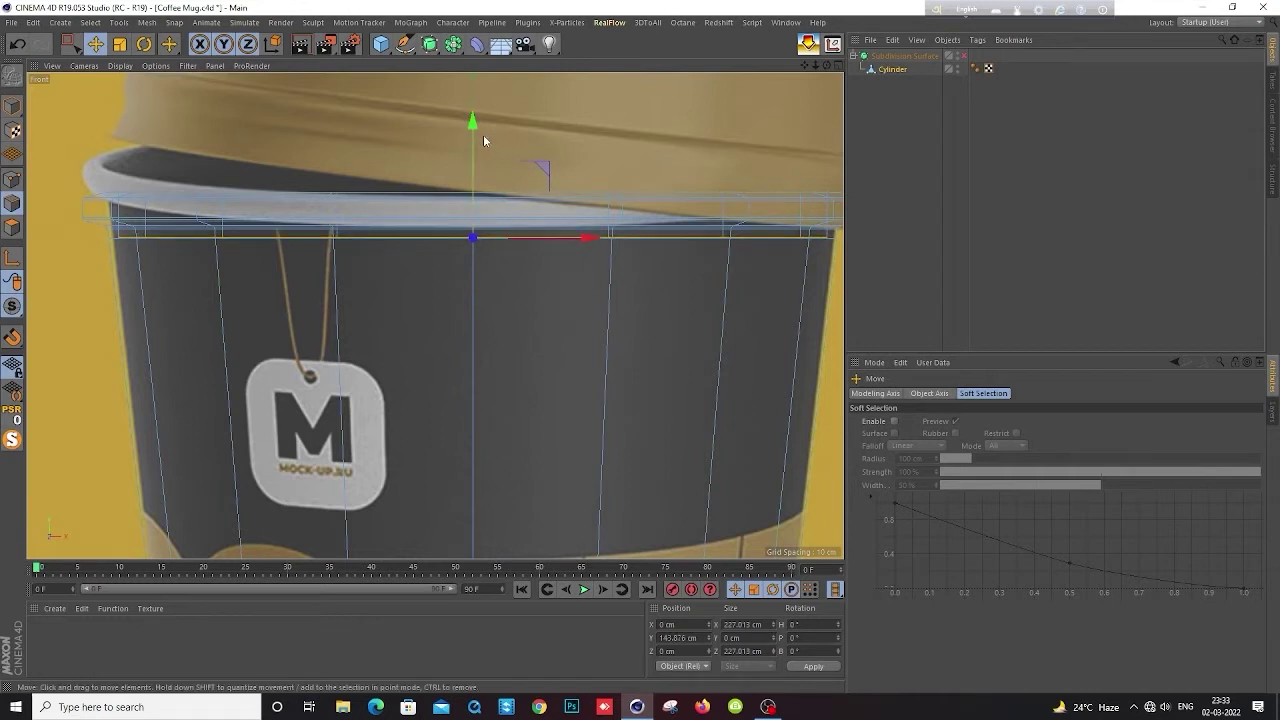
scroll(483, 134, "down", 3)
scroll(478, 133, "down", 2)
Move the selected point ring down the cup and shrink it to about 80.7%
scroll(478, 128, "up", 1)
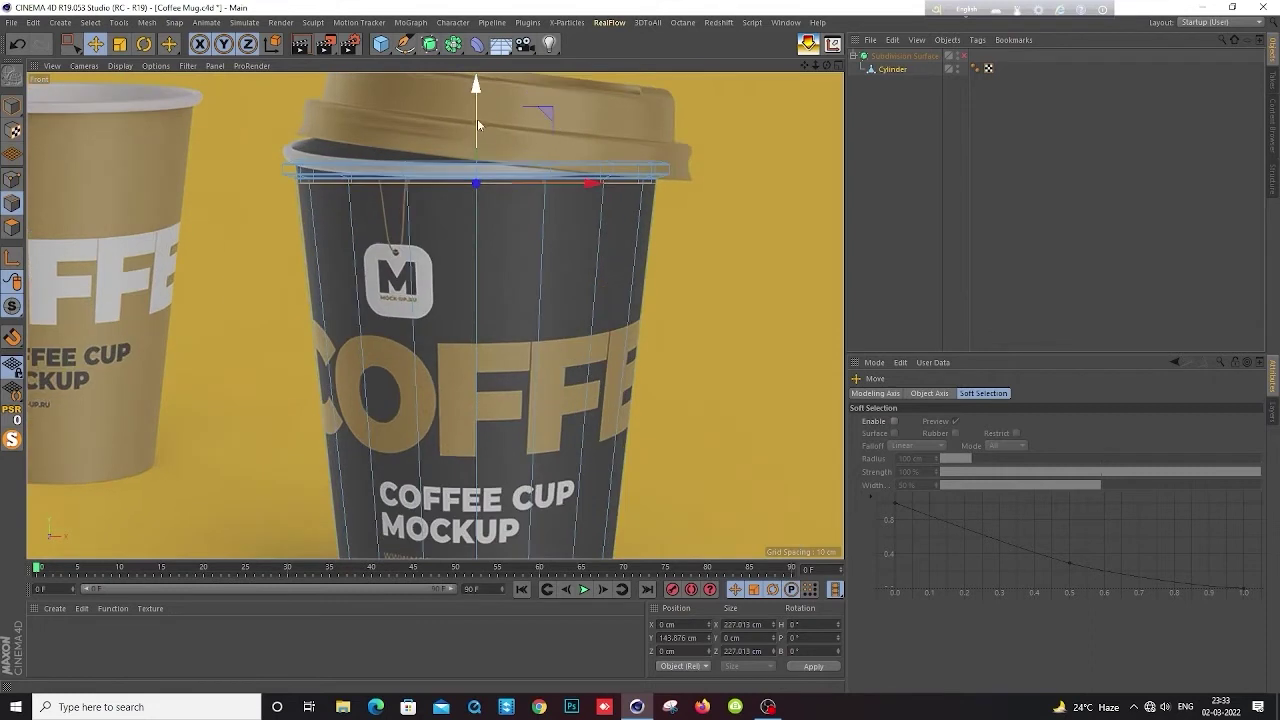
left_click_drag(480, 114, 522, 384)
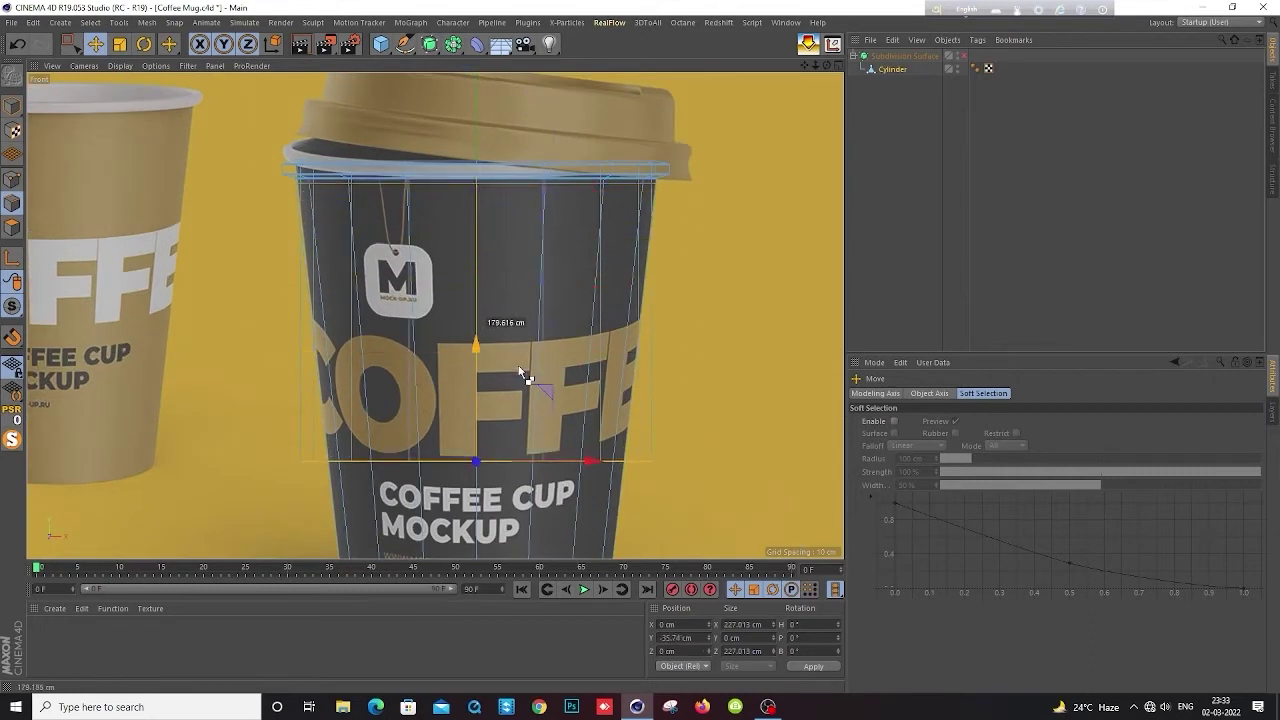
key("t")
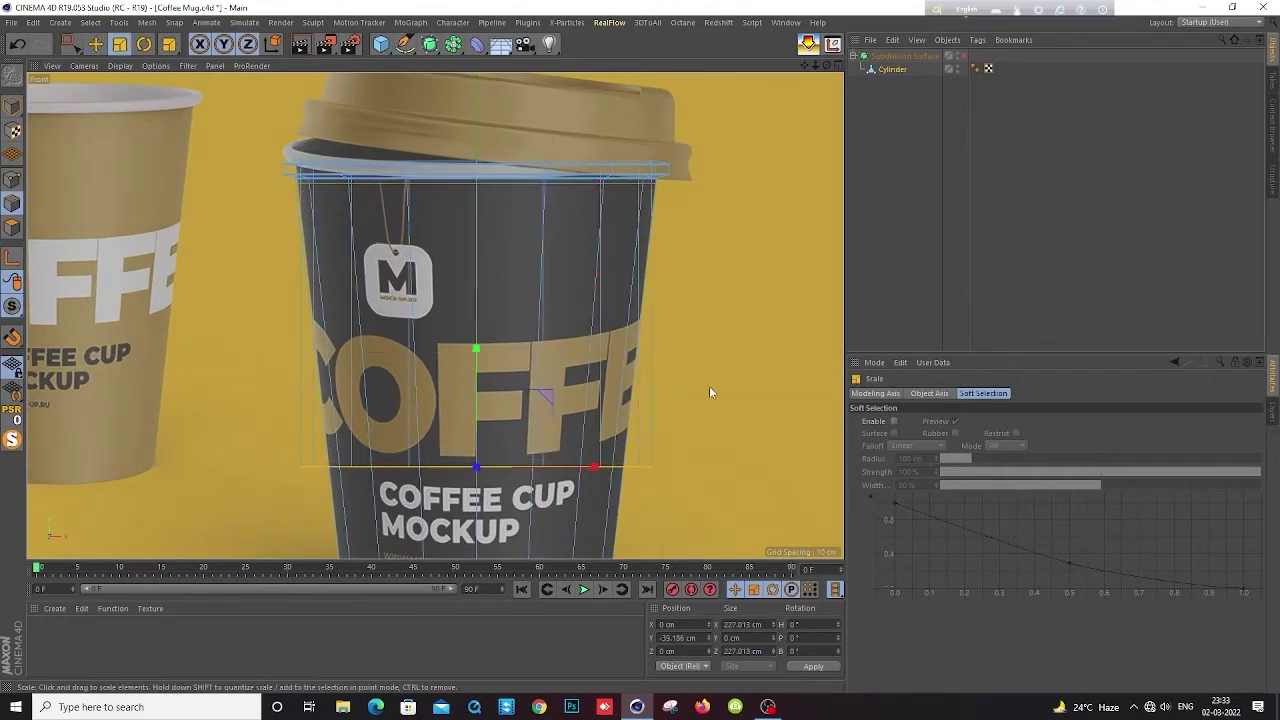
left_click_drag(709, 392, 614, 418)
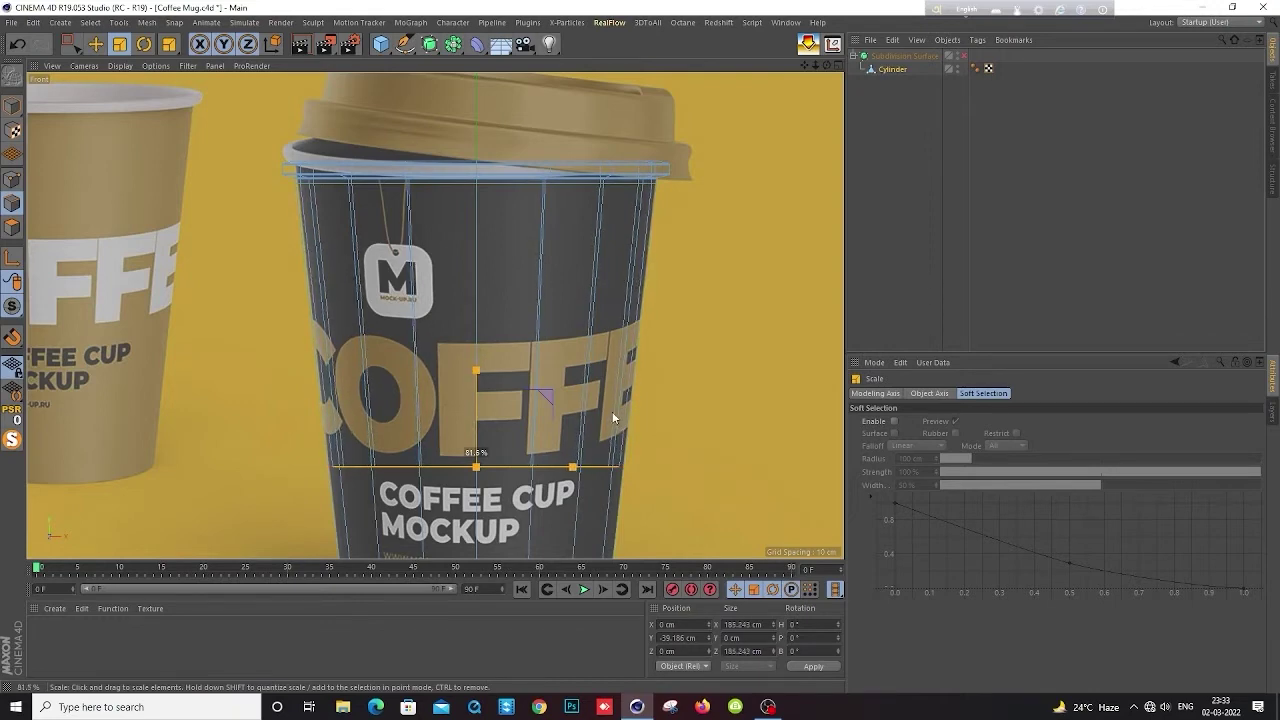
scroll(613, 415, "down", 5)
scroll(612, 410, "up", 3)
scroll(618, 439, "up", 3)
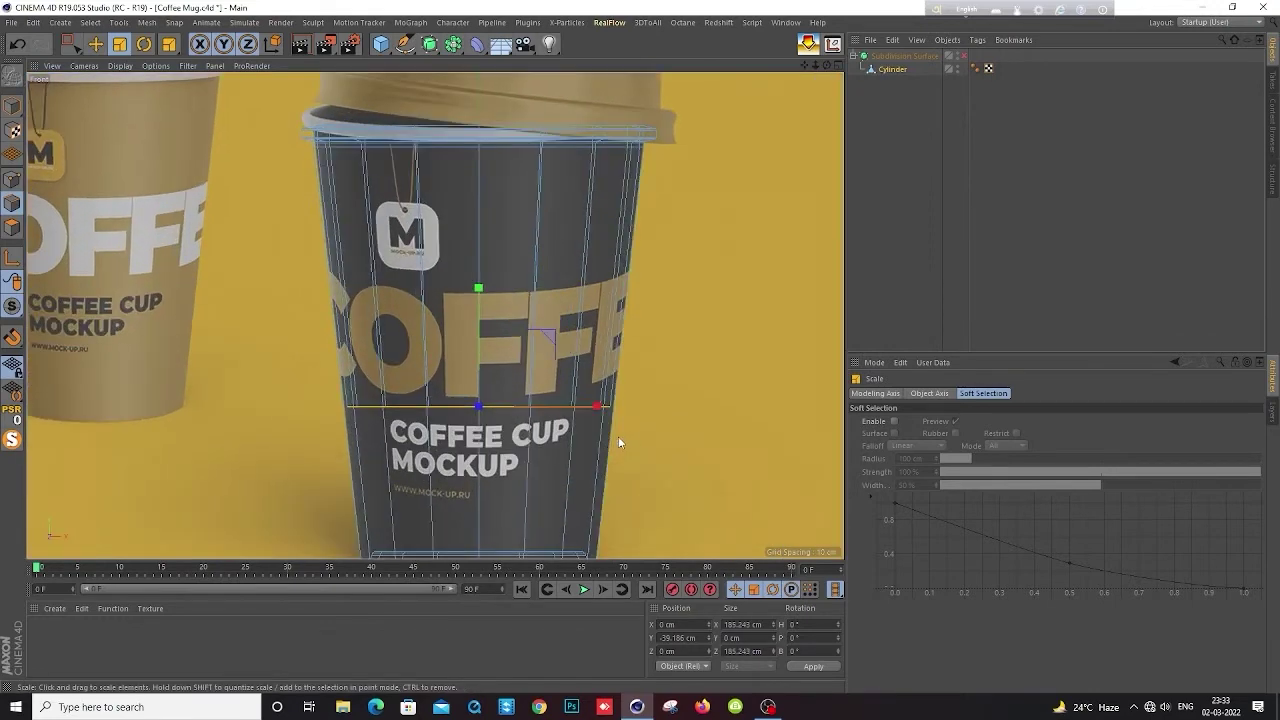
middle_click_drag(618, 438, 538, 356, "alt")
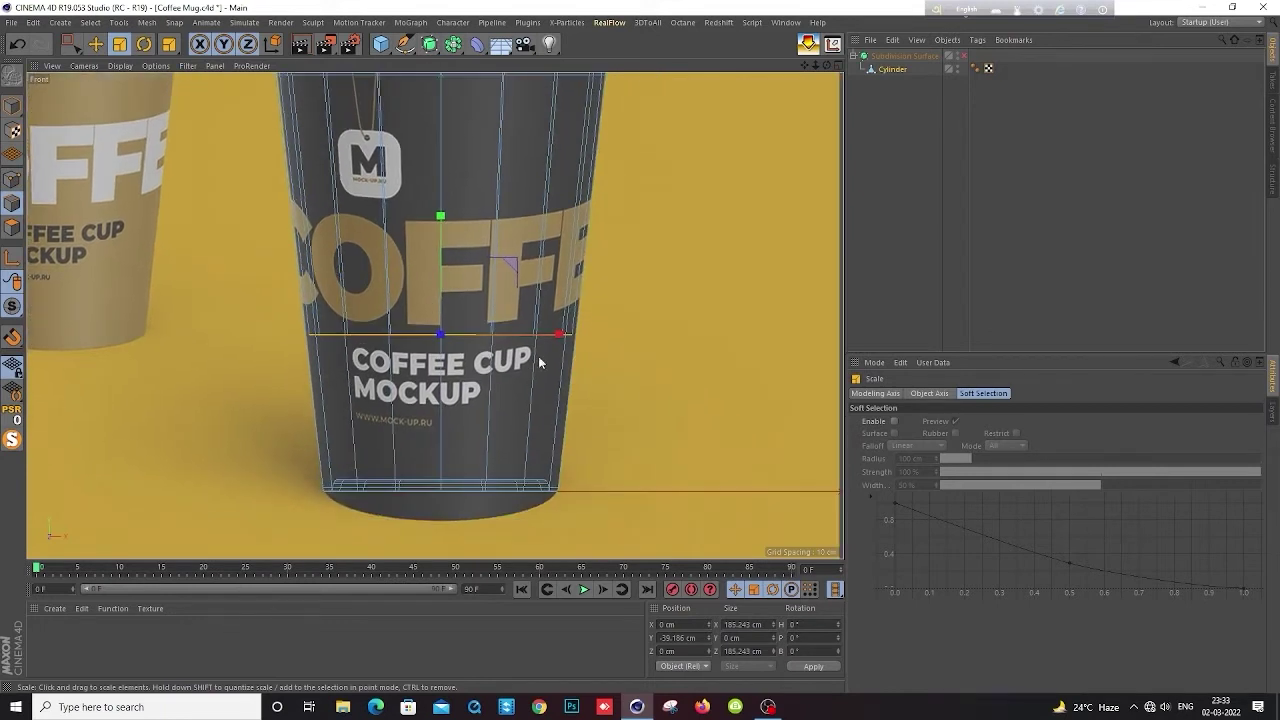
Lower the edge loop near the base and scale it in to 87.7%, about 162.5 cm across
key("e")
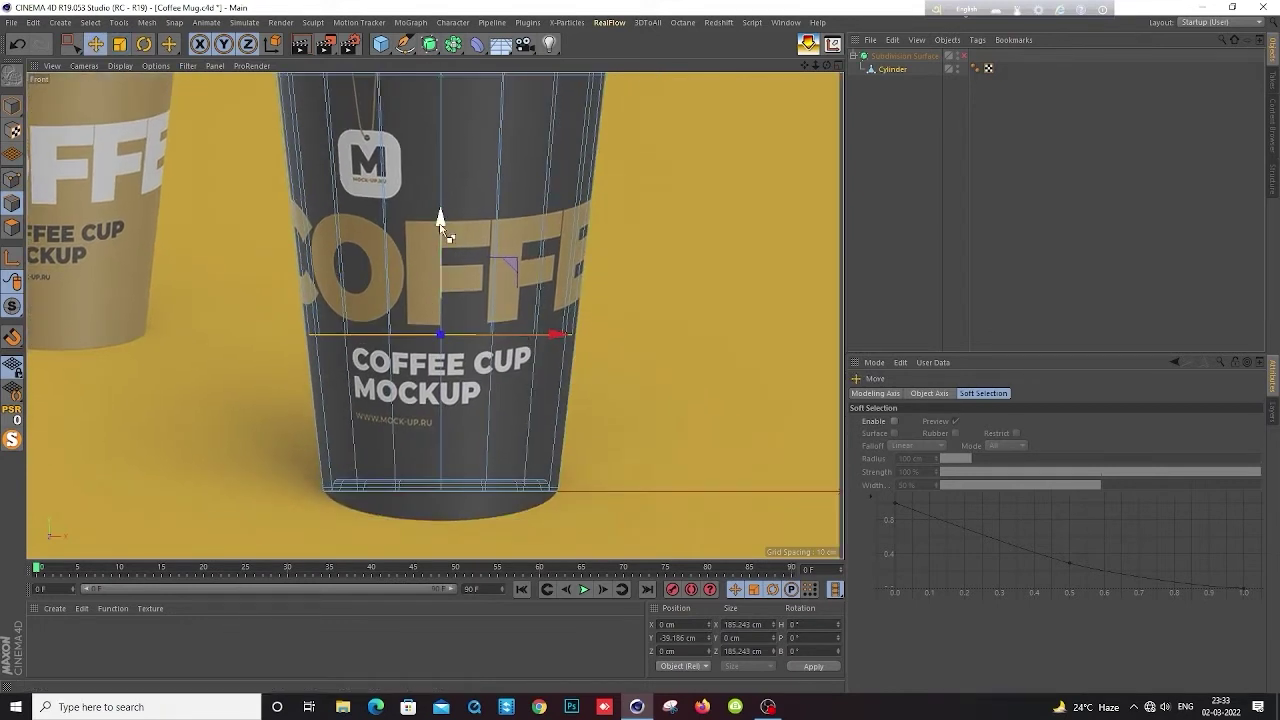
left_click_drag(443, 218, 463, 362)
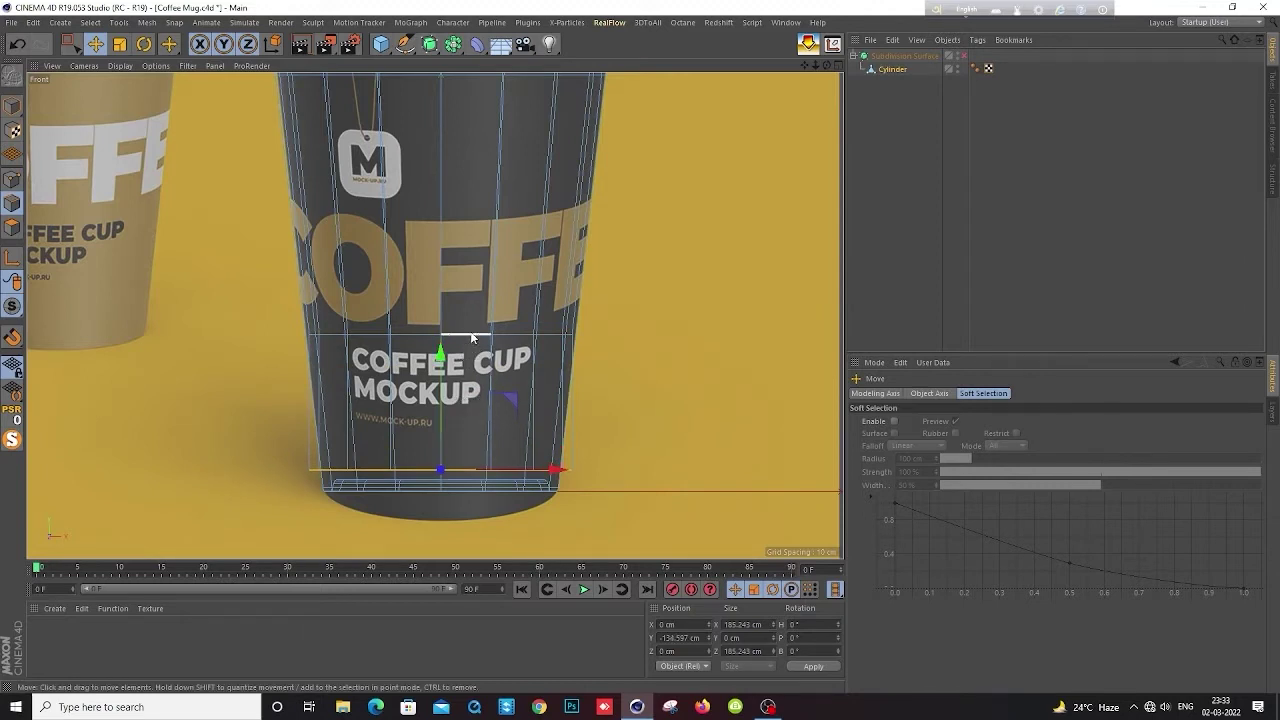
key("t")
left_click_drag(649, 377, 597, 396)
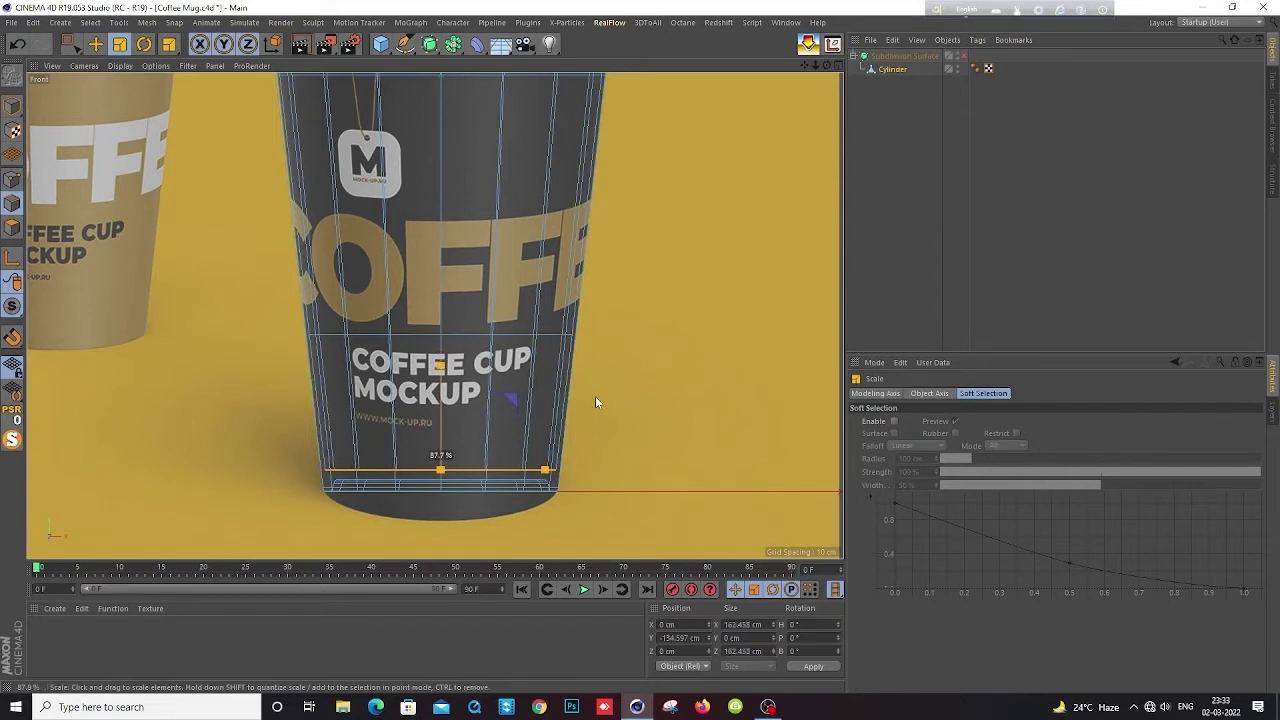
left_click_drag(595, 396, 595, 395)
key("F1")
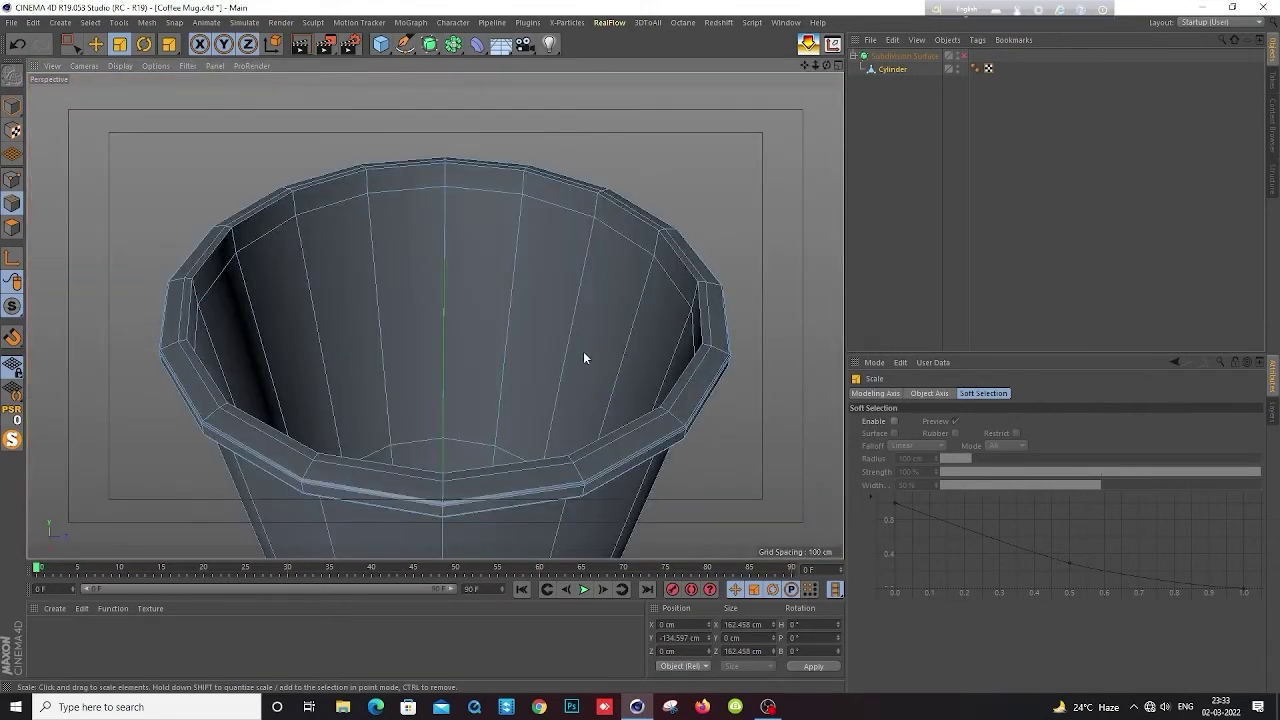
Shrink the bottom edge loop into a small ring about 28.2 cm across at the base's centre
mouse_move(586, 356)
left_mouse_down("alt")
mouse_move(531, 423)
mouse_move(500, 347)
left_mouse_up("alt")
scroll(500, 347, "up", 2)
scroll(495, 346, "up", 3)
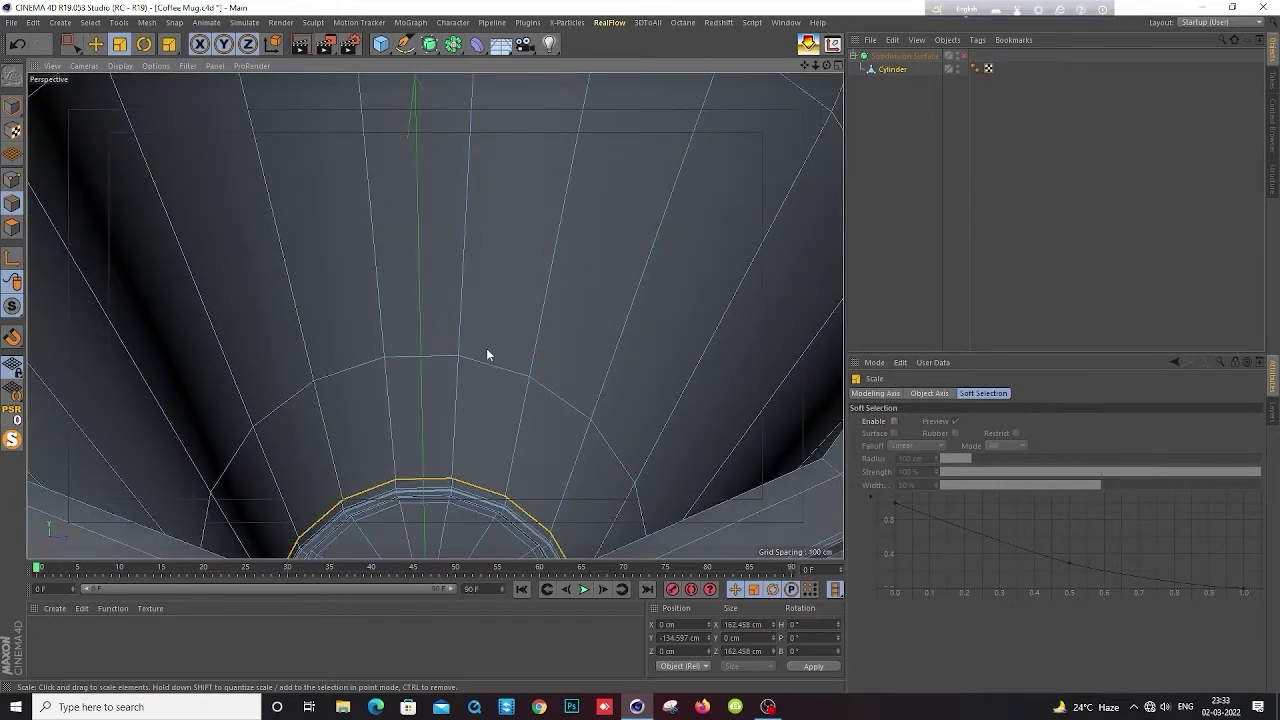
scroll(480, 365, "down", 1)
scroll(506, 331, "down", 3)
scroll(508, 349, "down", 3)
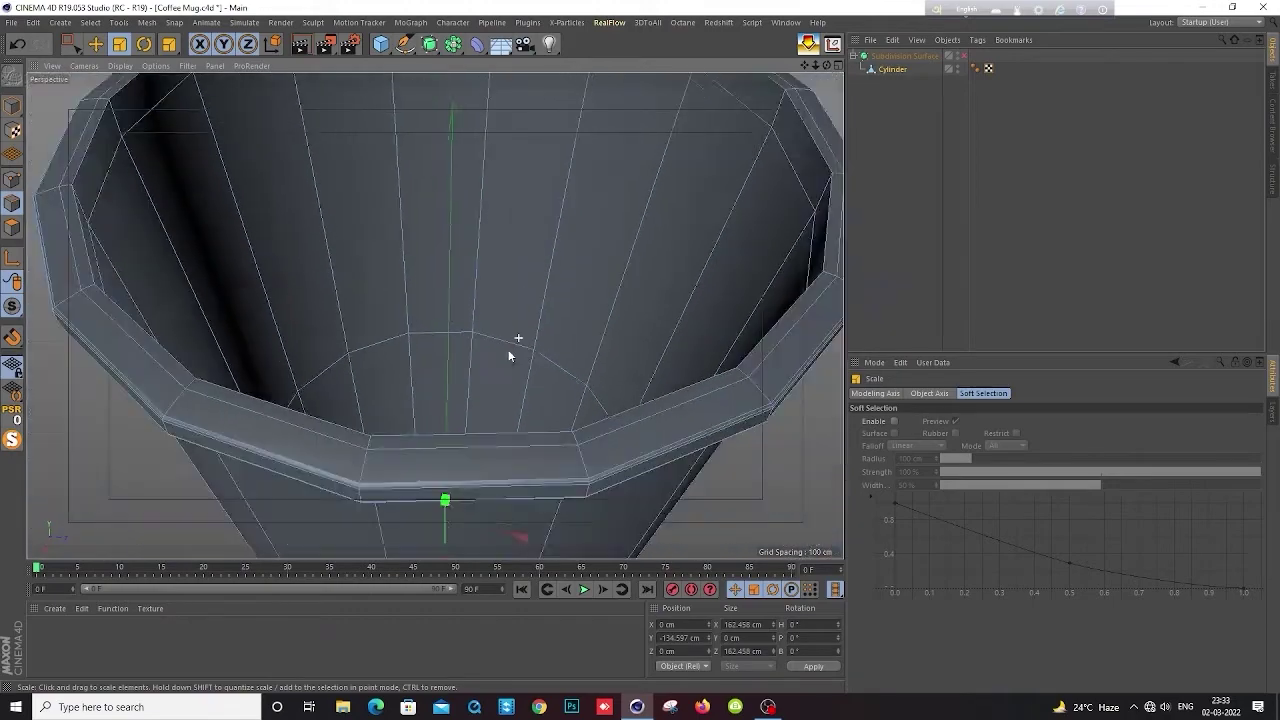
scroll(521, 378, "up", 2)
mouse_move(521, 378)
left_mouse_down("alt")
mouse_move(566, 159)
mouse_move(580, 159)
mouse_move(565, 390)
mouse_move(566, 347)
left_mouse_up("alt")
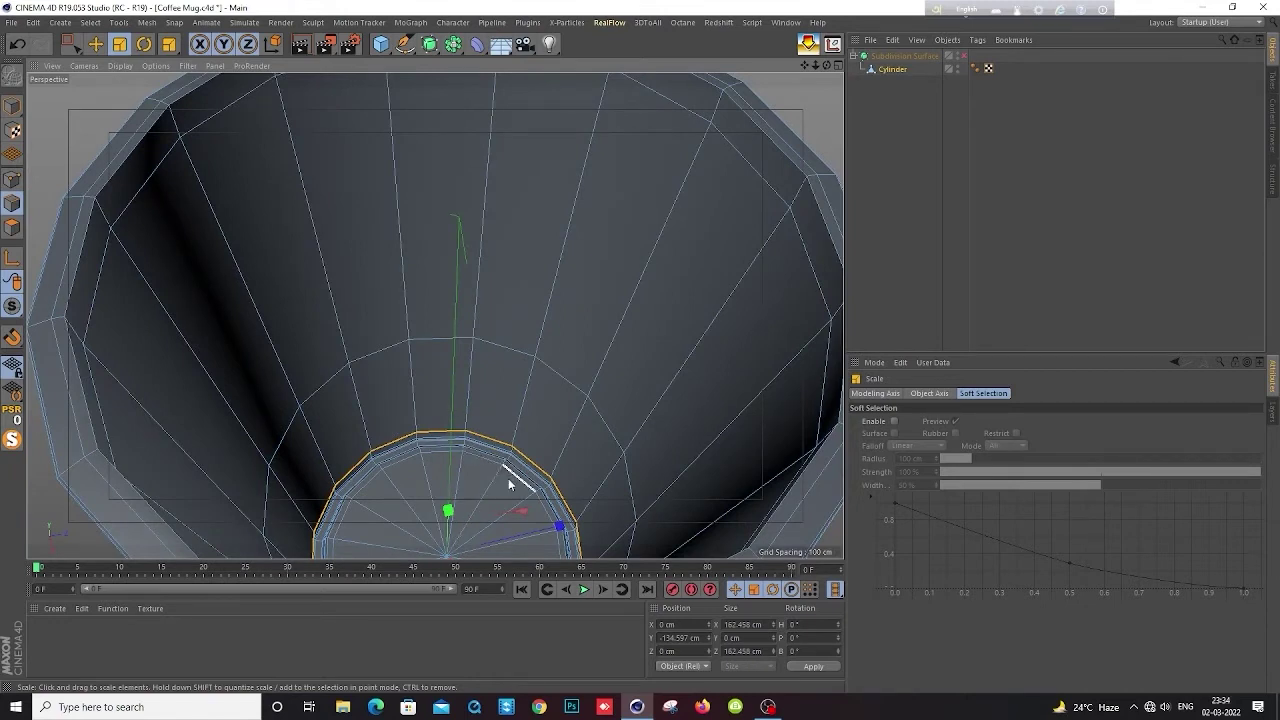
left_click_drag(515, 481, 160, 565)
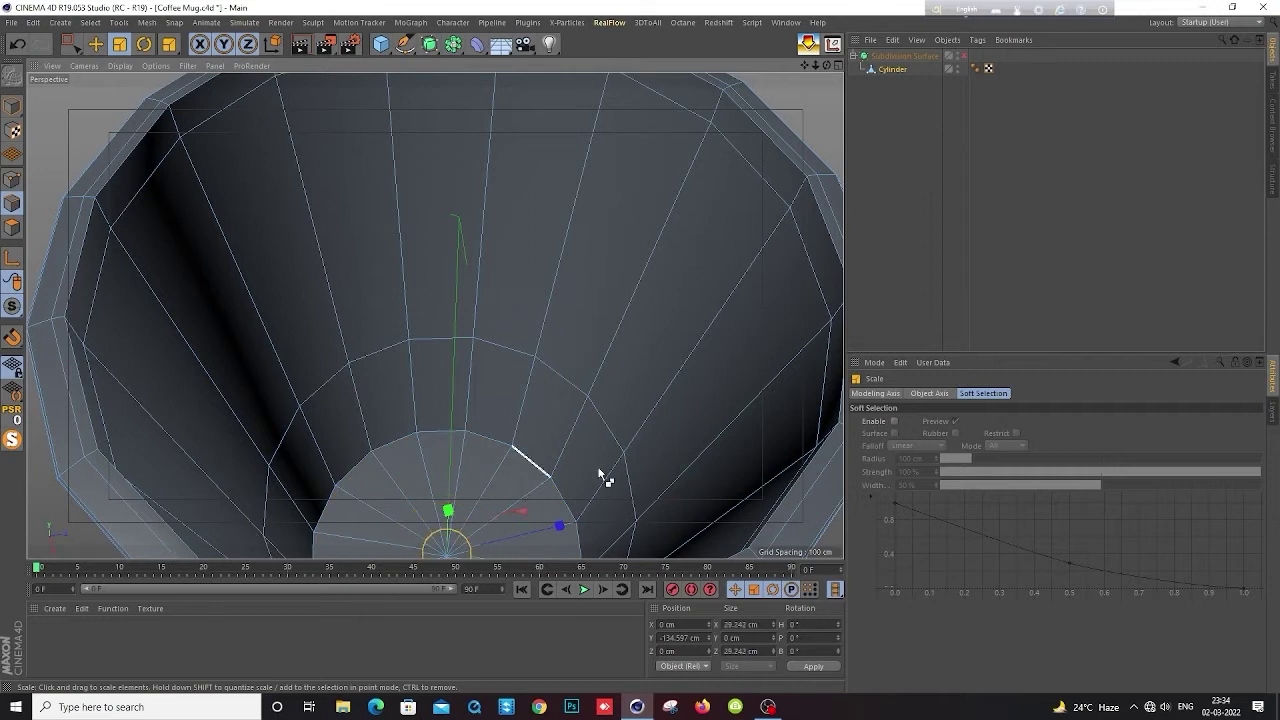
right_click(469, 472)
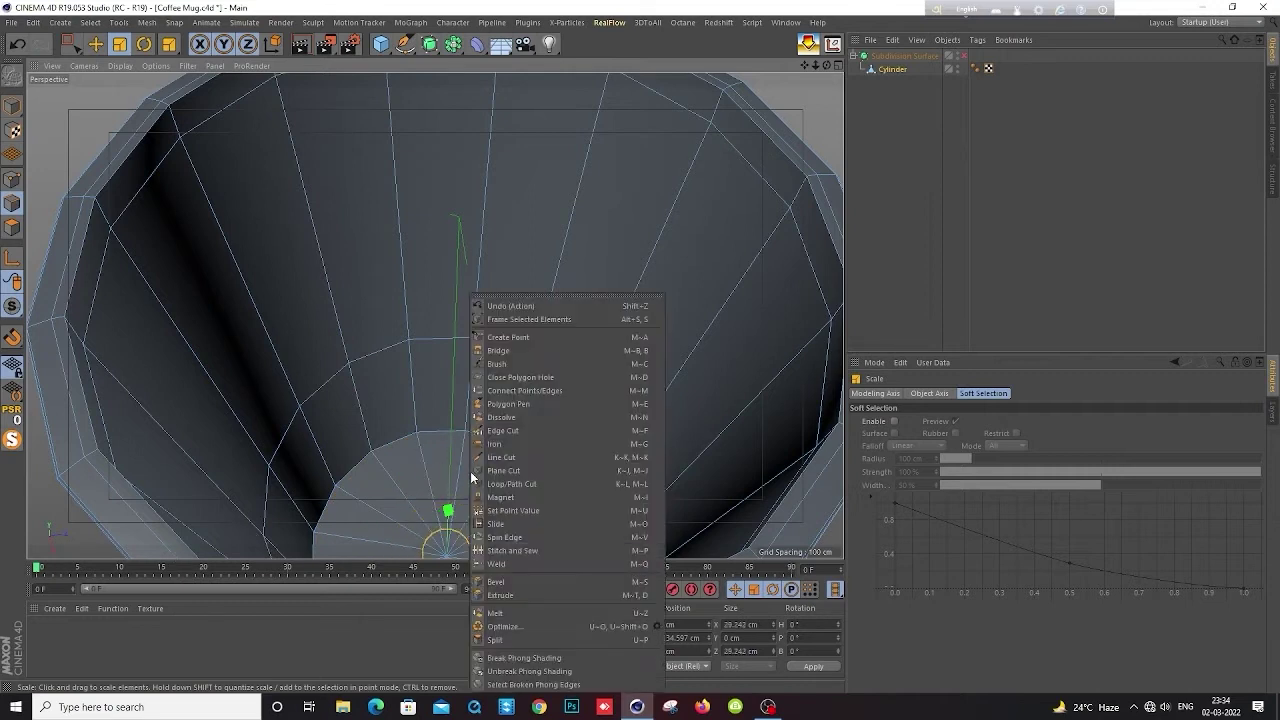
left_click(504, 551)
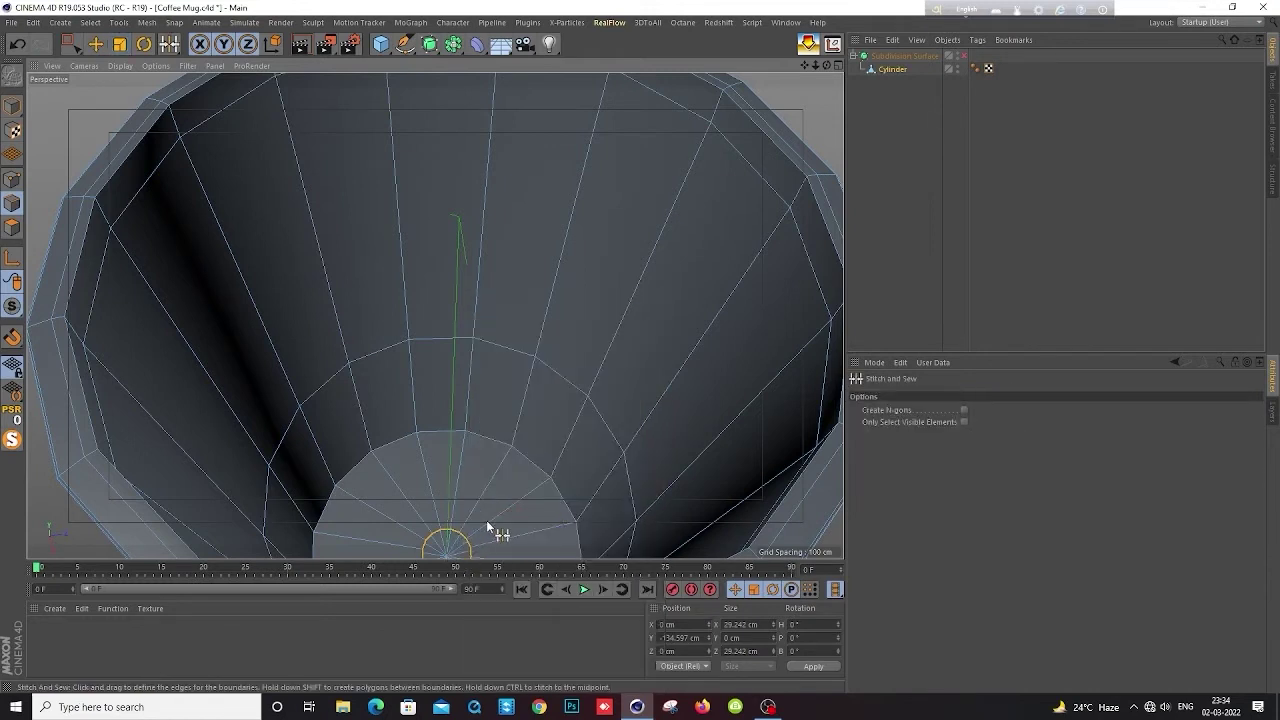
scroll(486, 525, "down", 2)
scroll(474, 420, "up", 2)
scroll(480, 495, "up", 2)
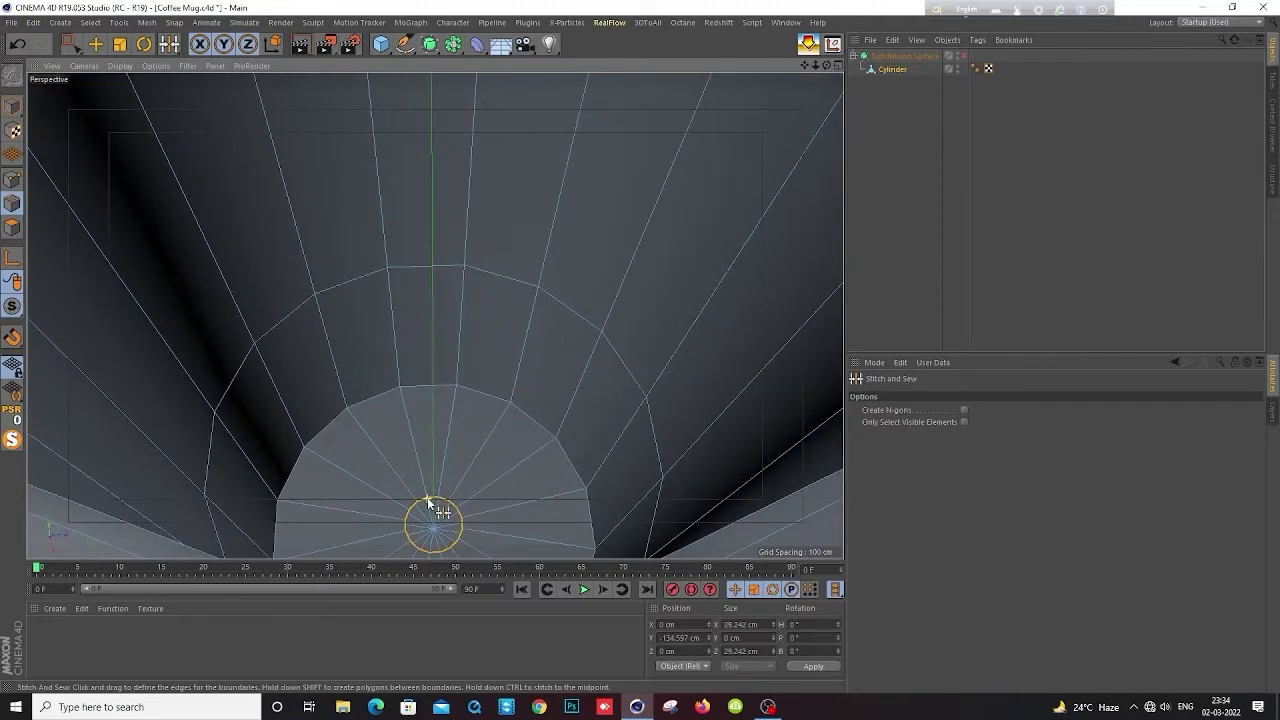
left_click(12, 180)
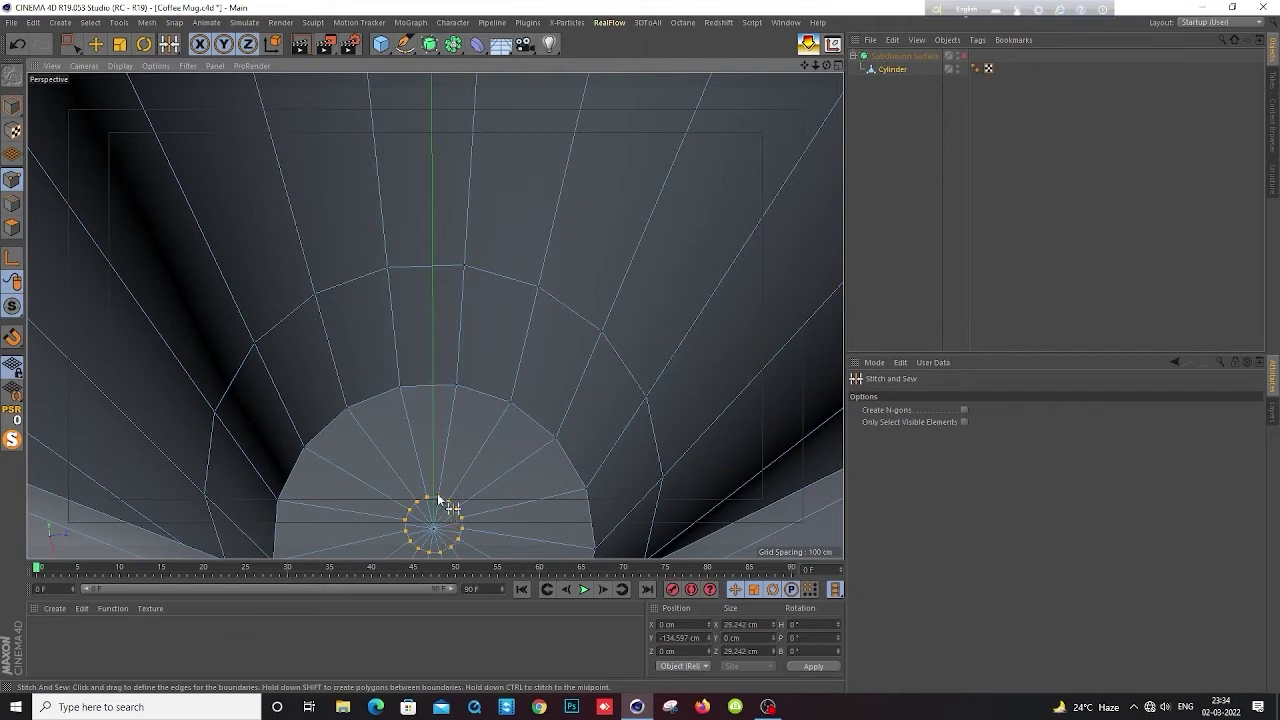
mouse_move(438, 497)
left_mouse_down()
mouse_move(434, 535)
mouse_move(446, 521)
left_mouse_up()
key("ctrl+z")
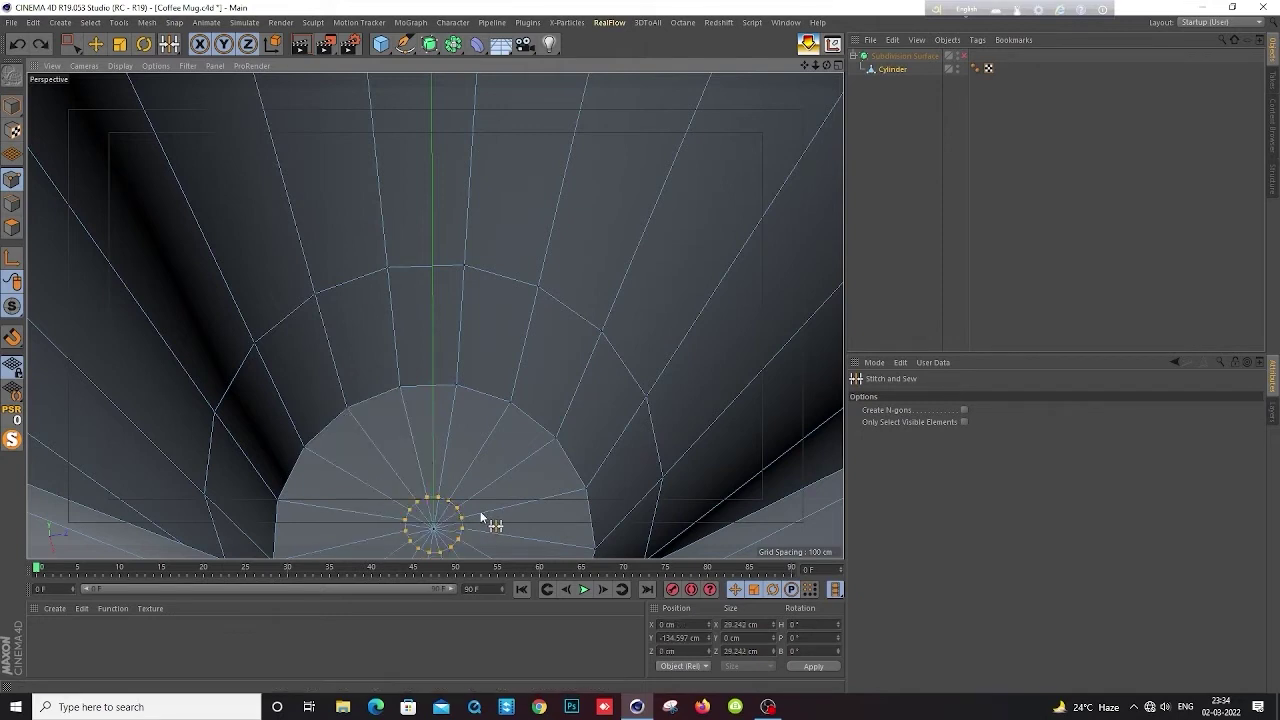
right_click(484, 505)
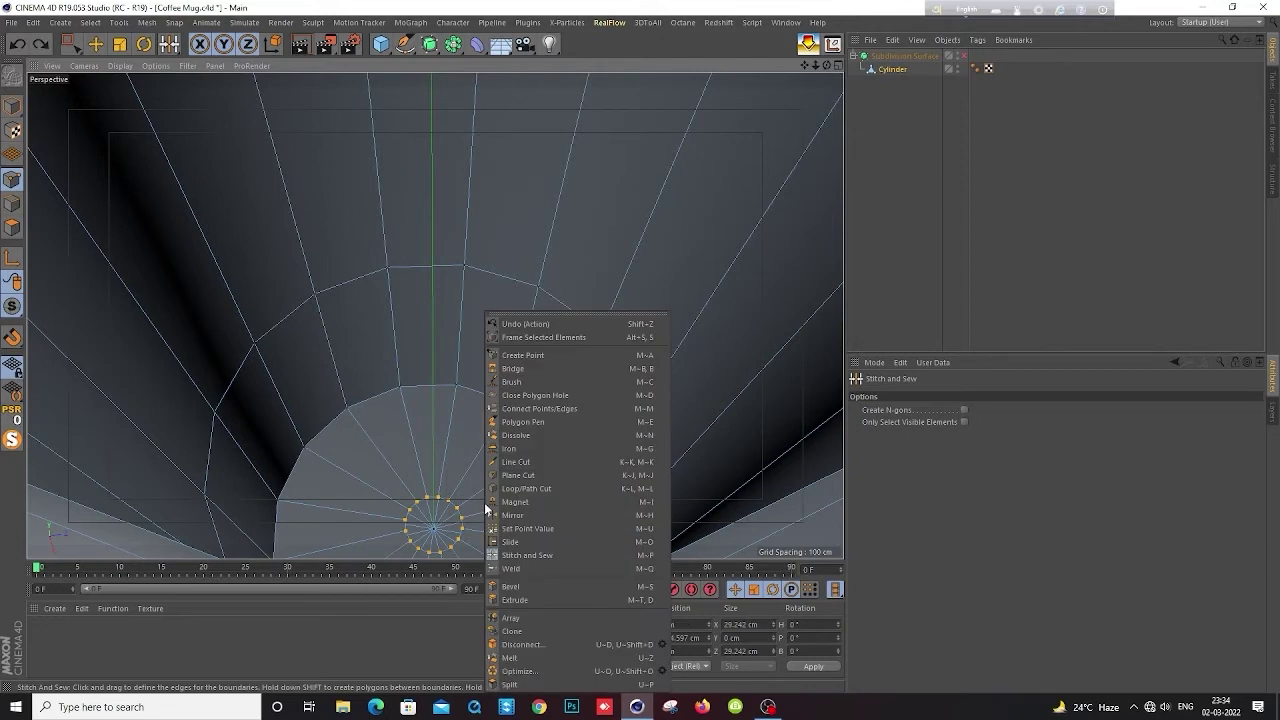
Cap the small central opening in the cup's base using Close Polygon Hole
left_click(8, 229)
left_click(12, 228)
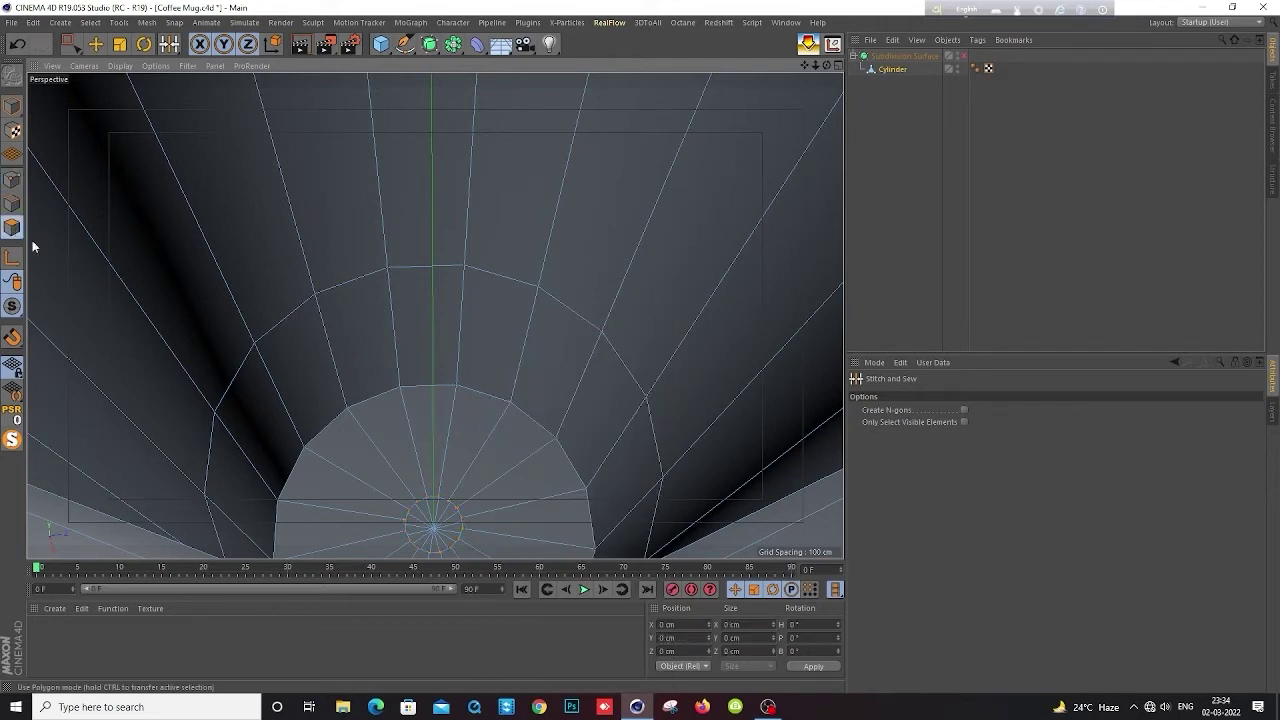
key("e")
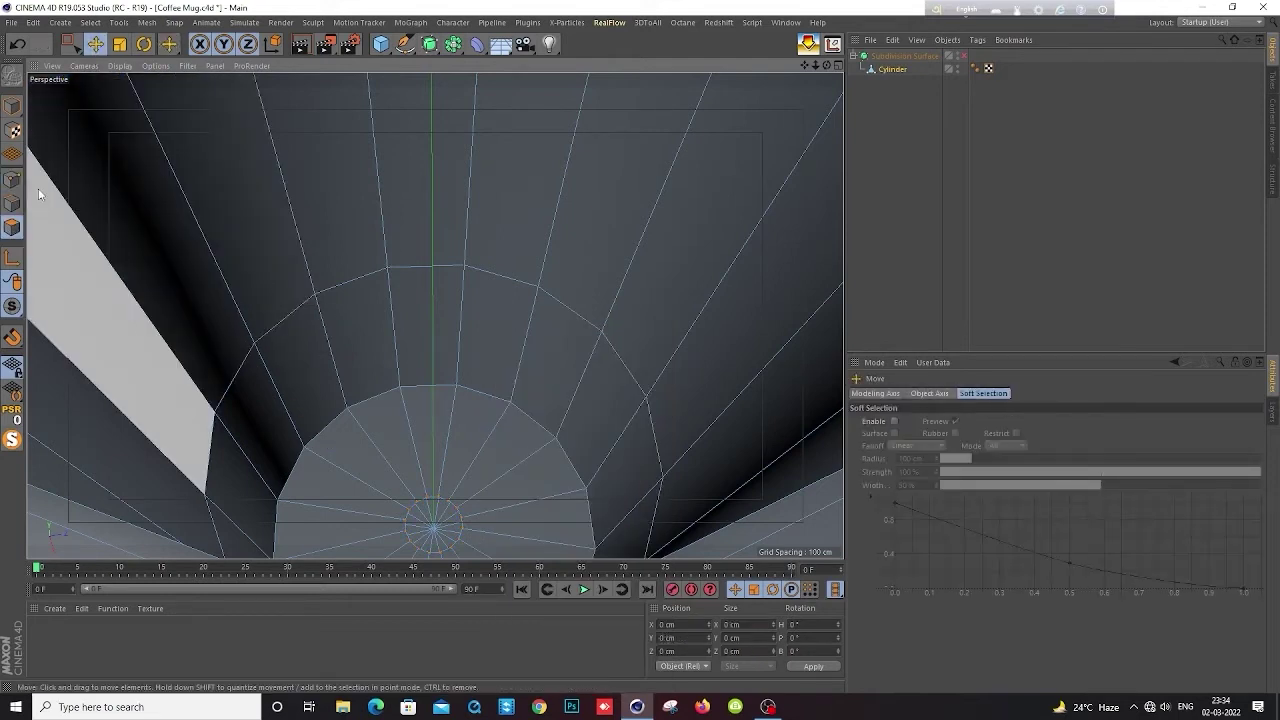
right_click(505, 495)
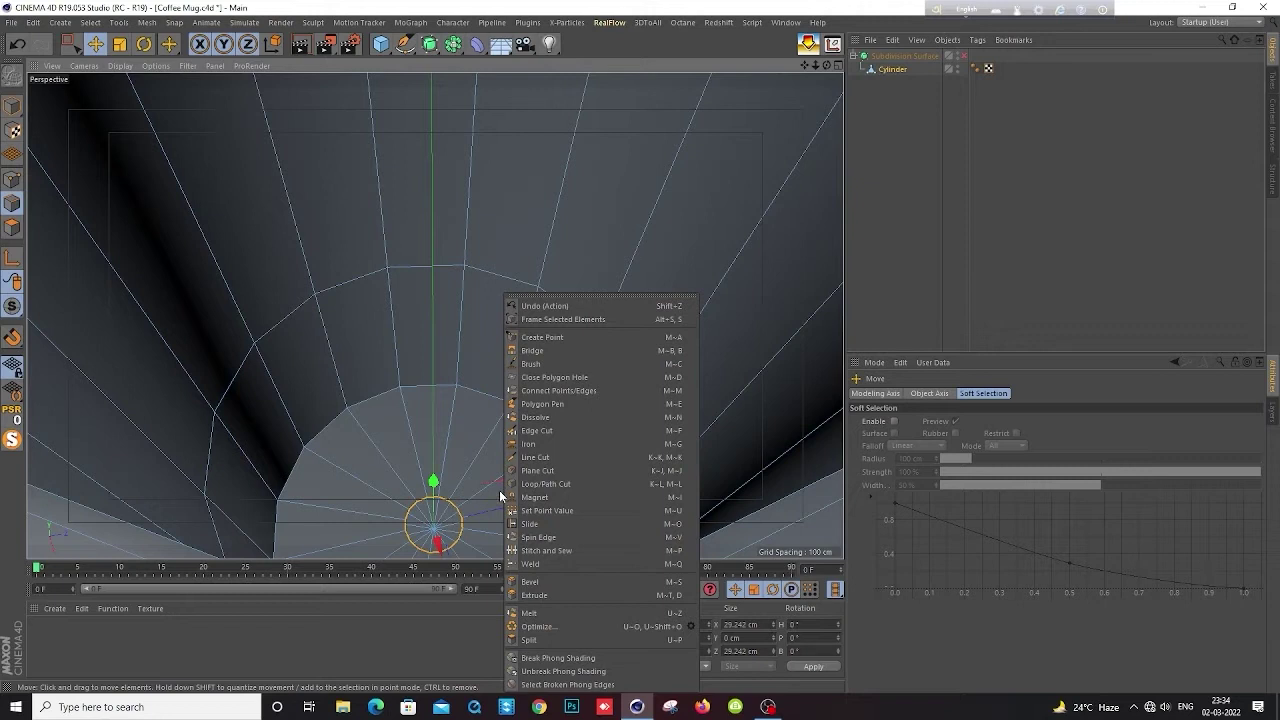
left_click(538, 377)
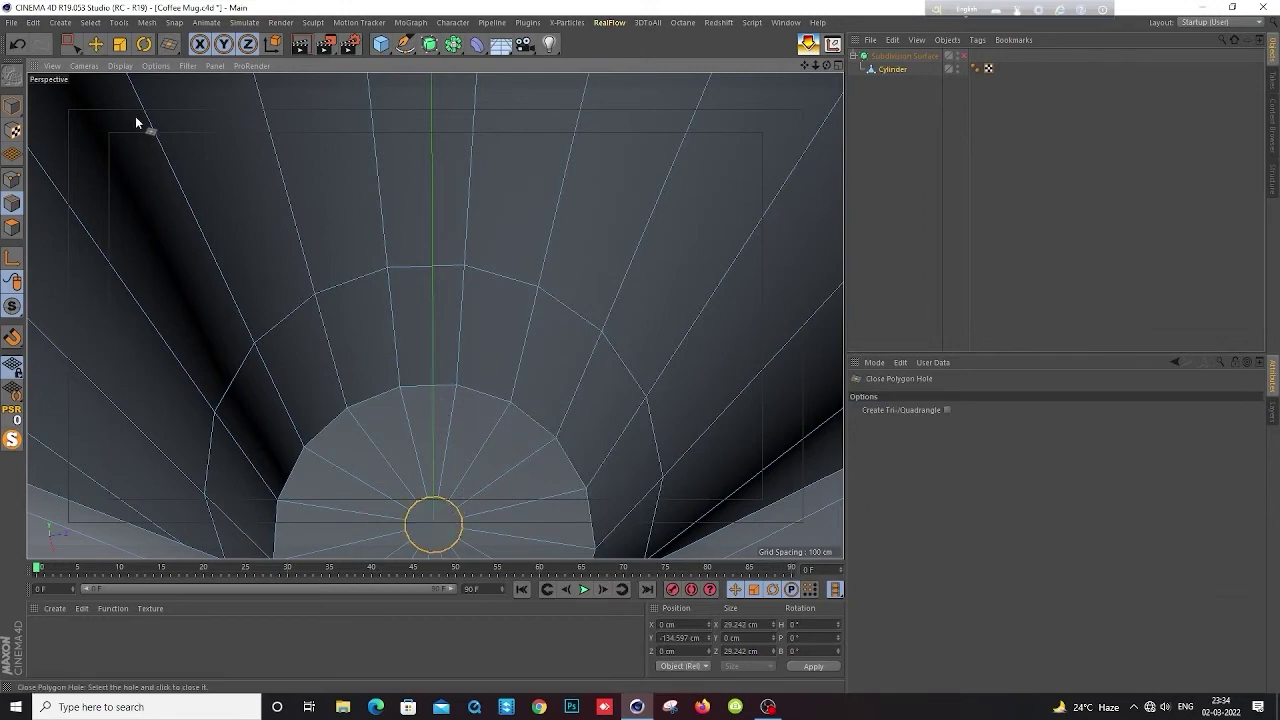
key("e")
scroll(433, 445, "down", 2)
Bevel the bottom cap's outer edge loop by 3.1 cm
scroll(433, 445, "down", 2)
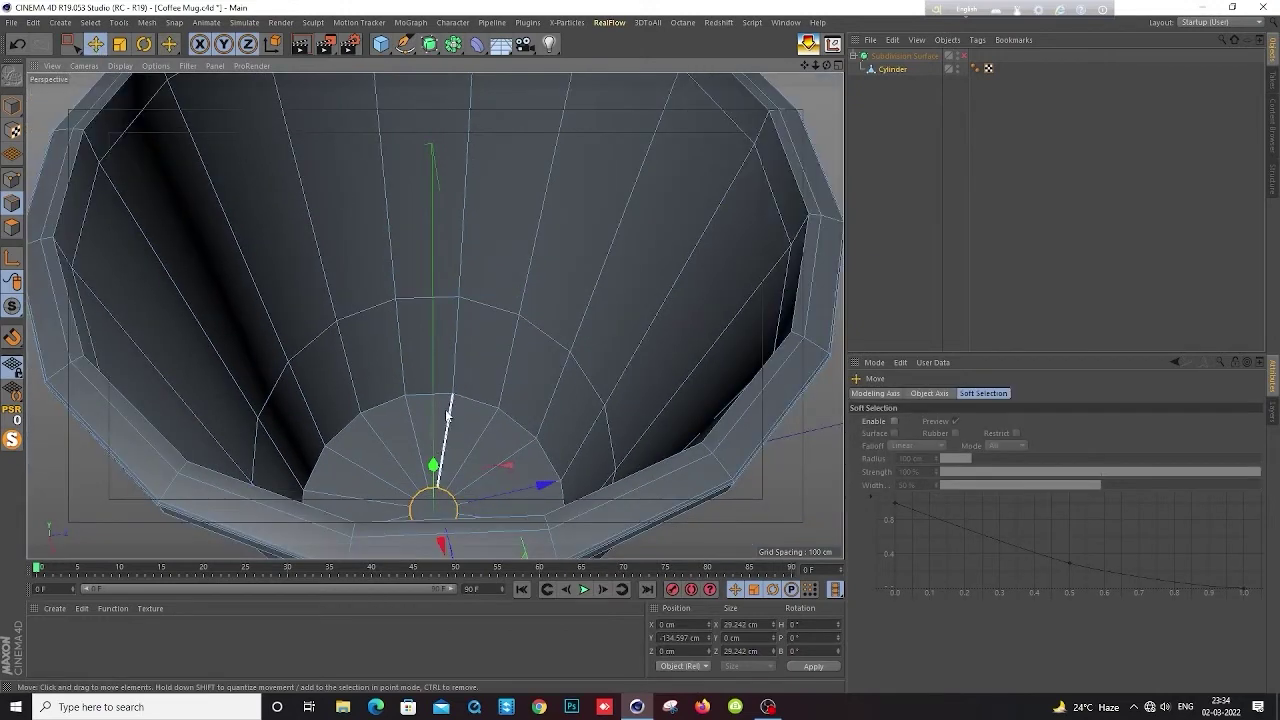
scroll(440, 404, "up", 3)
scroll(440, 404, "up", 2)
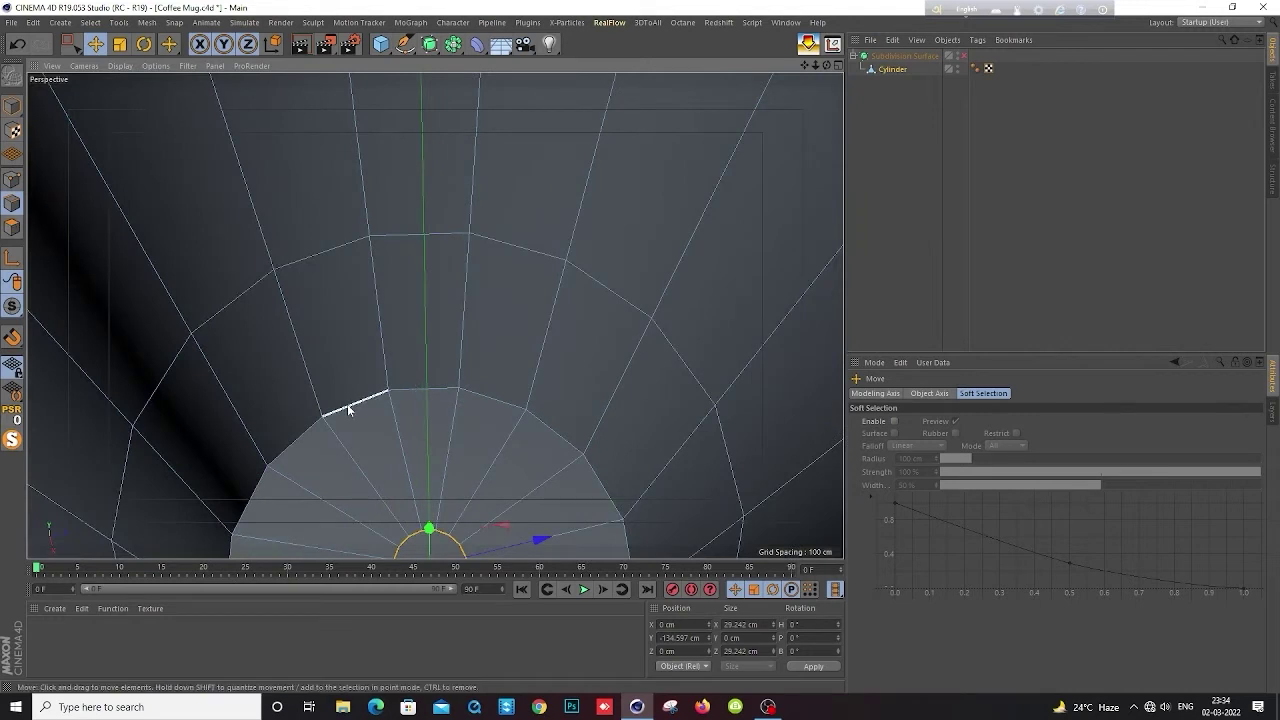
double_click(347, 404)
right_click(413, 418)
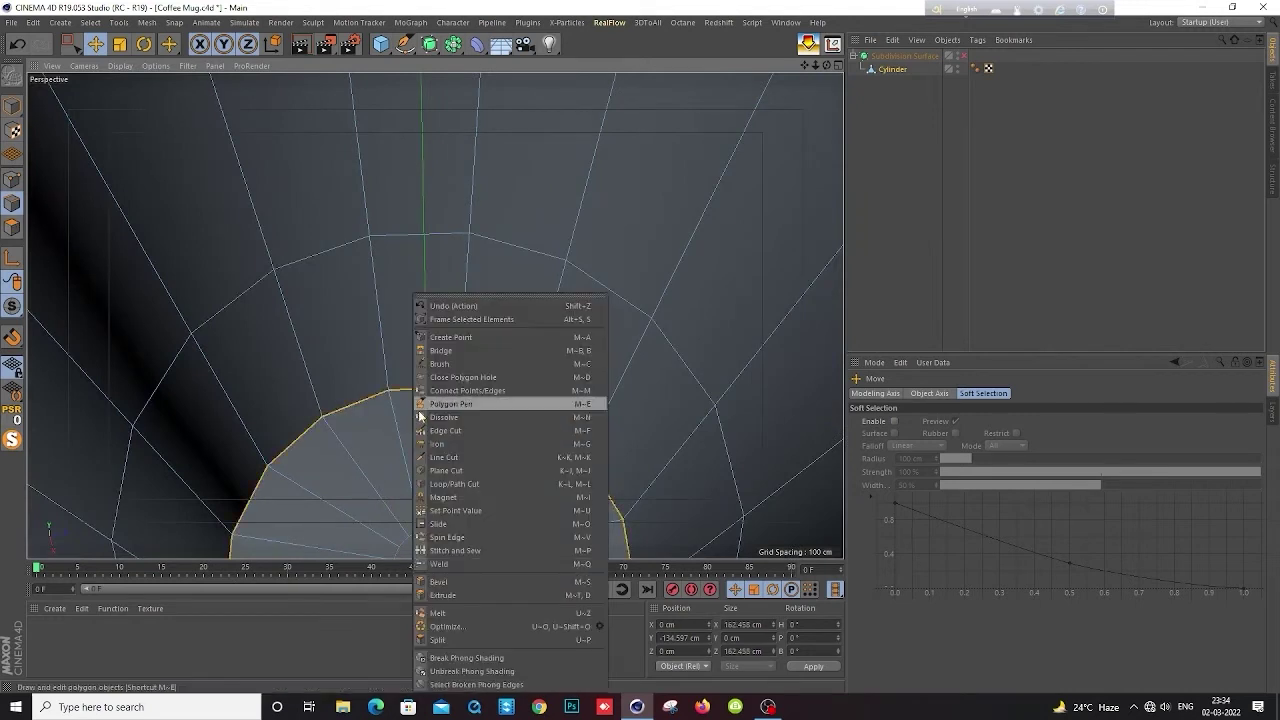
left_click(440, 582)
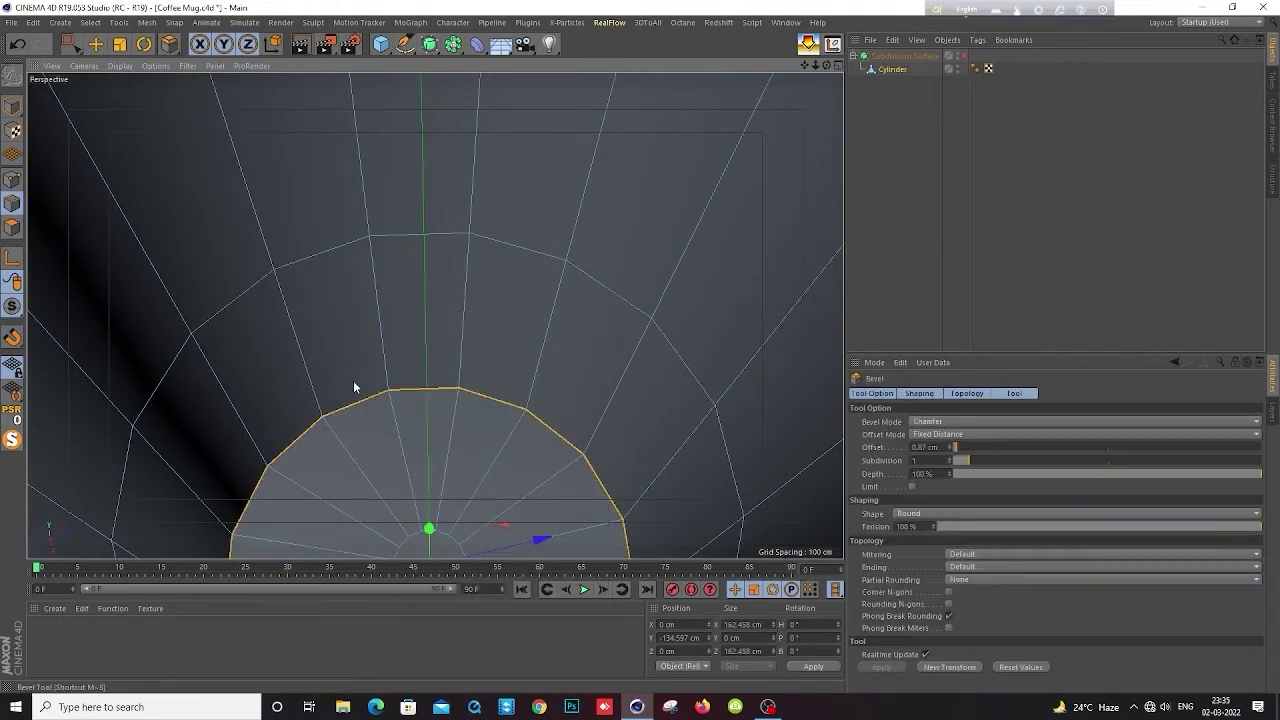
scroll(353, 380, "up", 2)
left_click_drag(380, 437, 390, 437)
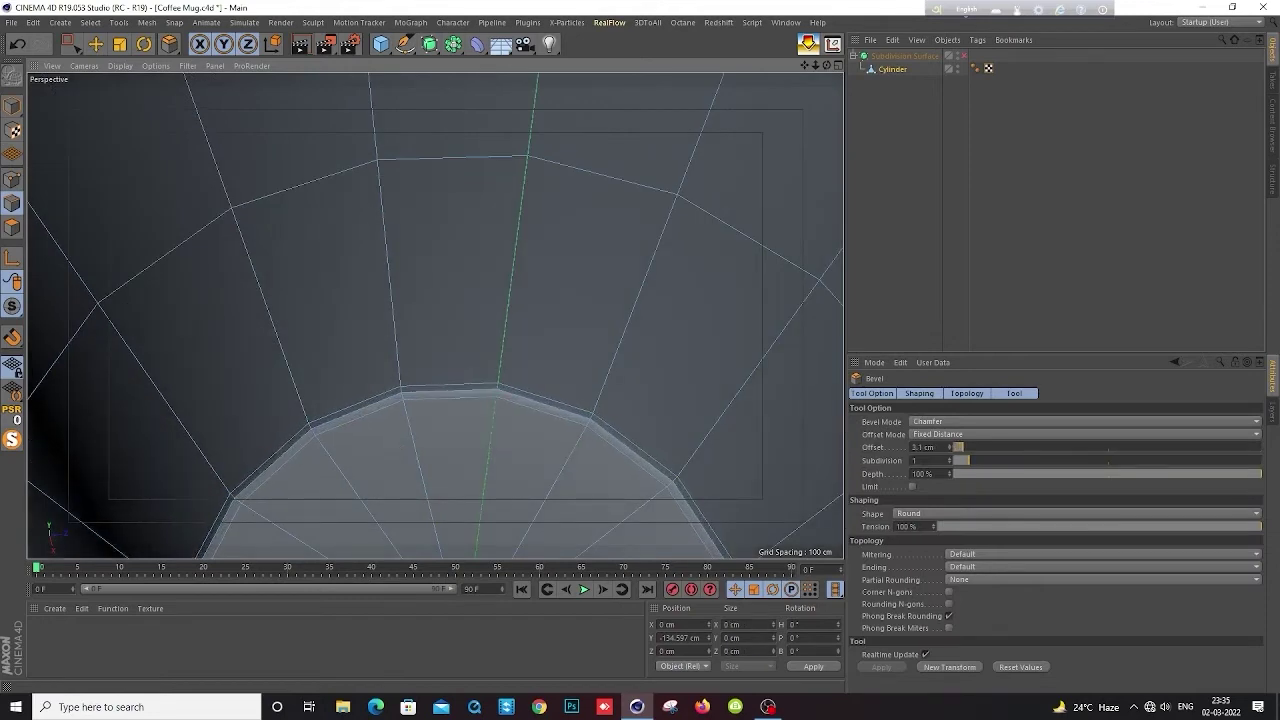
left_click_drag(258, 468, 437, 346)
scroll(437, 346, "down", 1)
scroll(445, 335, "down", 1)
scroll(452, 325, "down", 1)
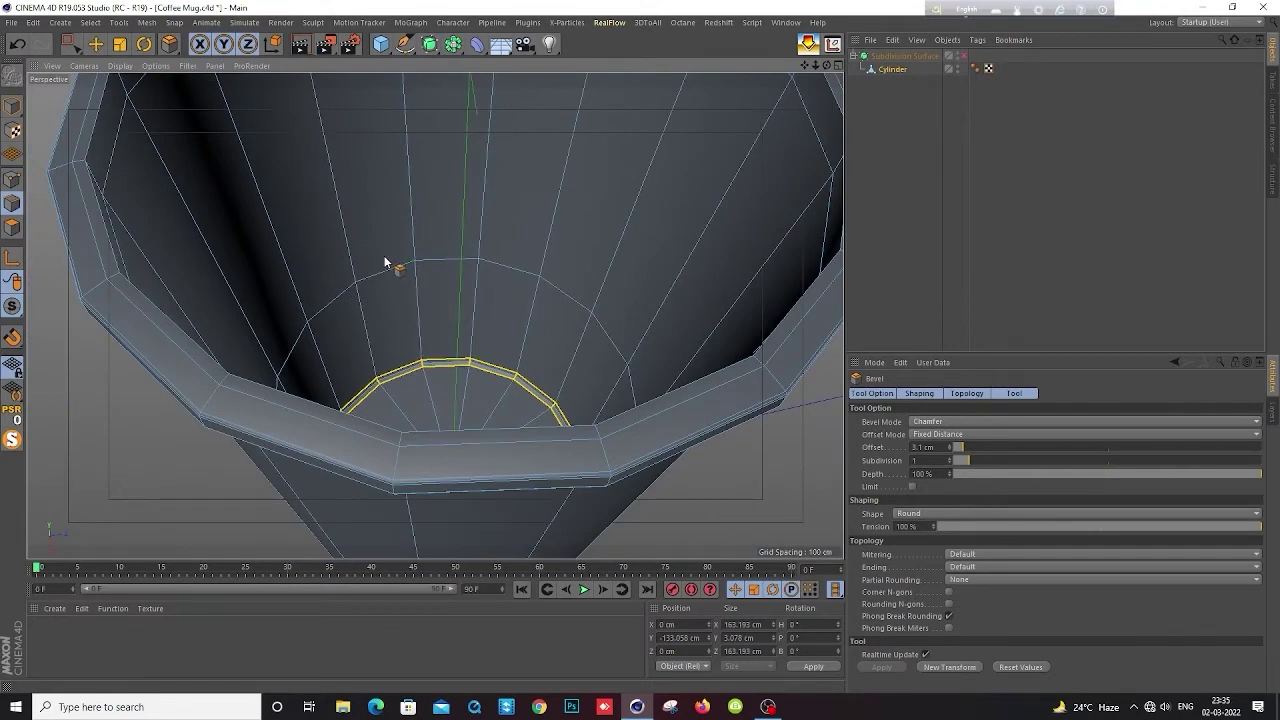
Bevel the cup's outer rim edge loop by about 1.1 cm
mouse_move(390, 265)
left_mouse_down("alt")
mouse_move(452, 410)
mouse_move(458, 302)
mouse_move(400, 300)
mouse_move(371, 237)
mouse_move(287, 141)
mouse_move(266, 177)
mouse_move(203, 180)
mouse_move(198, 210)
left_mouse_up("alt")
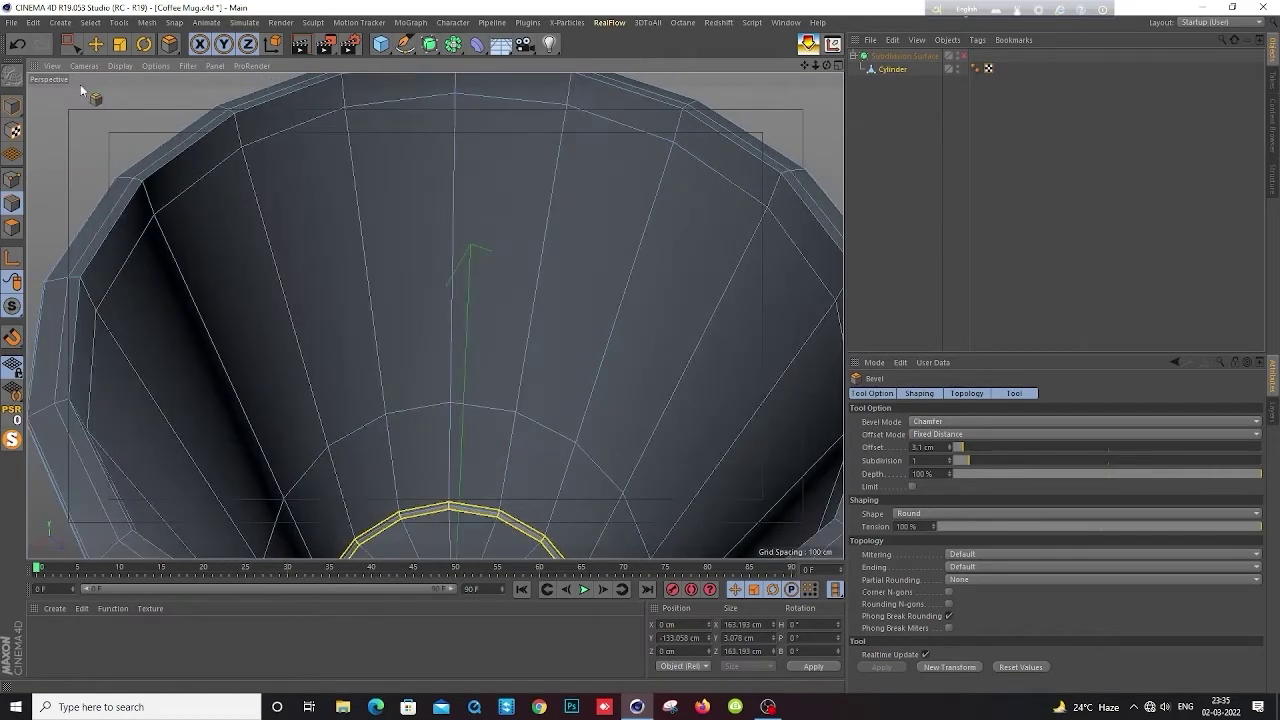
left_click(95, 43)
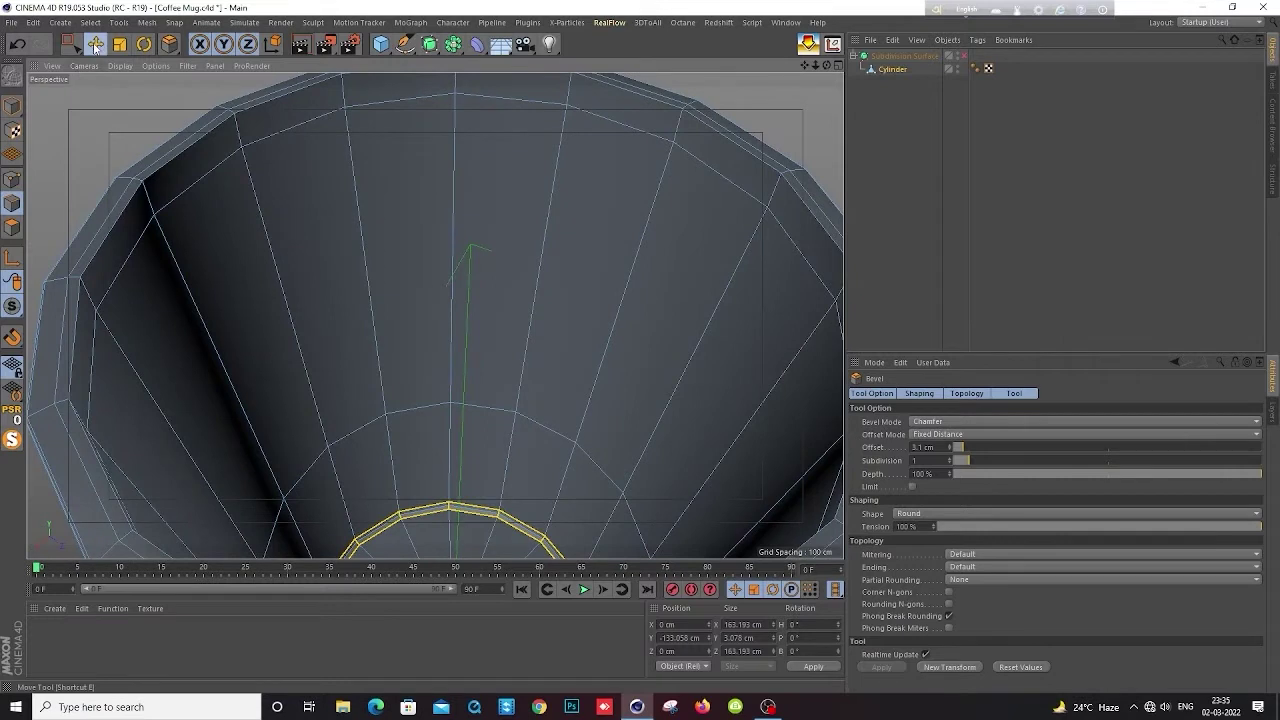
double_click(89, 260)
right_click(158, 270)
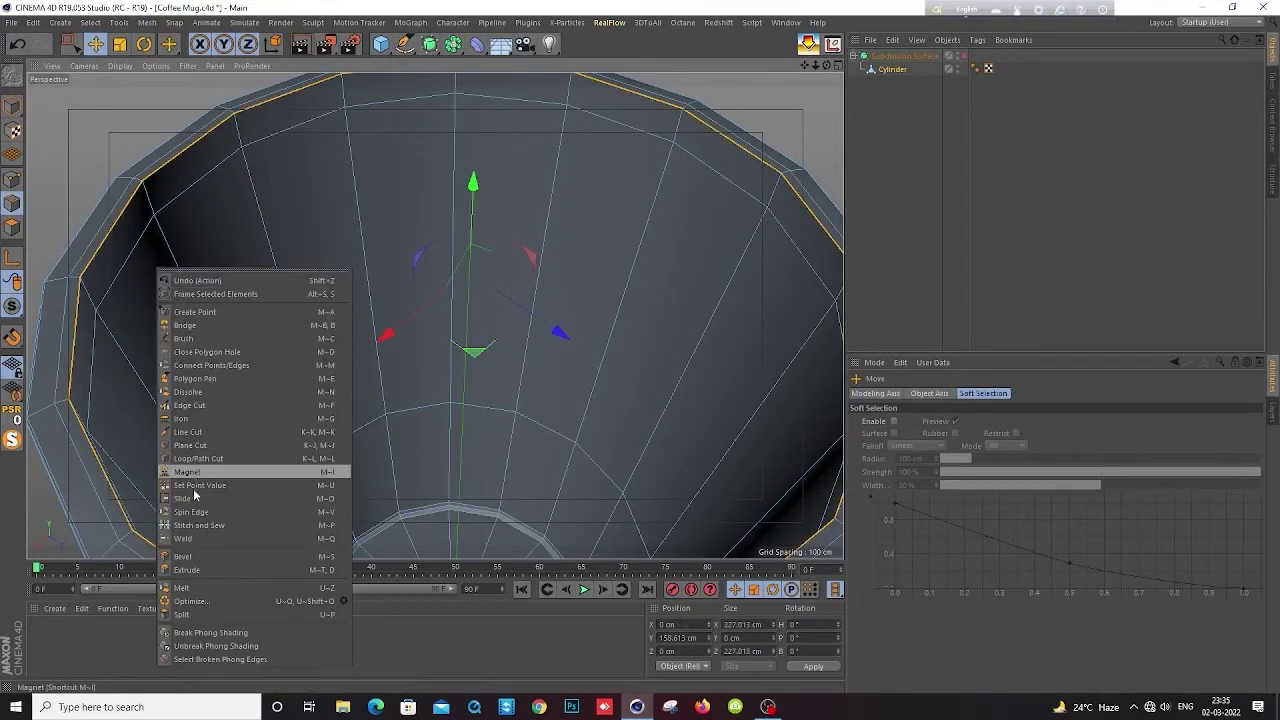
left_click(182, 556)
left_click_drag(182, 345, 230, 345)
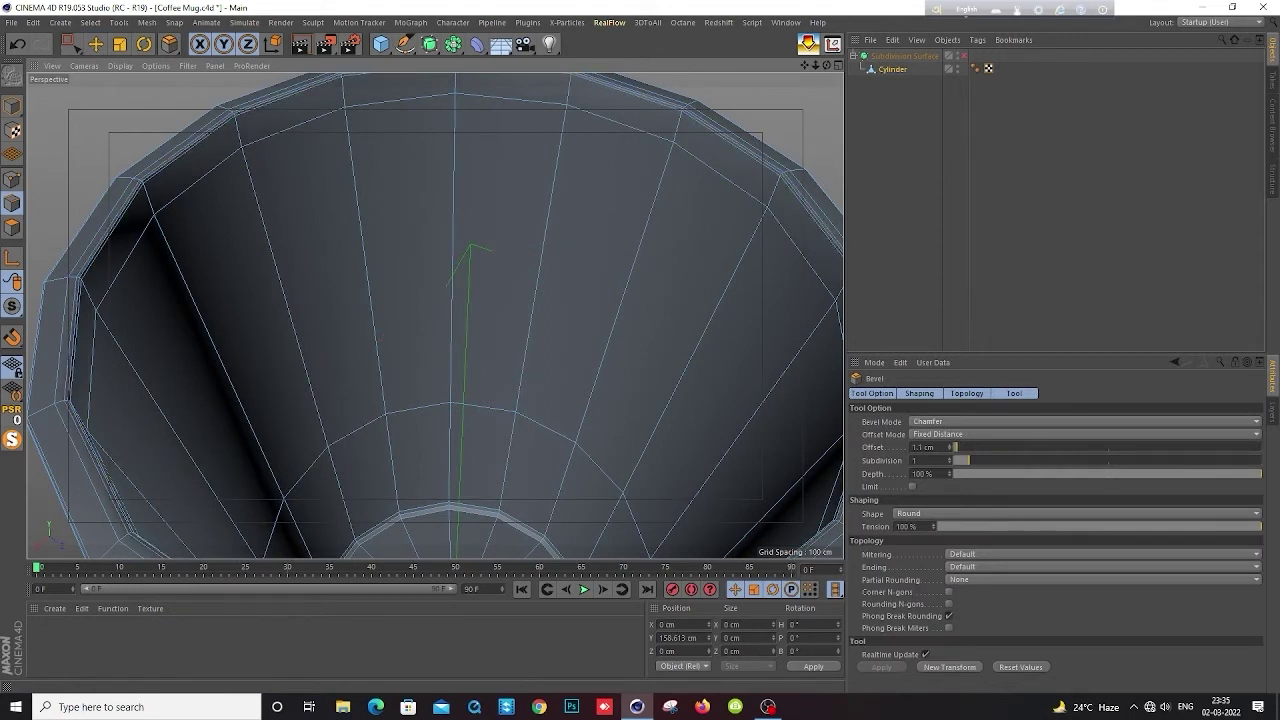
Turn on smooth subdivision for the cup and deselect the cup objects
left_click(95, 43)
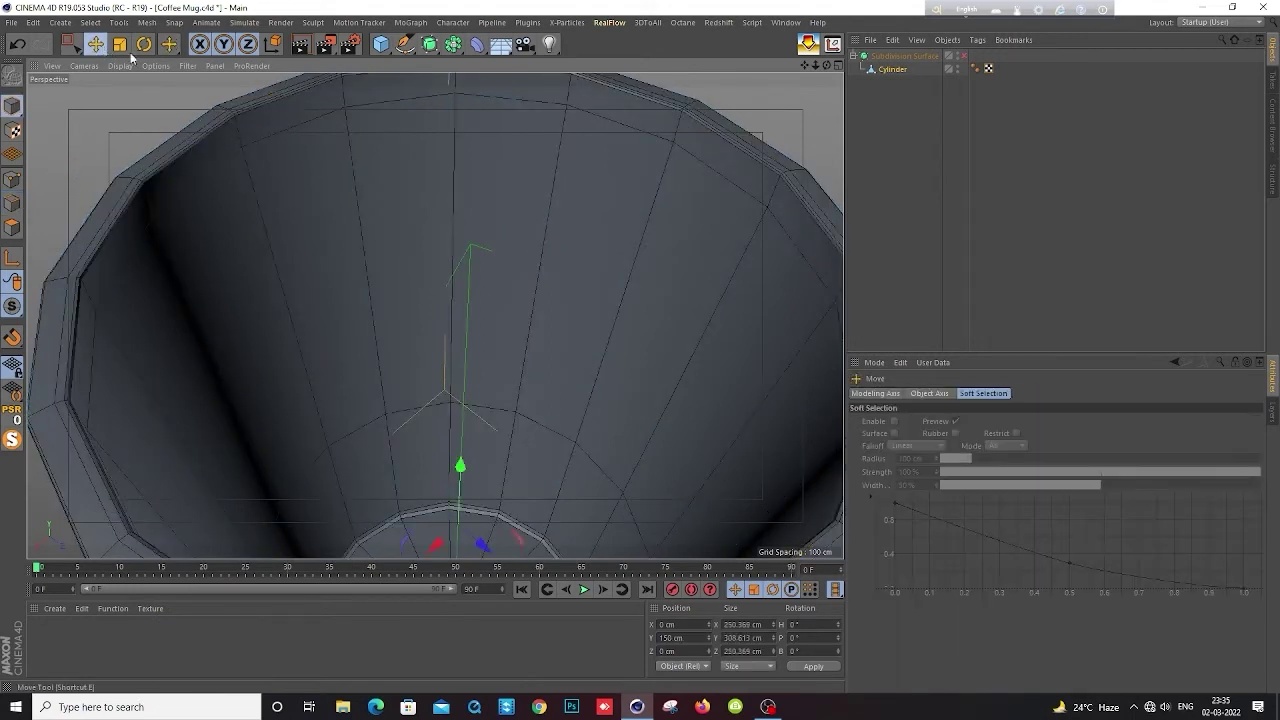
left_click(963, 56)
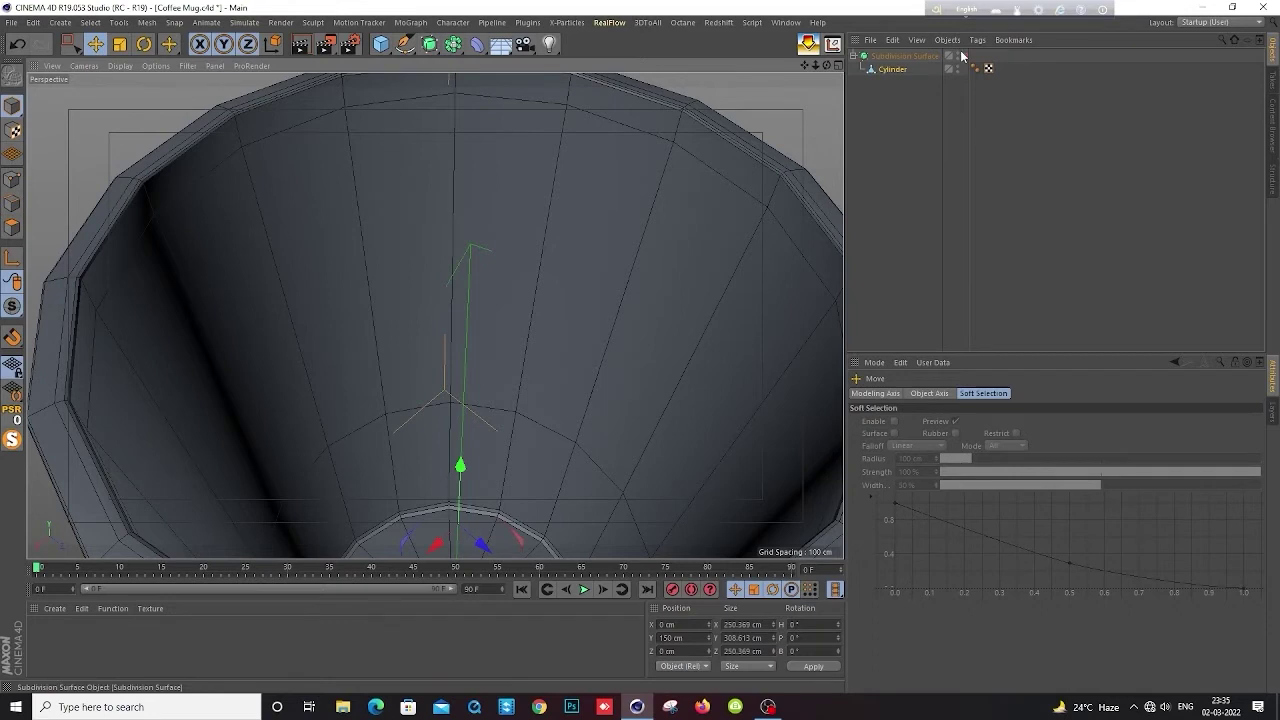
left_click(950, 126)
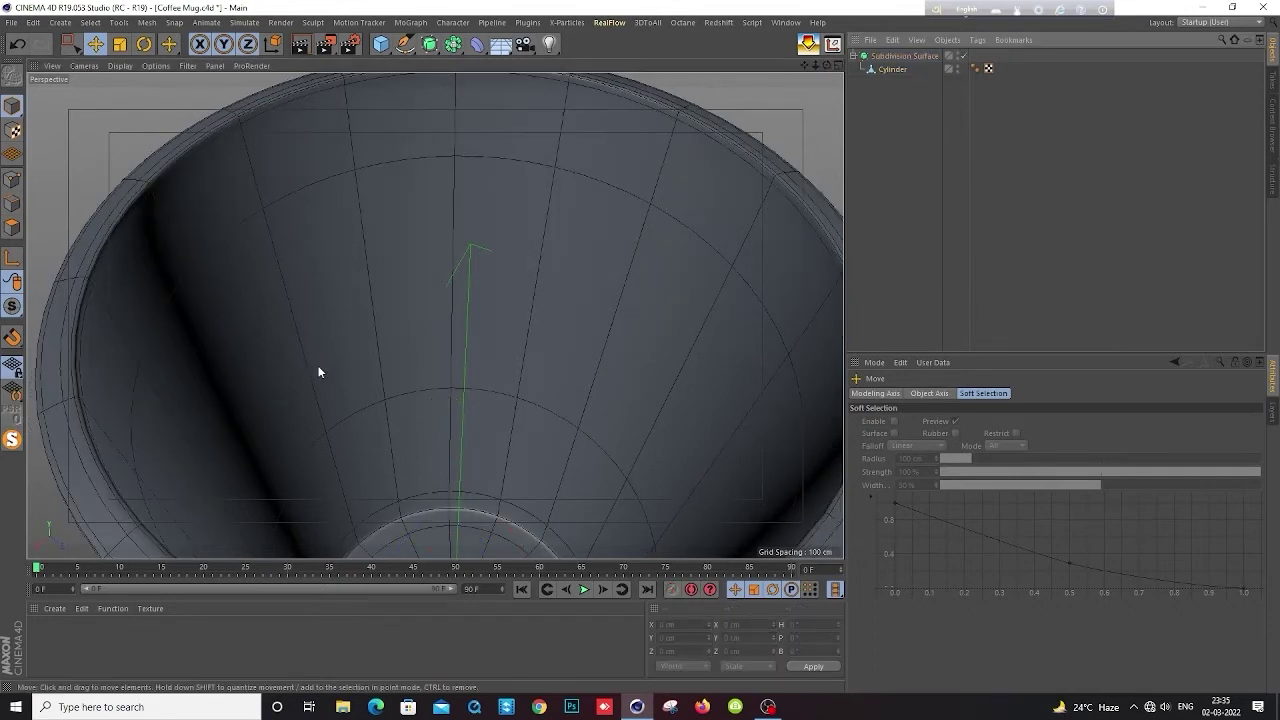
Orbit and zoom around the cup, including its base, then switch the viewport to plain Gouraud shading
scroll(320, 355, "down", 5)
scroll(344, 347, "down", 3)
scroll(285, 346, "down", 1)
mouse_move(312, 336)
left_mouse_down("alt")
mouse_move(418, 238)
mouse_move(624, 279)
mouse_move(617, 330)
mouse_move(471, 330)
left_mouse_up("alt")
scroll(428, 323, "up", 2)
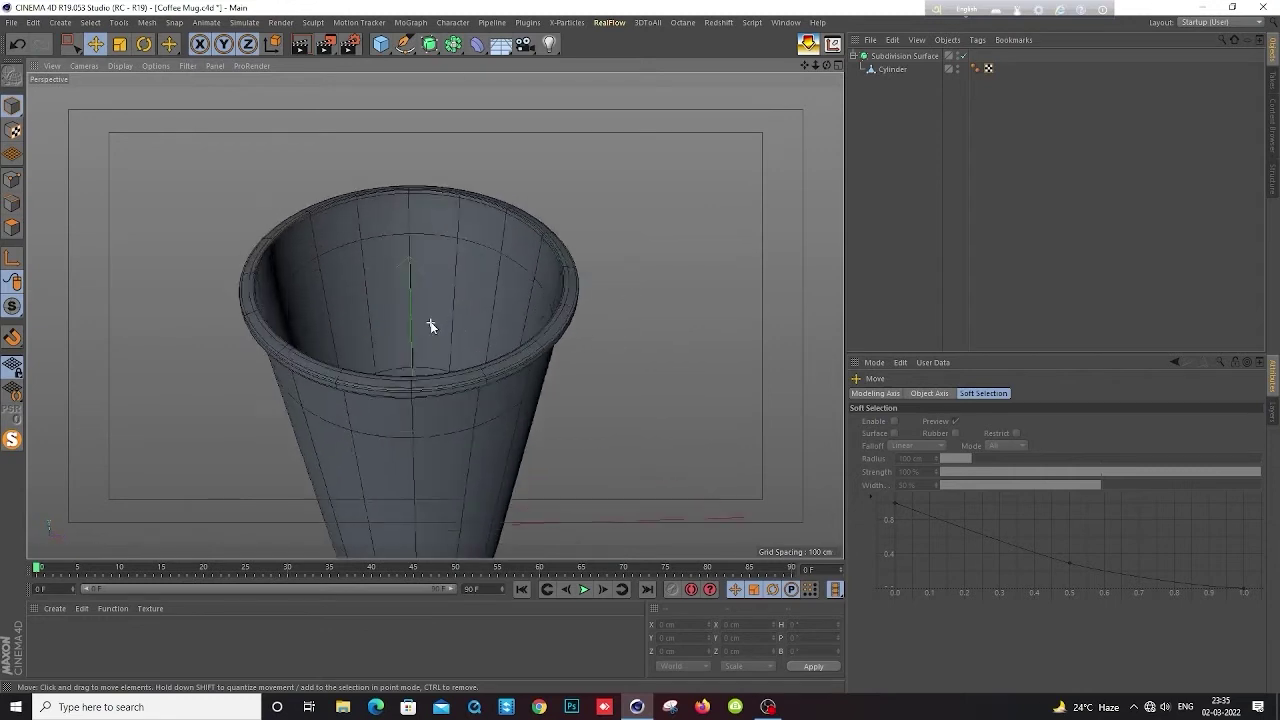
scroll(428, 323, "up", 1)
scroll(428, 323, "up", 1)
scroll(424, 323, "down", 1)
scroll(424, 322, "down", 2)
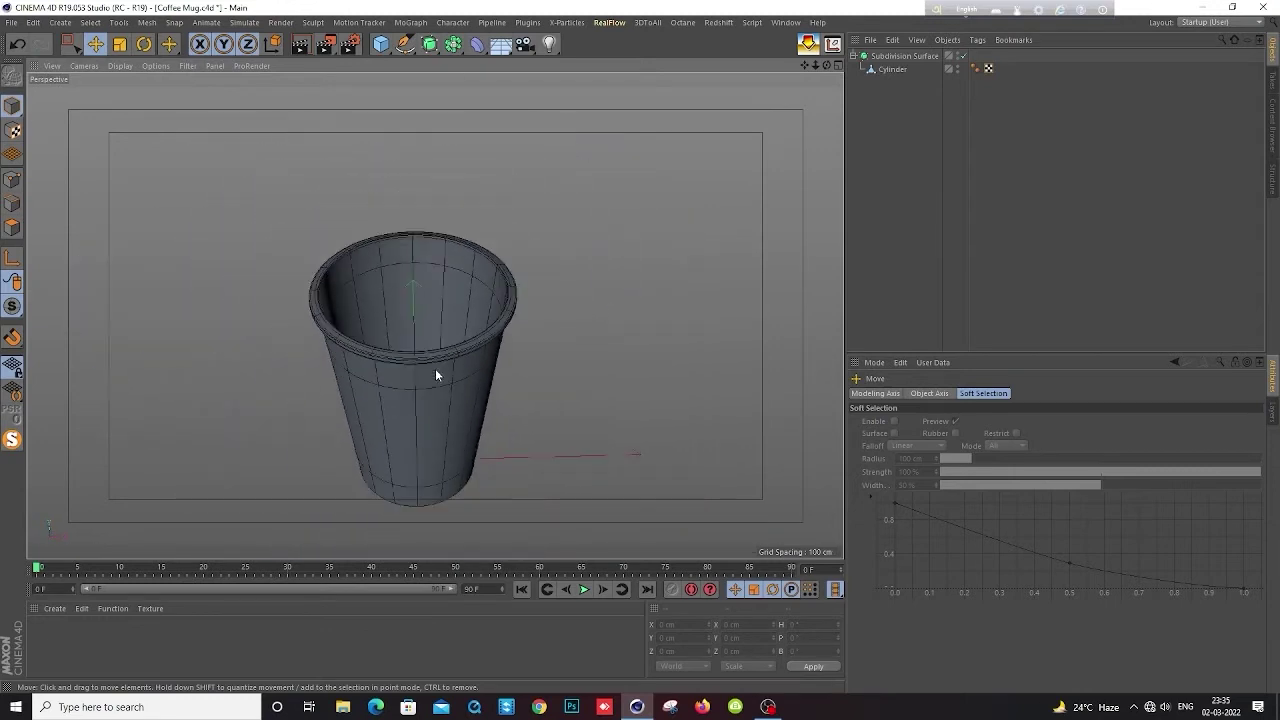
mouse_move(435, 368)
left_mouse_down("alt")
mouse_move(388, 257)
mouse_move(406, 215)
mouse_move(417, 238)
mouse_move(322, 291)
left_mouse_up("alt")
key("n")
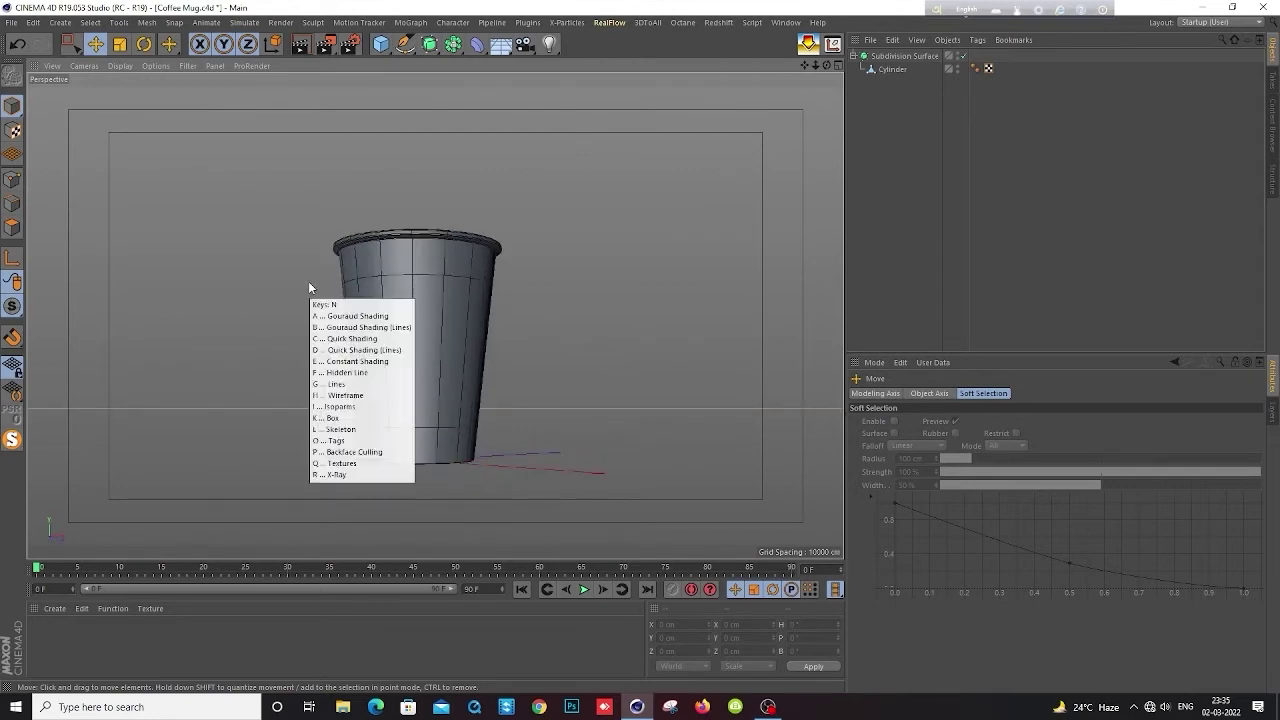
key("a")
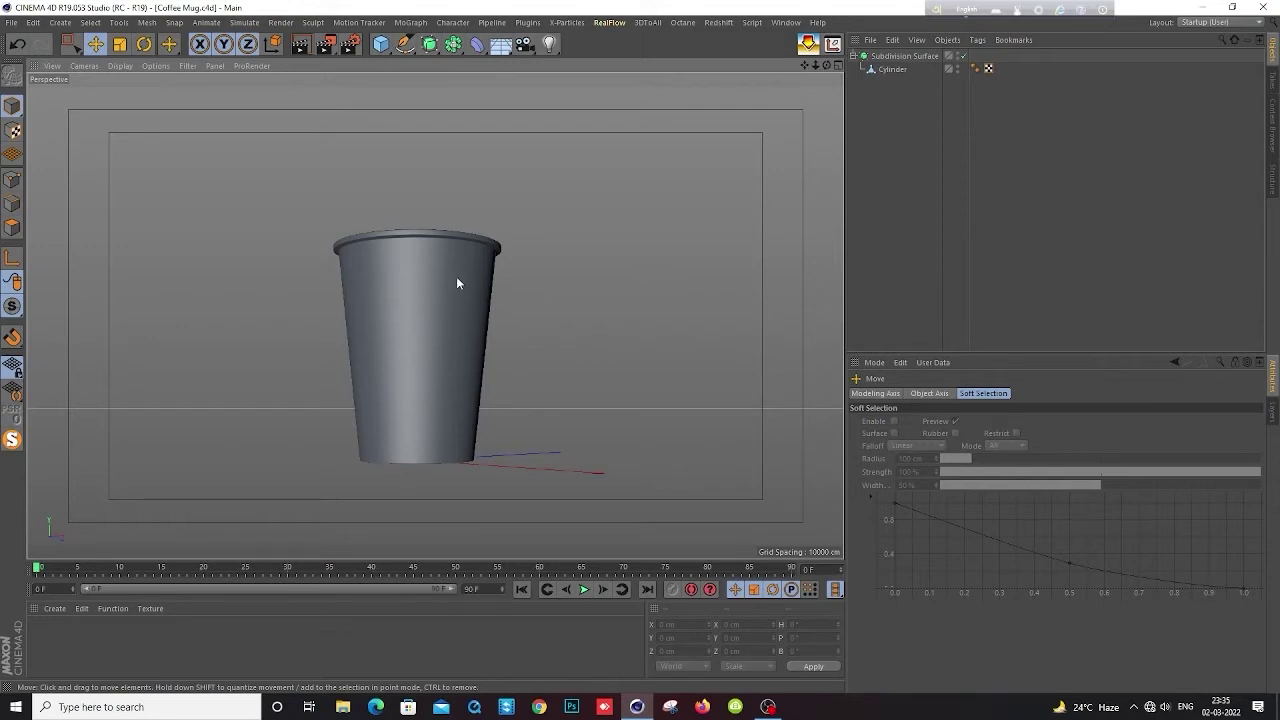
Maximise the Front view and zoom to the cup rim against the coffee-cup reference photo
middle_click(510, 314)
middle_click(625, 381)
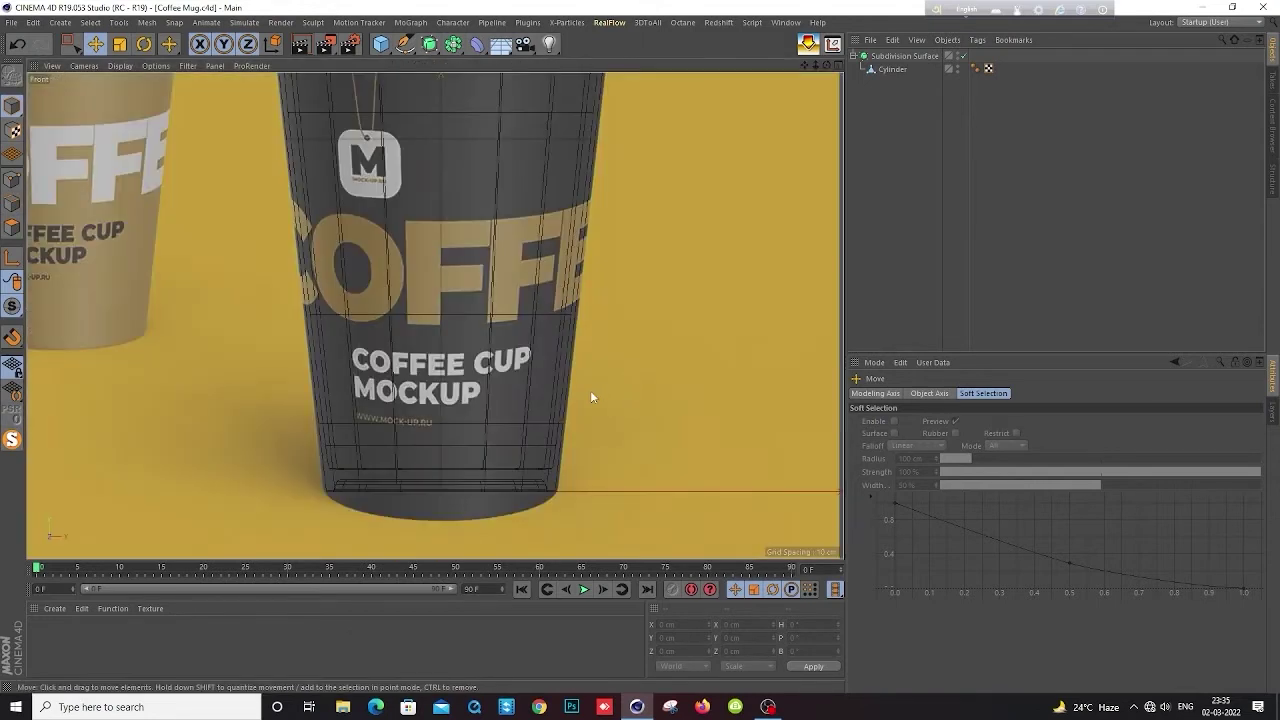
scroll(555, 394, "down", 5)
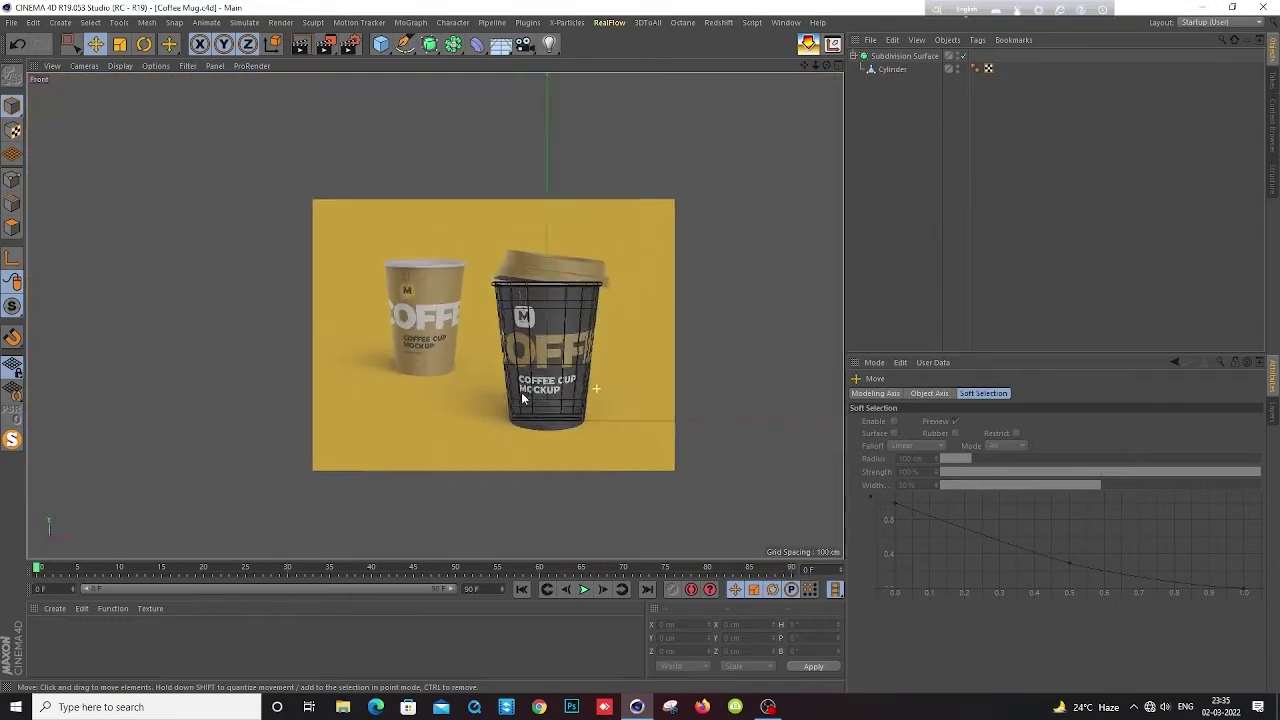
scroll(571, 303, "down", 2)
scroll(539, 376, "up", 3)
scroll(540, 366, "up", 1)
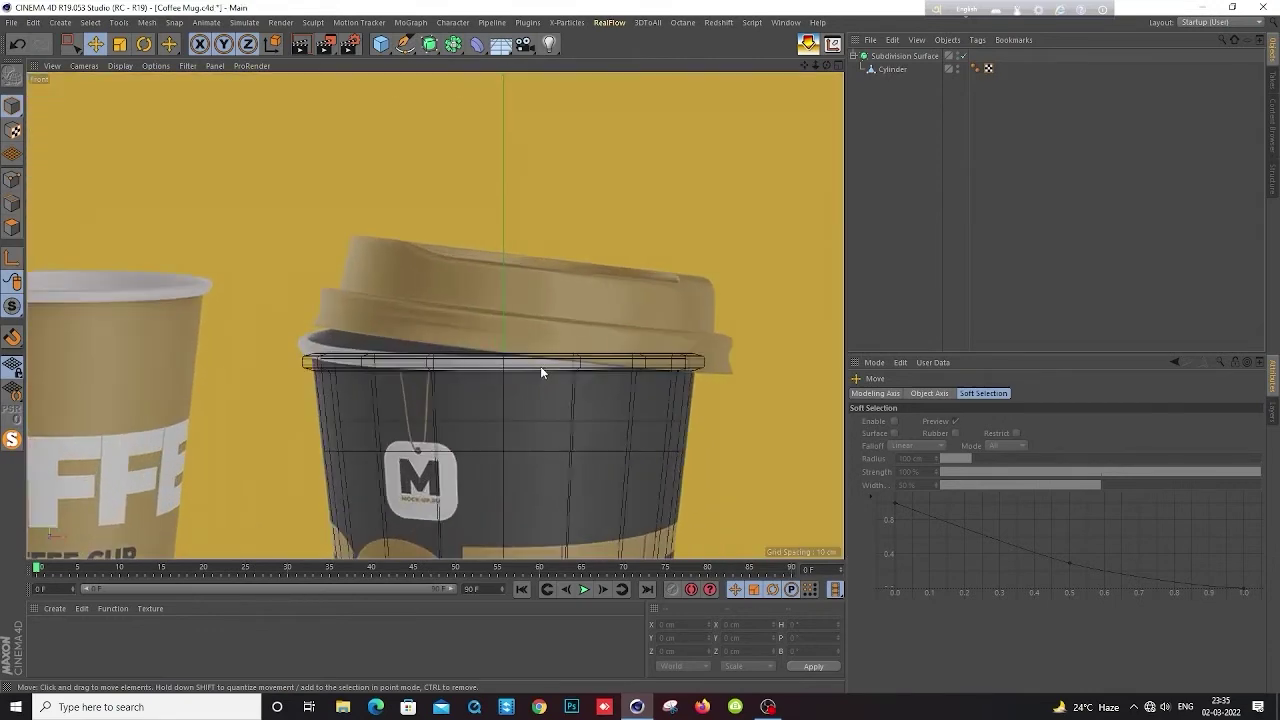
scroll(541, 366, "up", 2)
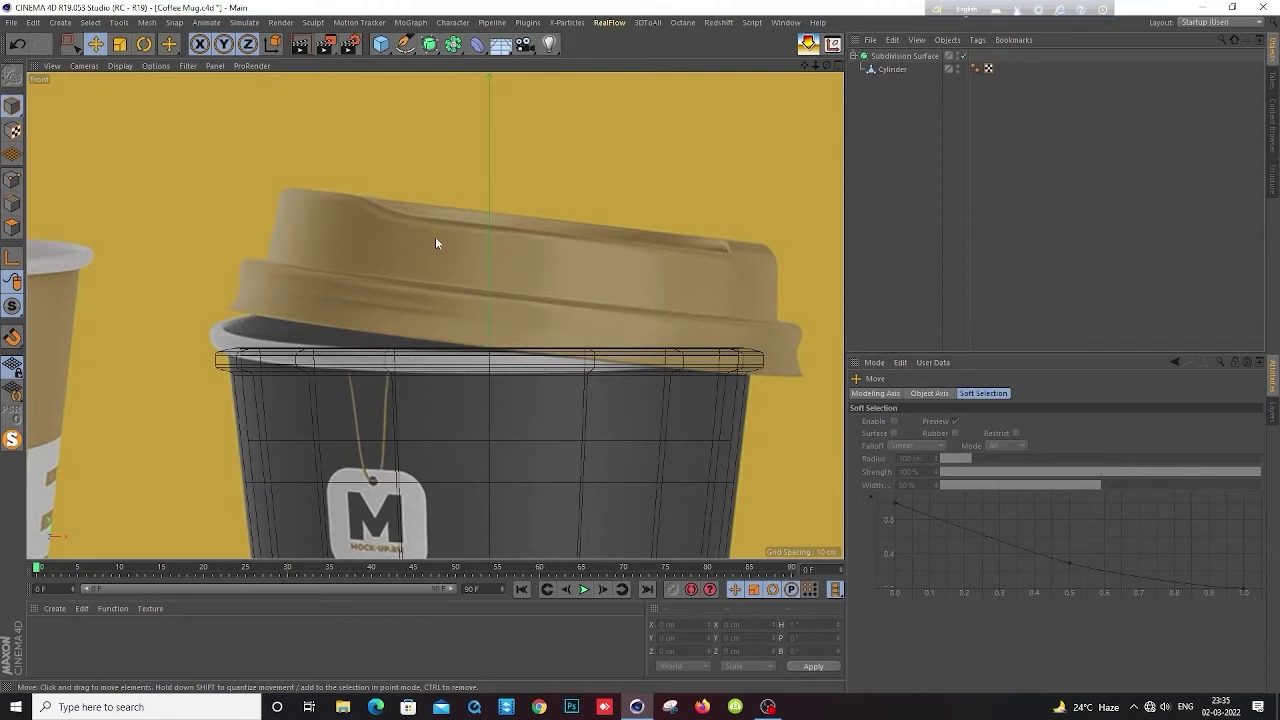
scroll(435, 238, "down", 2)
scroll(440, 249, "down", 2)
scroll(444, 256, "down", 1)
scroll(444, 256, "down", 2)
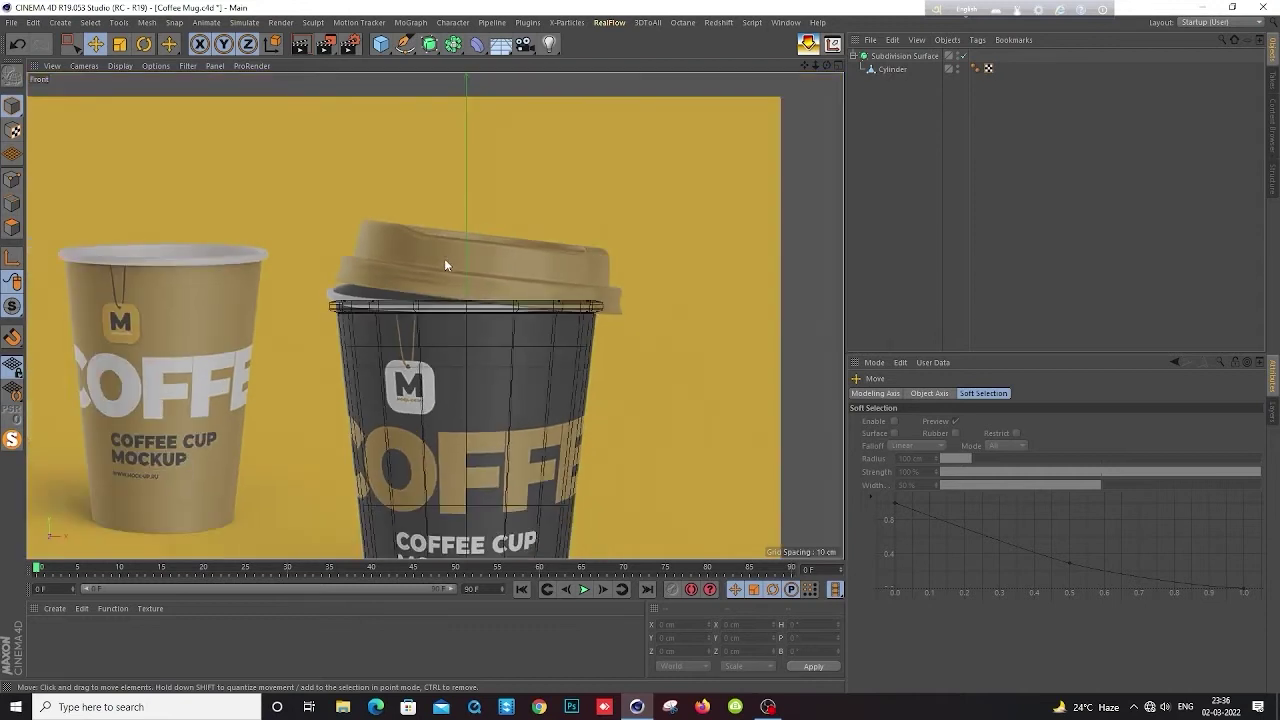
Add a new Cylinder primitive and turn off its Caps
left_click(381, 47)
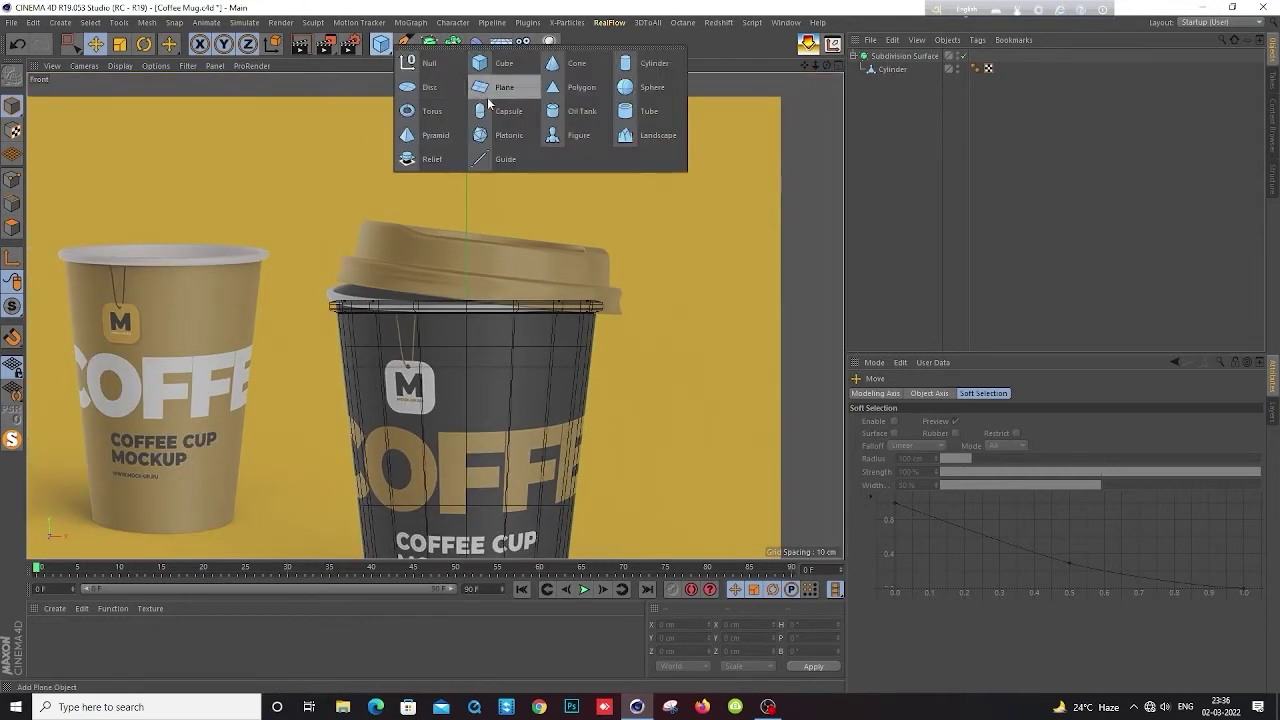
left_click(641, 68)
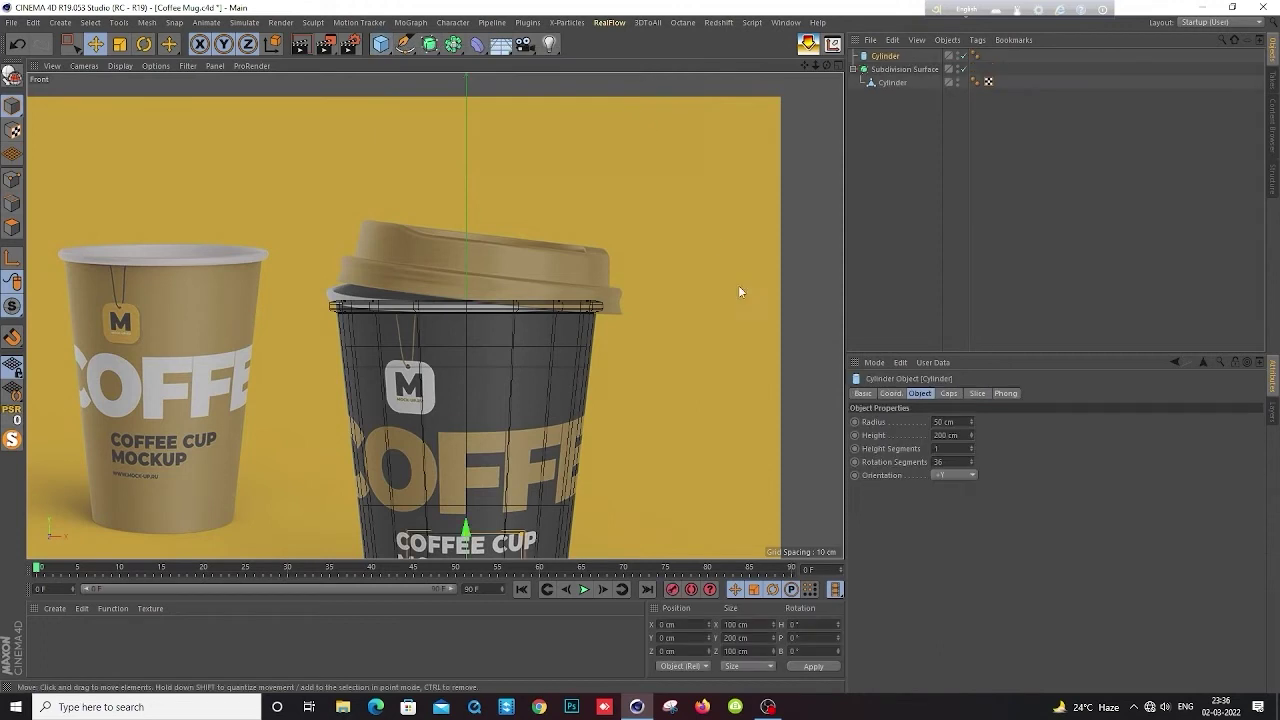
left_click(949, 394)
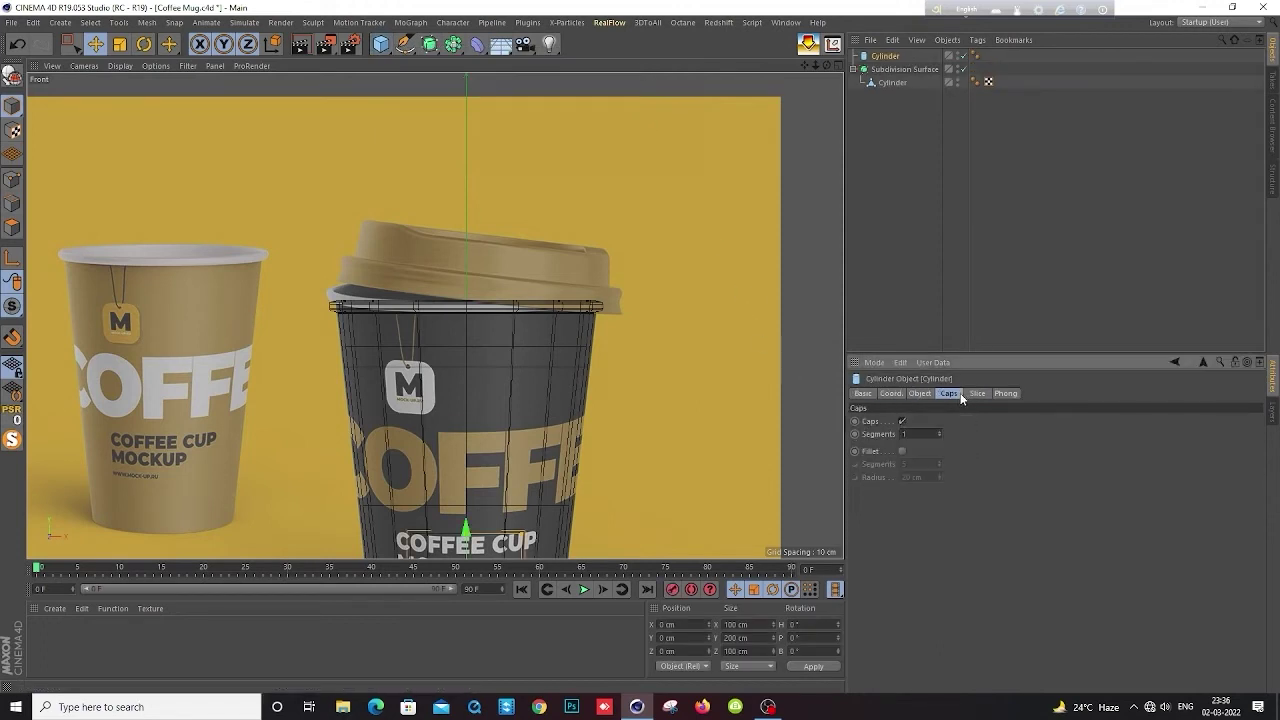
left_click(902, 421)
Move and scale the cylinder to a thin 244.8 cm-wide, 26.2 cm-tall ring on the rim at Y 310.3 cm
mouse_move(466, 528)
left_mouse_down()
mouse_move(484, 140)
mouse_move(611, 196)
mouse_move(597, 196)
left_mouse_up()
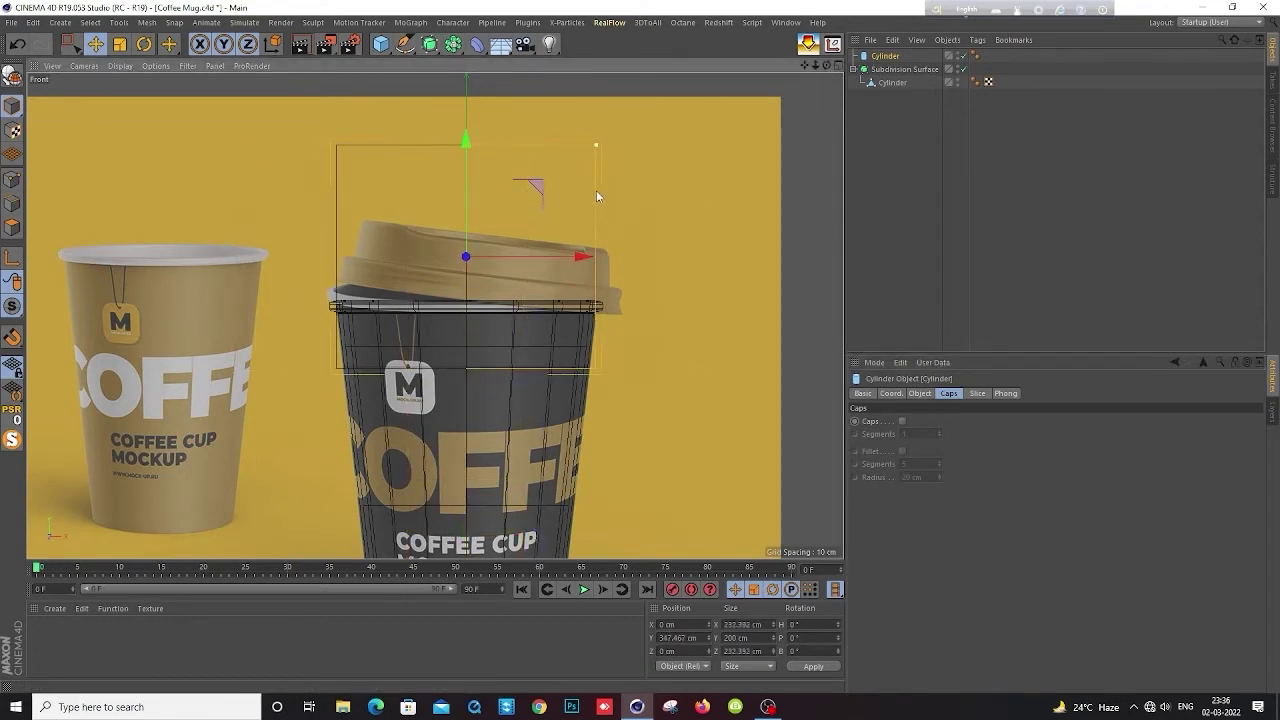
left_click_drag(466, 146, 469, 250)
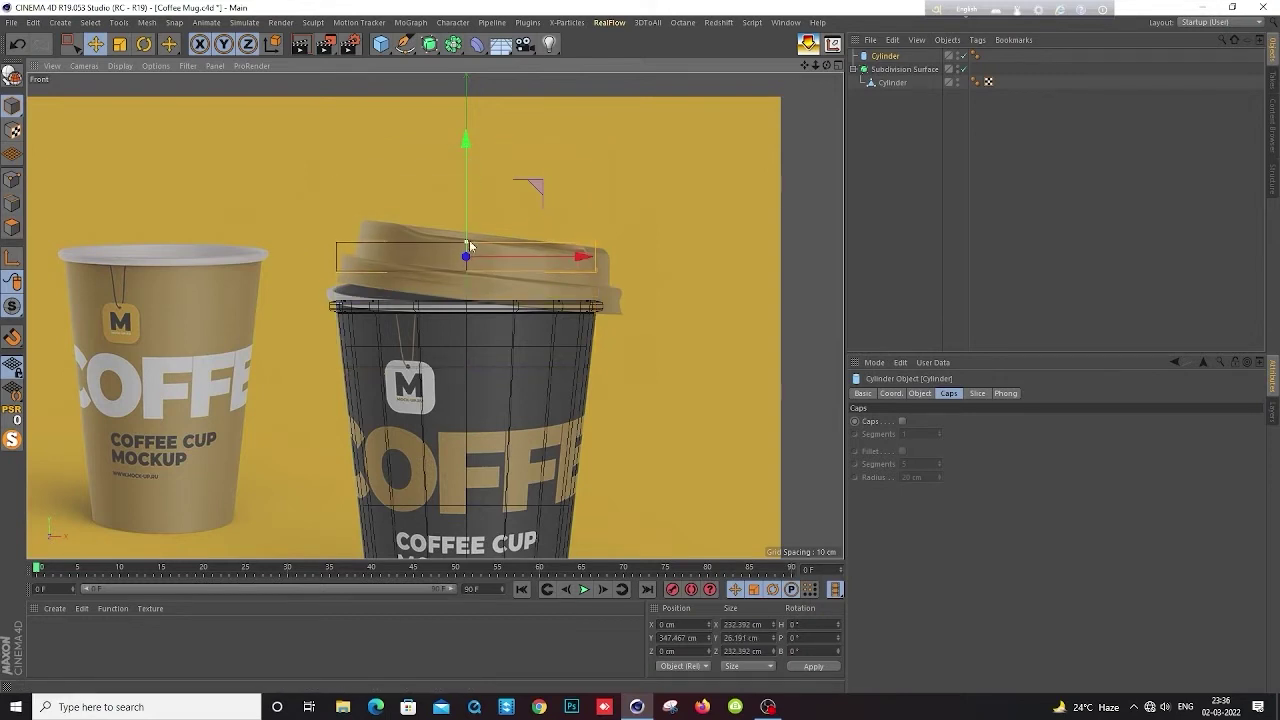
left_click_drag(466, 140, 469, 184)
scroll(469, 181, "up", 2)
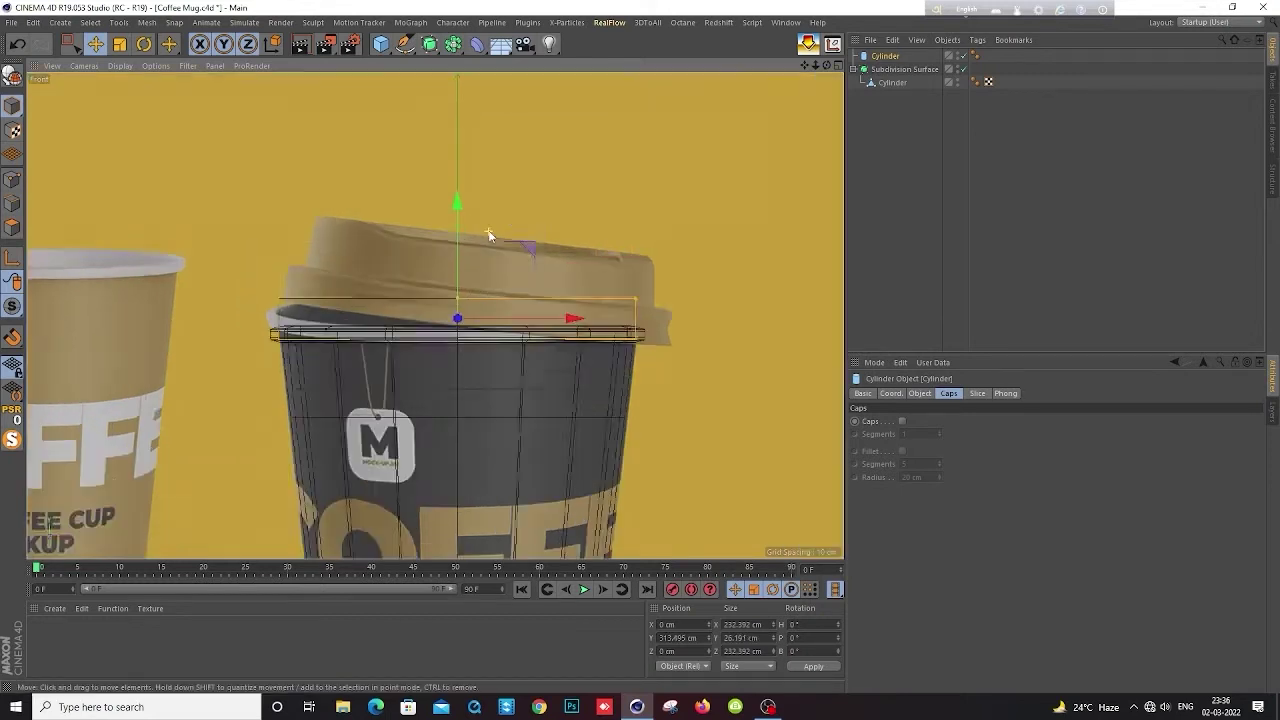
scroll(486, 229, "up", 2)
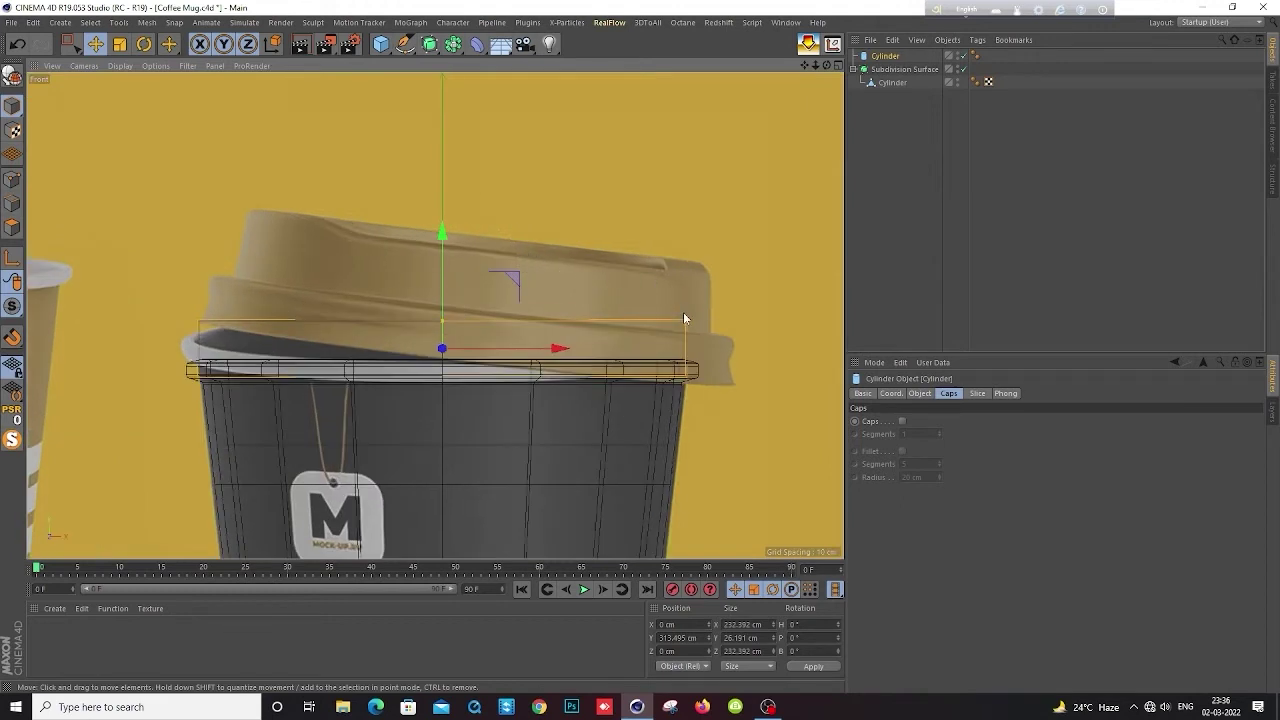
left_click_drag(684, 318, 701, 325)
left_click_drag(442, 233, 445, 236)
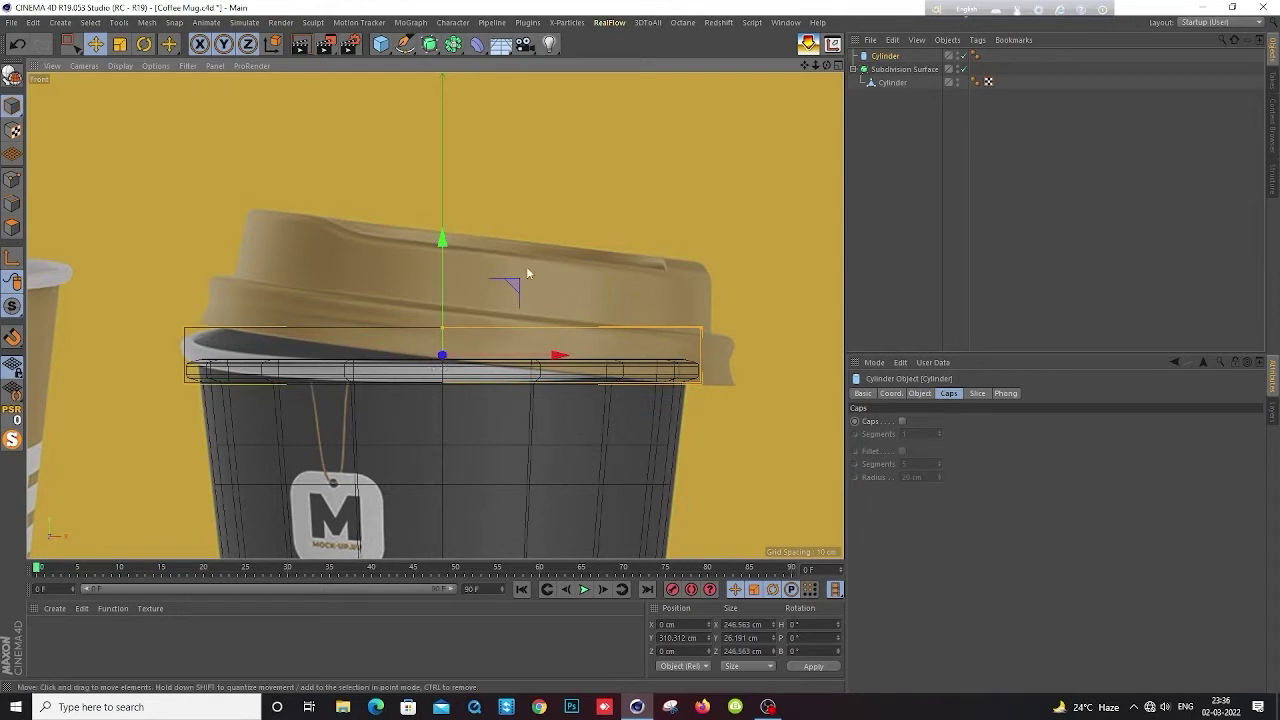
scroll(700, 328, "up", 2)
scroll(700, 328, "up", 3)
scroll(700, 325, "up", 3)
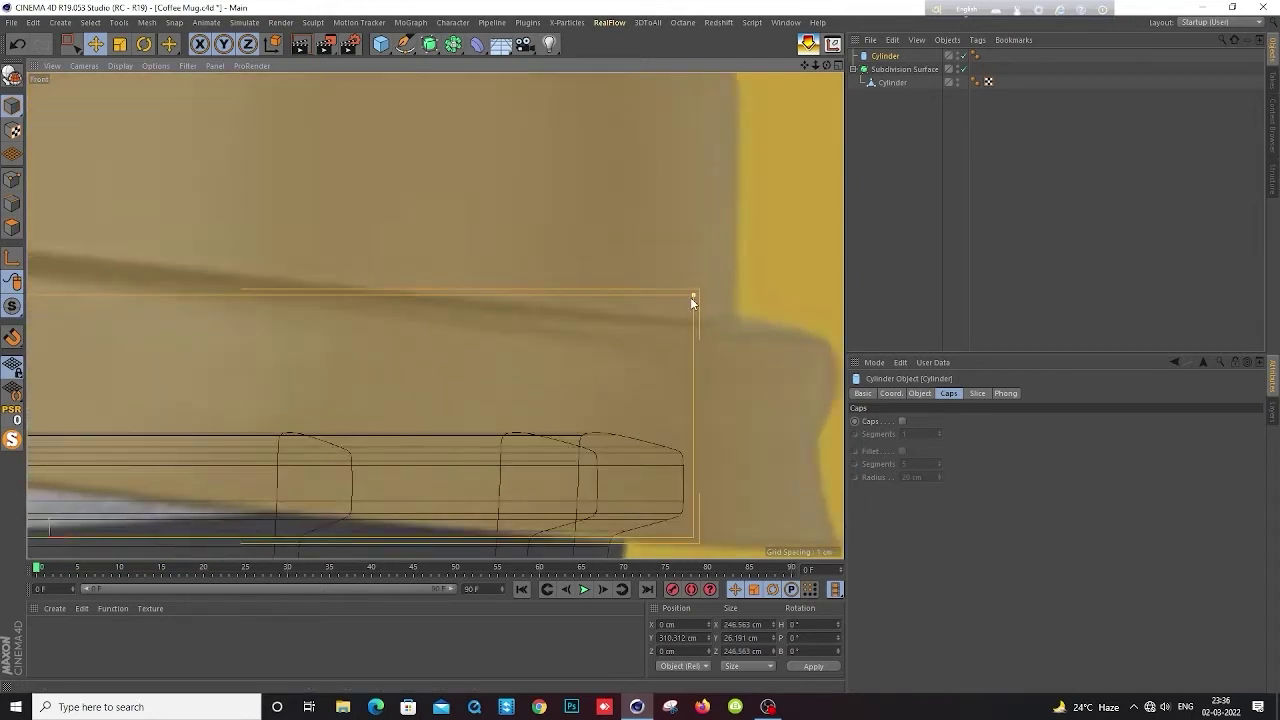
left_click_drag(692, 296, 685, 296)
scroll(543, 300, "down", 4)
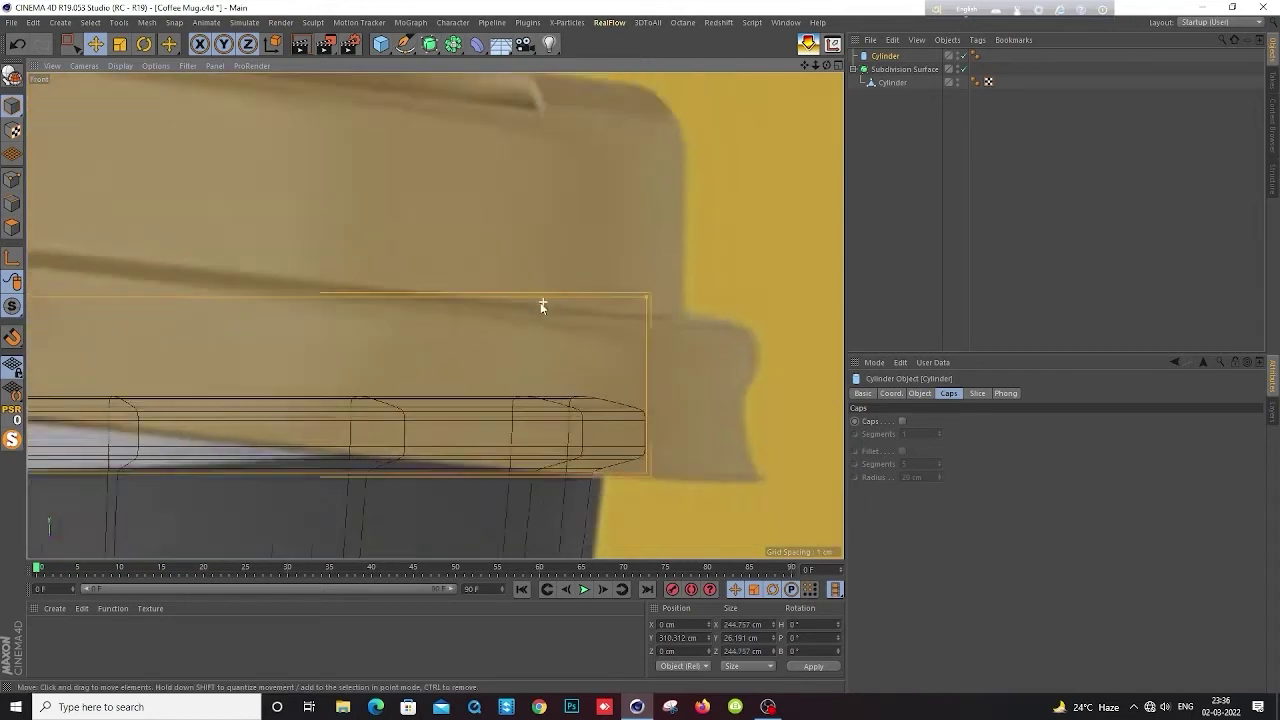
scroll(537, 312, "down", 3)
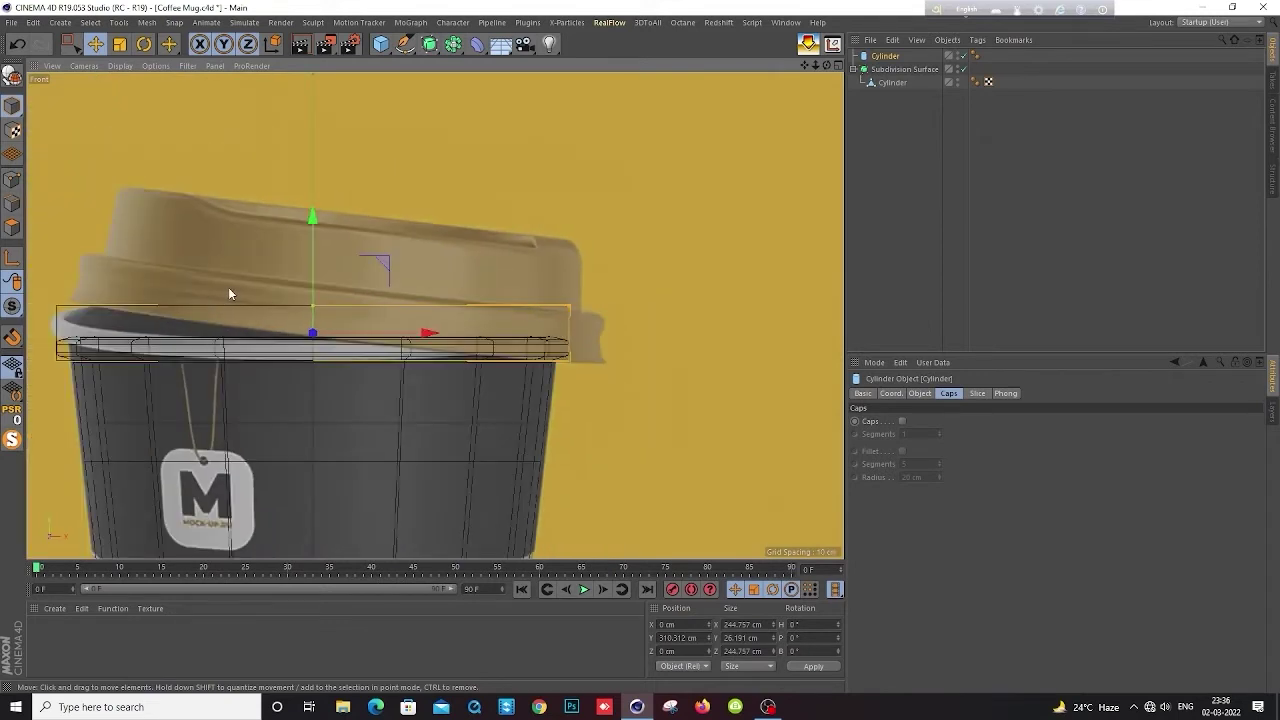
Make the lid cylinder editable and loop-select its edges in Edges mode
key("c")
left_click(12, 203)
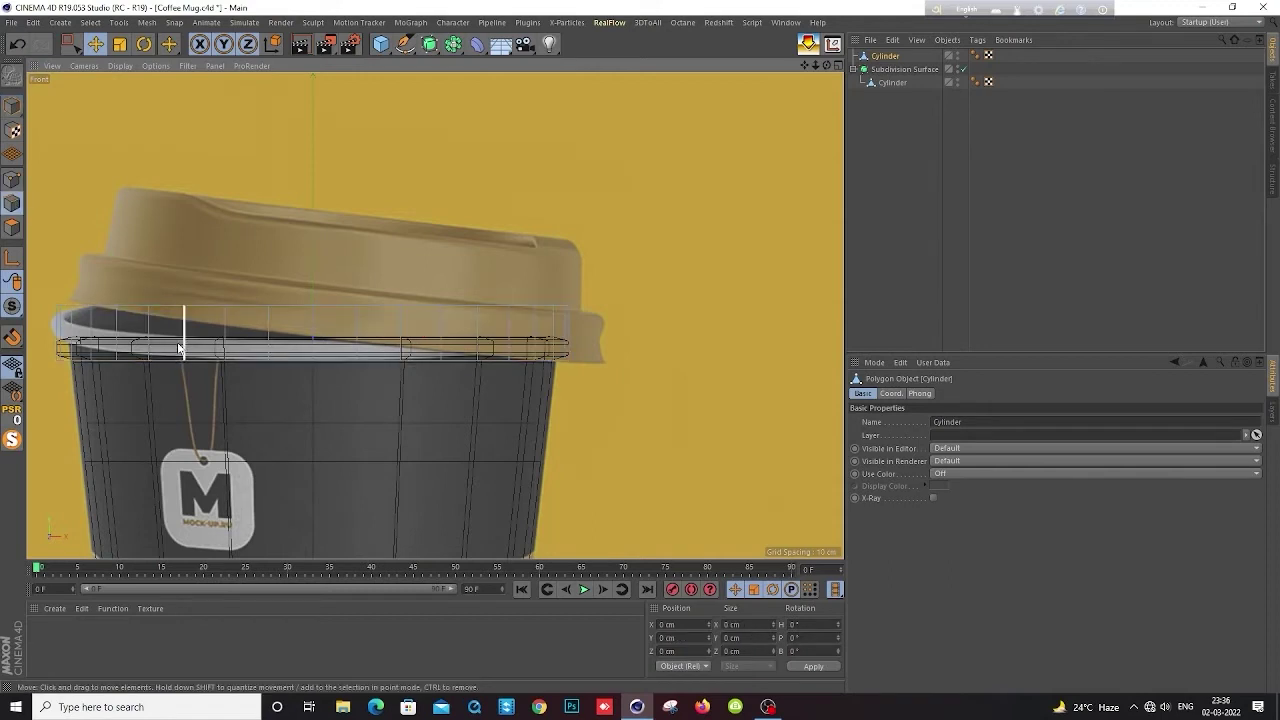
key("u")
key("l")
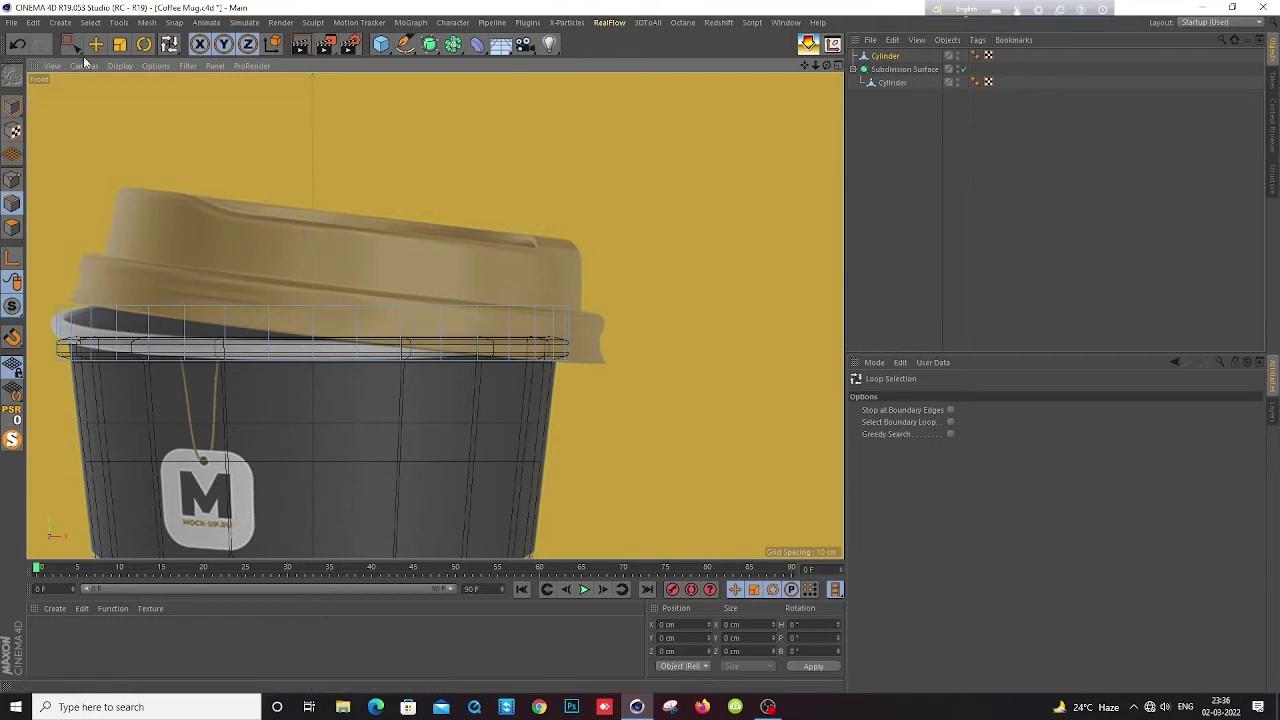
left_click(95, 43)
left_click(148, 328)
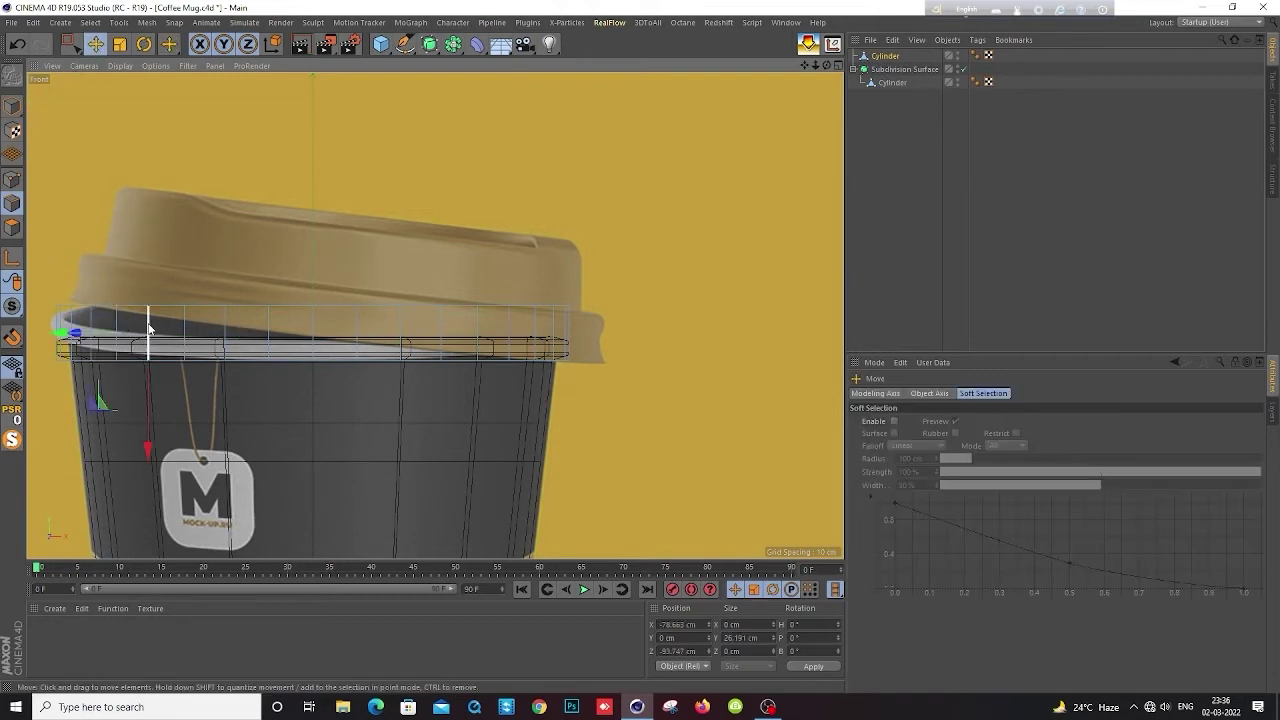
key("u")
key("l")
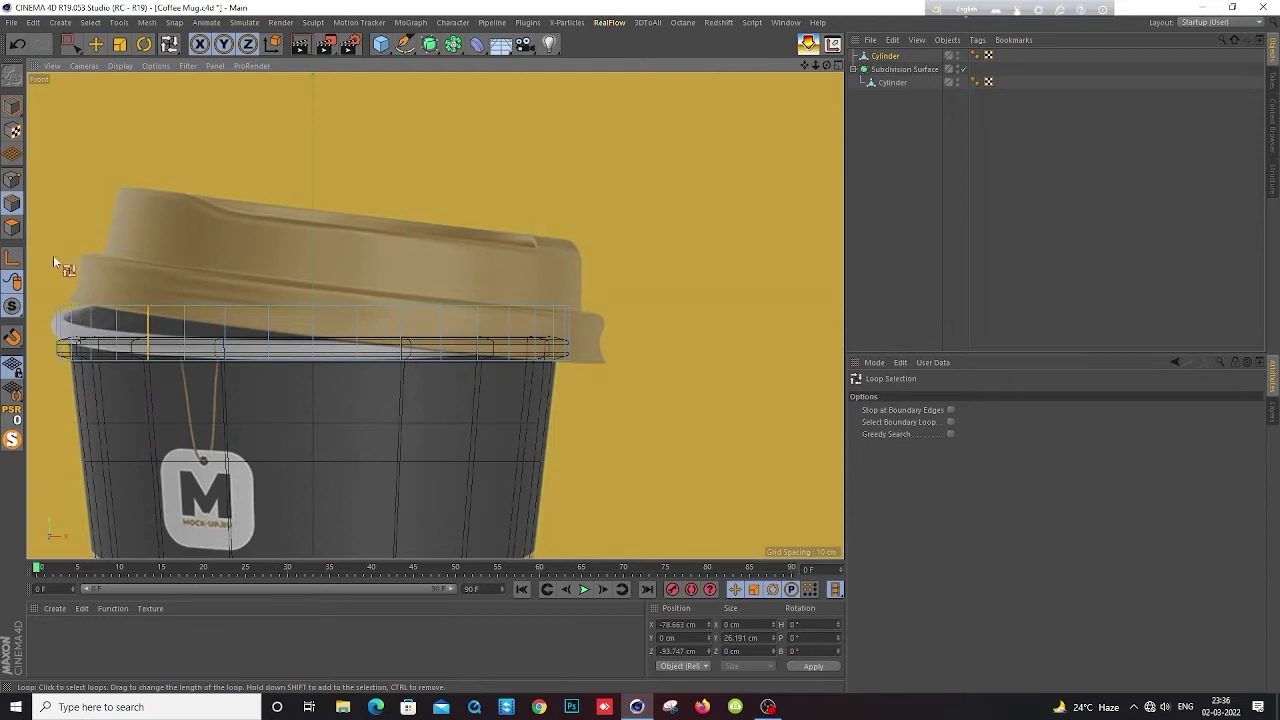
right_click(191, 318)
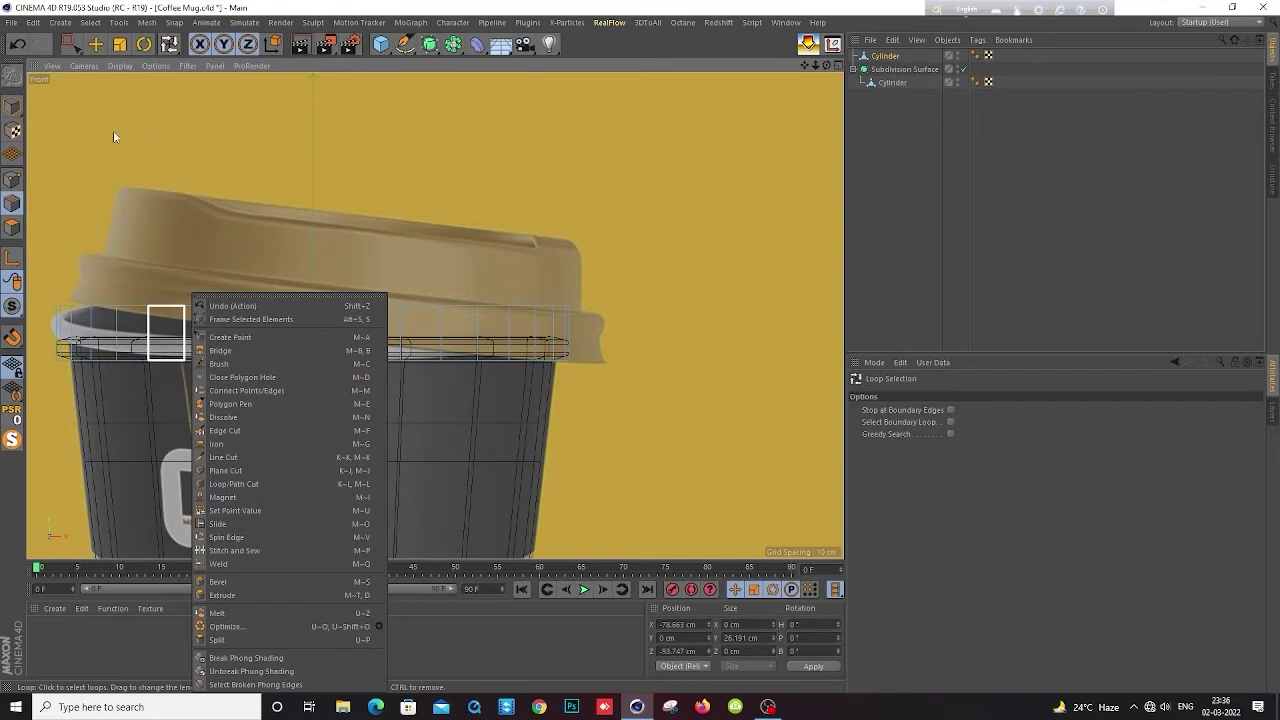
left_click(89, 47)
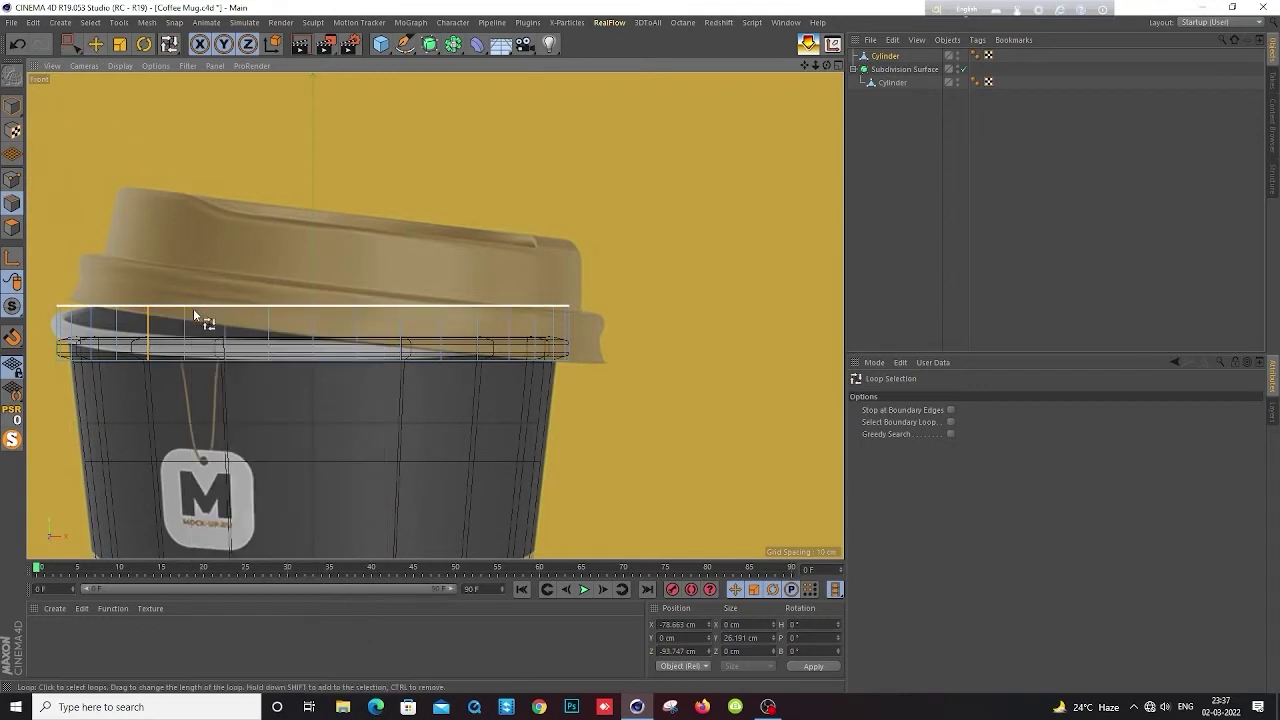
In Points mode, box-select the row of points along the lid rim
left_click(12, 177)
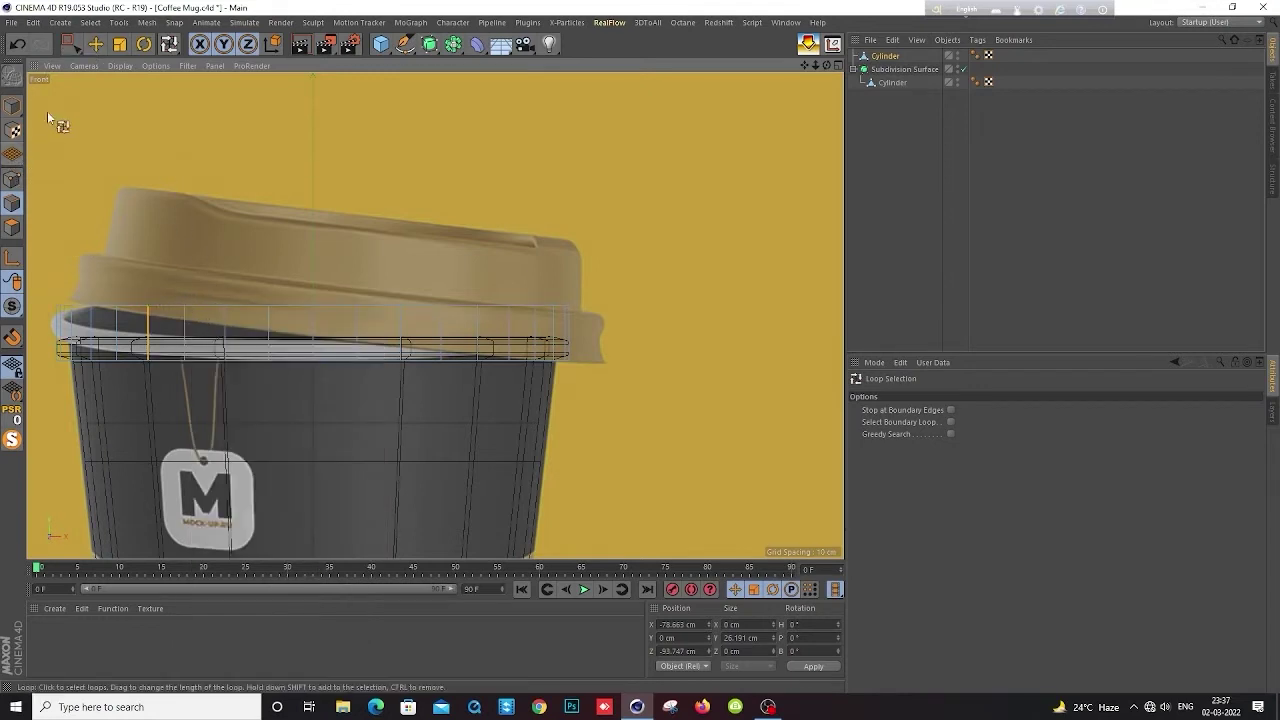
left_click(68, 44)
left_click_drag(38, 290, 593, 381)
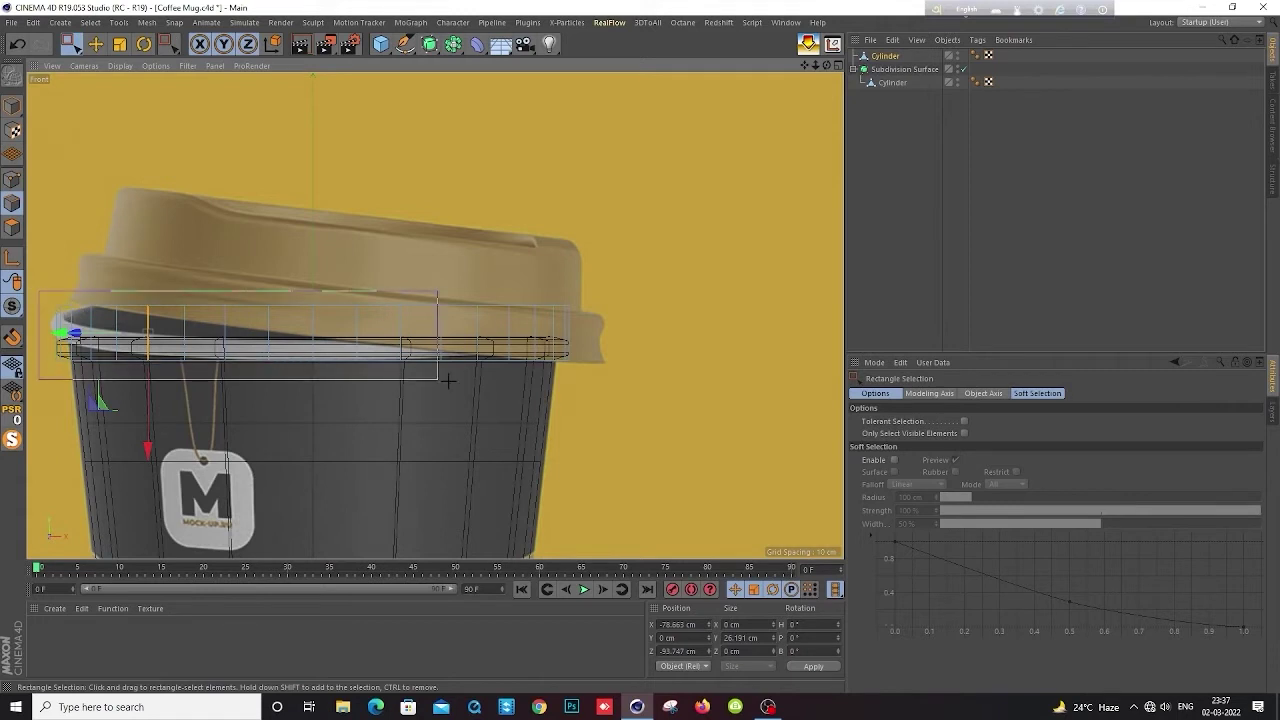
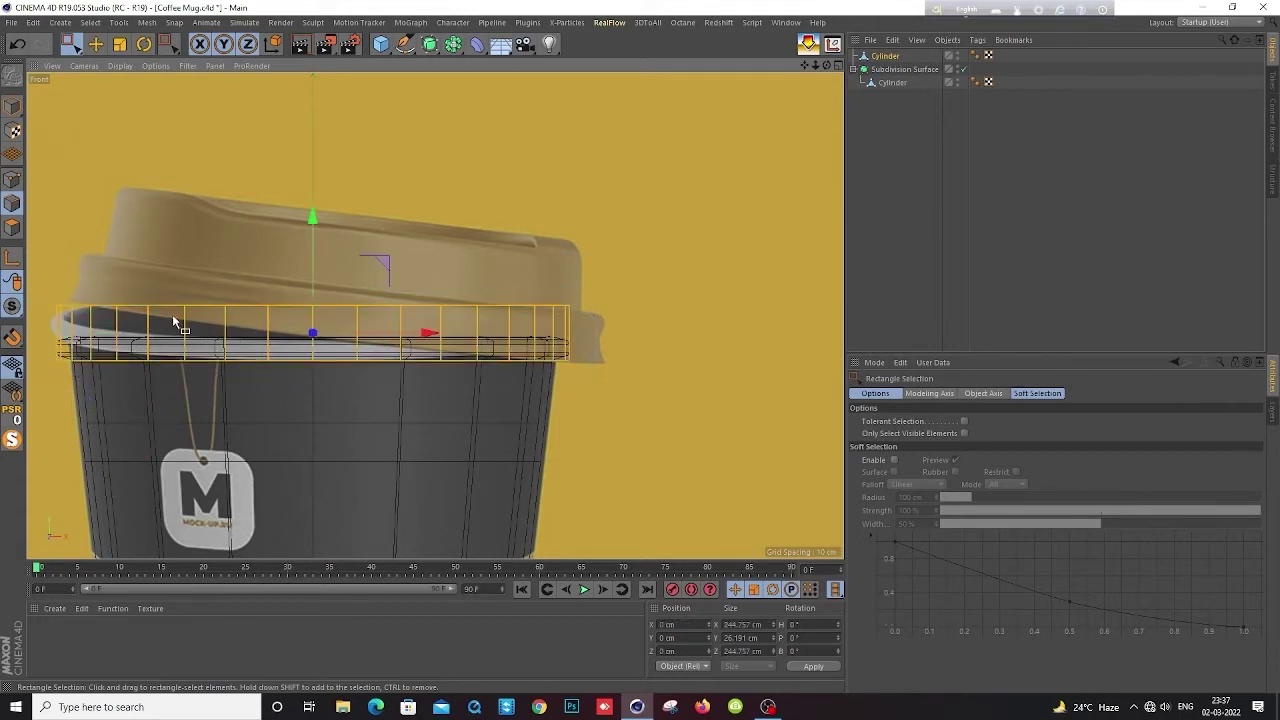
Cut a new edge loop through the lid's rim band at 50% height with Loop/Path Cut
left_click(12, 228)
right_click(275, 360)
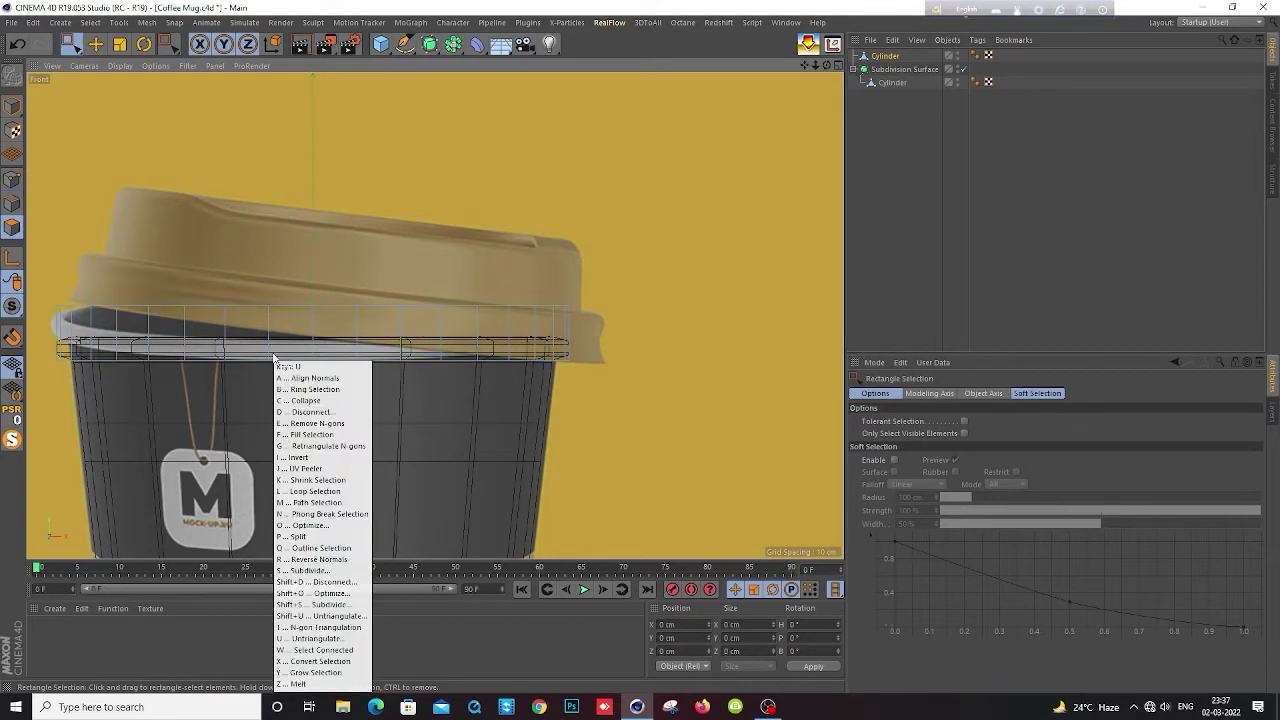
left_click(300, 450)
left_click(275, 352)
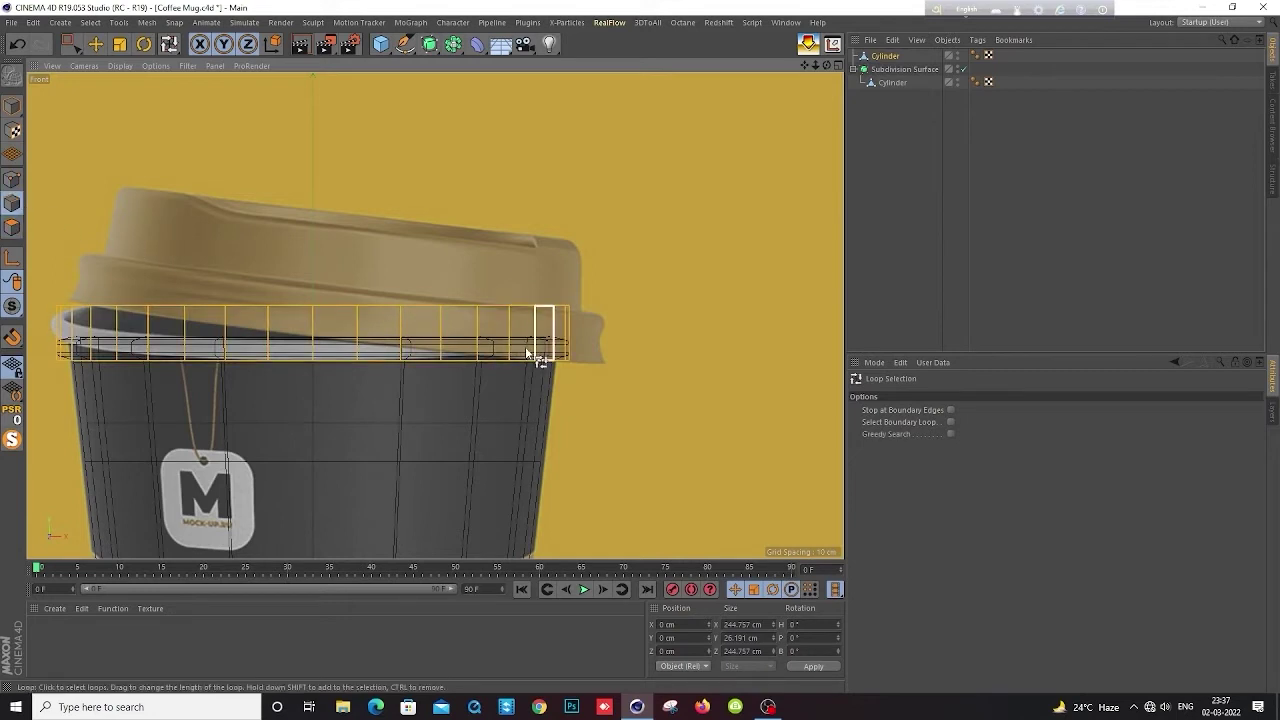
key("k")
key("l")
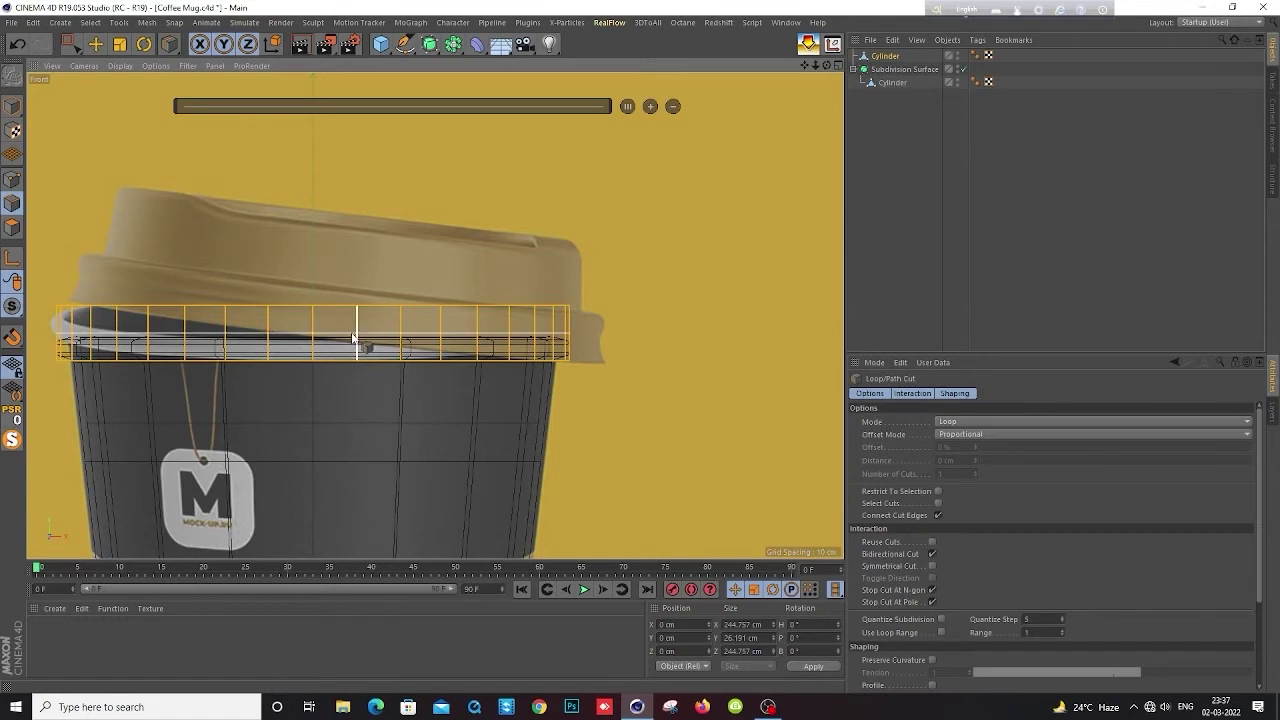
left_click(353, 337)
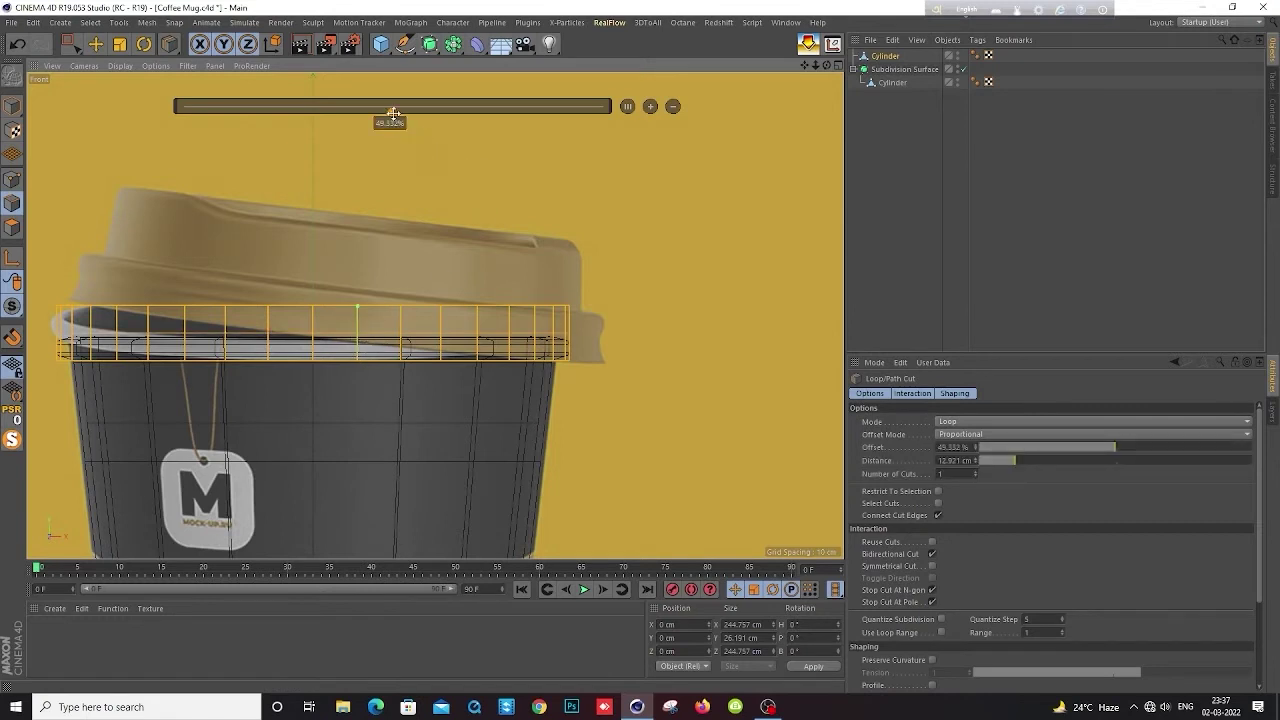
left_click_drag(393, 113, 394, 113)
Scale the rim band's new middle loop inward to about 98.5%, 240.106 cm wide
left_click(95, 44)
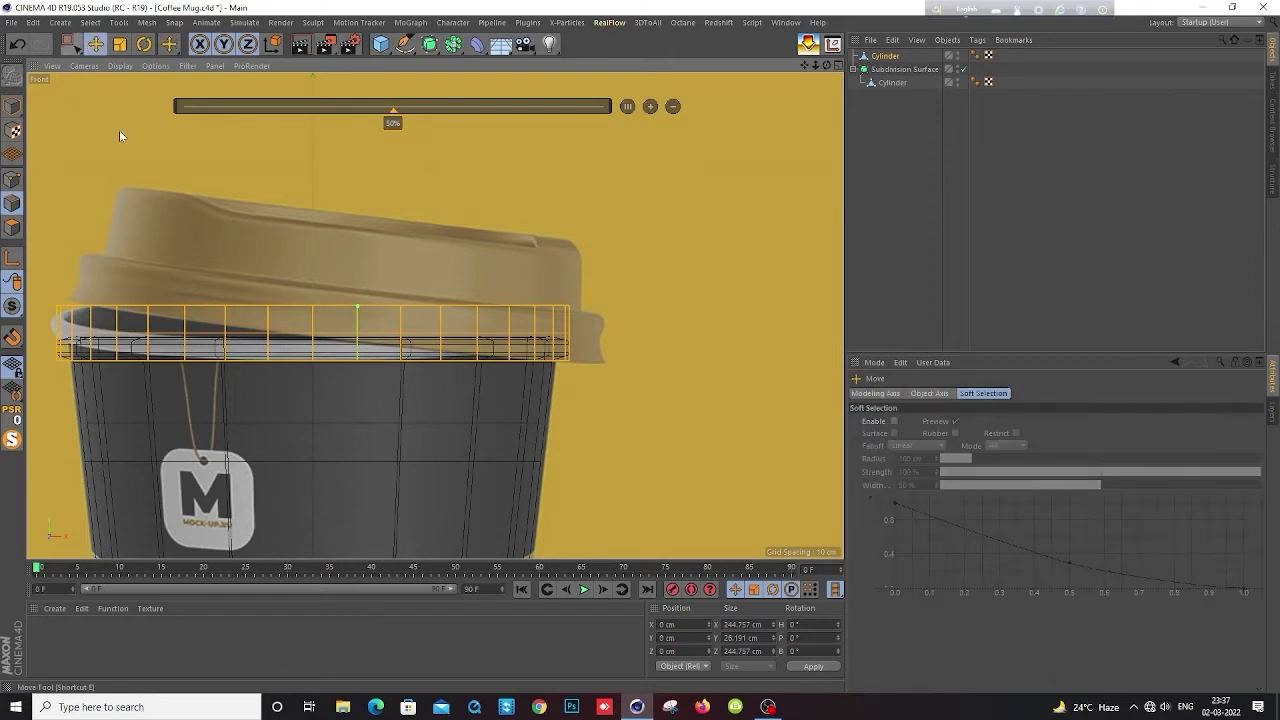
left_click(110, 337)
scroll(500, 354, "up", 2)
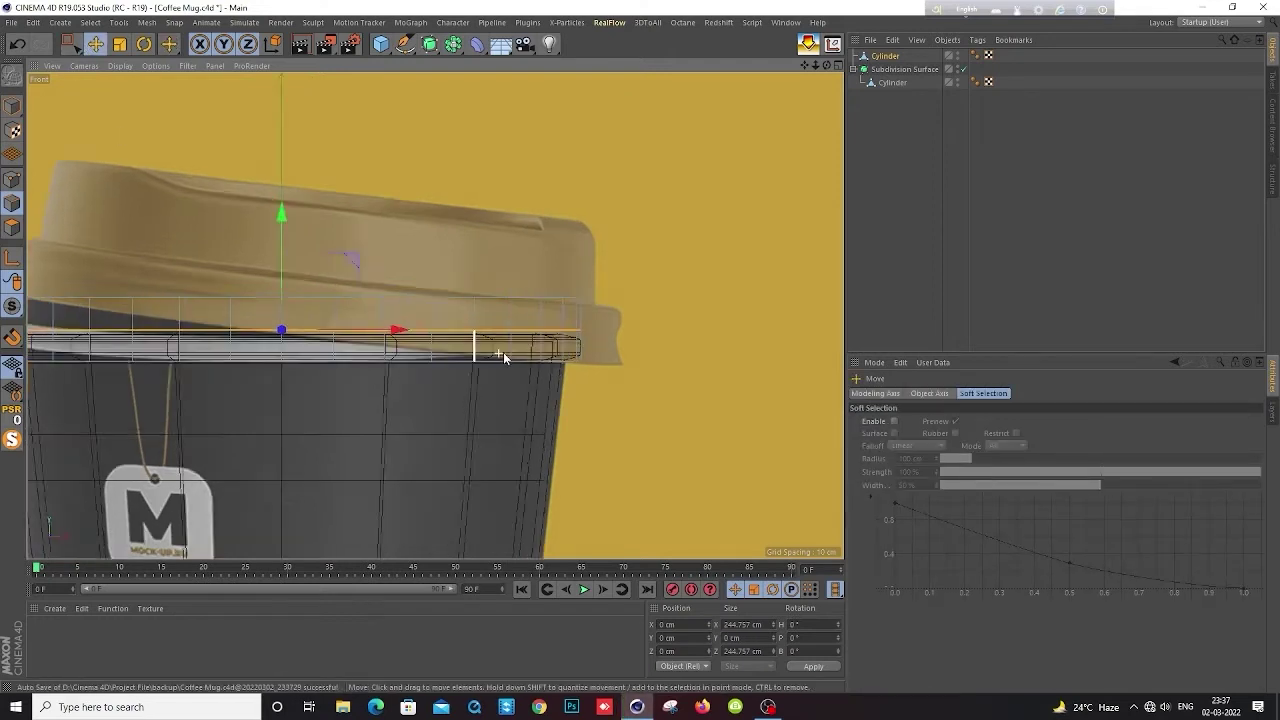
scroll(602, 358, "up", 2)
key("t")
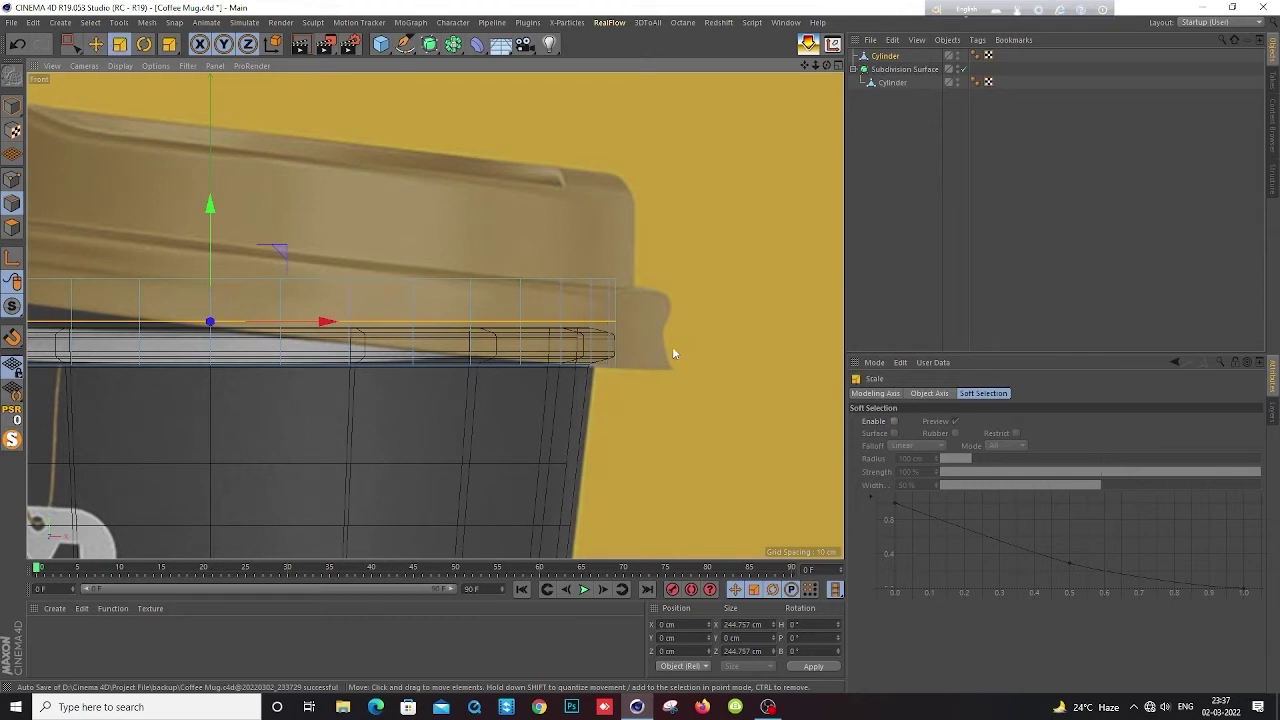
left_click_drag(688, 353, 685, 361)
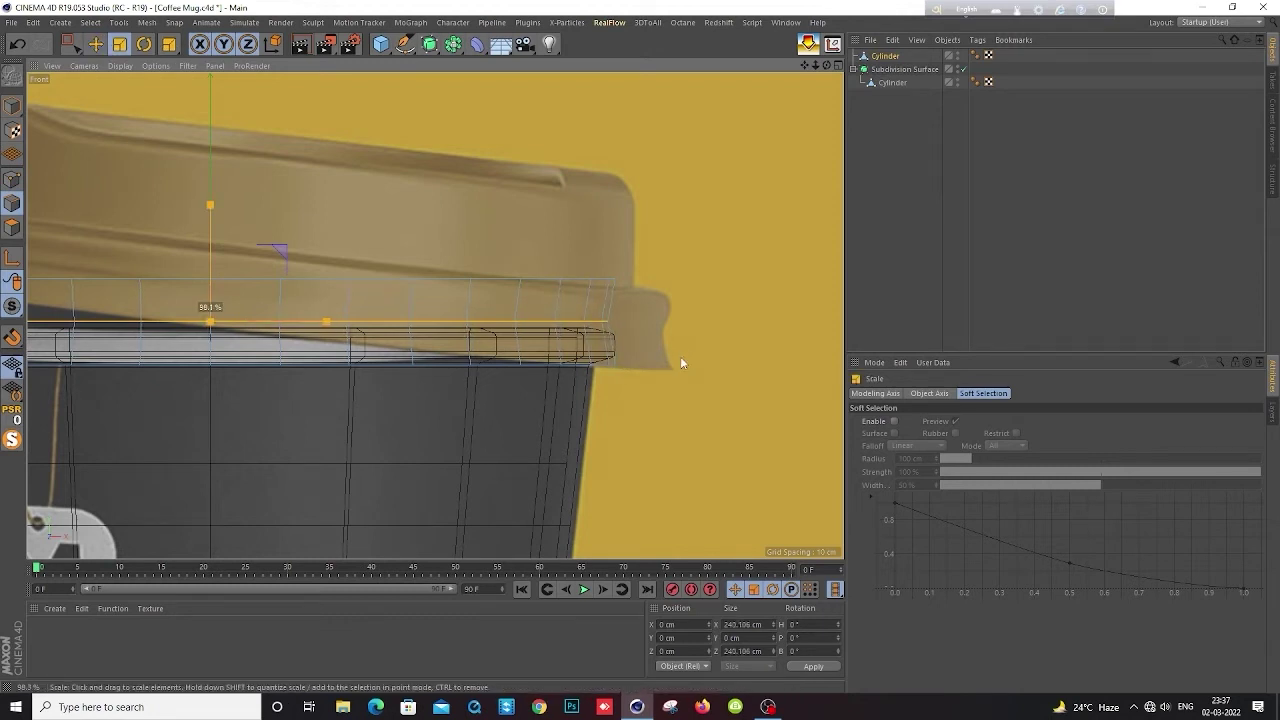
left_click_drag(680, 363, 680, 363)
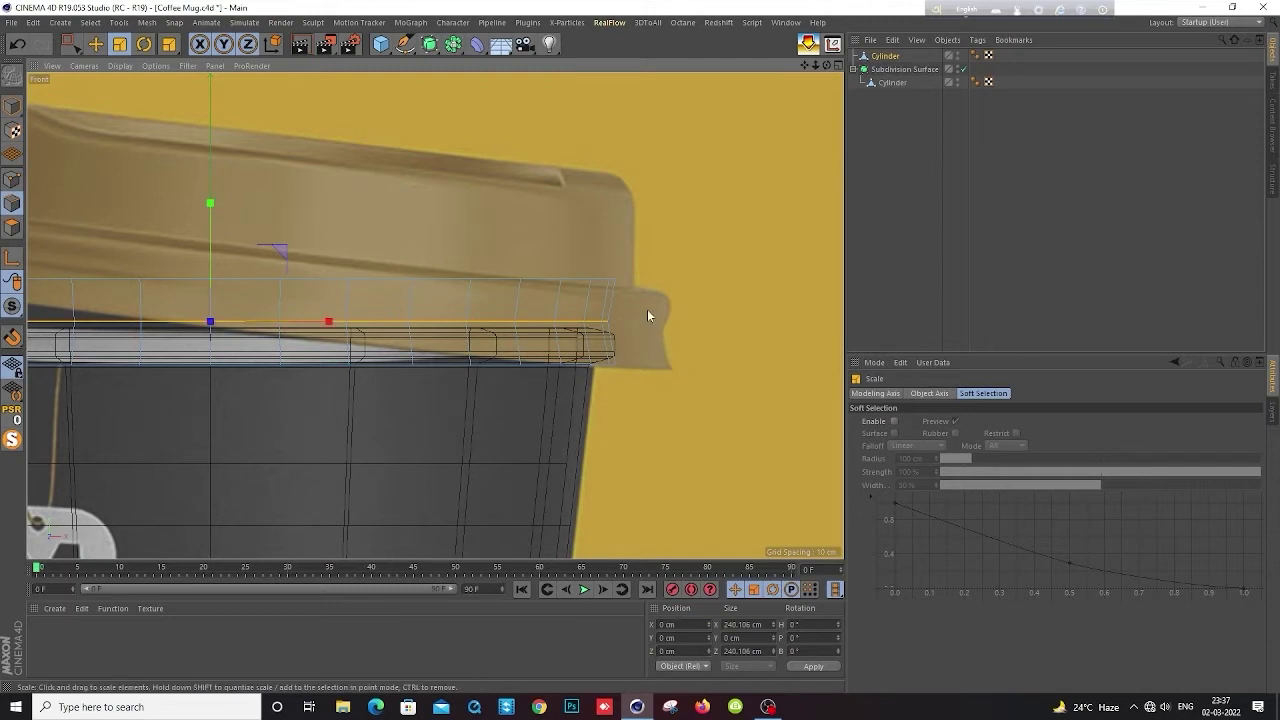
left_click(885, 55)
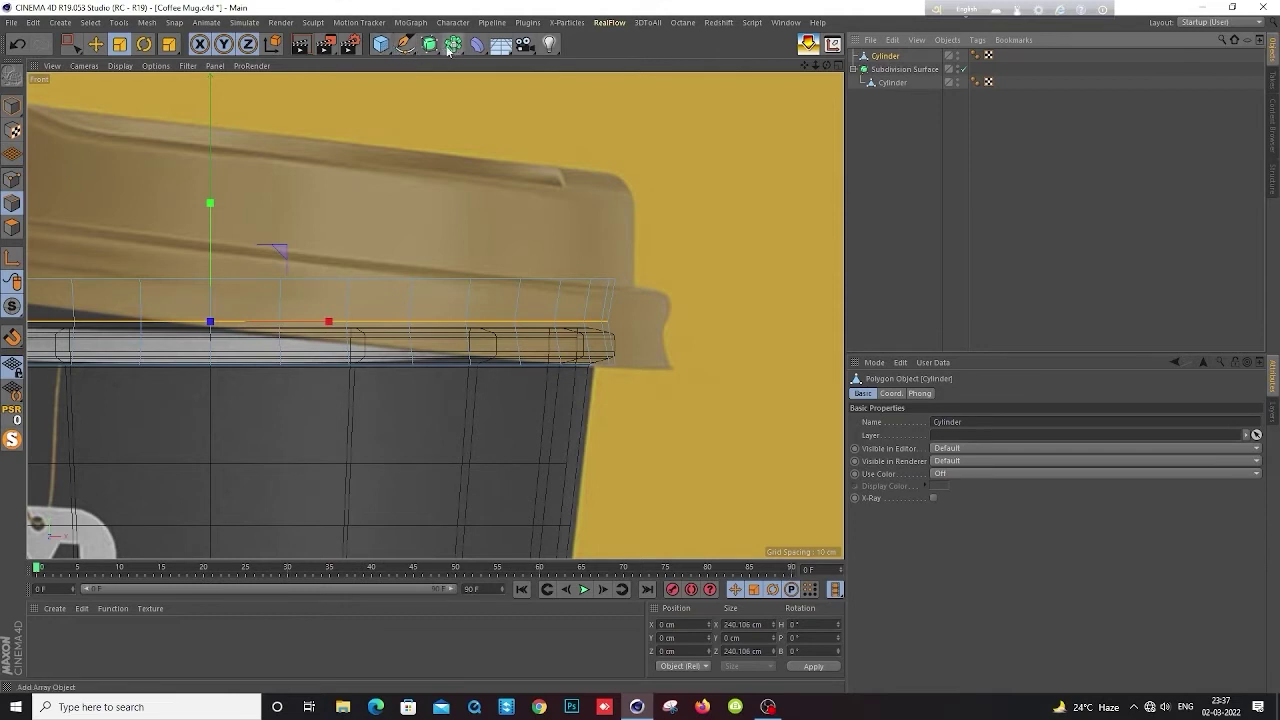
Wrap the rim cylinder in its own Subdivision Surface to smooth it
left_click_drag(440, 52, 480, 62, "alt")
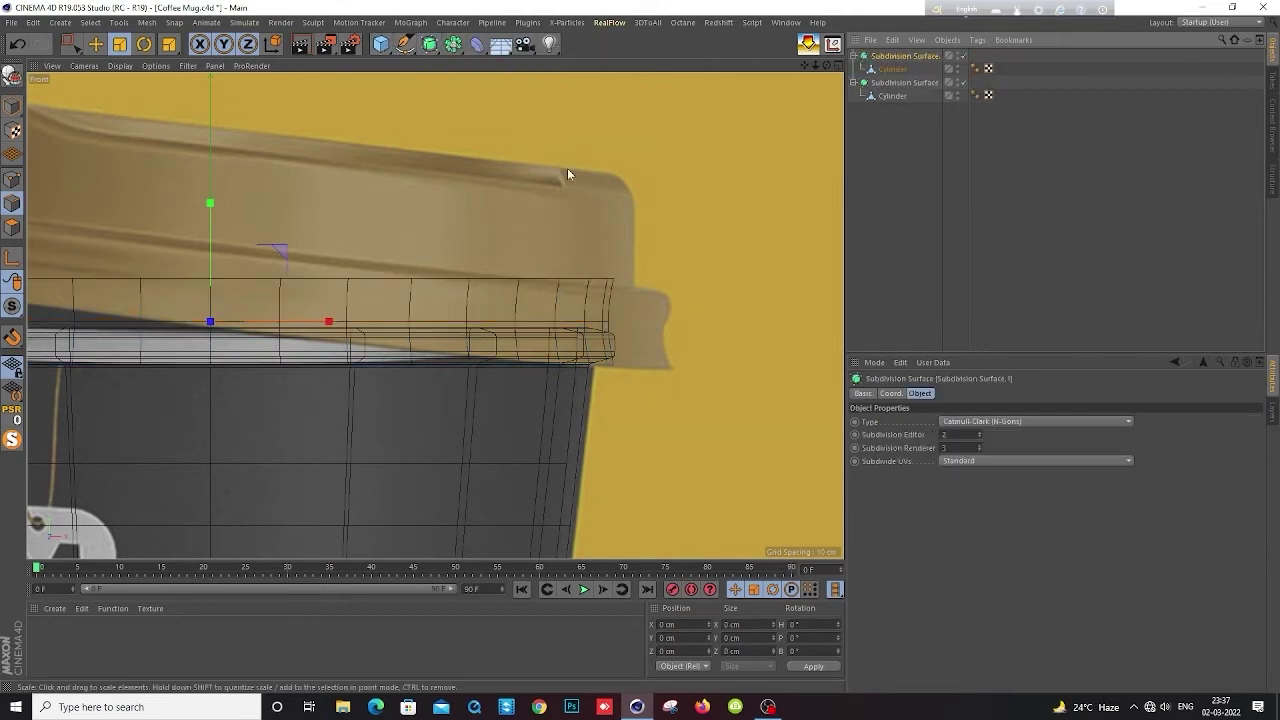
left_click(892, 69)
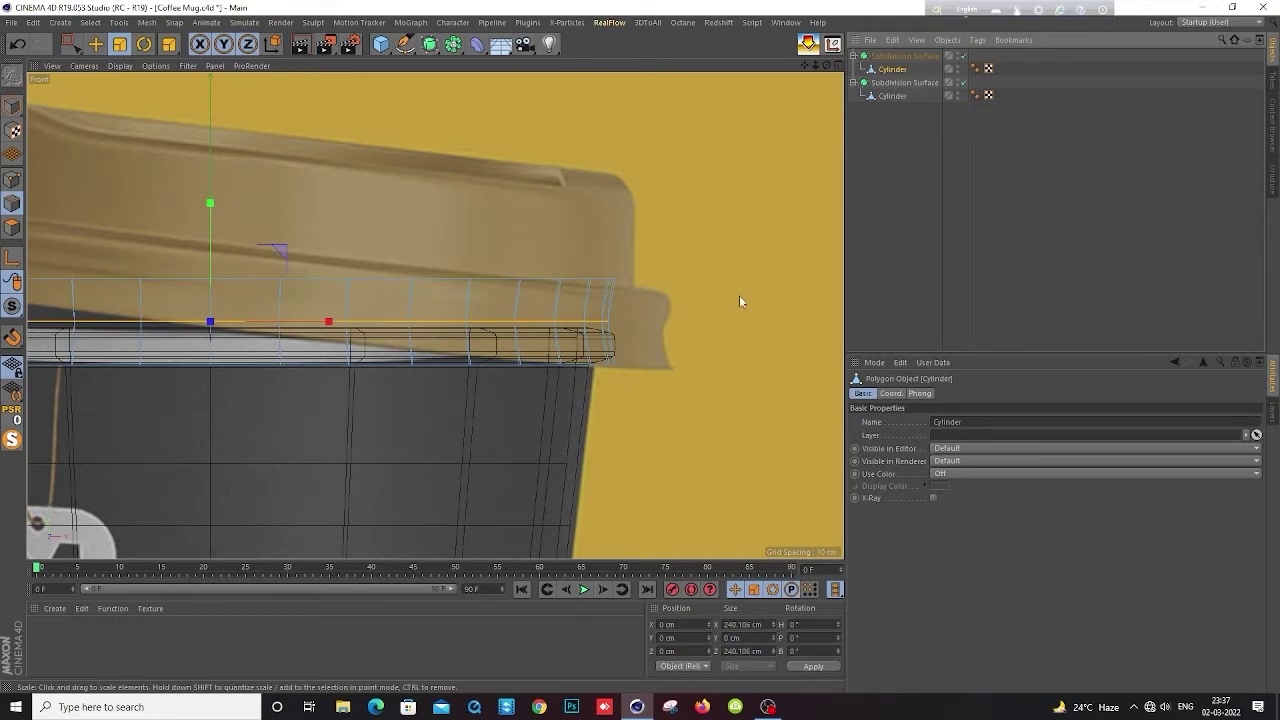
left_click_drag(740, 301, 730, 307)
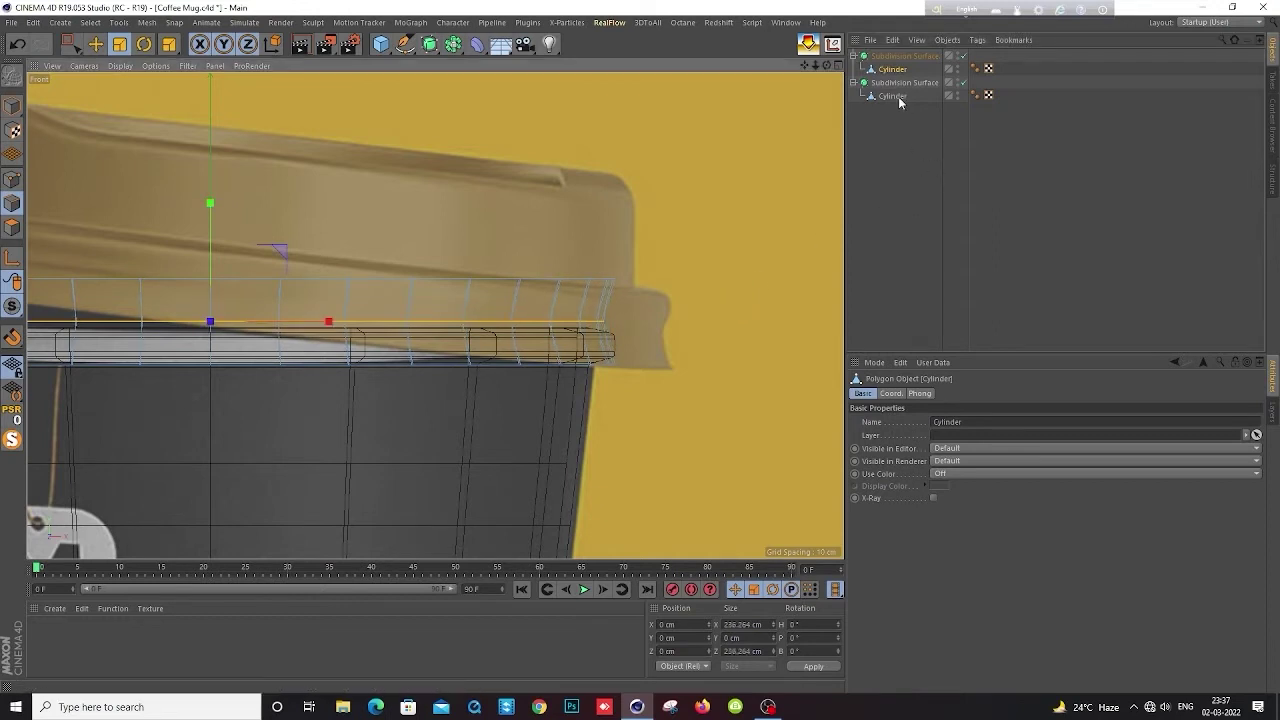
left_click(900, 58)
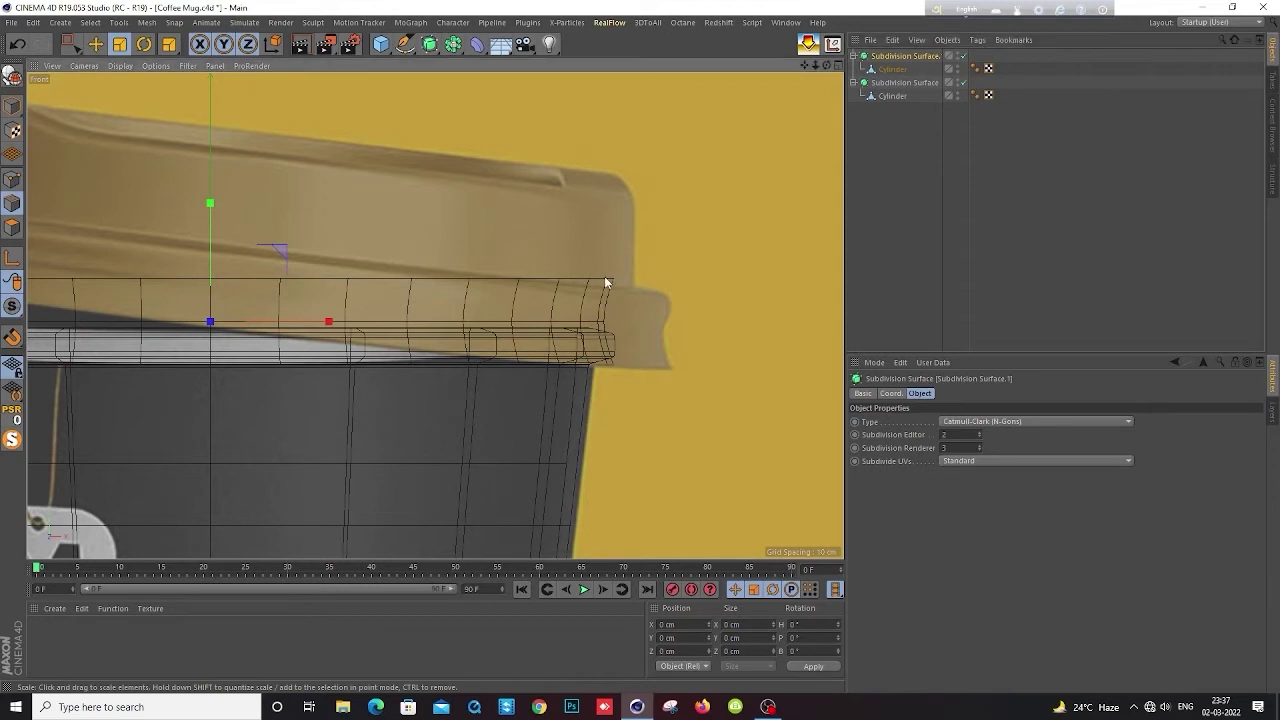
left_click(891, 69)
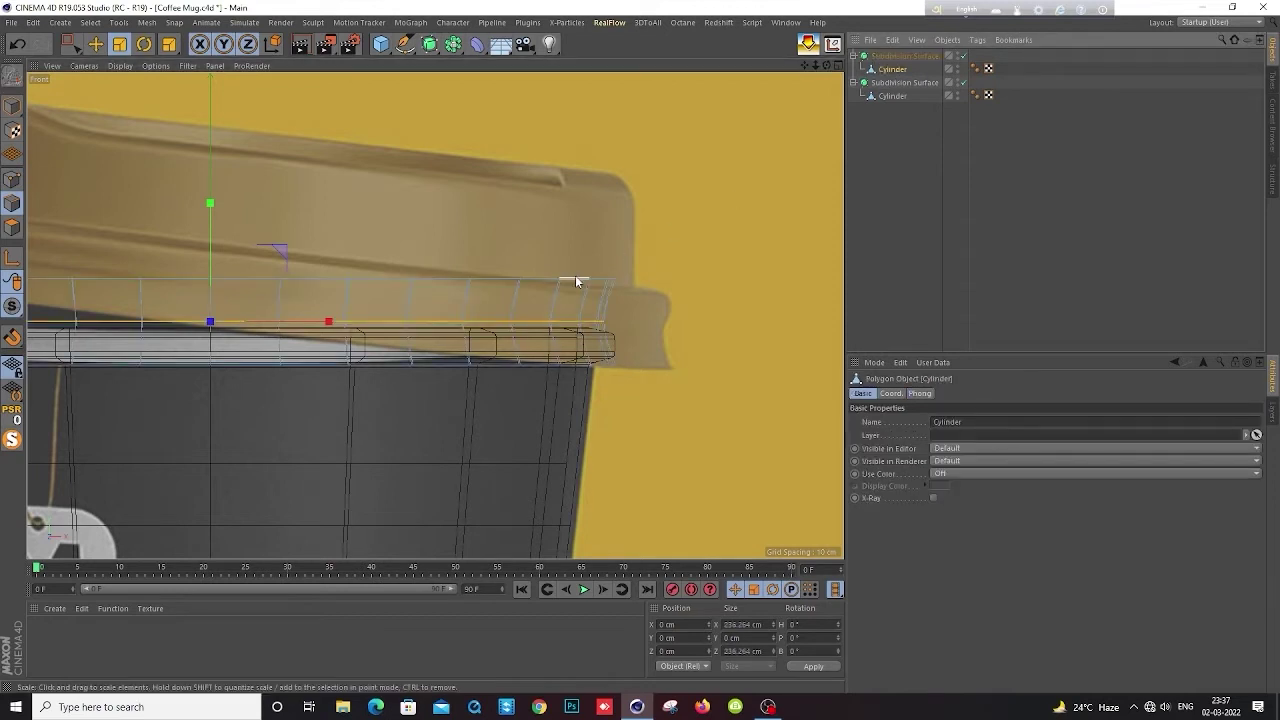
Raise the rim's top edge loop to Y 21.151 cm and narrow it to about 94%
key("ctrl+z")
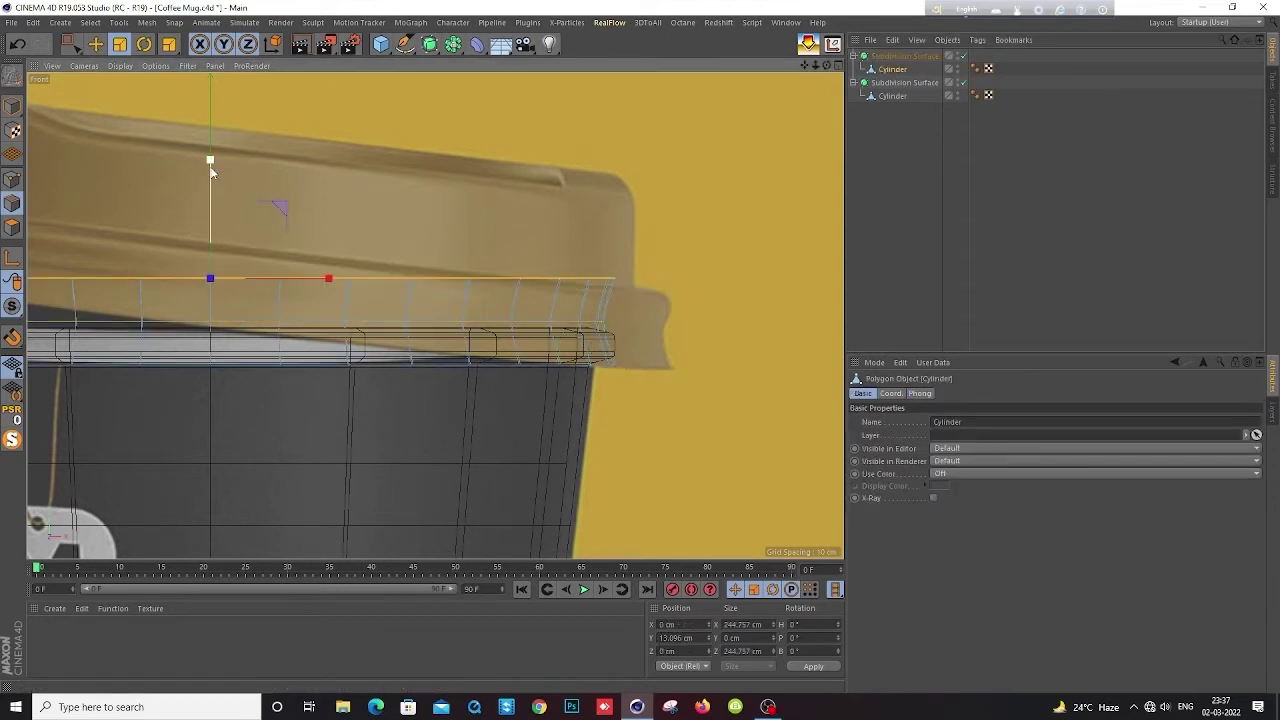
key("e")
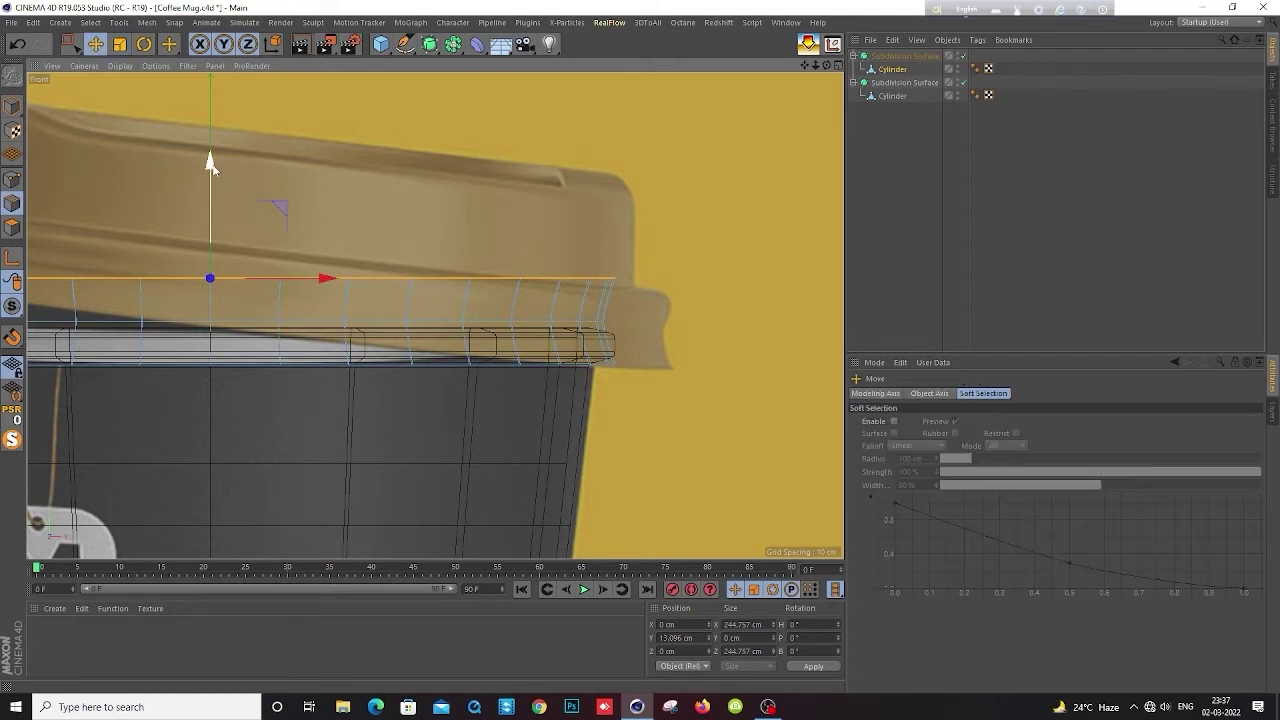
left_click_drag(213, 166, 210, 135)
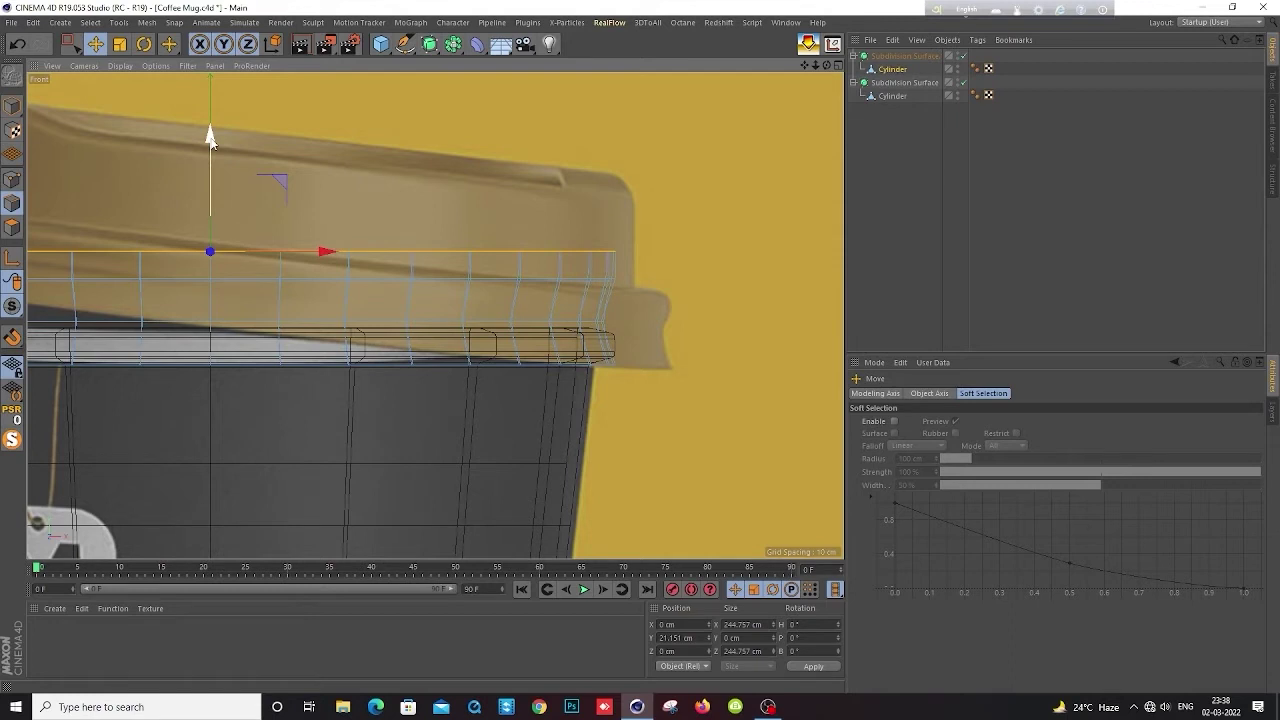
key("t")
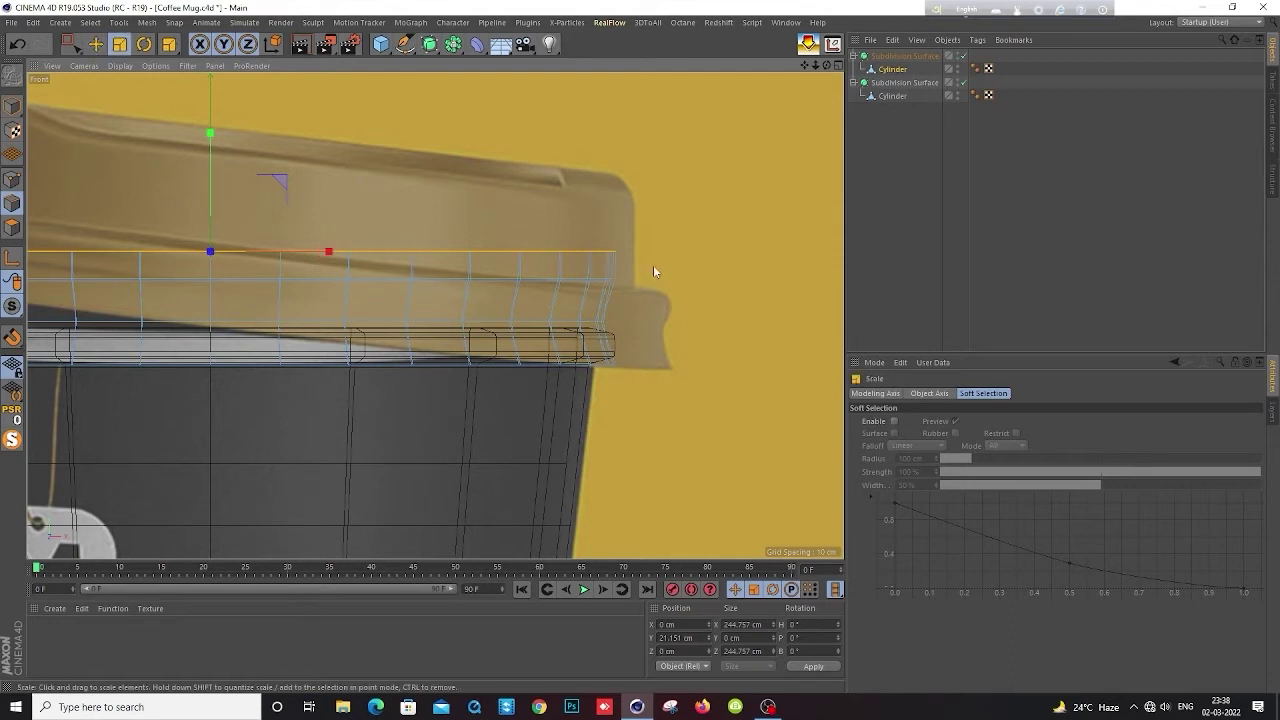
left_click_drag(716, 260, 704, 270)
left_click(889, 57)
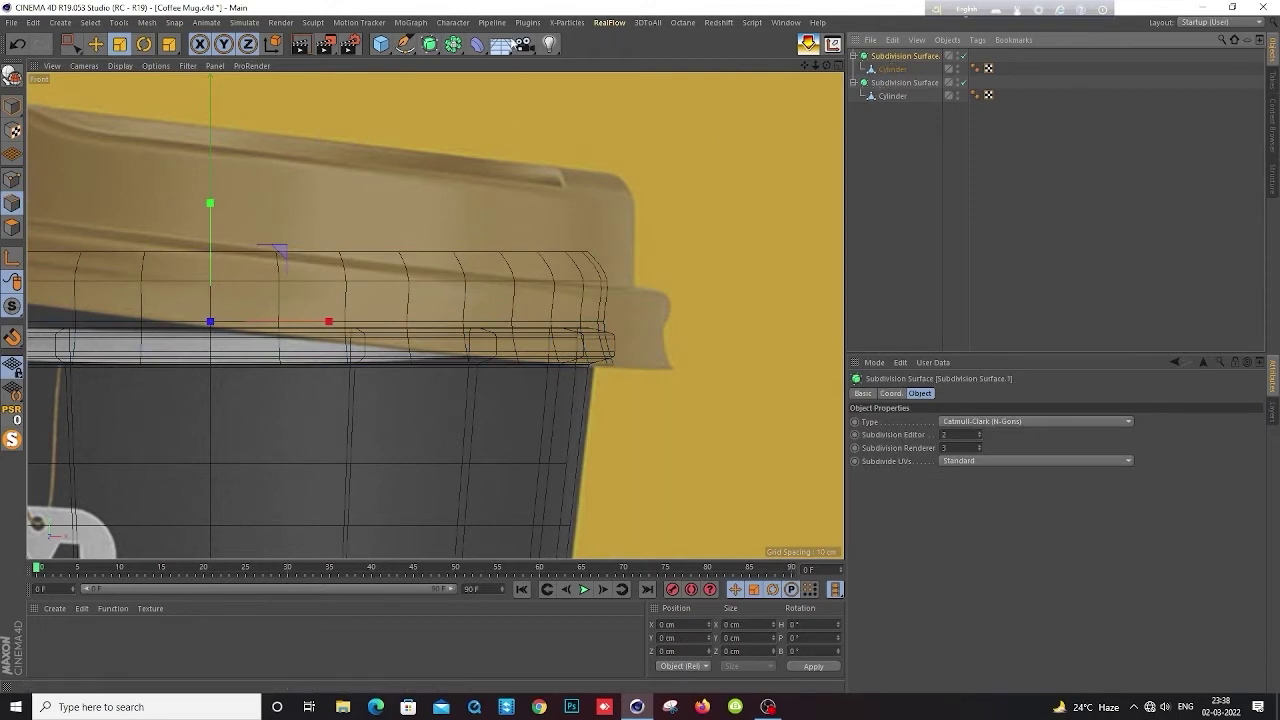
Lower the rim's top edge loop slightly
left_click(891, 70)
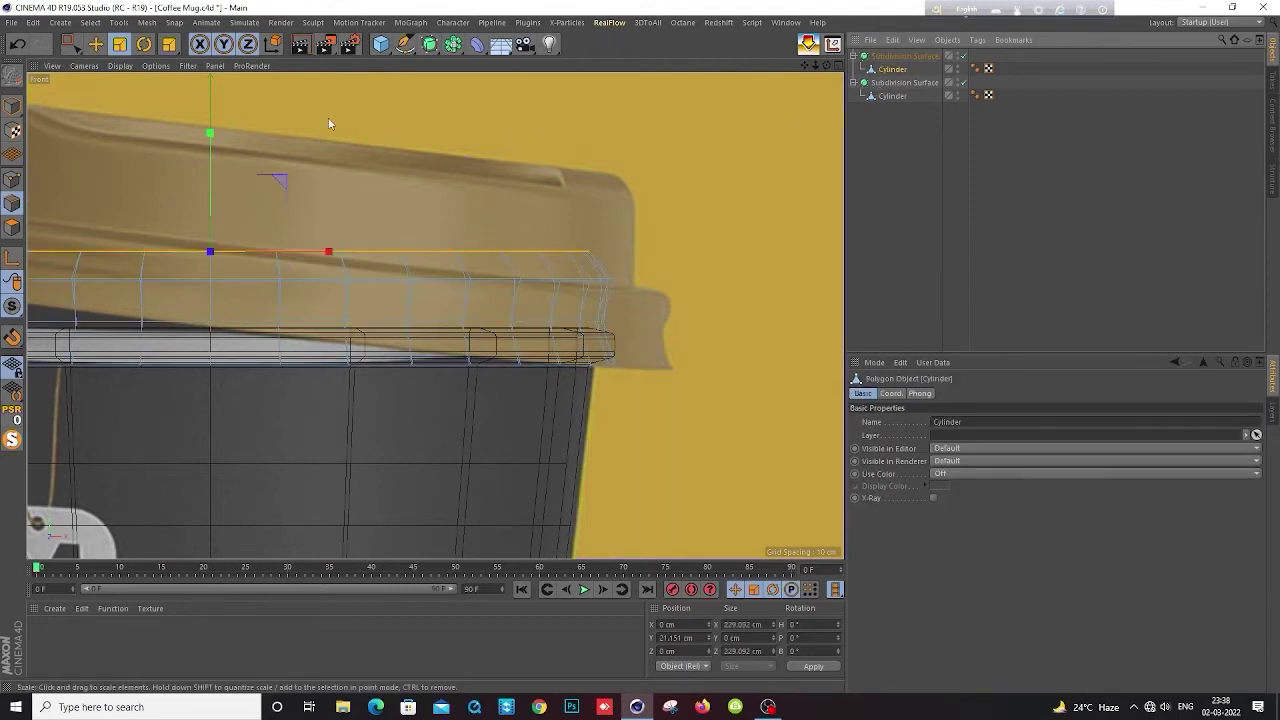
left_click_drag(214, 130, 212, 148)
key("e")
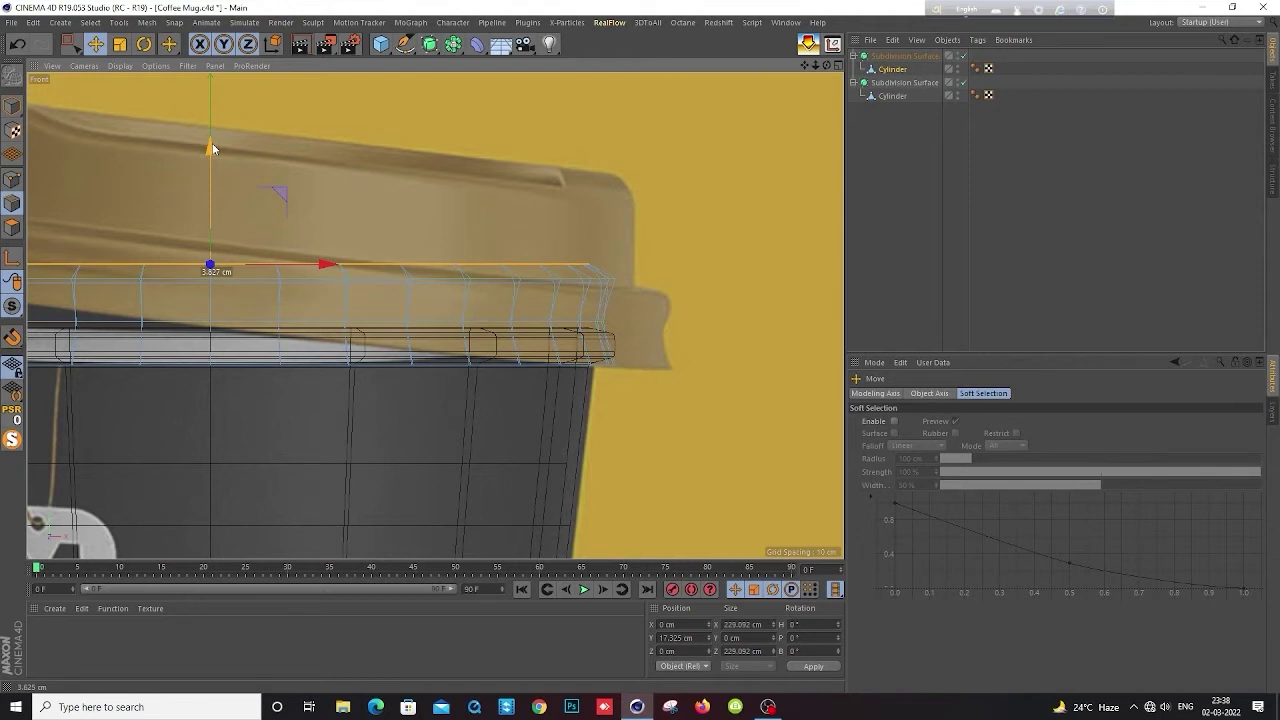
left_click(890, 131)
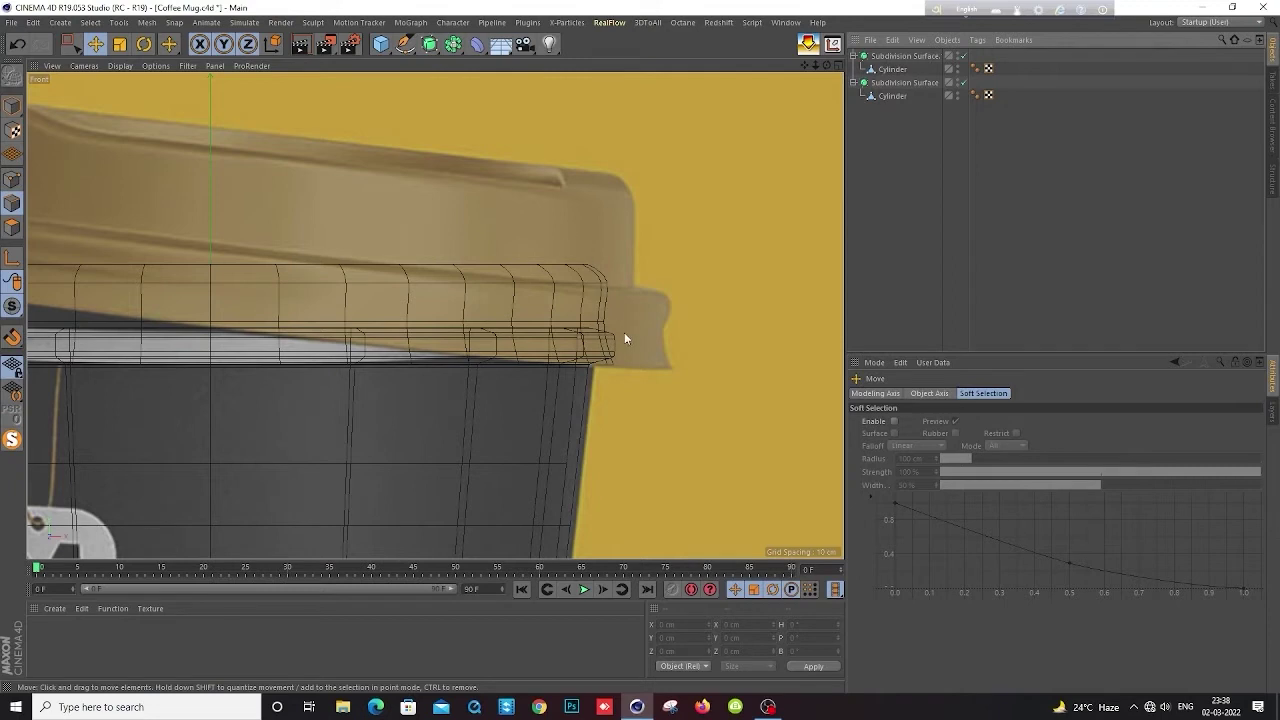
Narrow the rim's middle loop to 97.5% and the top loop to about 99%
left_click(892, 69)
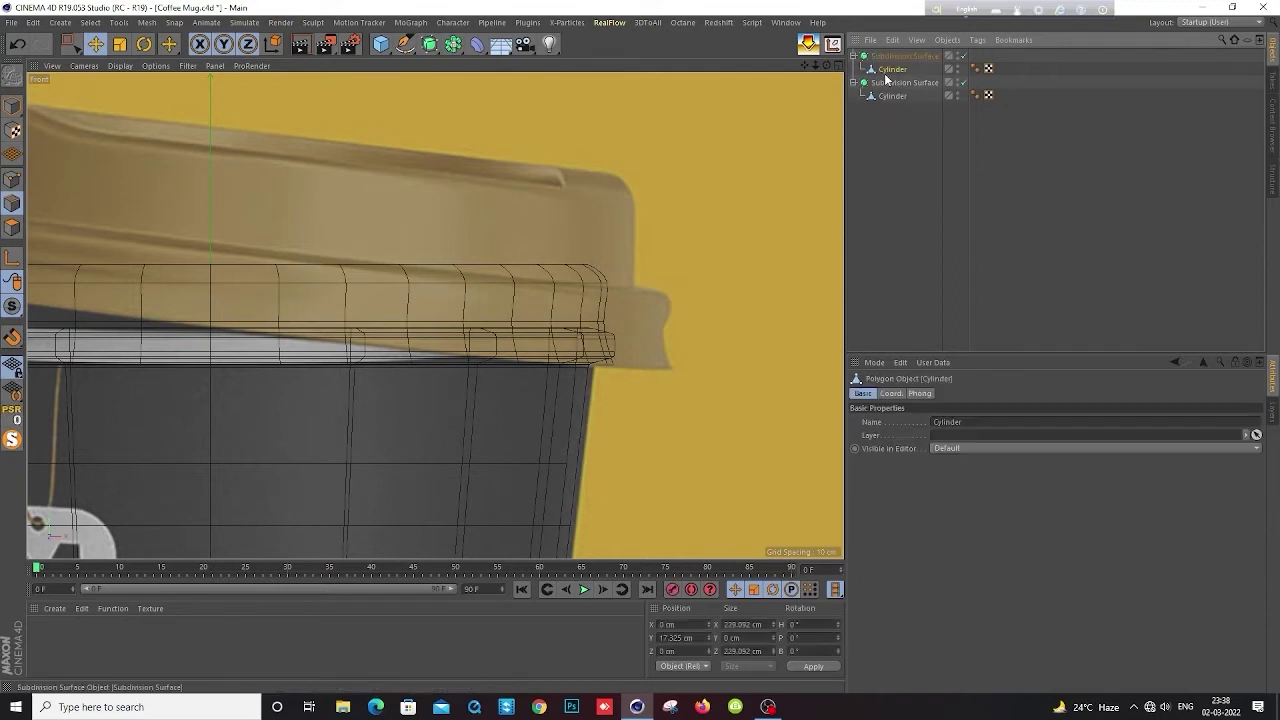
left_click(340, 330)
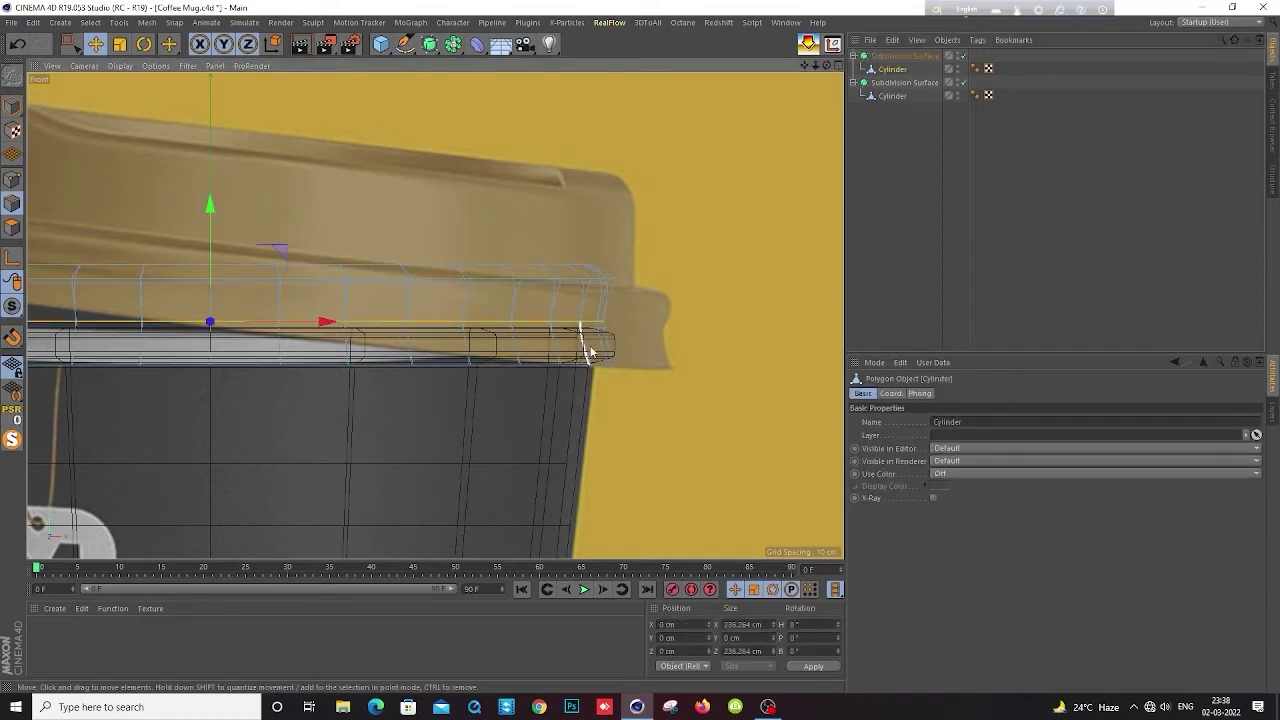
key("t")
left_click_drag(716, 310, 711, 312)
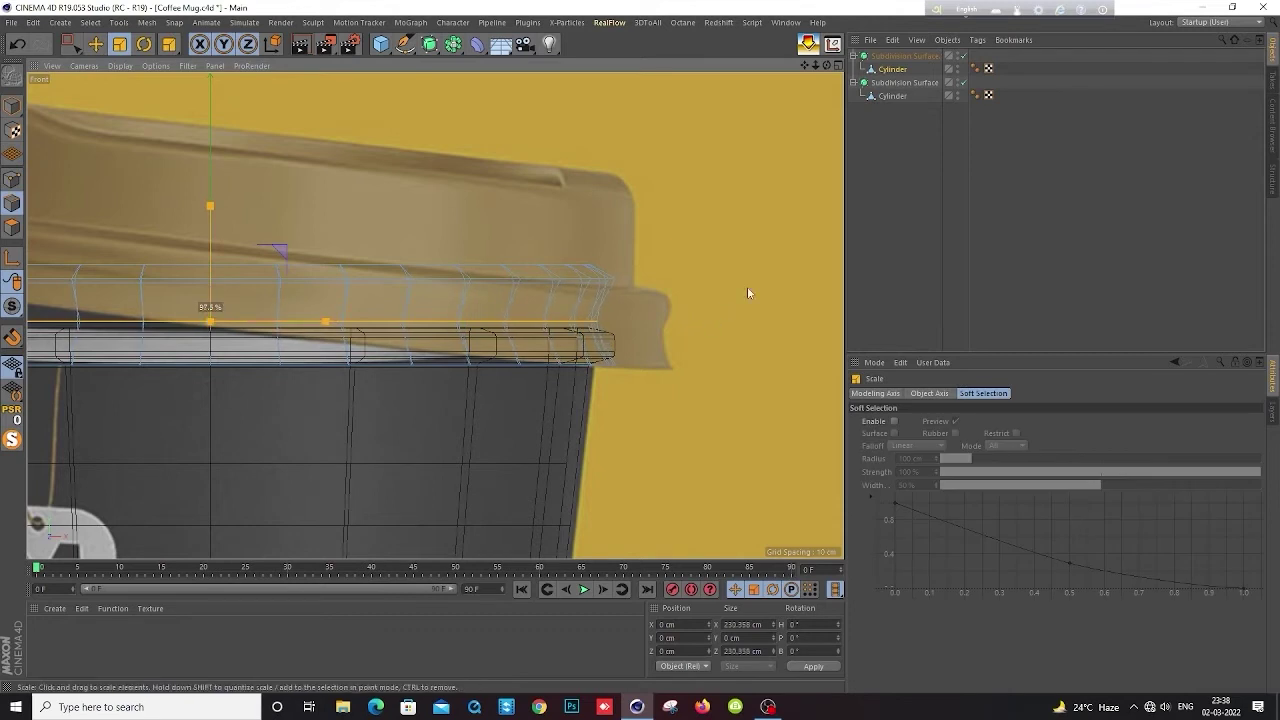
left_click(866, 163)
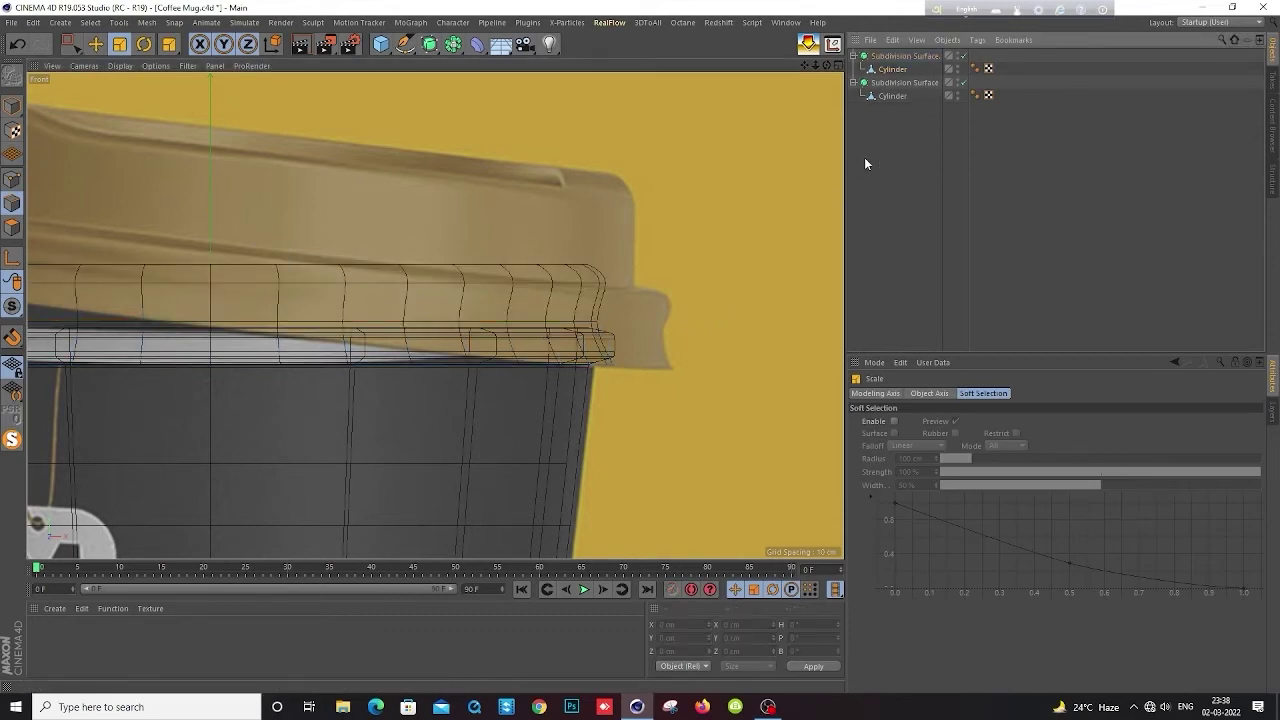
left_click(892, 69)
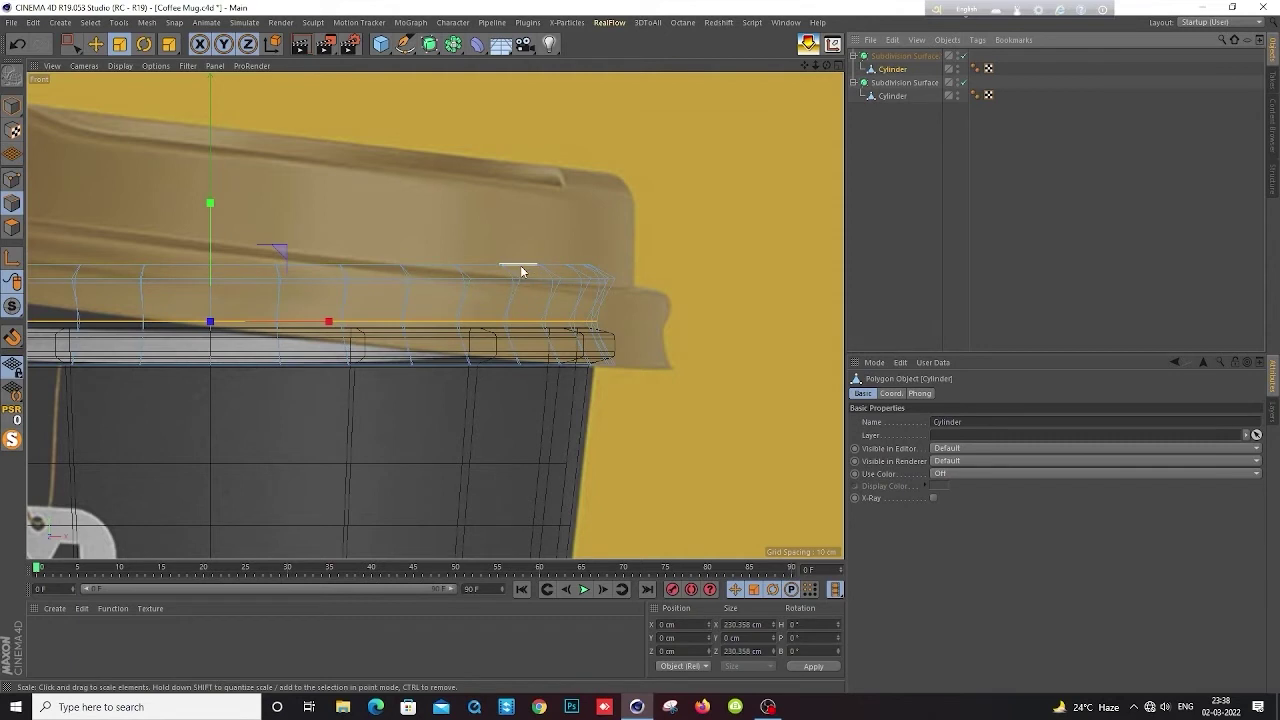
left_click_drag(520, 265, 526, 264)
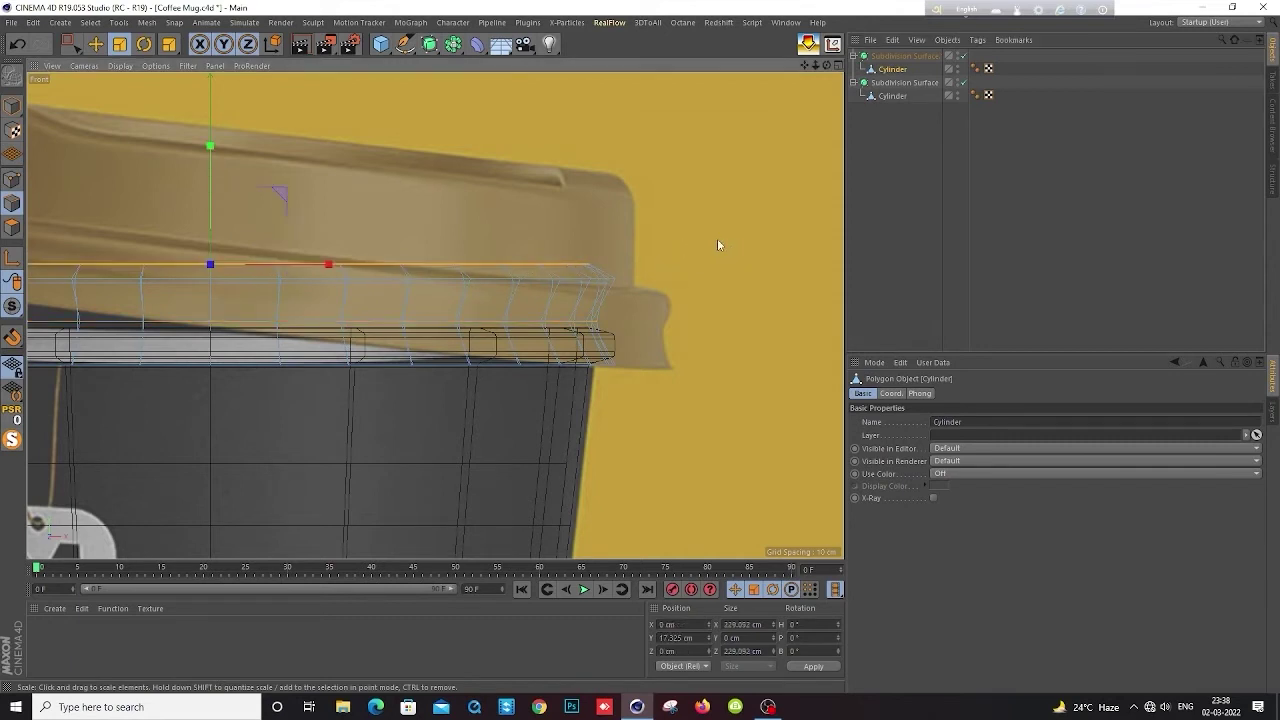
left_click_drag(738, 240, 733, 240)
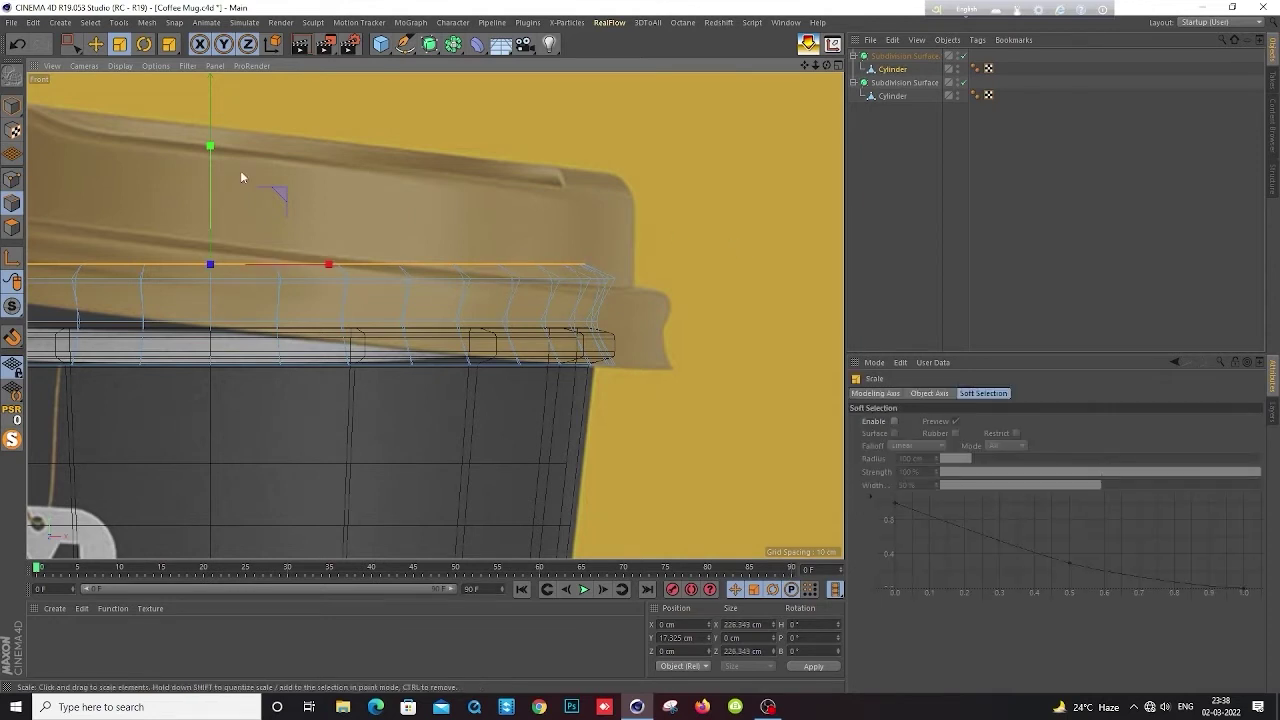
Raise the lid's top edge loop upward along Y
middle_click(349, 213)
middle_click(306, 198)
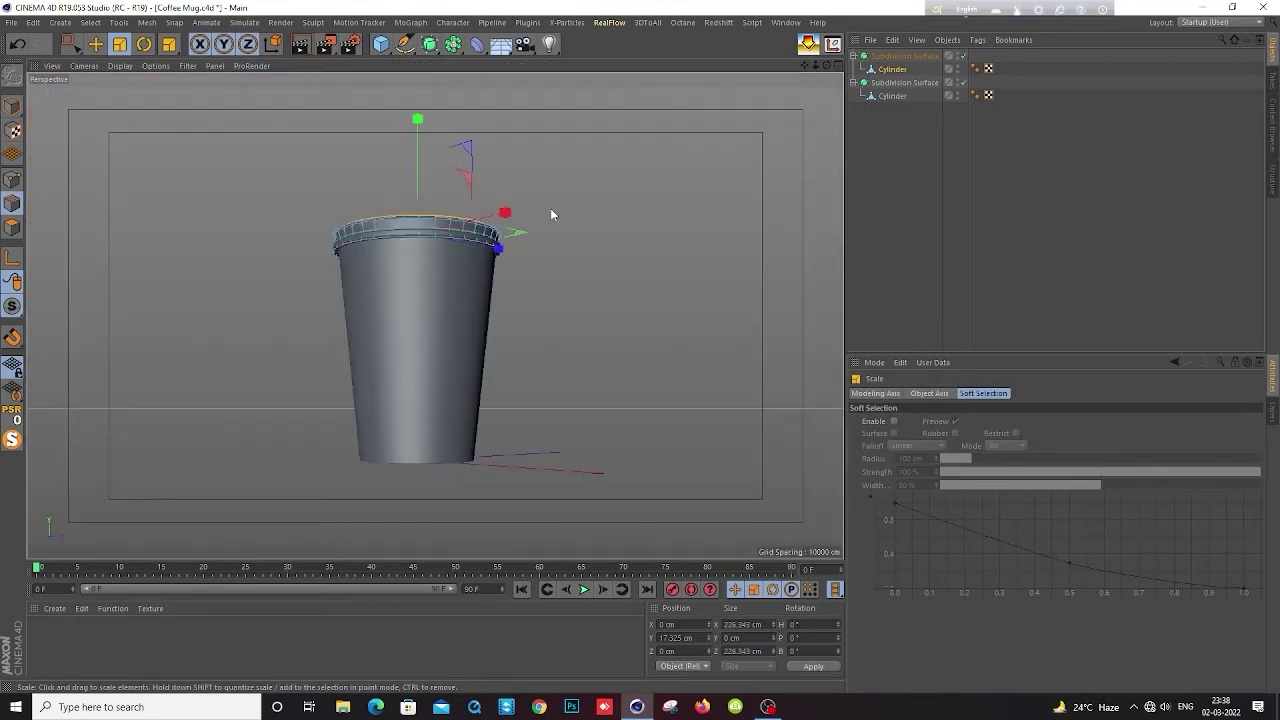
mouse_move(634, 200)
left_mouse_down("alt")
mouse_move(597, 300)
mouse_move(606, 254)
mouse_move(497, 225)
left_mouse_up("alt")
scroll(497, 225, "up", 3)
scroll(497, 225, "up", 3)
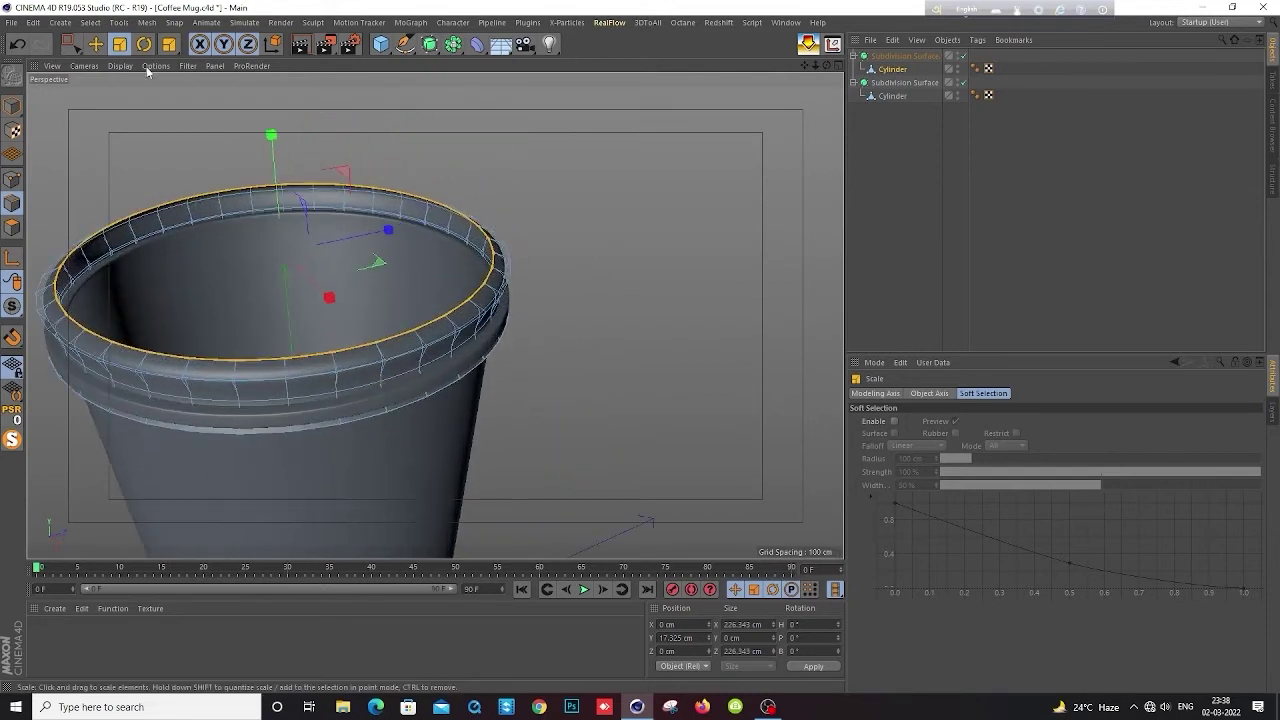
left_click(100, 45)
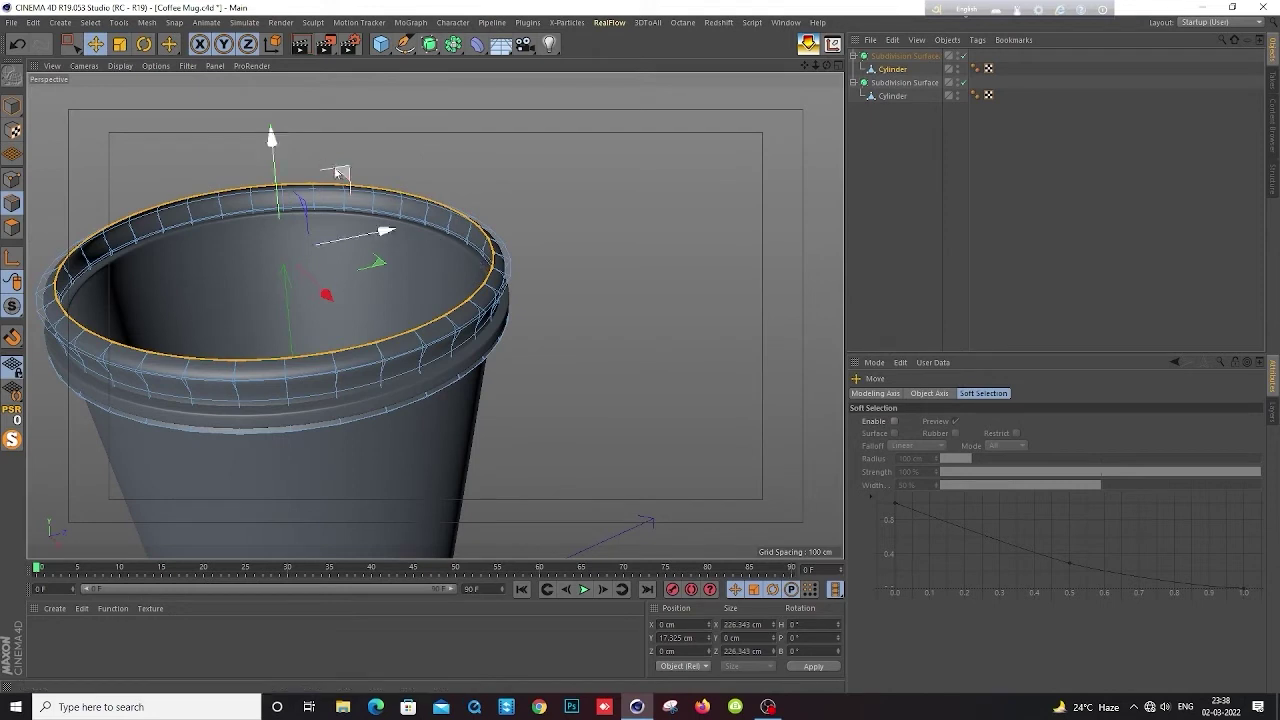
left_click_drag(280, 147, 280, 123)
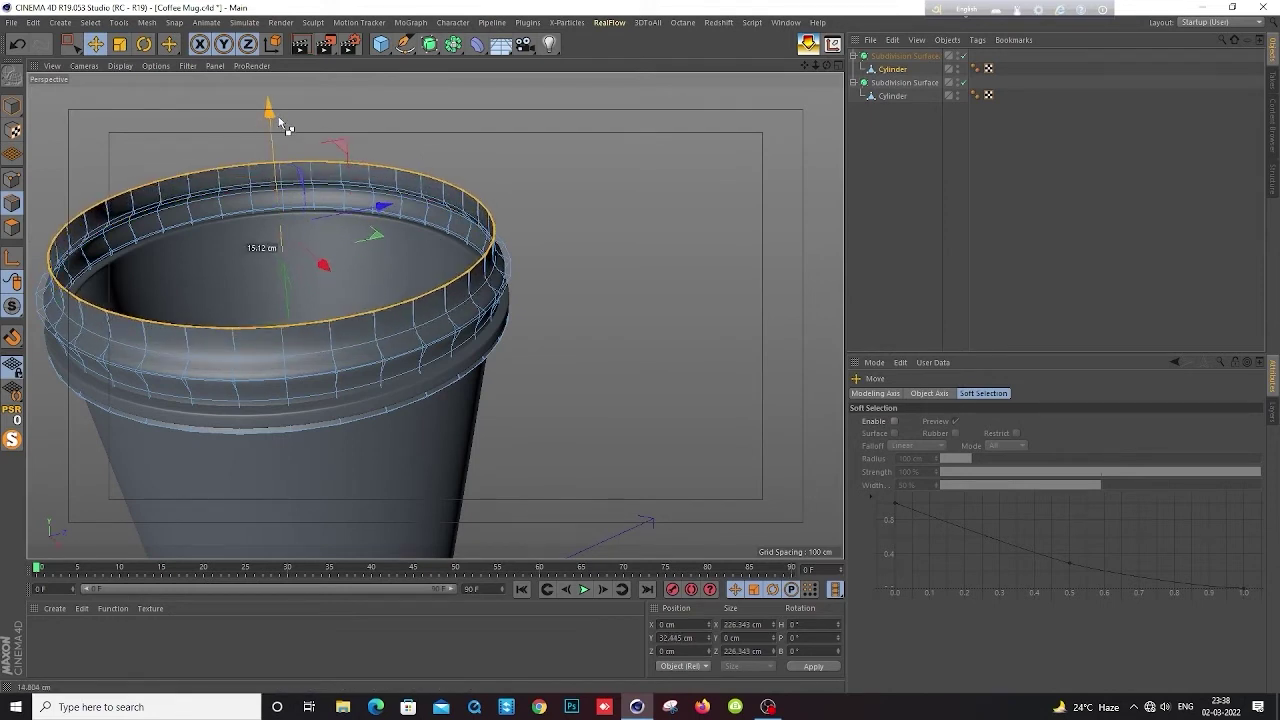
Match the top loop to the reference image's lid height, about Y 40.931 cm
scroll(508, 300, "up", 2)
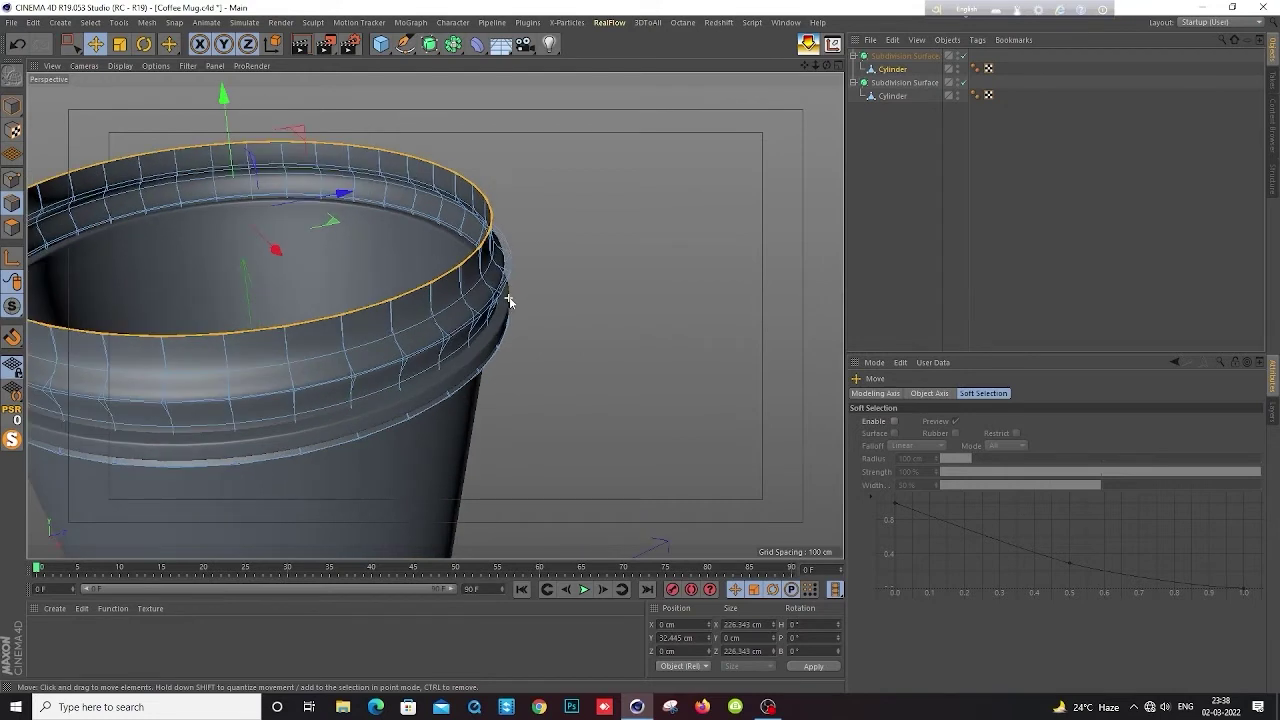
middle_click(628, 175)
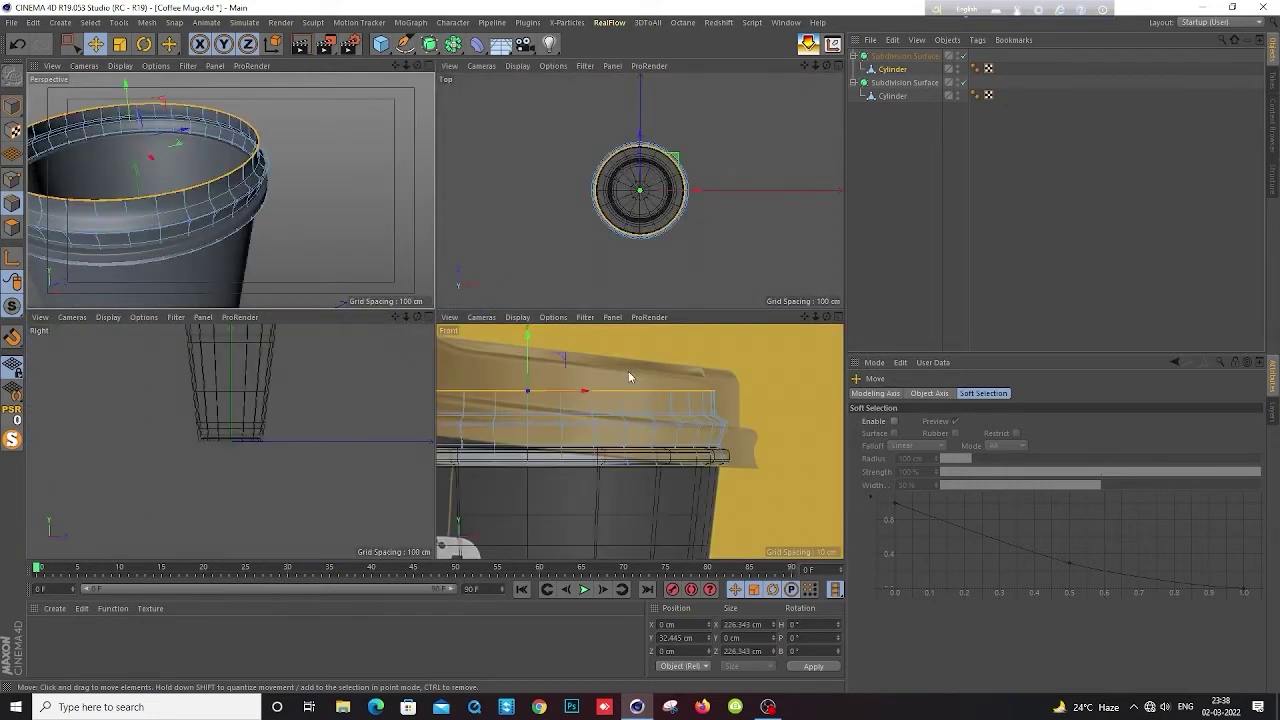
left_click_drag(528, 347, 528, 333)
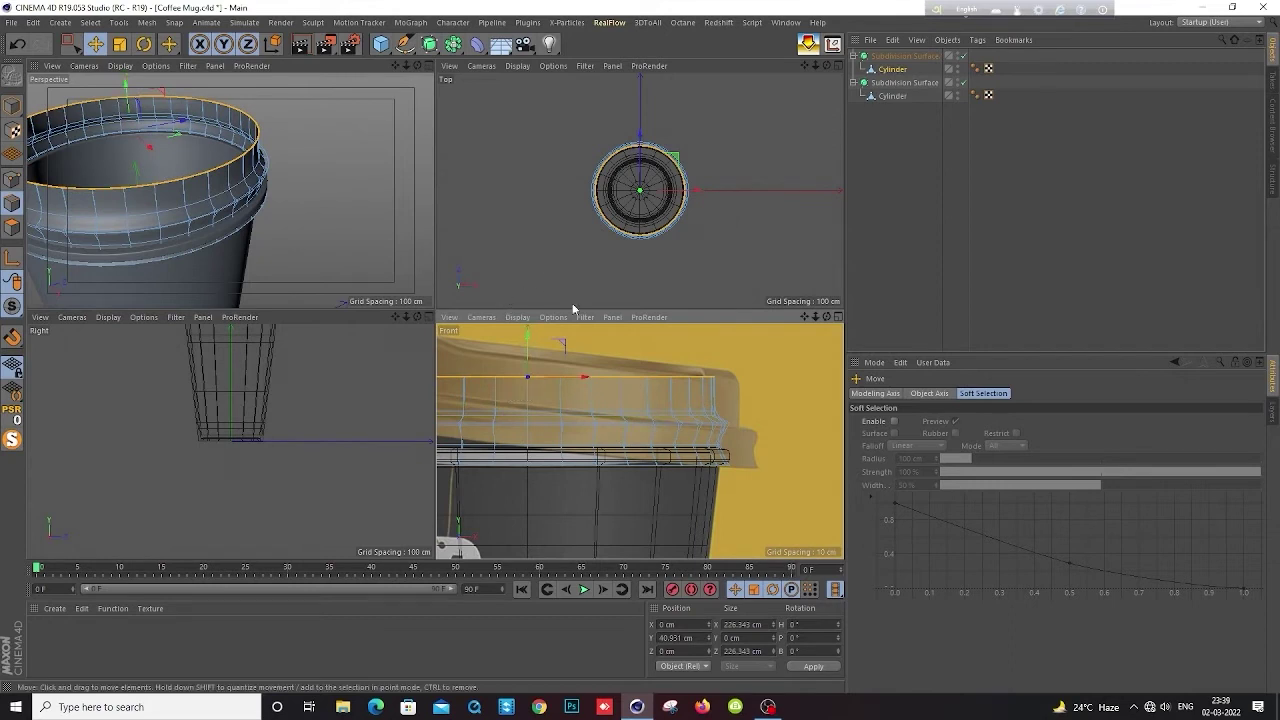
middle_click(361, 206)
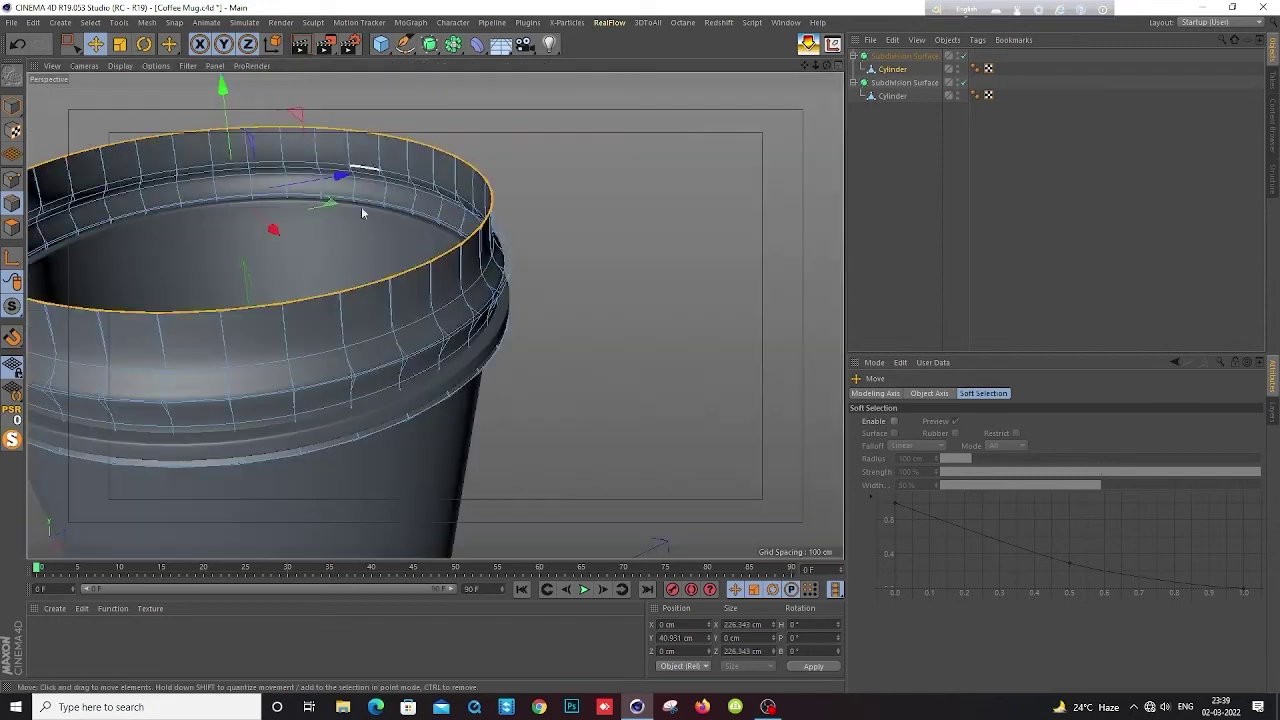
middle_click_drag(357, 304, 452, 341, "alt")
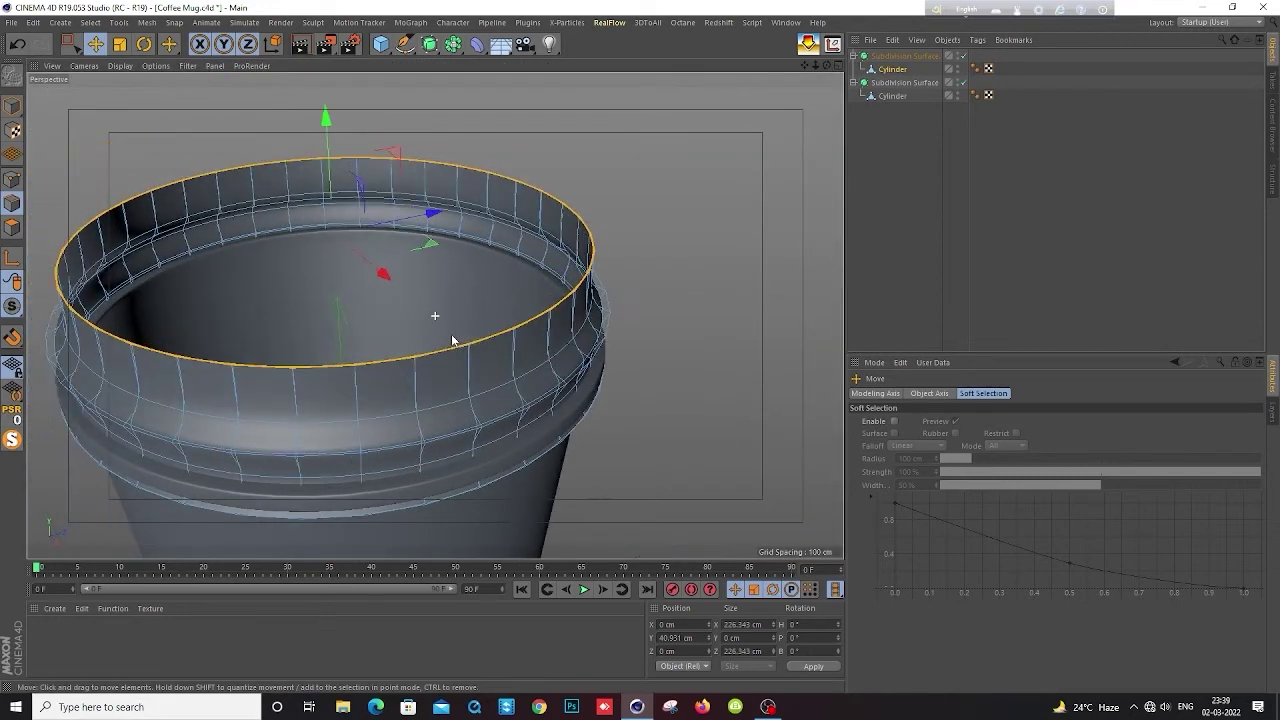
middle_click(470, 325)
middle_click(605, 380)
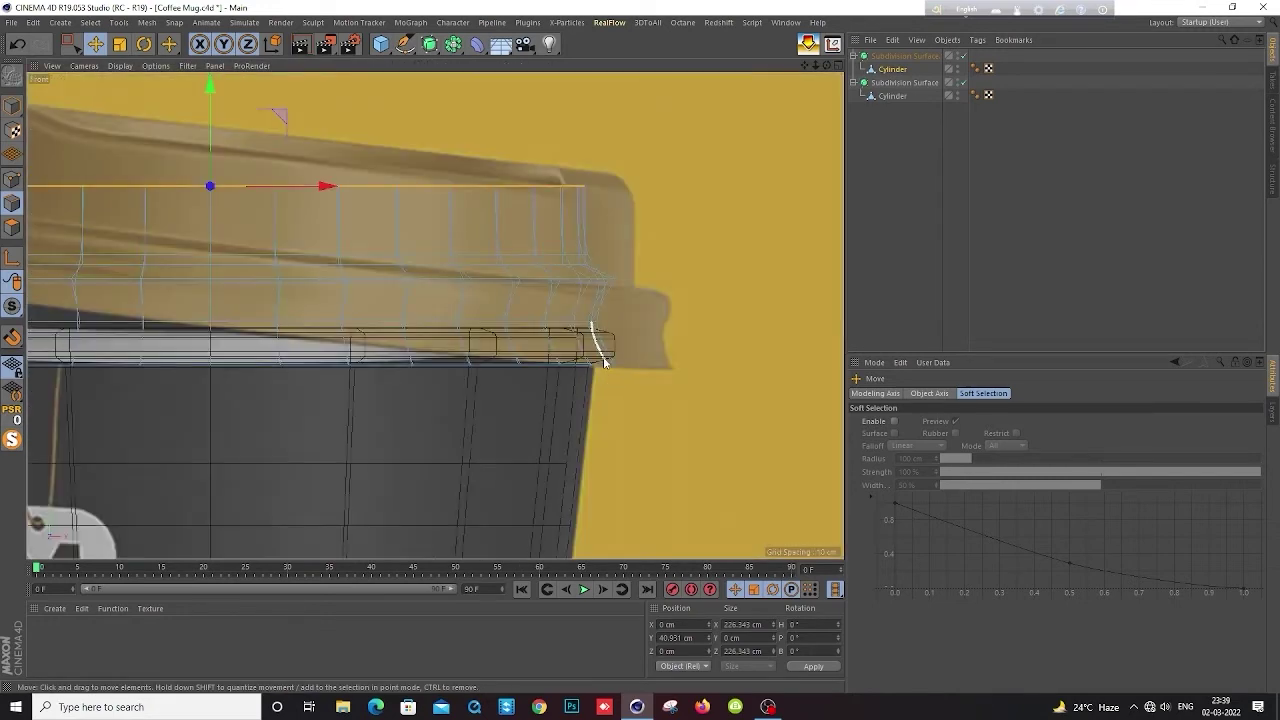
scroll(548, 315, "down", 2)
scroll(546, 310, "down", 2)
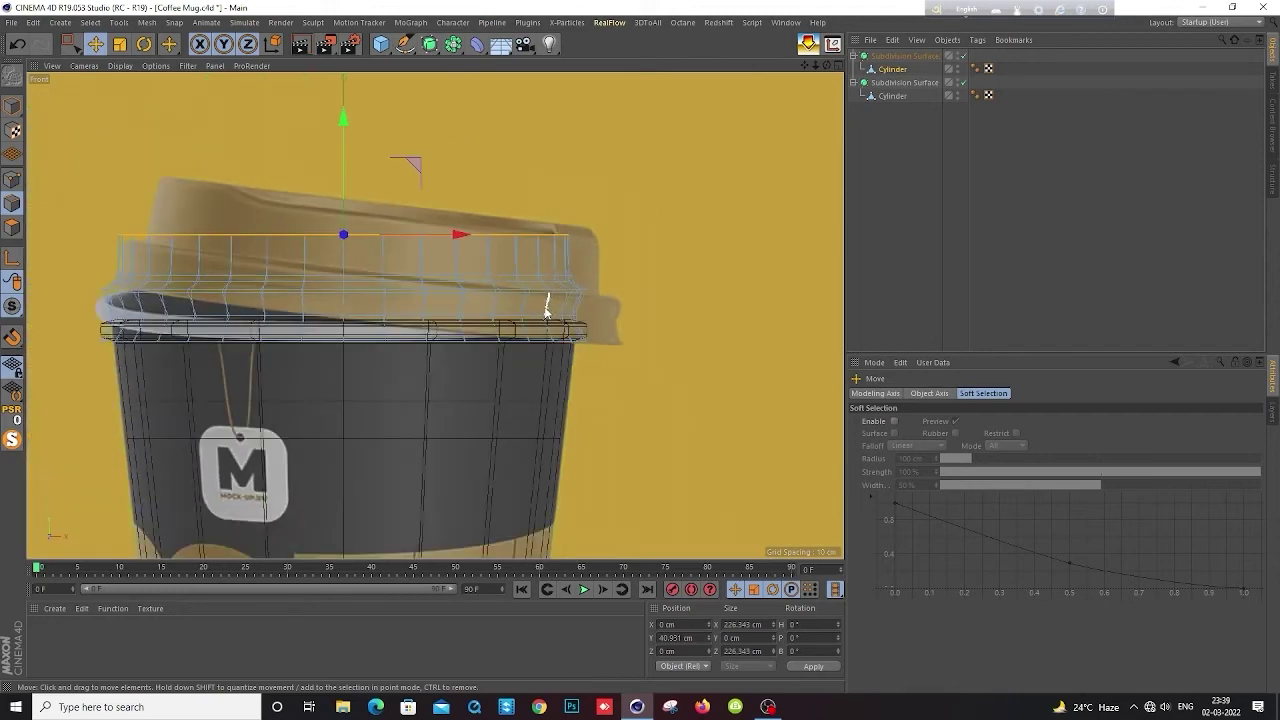
key("alt+Tab")
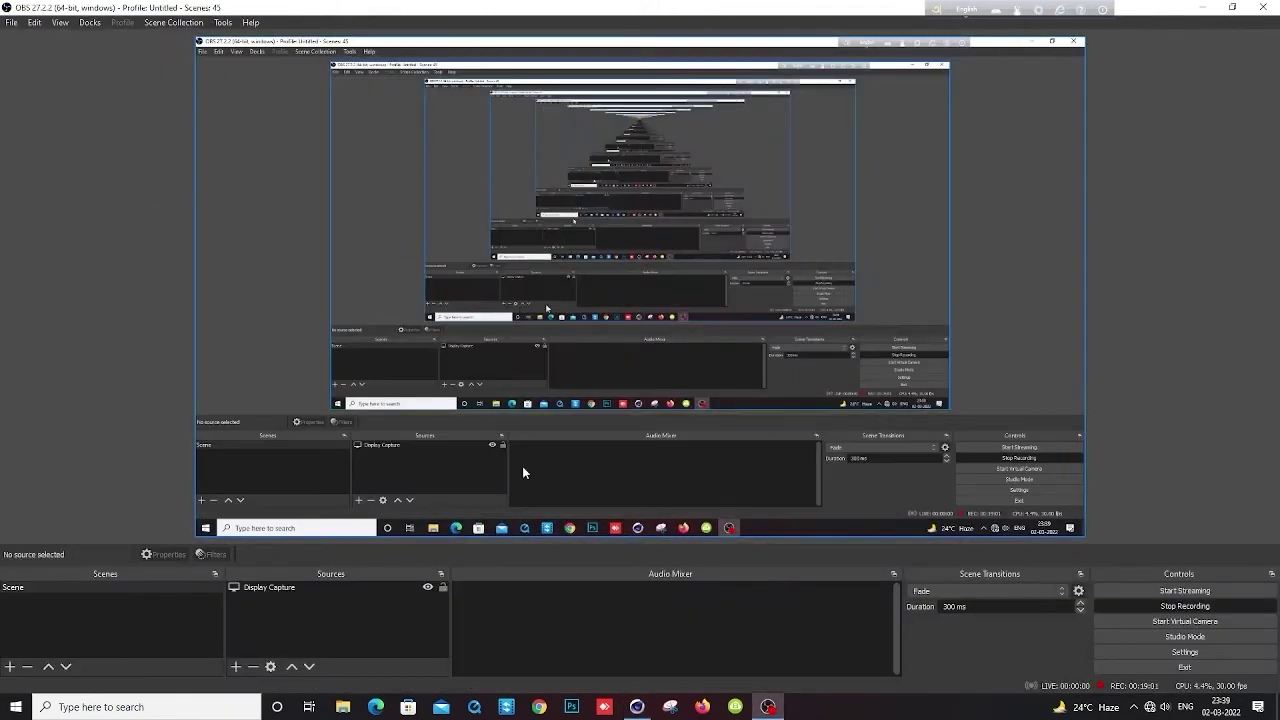
left_click(637, 707)
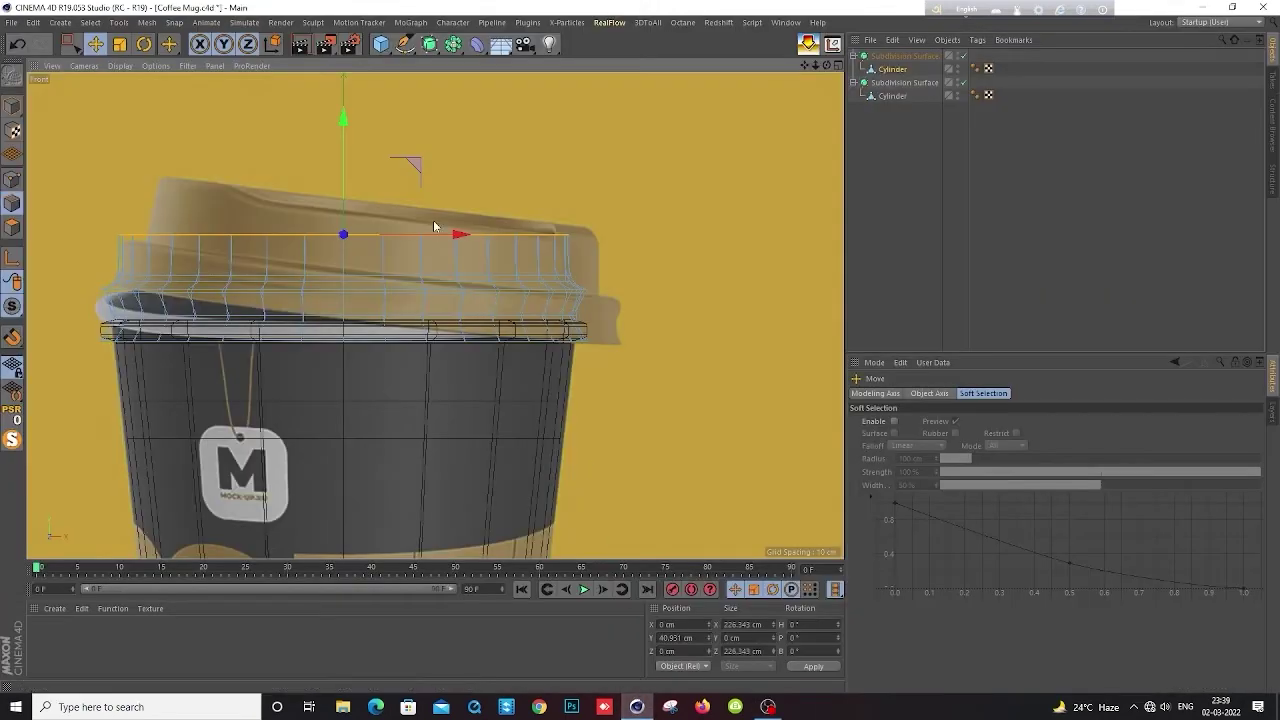
Scale the lid's top edge loop inward to 32.081 cm, leaving a small central opening
middle_click(340, 128)
middle_click(257, 163)
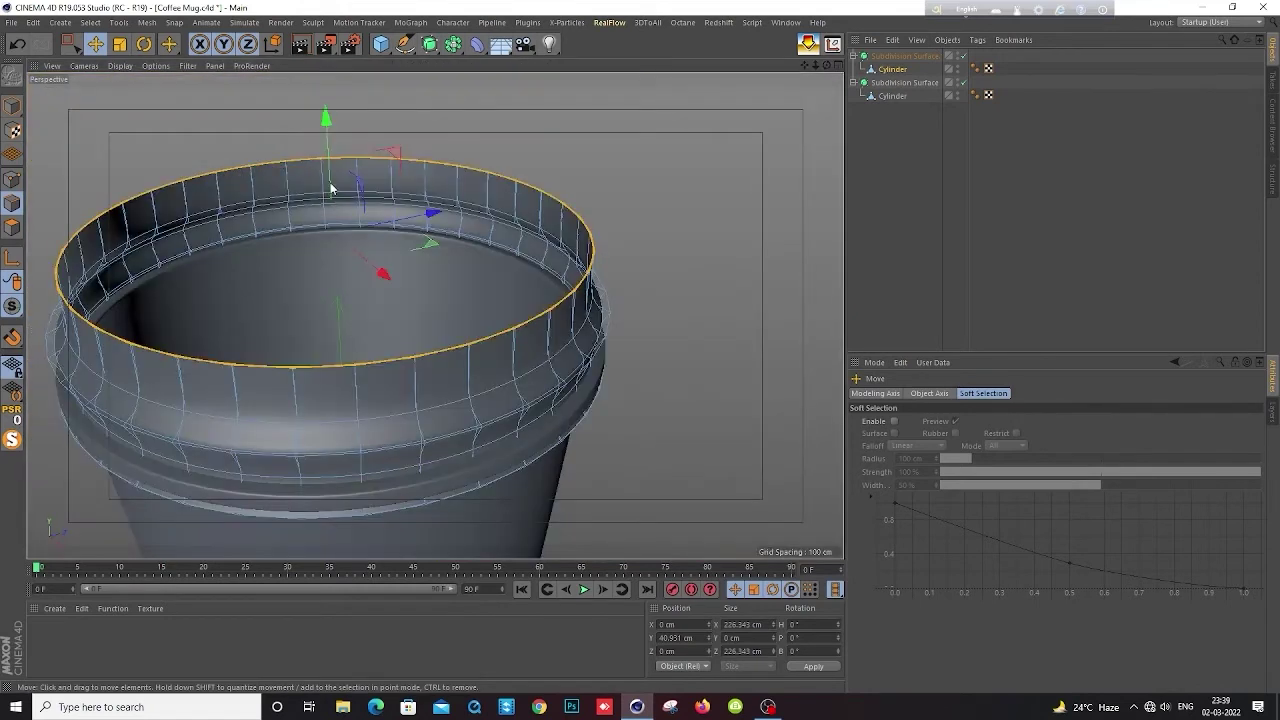
key("t")
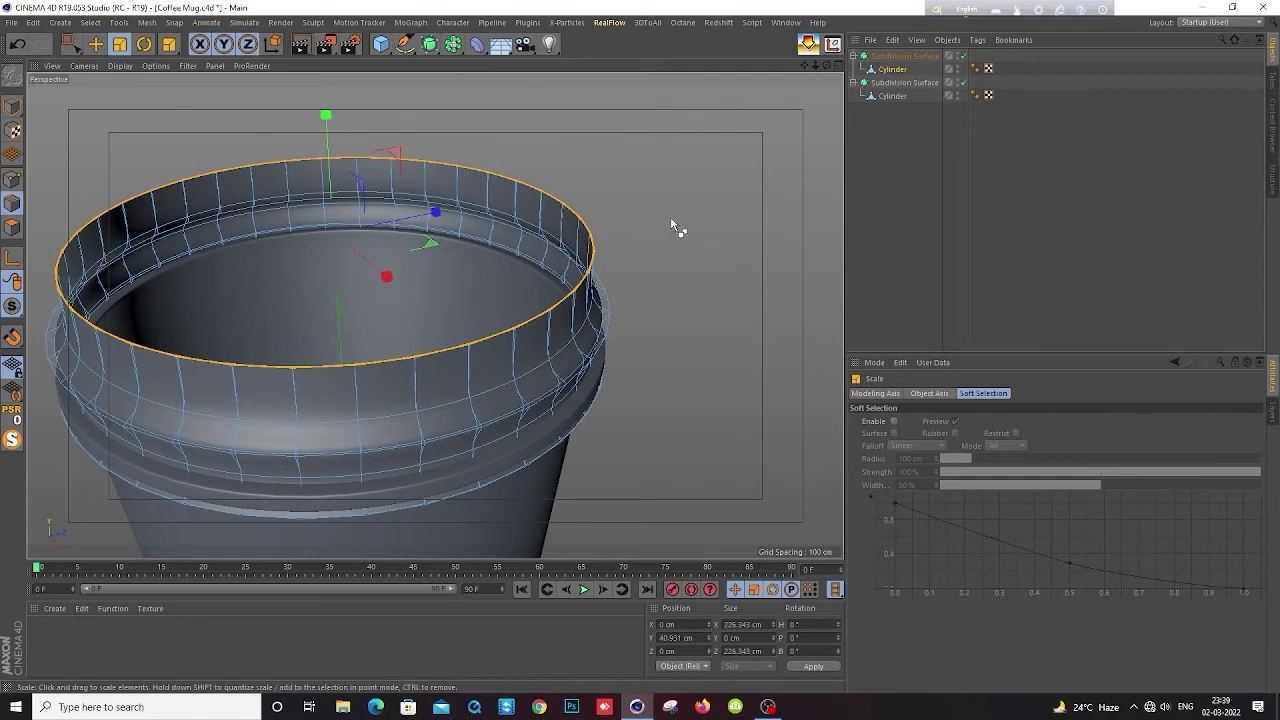
mouse_move(671, 220)
left_mouse_down()
mouse_move(588, 241)
mouse_move(606, 232)
mouse_move(492, 240)
mouse_move(224, 296)
mouse_move(243, 287)
left_mouse_up()
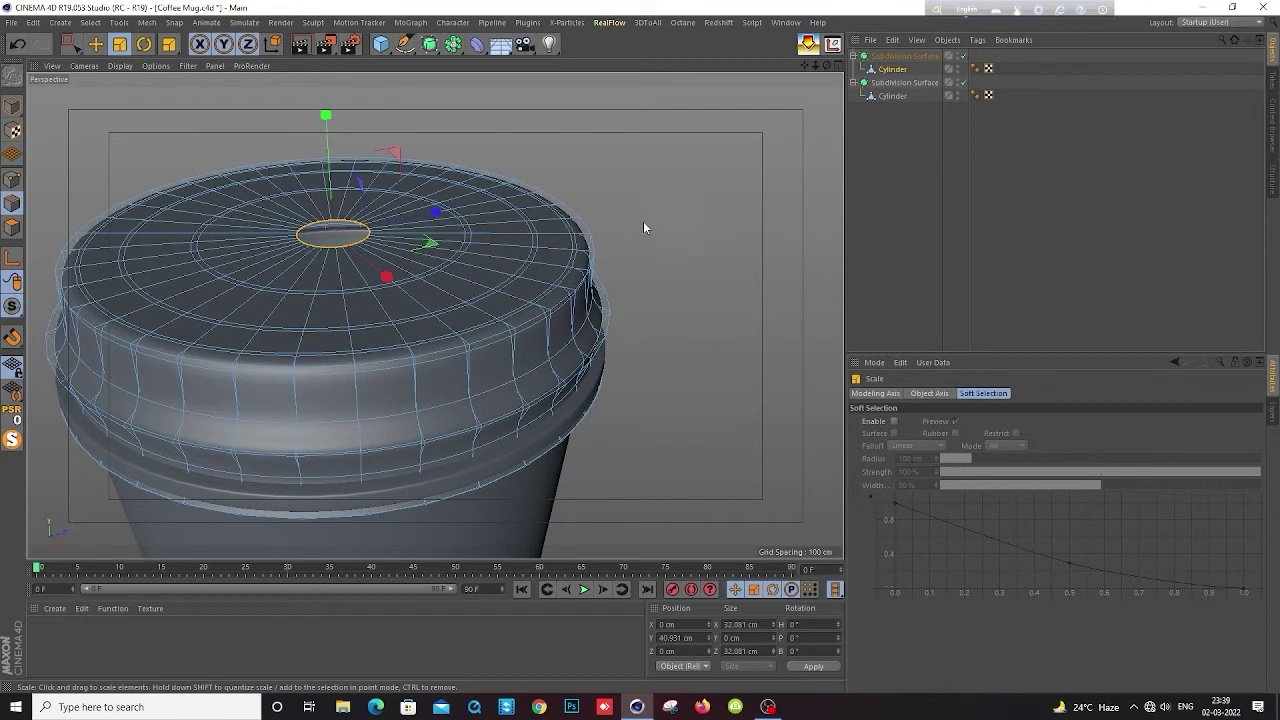
Fill the lid's central opening with Close Polygon Hole, then deselect to view it
right_click(675, 216)
left_click(715, 300)
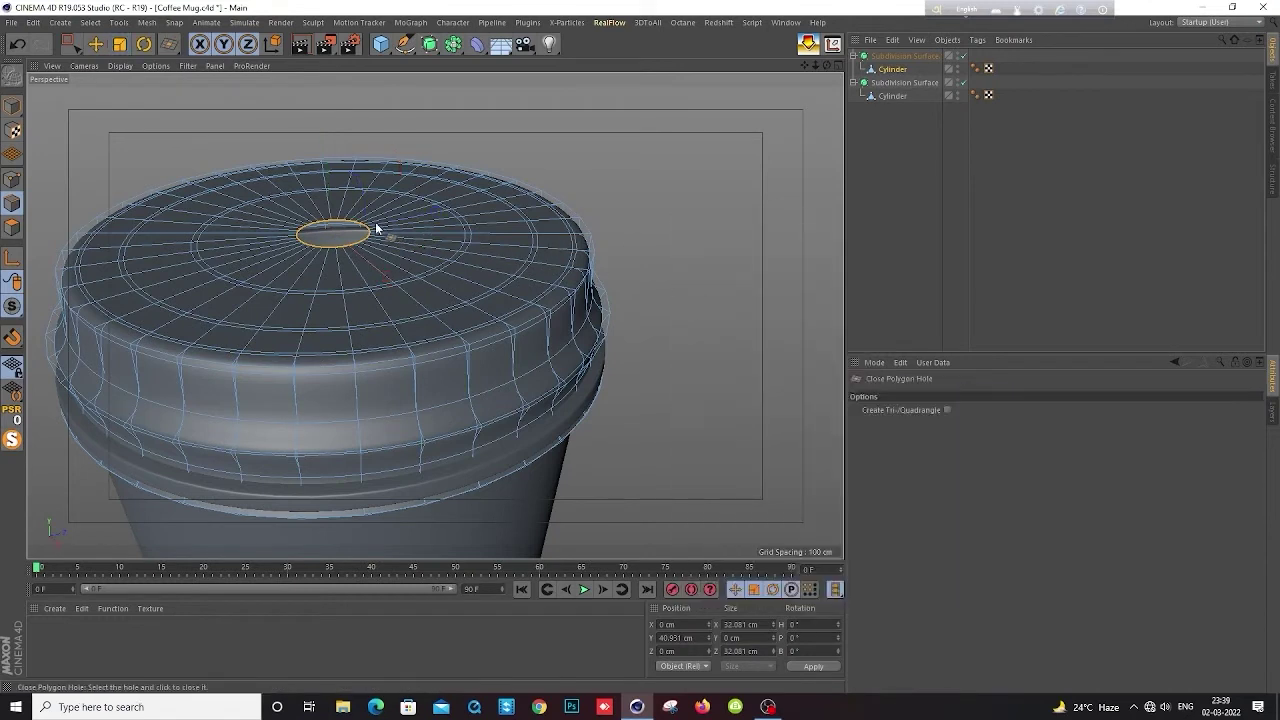
left_click(349, 226)
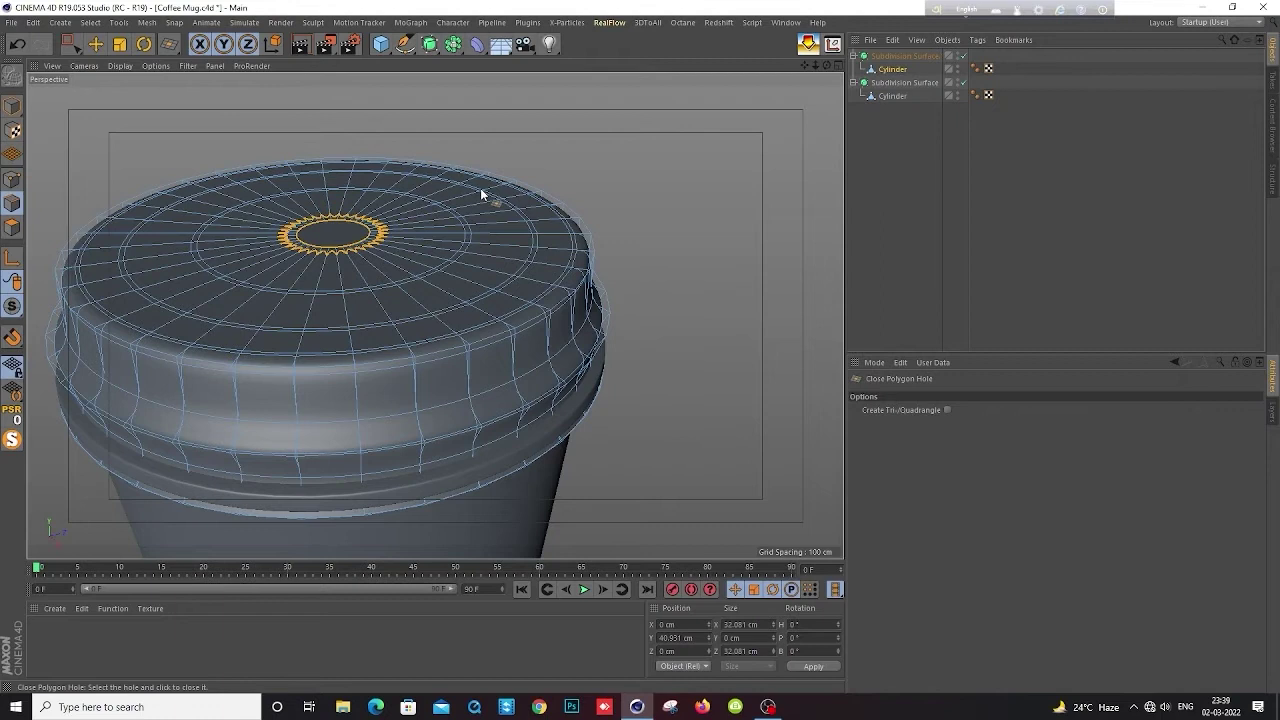
left_click(98, 45)
left_click(912, 180)
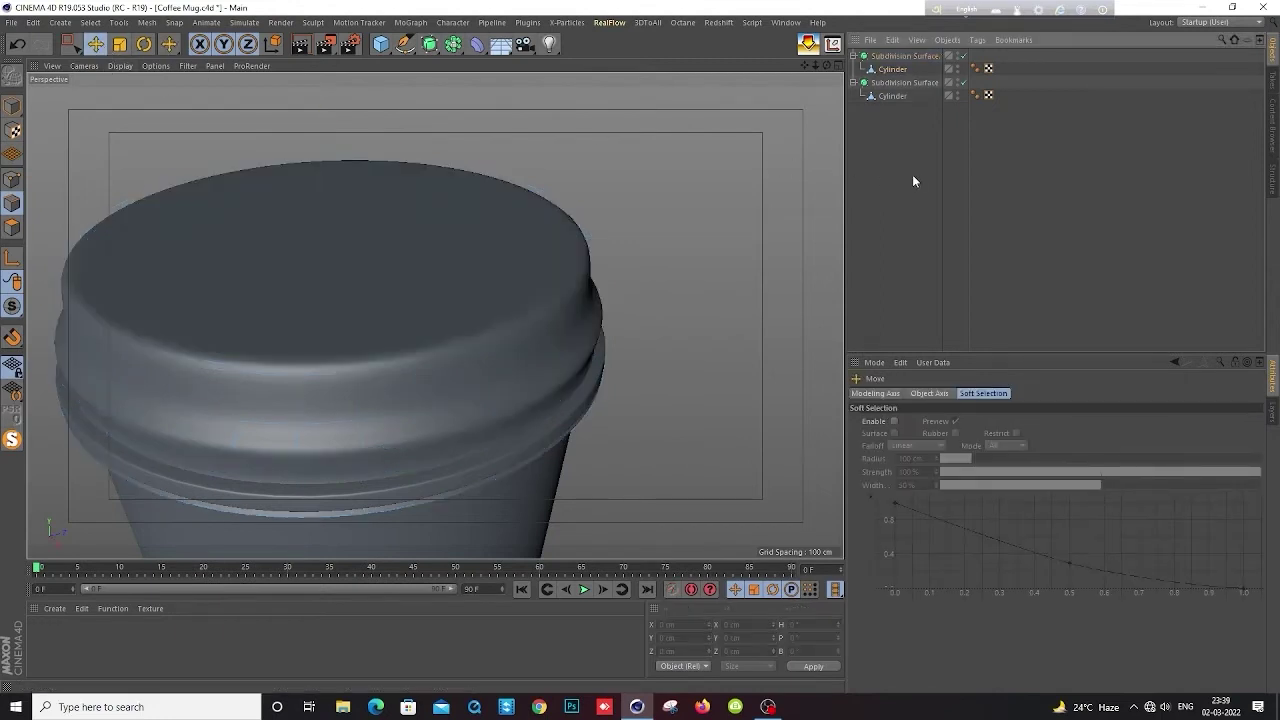
scroll(579, 240, "down", 2)
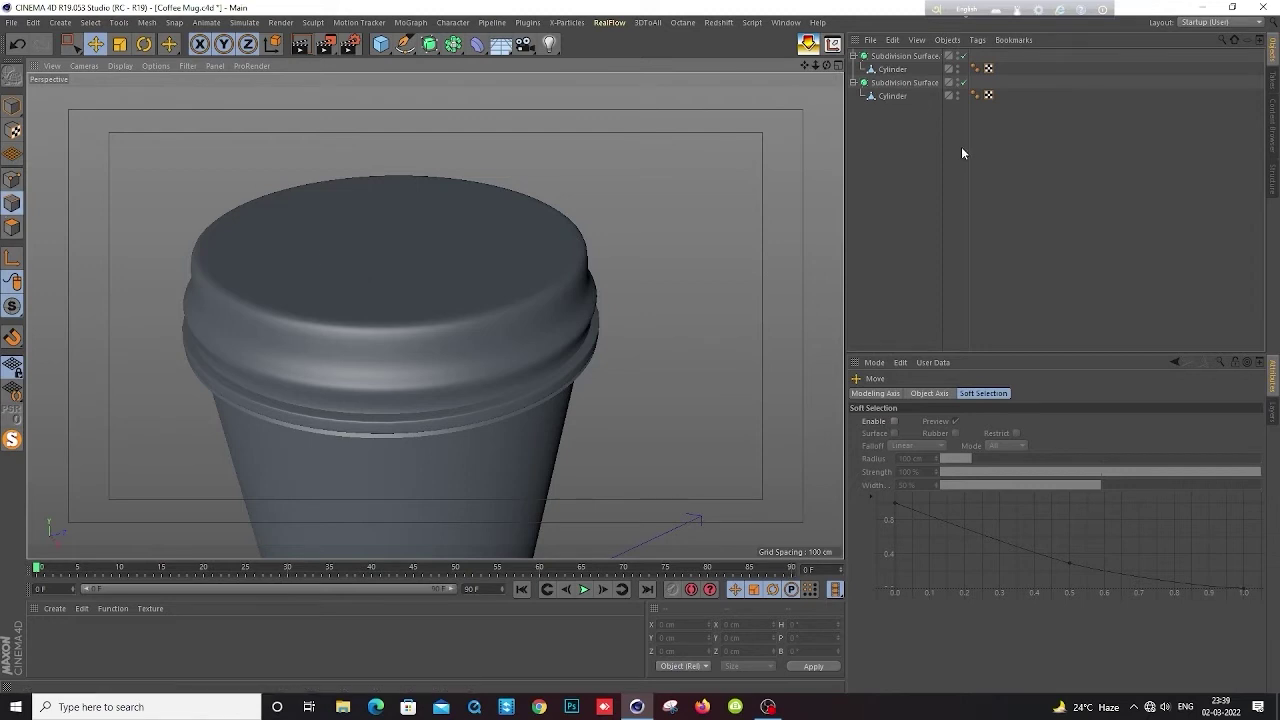
Turn off the lid's Subdivision Surface smoothing to expose its raw mesh
left_click(895, 83)
left_click(894, 70)
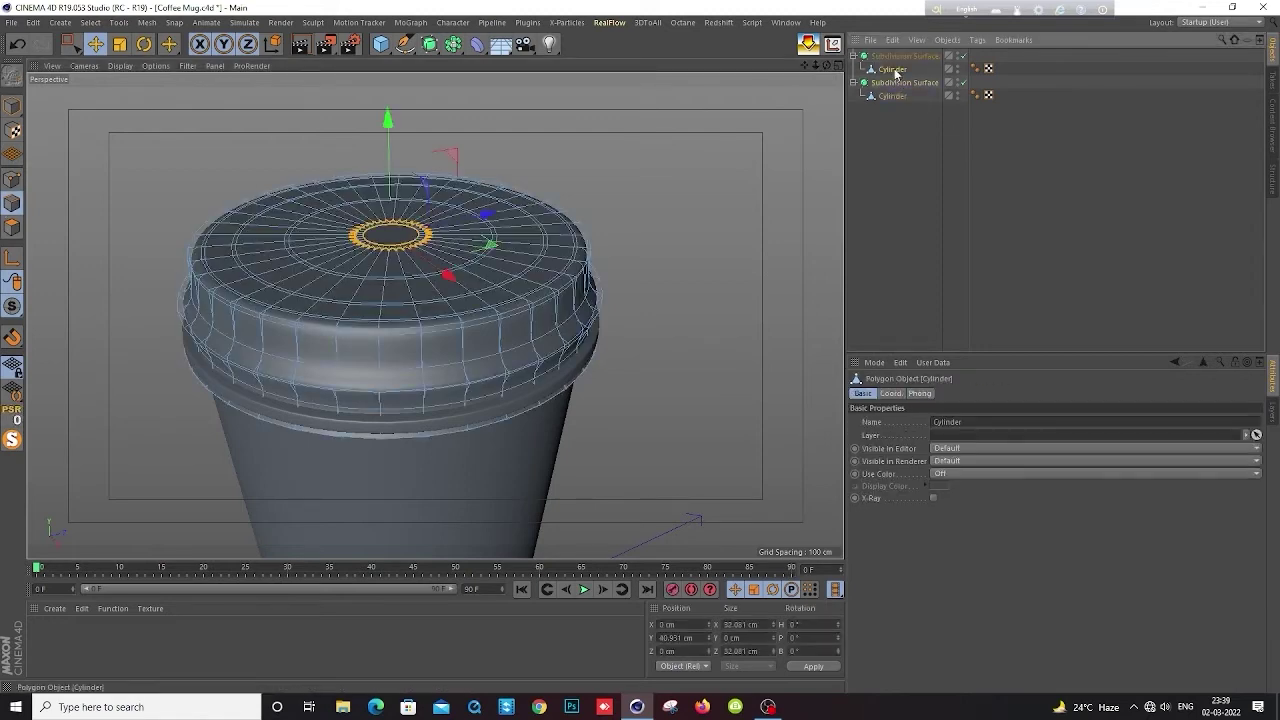
left_click(963, 55)
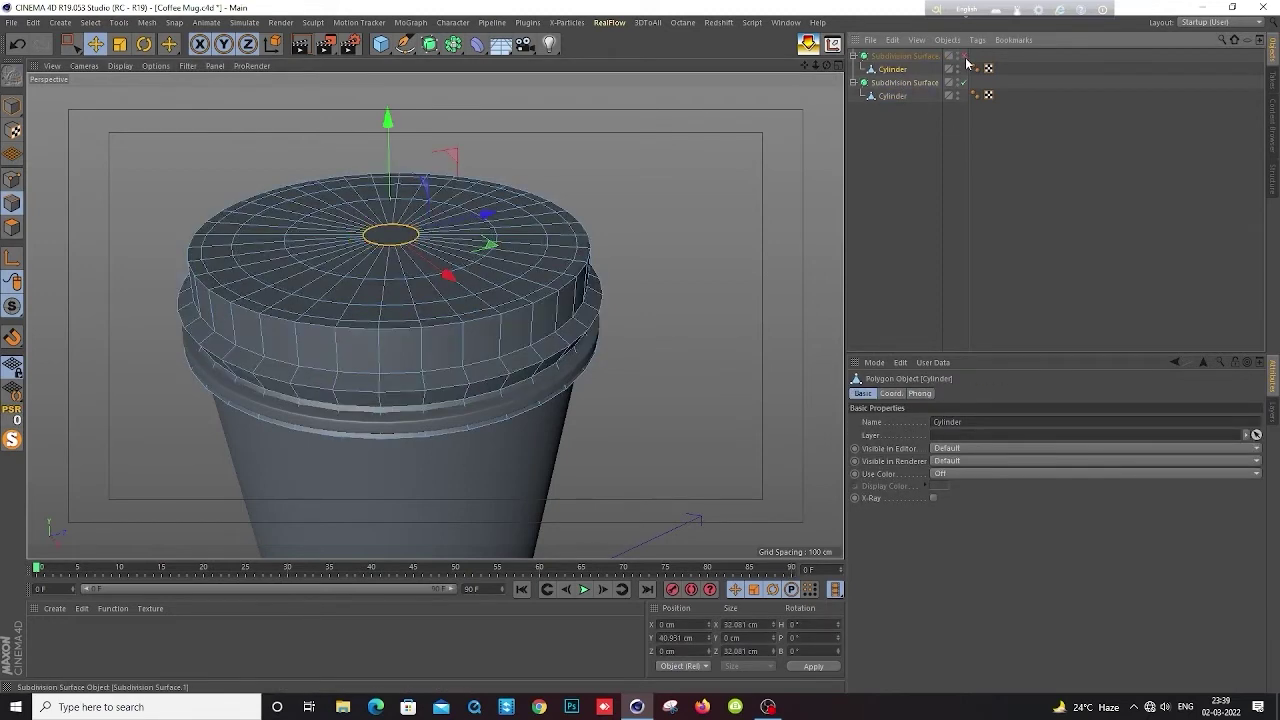
scroll(565, 327, "up", 3)
scroll(565, 327, "up", 2)
scroll(565, 327, "up", 2)
Bevel the lid rim's edge loop by 1.3 cm and turn smoothing back on
double_click(563, 329)
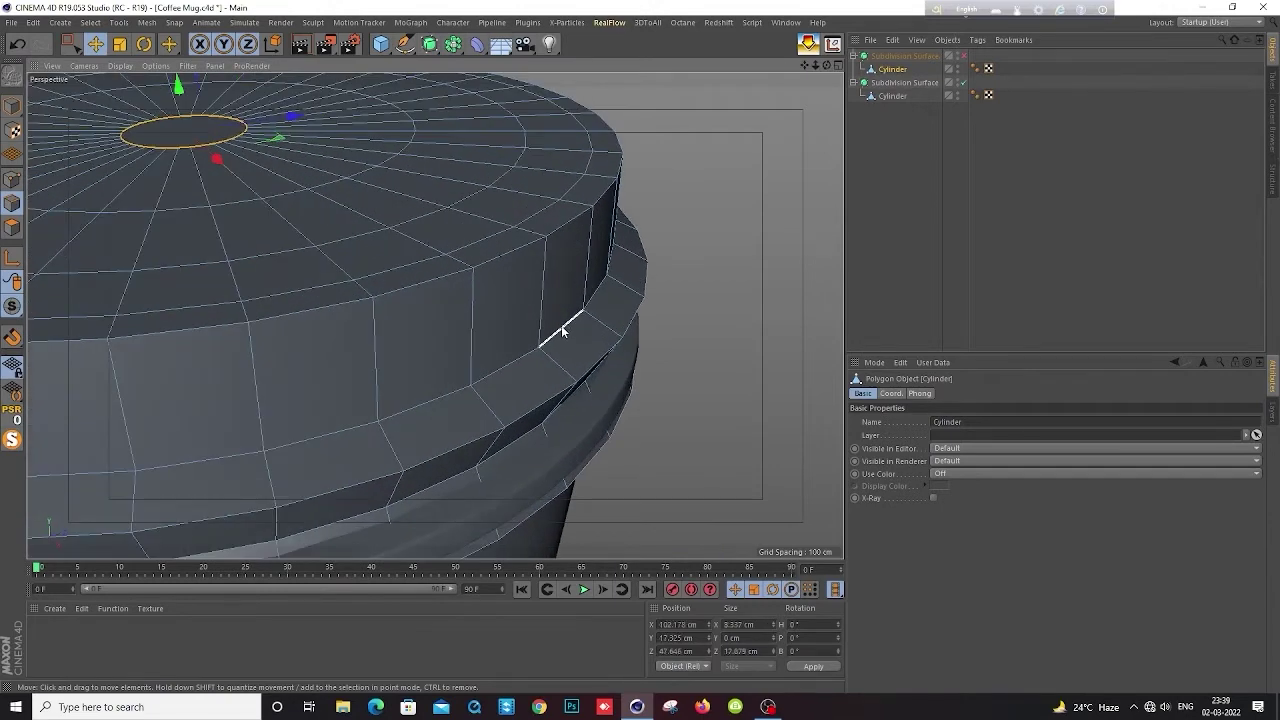
right_click(730, 334)
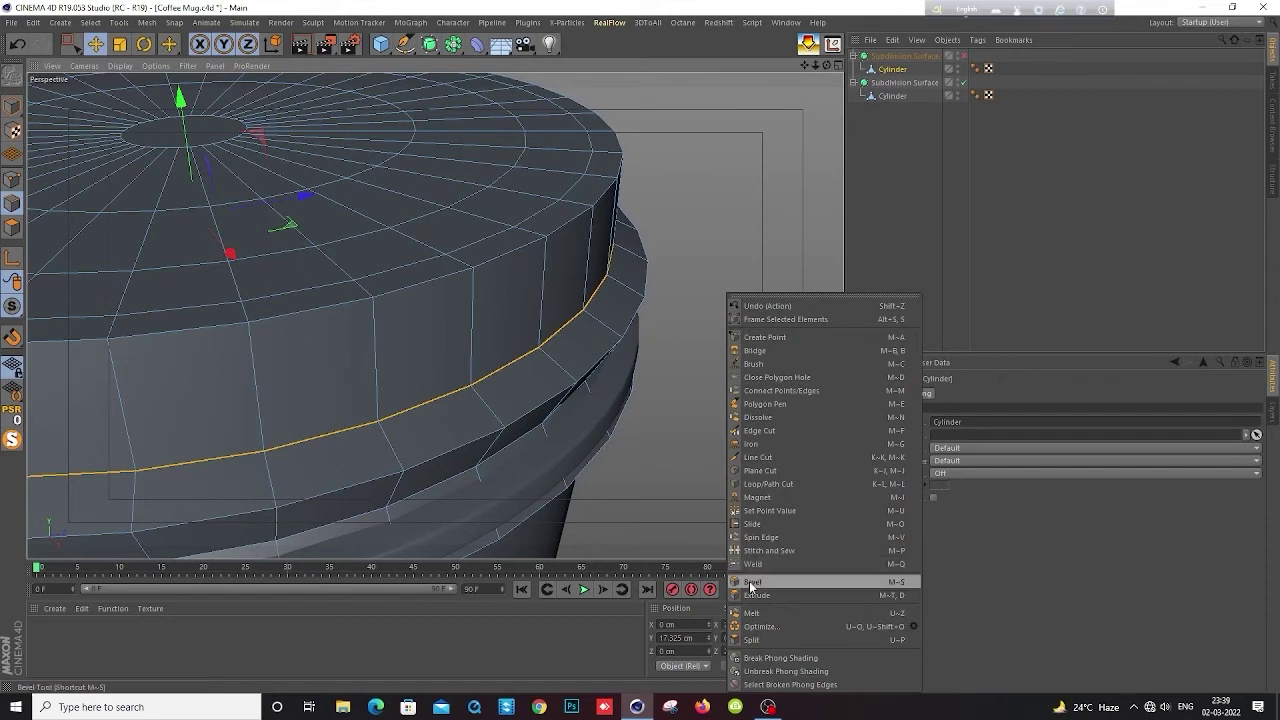
left_click(756, 581)
mouse_move(721, 413)
left_mouse_down()
mouse_move(740, 413)
mouse_move(722, 413)
left_mouse_up()
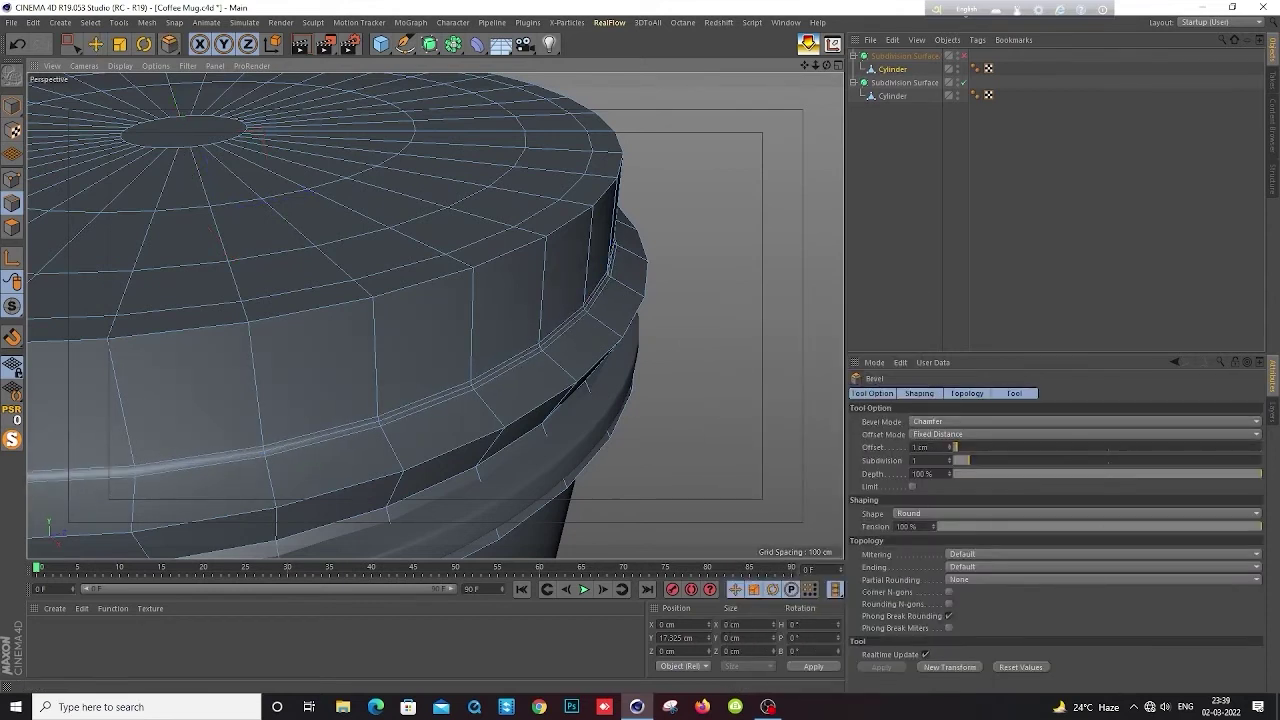
left_click(964, 57)
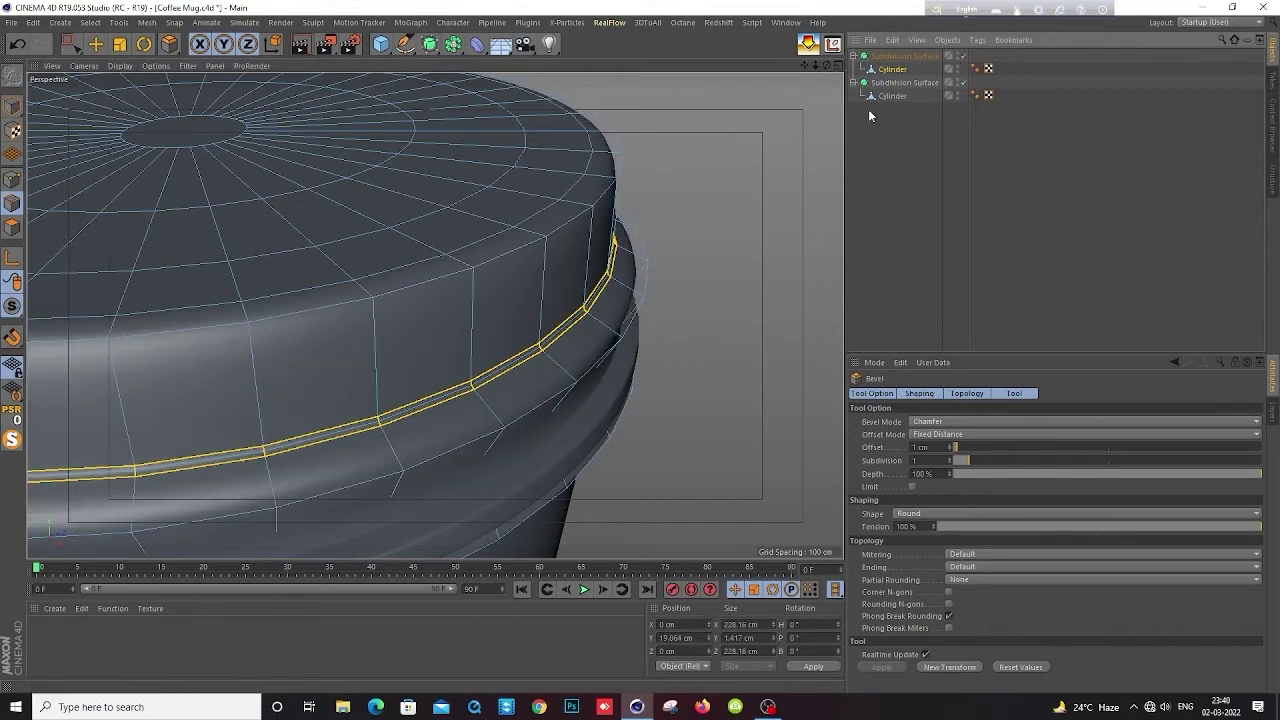
left_click(12, 106)
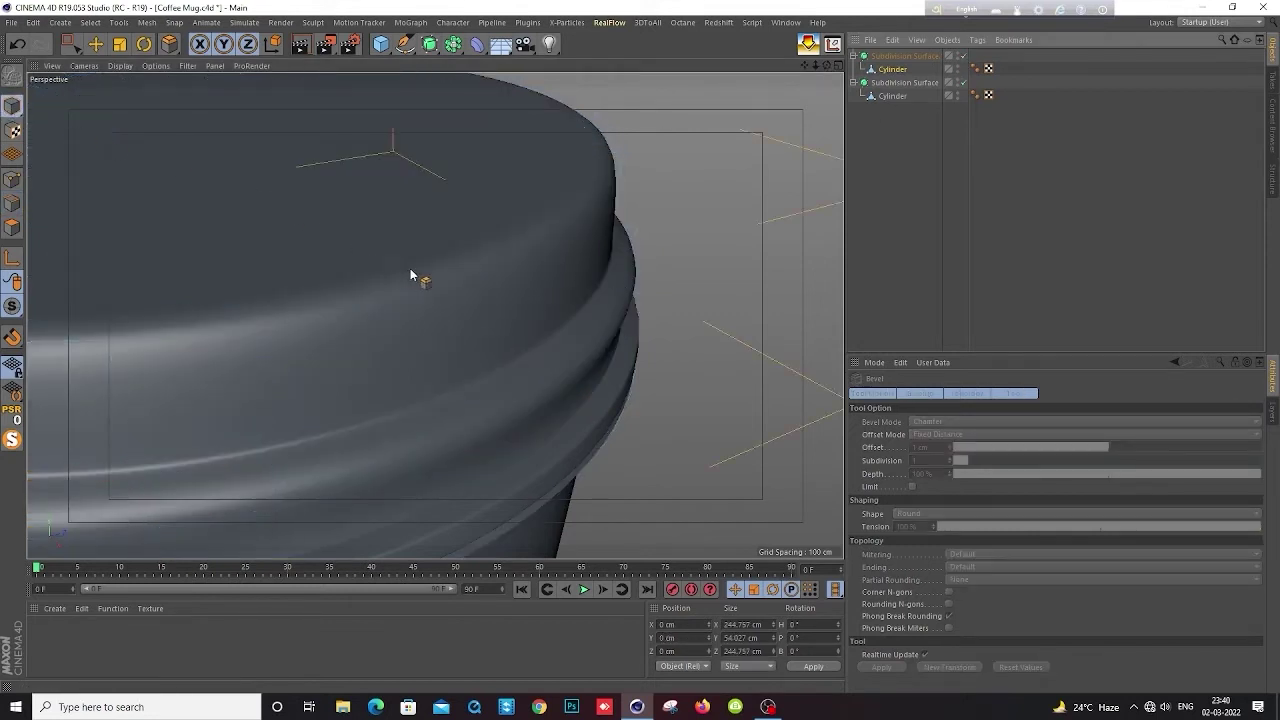
Inspect the lid from the side in loop selection mode with its smoothing switched off
scroll(430, 277, "down", 3)
scroll(452, 280, "down", 1)
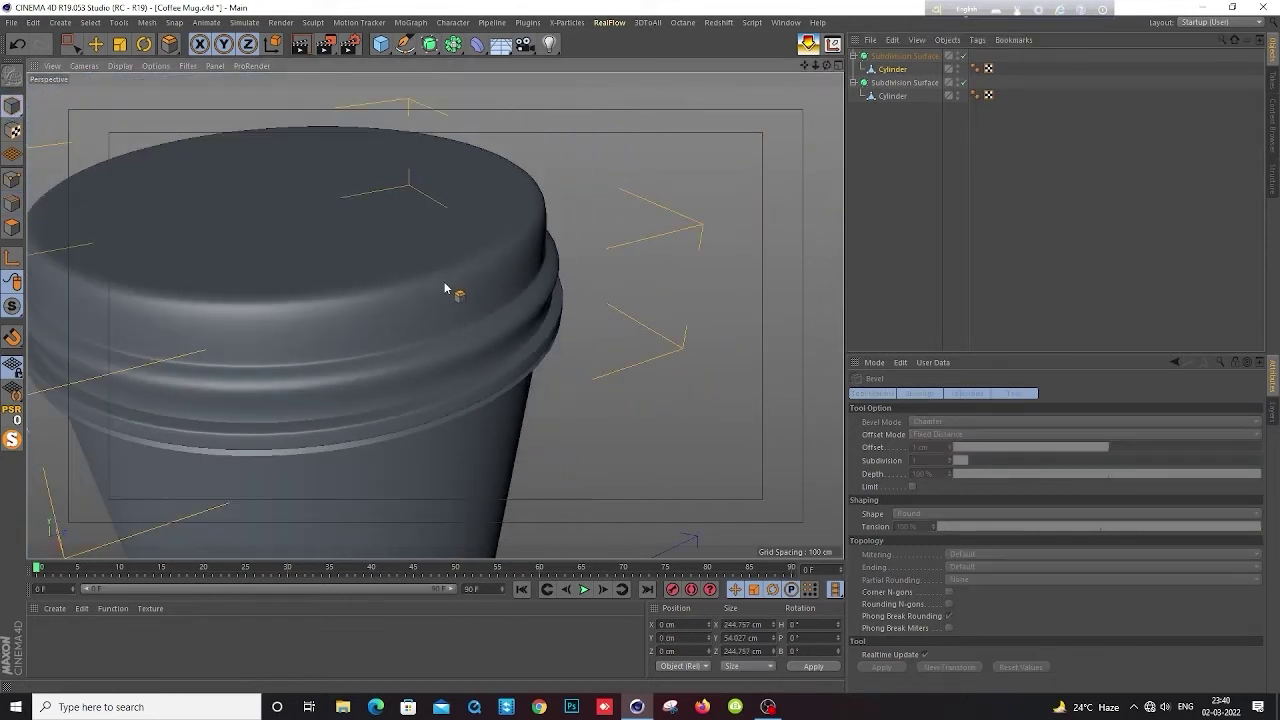
mouse_move(417, 312)
left_mouse_down("alt")
mouse_move(511, 300)
mouse_move(503, 320)
mouse_move(513, 272)
mouse_move(586, 243)
mouse_move(579, 275)
left_mouse_up("alt")
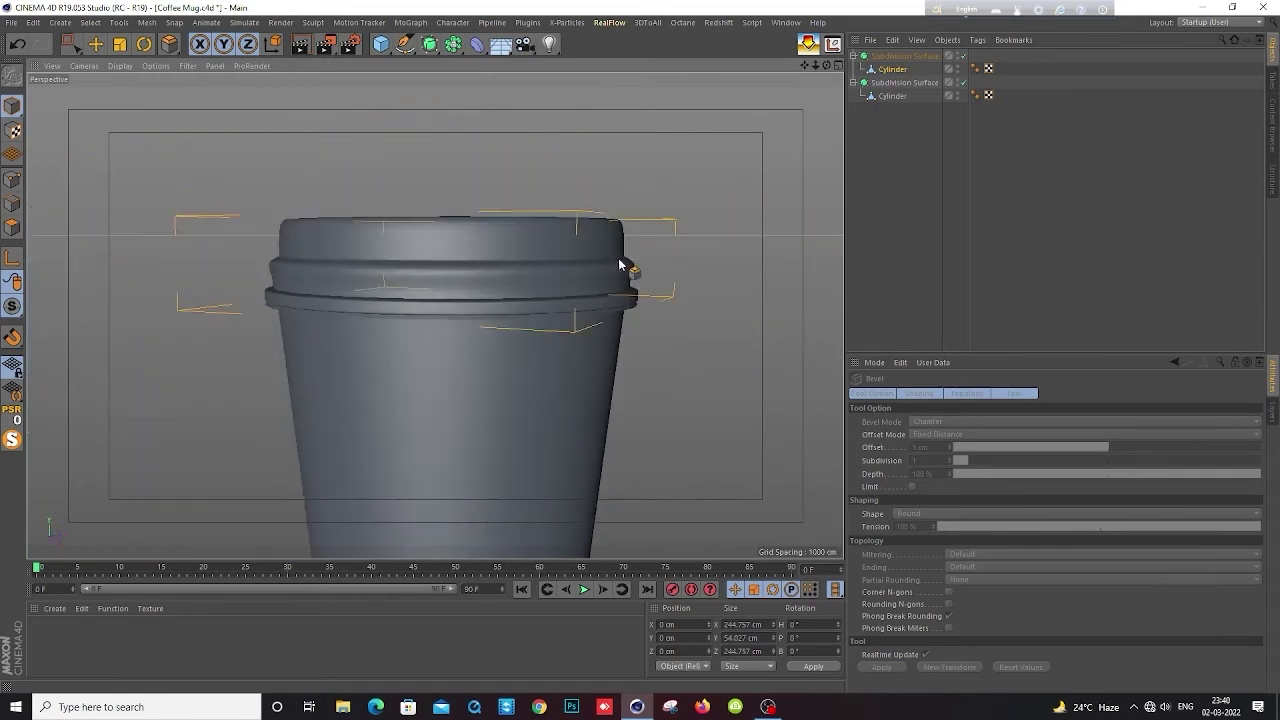
scroll(620, 264, "up", 2)
scroll(622, 263, "up", 2)
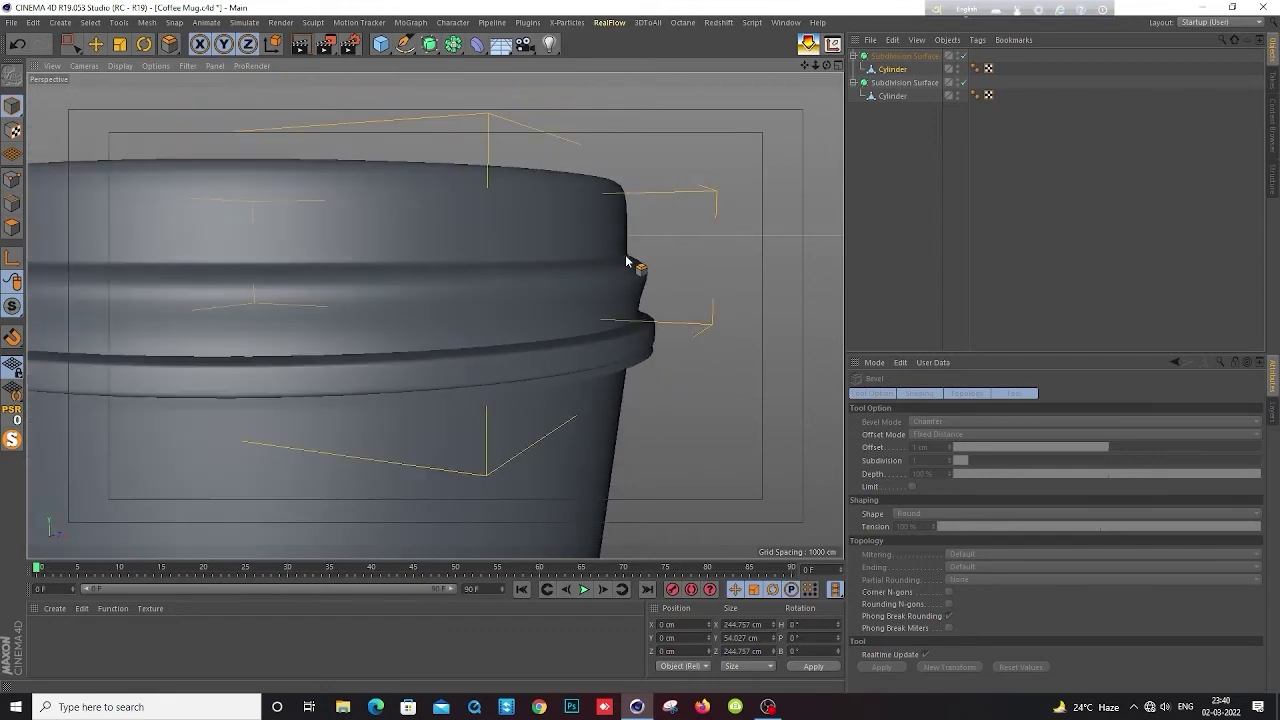
mouse_move(680, 297)
left_mouse_down("alt")
mouse_move(610, 317)
mouse_move(832, 182)
left_mouse_up("alt")
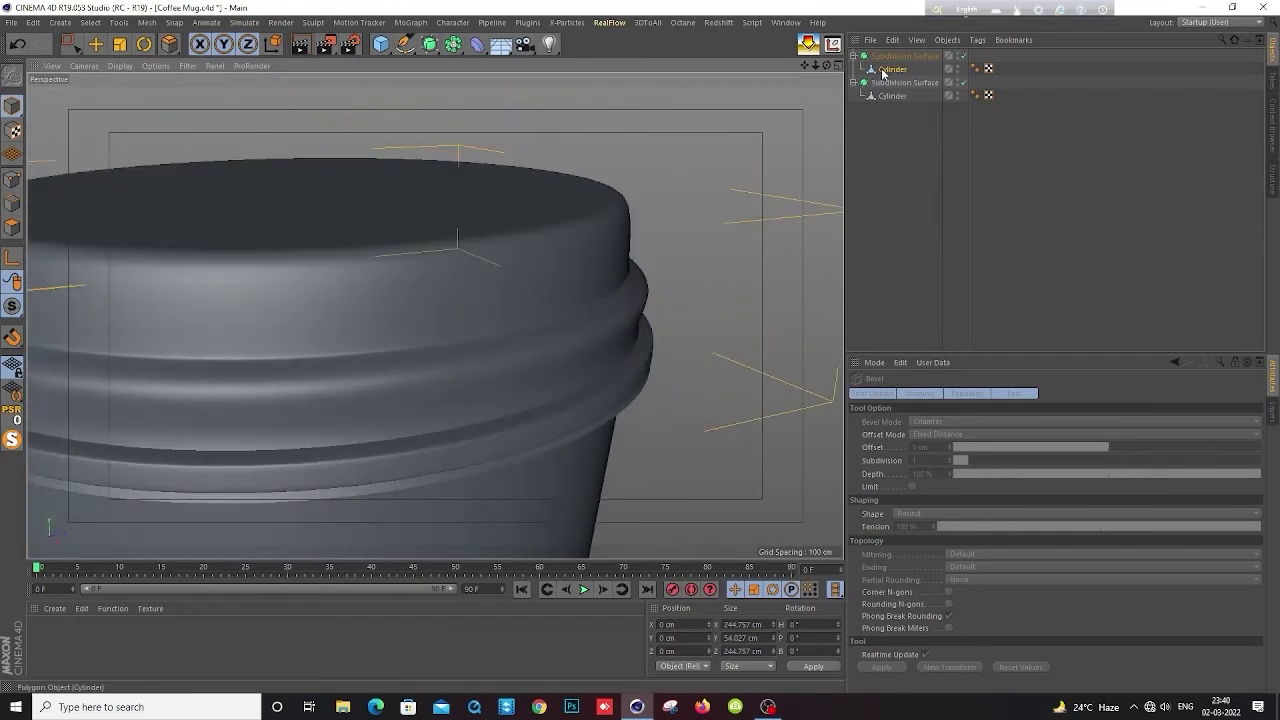
key("u")
key("l")
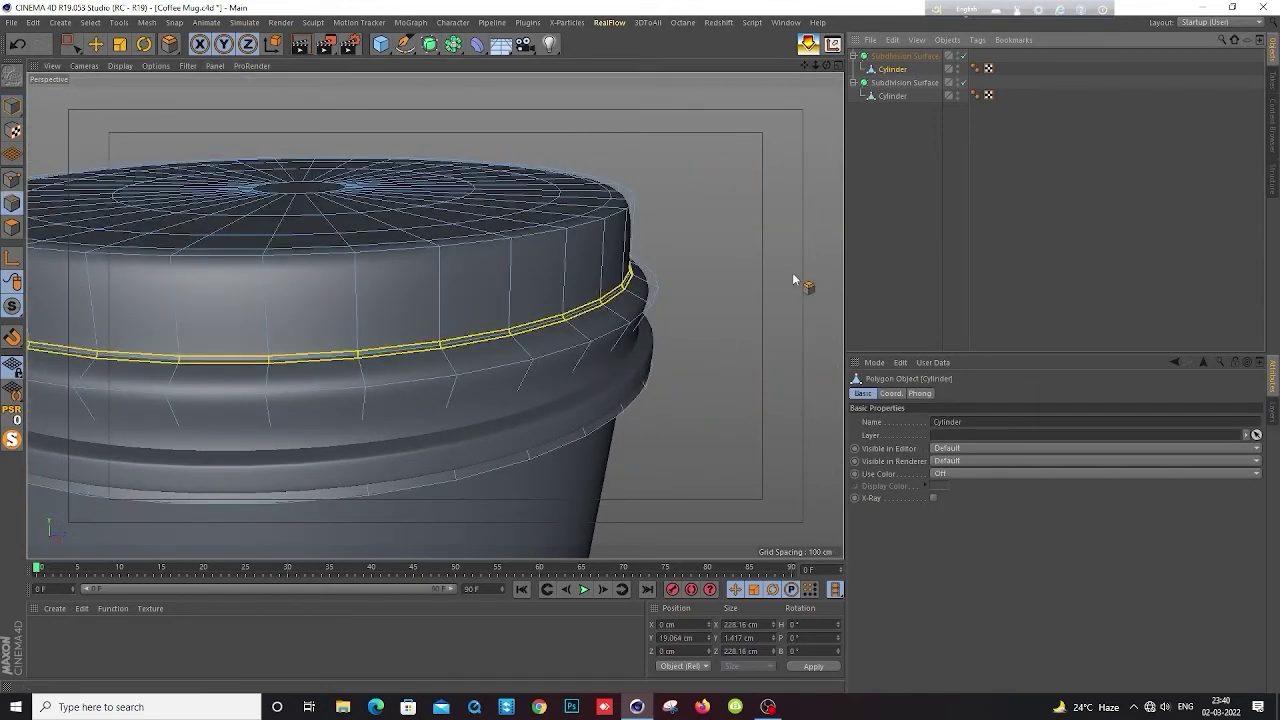
left_click(964, 56)
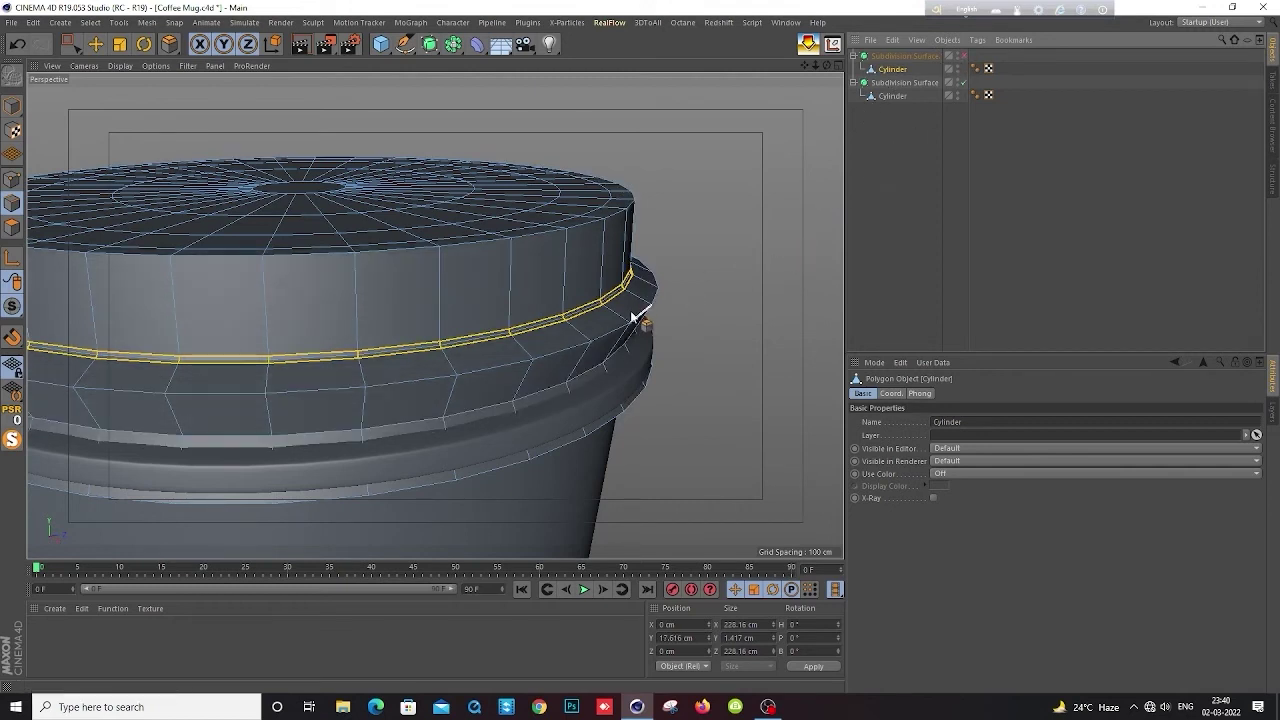
scroll(632, 317, "down", 2)
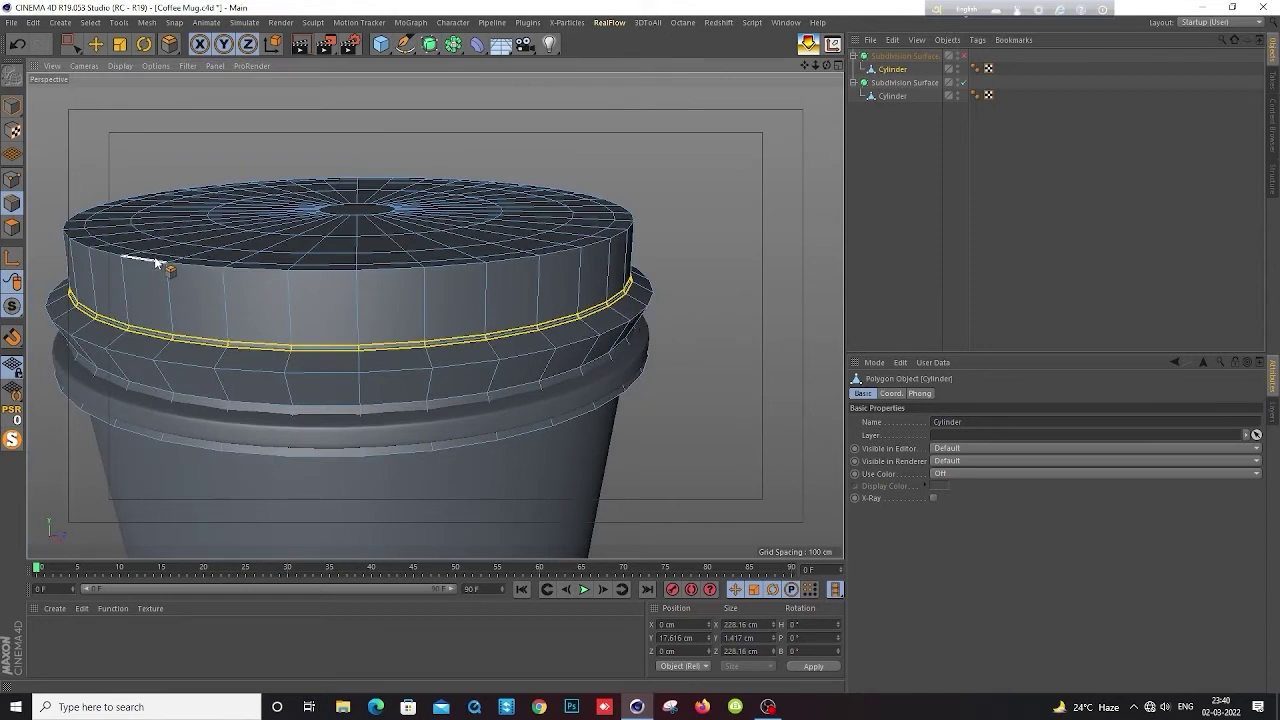
Scale the whole lid up to about 104%, 255.281 cm wide, and re-enable smoothing
left_click(12, 105)
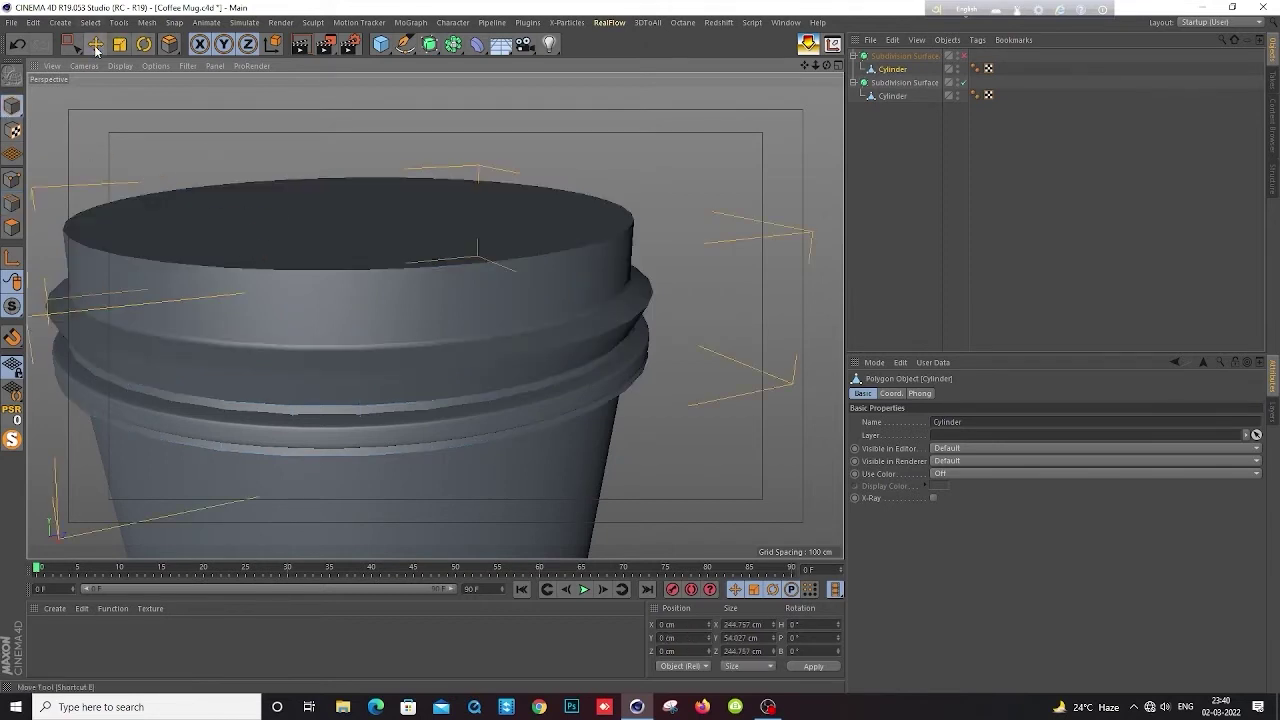
key("t")
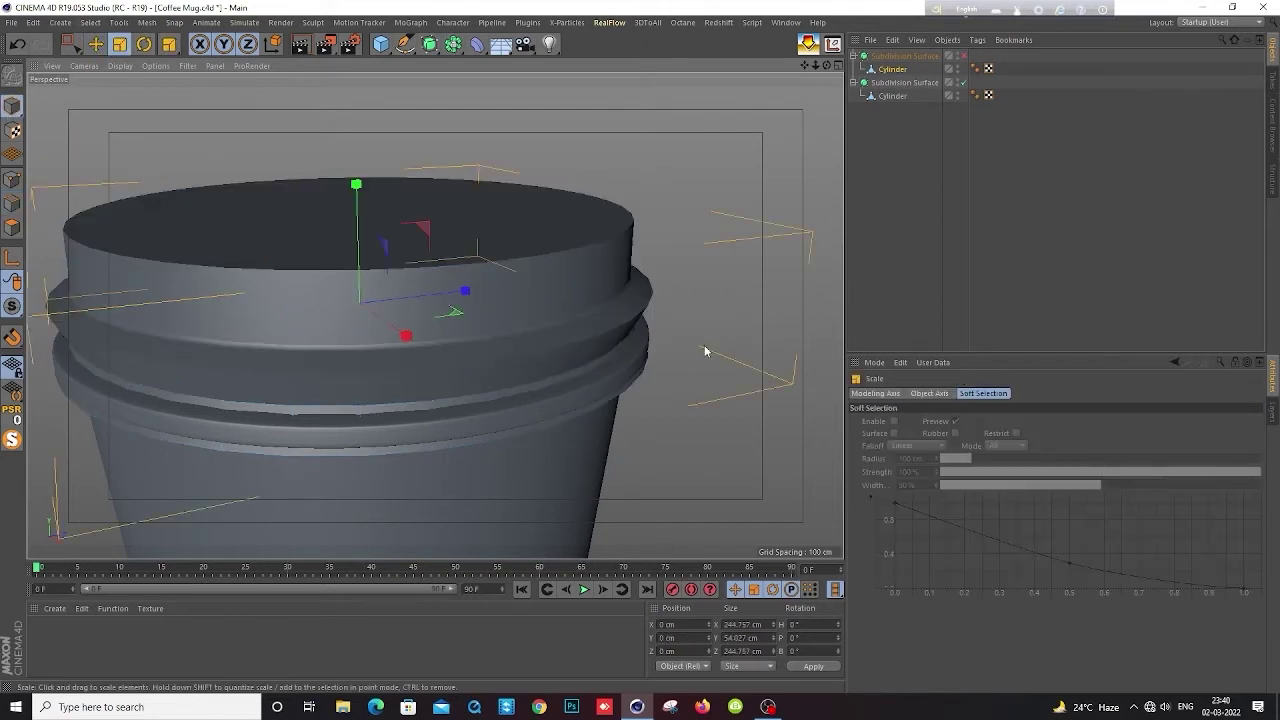
mouse_move(705, 351)
left_mouse_down()
mouse_move(721, 339)
mouse_move(703, 341)
left_mouse_up()
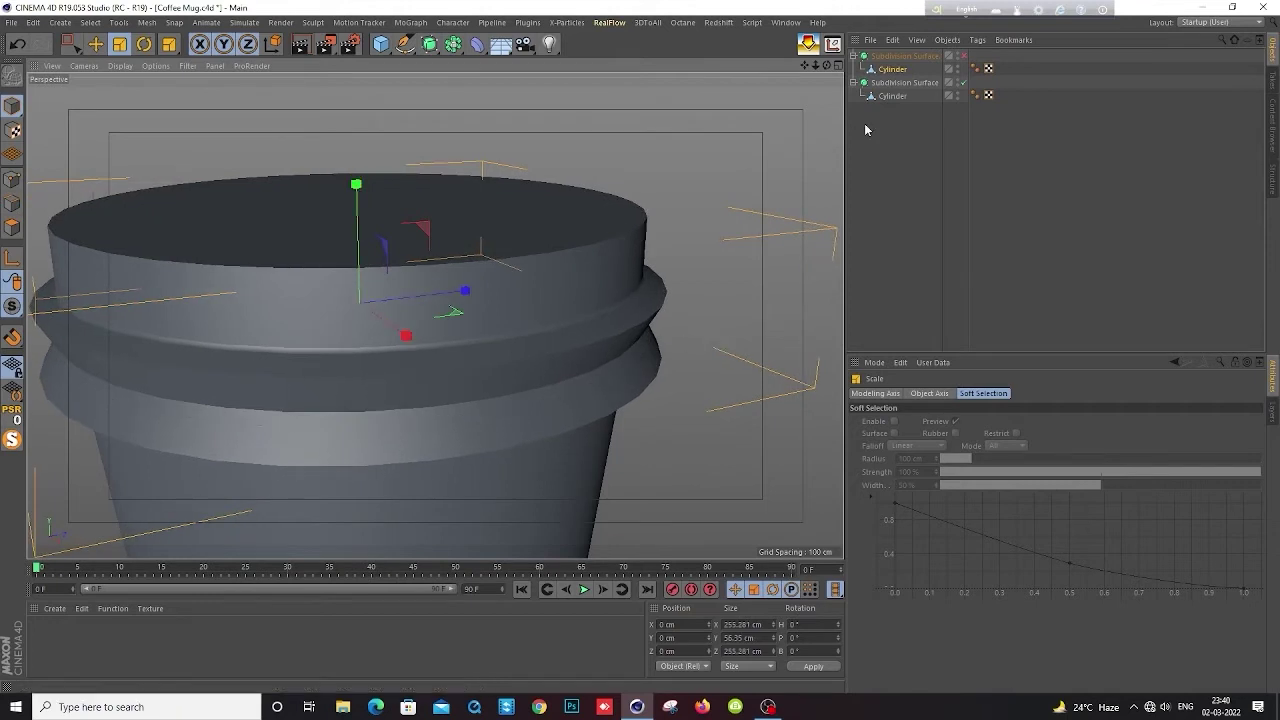
left_click(963, 56)
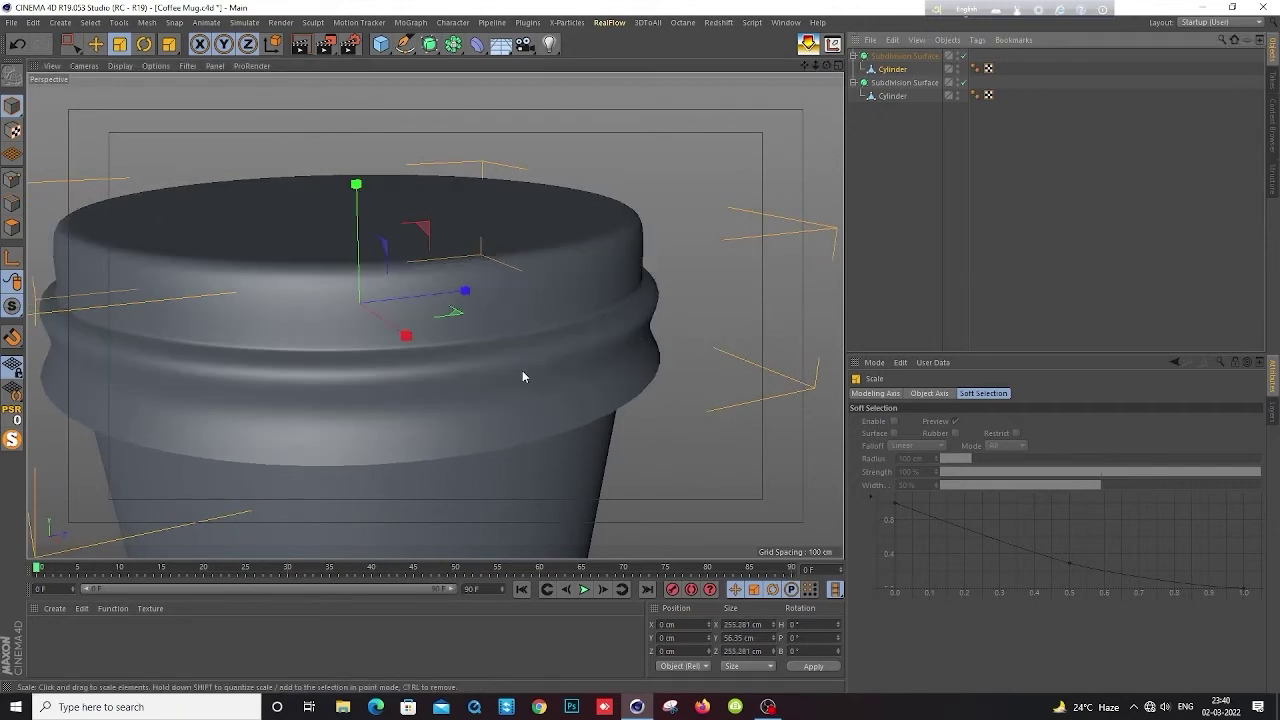
scroll(489, 381, "down", 3)
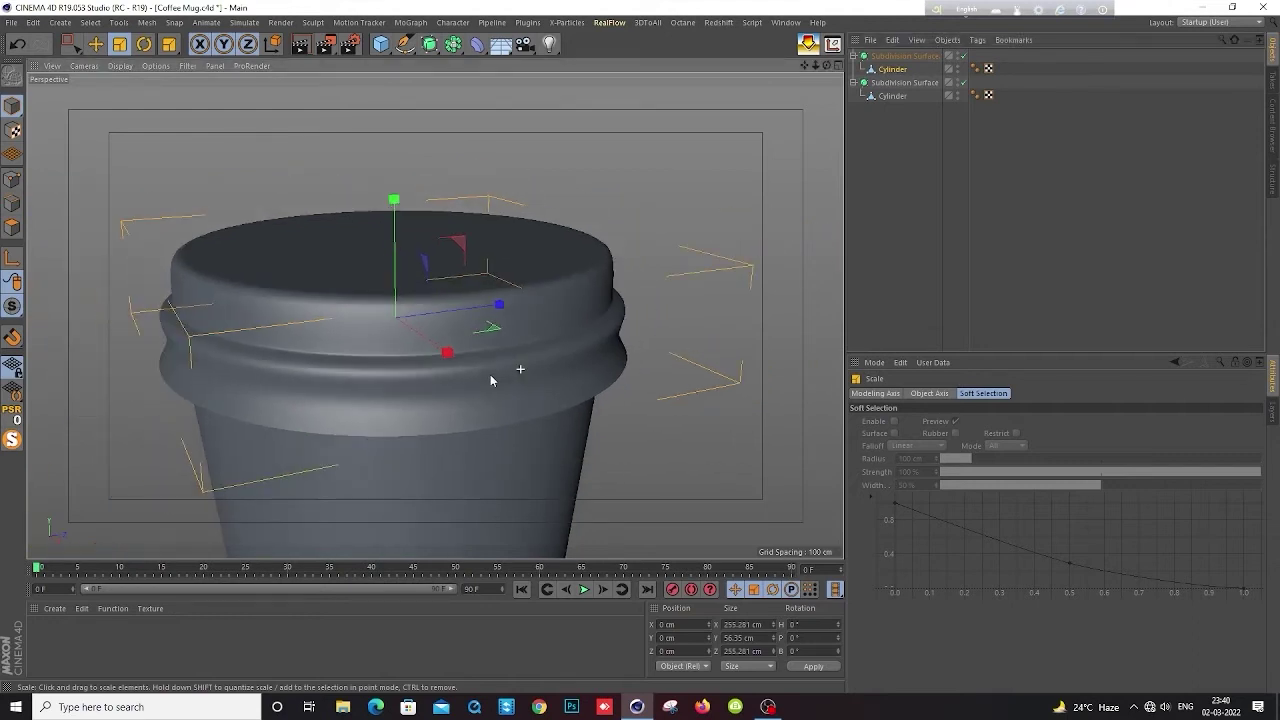
mouse_move(490, 374)
left_mouse_down("alt")
mouse_move(507, 295)
mouse_move(540, 308)
left_mouse_up("alt")
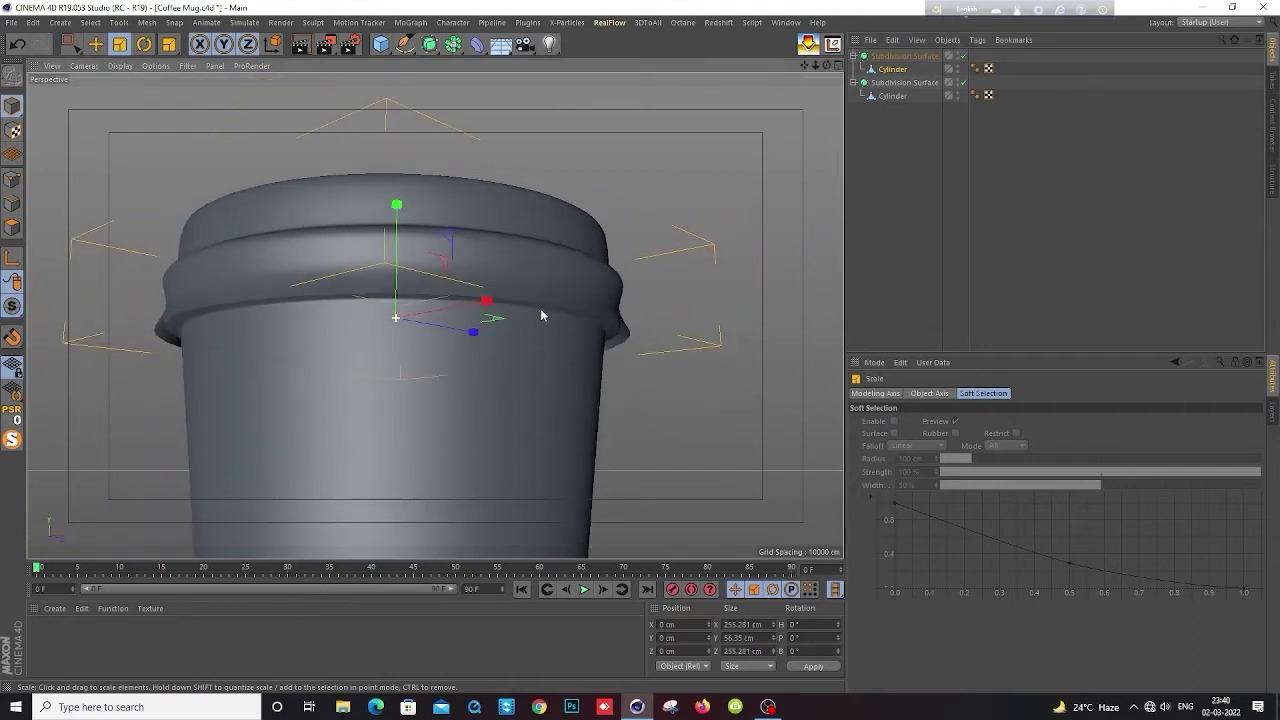
In Edge mode, select the lid's bottom rim edge loop and orbit to a low side view
left_click(12, 204)
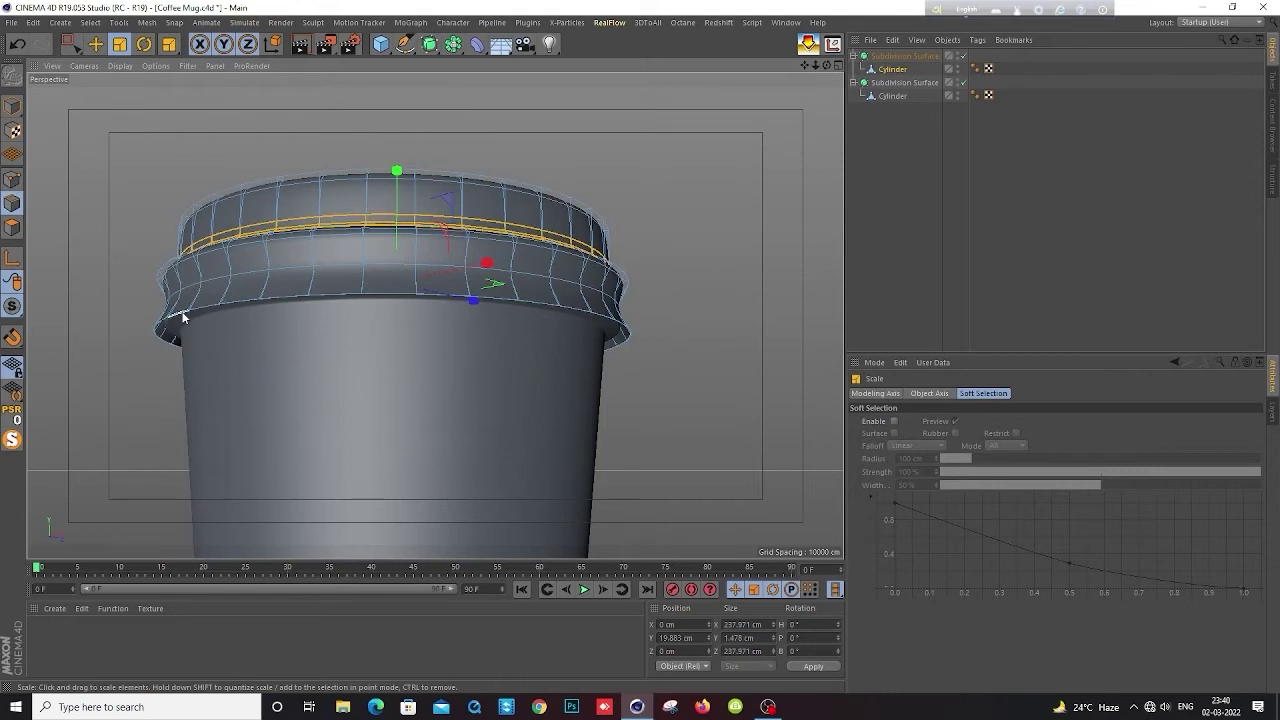
left_click(181, 316)
double_click(258, 316)
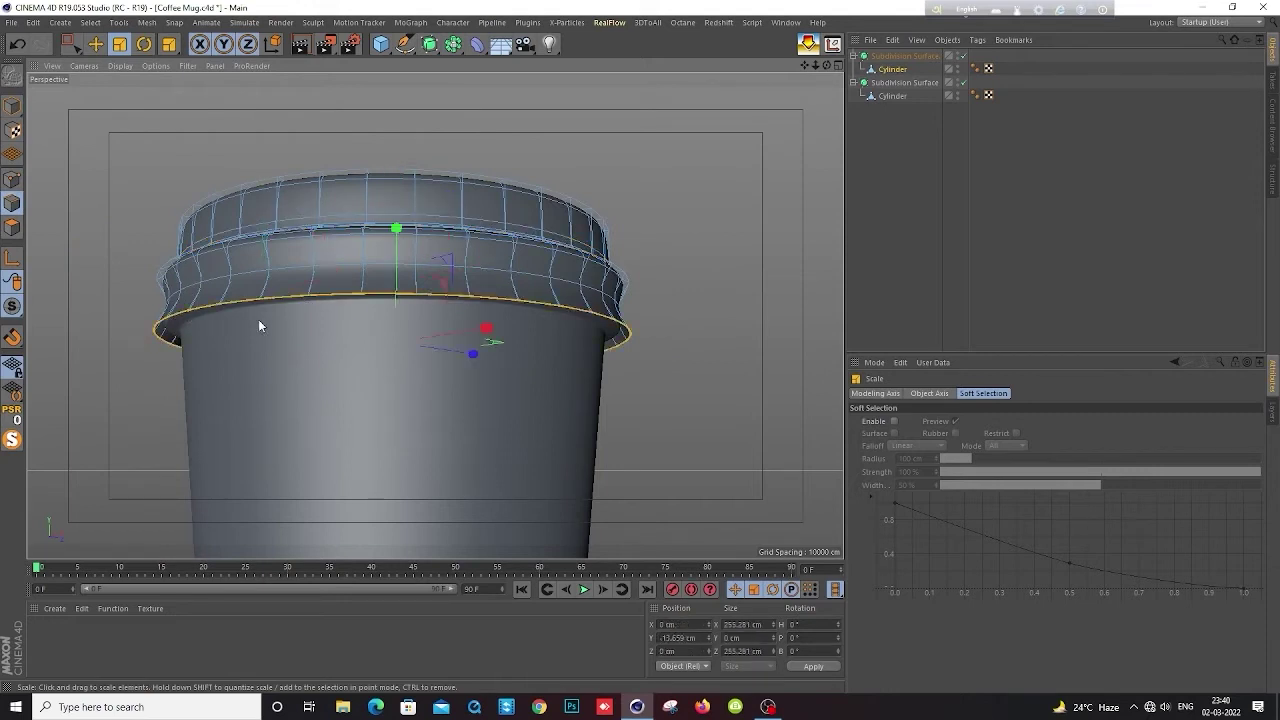
scroll(258, 319, "up", 2)
left_click_drag(742, 399, 732, 402)
key("ctrl+z")
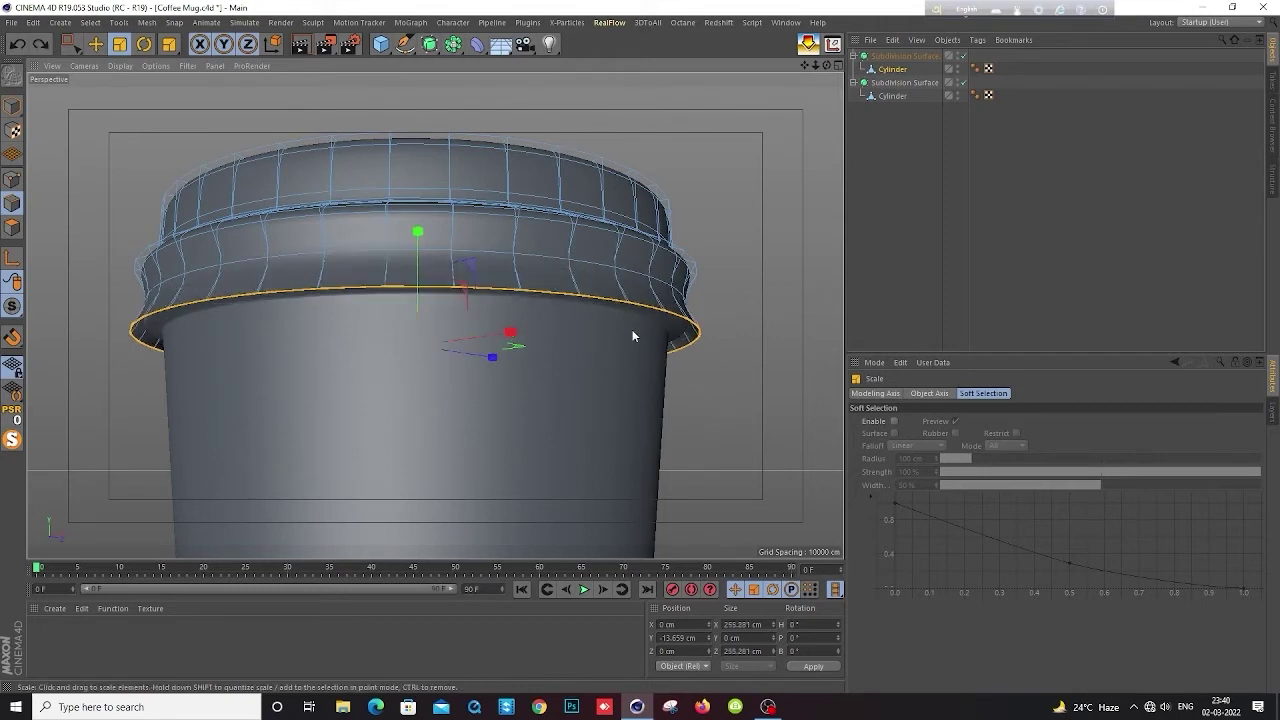
left_click_drag(586, 359, 640, 282, "alt")
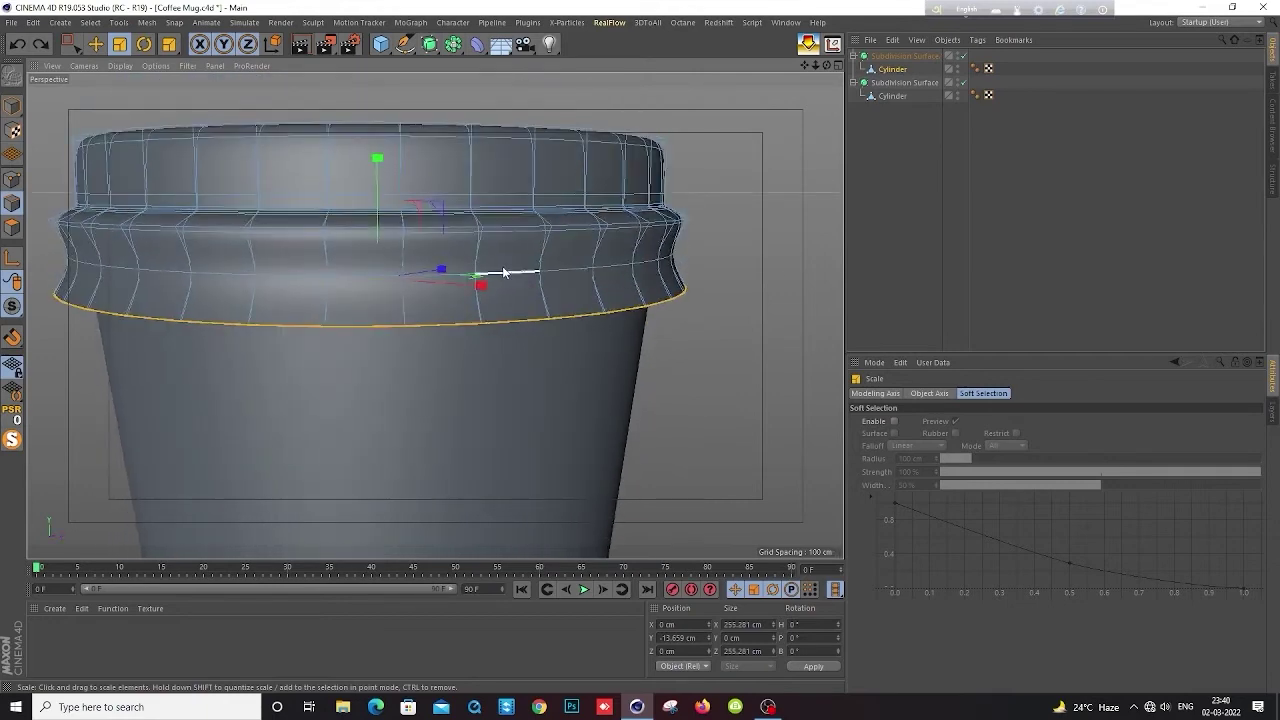
Lower the bottom rim loop about 1.7 cm and scale it in to about 96%
key("e")
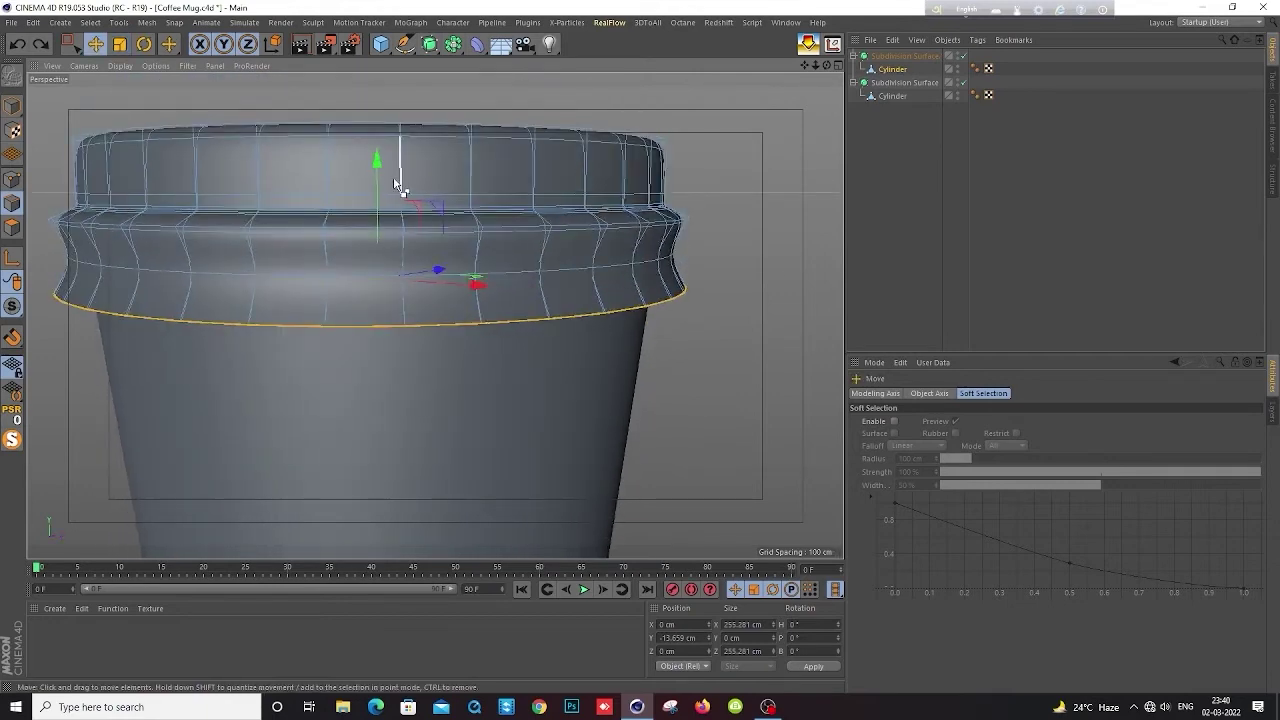
left_click_drag(375, 164, 381, 175)
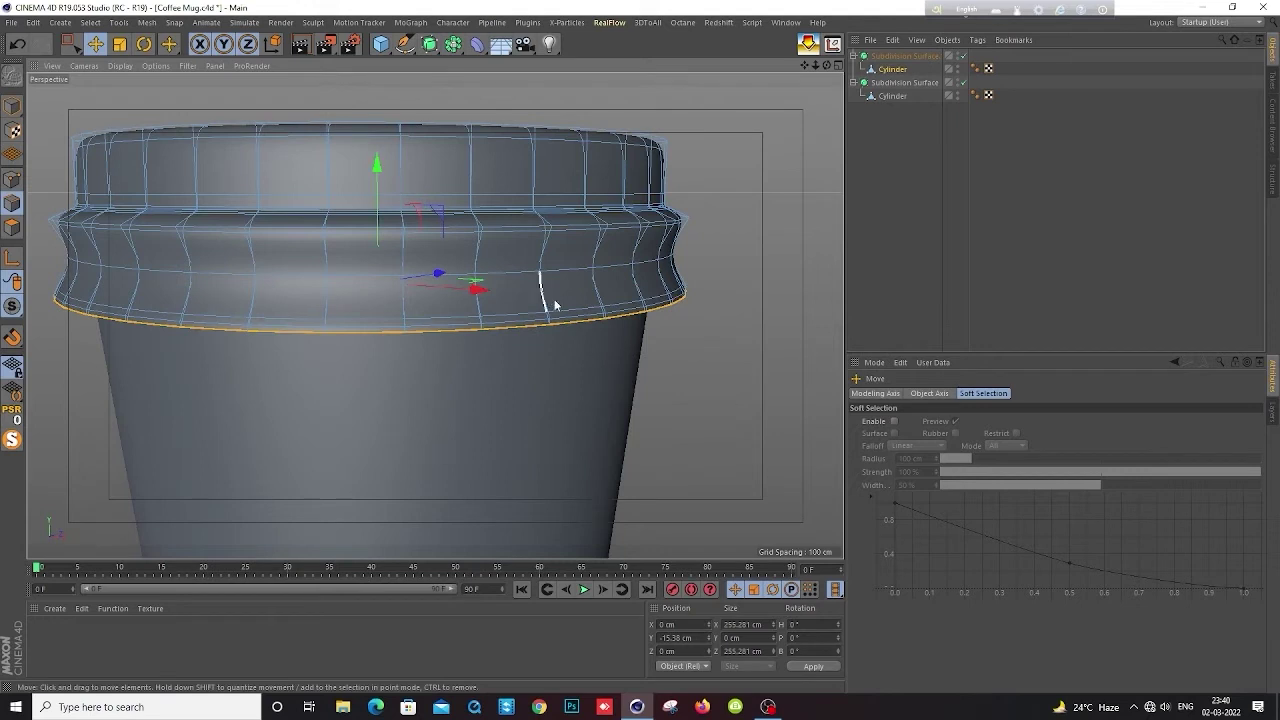
key("t")
left_click_drag(732, 343, 720, 347)
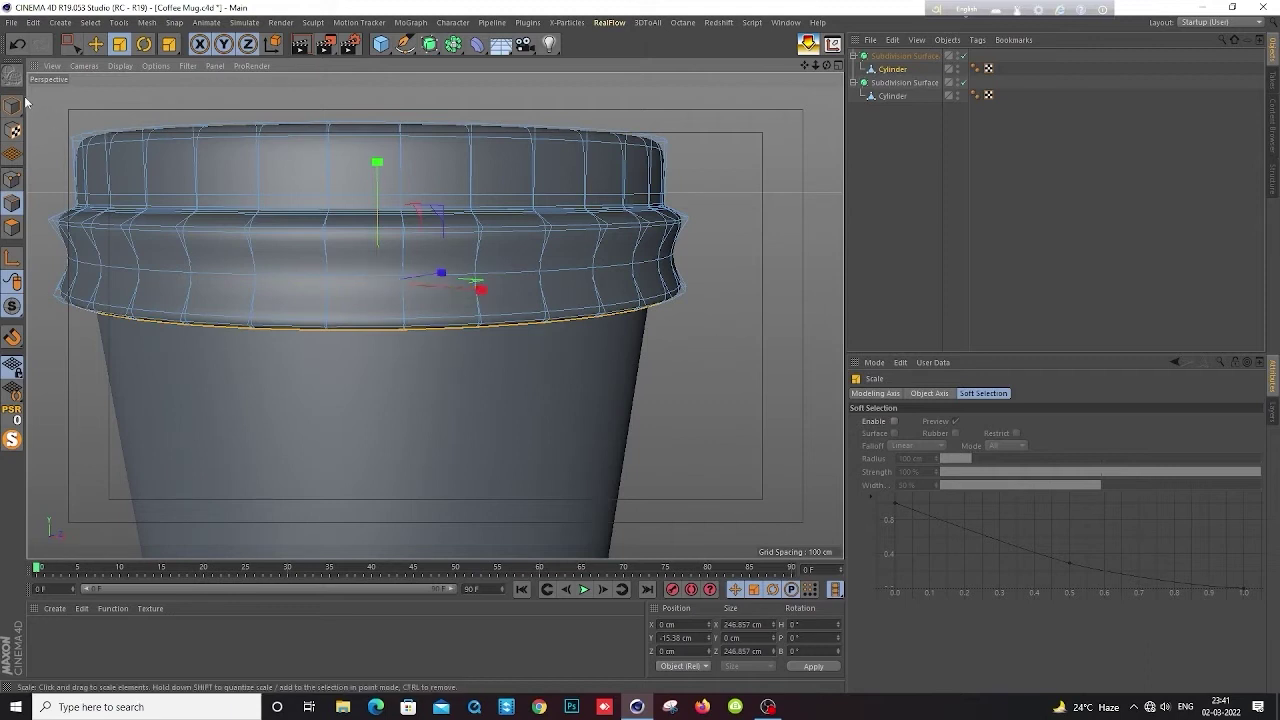
Turn off the lid Cylinder's subdivision smoothing and select the upper ridge edge loop
key("Return")
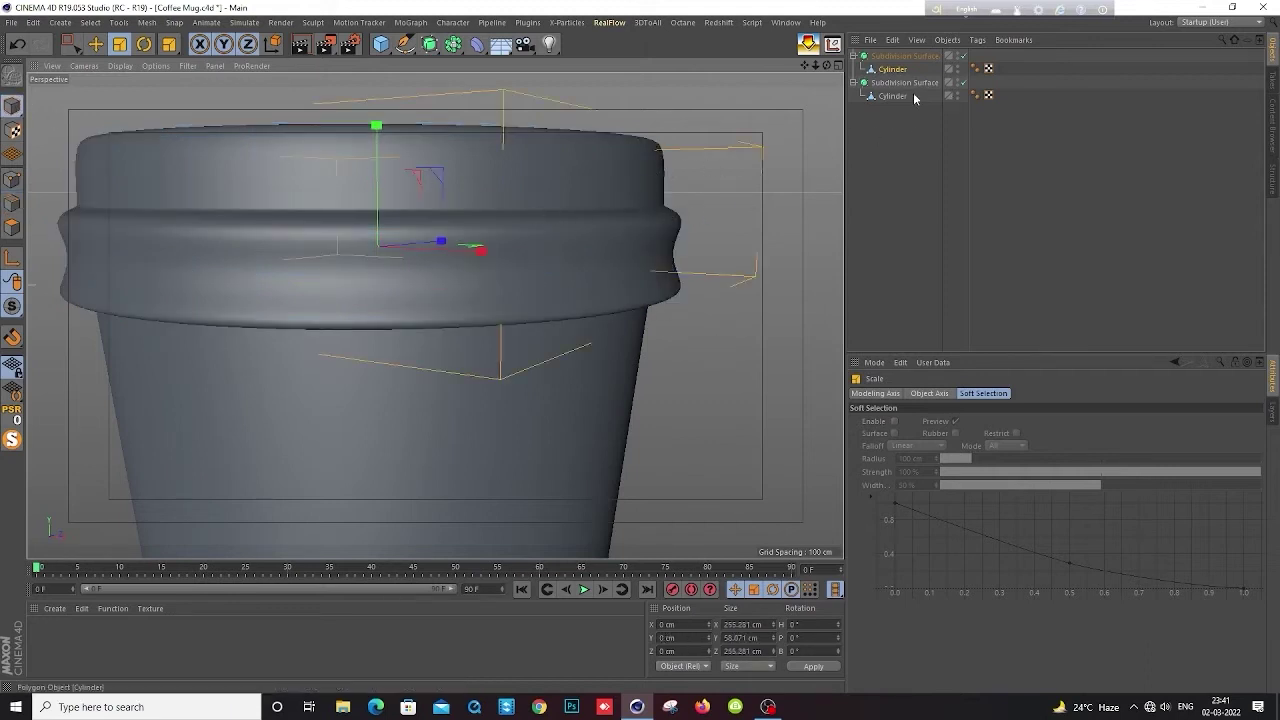
left_click(900, 69)
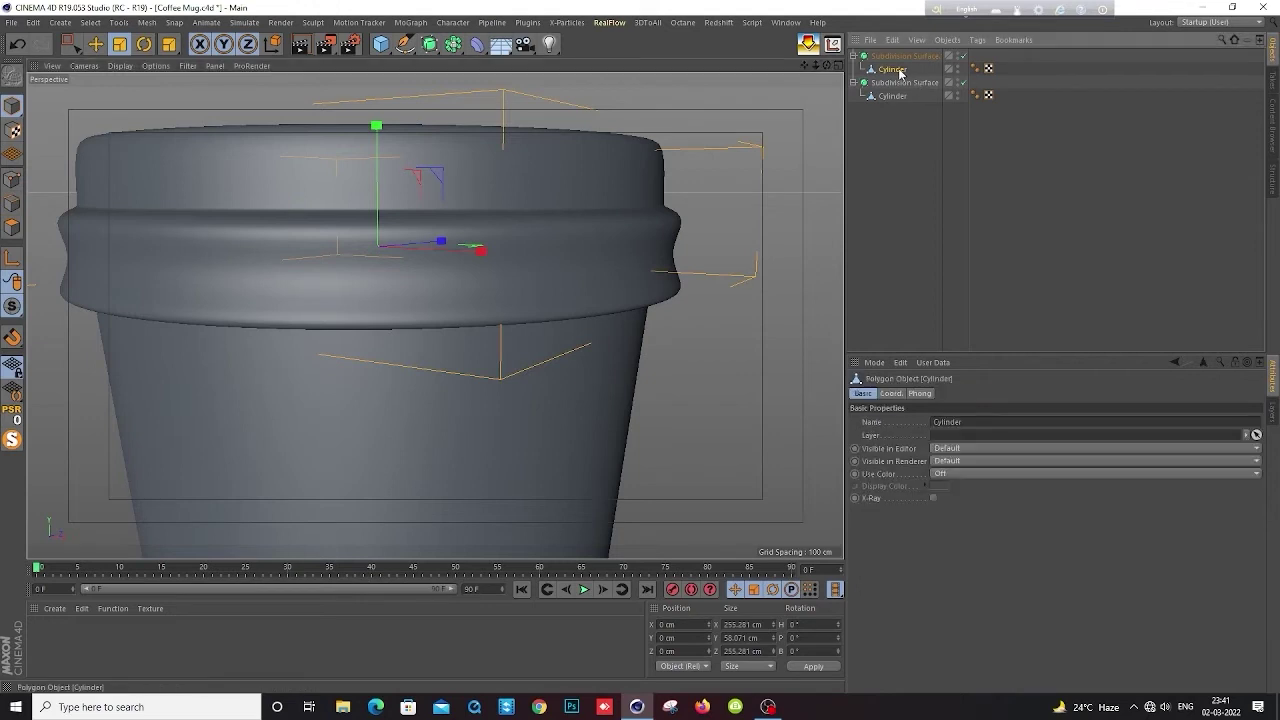
left_click(963, 56)
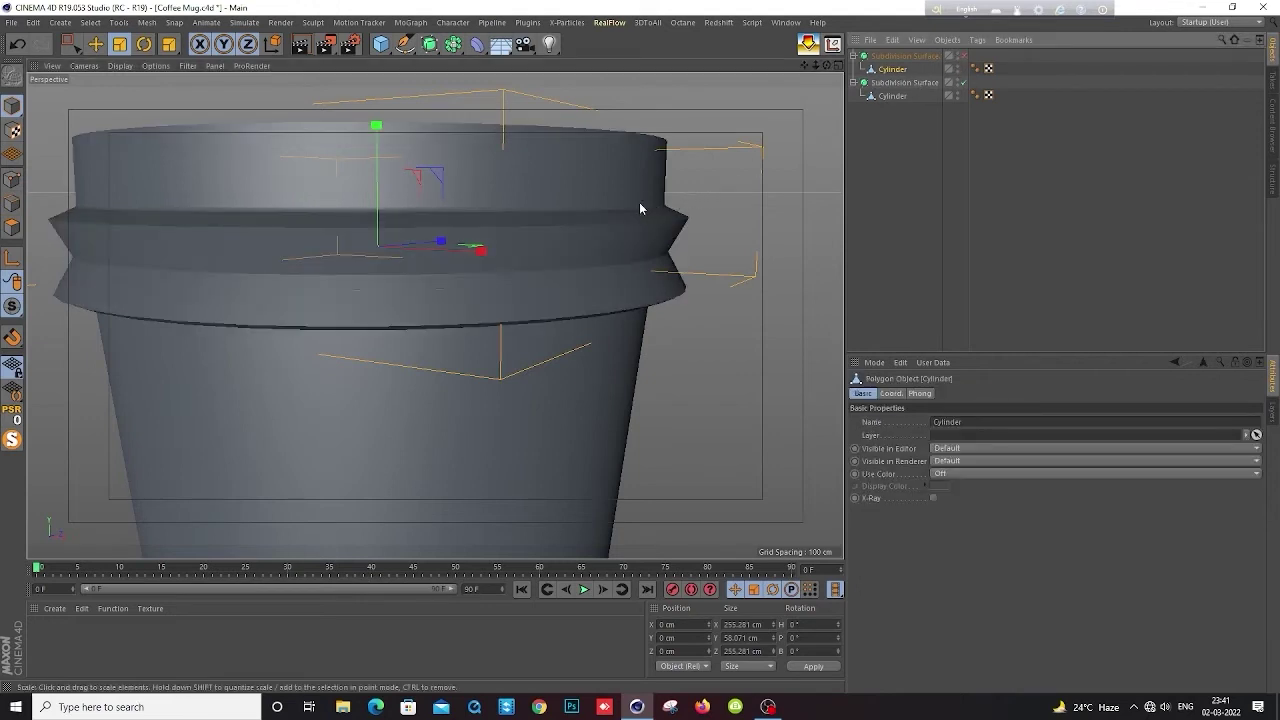
left_click(12, 203)
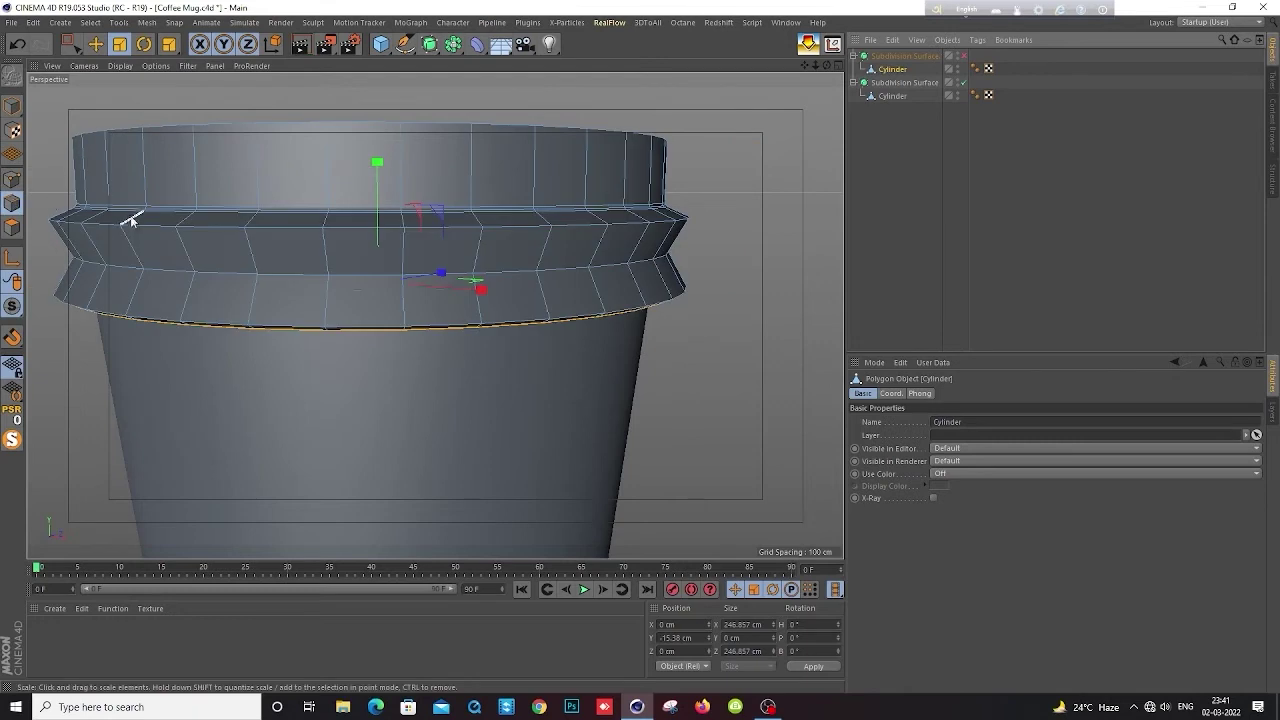
left_click(142, 228)
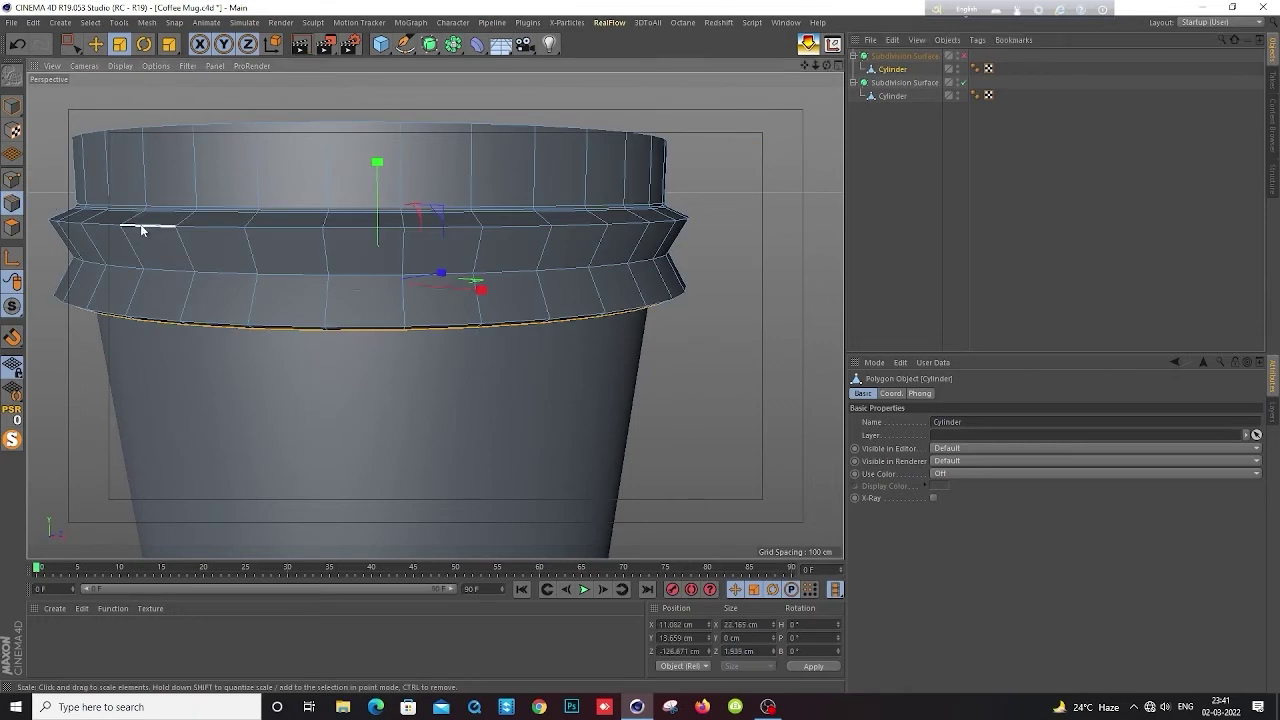
Bevel the lid's upper ridge edge loop with a small offset
right_click(744, 362)
left_click(830, 577)
scroll(700, 258, "up", 1)
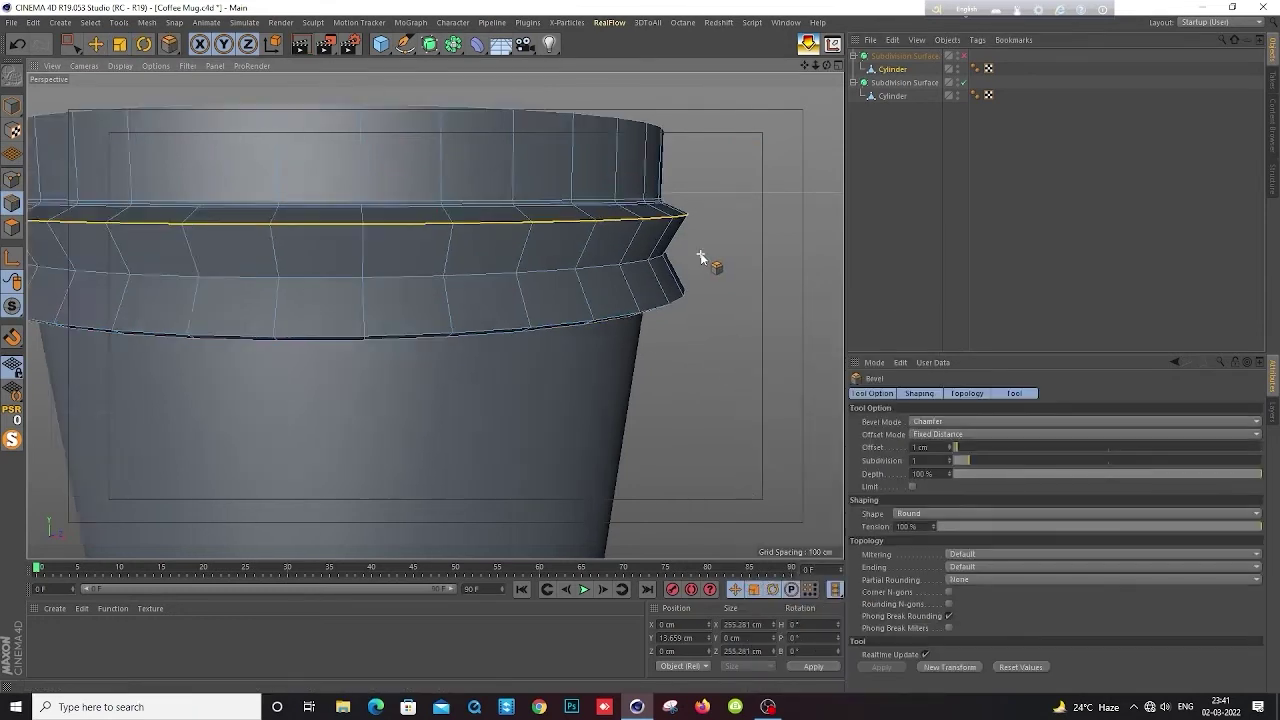
scroll(700, 258, "up", 2)
scroll(714, 257, "up", 1)
left_click_drag(737, 251, 760, 250)
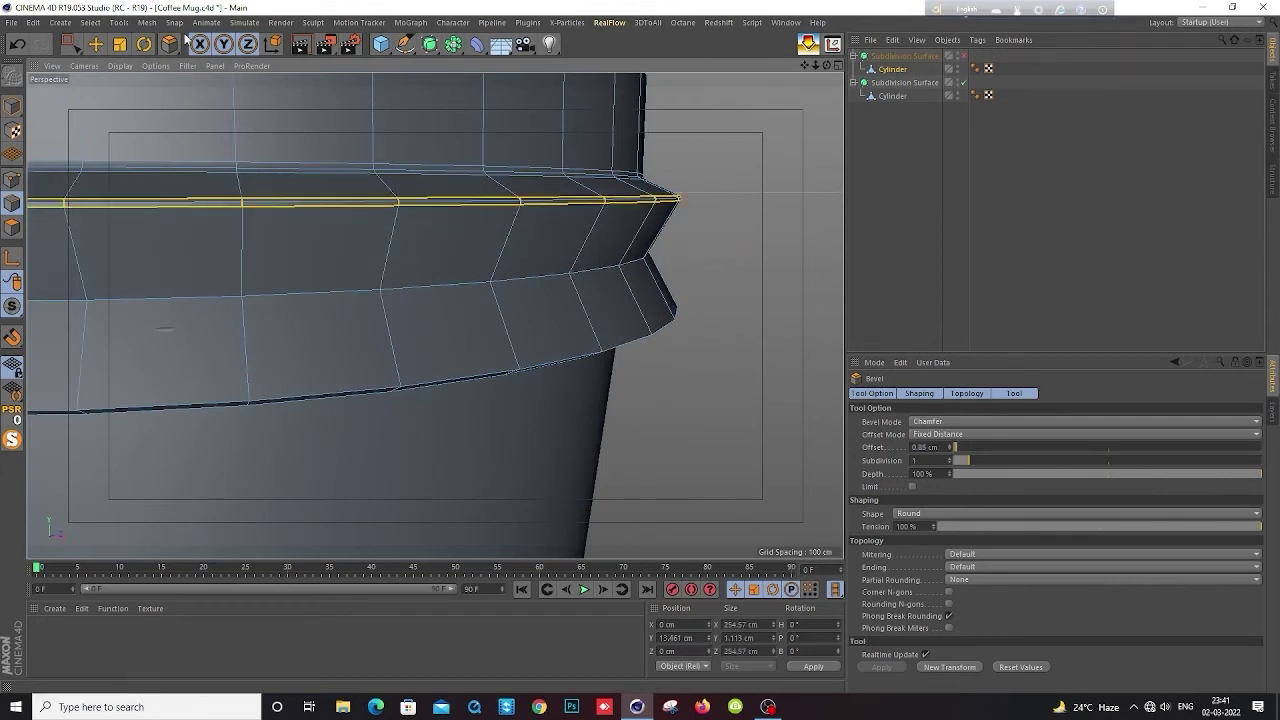
Select two underside rim loops and bevel them to about 0.58 cm
key("e")
left_click_drag(451, 428, 600, 274, "alt")
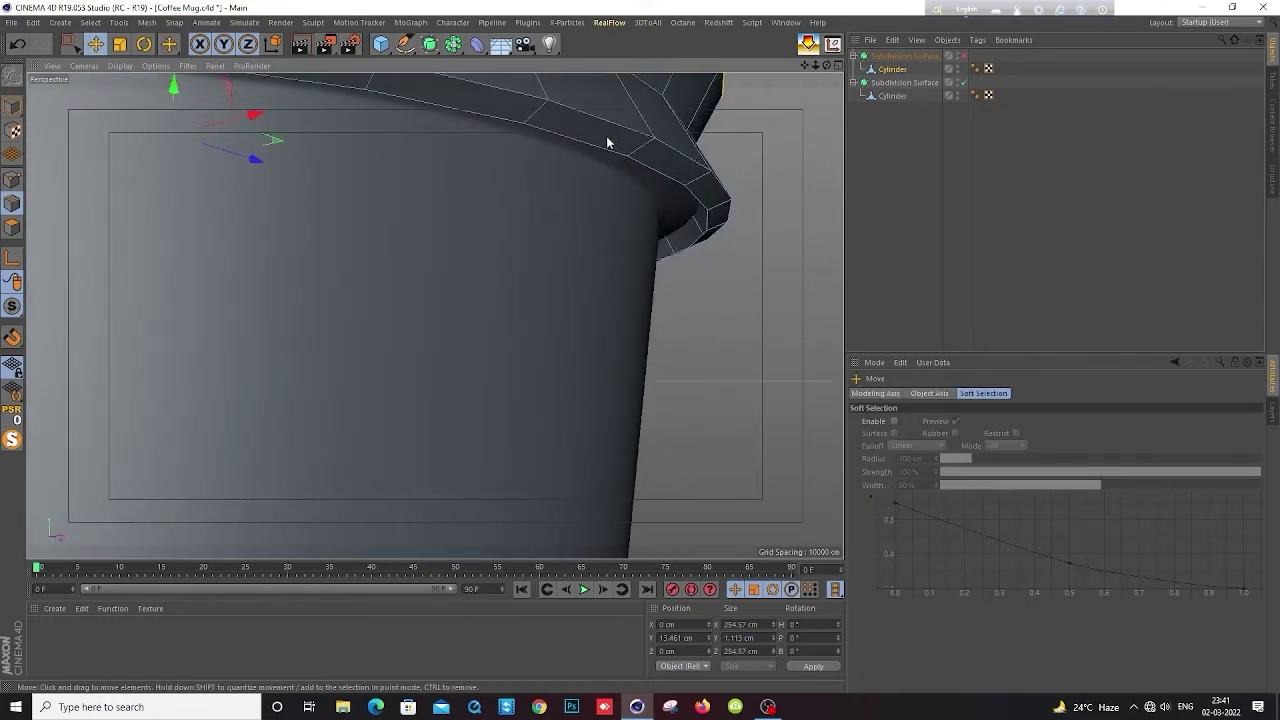
double_click(605, 126)
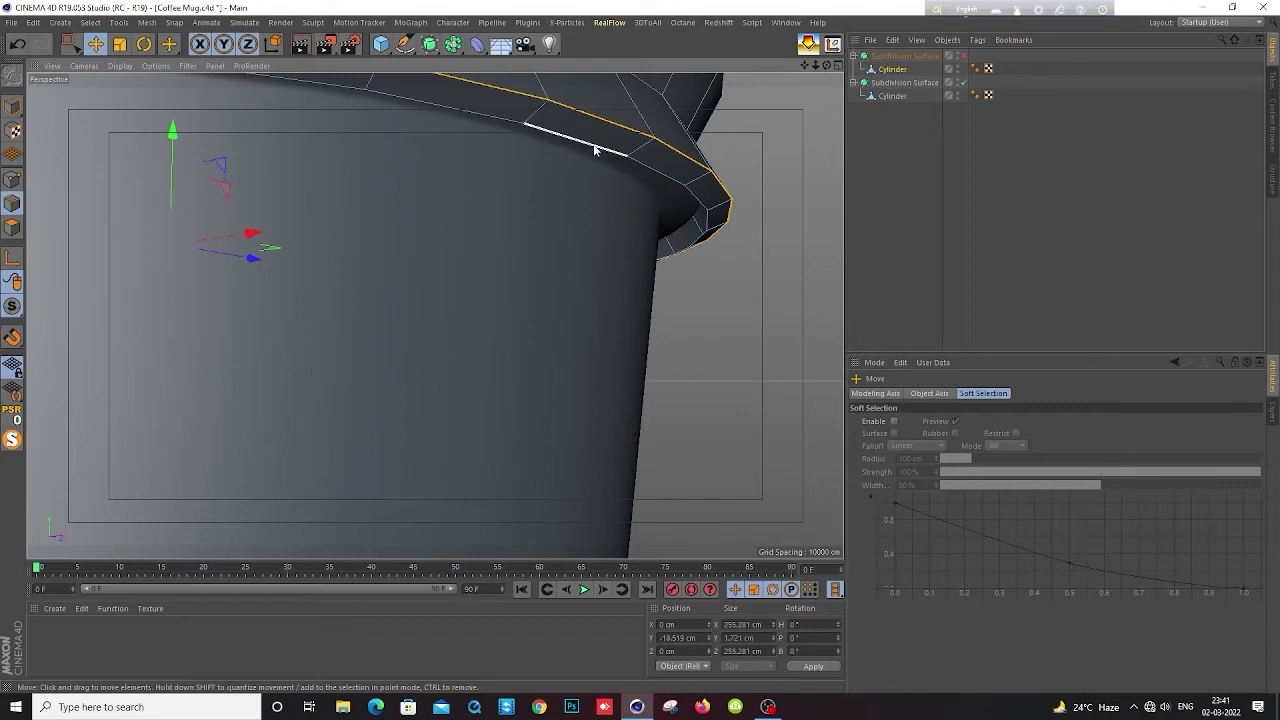
double_click(593, 145, "shift")
right_click(753, 297)
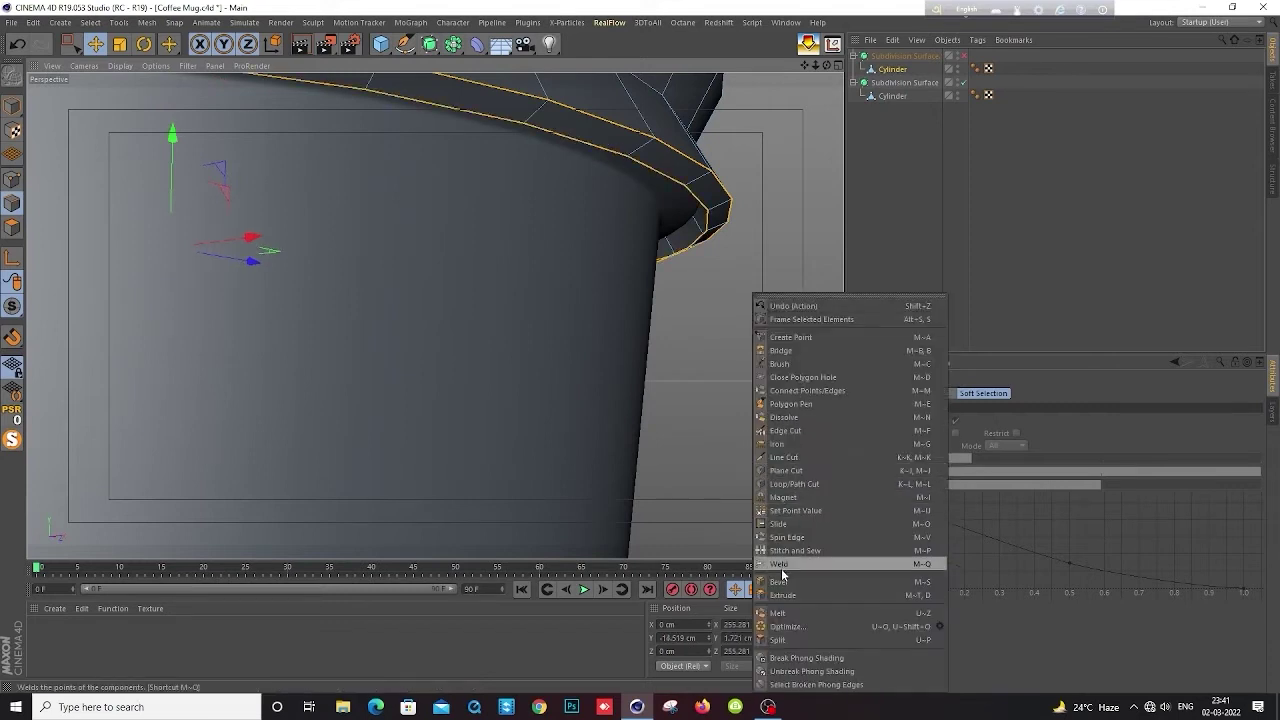
left_click(778, 581)
mouse_move(450, 300)
left_mouse_down()
mouse_move(490, 300)
mouse_move(470, 300)
left_mouse_up()
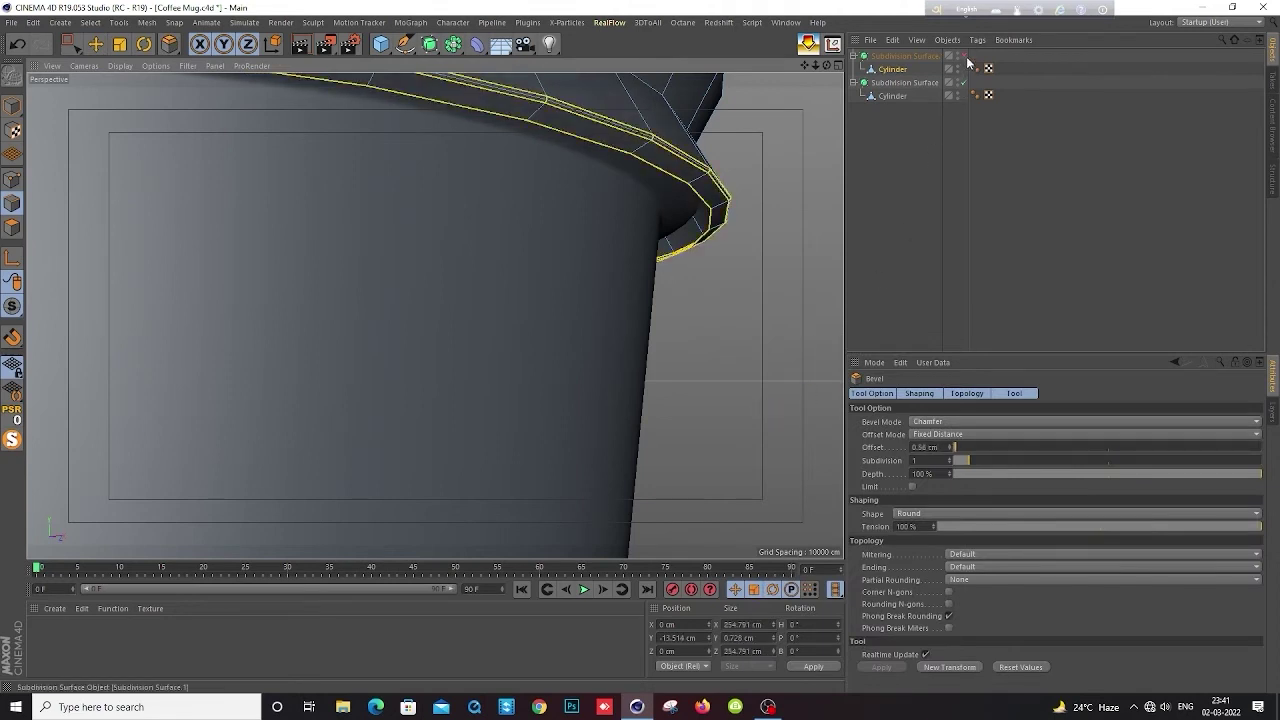
left_click(12, 106)
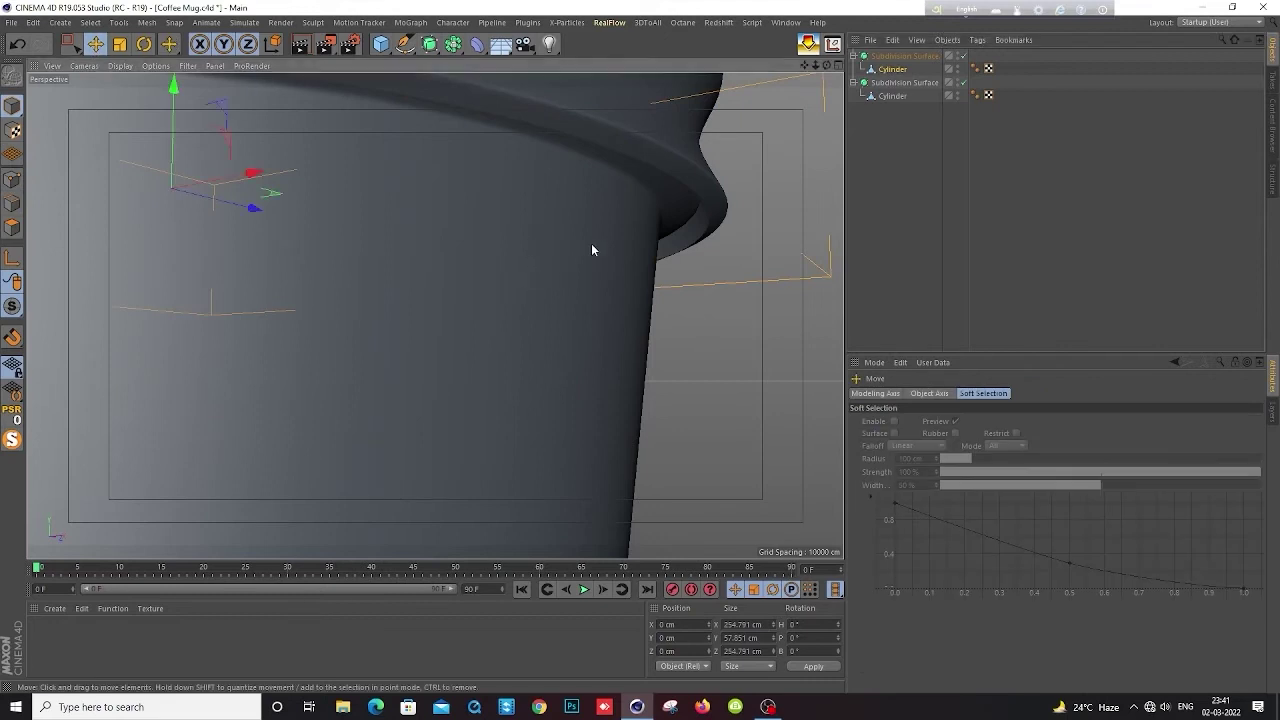
Select the lid's middle edge loop and scale it outward to about 102%
scroll(443, 247, "down", 5)
mouse_move(443, 247)
left_mouse_down("alt")
mouse_move(557, 279)
mouse_move(612, 238)
left_mouse_up("alt")
scroll(557, 262, "up", 2)
scroll(536, 228, "up", 2)
scroll(545, 228, "up", 2)
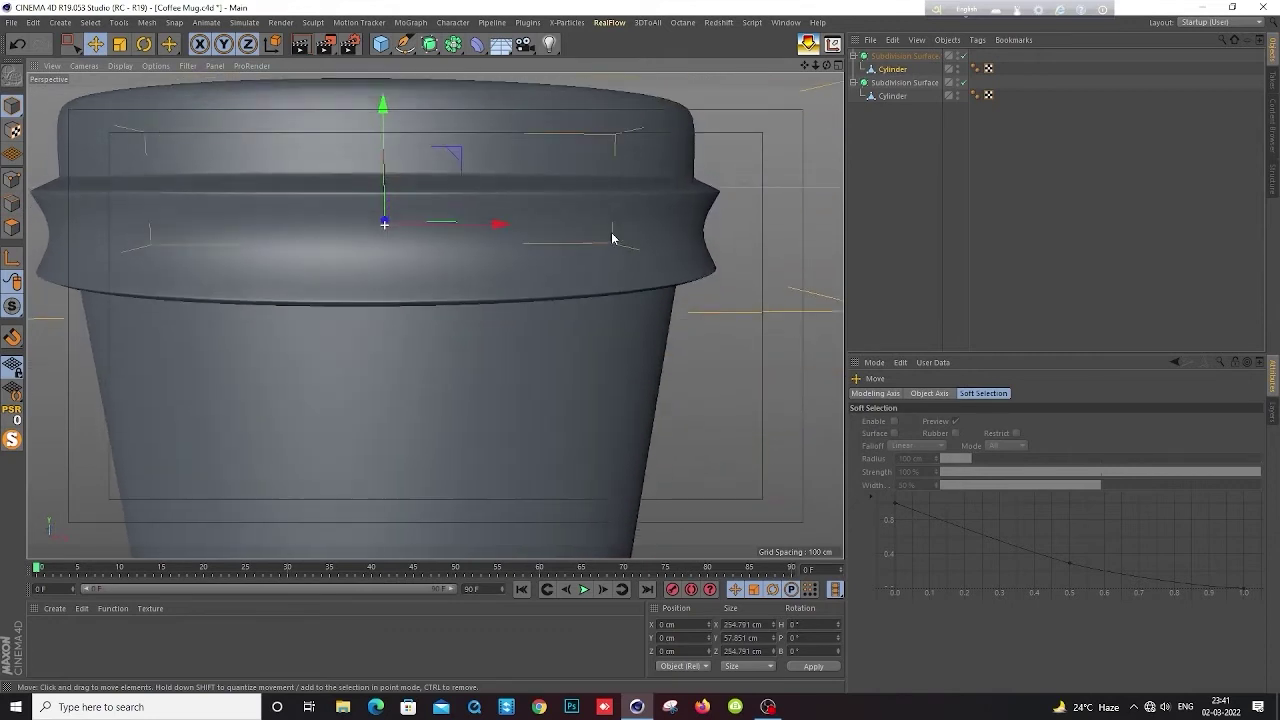
left_click(888, 70)
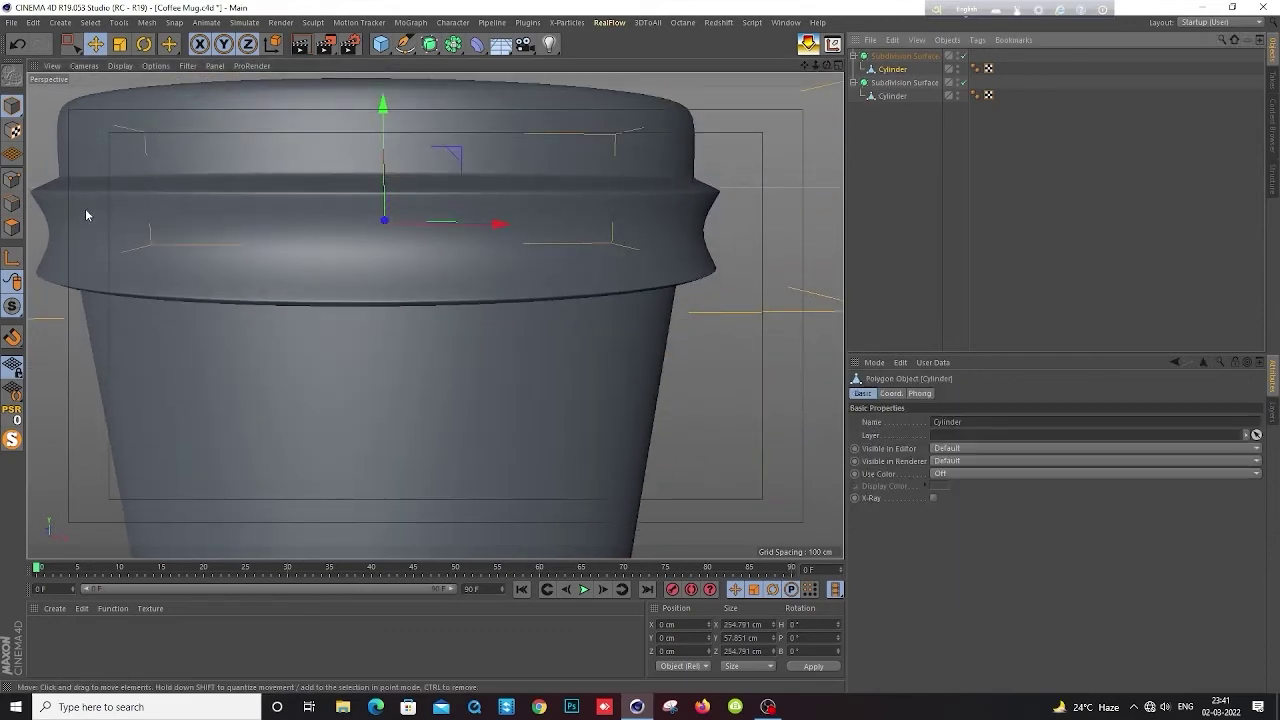
left_click(13, 203)
double_click(130, 242)
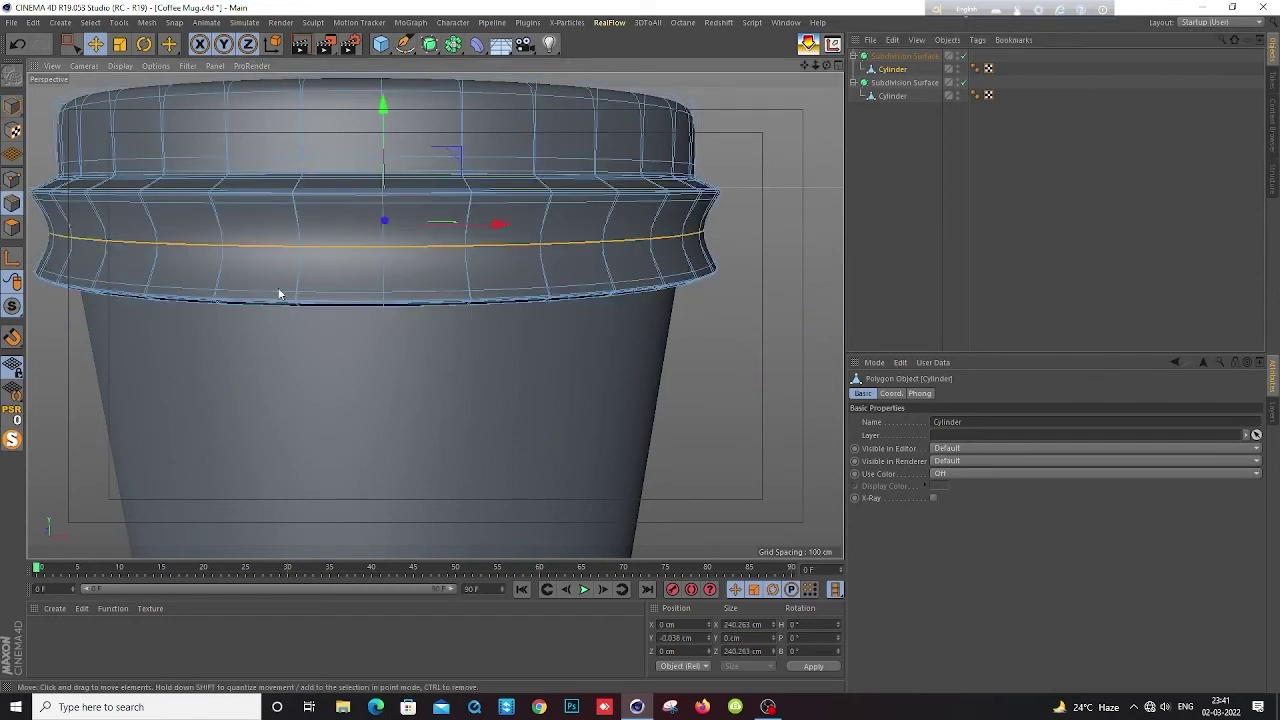
key("t")
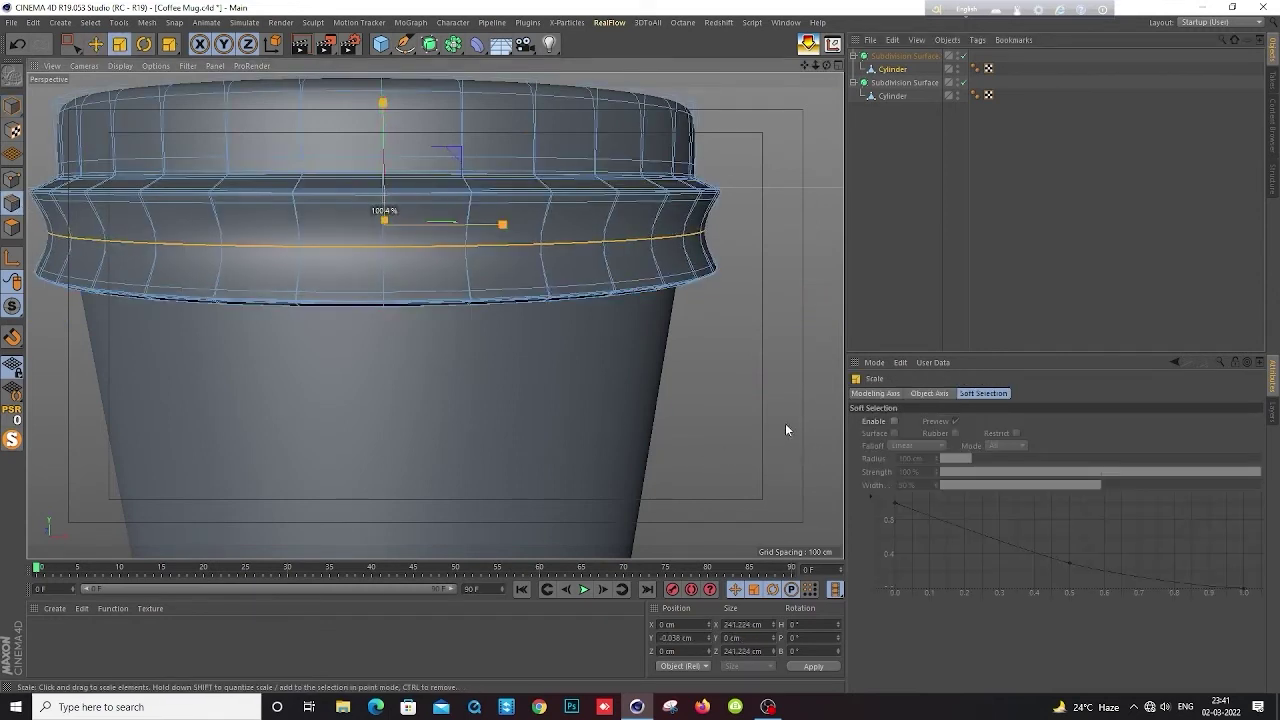
left_click_drag(785, 423, 795, 424)
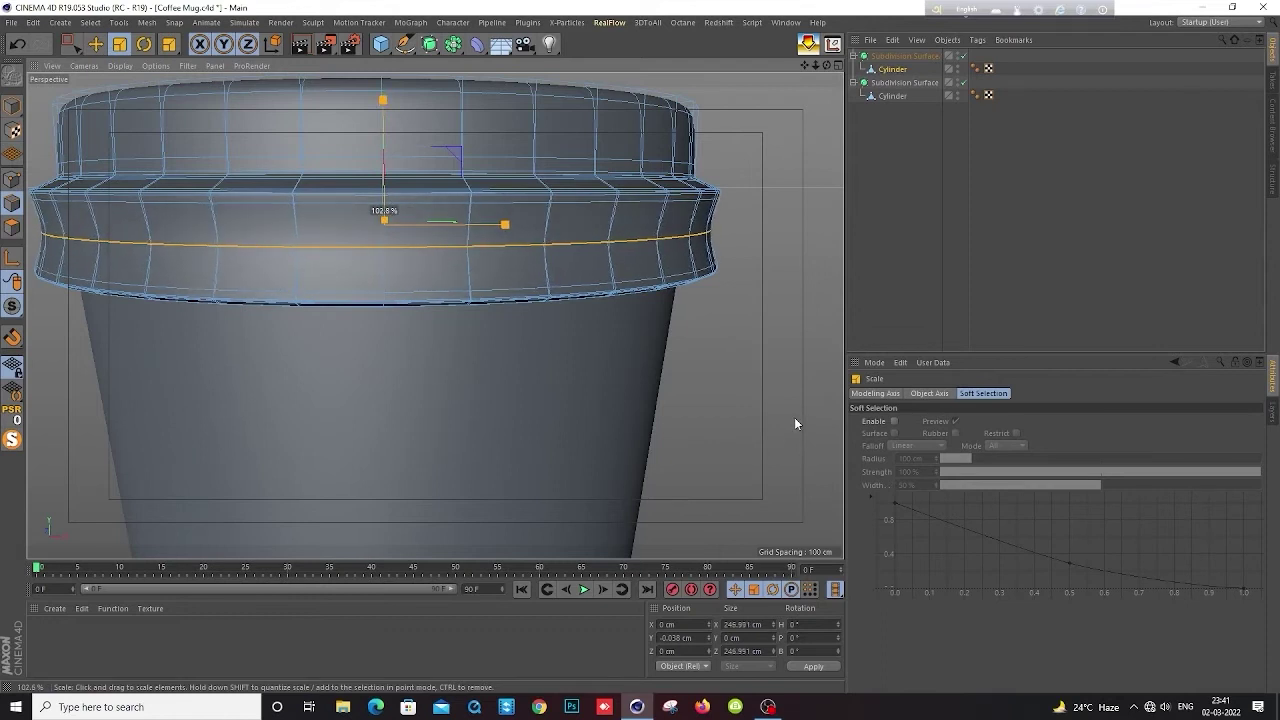
Deselect the lid and orbit down to inspect the smoothed bulging band
left_click(932, 172)
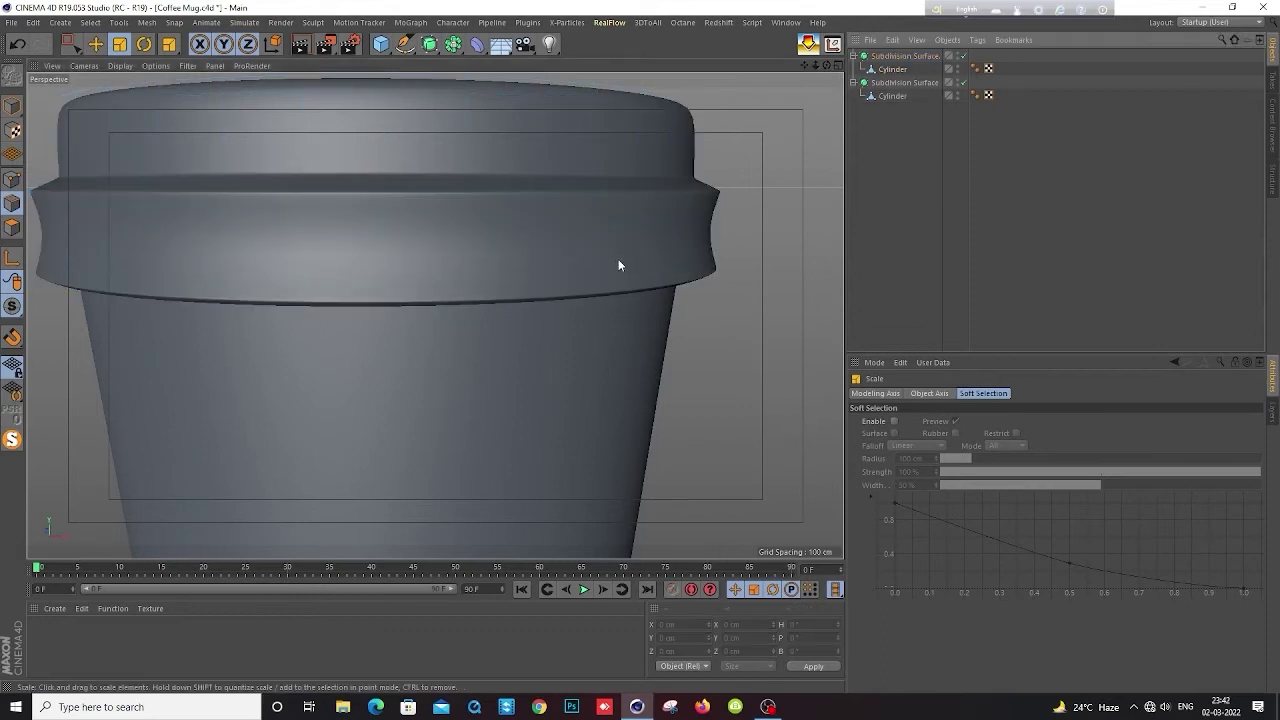
scroll(462, 243, "down", 3)
scroll(463, 242, "down", 2)
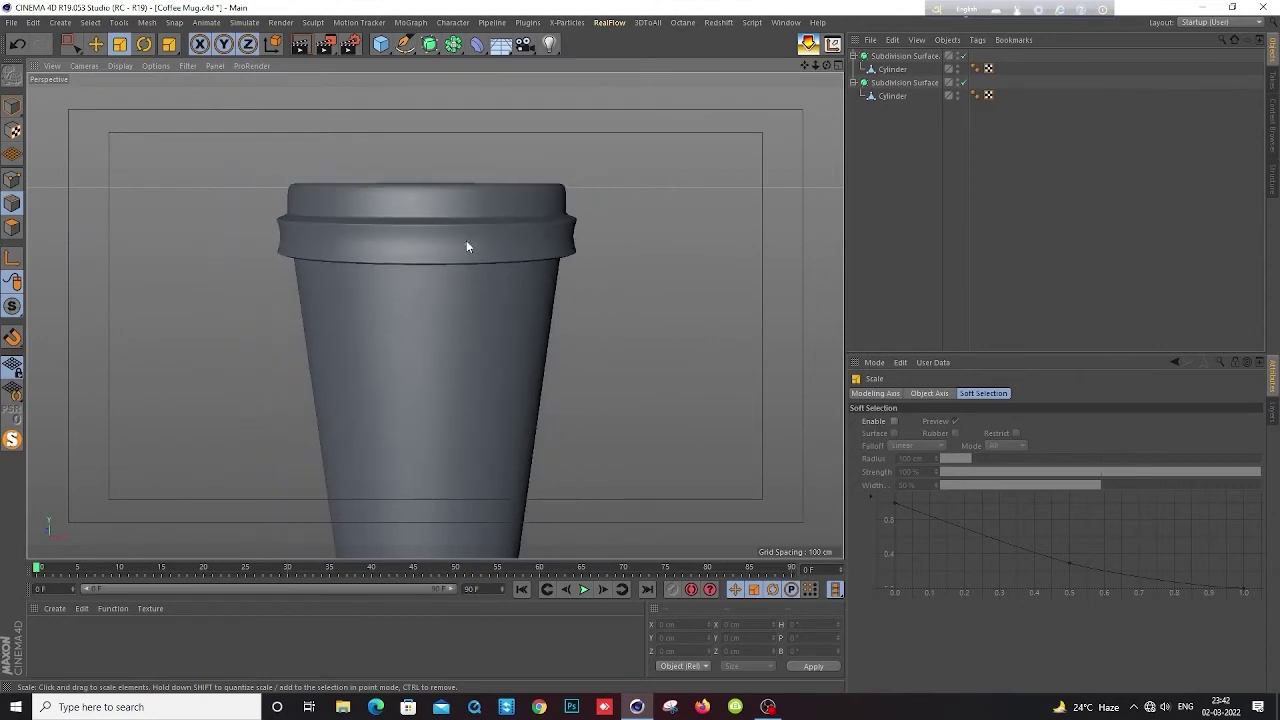
left_click(466, 243)
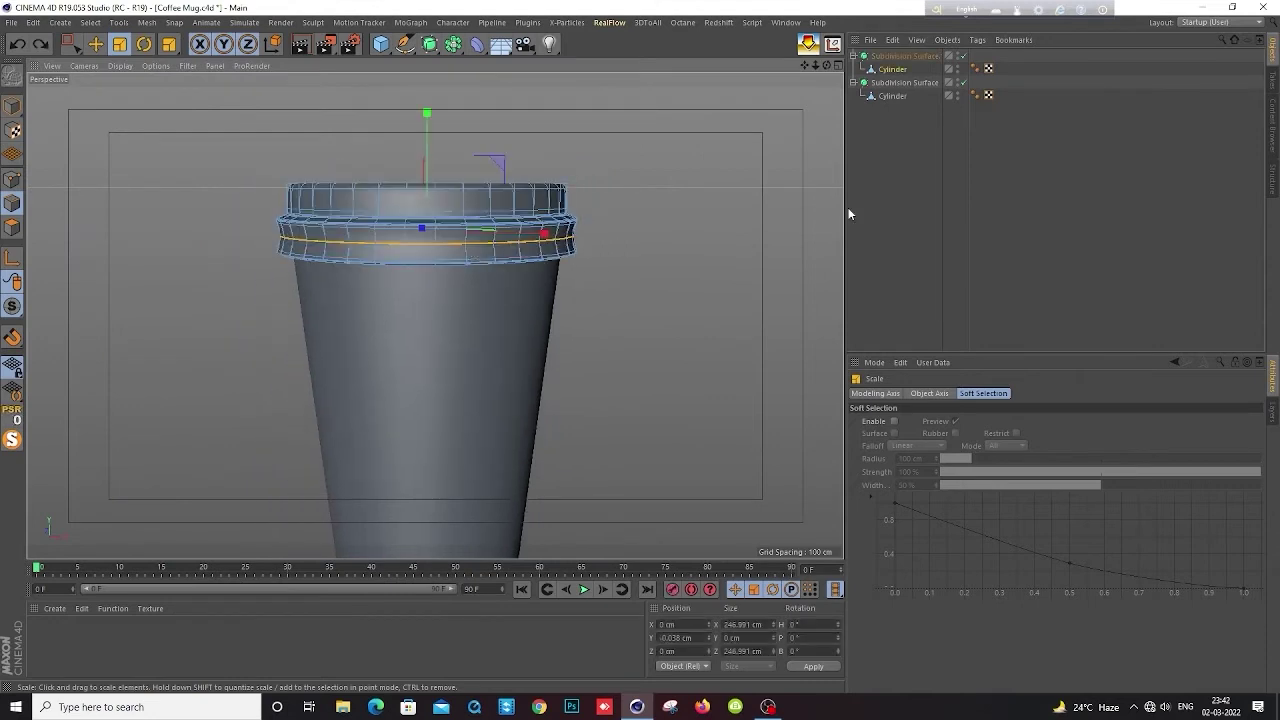
left_click(922, 197)
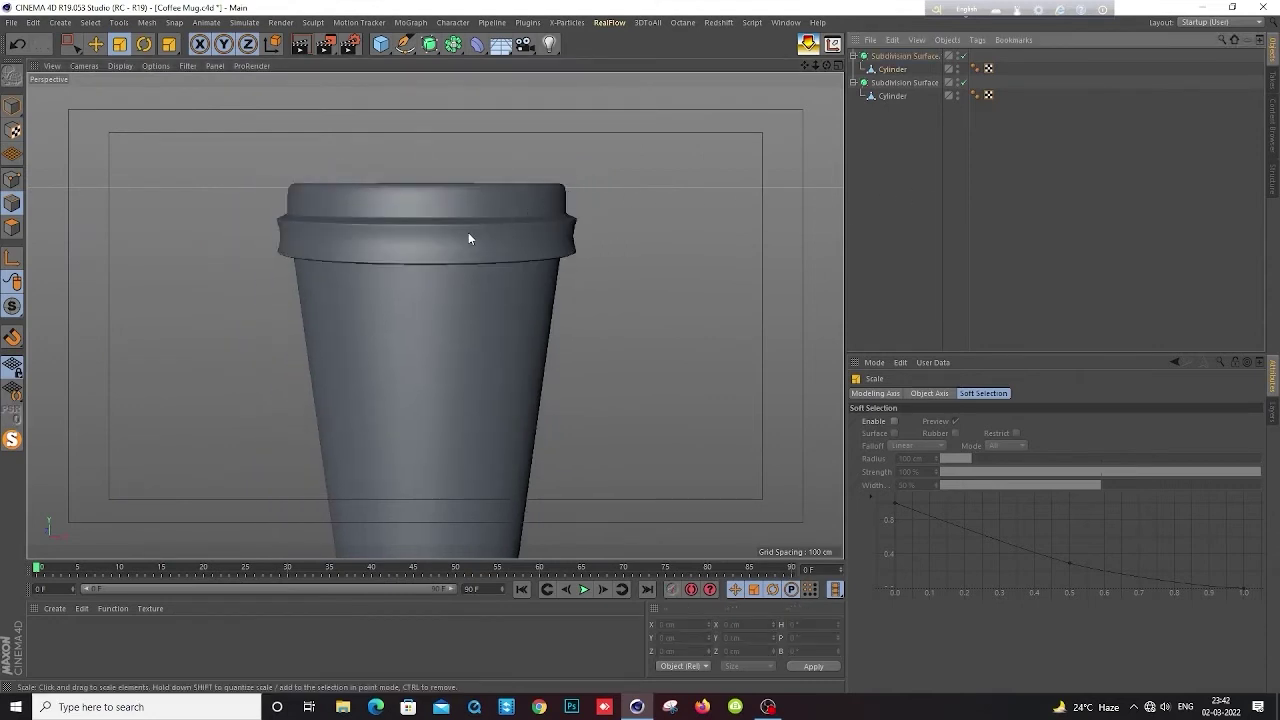
left_click_drag(458, 225, 540, 222, "alt")
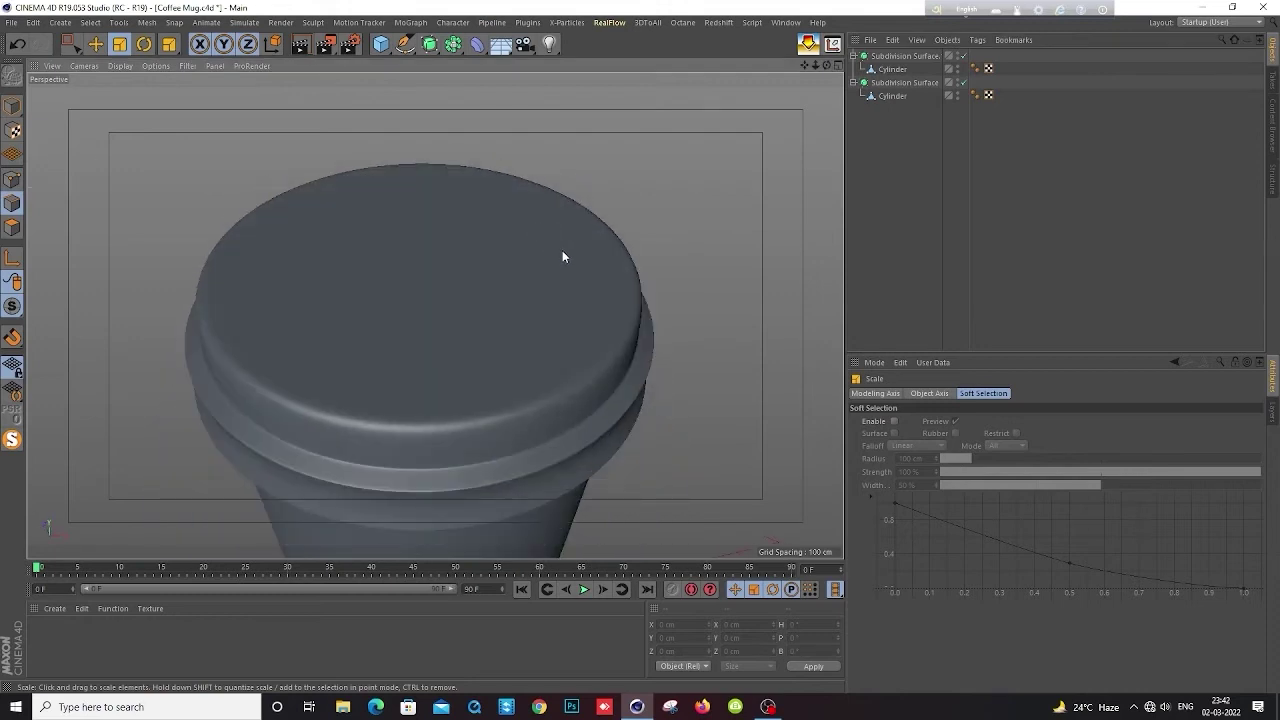
Switch to Gouraud Shading (Lines) and disable the lid Cylinder's Subdivision Surface
key("n")
key("b")
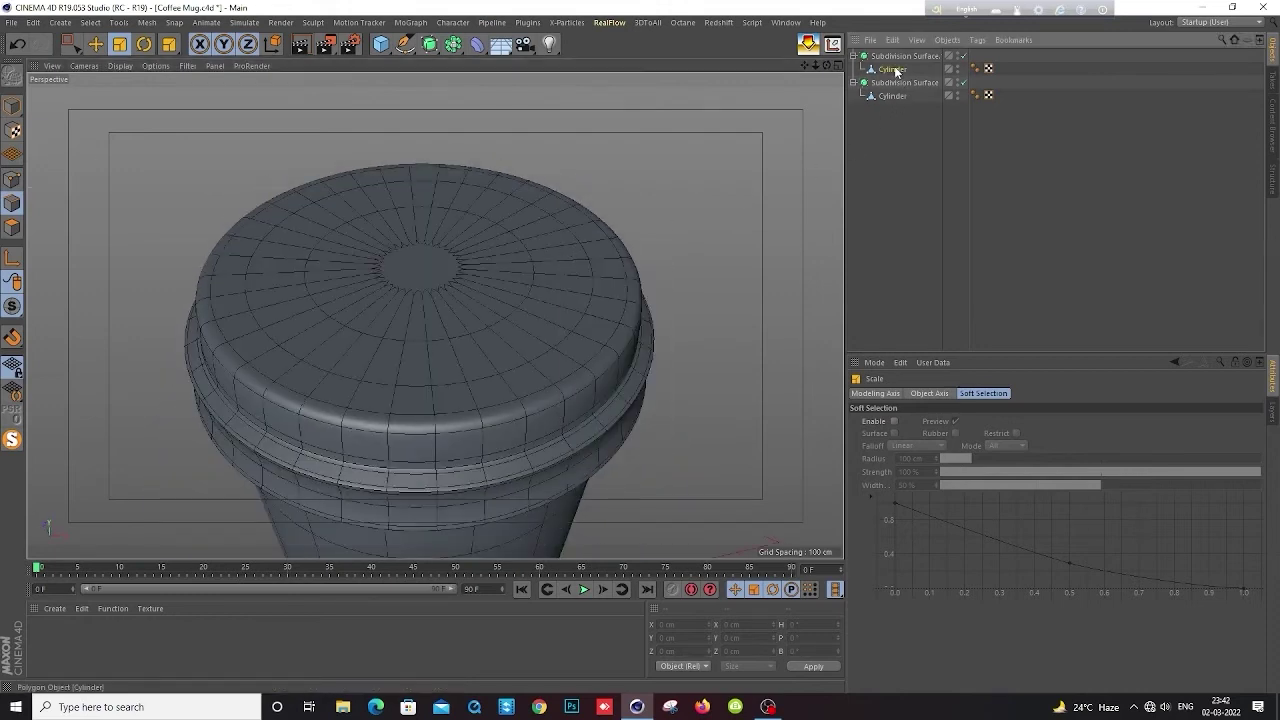
left_click(930, 68)
left_click(962, 57)
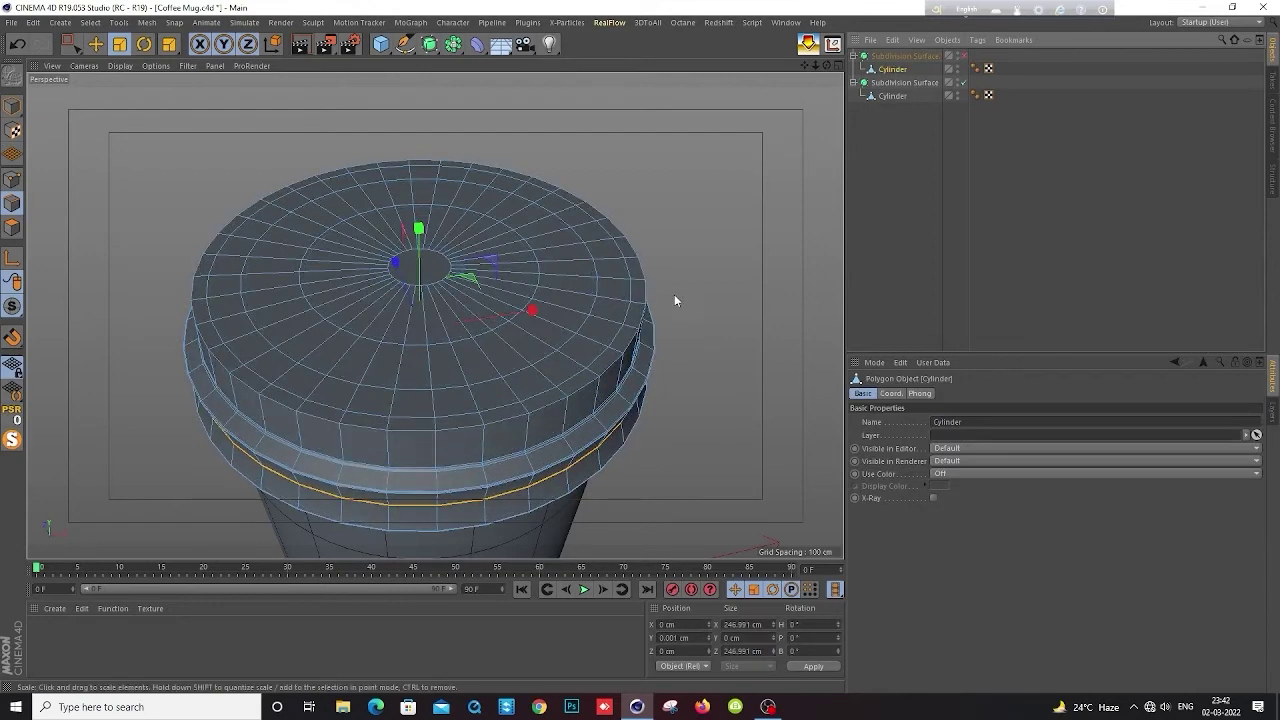
Bevel the lid's top rim edge loop with a 1.1 cm offset
scroll(539, 392, "up", 3)
scroll(539, 392, "up", 2)
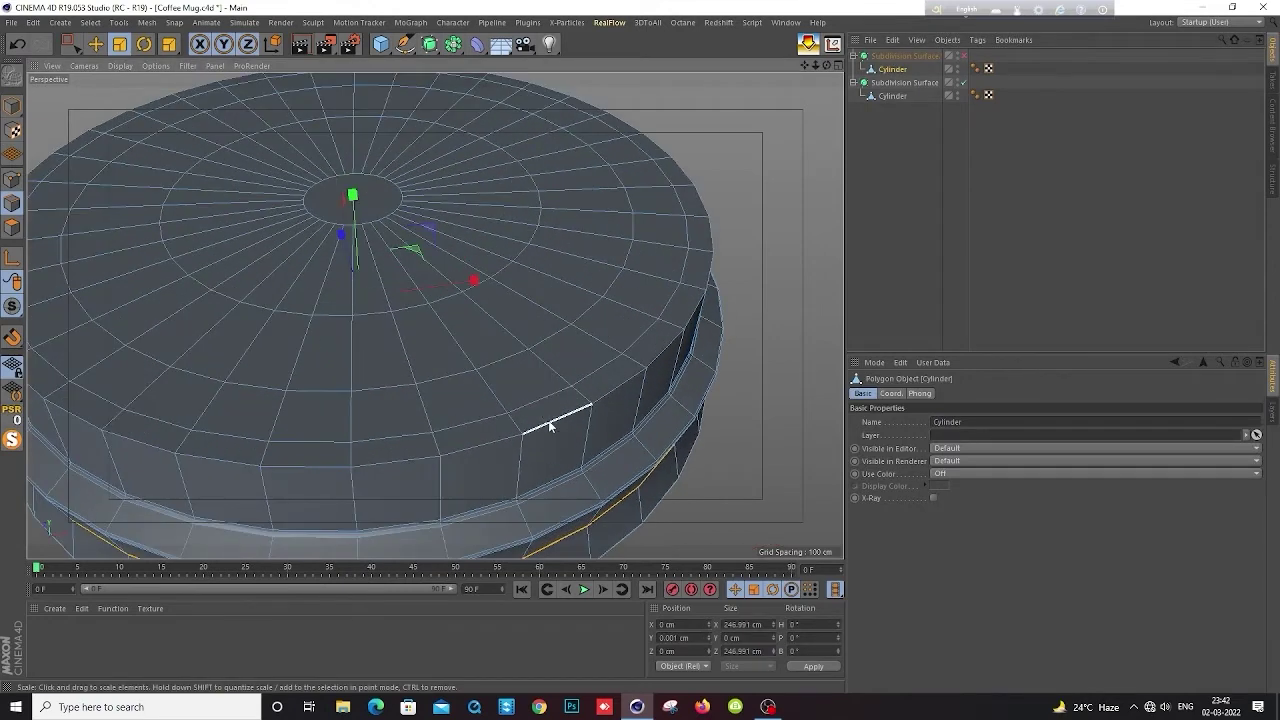
right_click(797, 363)
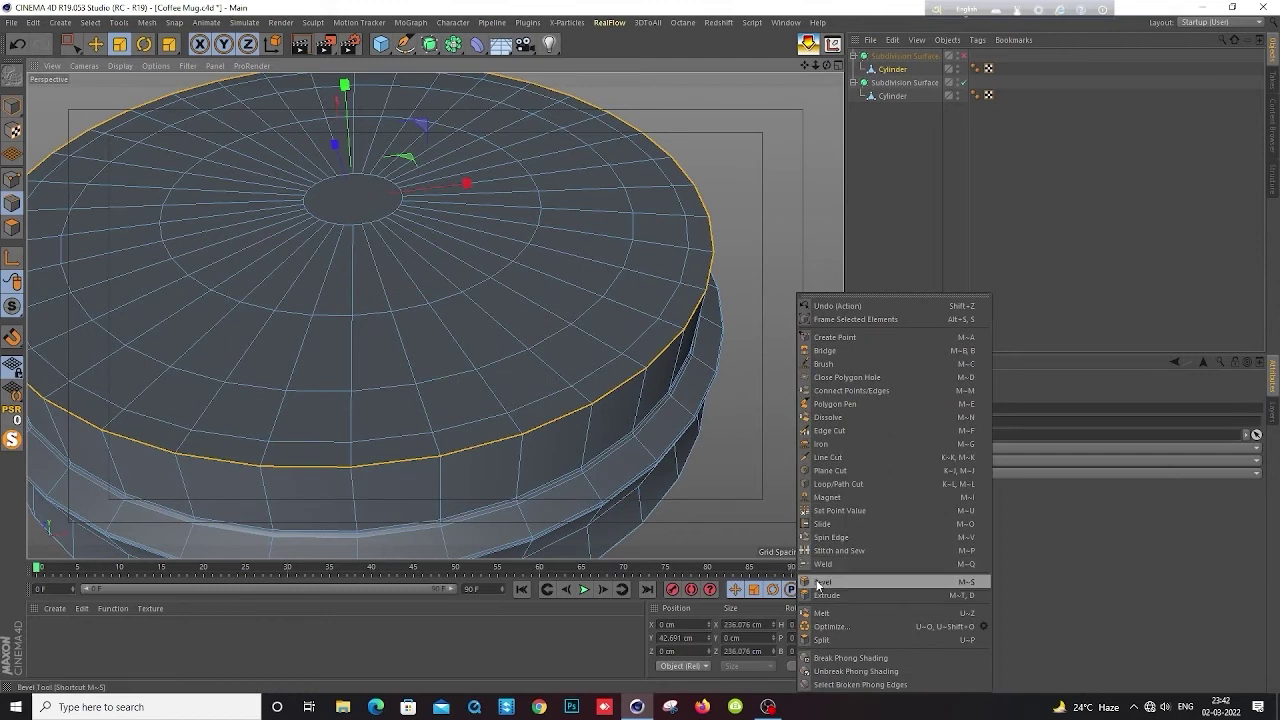
left_click(830, 582)
left_click_drag(400, 350, 440, 350)
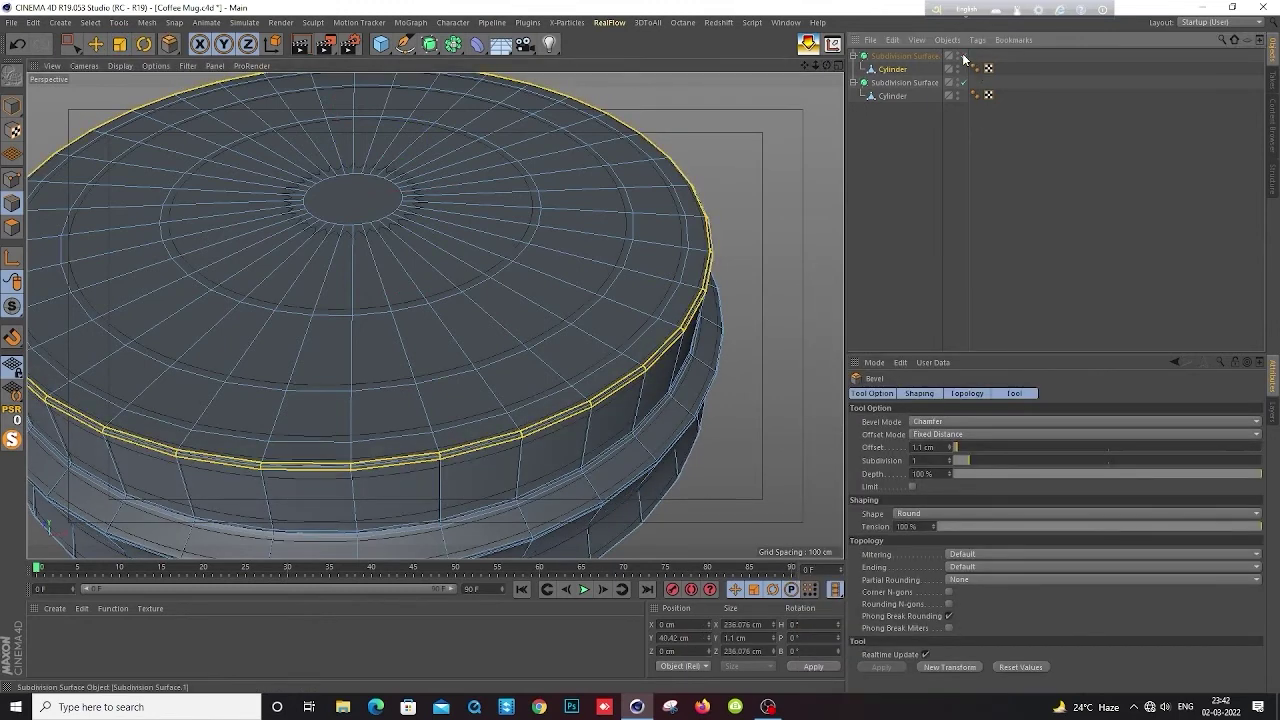
Return to Model mode and Move tool, deselect, restore Gouraud Shading, and orbit sideways
left_click(17, 107)
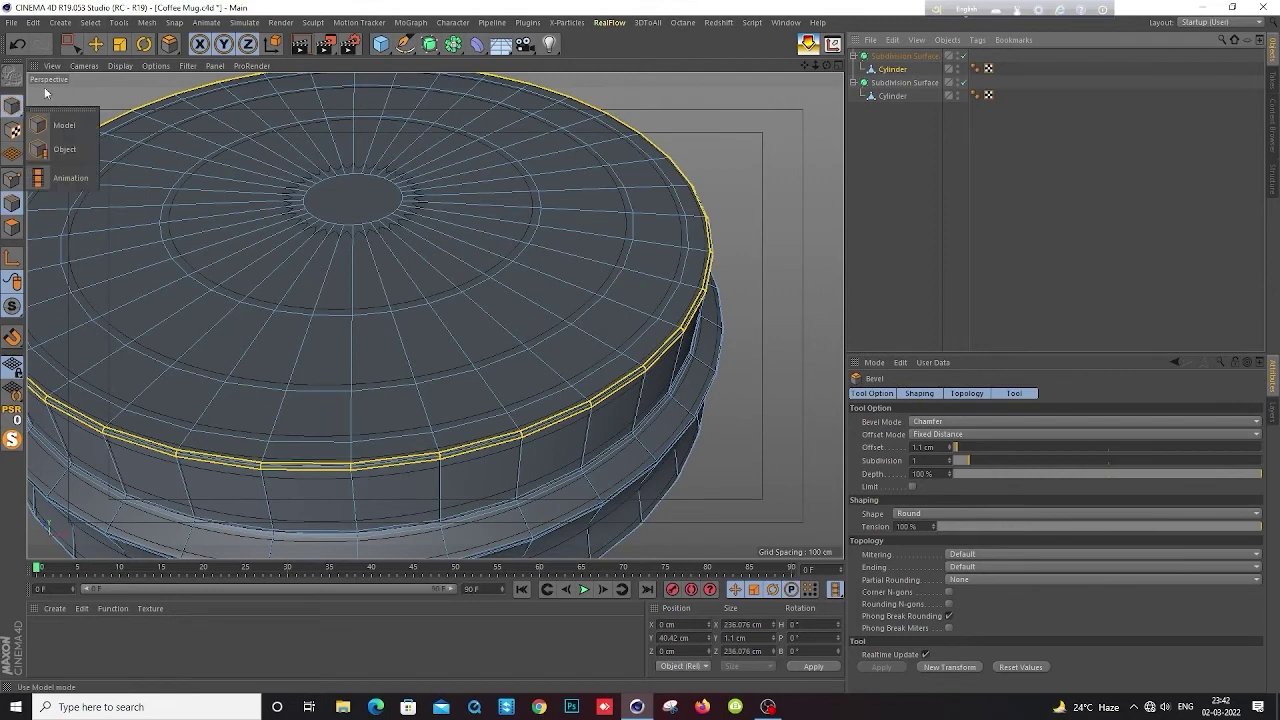
left_click(50, 124)
left_click(94, 46)
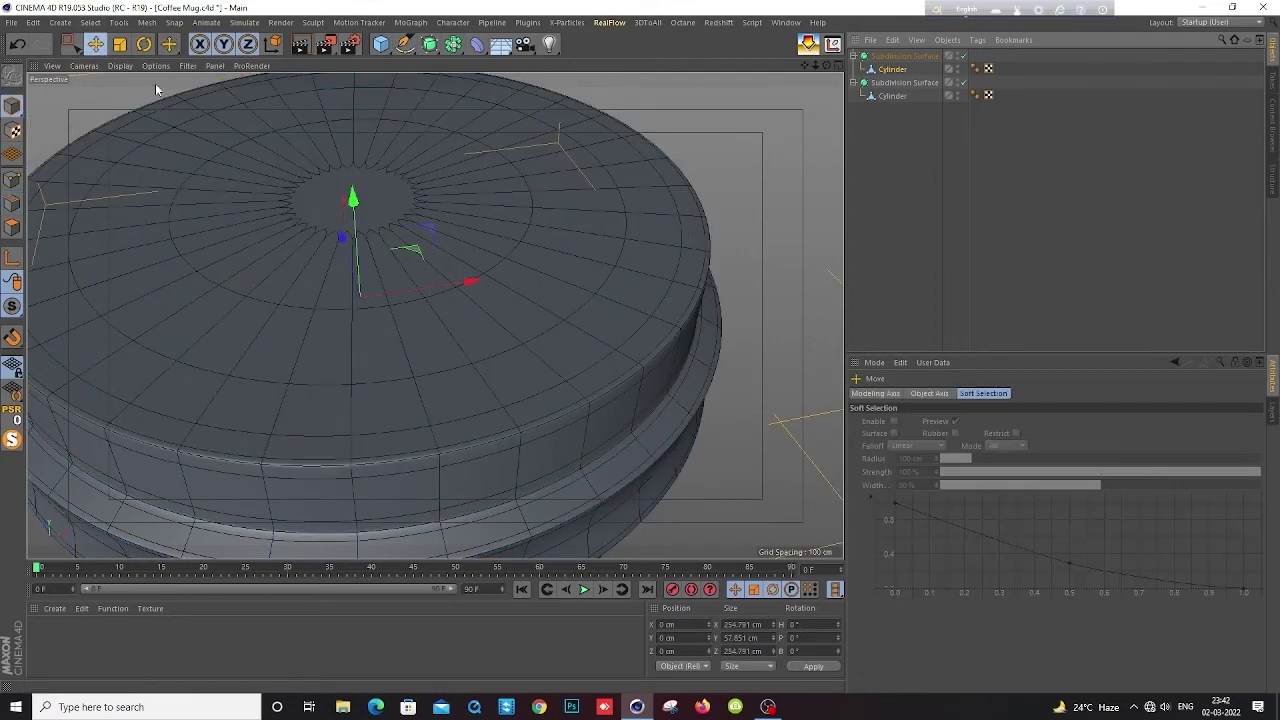
left_click(882, 176)
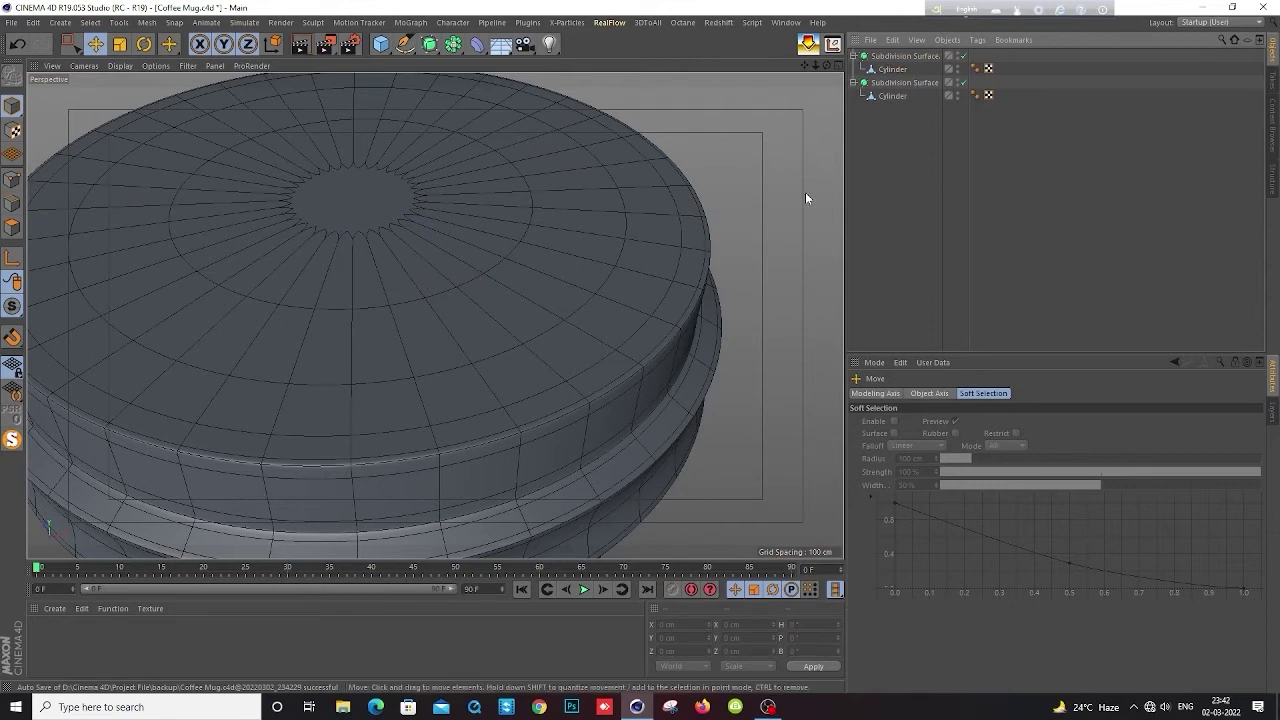
key("n")
key("a")
scroll(604, 377, "down", 5)
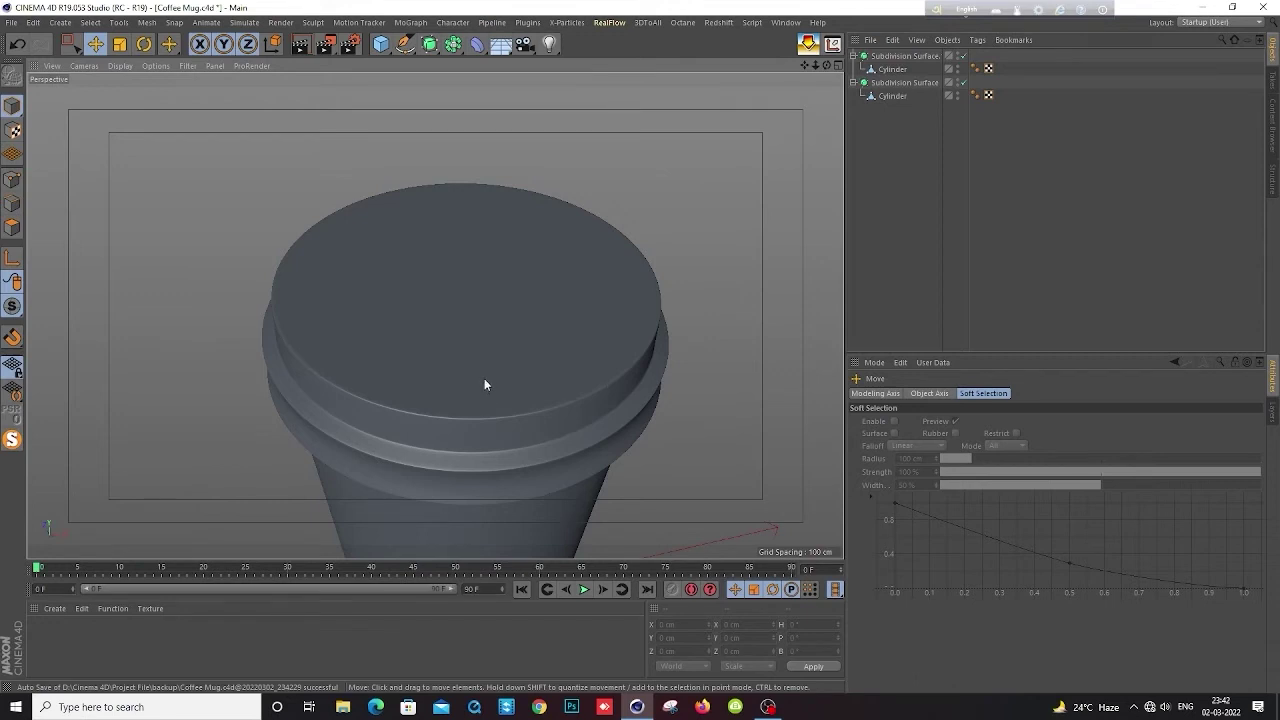
mouse_move(484, 378)
left_mouse_down("alt")
mouse_move(568, 322)
mouse_move(443, 249)
mouse_move(483, 360)
left_mouse_up("alt")
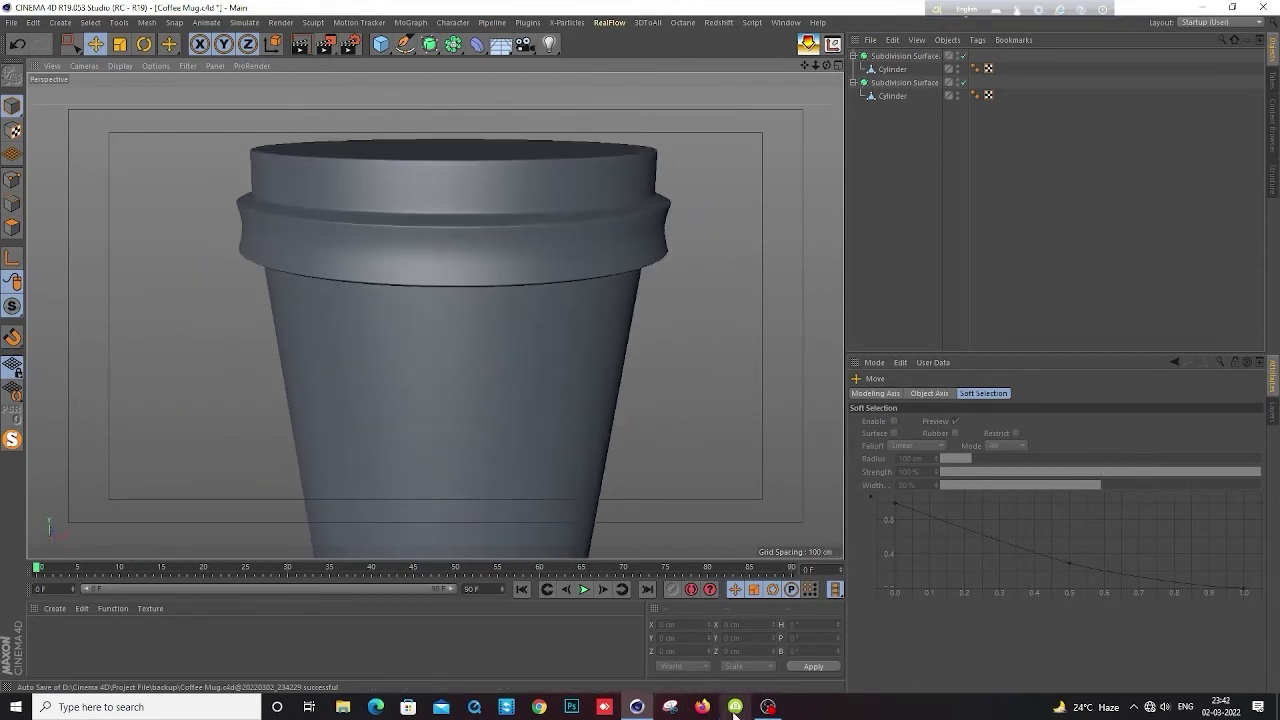
Toggle between the four-view layout and single views, ending on an enlarged perspective
middle_click(684, 362)
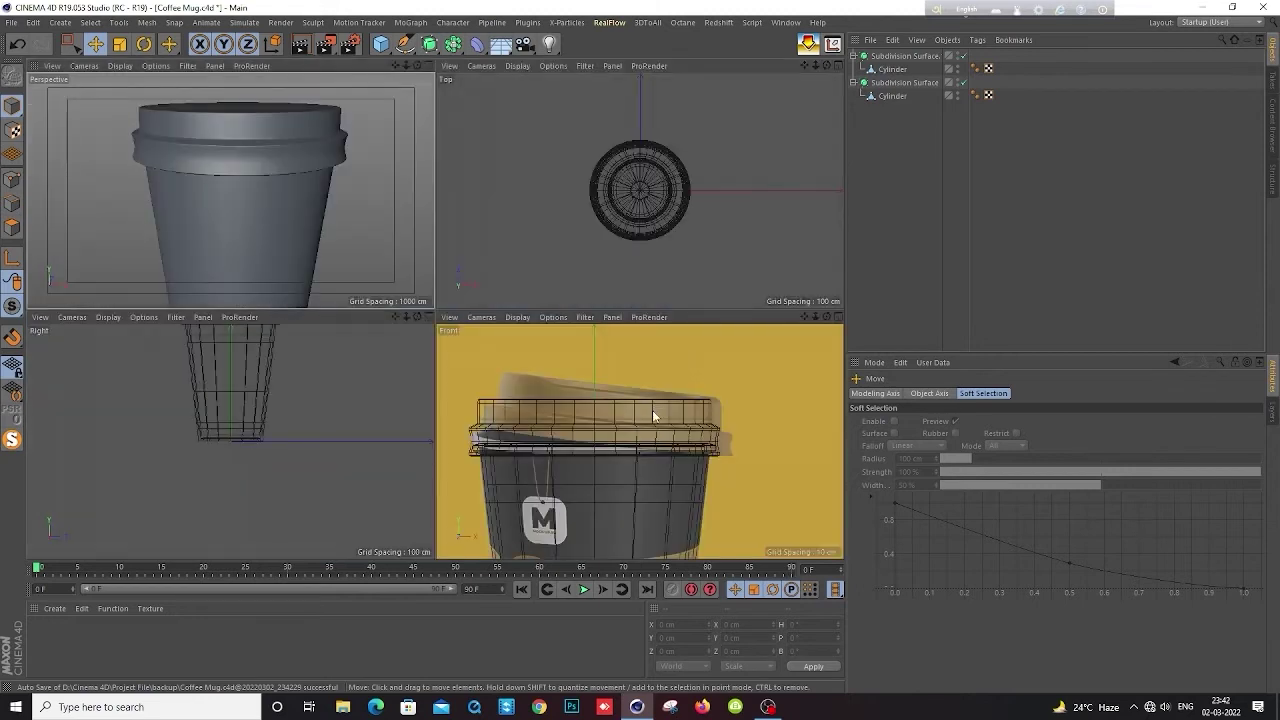
middle_click(650, 407)
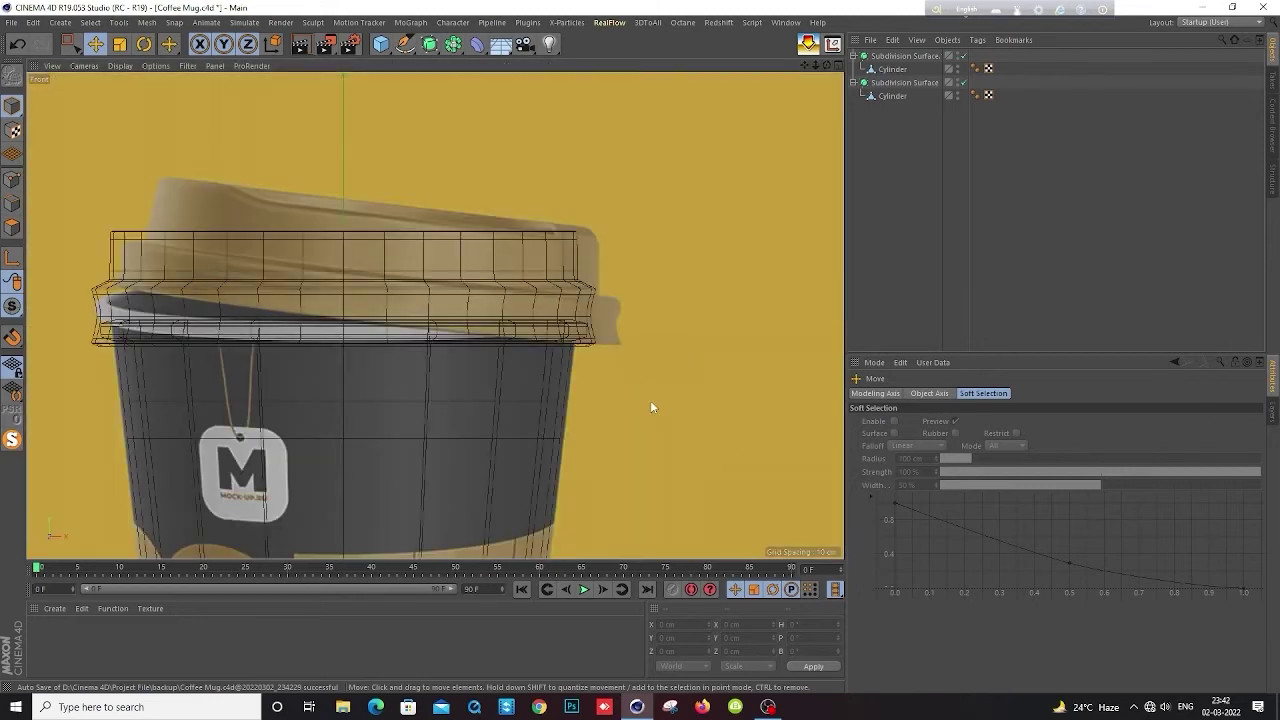
middle_click(610, 384)
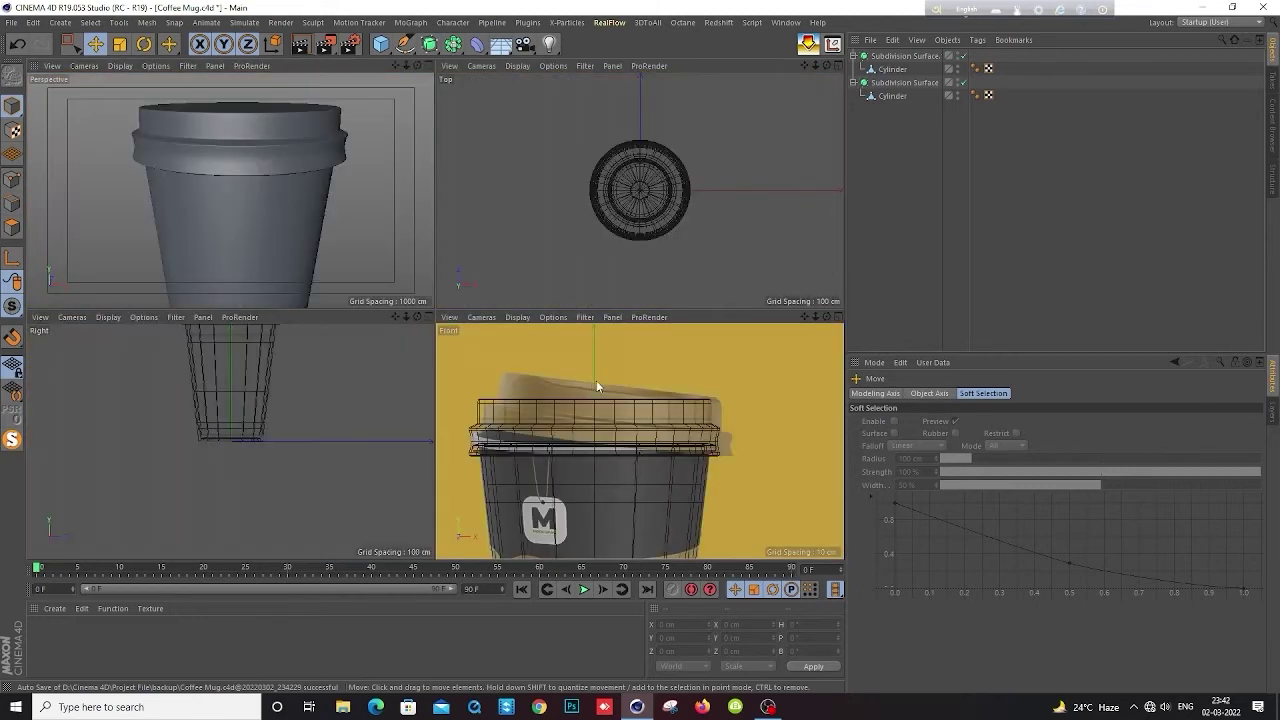
middle_click(391, 155)
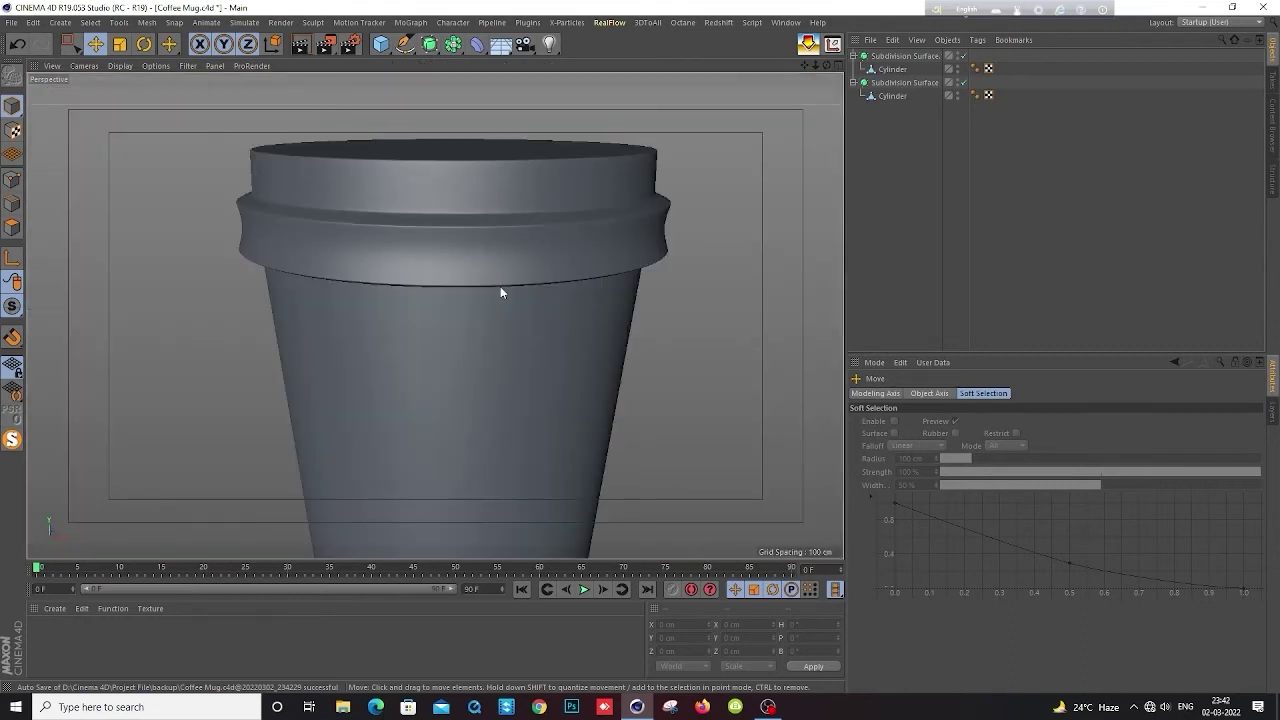
scroll(492, 313, "up", 2)
scroll(486, 366, "up", 2)
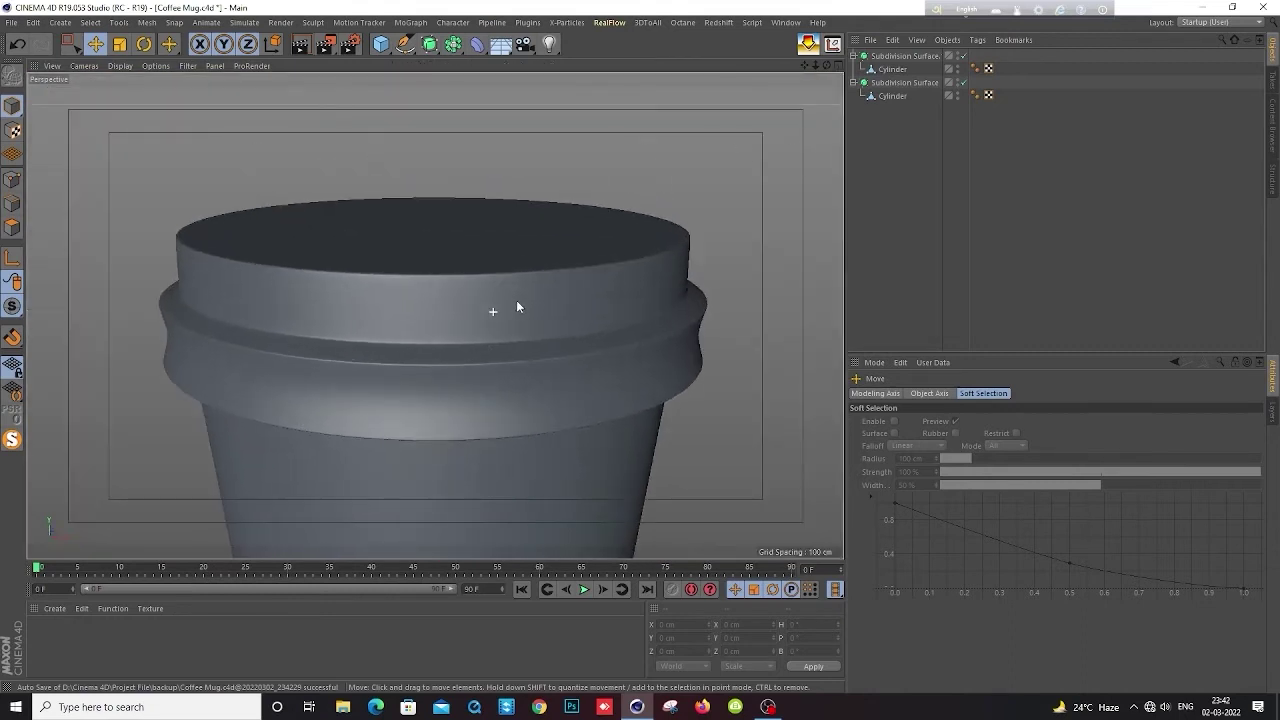
scroll(514, 309, "up", 2)
Try shrinking the lid's top rim edge loop in Edge mode, then undo it
left_click(890, 69)
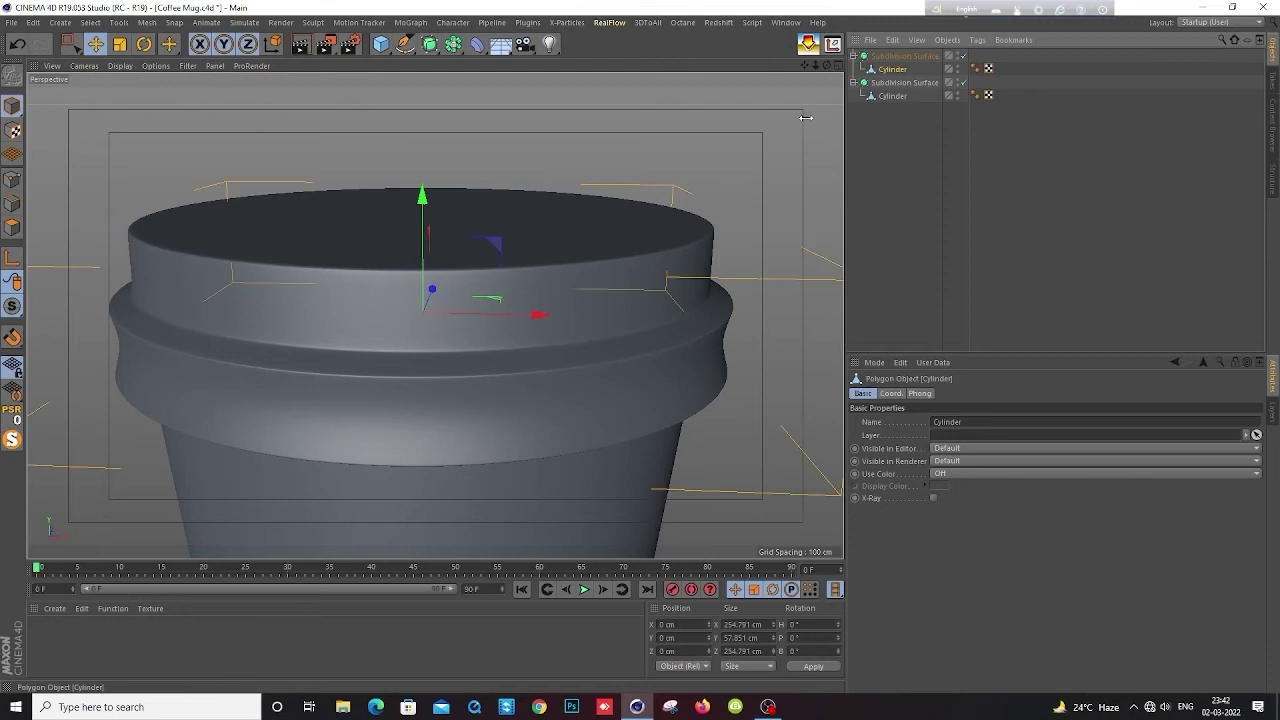
left_click(12, 203)
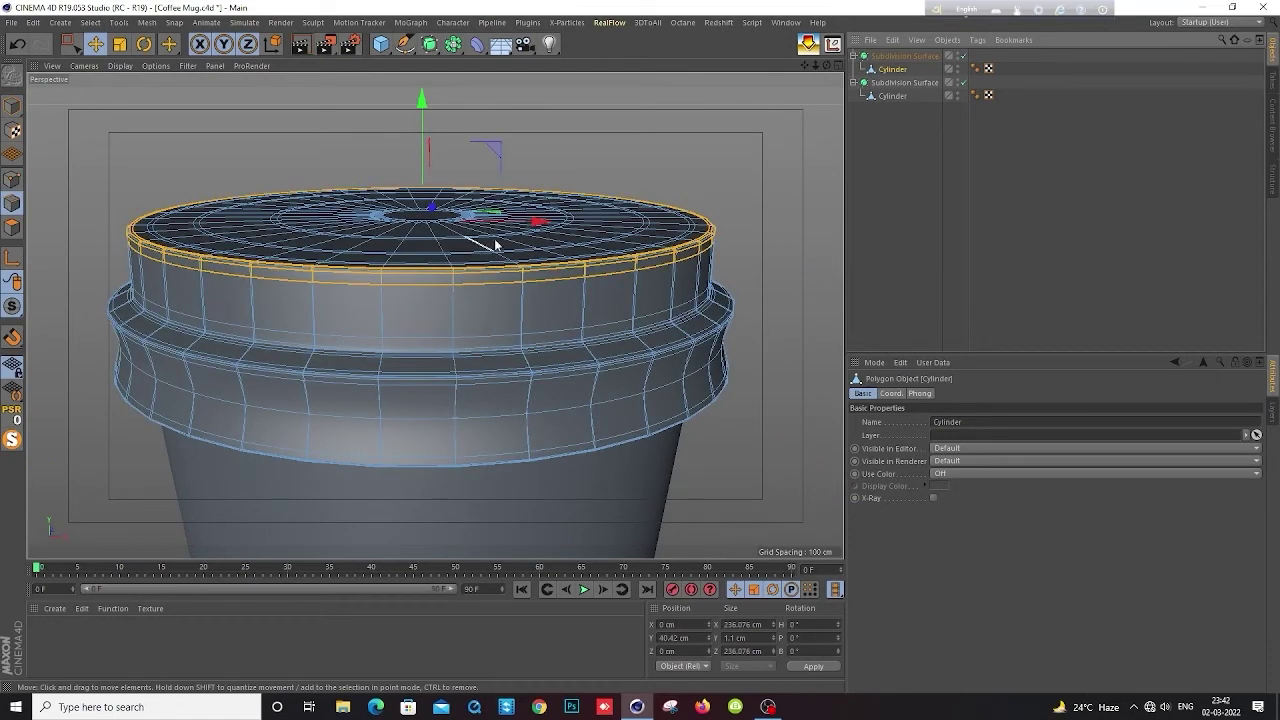
scroll(562, 218, "up", 1)
scroll(562, 218, "up", 1)
scroll(562, 218, "up", 1)
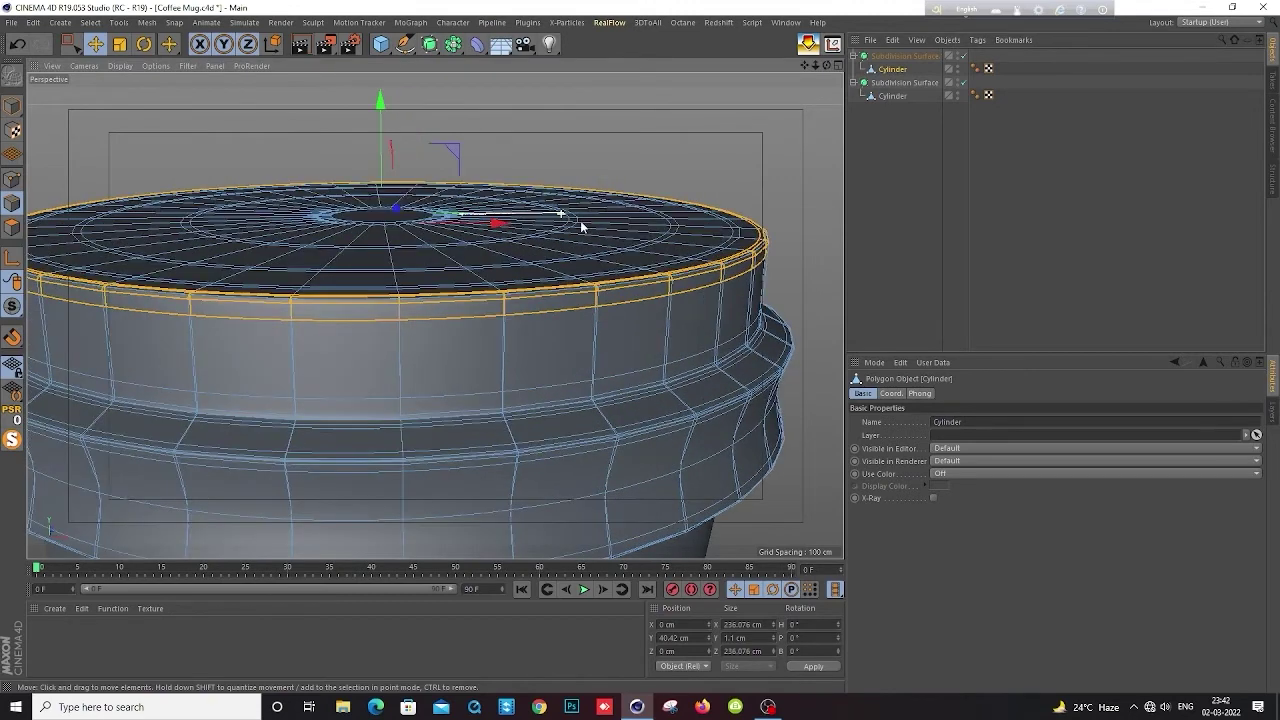
key("t")
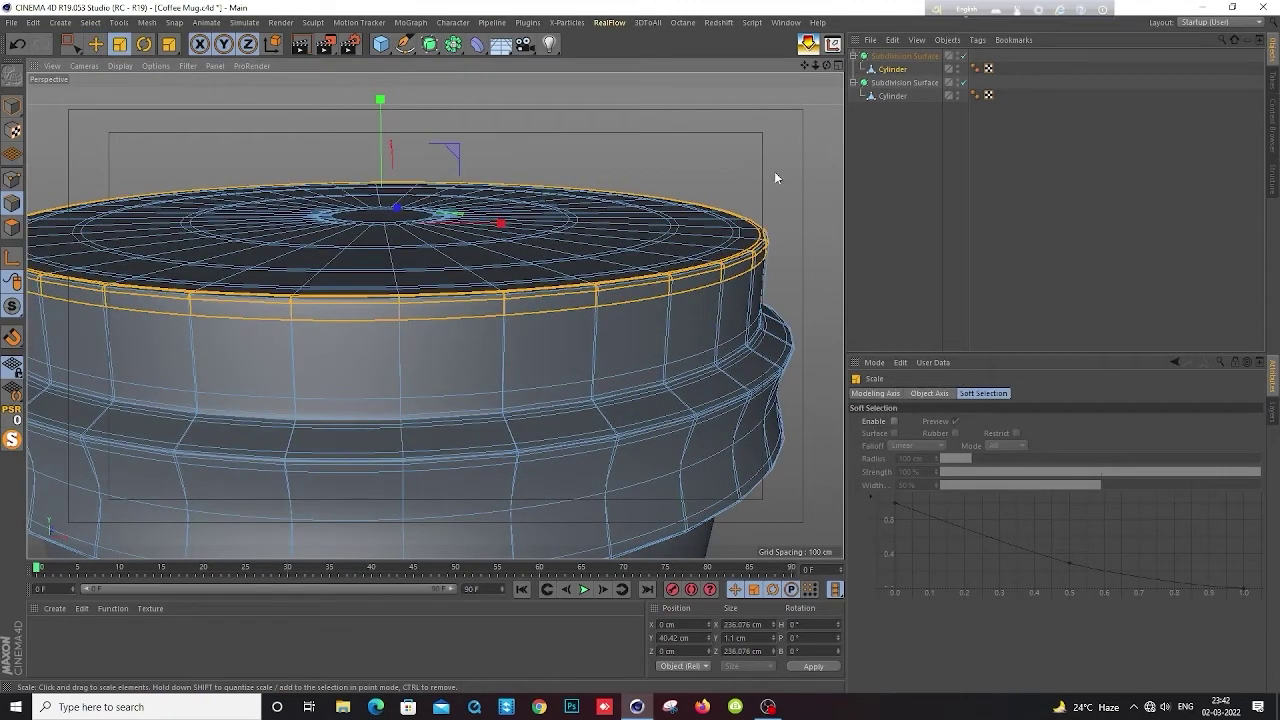
left_click_drag(775, 177, 767, 181)
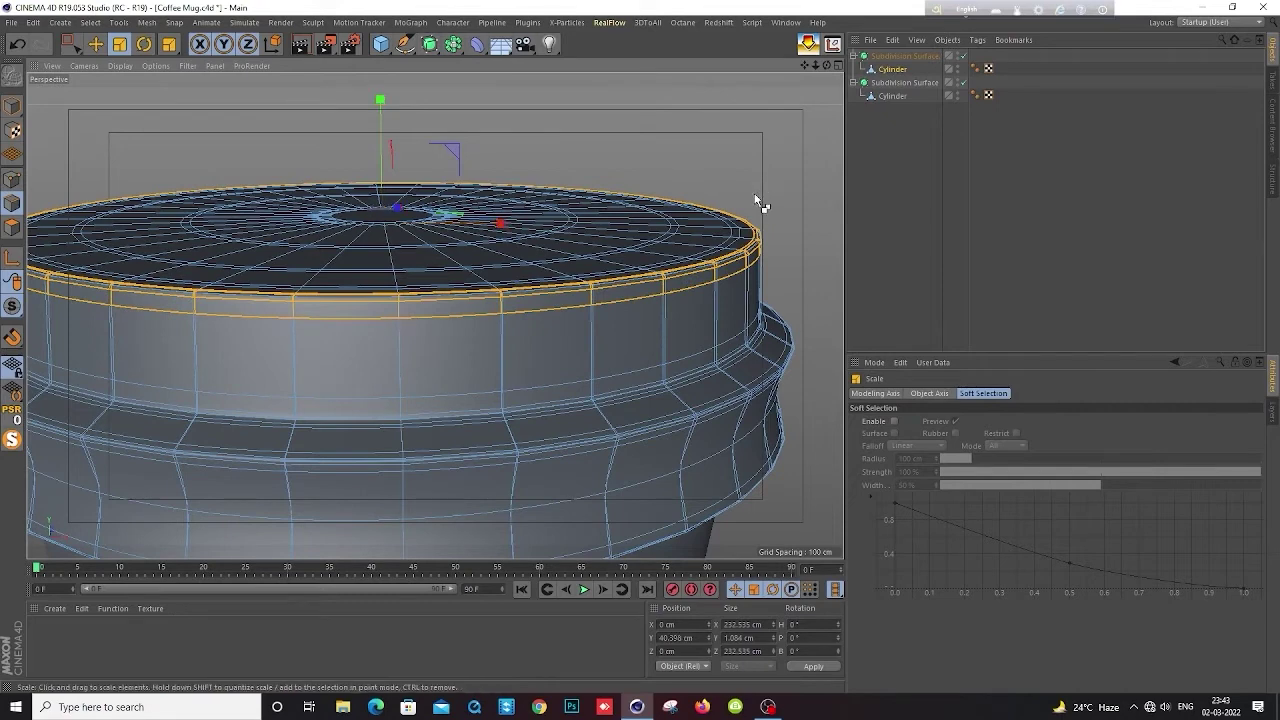
key("ctrl+z")
key("ctrl+z")
Box-select the lid top in the front view and scale it to about 97.8%
scroll(720, 186, "down", 2)
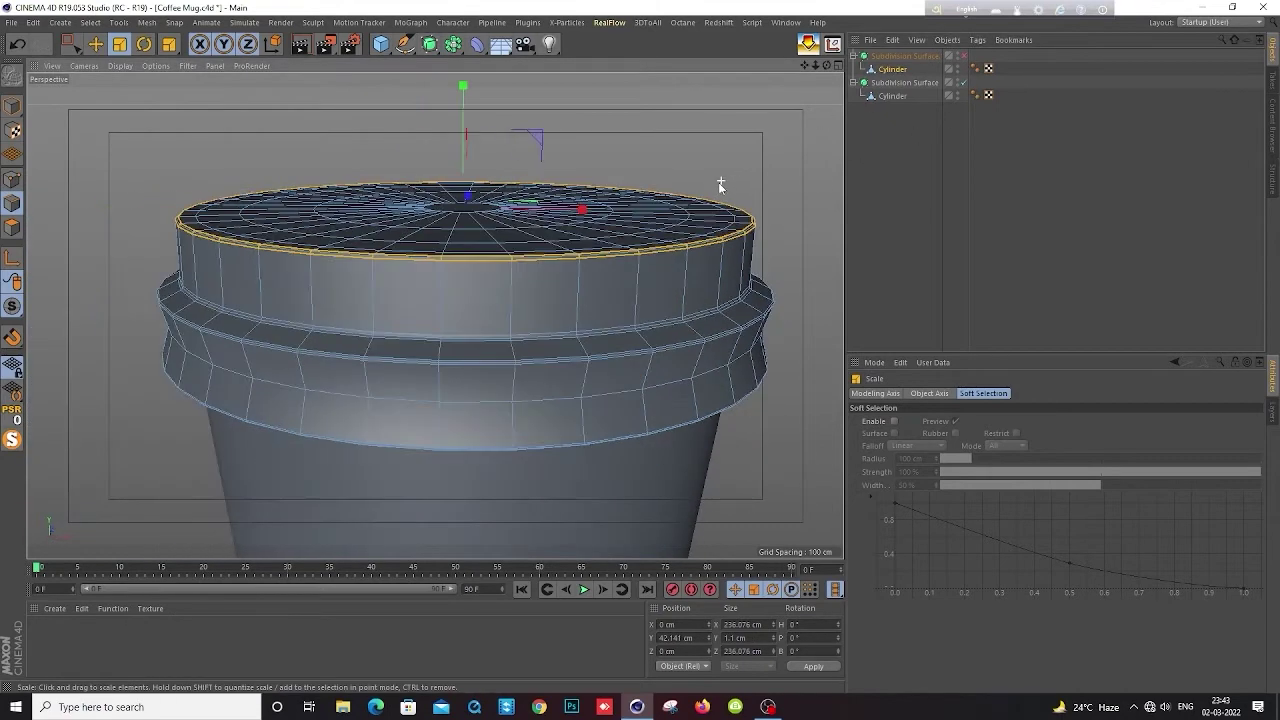
middle_click(553, 176)
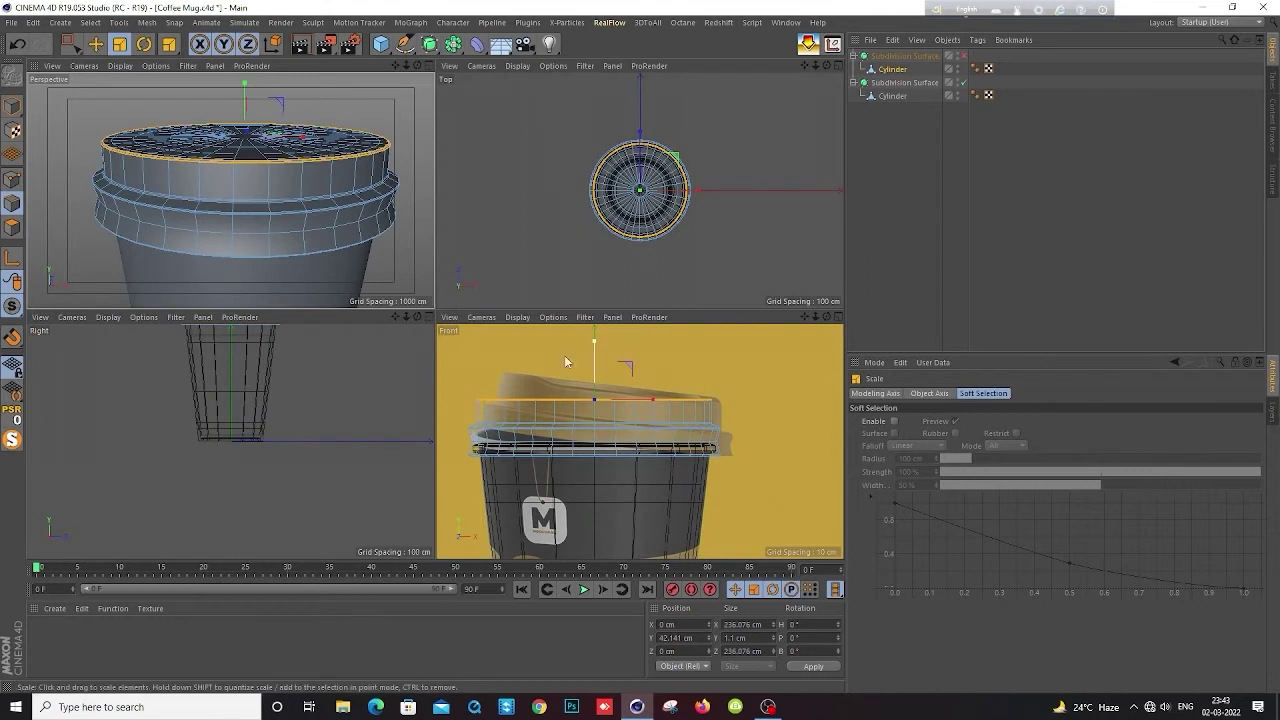
scroll(550, 370, "up", 1)
key("0")
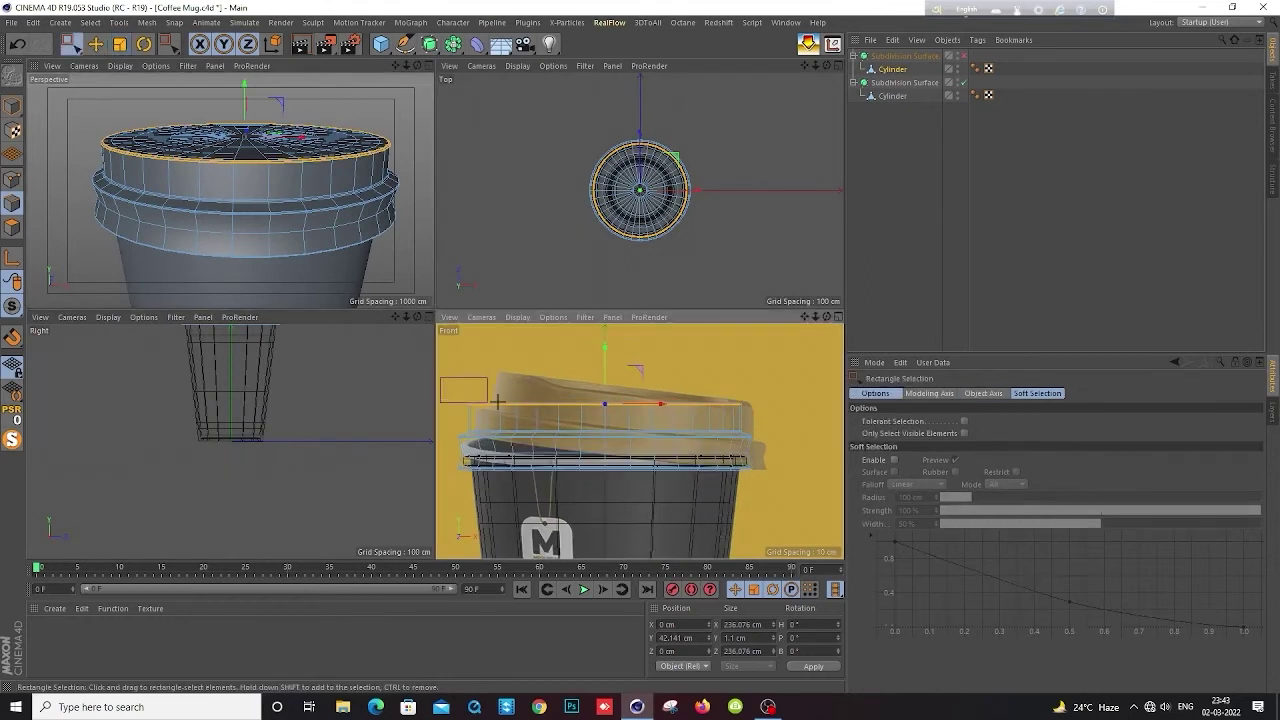
left_click_drag(442, 378, 781, 414)
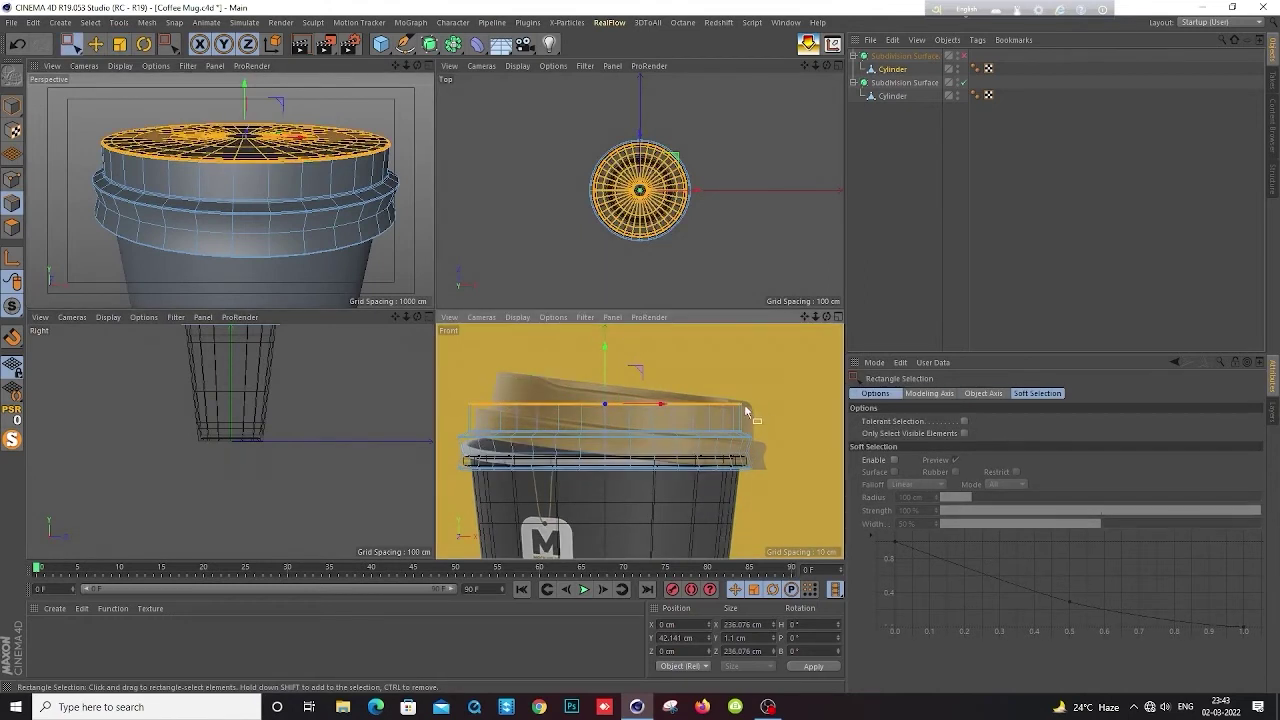
key("t")
left_click_drag(761, 400, 765, 394)
scroll(732, 386, "up", 3)
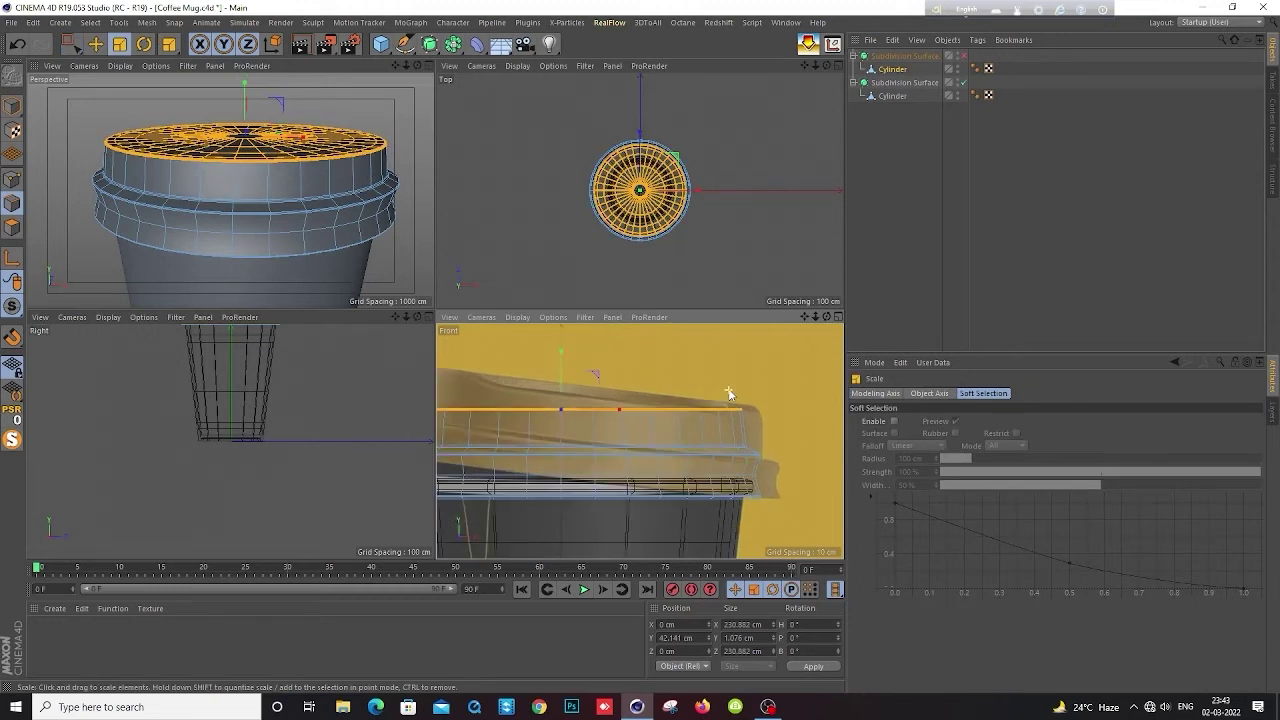
Show only the enlarged perspective view and clear the stray rim edge selection
left_click(426, 65)
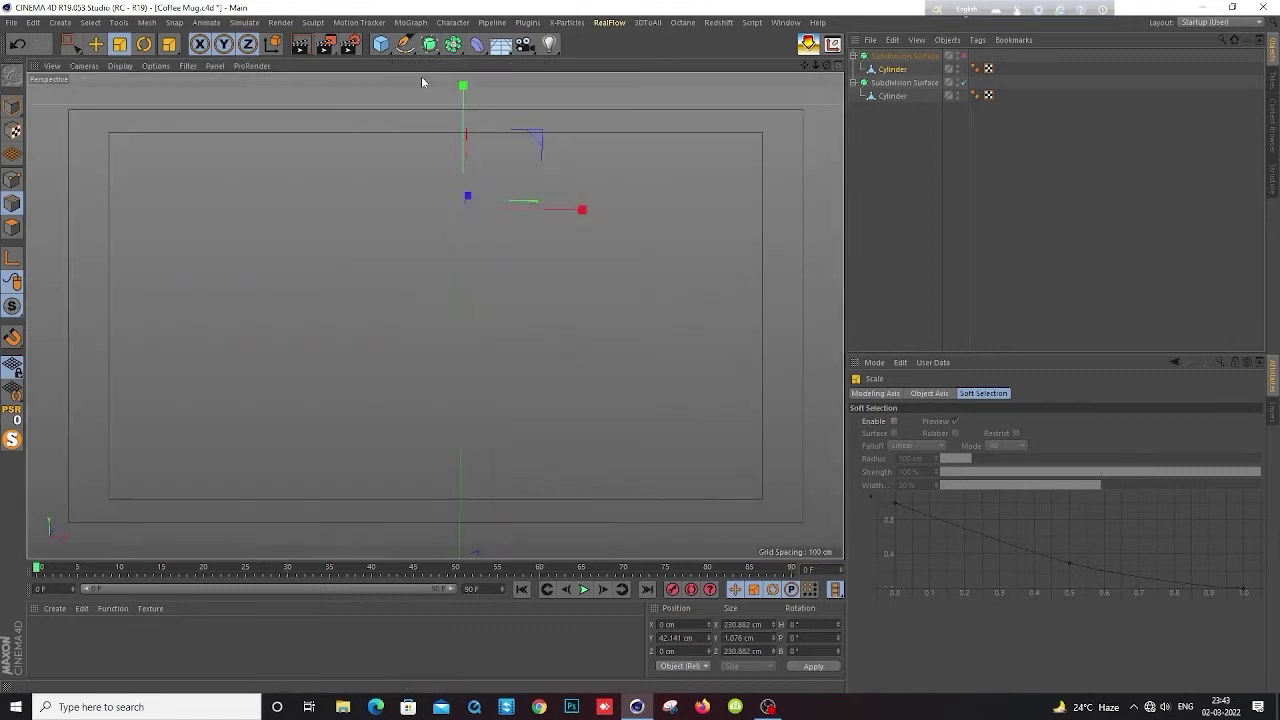
scroll(637, 257, "up", 2)
scroll(643, 243, "up", 2)
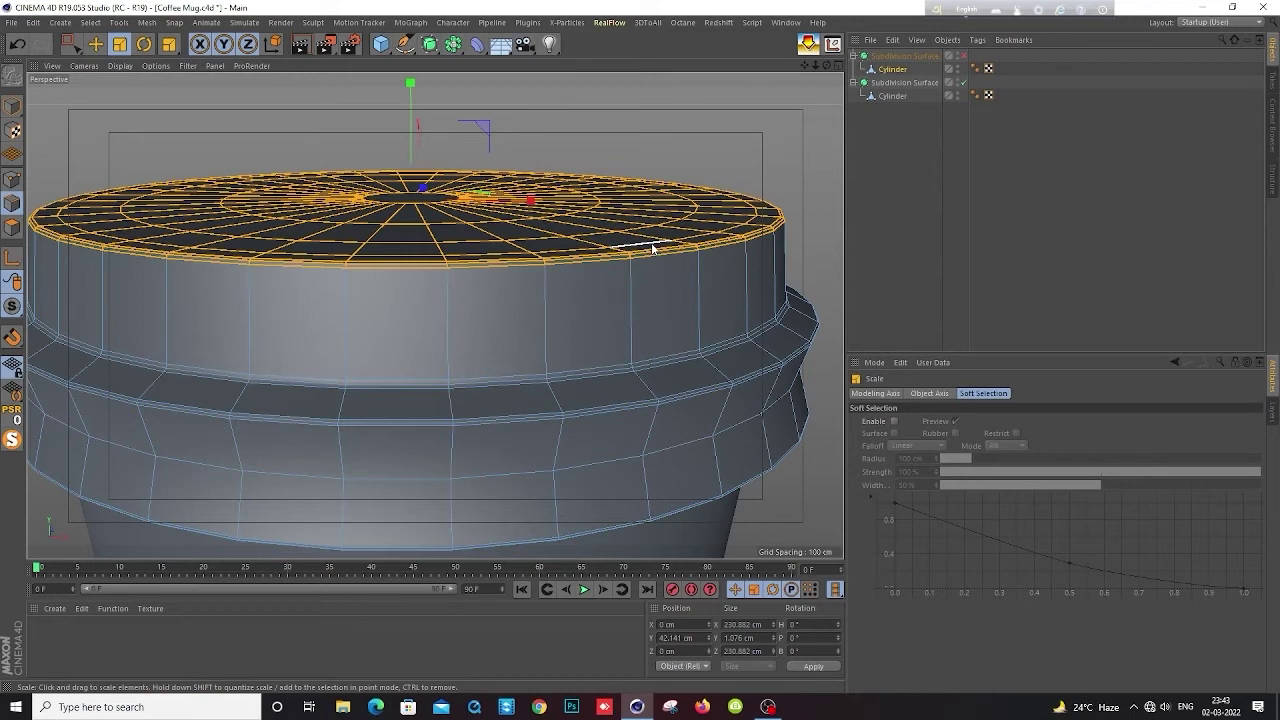
left_click(652, 248)
left_click(406, 226)
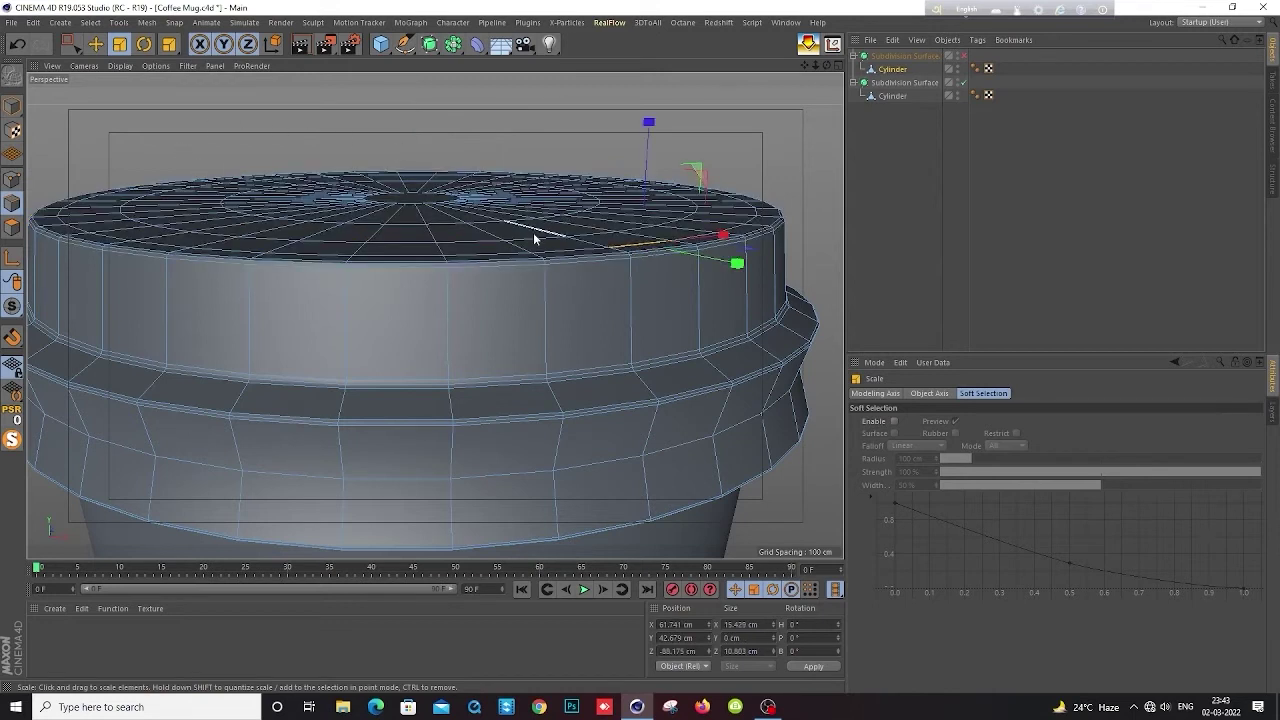
Loop-select the lid's top face, raise it to about Y 46 cm, and re-enable smoothing
left_click(16, 228)
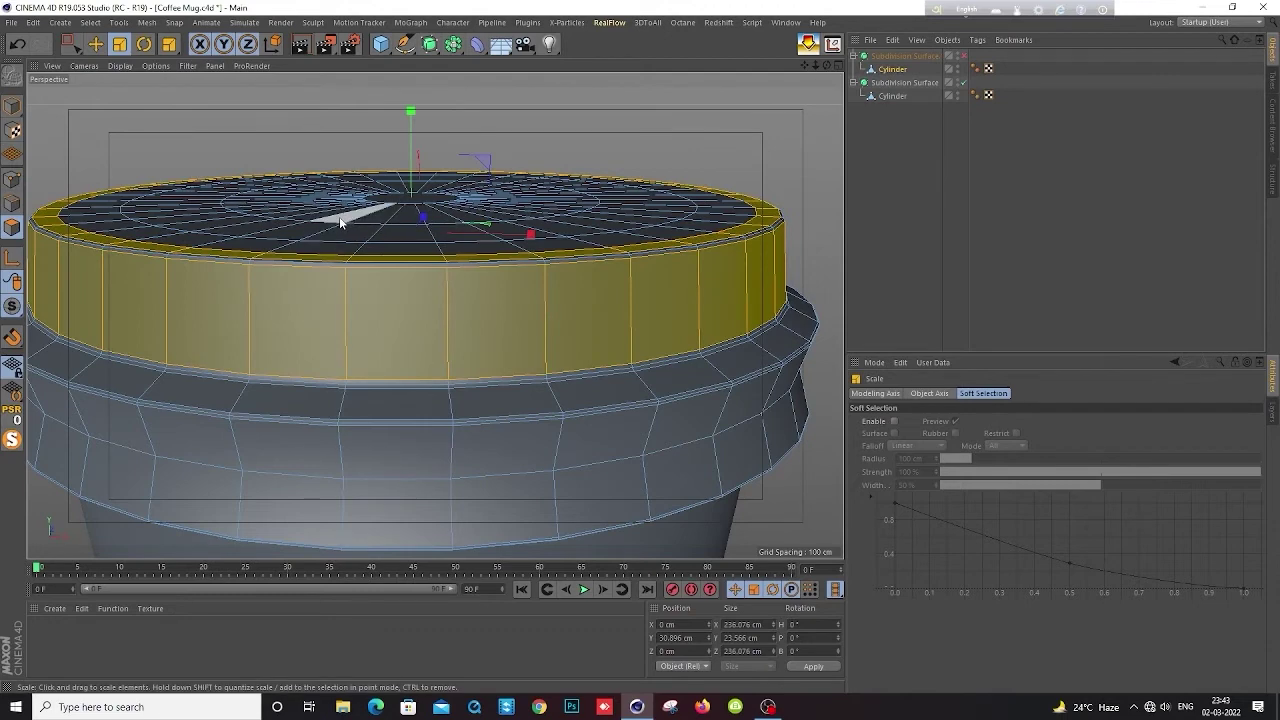
key("u")
key("l")
left_click_drag(157, 236, 260, 215)
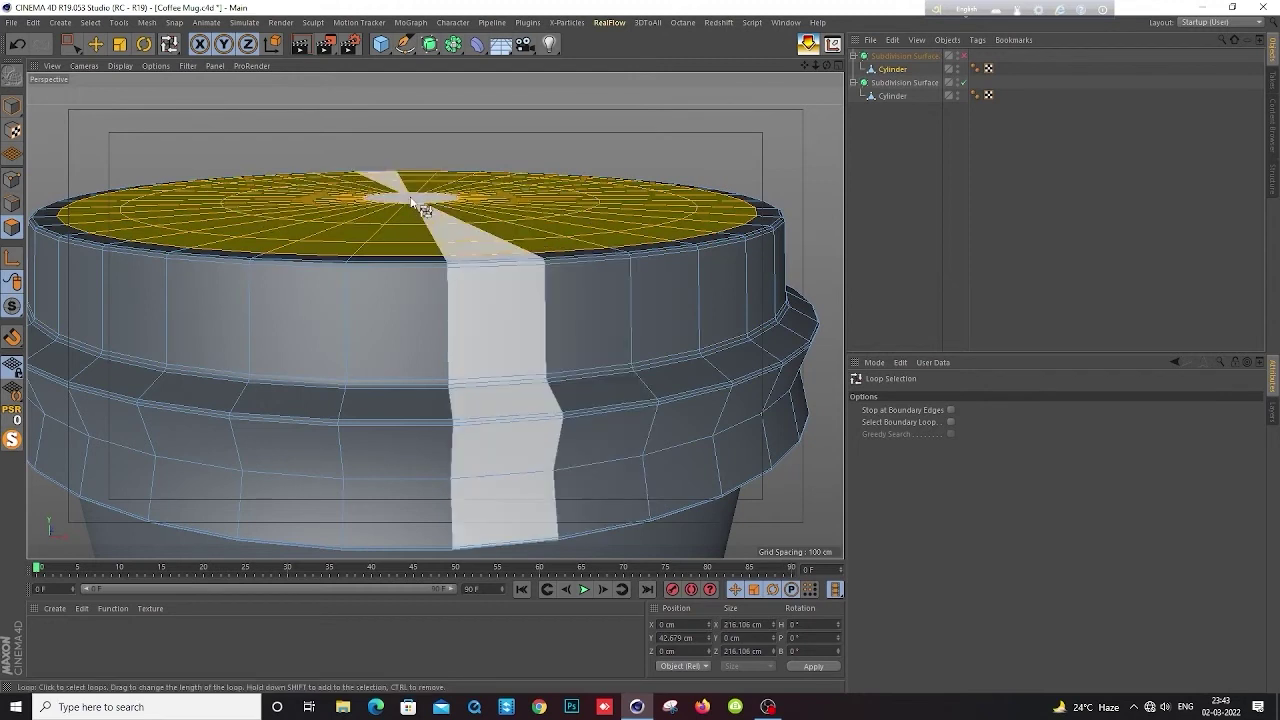
key("e")
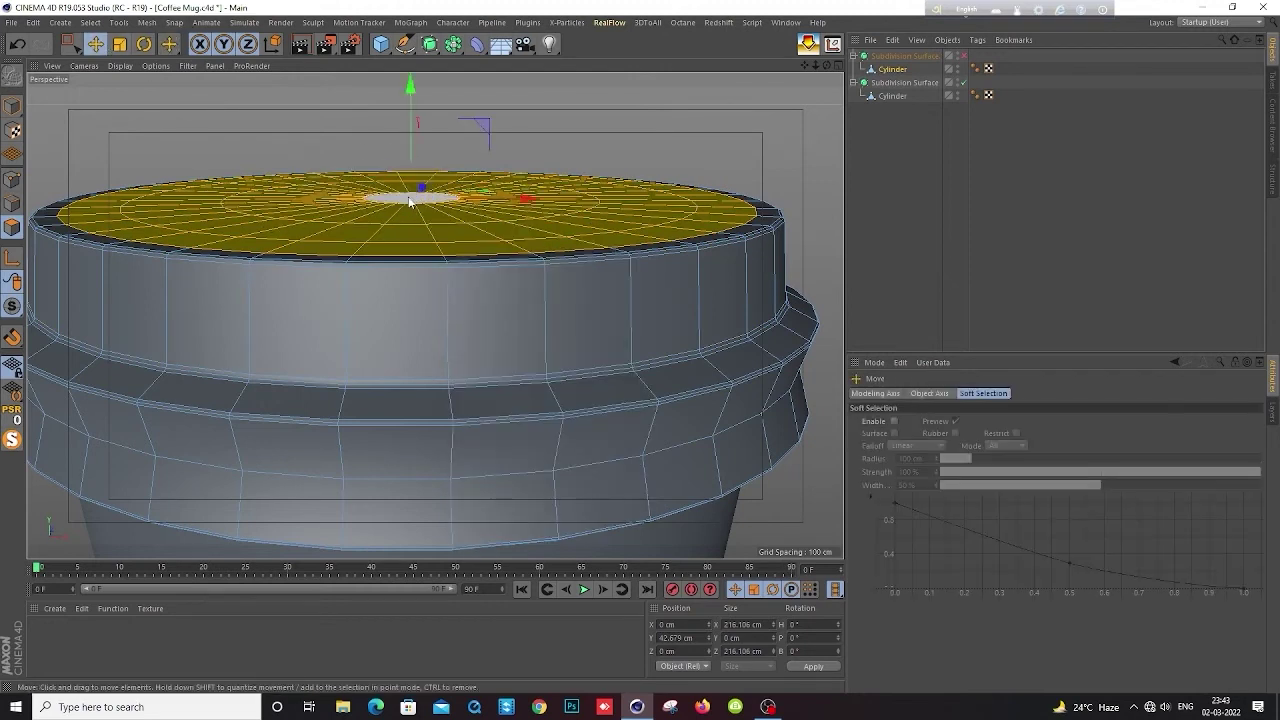
left_click_drag(410, 90, 410, 88)
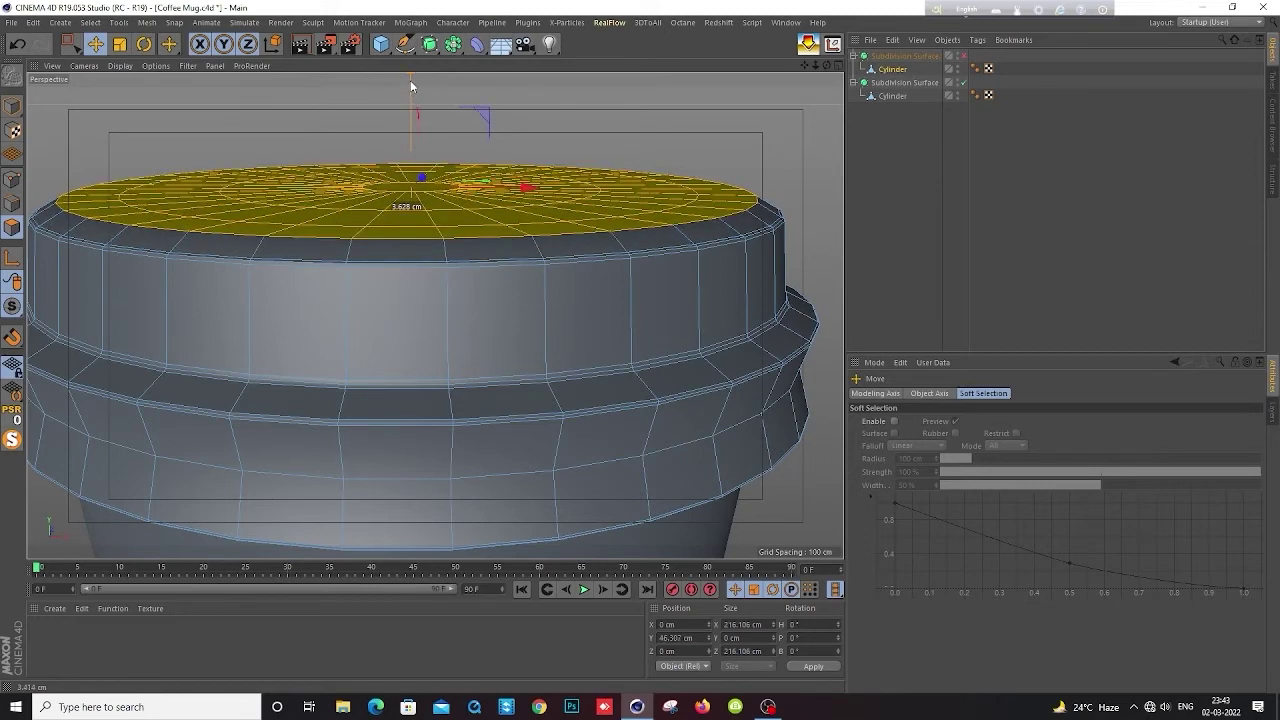
left_click_drag(410, 88, 413, 80)
left_click(962, 56)
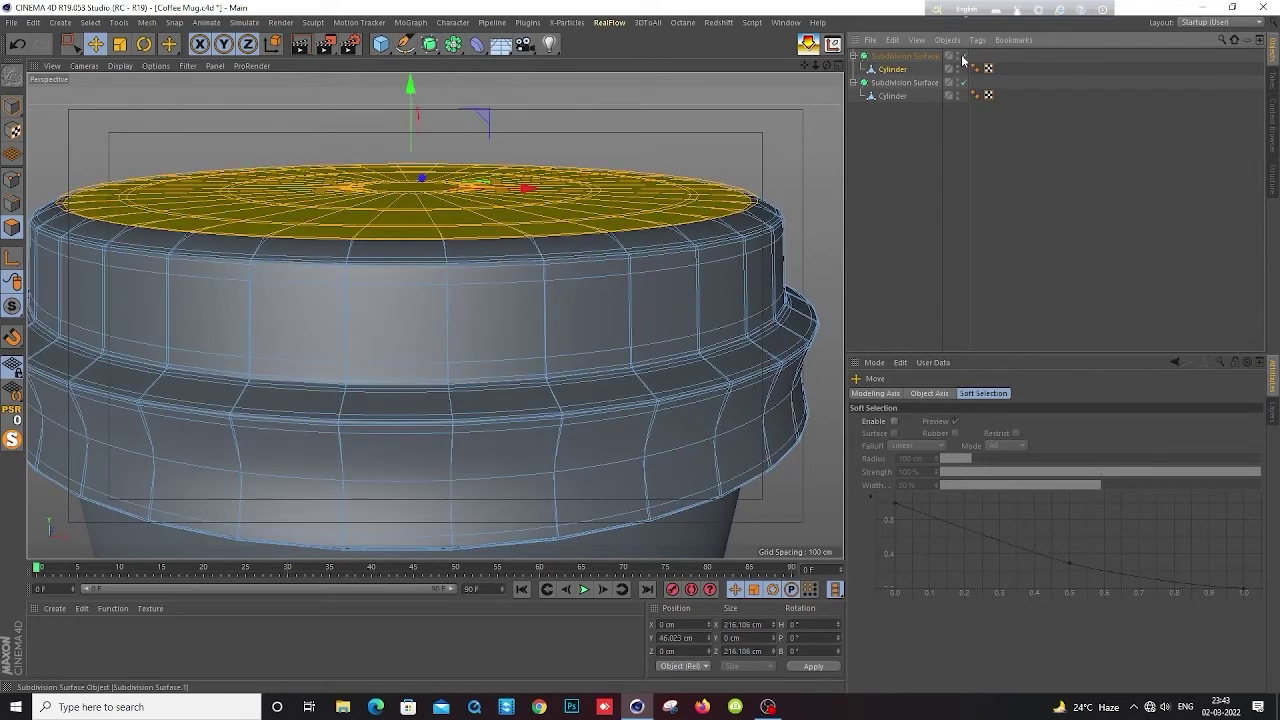
left_click(934, 166)
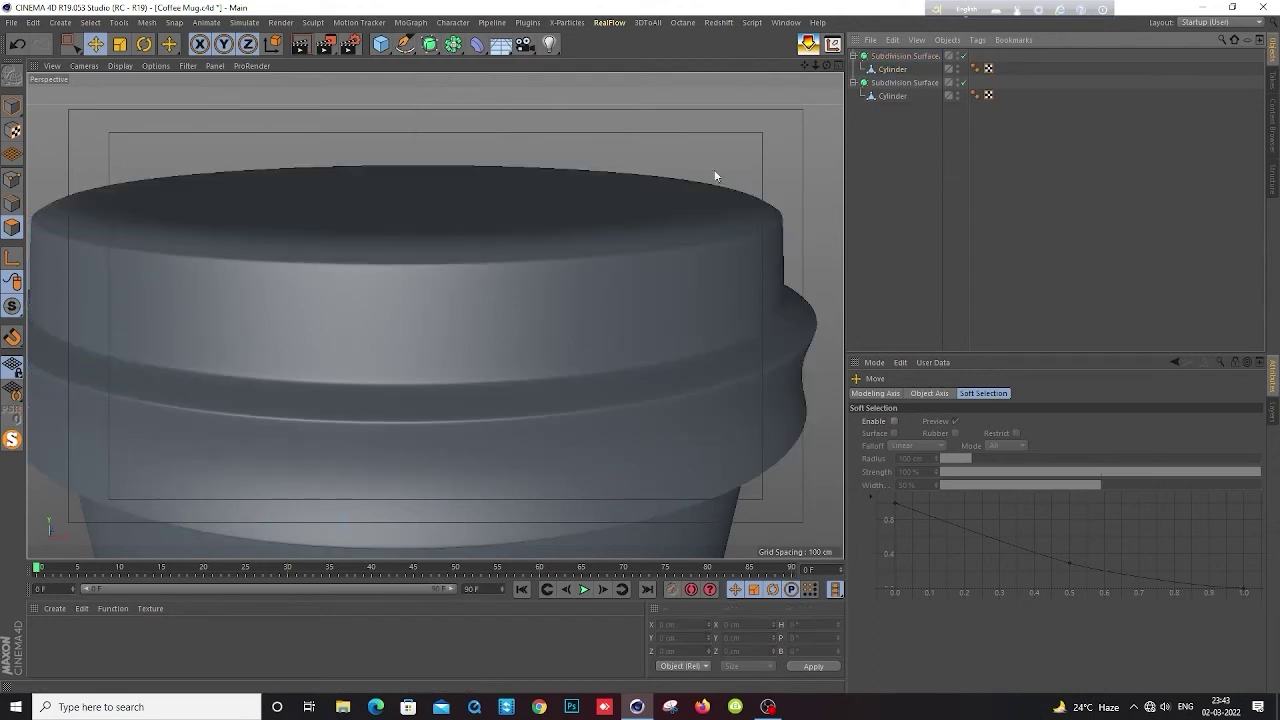
Set the lid's Phong tag angle to 10° and reselect the lid Cylinder
scroll(624, 190, "down", 4)
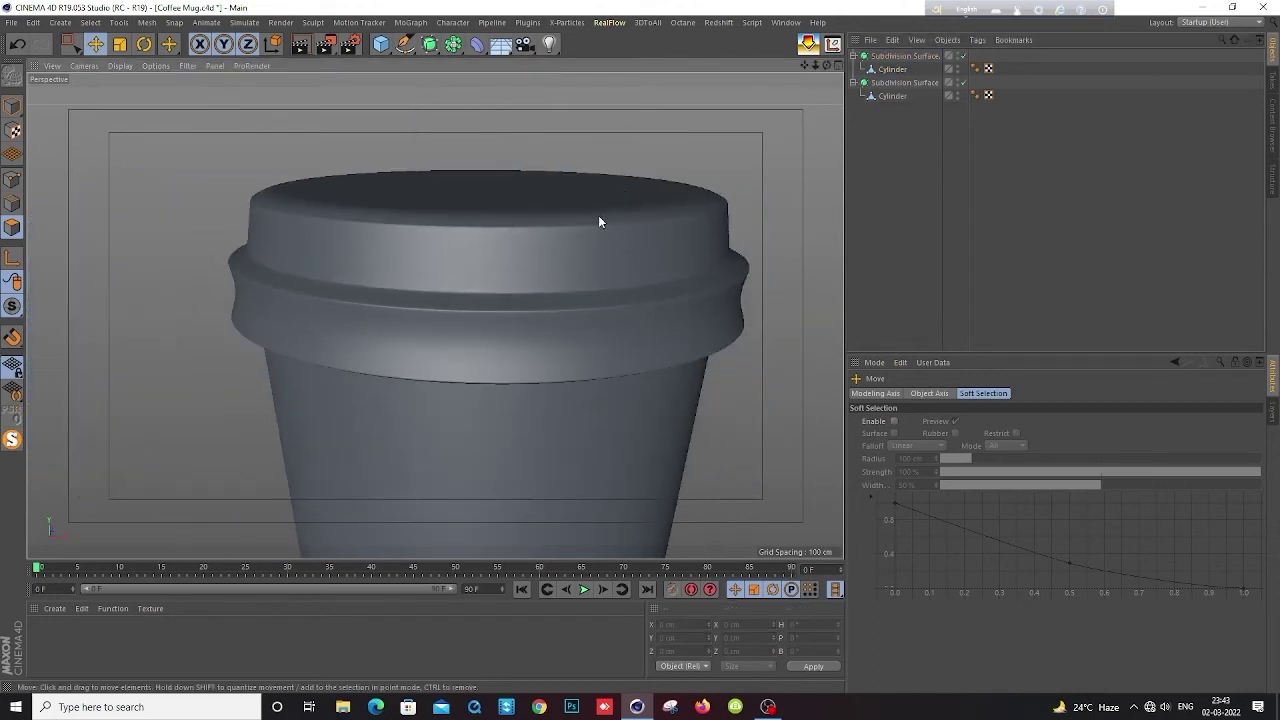
left_click_drag(580, 224, 576, 206, "alt")
scroll(682, 224, "up", 5)
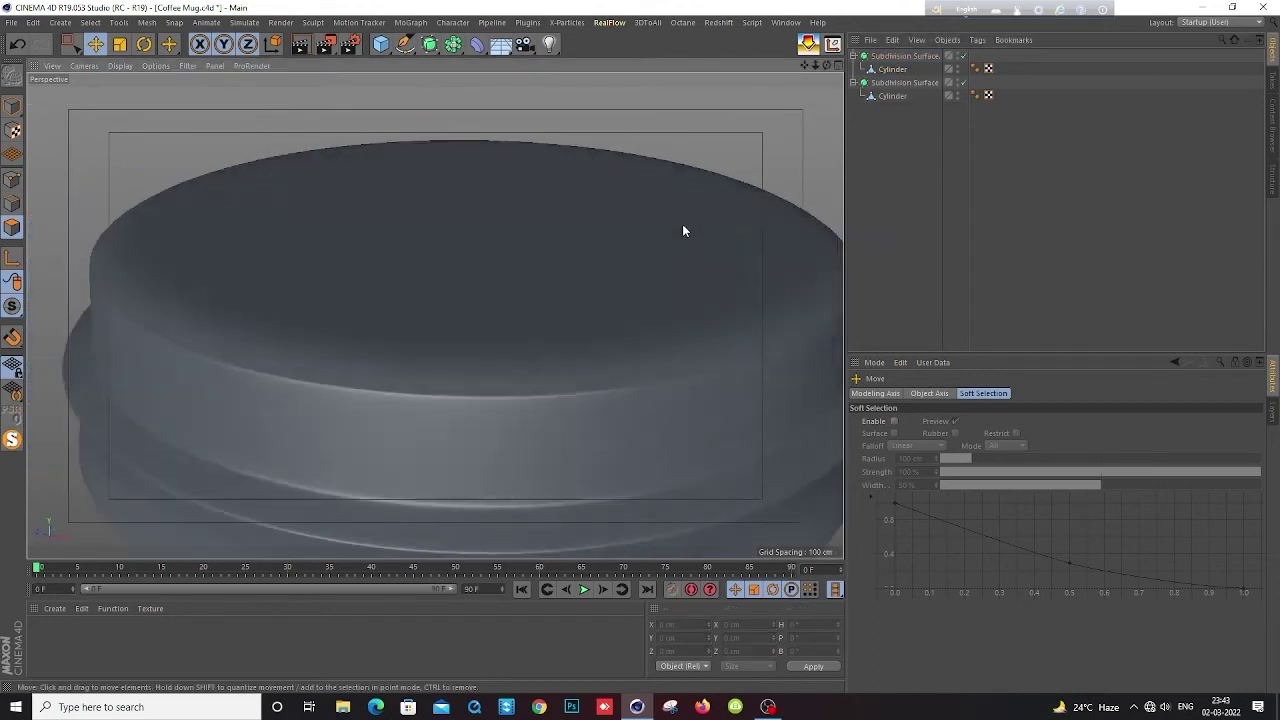
scroll(683, 230, "down", 2)
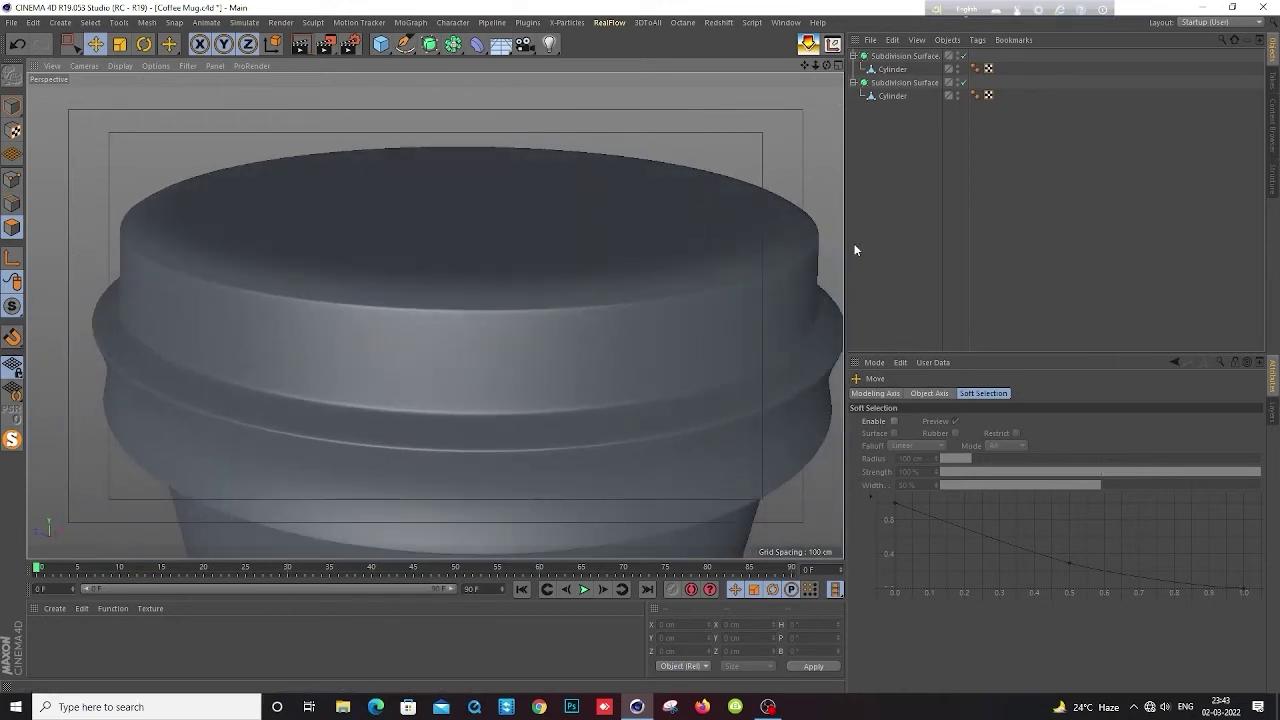
left_click(892, 70)
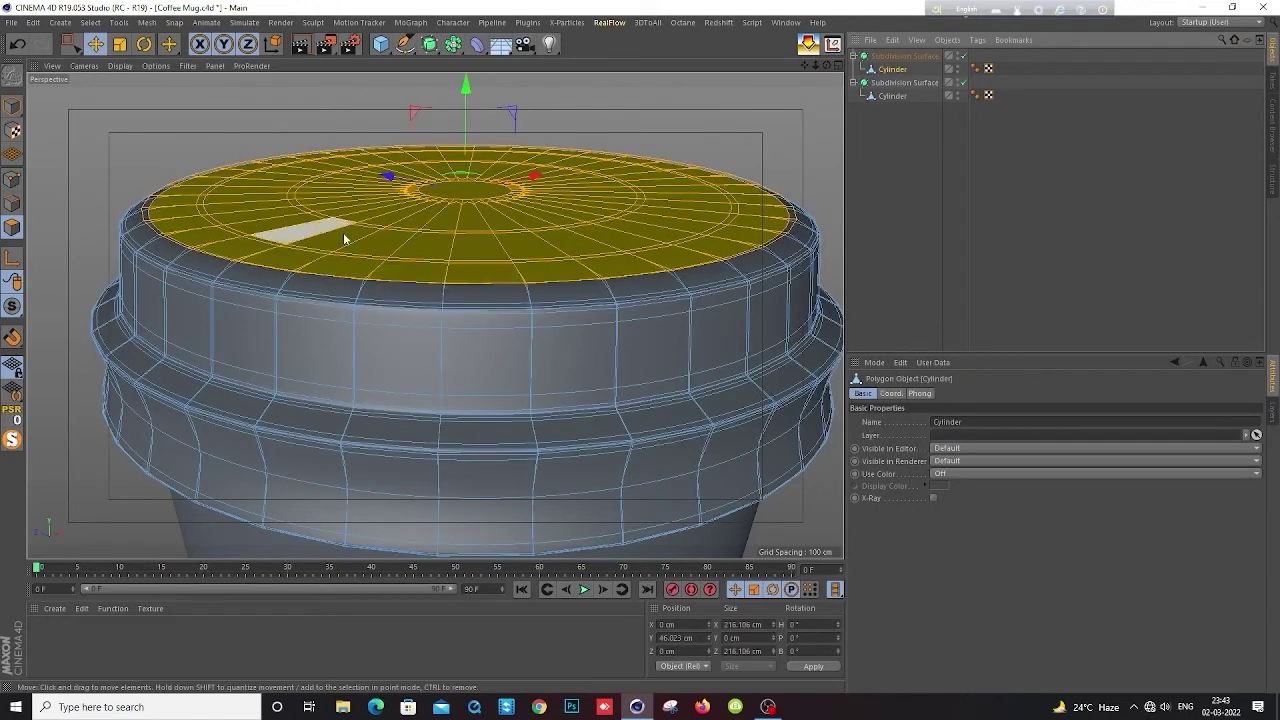
left_click(887, 184)
left_click(975, 68)
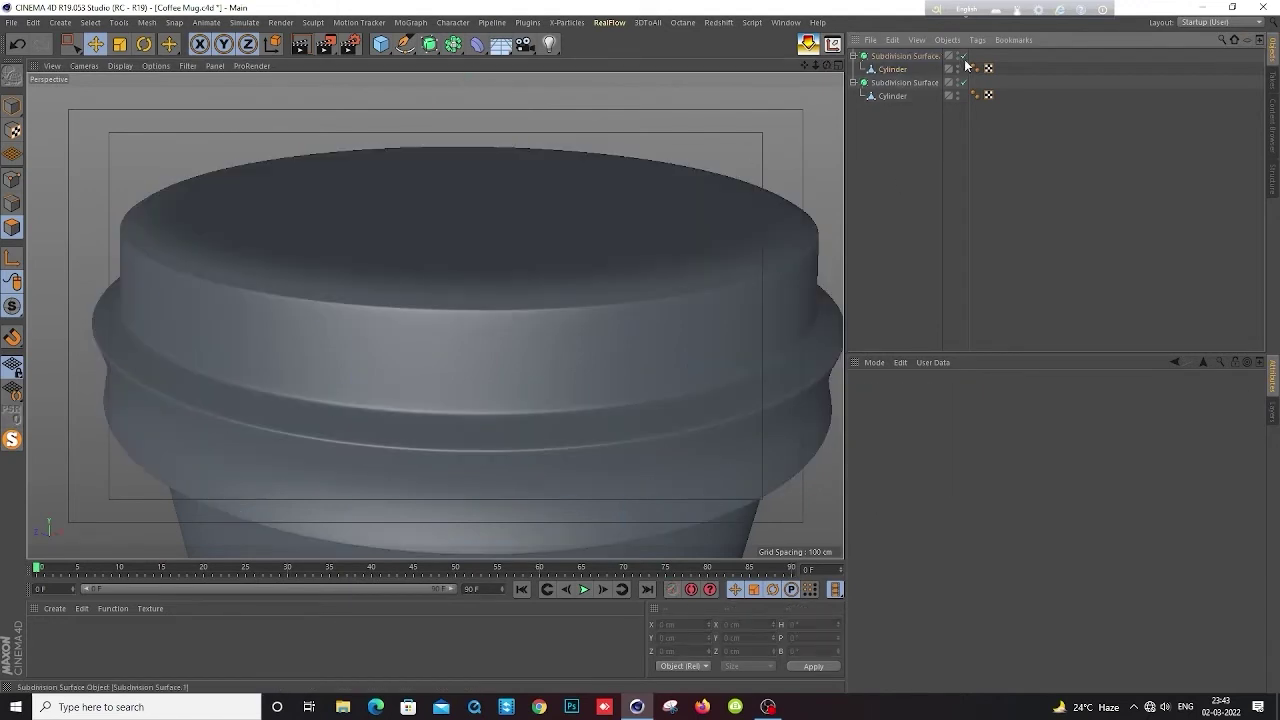
double_click(930, 433)
type("10")
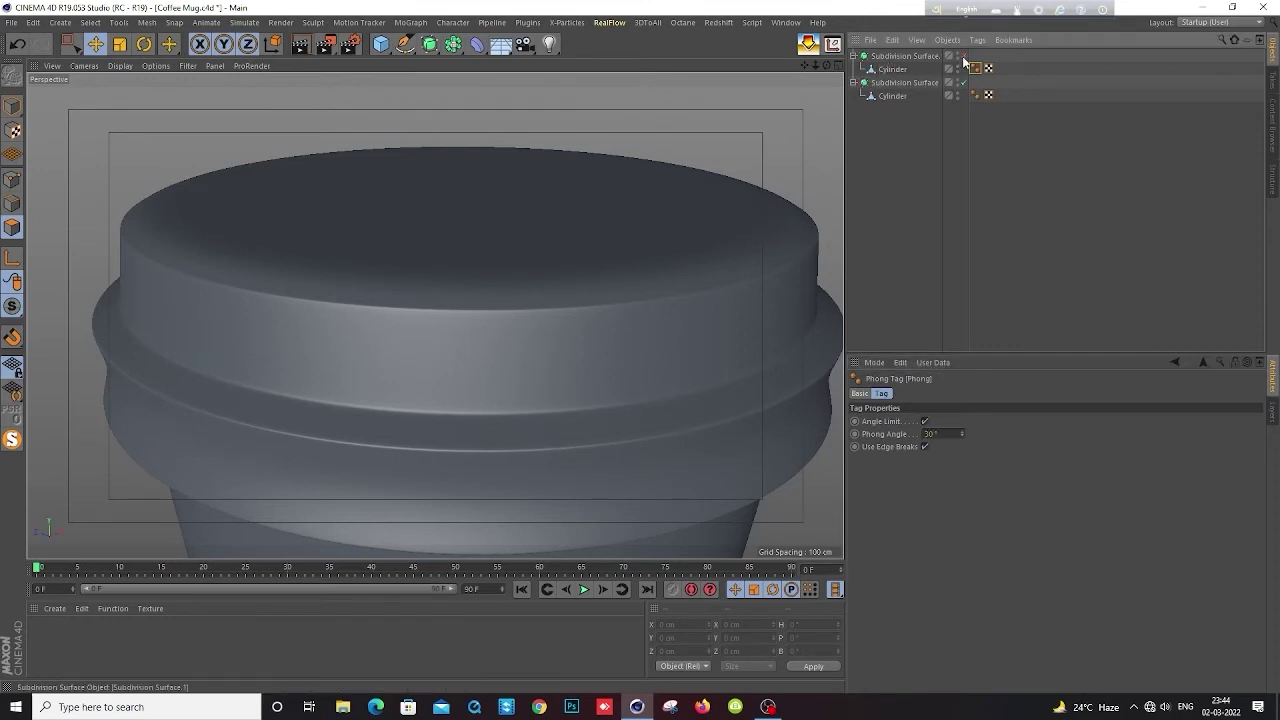
left_click(892, 68)
With subdivision off, loop-cut a new edge loop at 50% around the lid's upper rim
left_click(963, 55)
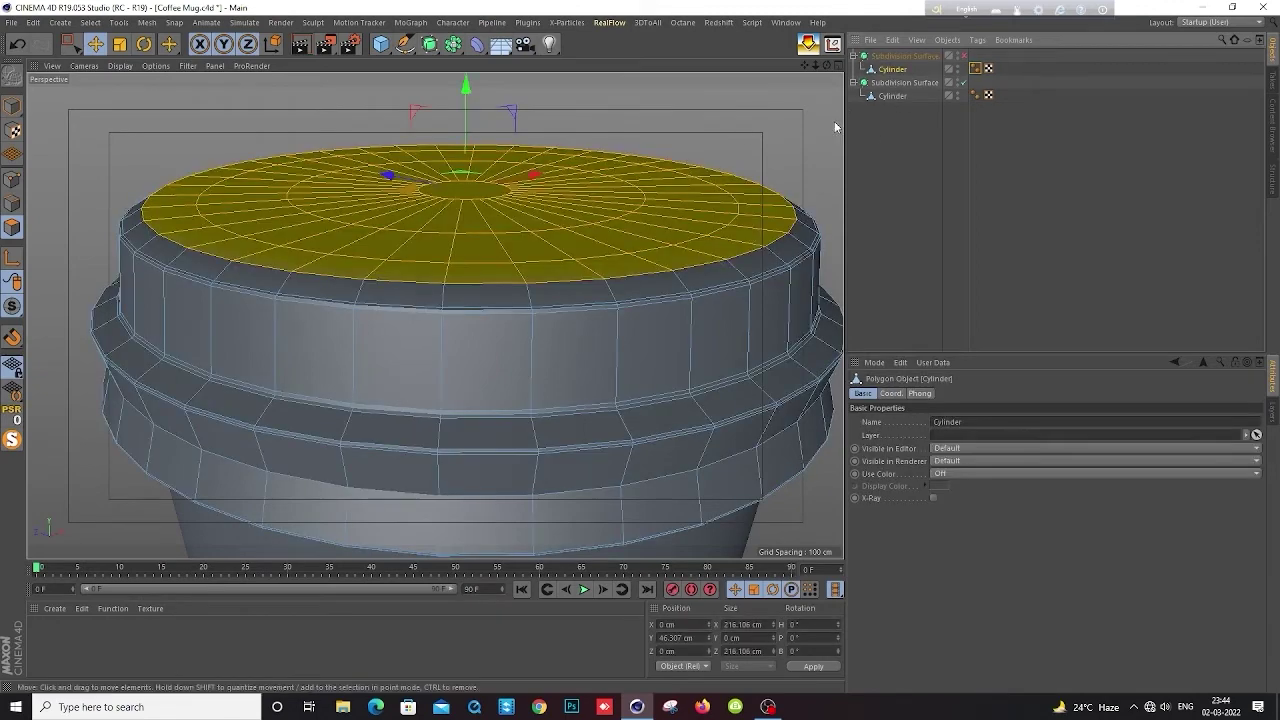
scroll(790, 245, "up", 2)
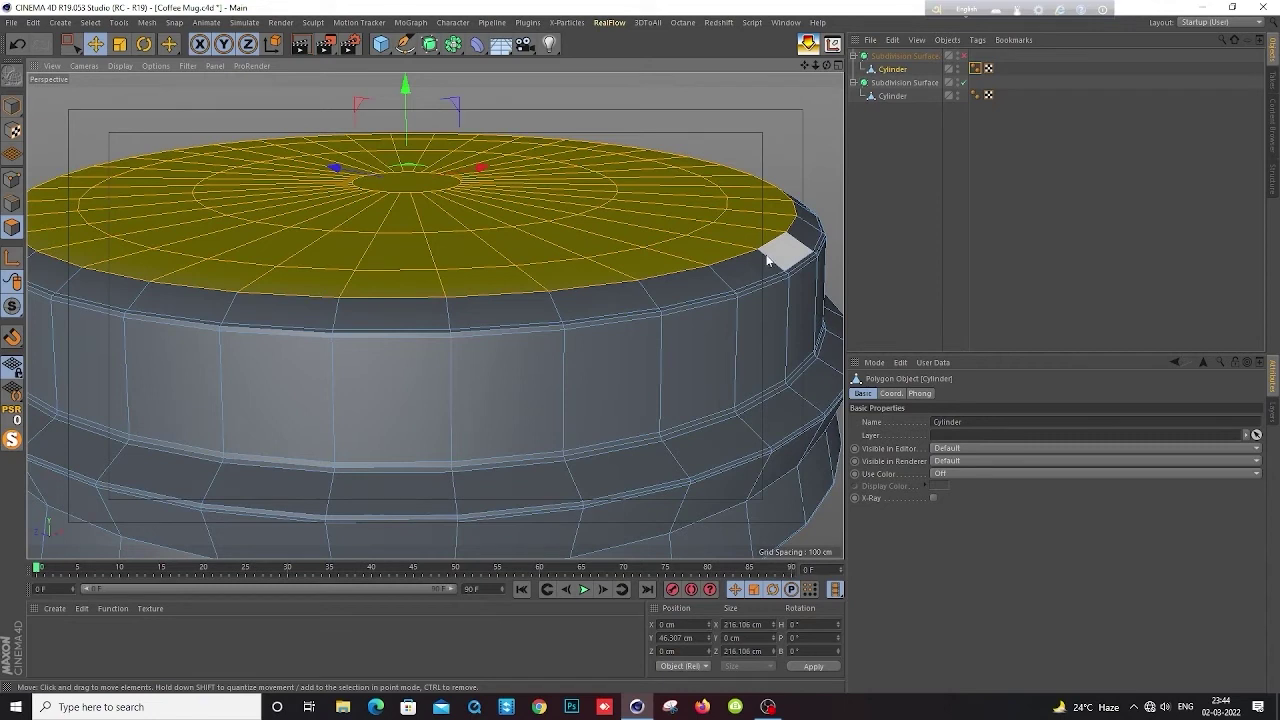
key("k")
key("l")
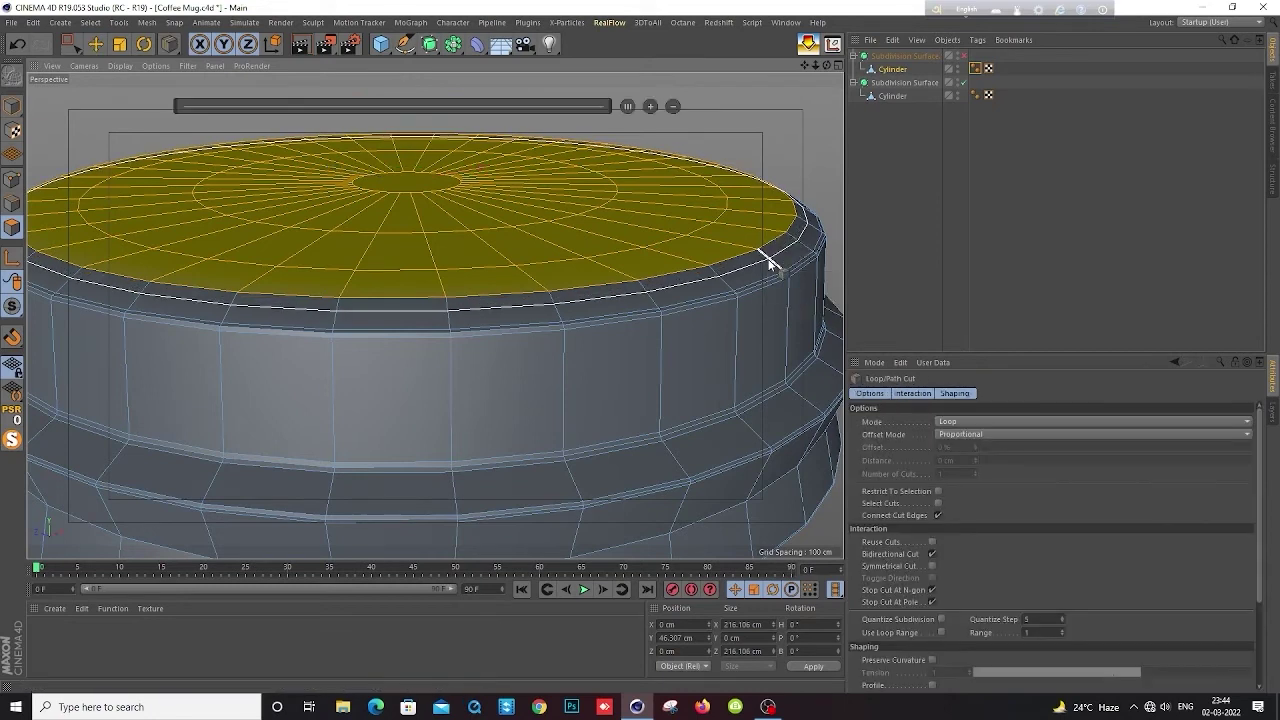
left_click(772, 268)
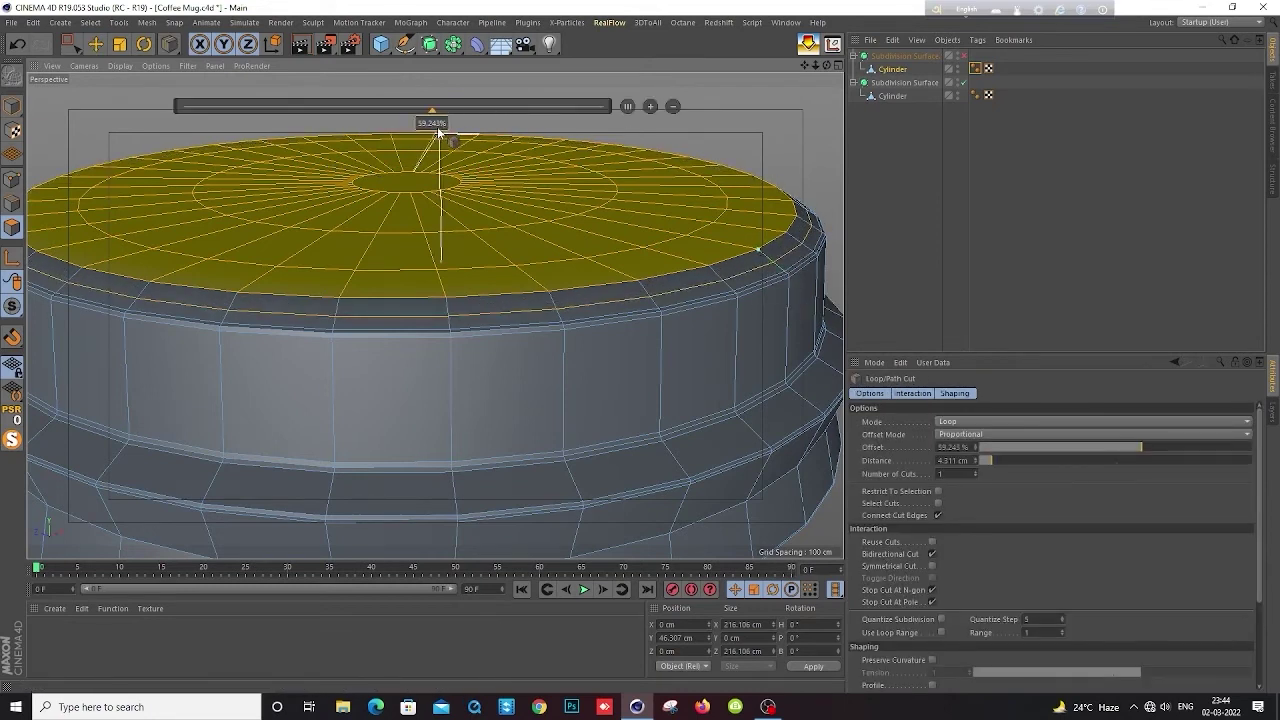
left_click_drag(434, 123, 397, 125)
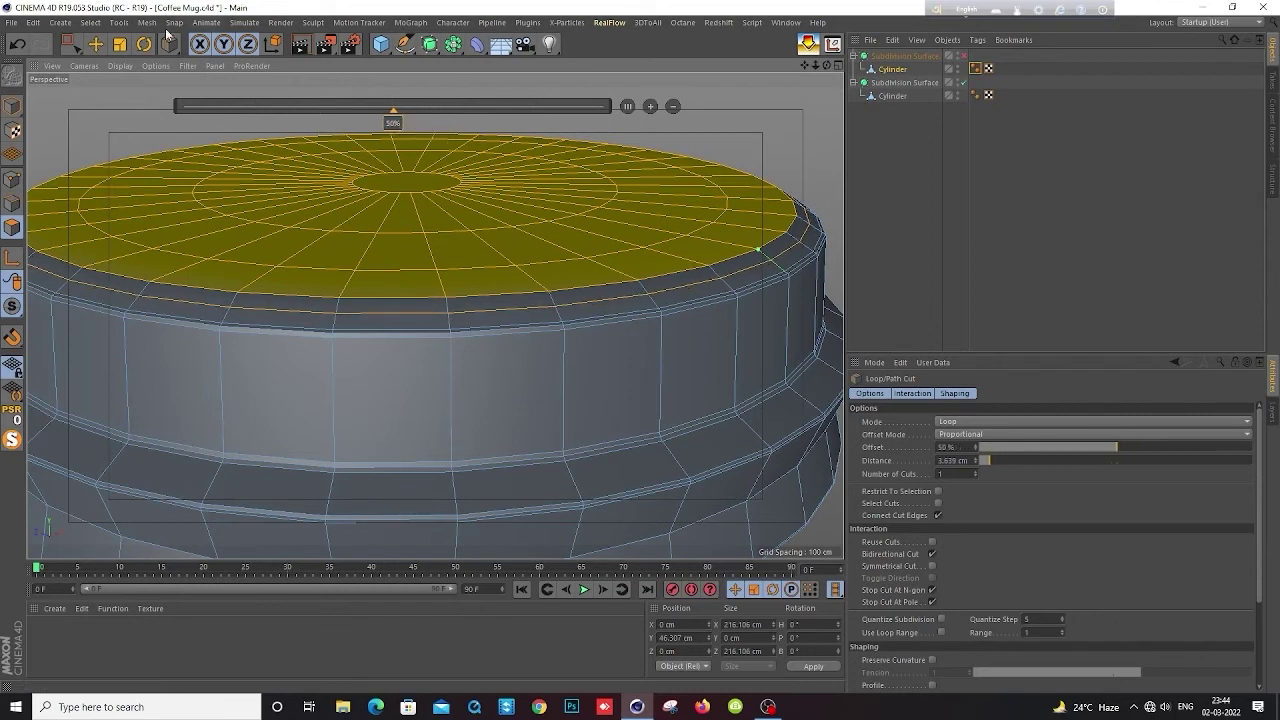
Scale the top bevel edge loop slightly wider, then re-enable subdivision and deselect
key("e")
left_click(775, 122)
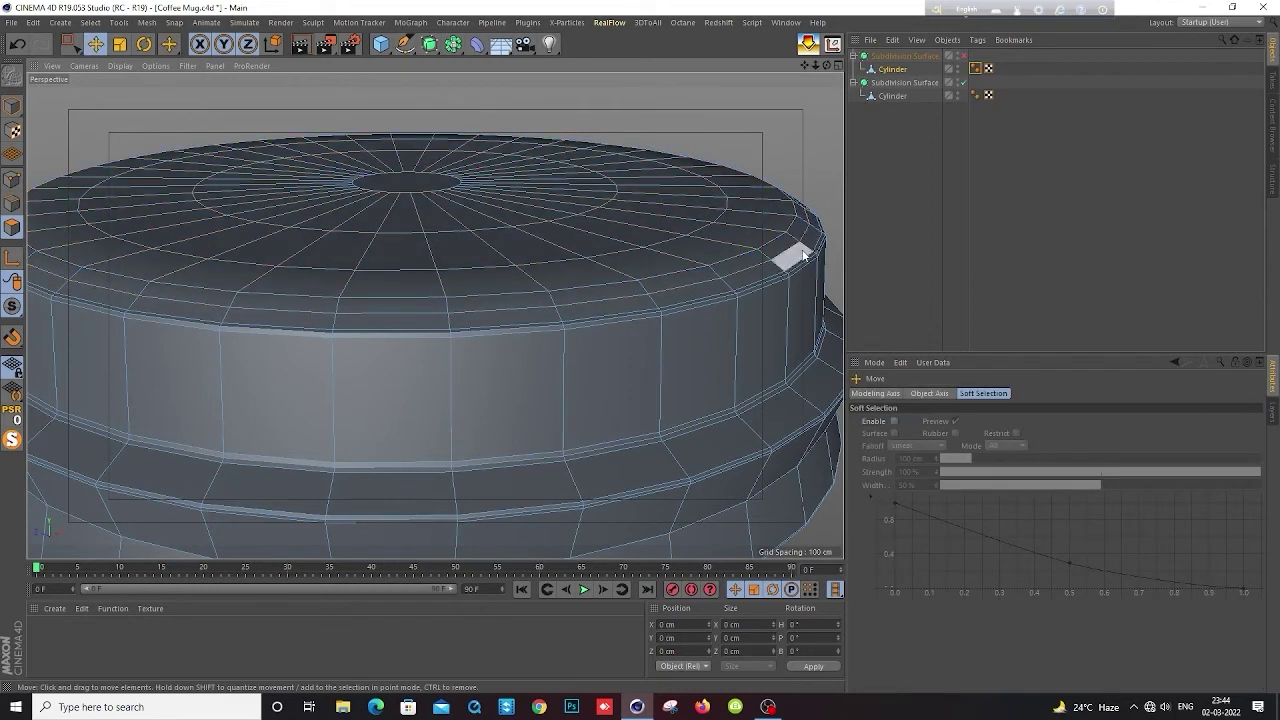
left_click(90, 233)
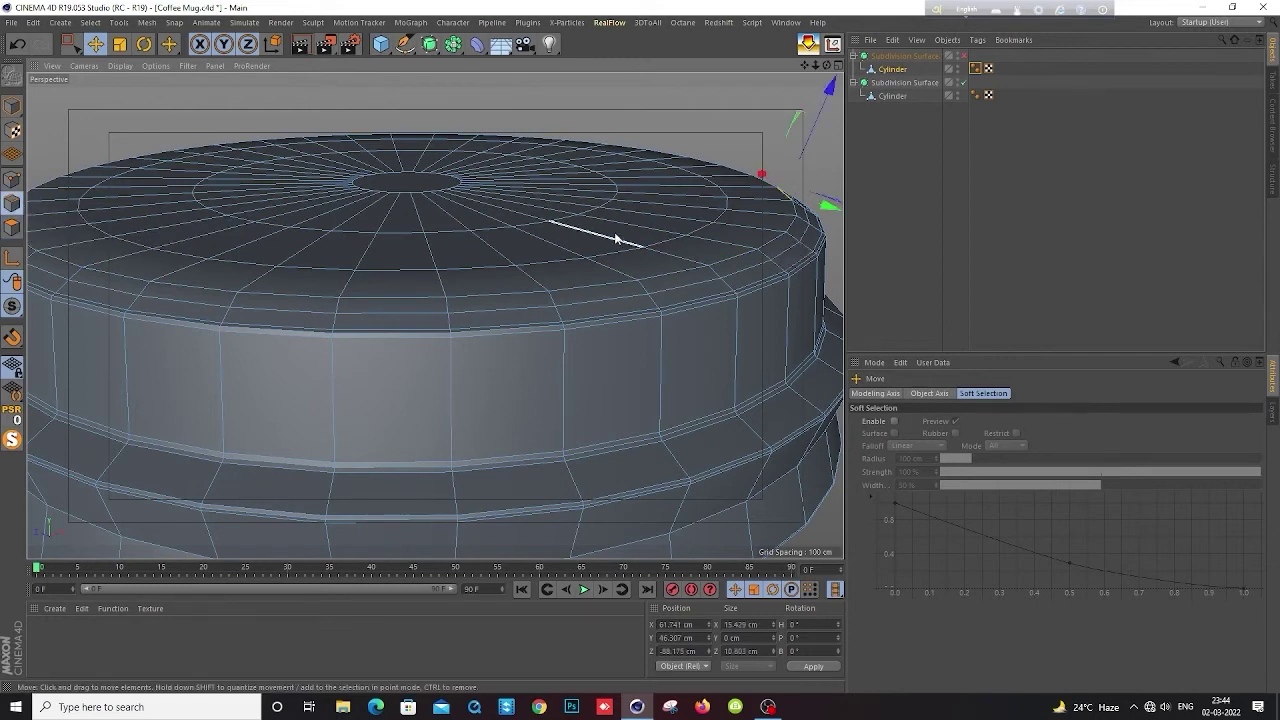
double_click(690, 286)
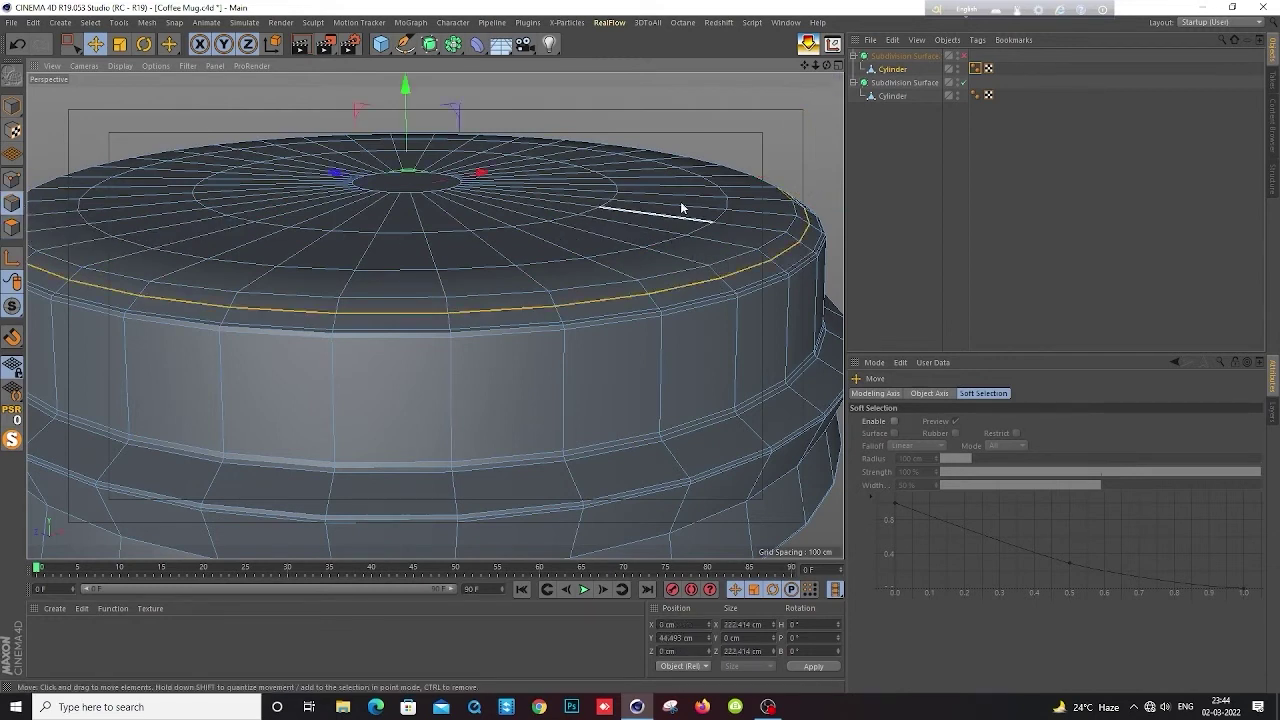
key("t")
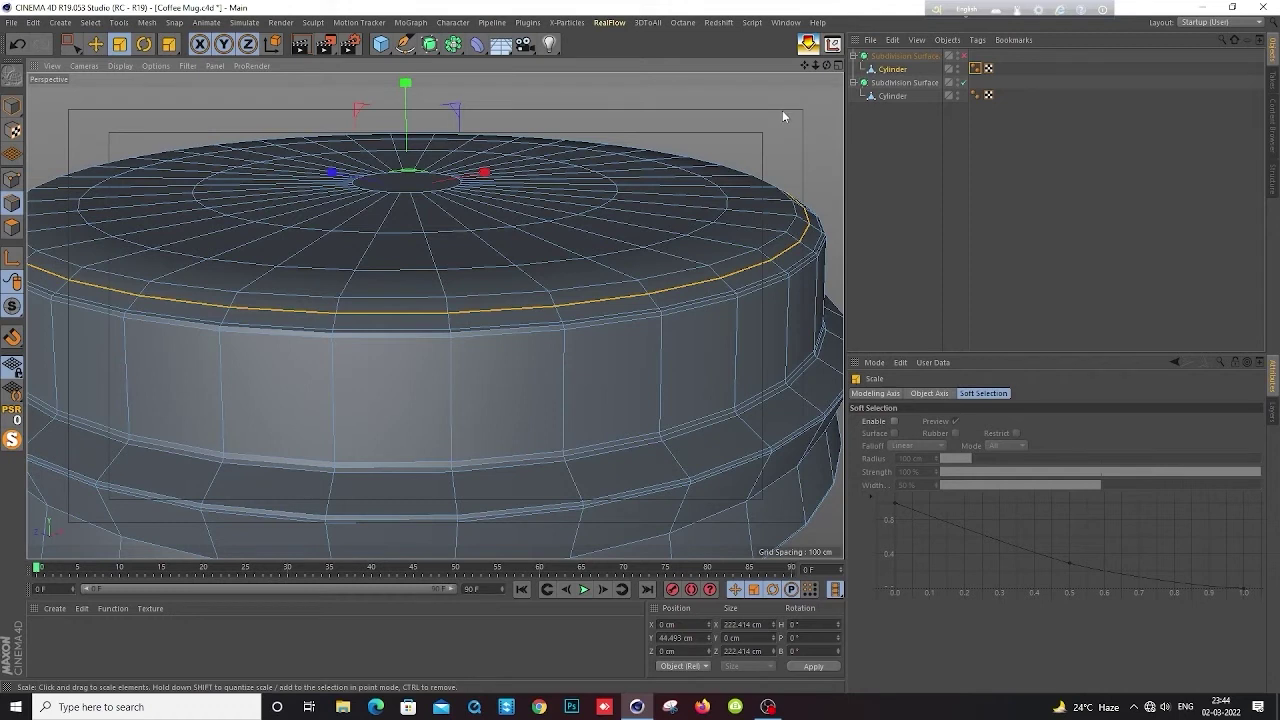
left_click_drag(782, 110, 859, 101)
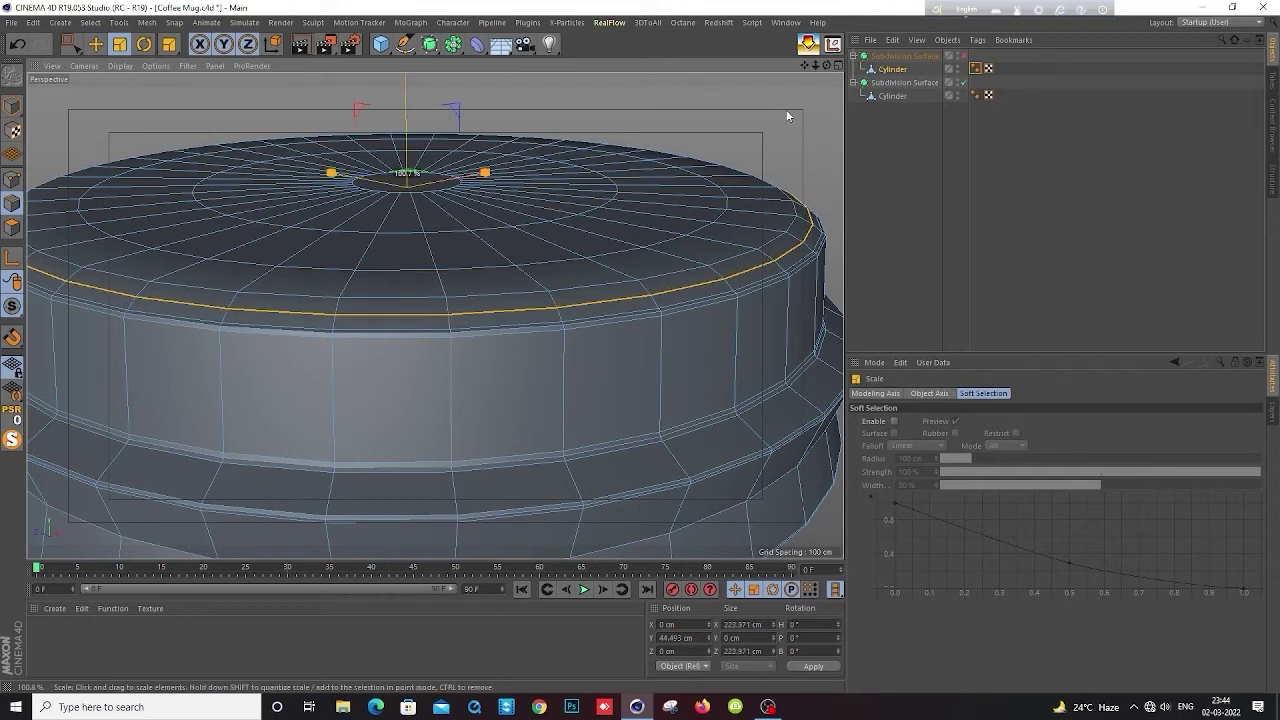
left_click(963, 56)
left_click(934, 210)
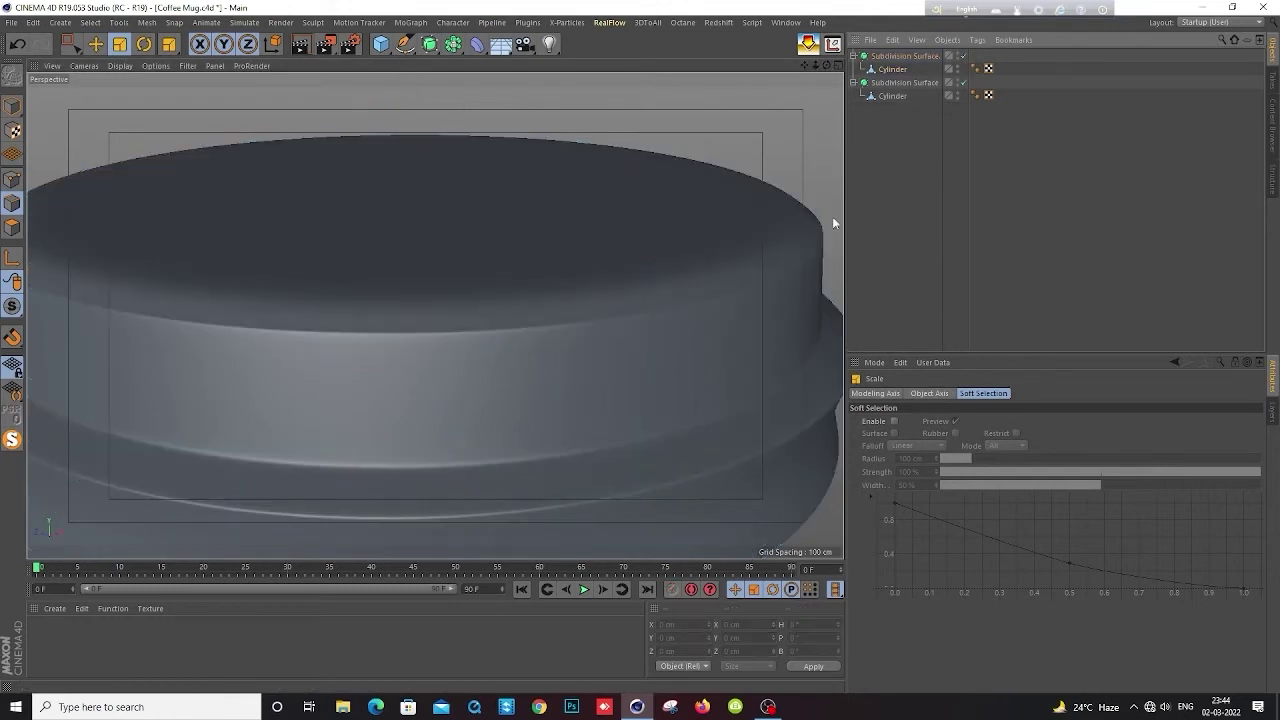
scroll(554, 214, "down", 5)
scroll(551, 216, "down", 1)
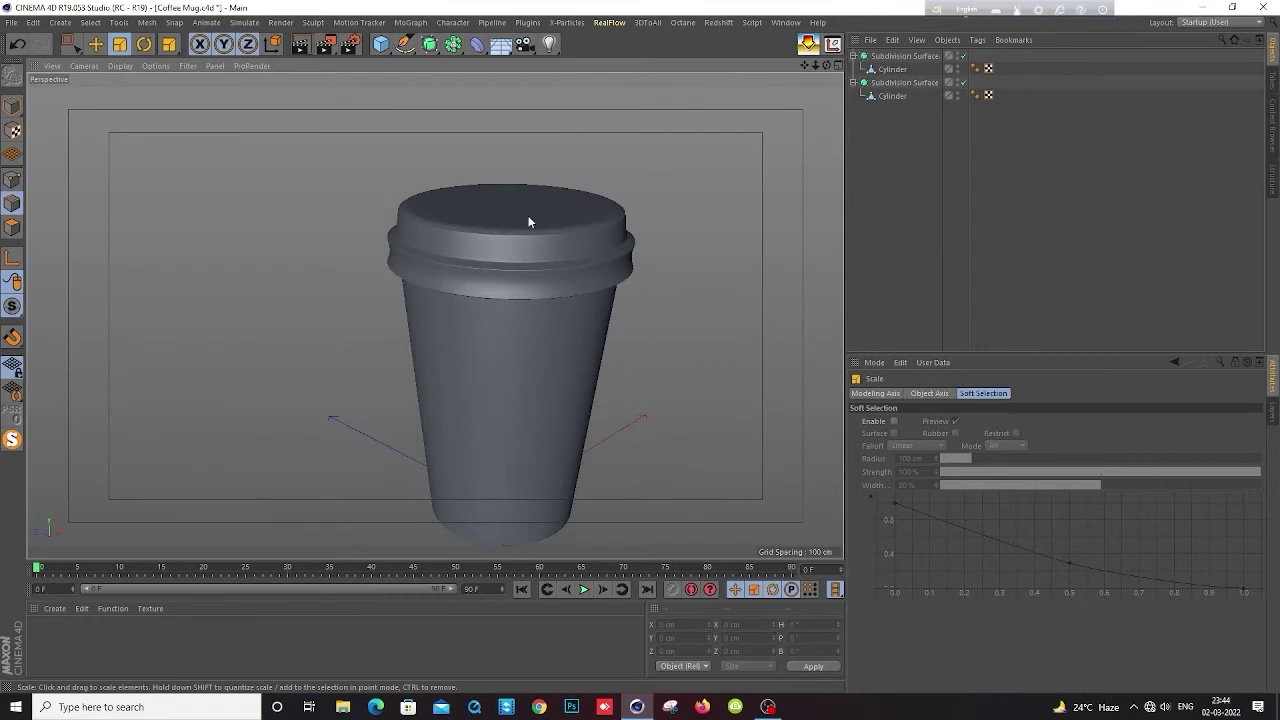
Turn off lid subdivision, show wireframe lines zoomed on the lid, and save the scene
middle_click_drag(585, 226, 565, 197, "alt")
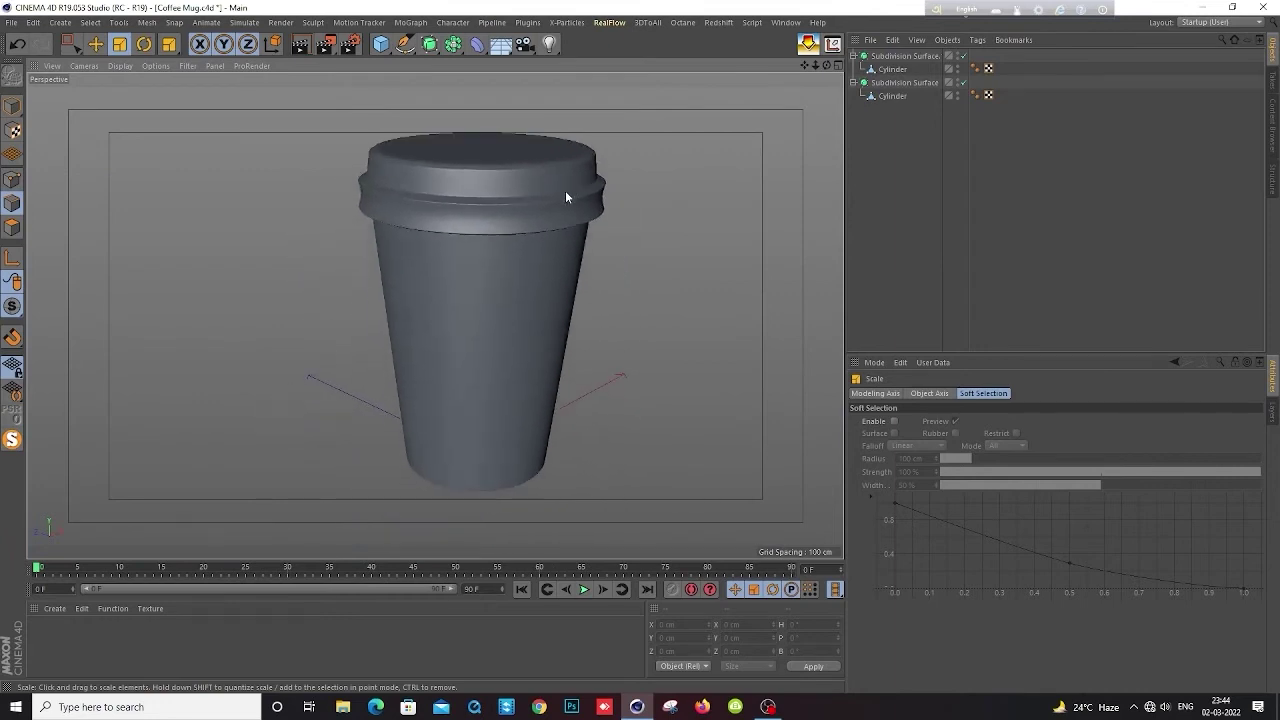
mouse_move(565, 197)
left_mouse_down("alt")
mouse_move(586, 214)
mouse_move(545, 163)
left_mouse_up("alt")
scroll(545, 163, "up", 2)
left_click(964, 56)
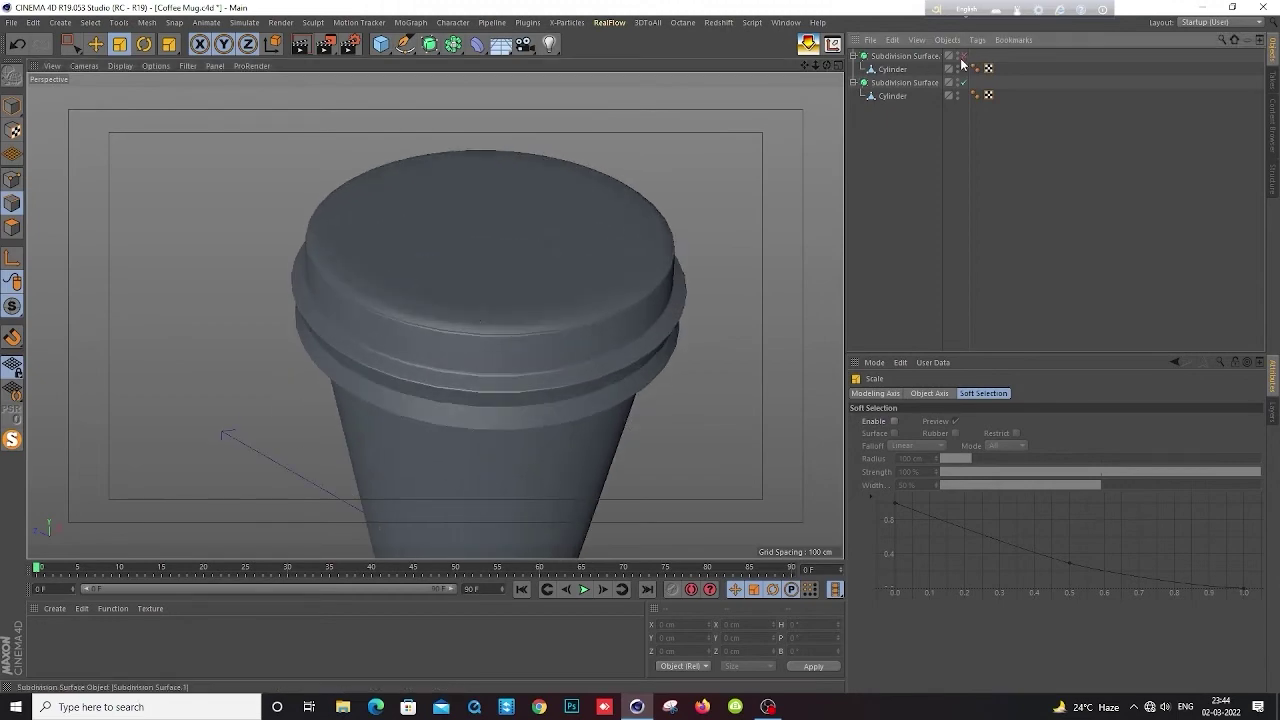
key("n")
key("b")
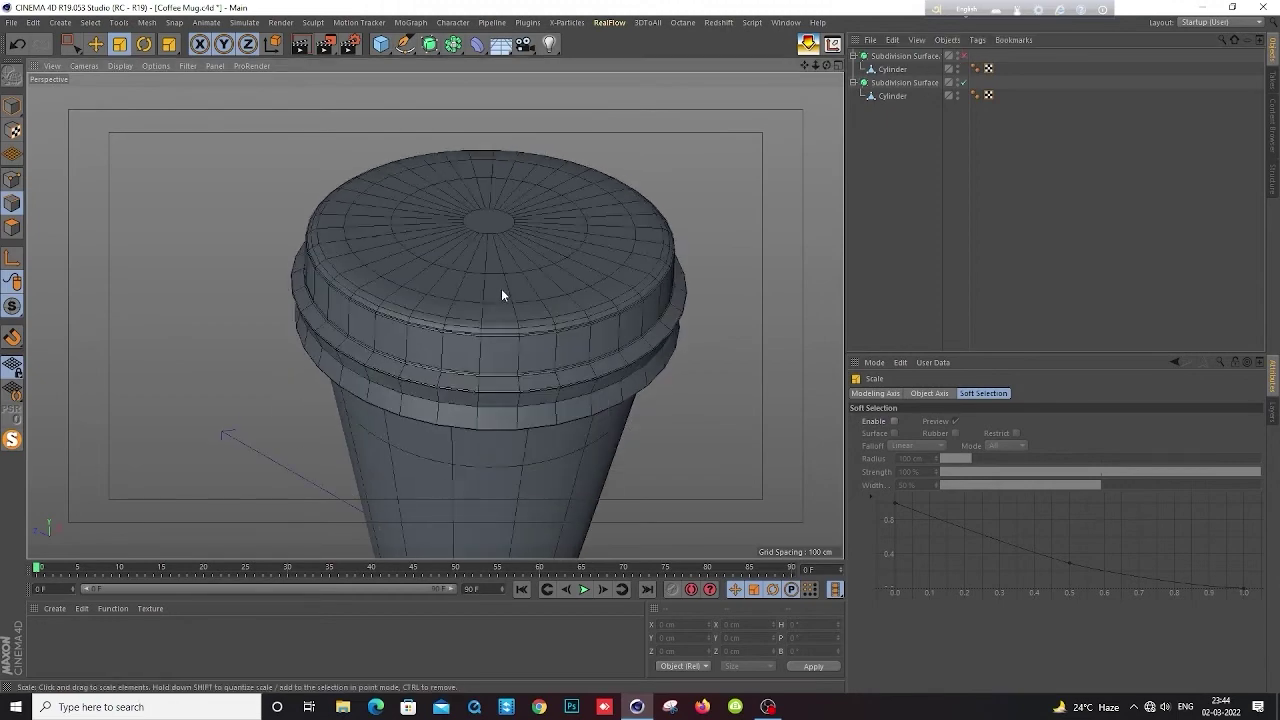
scroll(509, 292, "up", 2)
scroll(512, 294, "up", 1)
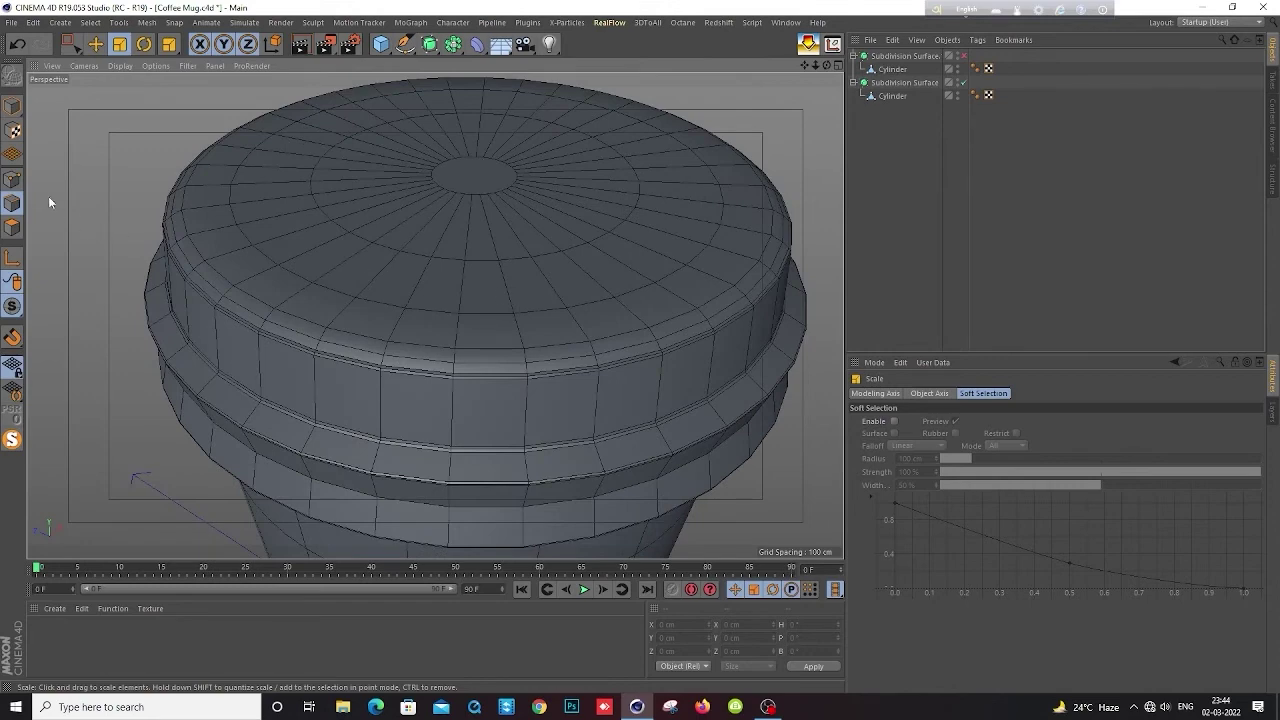
key("ctrl+s")
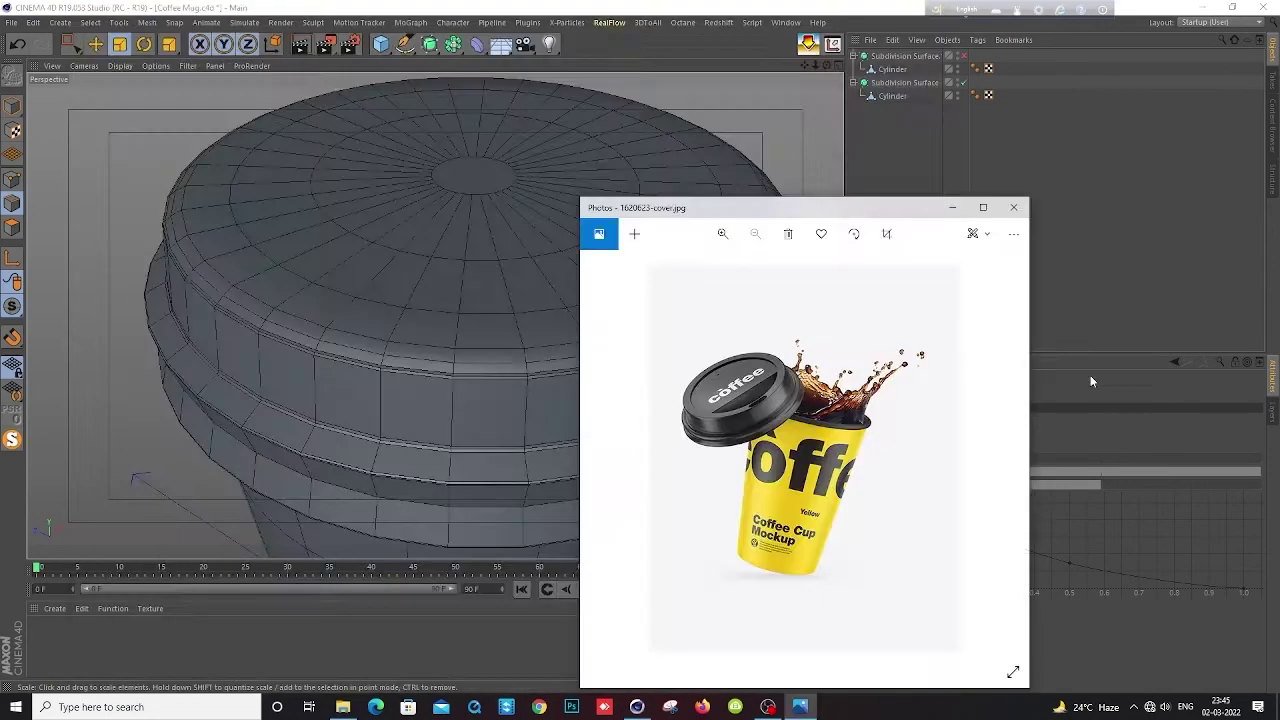
Open reference photo 1620623-cover.jpg, zoom to 194%, and pan onto the cup's lid
left_click_drag(1092, 375, 1156, 376)
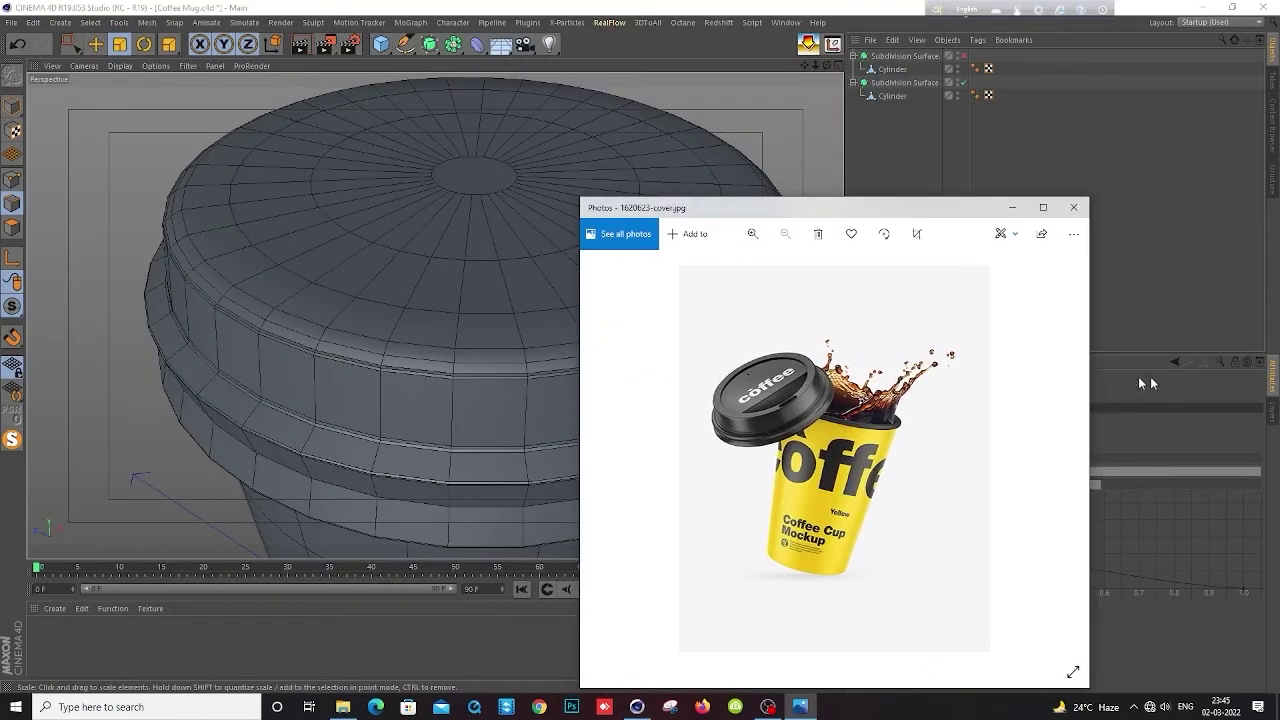
left_click(786, 233)
left_click(786, 233)
left_click(786, 233)
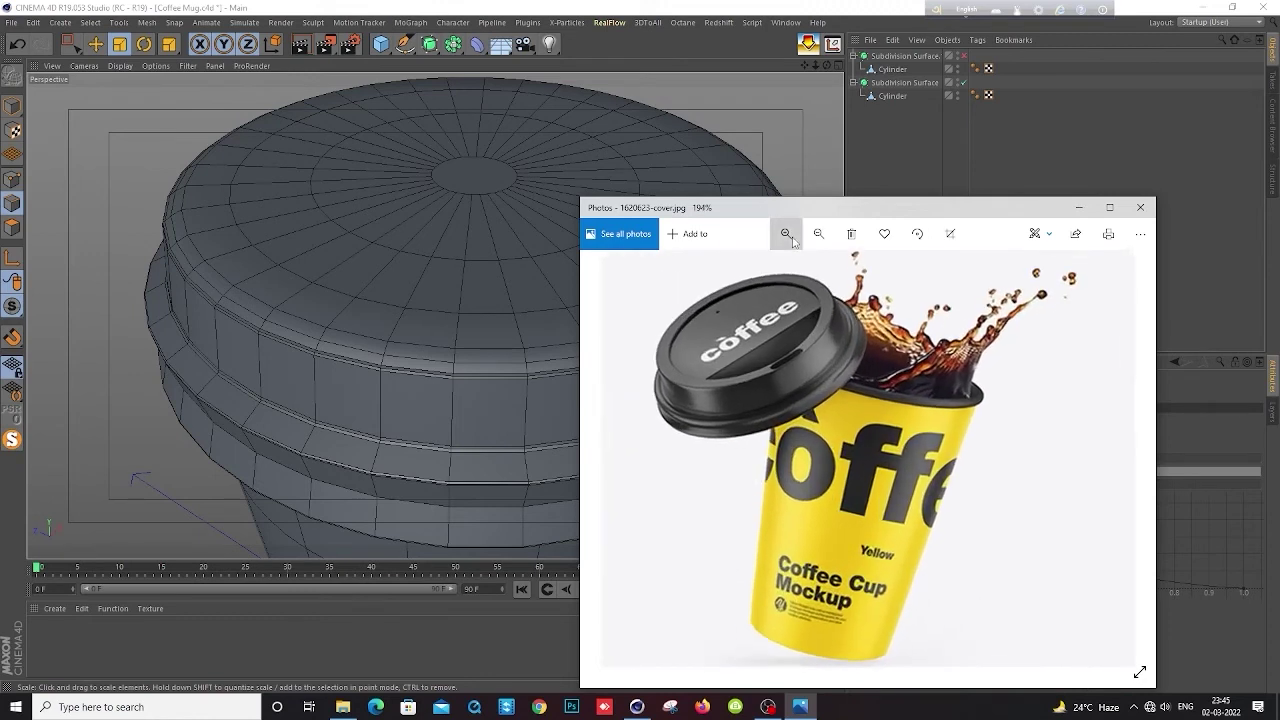
left_click_drag(820, 365, 855, 402)
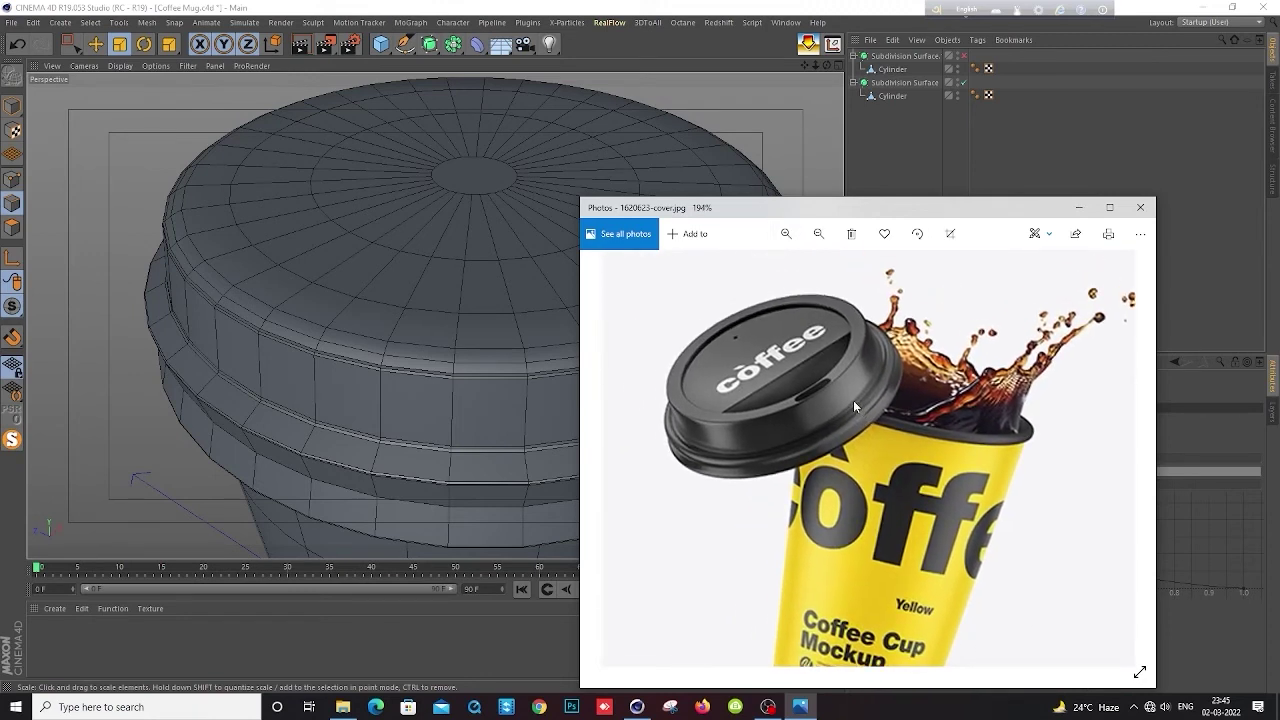
In Polygon mode, clear the lid's selection and loop-select (U~L) the concentric rings across its top
left_click(308, 210)
left_click(351, 231)
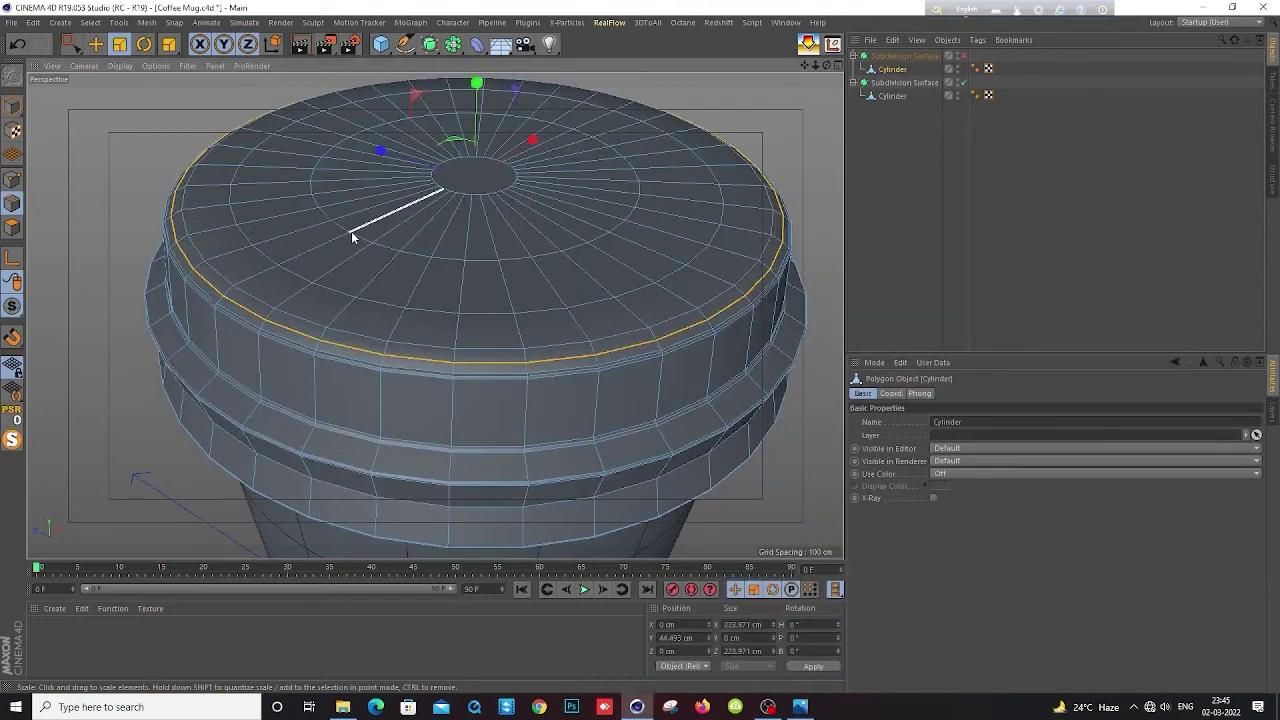
left_click(12, 228)
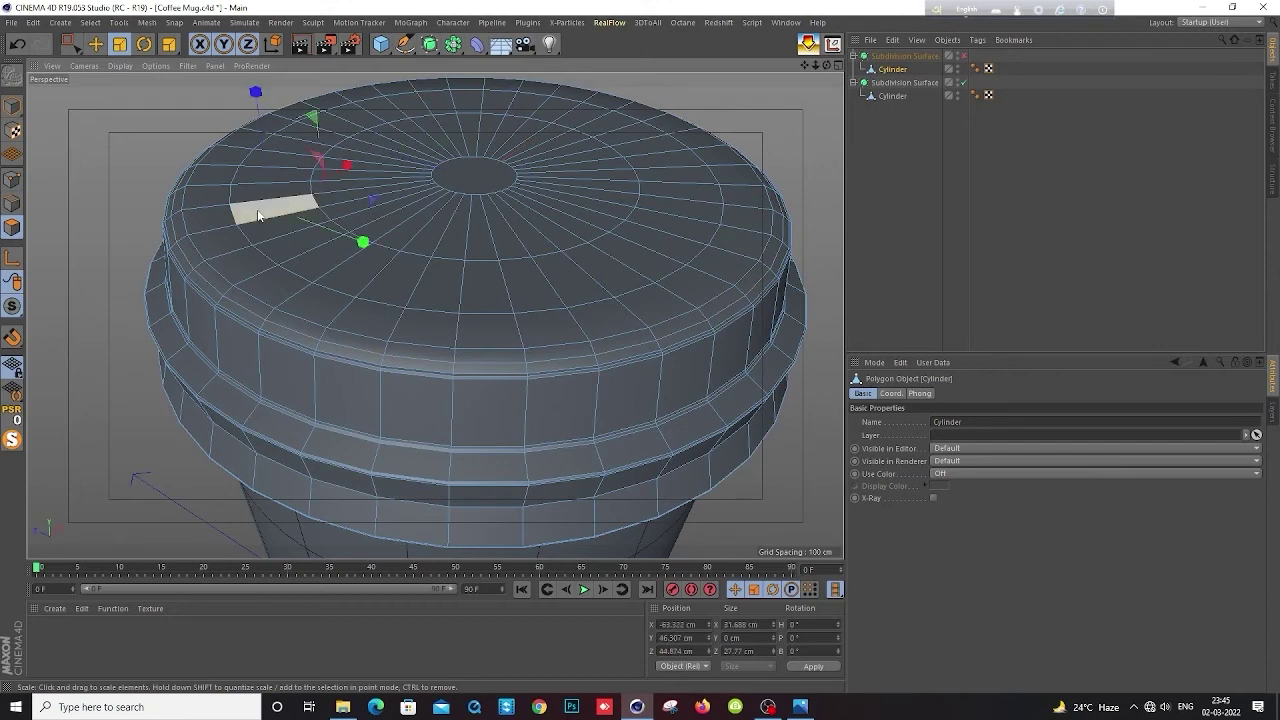
key("ctrl+a")
left_click(138, 171)
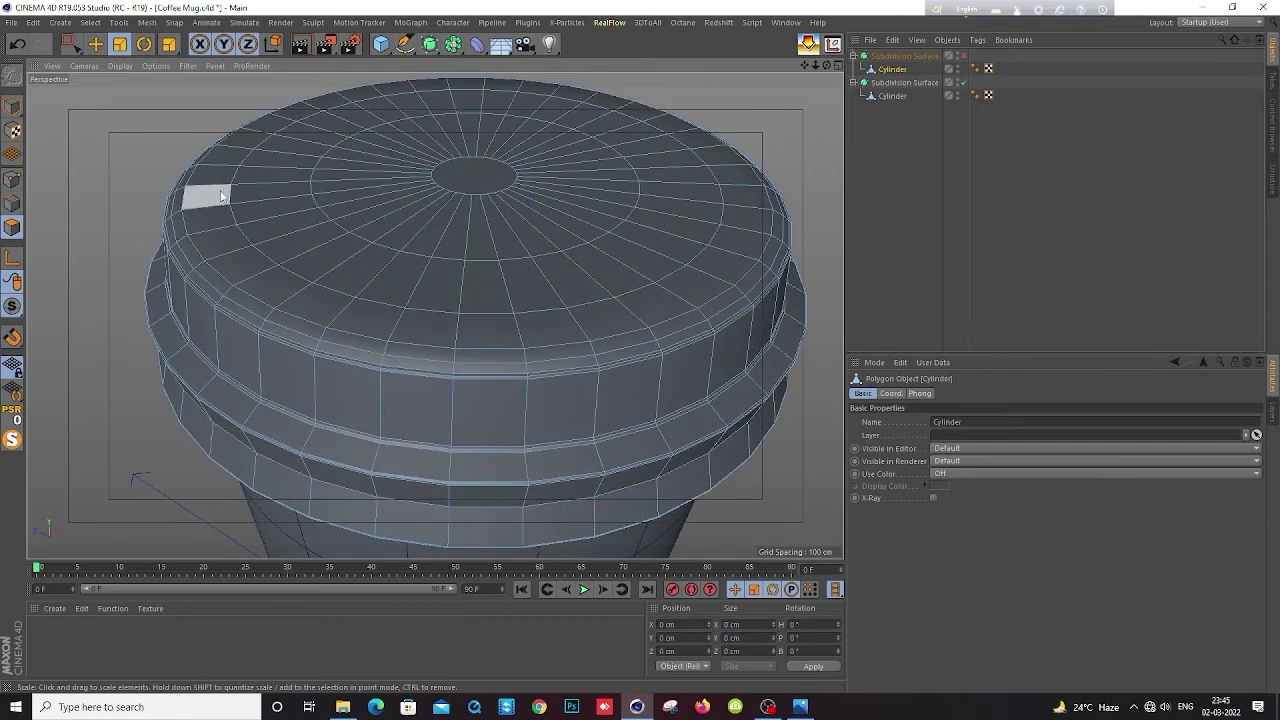
key("u")
key("l")
left_click_drag(255, 198, 440, 182)
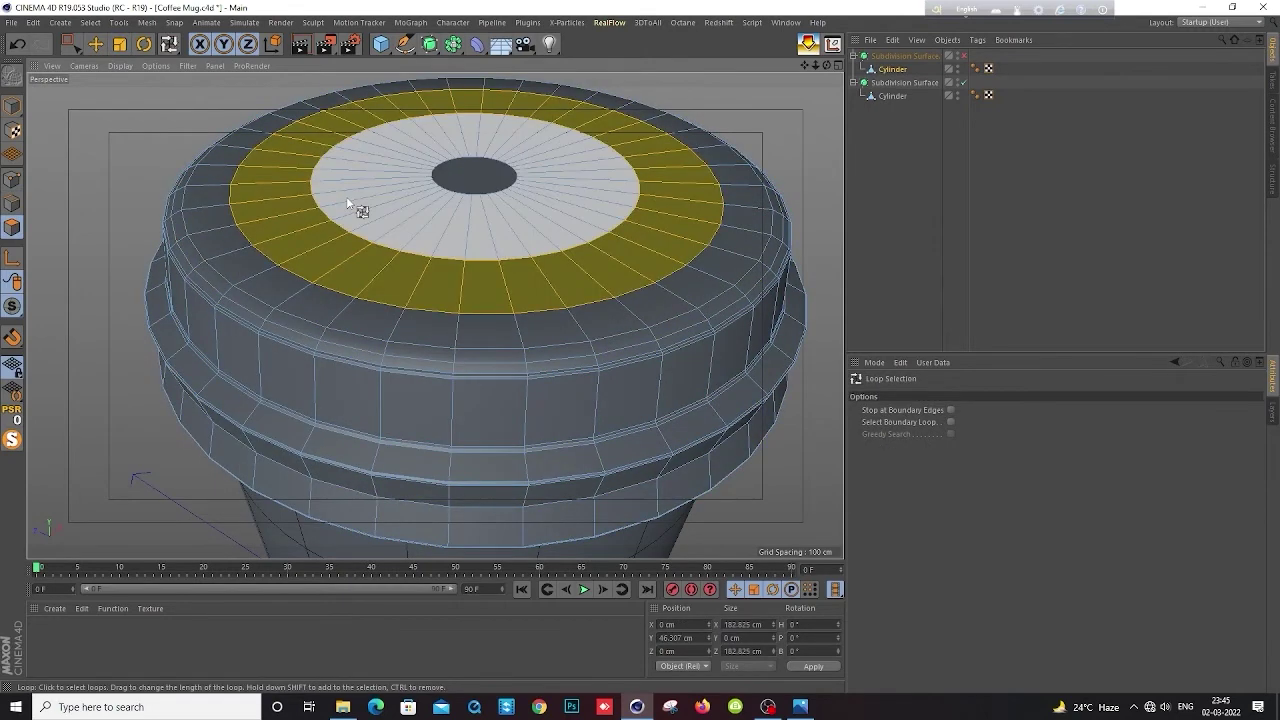
Add the centre polygons to the lid-top selection and undo the accidental changes
key("e")
left_click(470, 178, "shift")
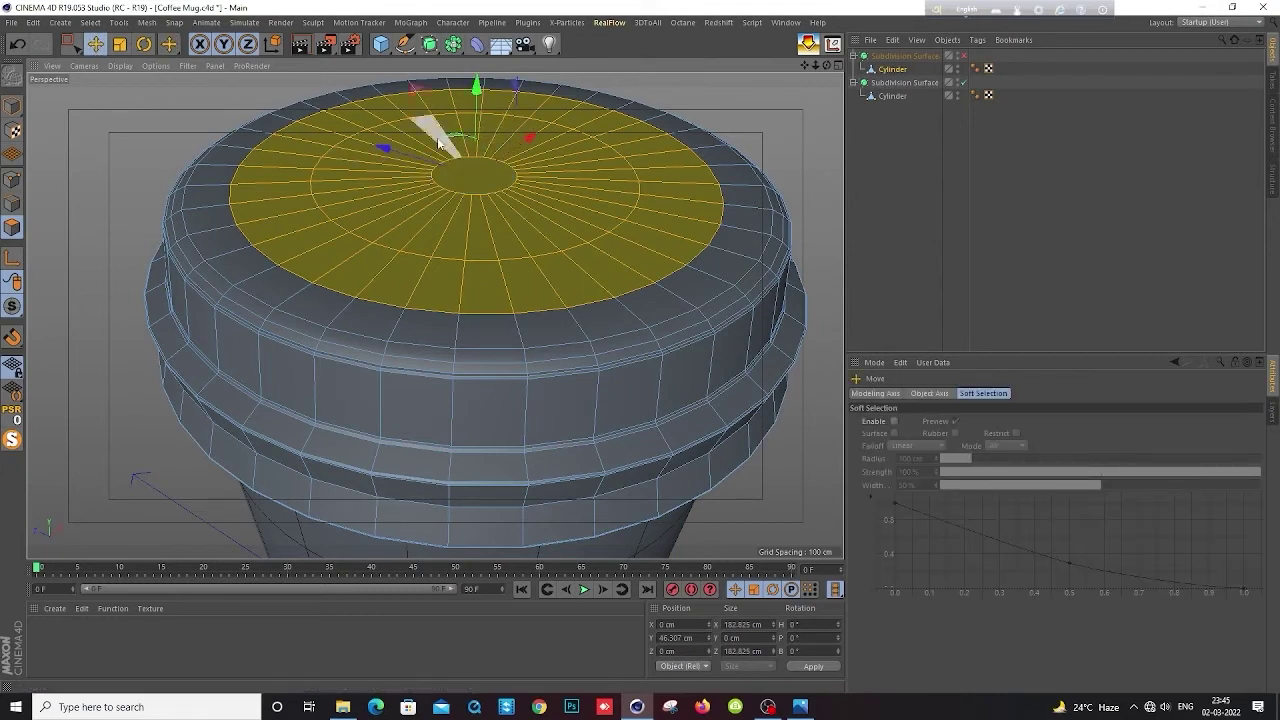
key("f")
key("ctrl+z")
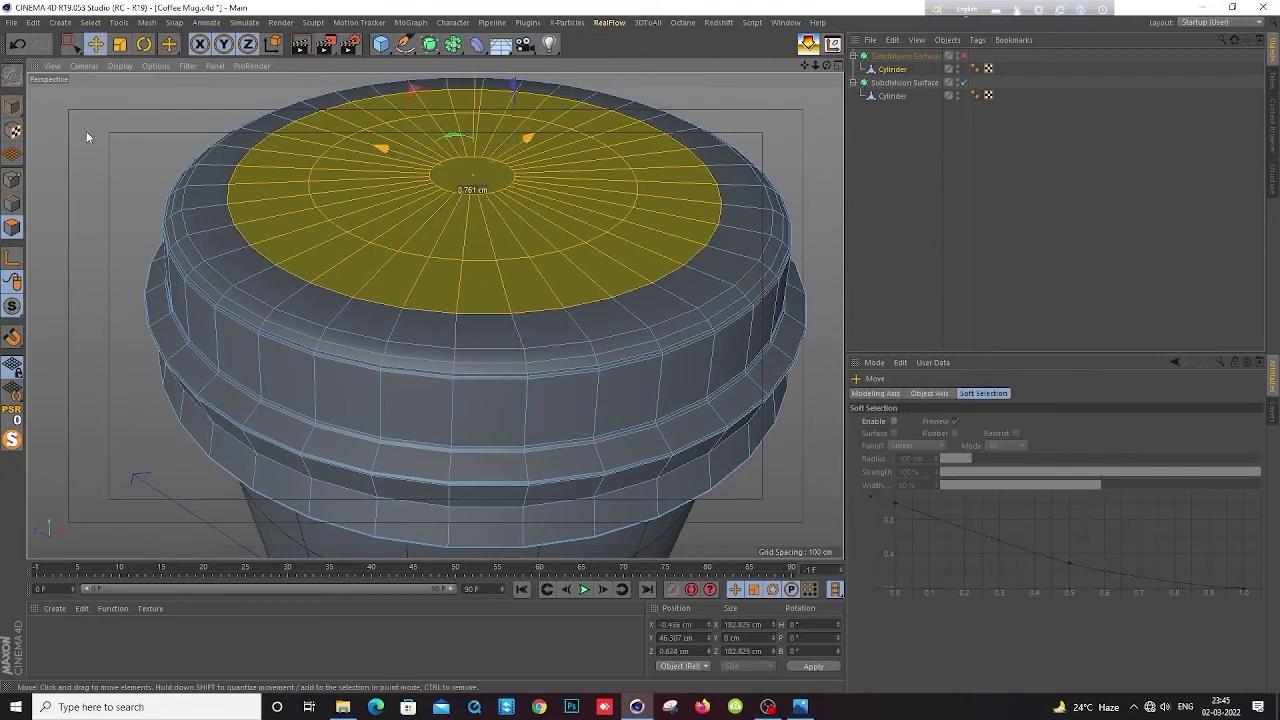
key("ctrl+z")
Extrude the lid top with a negative offset to recess it, then return to the reference photo
key("d")
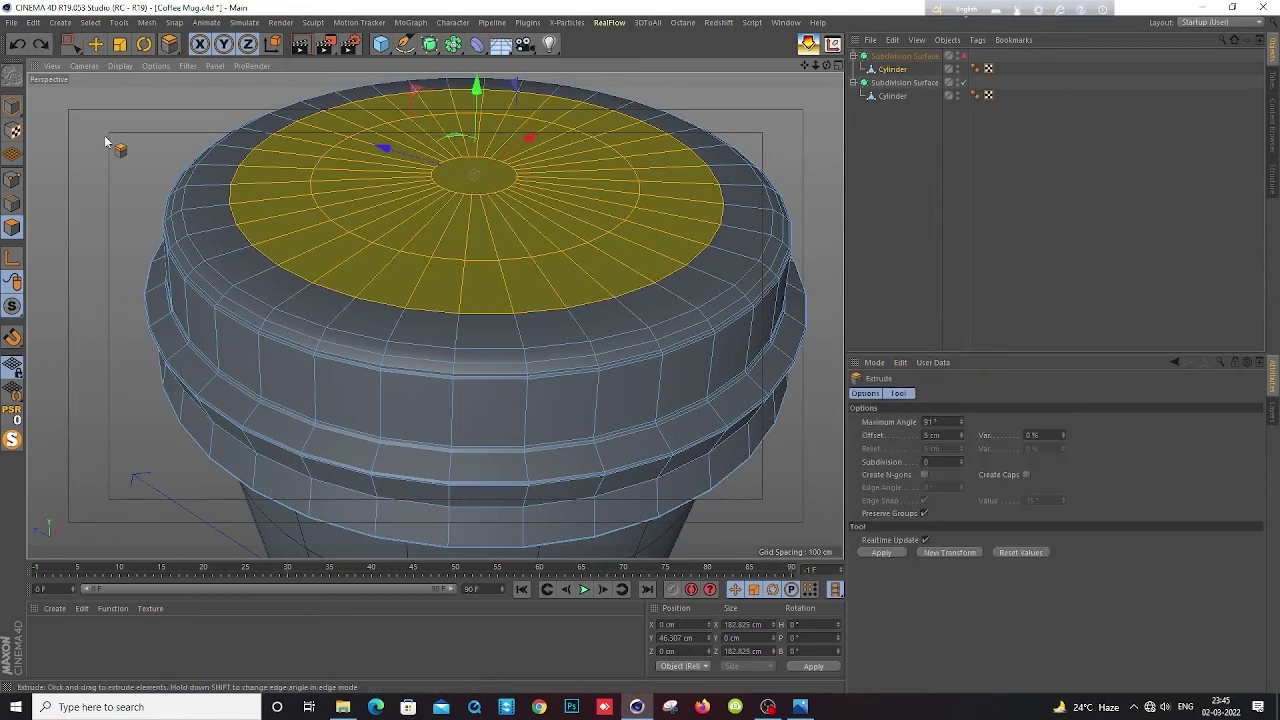
left_click_drag(114, 143, 70, 146)
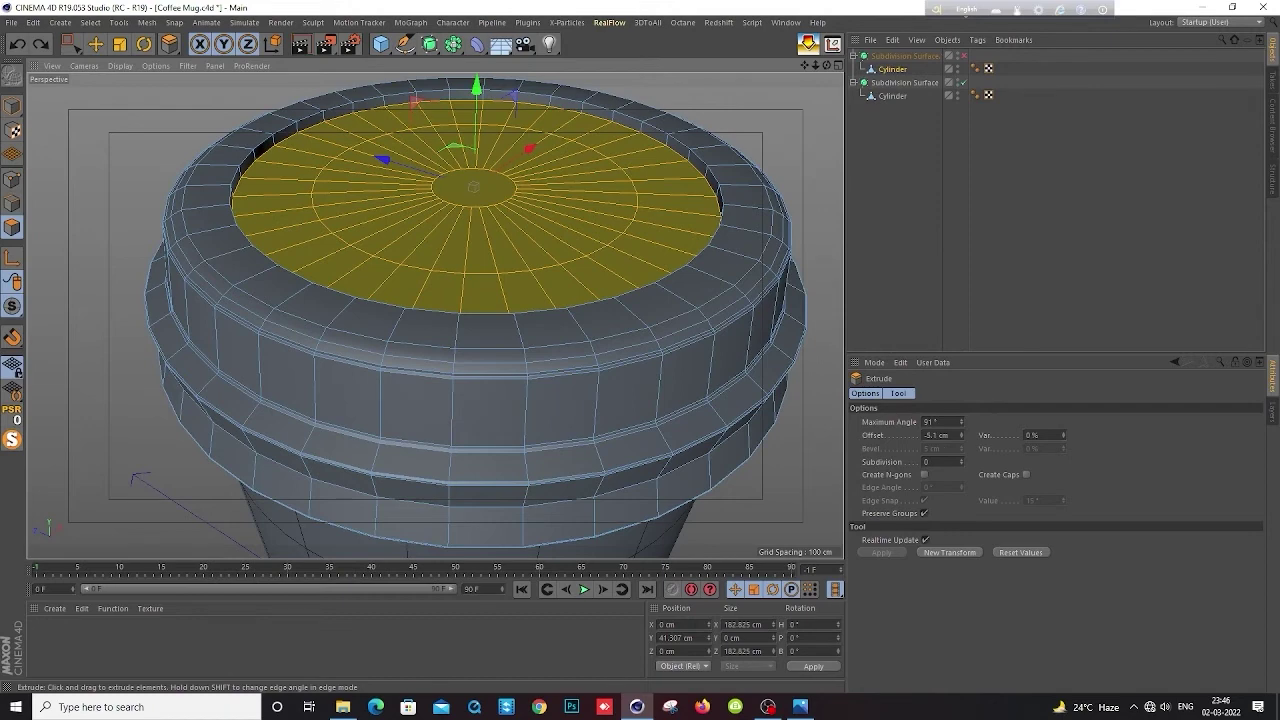
key("alt+Tab")
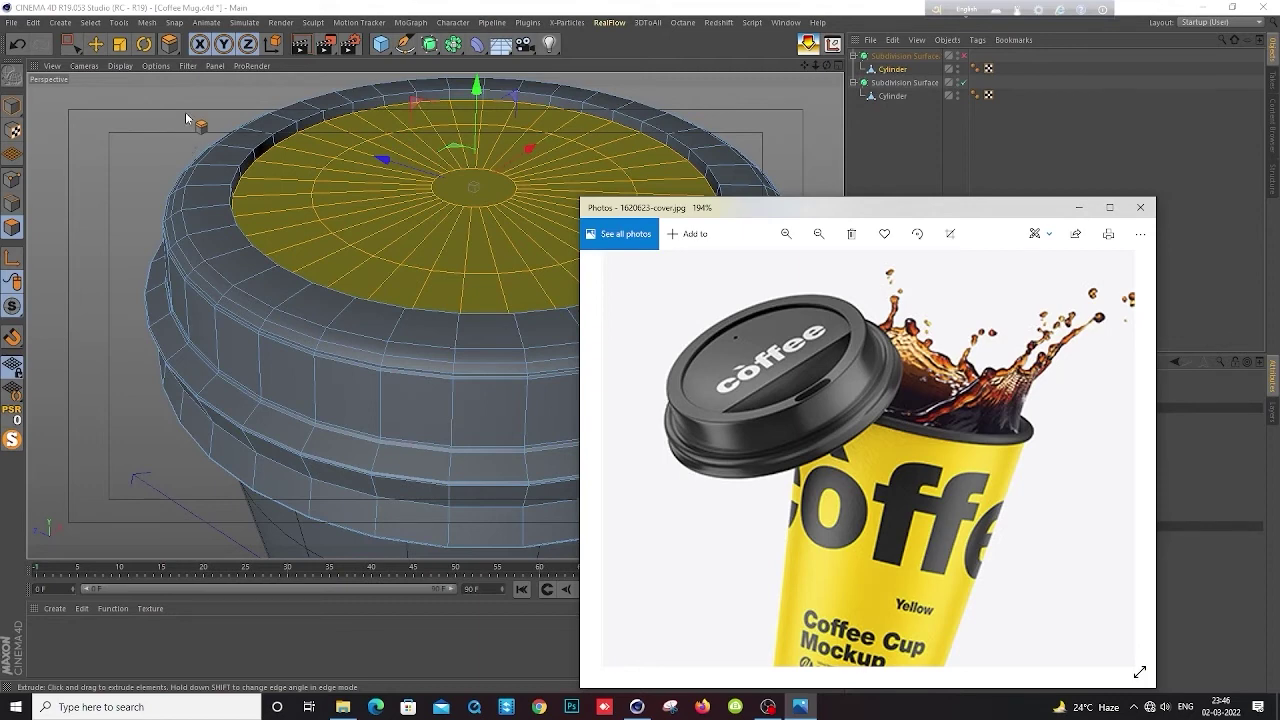
Maximize the Top view, isolate the lid cylinder with MagicSolo, and activate the Move tool
left_click(88, 128)
middle_click(85, 132)
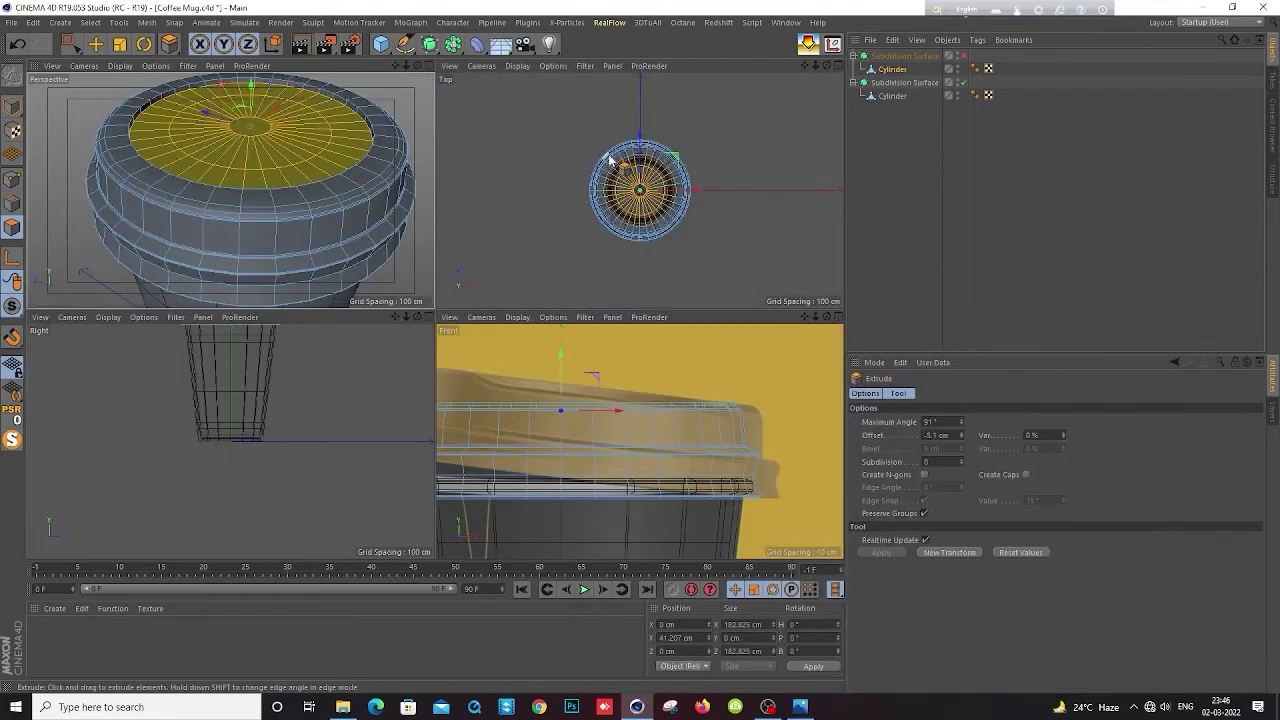
scroll(650, 210, "up", 3)
scroll(652, 216, "up", 2)
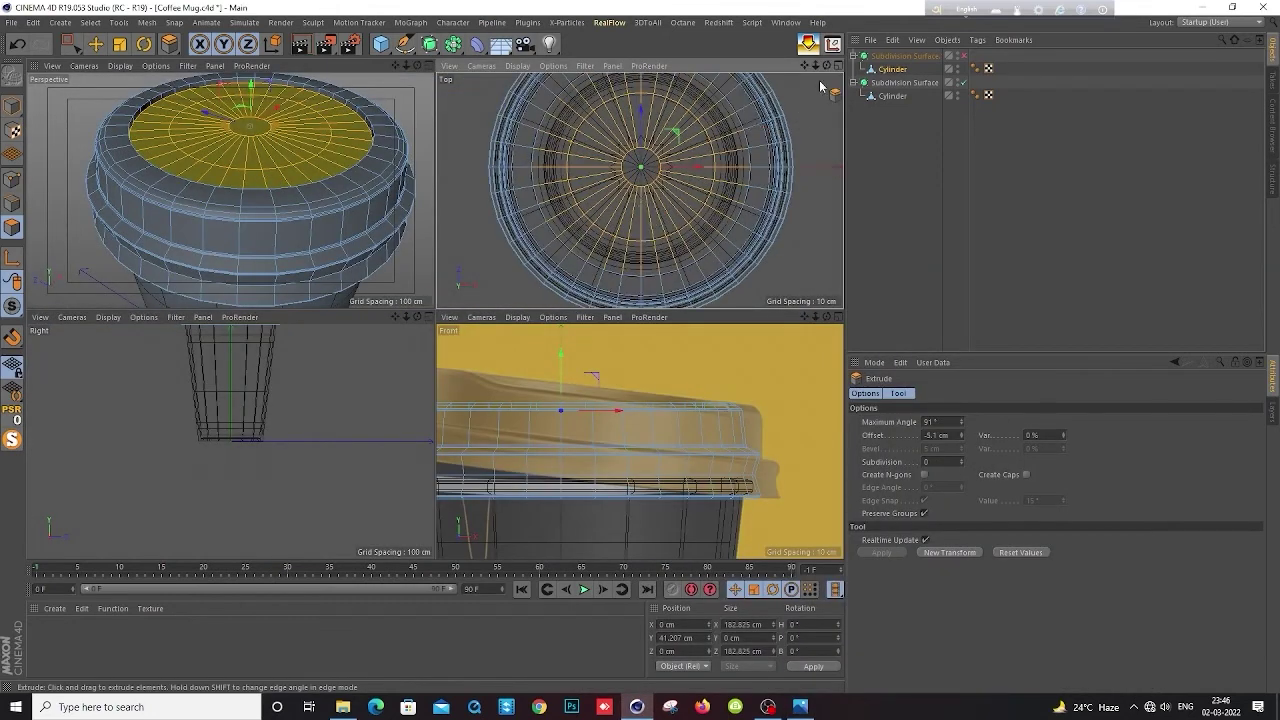
middle_click(810, 135)
scroll(506, 302, "up", 1)
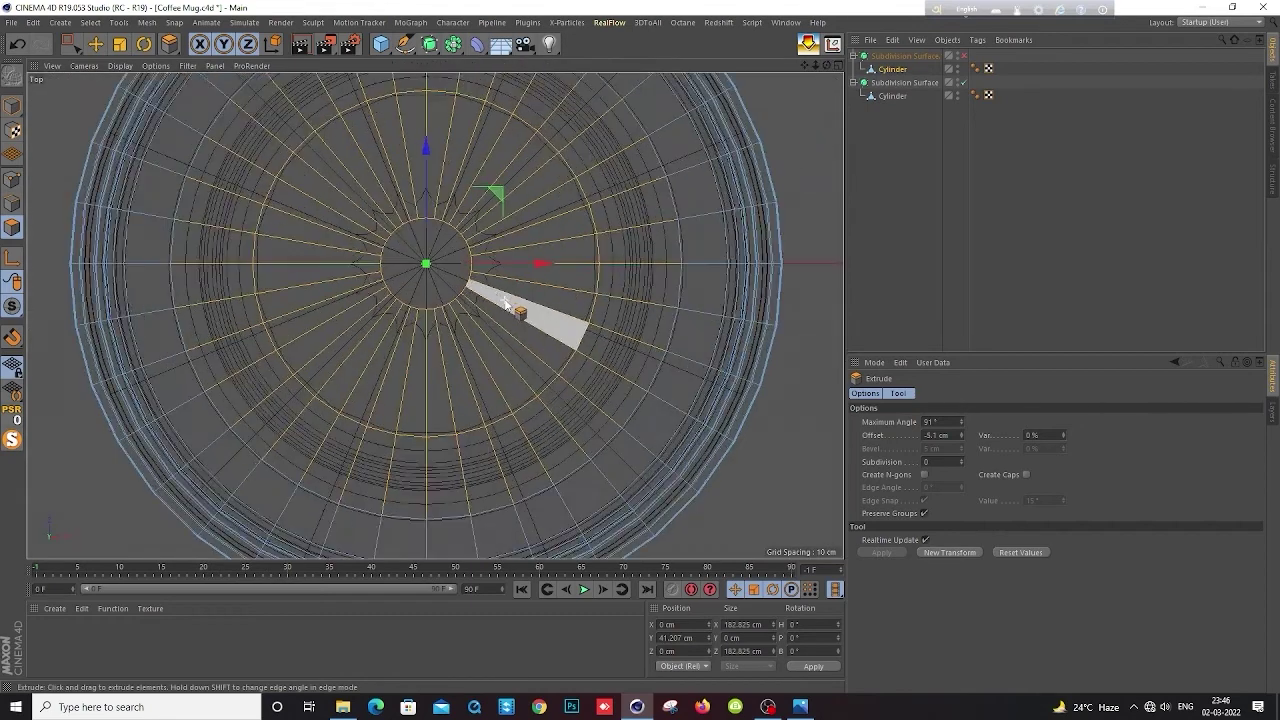
left_click(12, 440)
left_click(95, 43)
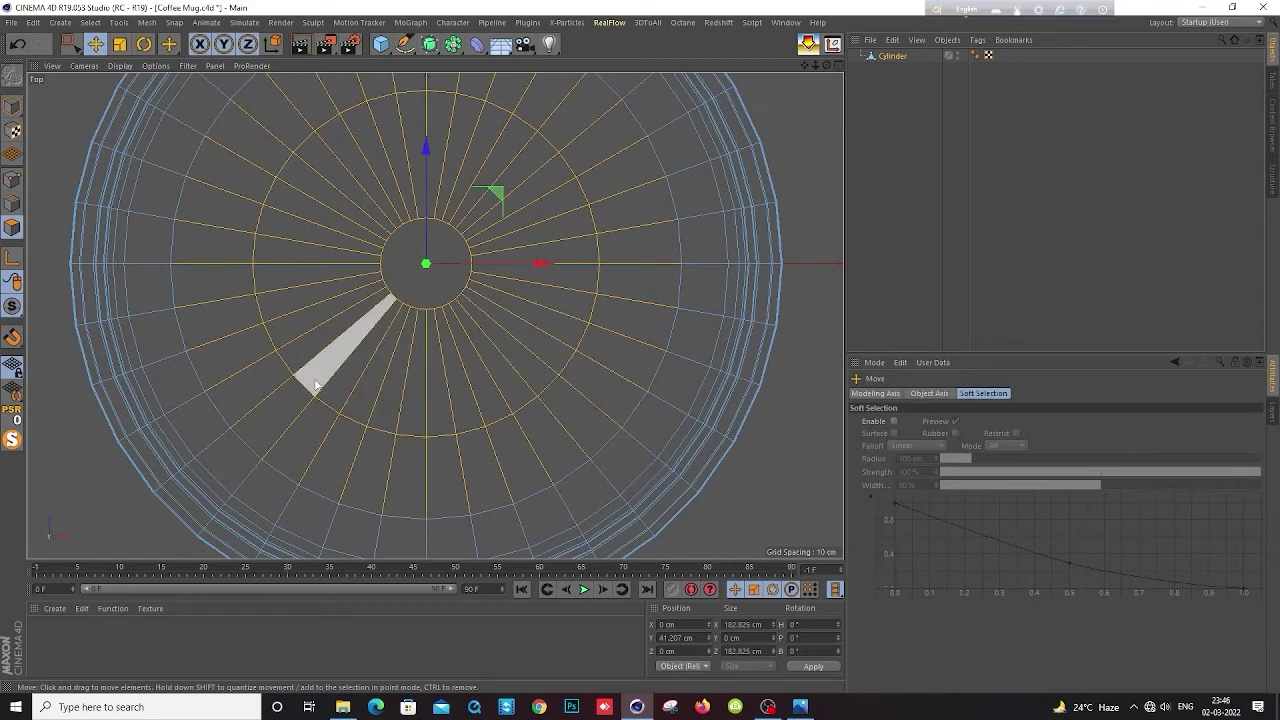
Compare the lid against the coffee-cup reference photo, showing and hiding it twice
left_click(802, 708)
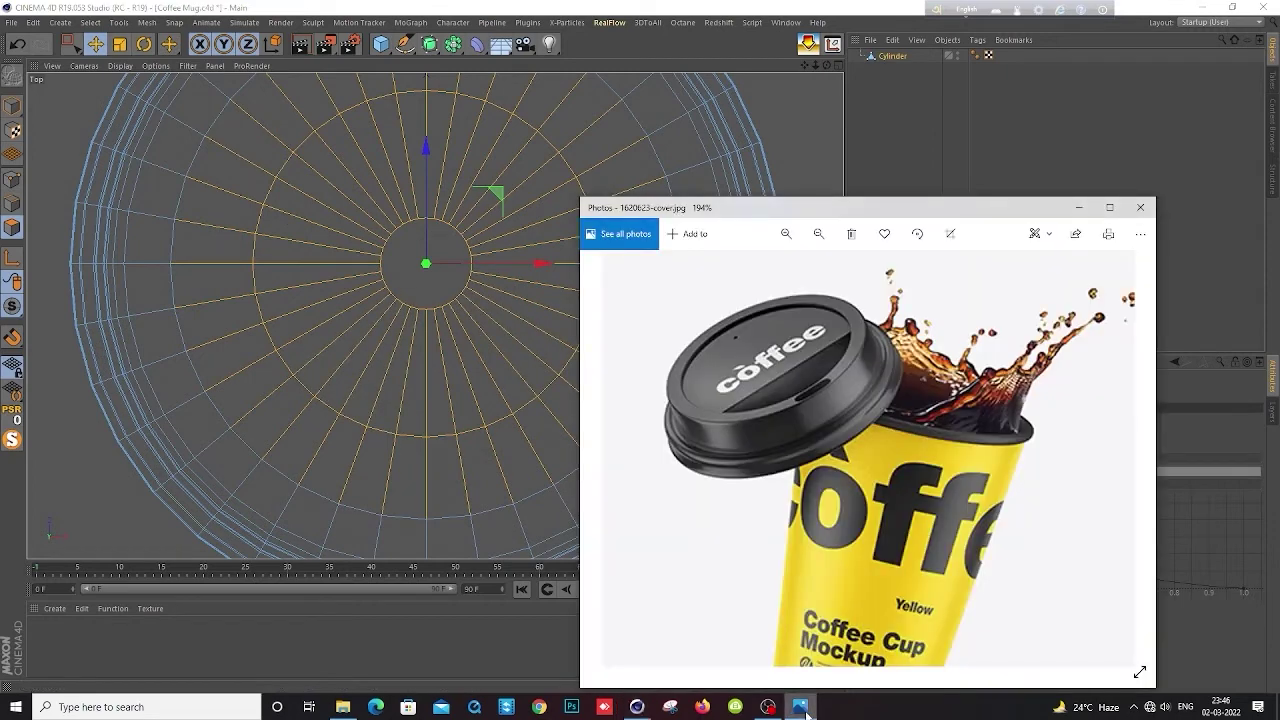
left_click(802, 708)
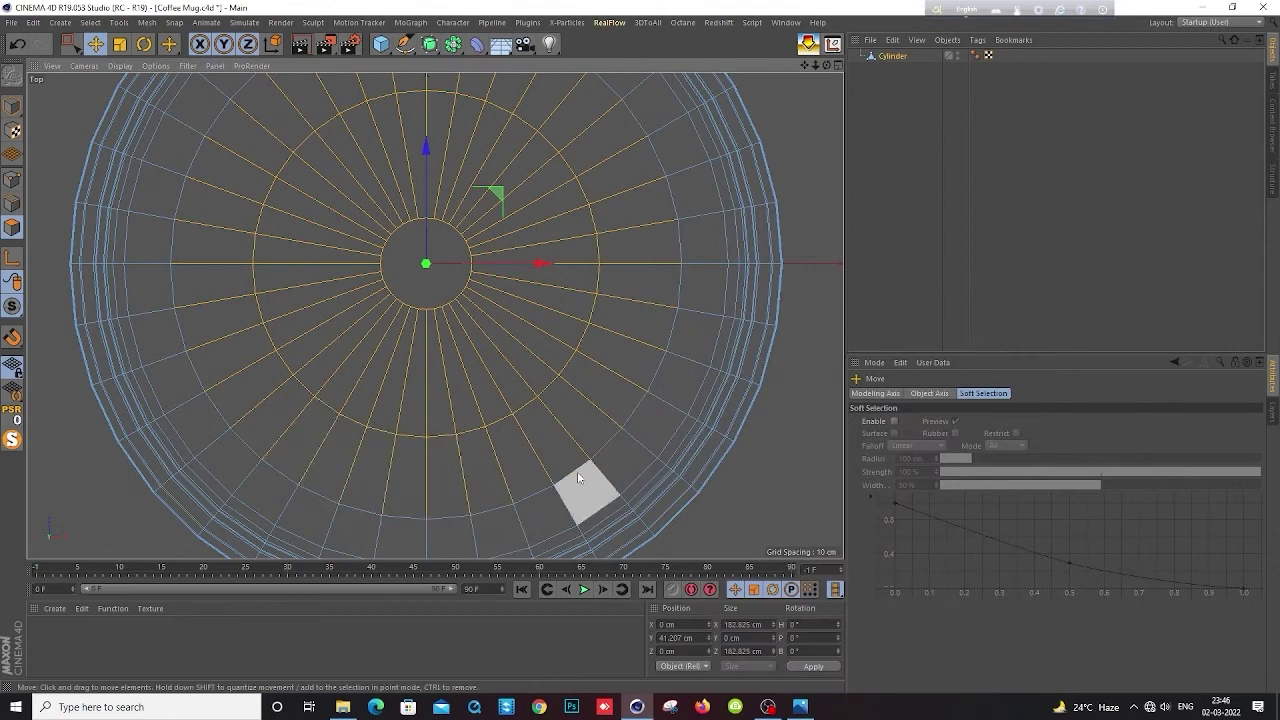
left_click(801, 707)
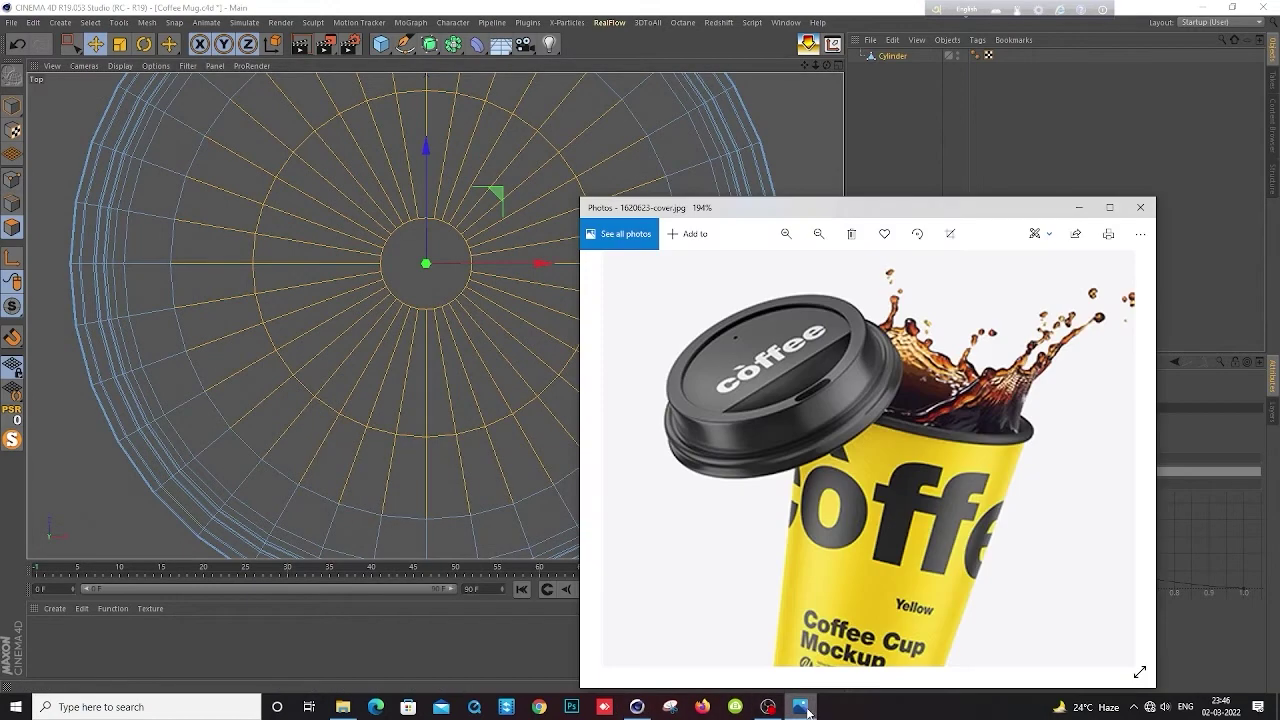
left_click(804, 709)
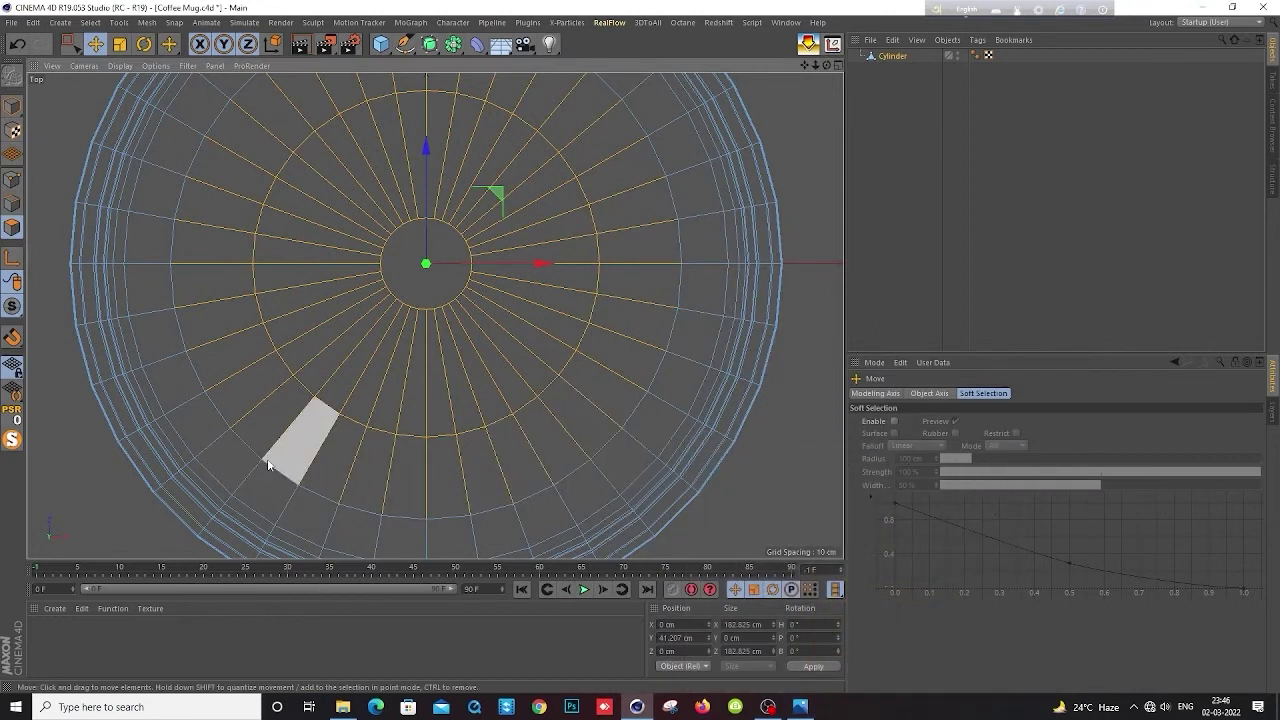
In Point mode, Line Cut (M~K) a straight edge from left to right across the lower lid top
left_click(12, 183)
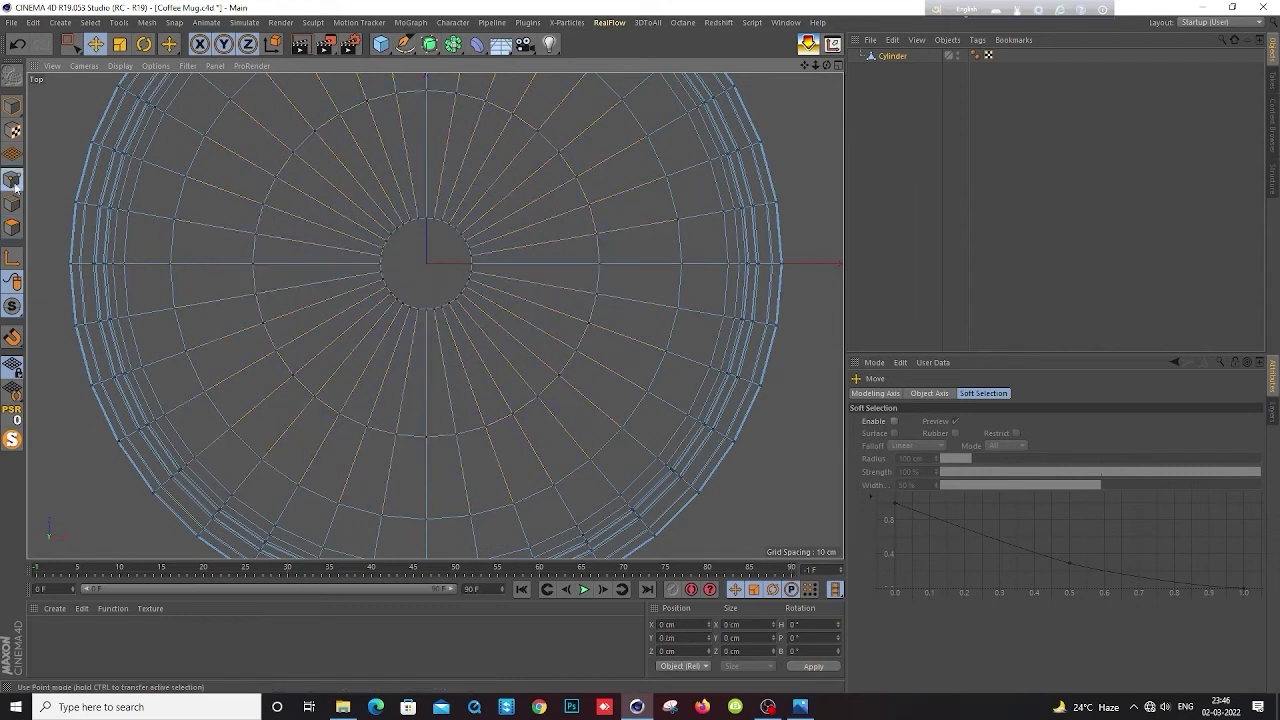
key("m")
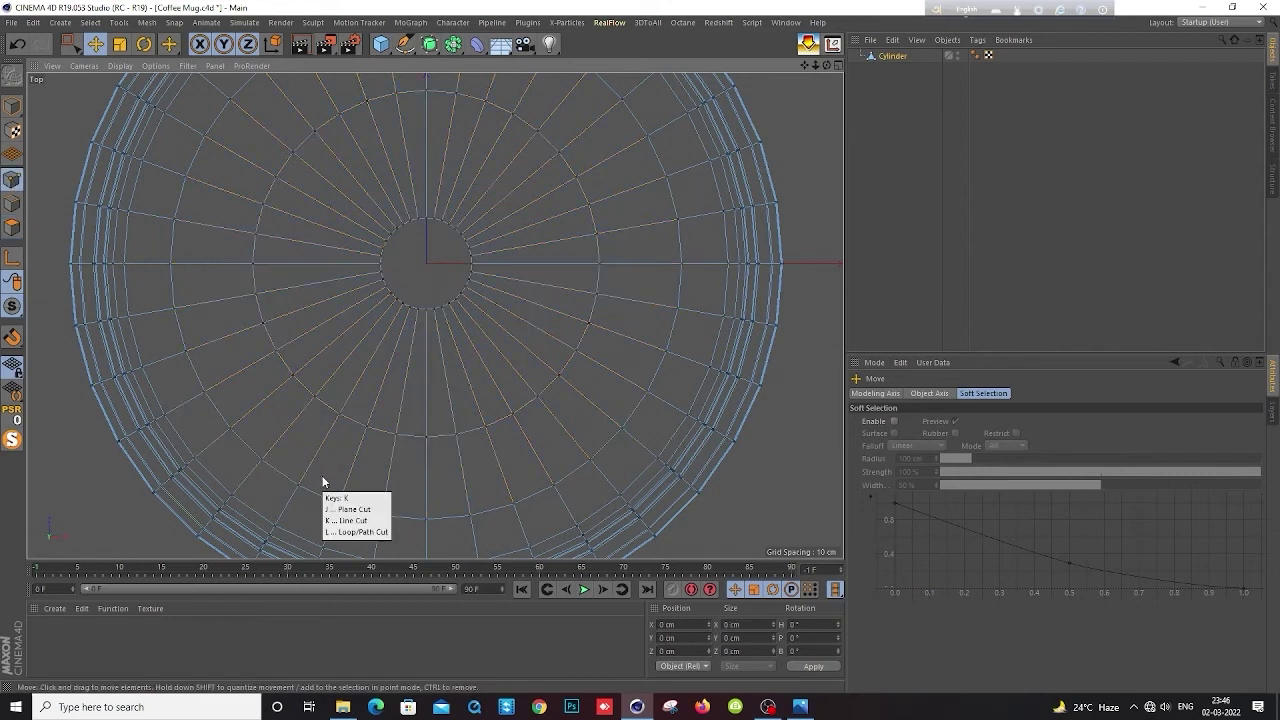
key("k")
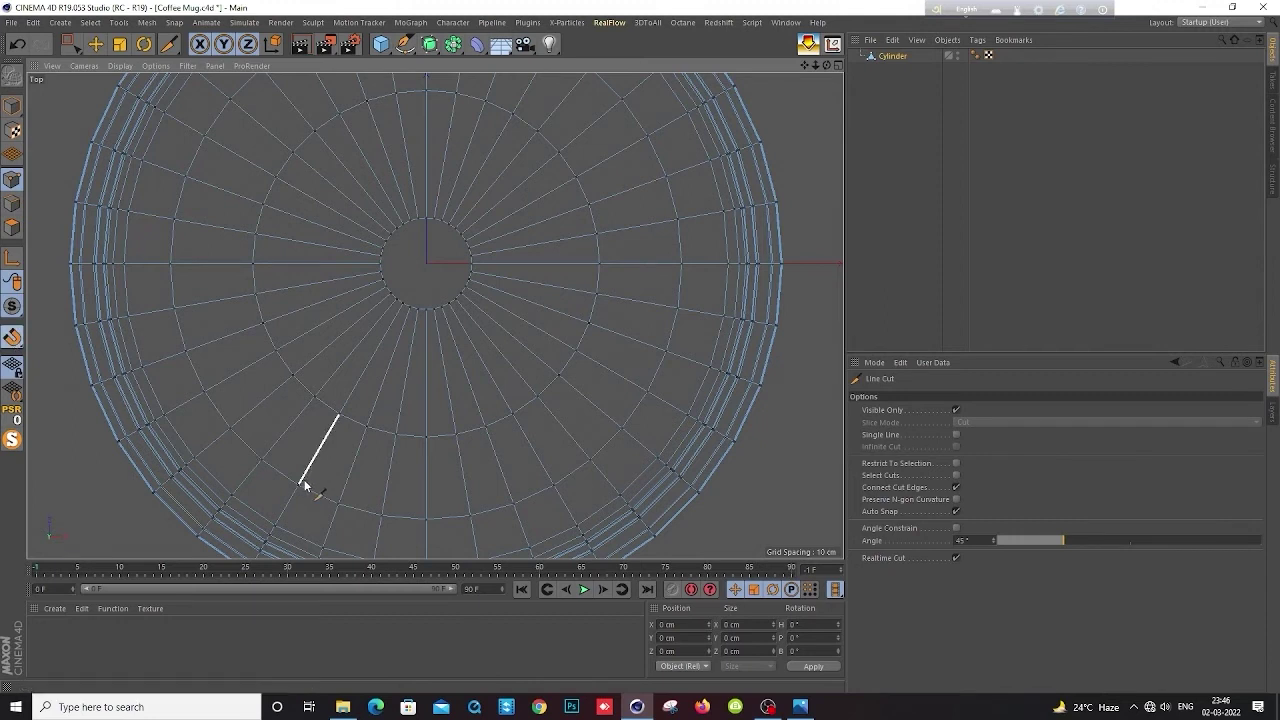
left_click(261, 463)
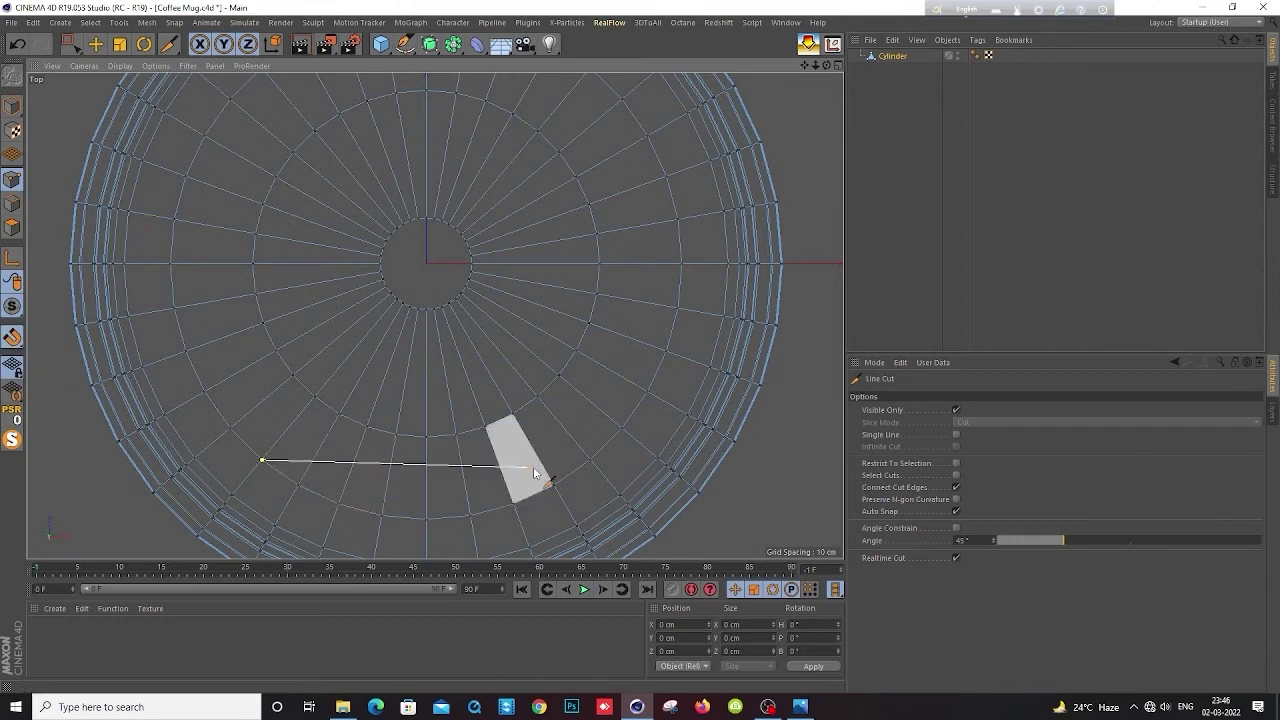
left_click(590, 461)
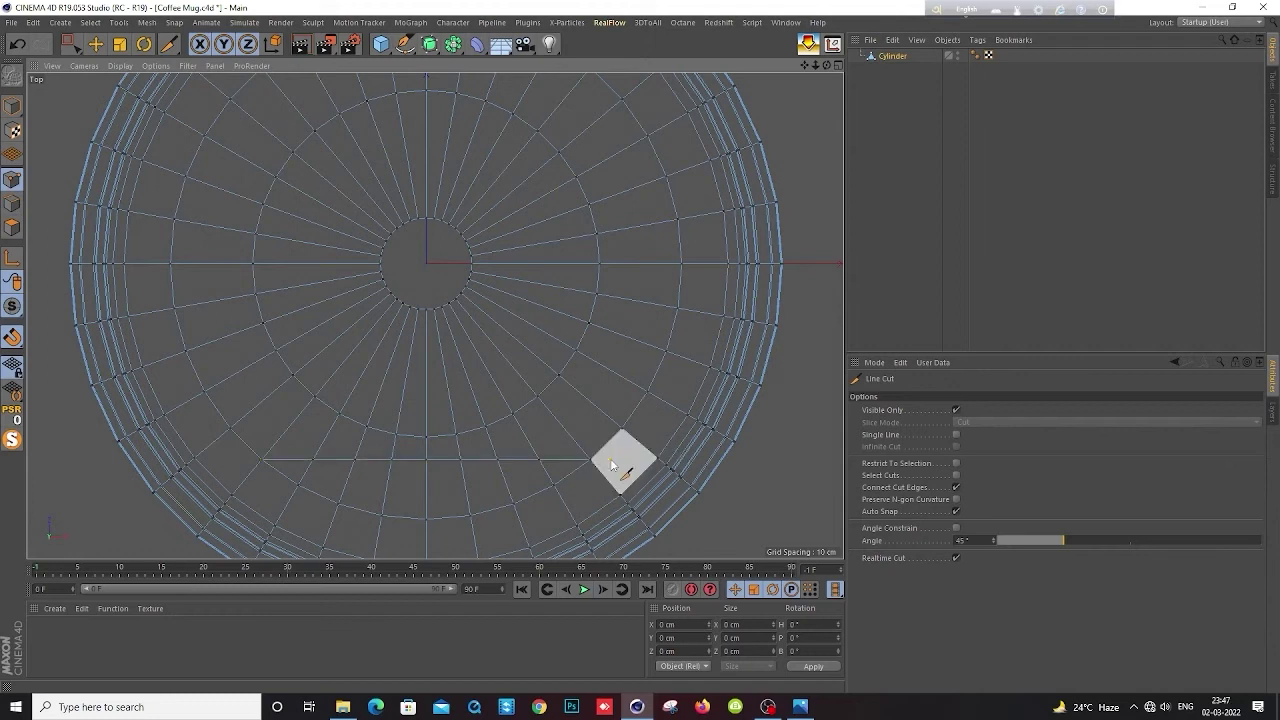
left_click(95, 44)
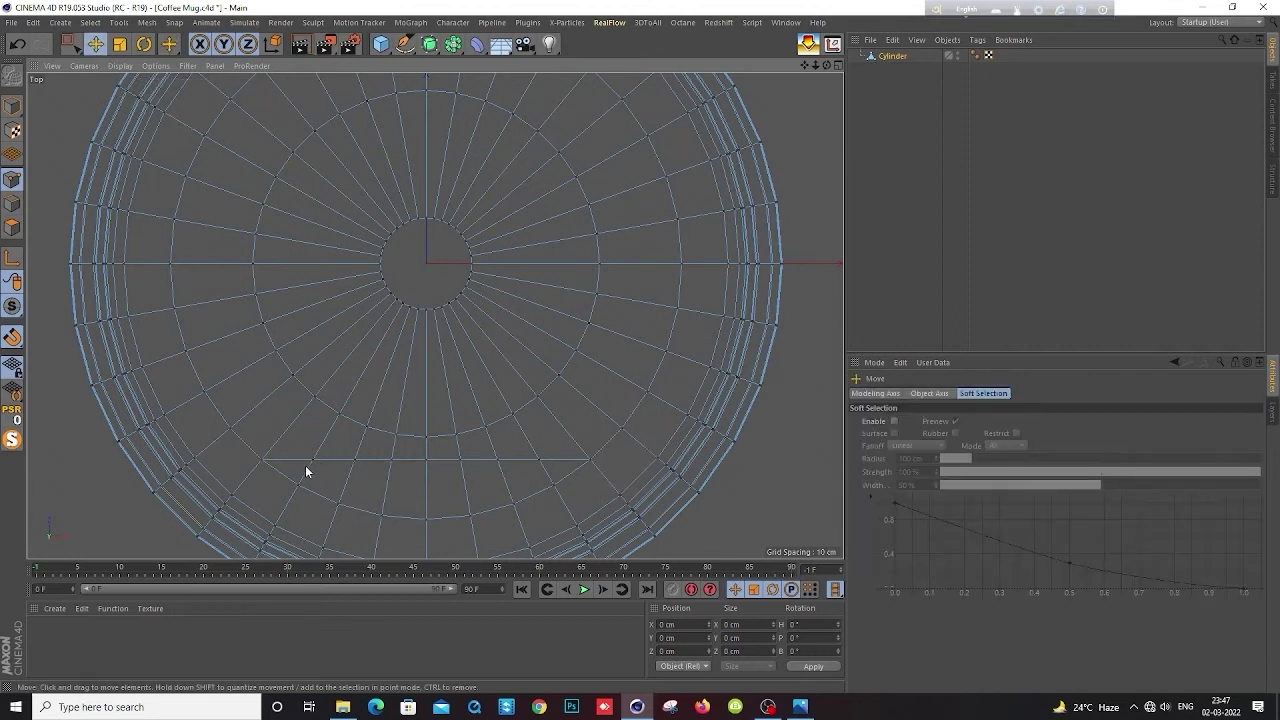
Select the edge ring around the lid top and orbit a maximized perspective view down onto the lid
double_click(118, 288)
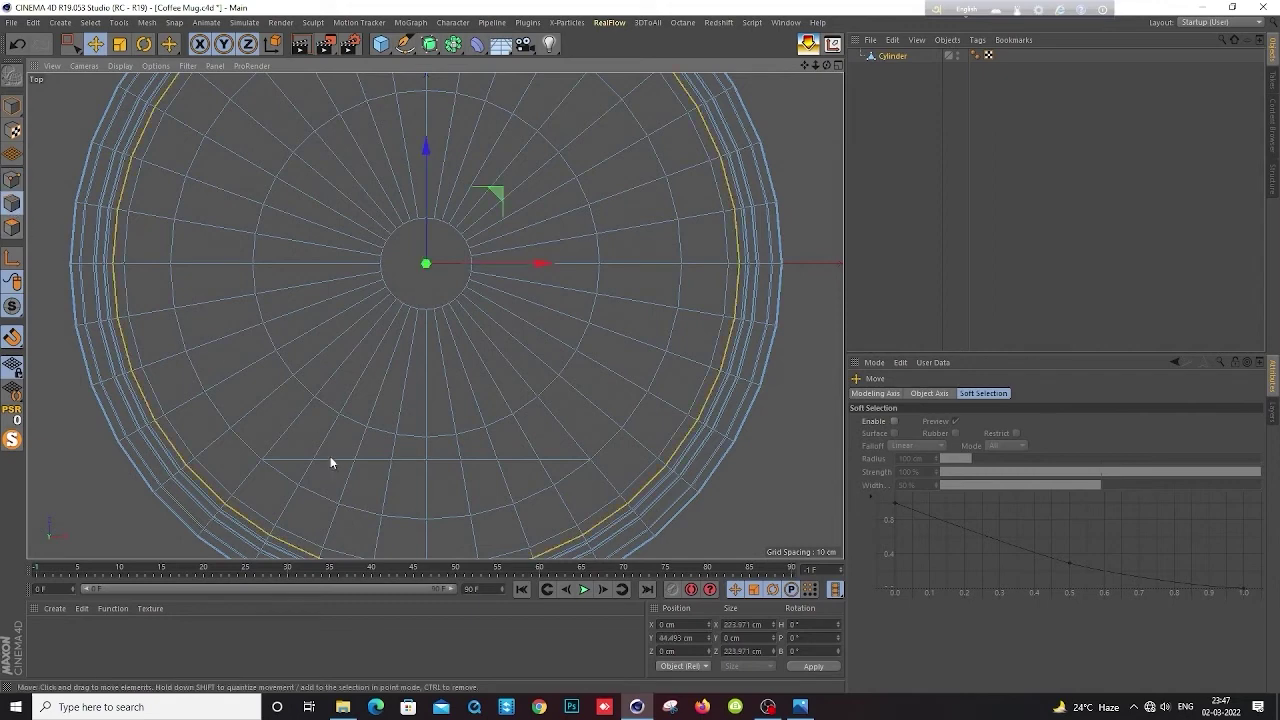
middle_click(197, 263)
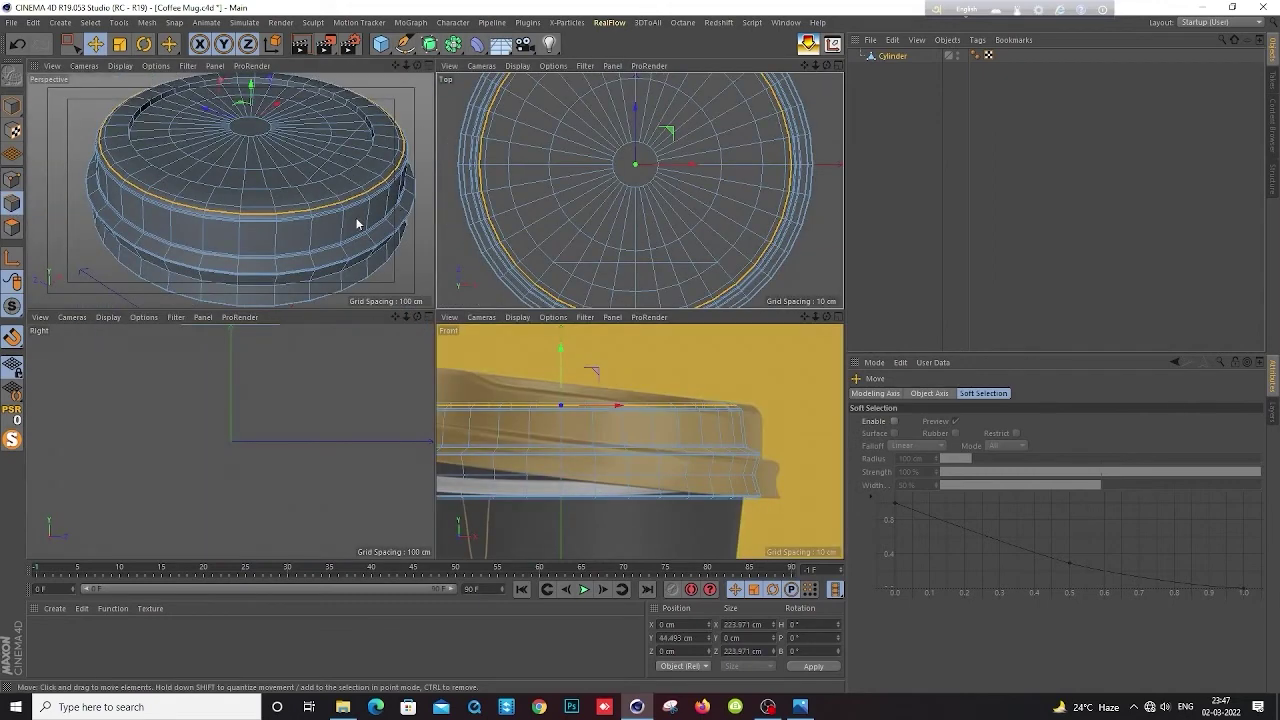
middle_click(423, 85)
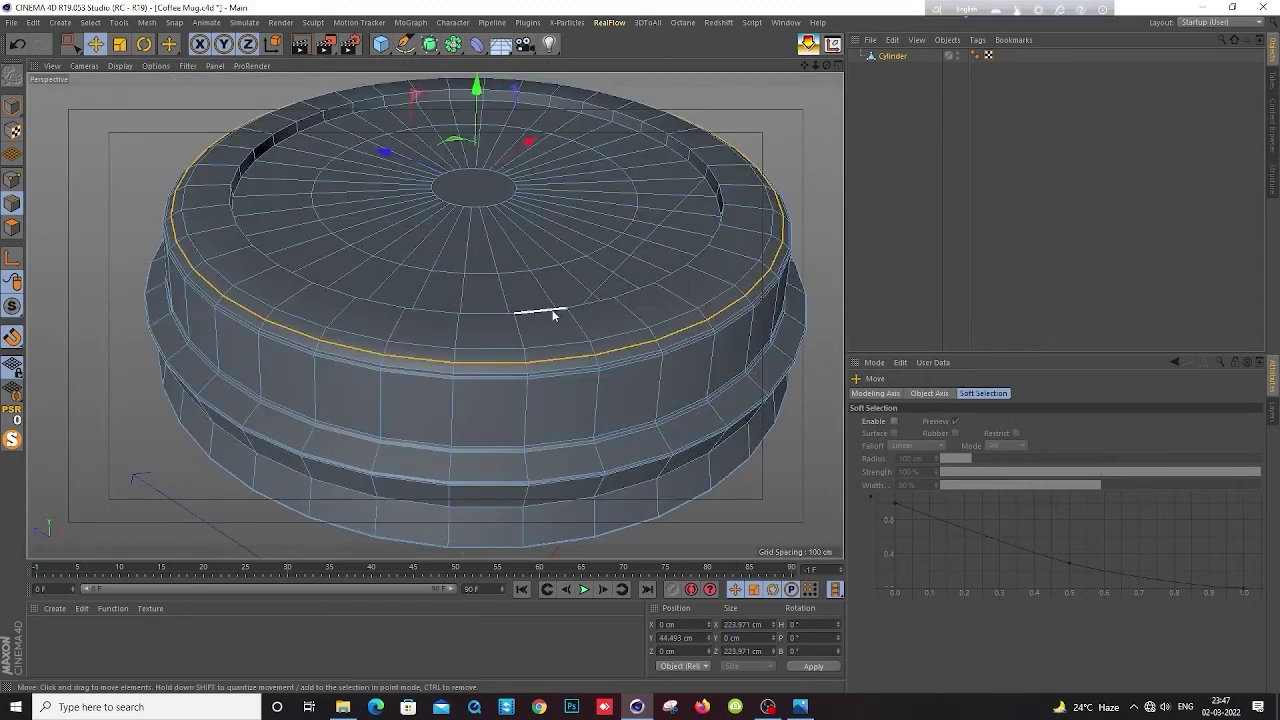
scroll(610, 308, "down", 5)
left_click_drag(463, 286, 354, 240, "alt")
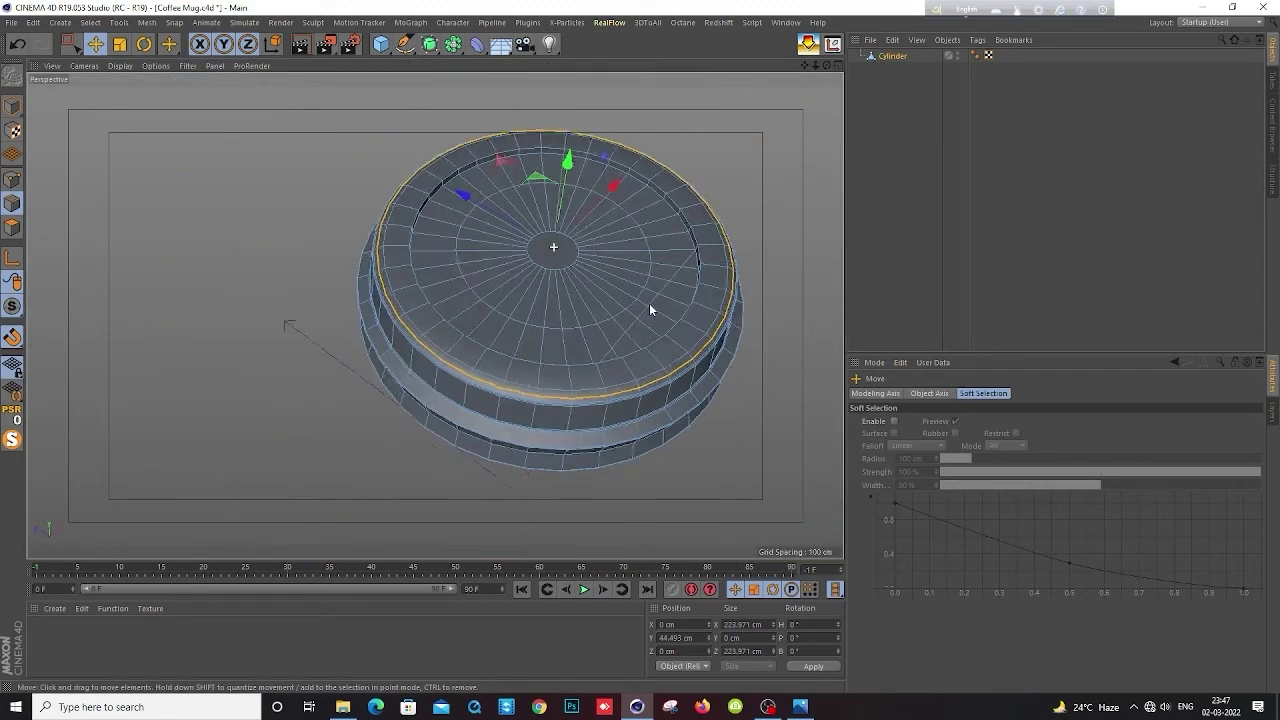
Zoom to the rim, then drag the slot-opening edge to extend a new face into the lid
scroll(430, 235, "up", 3)
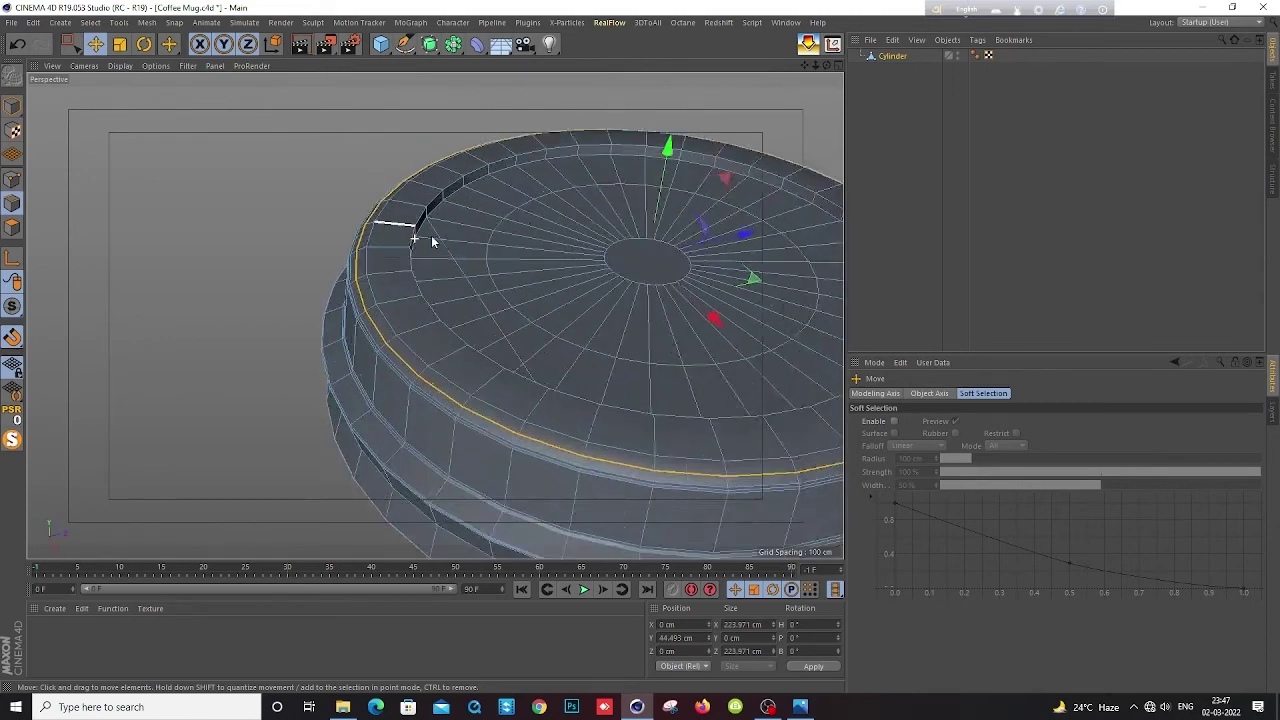
scroll(436, 240, "up", 3)
scroll(438, 245, "up", 3)
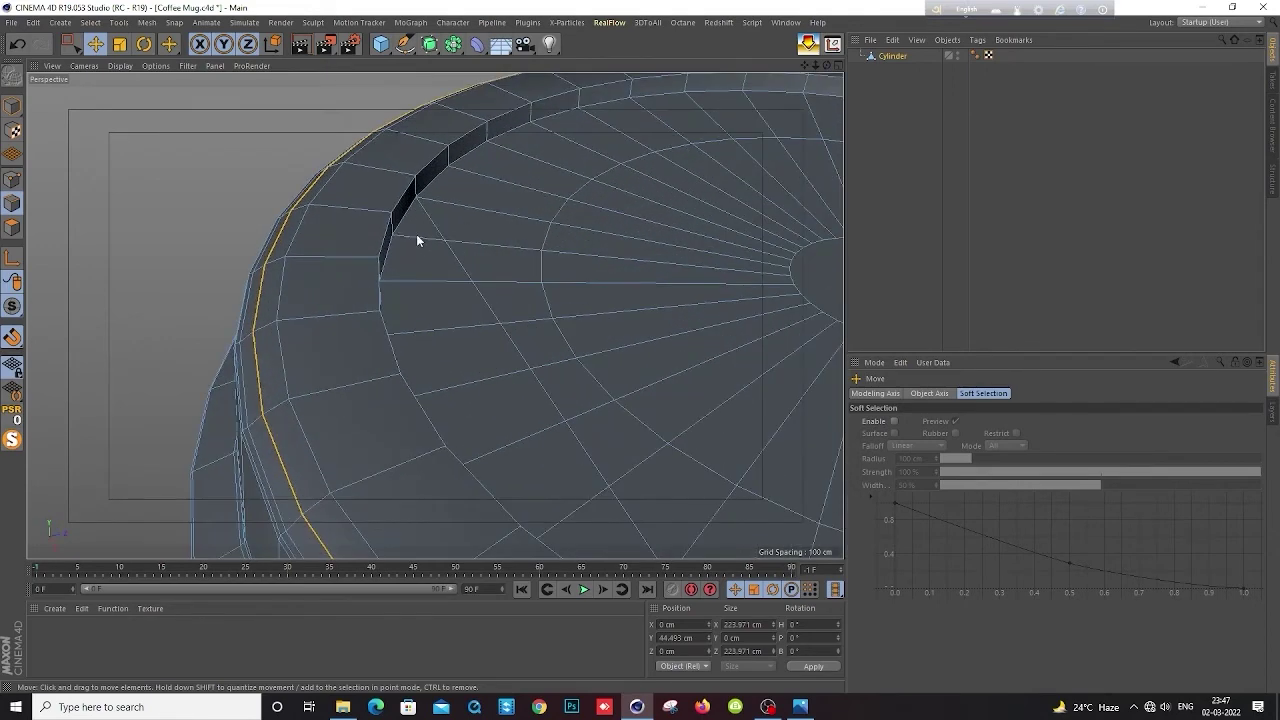
left_click(418, 240)
mouse_move(421, 241)
left_mouse_down()
mouse_move(446, 242)
mouse_move(423, 286)
mouse_move(431, 334)
mouse_move(462, 392)
mouse_move(530, 451)
left_mouse_up()
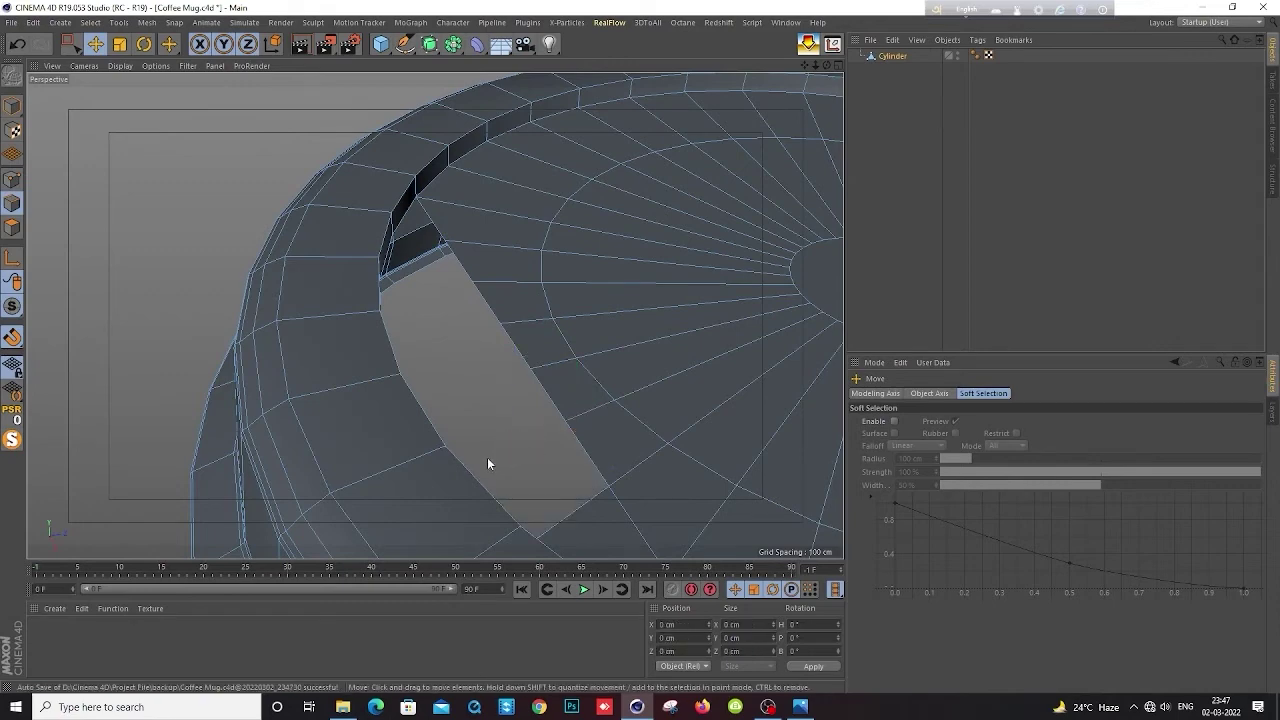
Stretch the new face further down the lid and reorient the view over the lid top
scroll(420, 402, "down", 3)
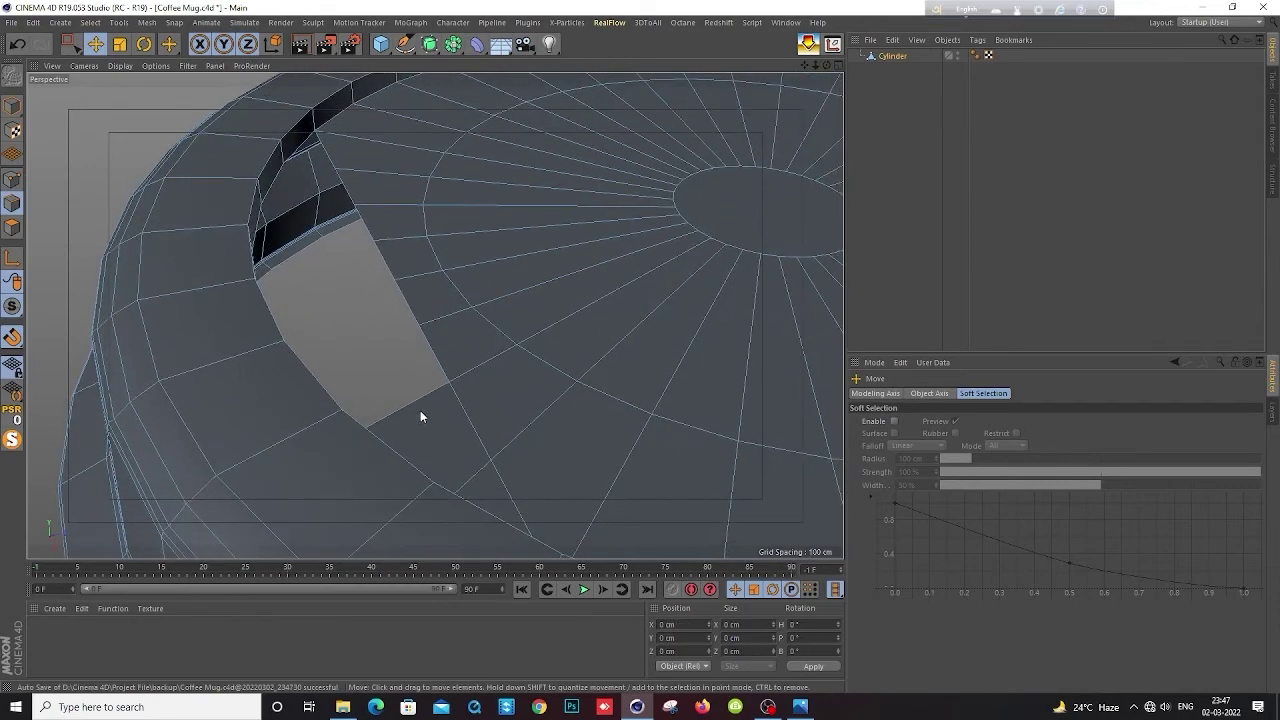
left_click(416, 404)
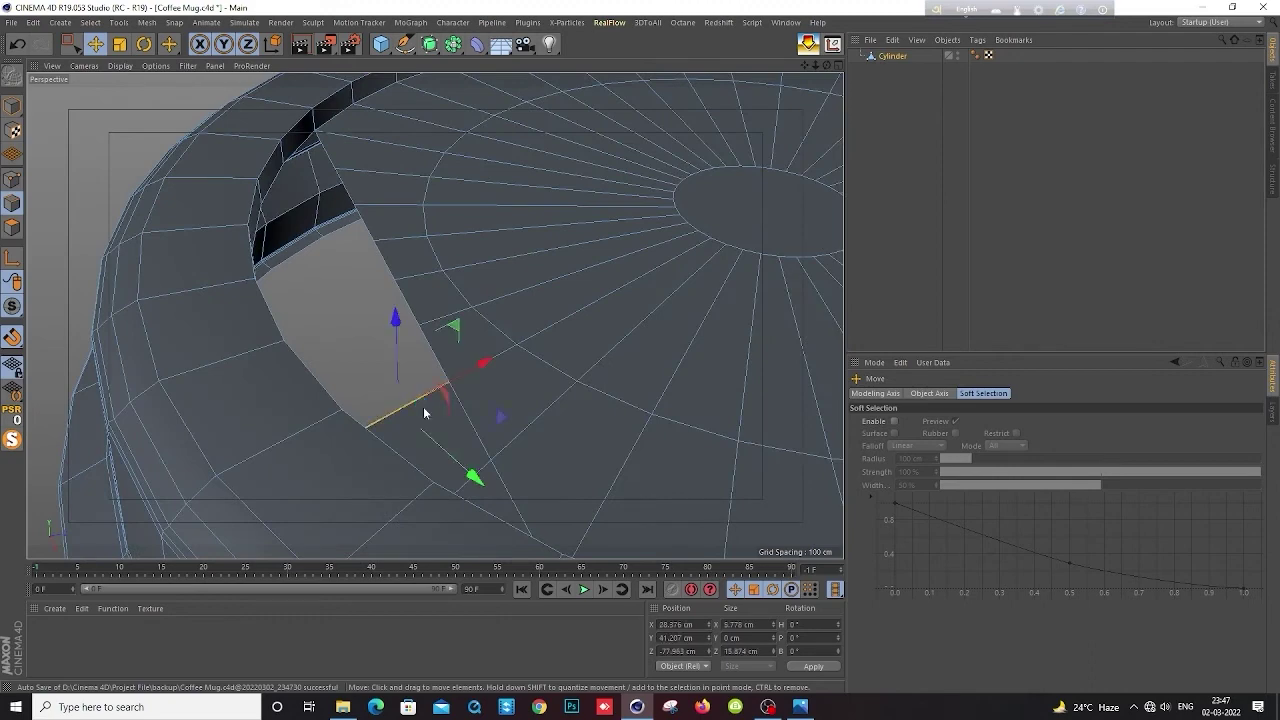
left_click_drag(416, 404, 530, 530)
left_click(474, 473)
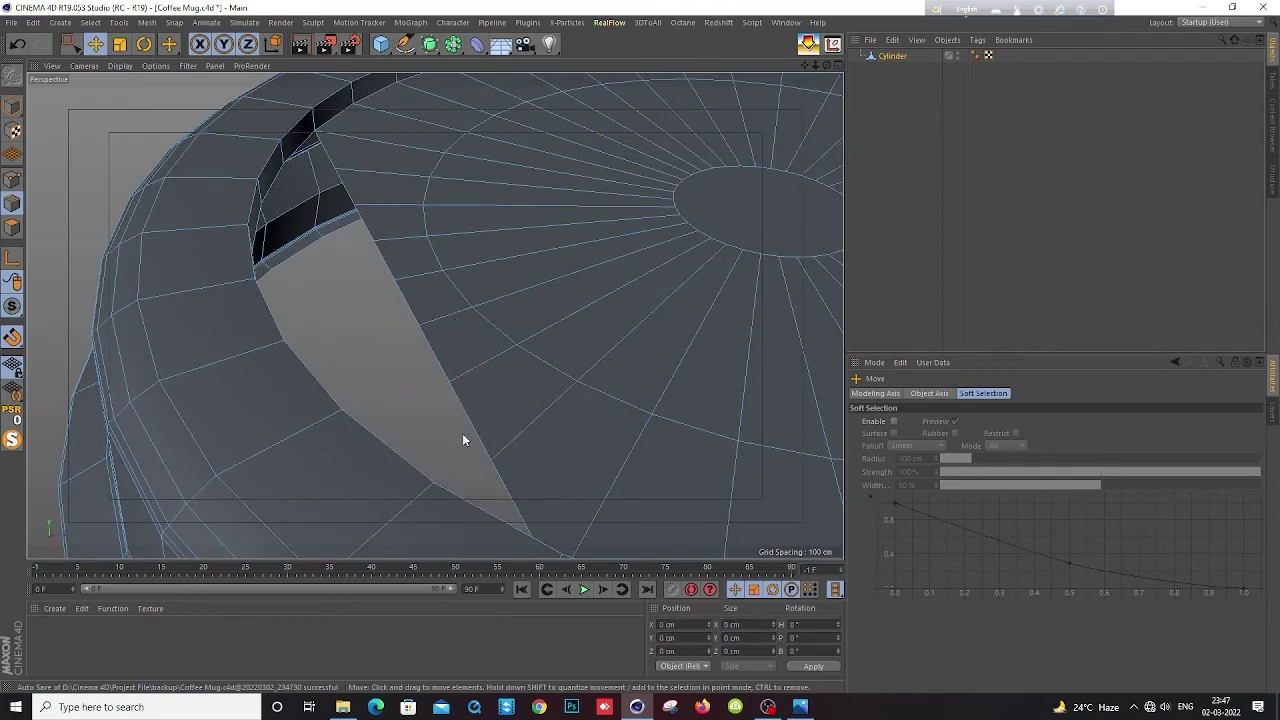
scroll(448, 415, "down", 3)
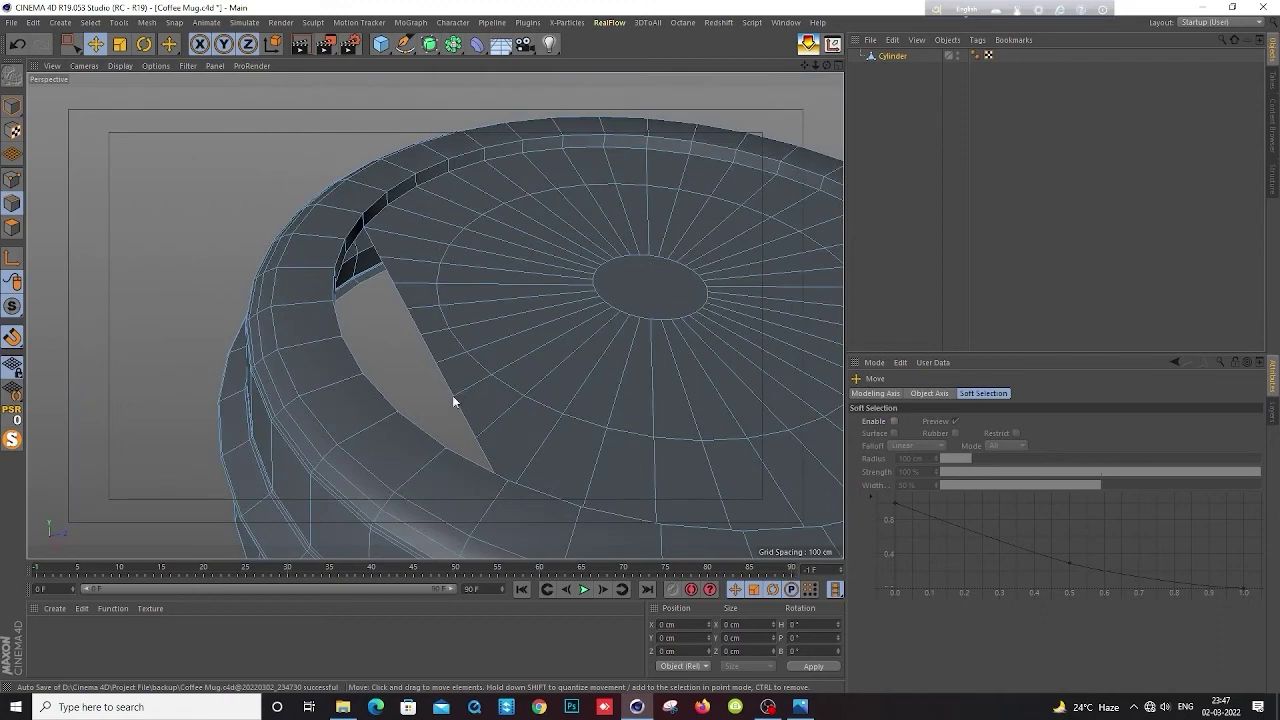
scroll(452, 395, "down", 2)
mouse_move(305, 413)
left_mouse_down("alt")
mouse_move(477, 429)
mouse_move(514, 394)
mouse_move(431, 384)
left_mouse_up("alt")
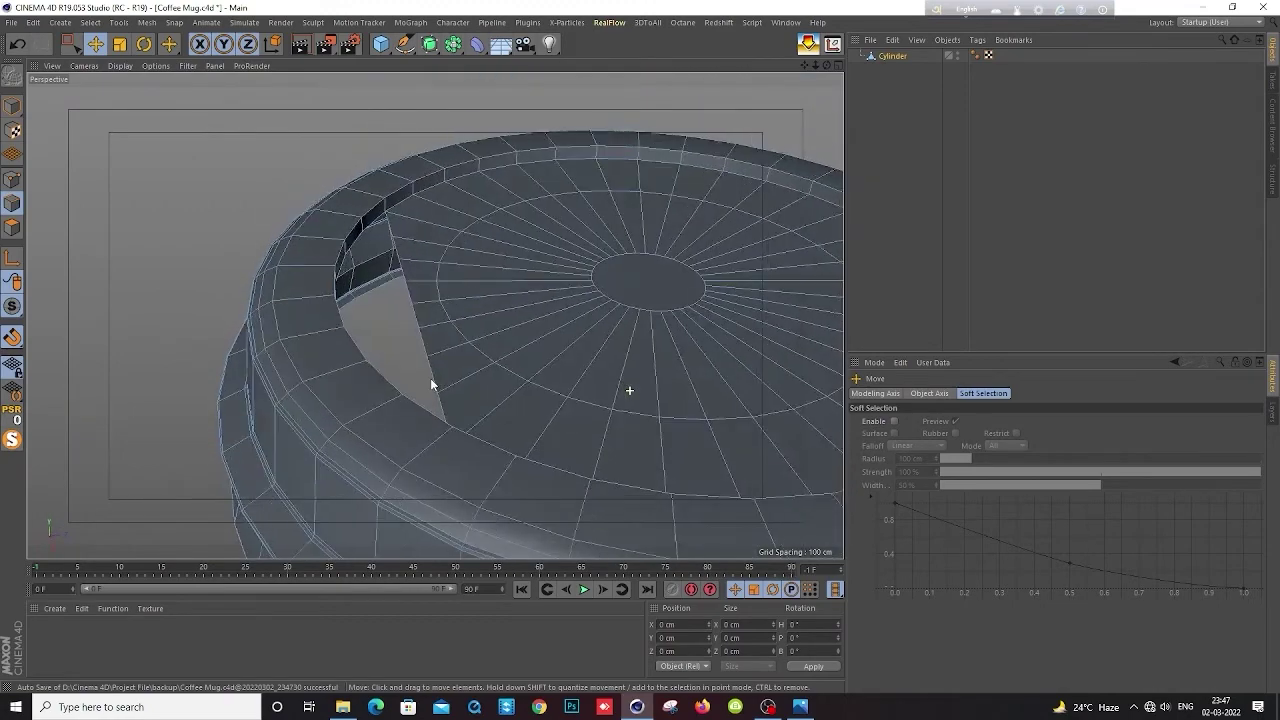
scroll(380, 248, "up", 1)
scroll(372, 245, "up", 1)
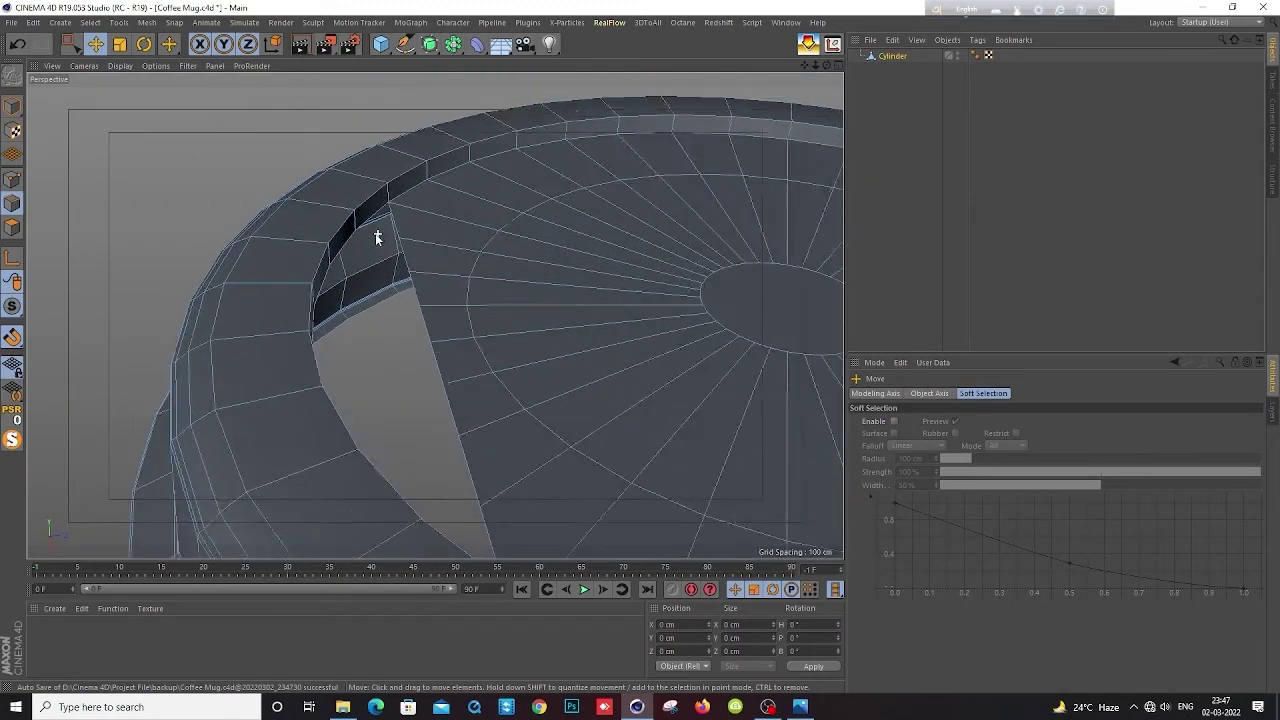
scroll(350, 252, "up", 1)
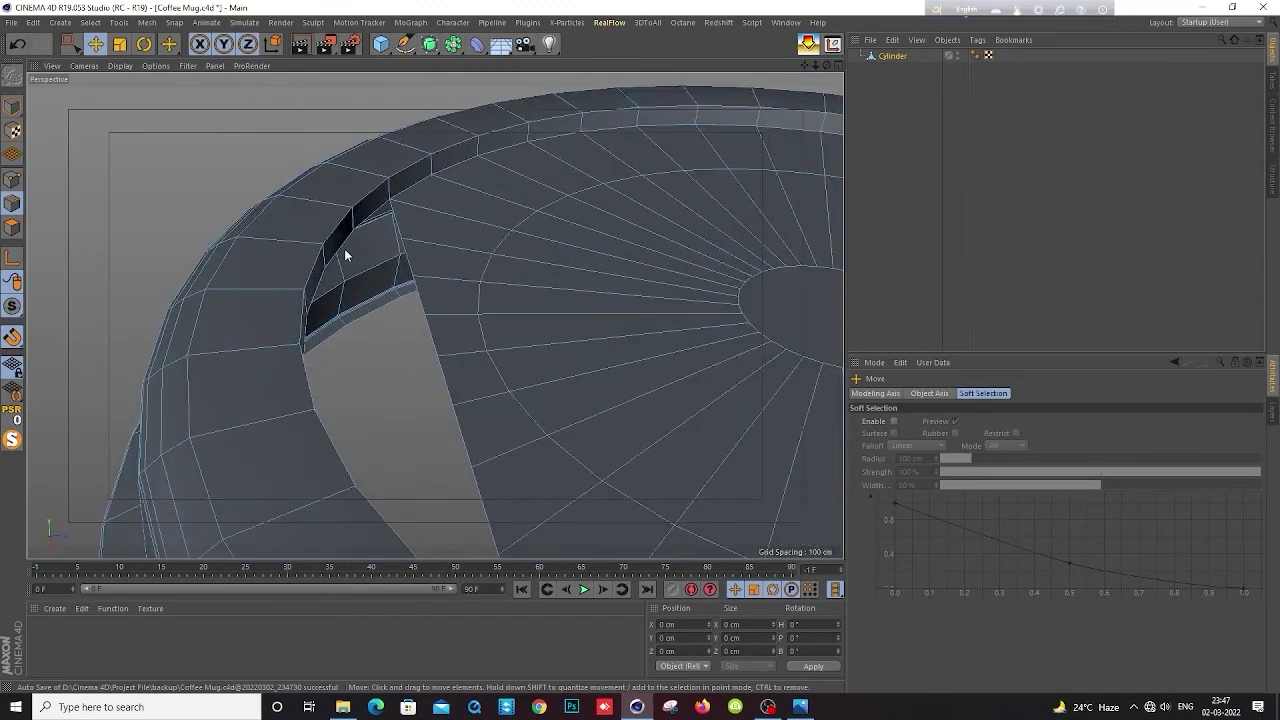
Try the Polygon Pen in Edge mode, then undo until the stretched face is gone
left_click(15, 202)
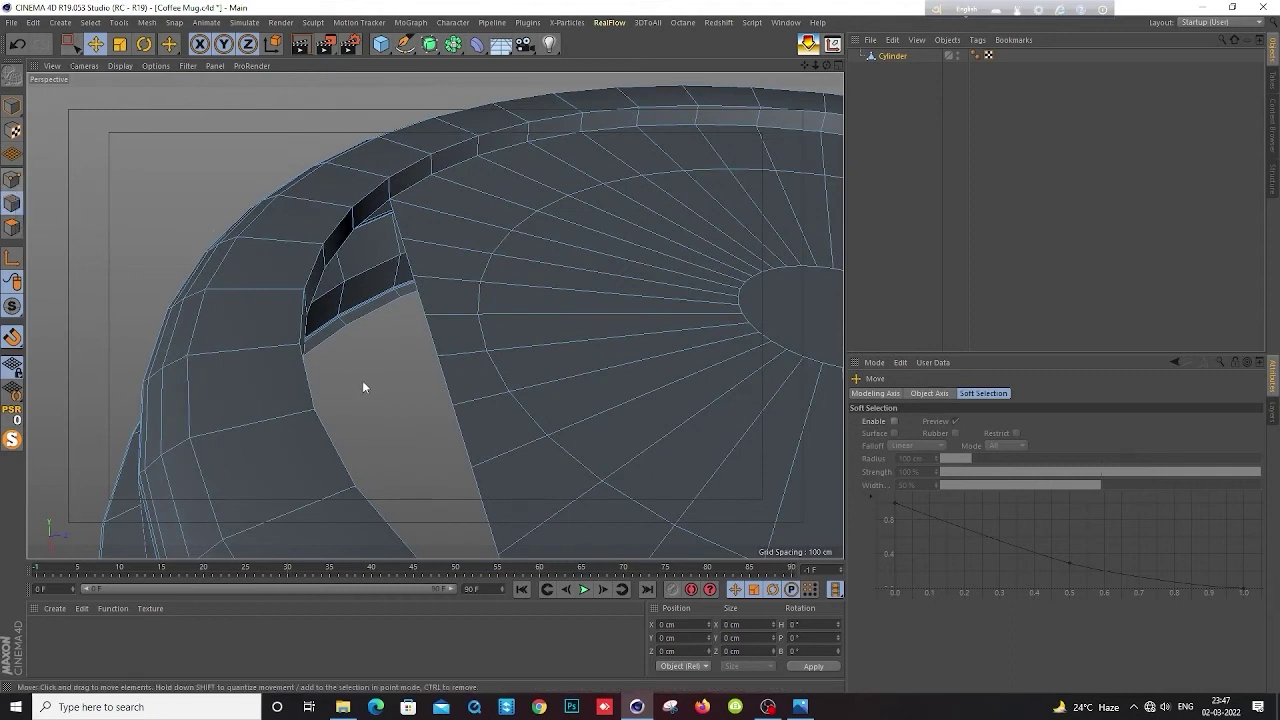
right_click(392, 381)
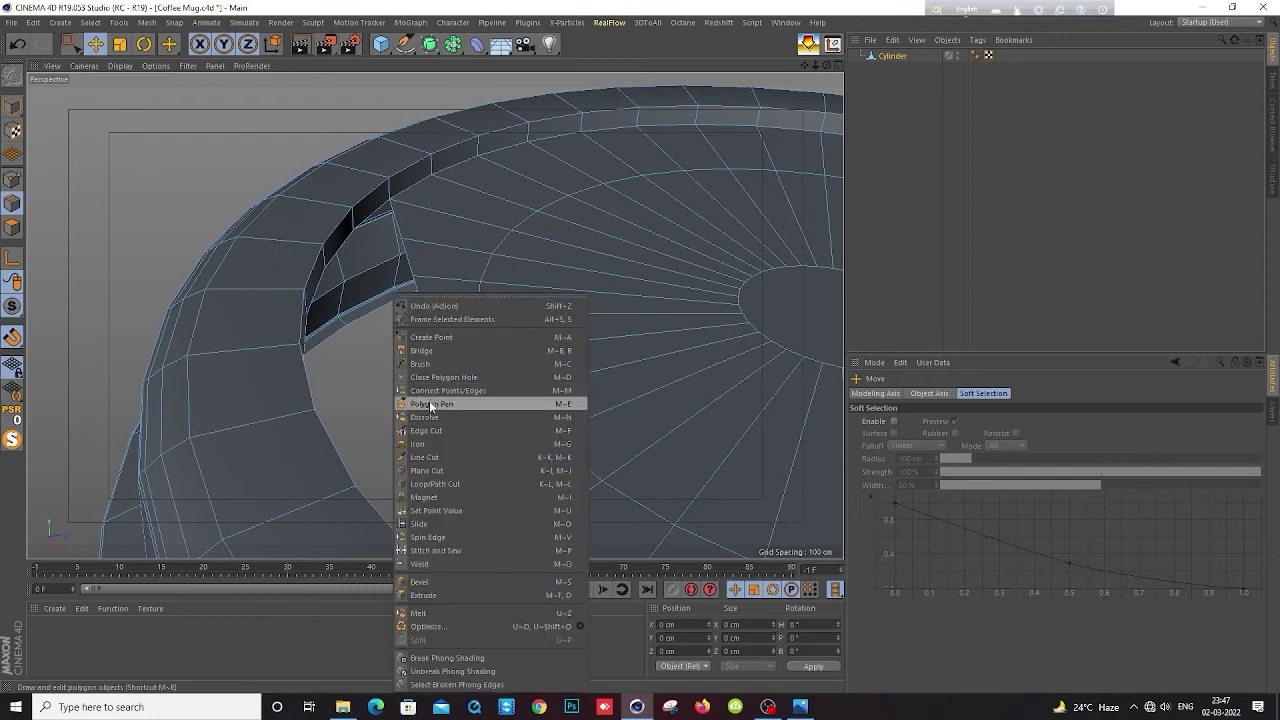
left_click(429, 403)
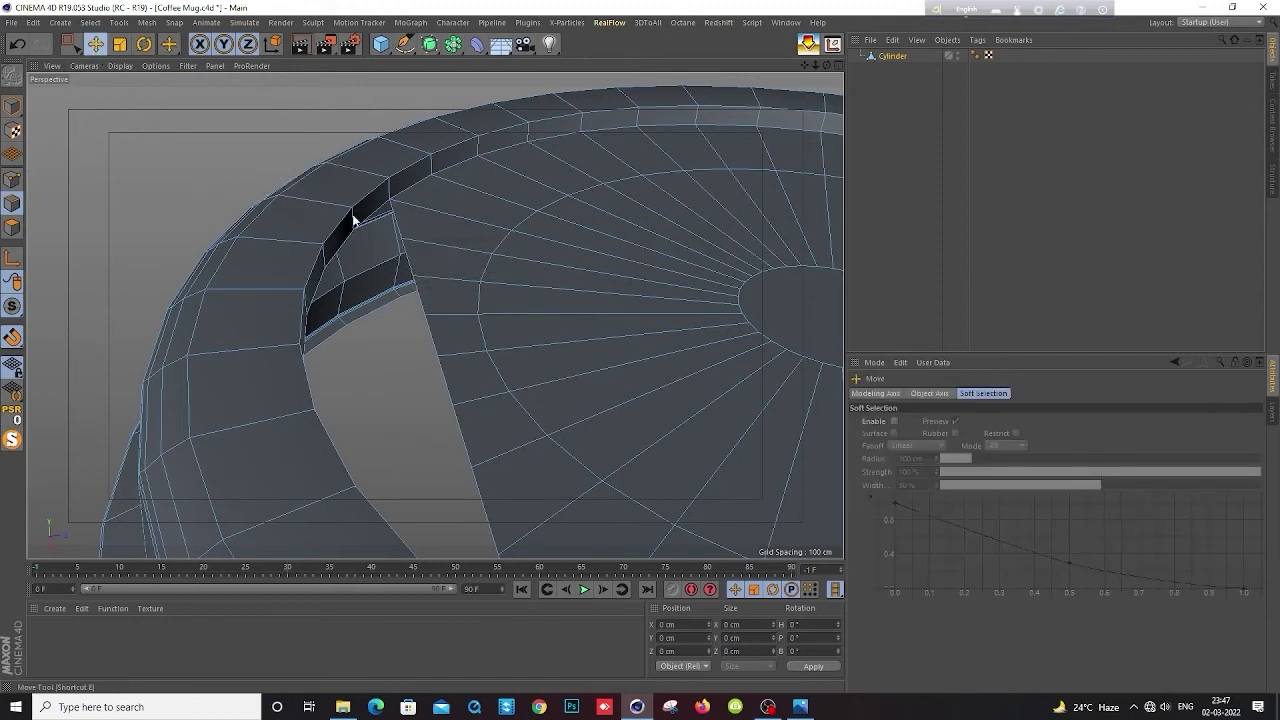
key("e")
left_click_drag(411, 337, 416, 344)
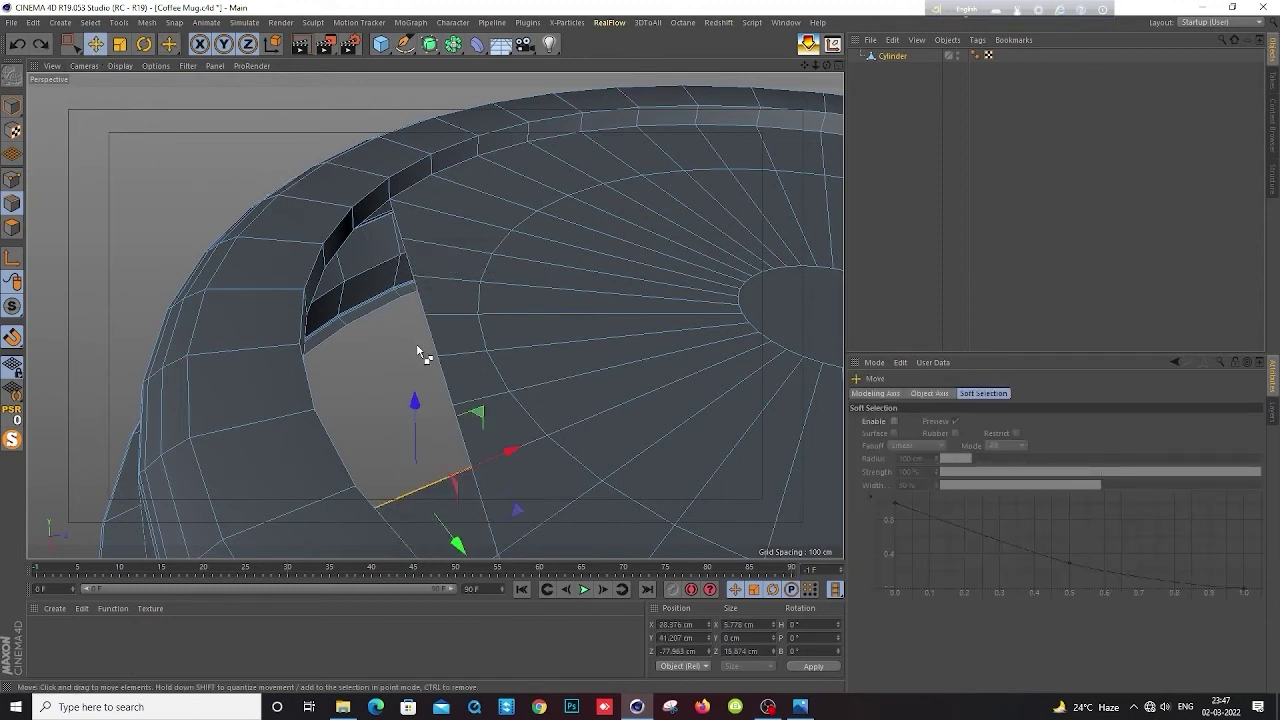
key("ctrl+z")
key("ctrl+z")
key("ctrl+z")
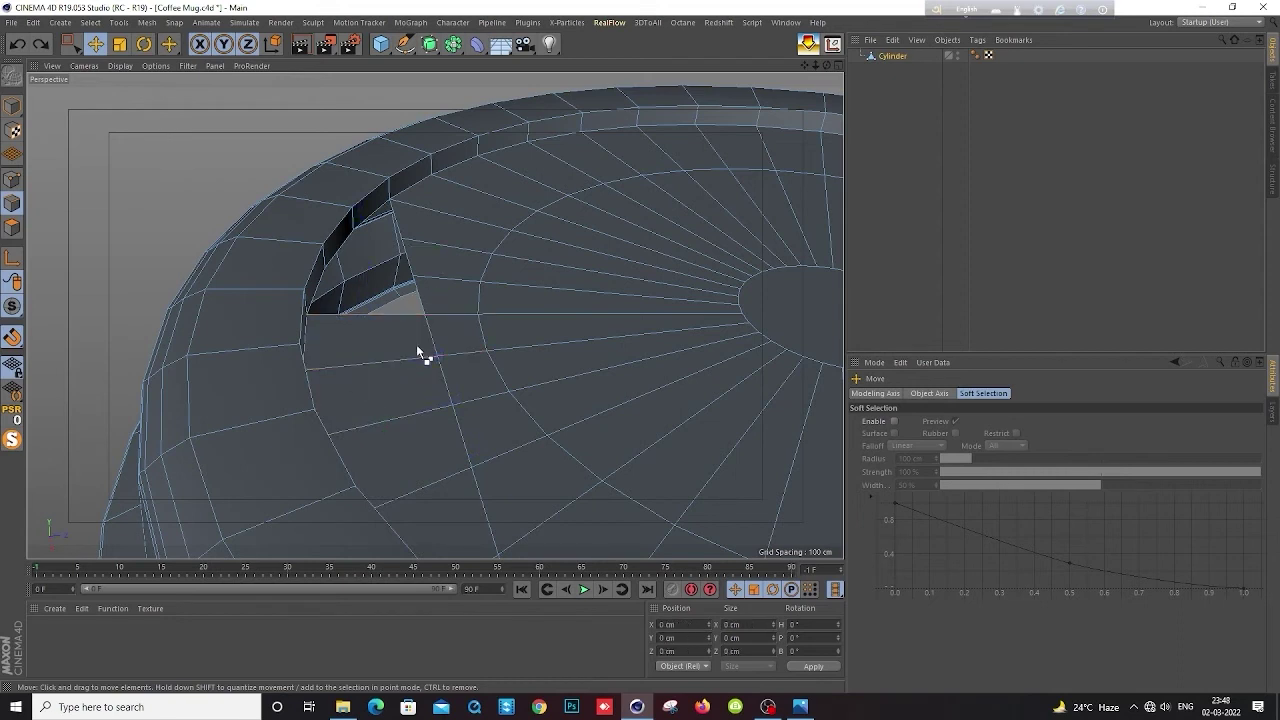
key("ctrl+z")
key("ctrl+z")
key("ctrl+z")
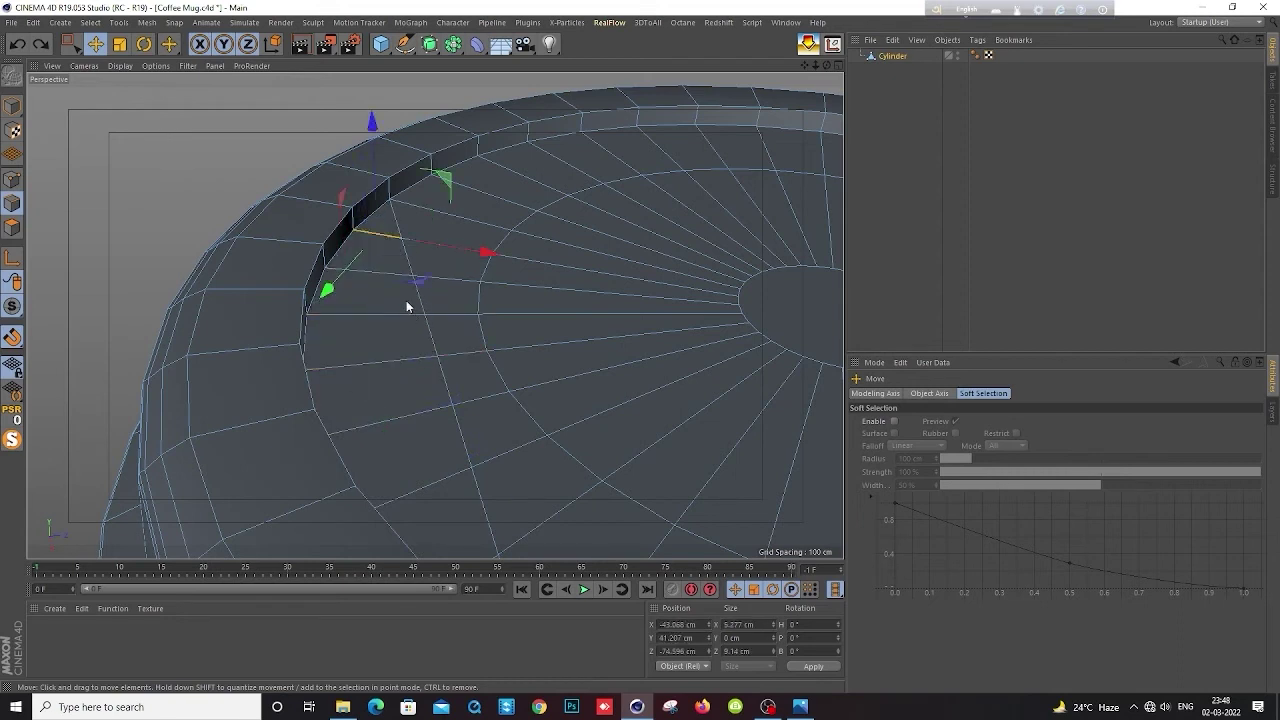
Select the strip of lid polygons below the sip slot, from the top triangle to the bottom one
left_click(9, 236)
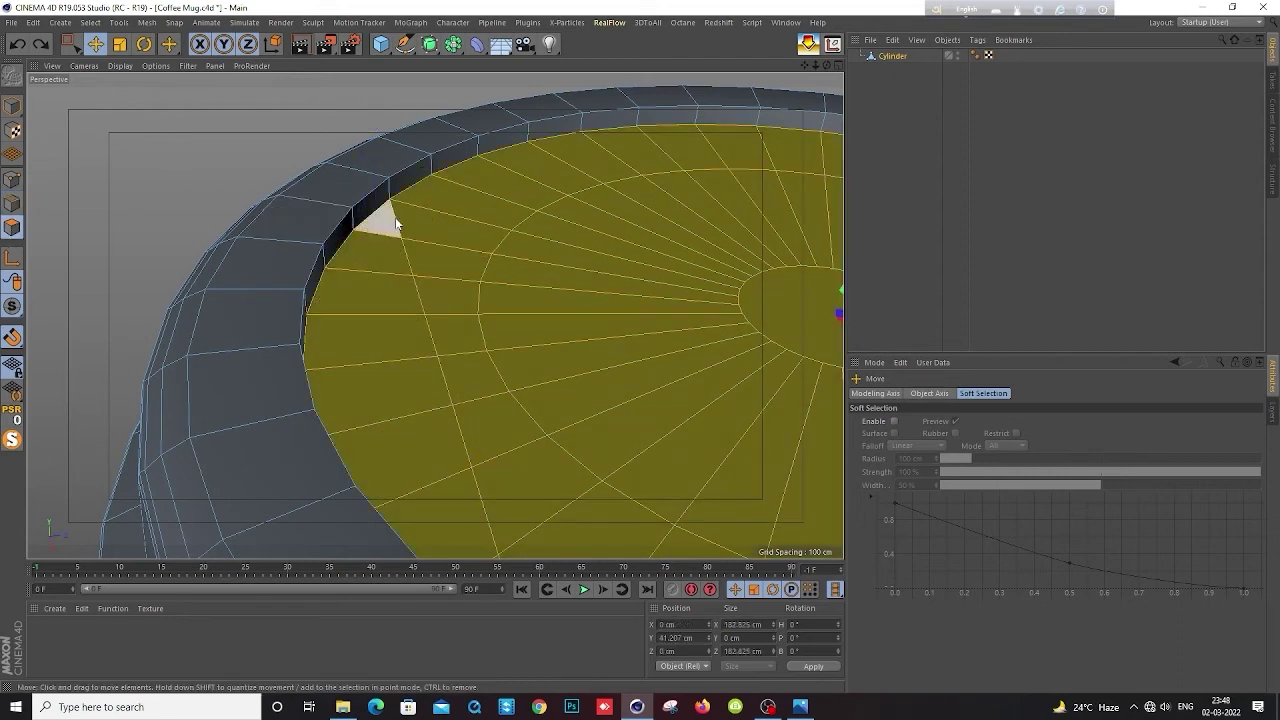
left_click(395, 225)
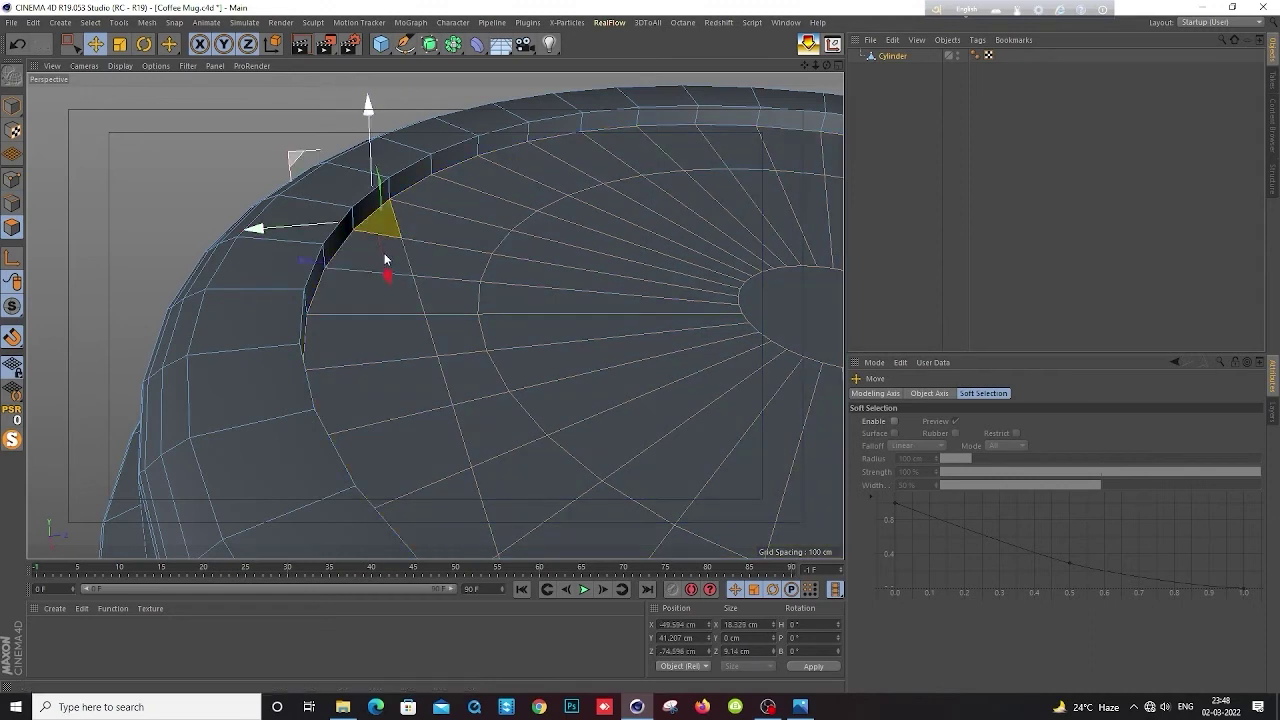
left_click(358, 320, "shift")
left_click(365, 393, "shift")
left_click(405, 460, "shift")
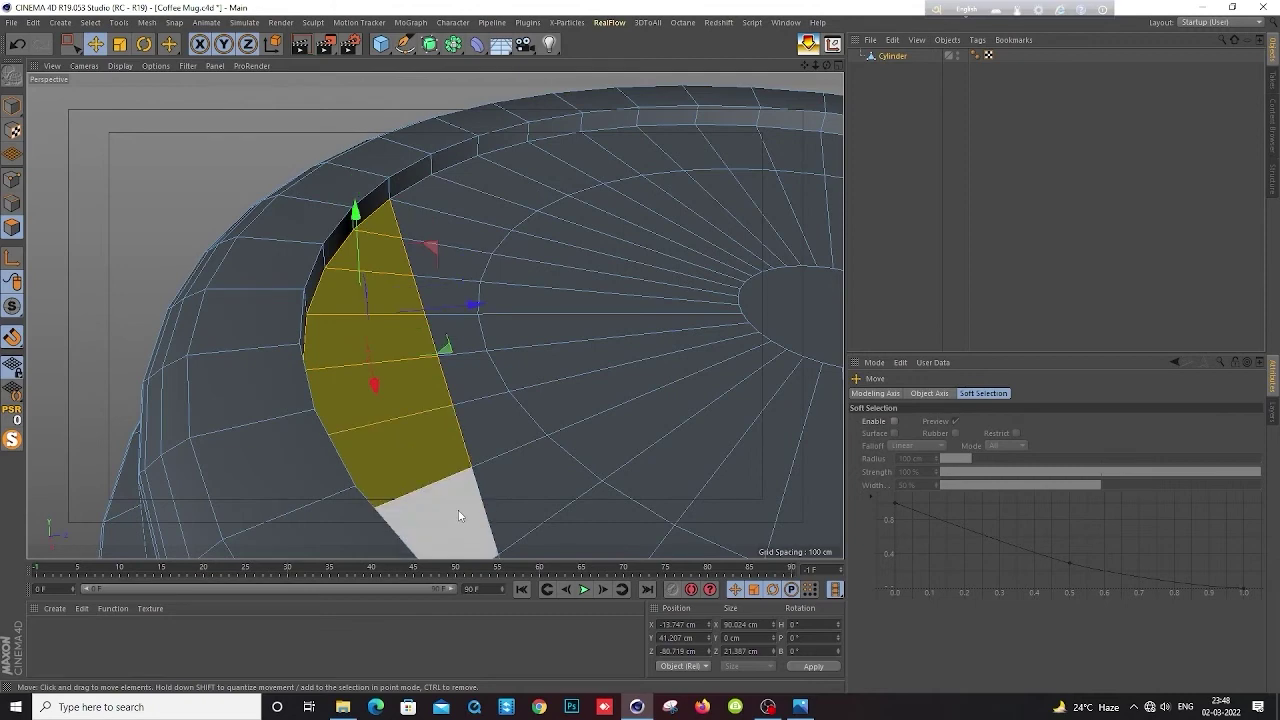
left_click(440, 515, "shift")
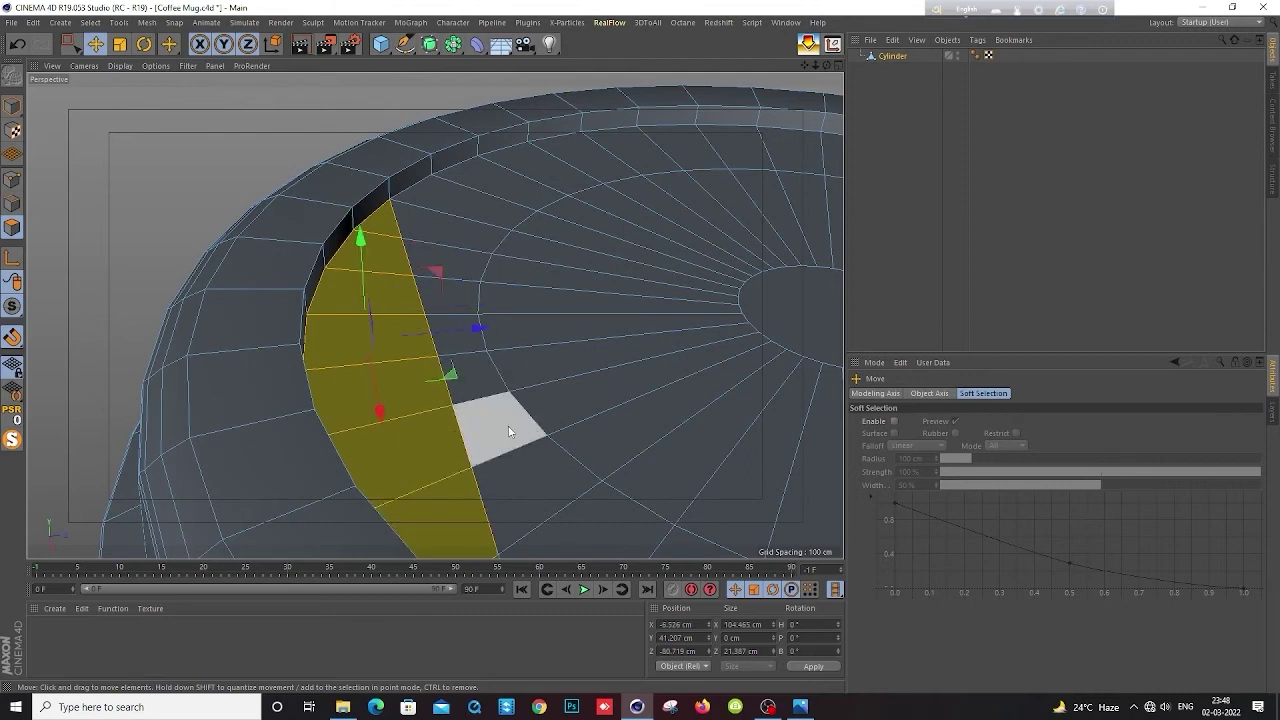
left_click_drag(508, 431, 306, 427, "alt")
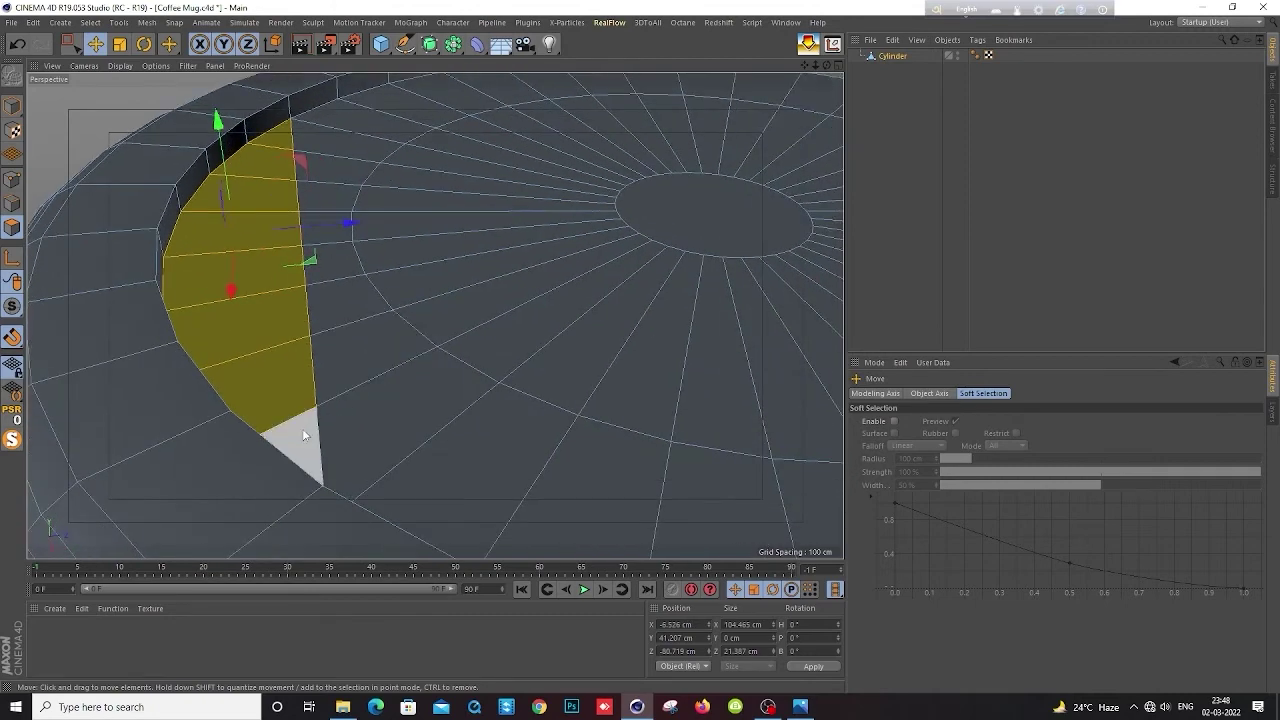
left_click(304, 434, "shift")
Lower the strip about 1.7 cm to Y 37.281 cm and scale it to about 92%
left_click_drag(219, 149, 229, 182)
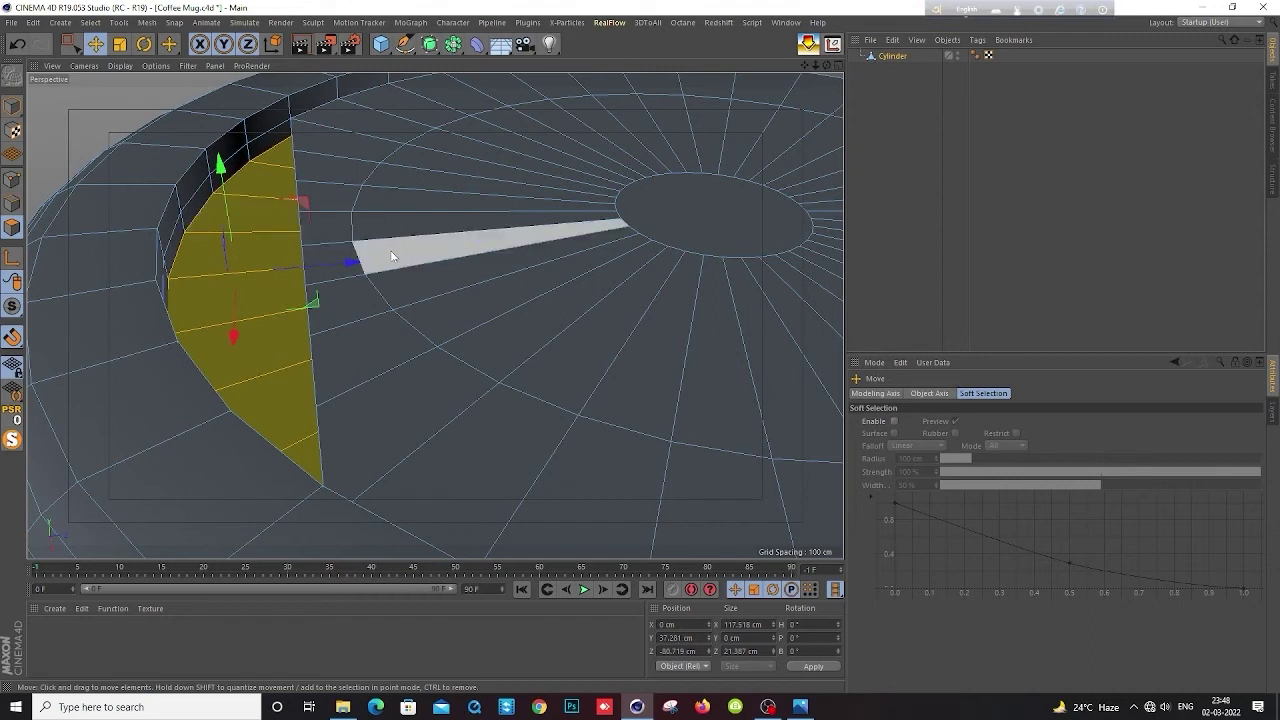
key("t")
left_click_drag(484, 250, 436, 252)
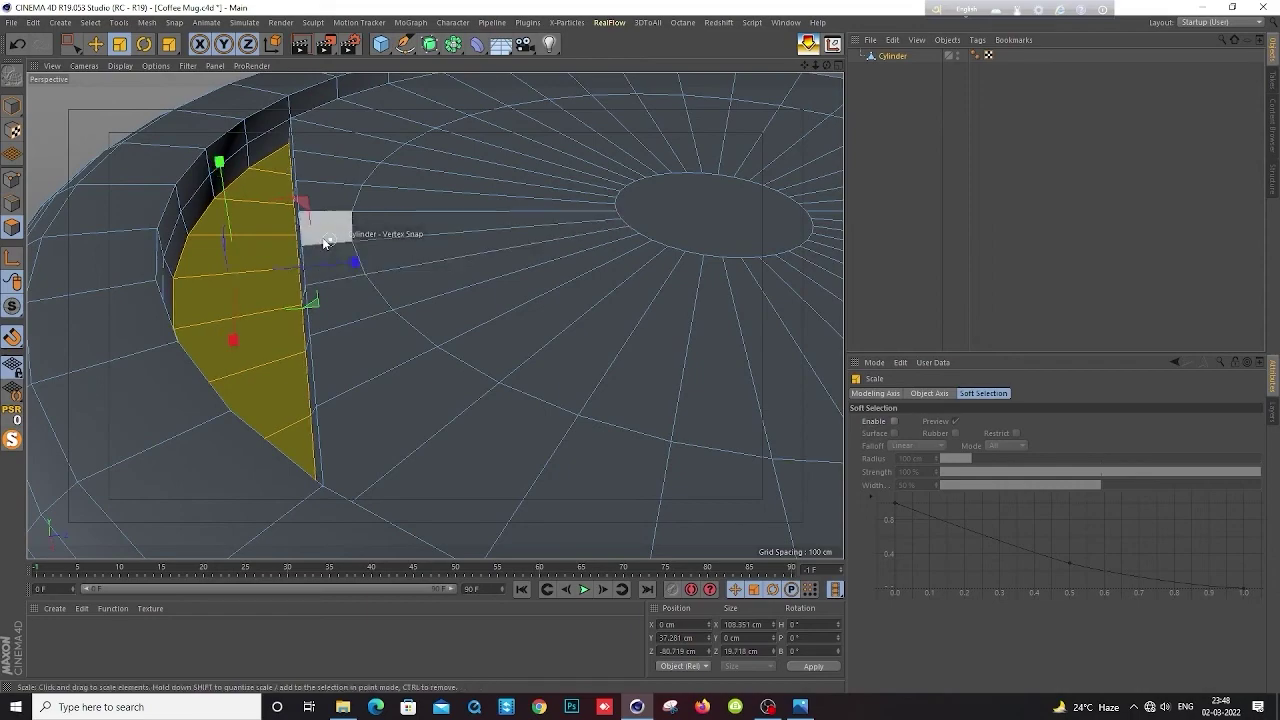
scroll(330, 225, "up", 2)
left_click_drag(345, 208, 298, 187, "alt")
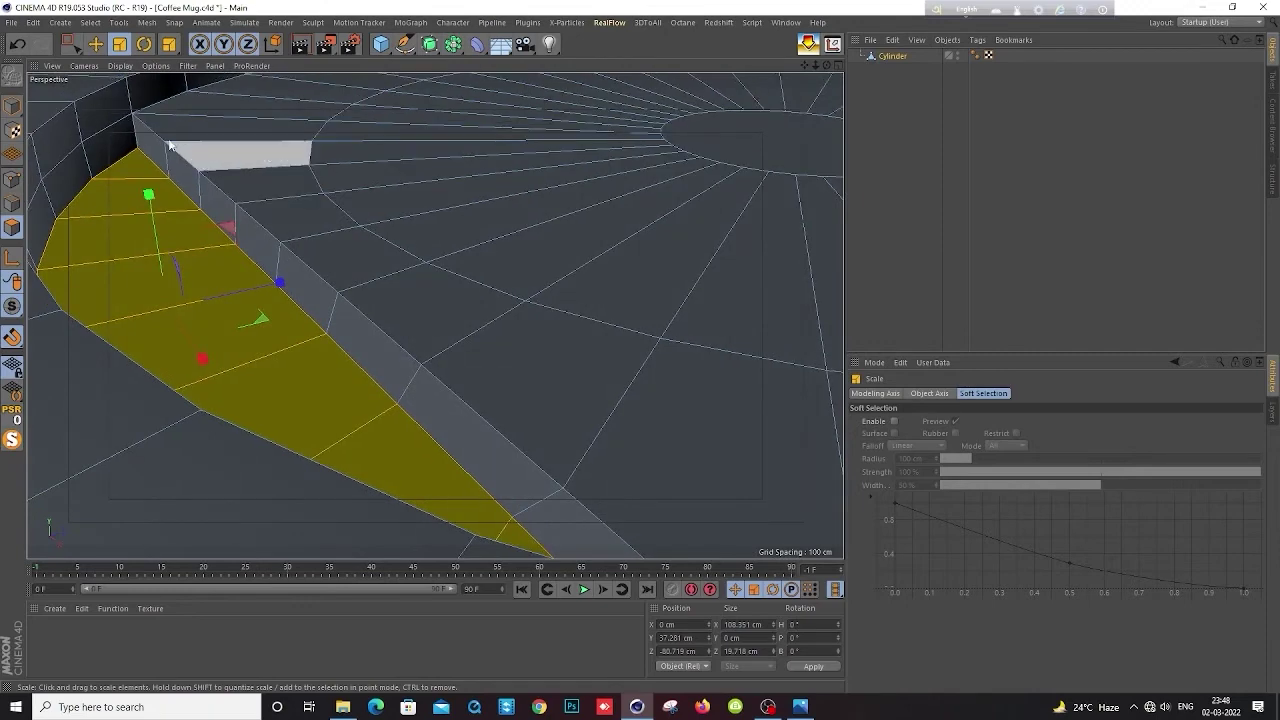
Add a Loop/Path Cut (K~L) along the rim's top edge at about 83%
key("k")
key("l")
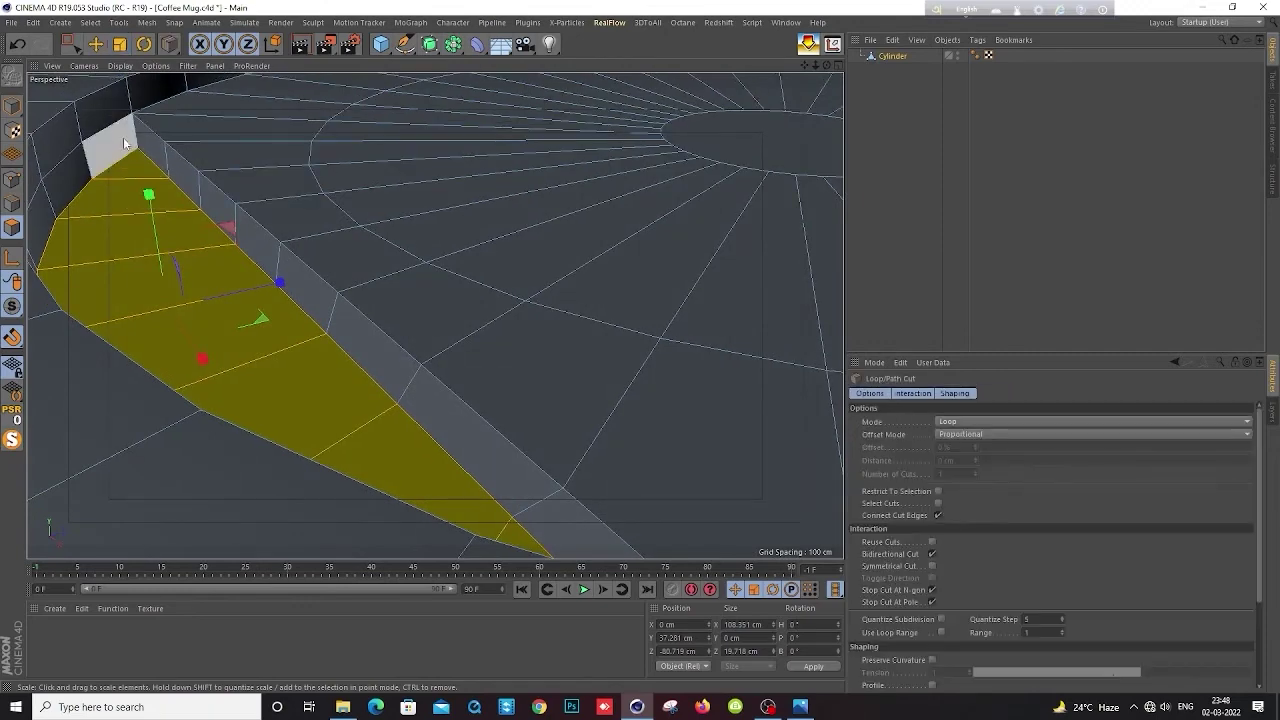
left_click_drag(125, 150, 135, 120, "alt")
scroll(133, 120, "up", 2)
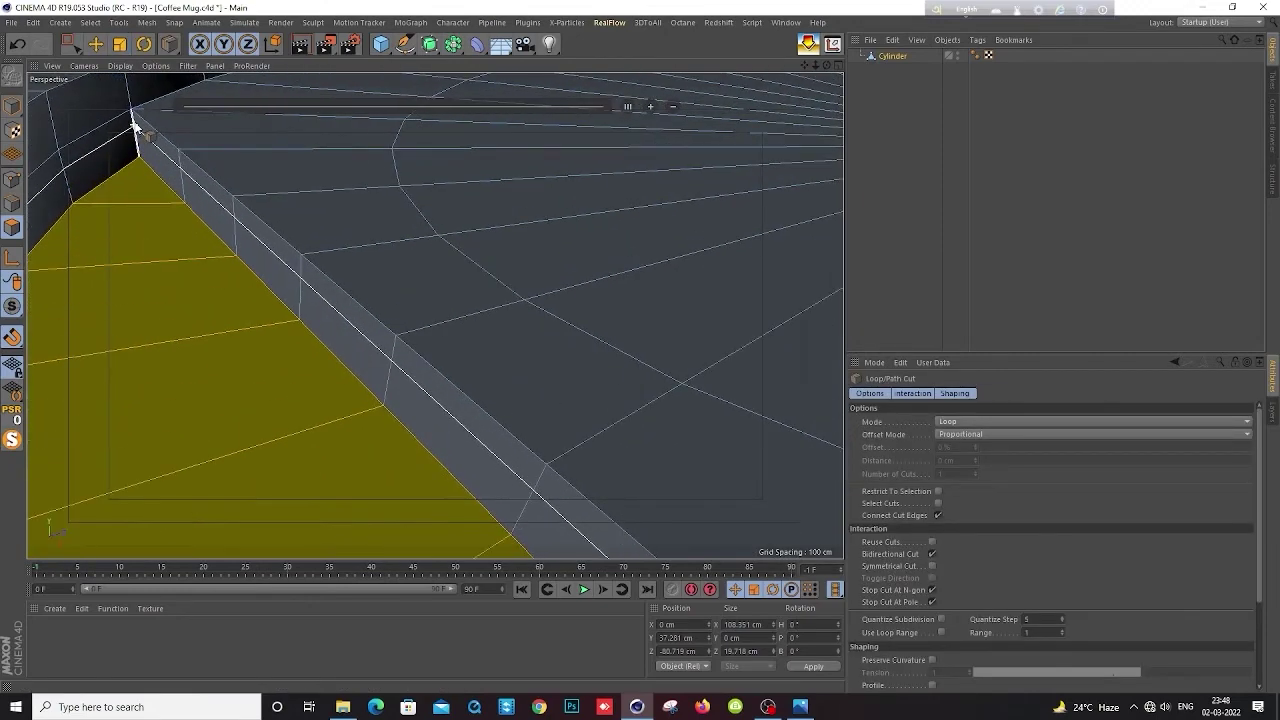
scroll(133, 120, "up", 2)
scroll(133, 119, "up", 1)
left_click_drag(131, 118, 145, 193)
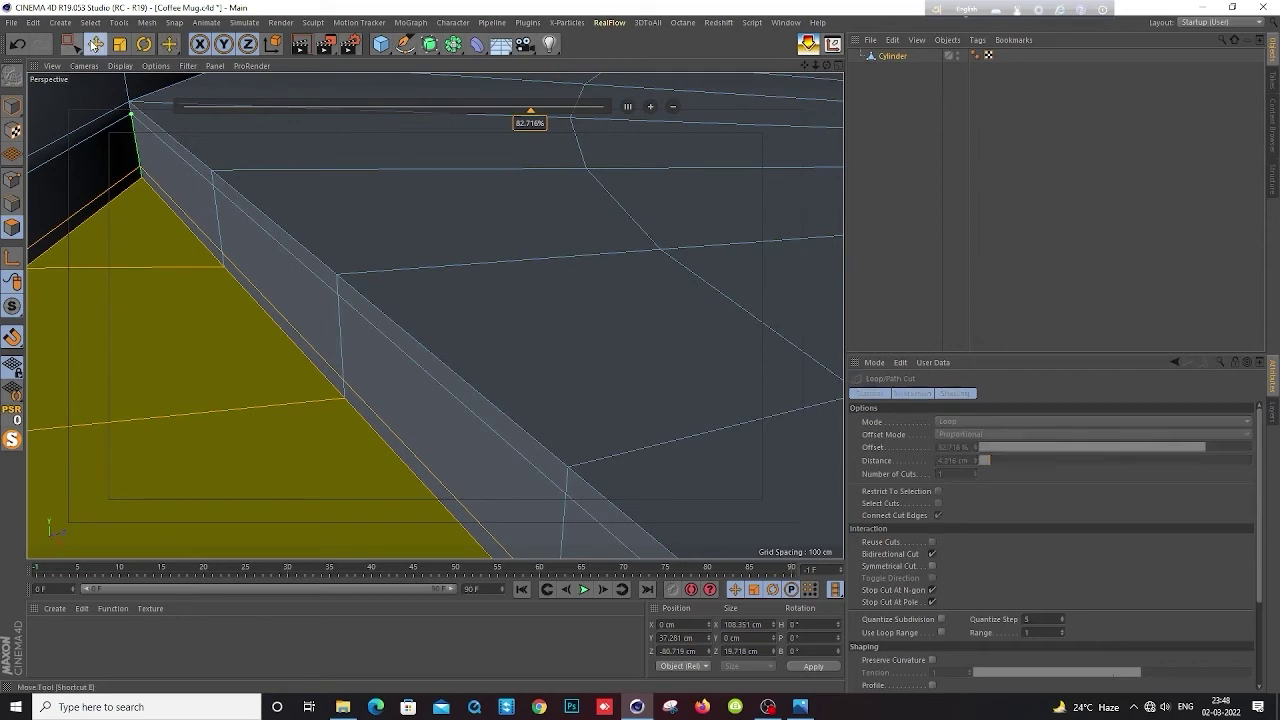
left_click(95, 44)
Extrude the top rim faces -0.52 cm, scale them to about 97%, and inset them 0.63 cm
scroll(340, 330, "down", 2)
scroll(348, 309, "down", 2)
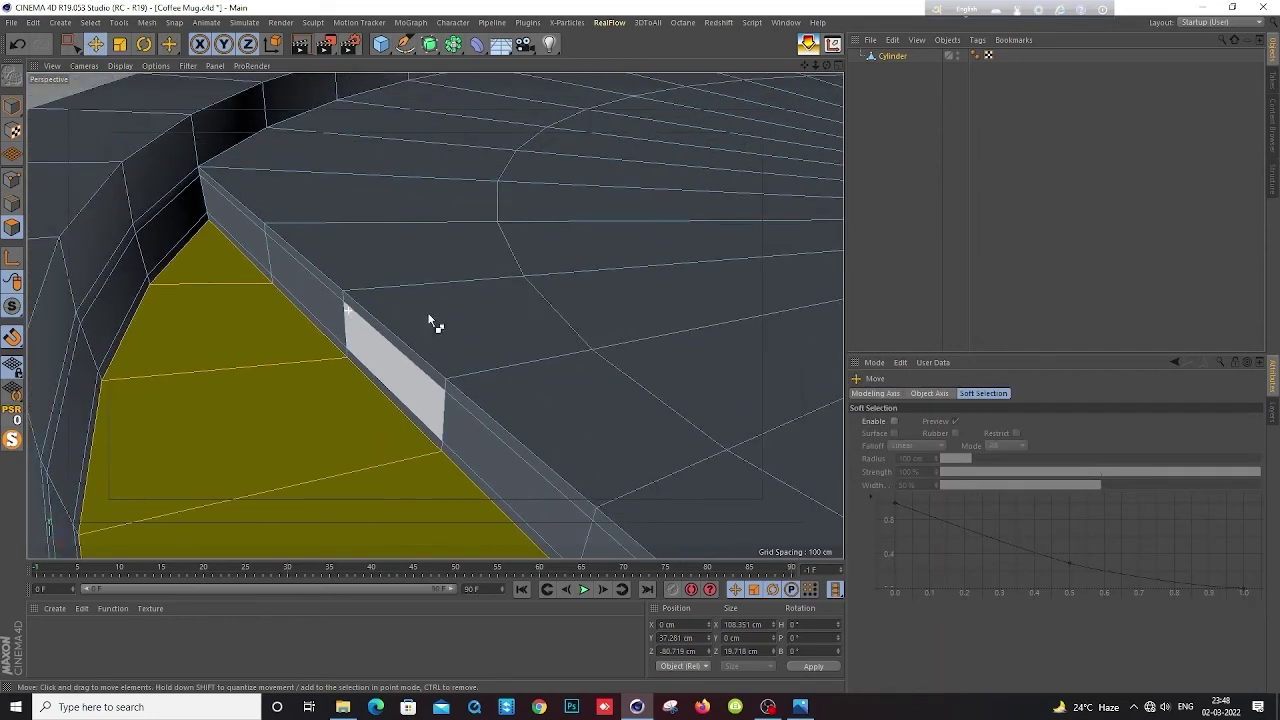
left_click(480, 315)
scroll(461, 310, "up", 3)
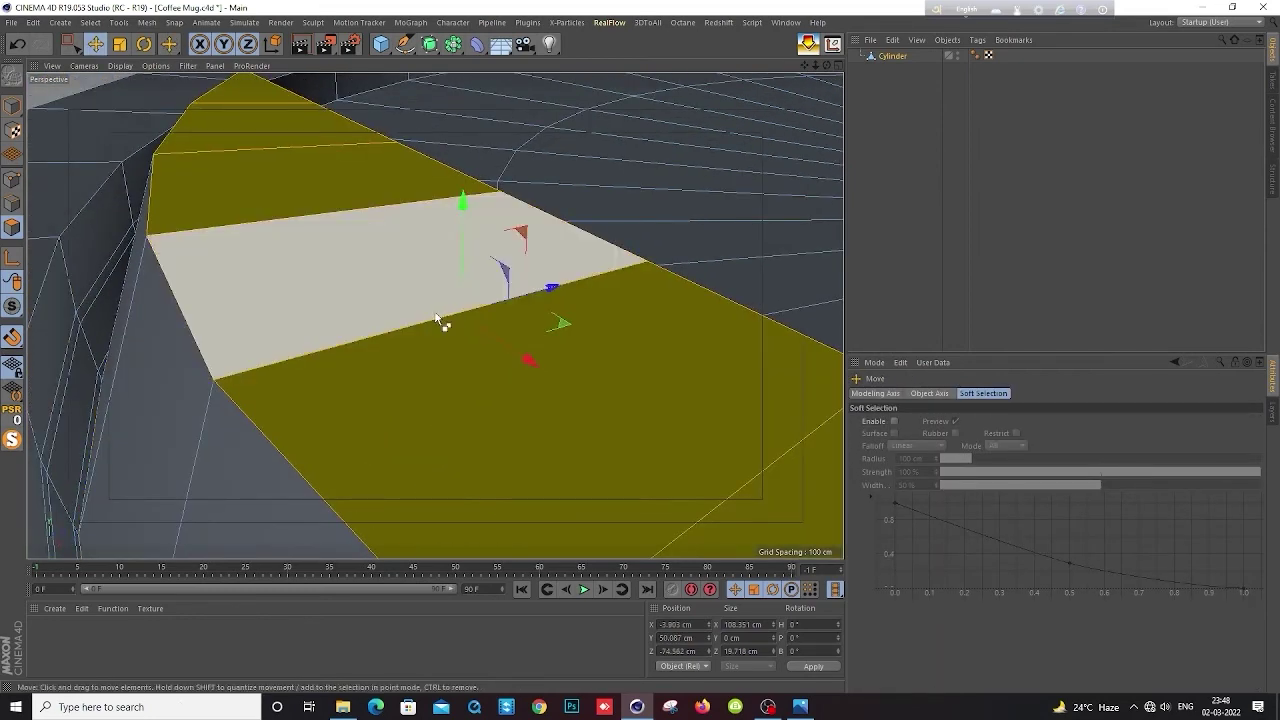
scroll(440, 320, "down", 3)
key("d")
mouse_move(600, 250)
left_mouse_down()
mouse_move(540, 276)
mouse_move(508, 236)
mouse_move(466, 251)
mouse_move(506, 248)
mouse_move(470, 243)
left_mouse_up()
key("t")
key("i")
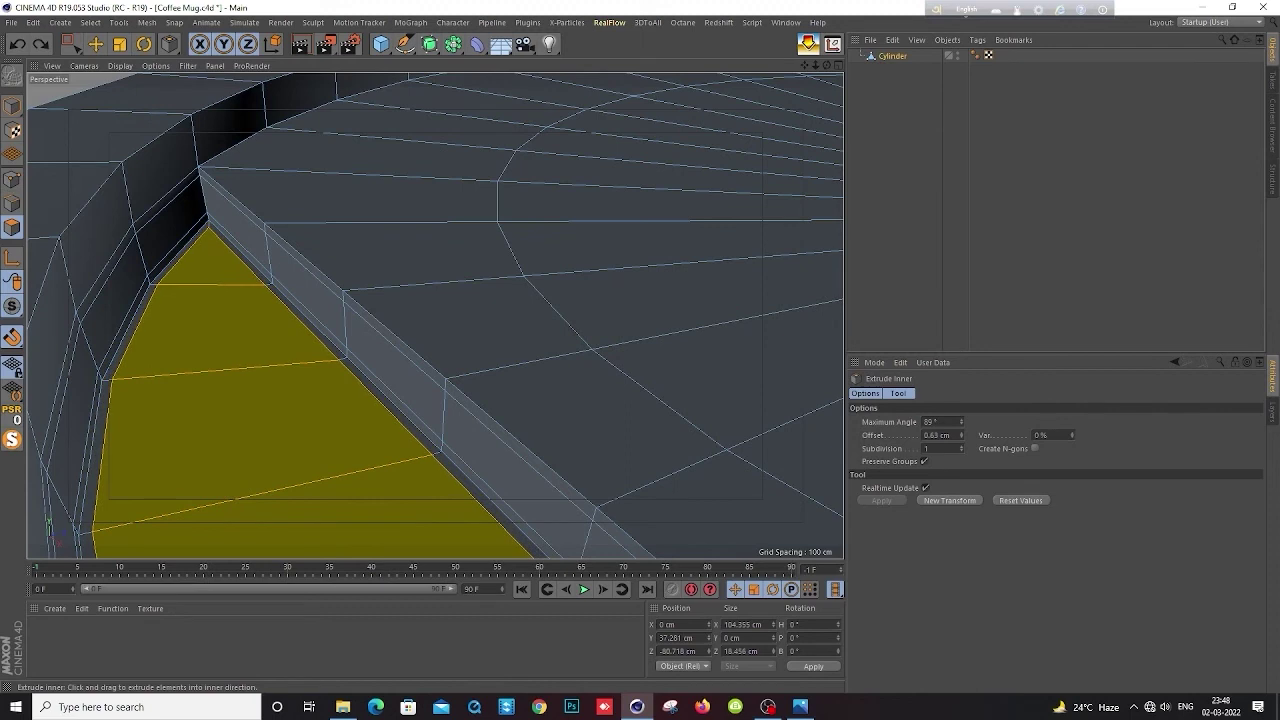
Clear the face selection and add a Loop/Path Cut (K~L) along the sip-slot edge
left_click(12, 106)
key("e")
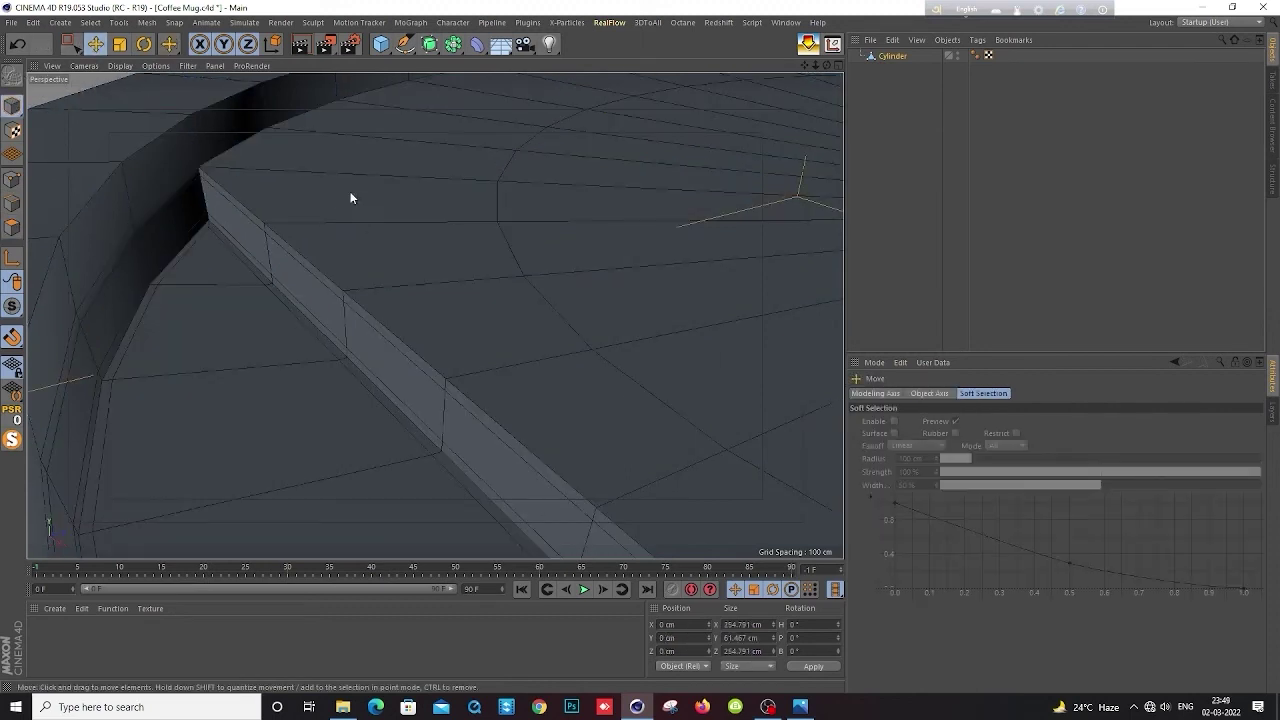
left_click_drag(350, 198, 442, 243, "alt")
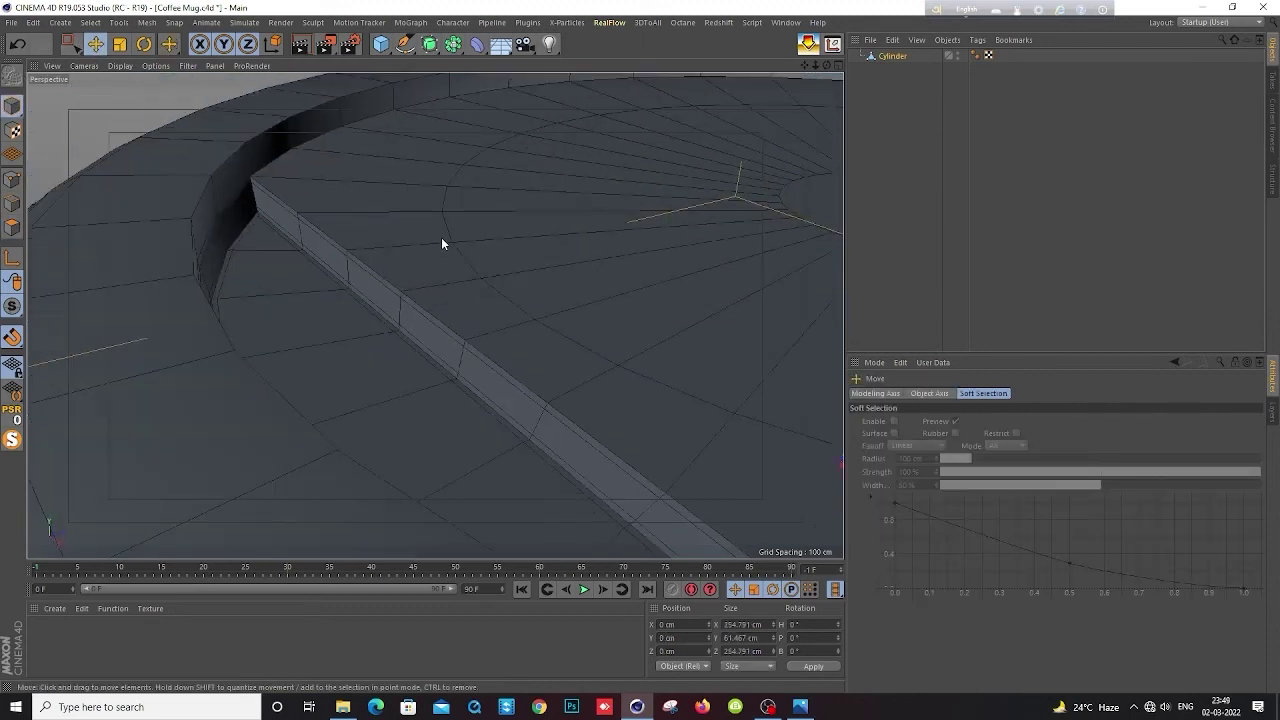
left_click(12, 203)
key("k")
key("l")
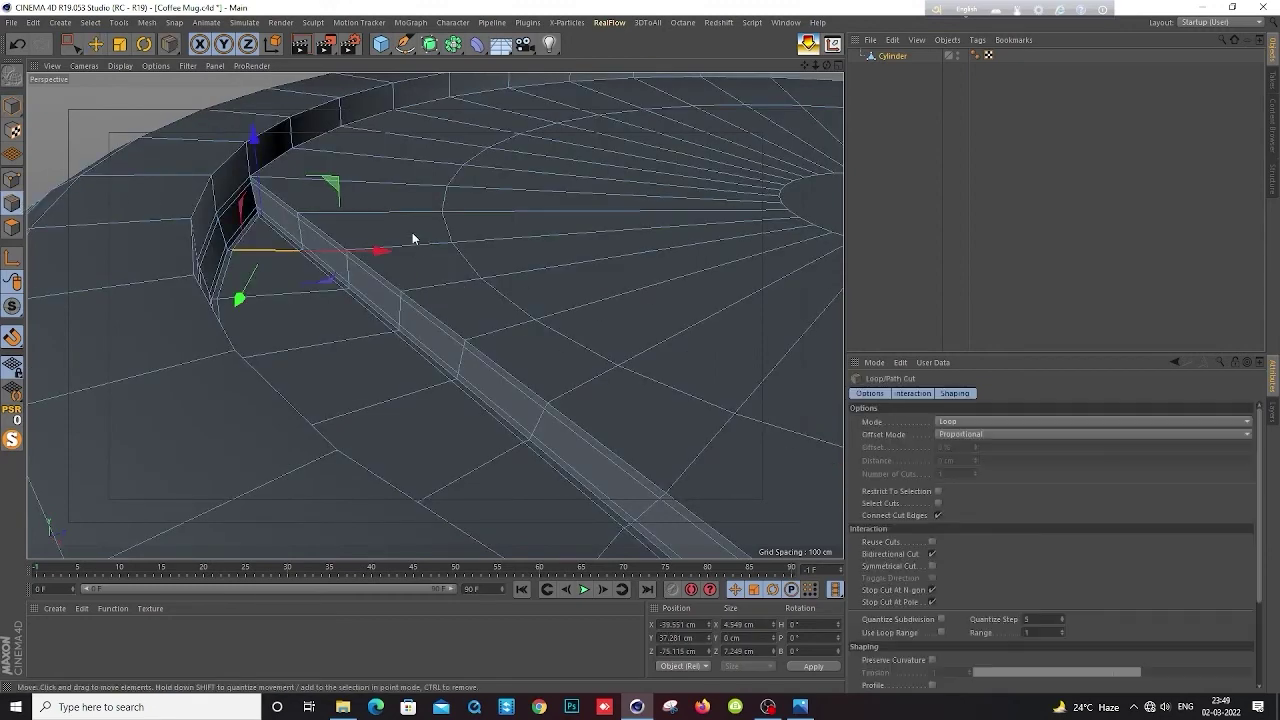
scroll(262, 180, "up", 2)
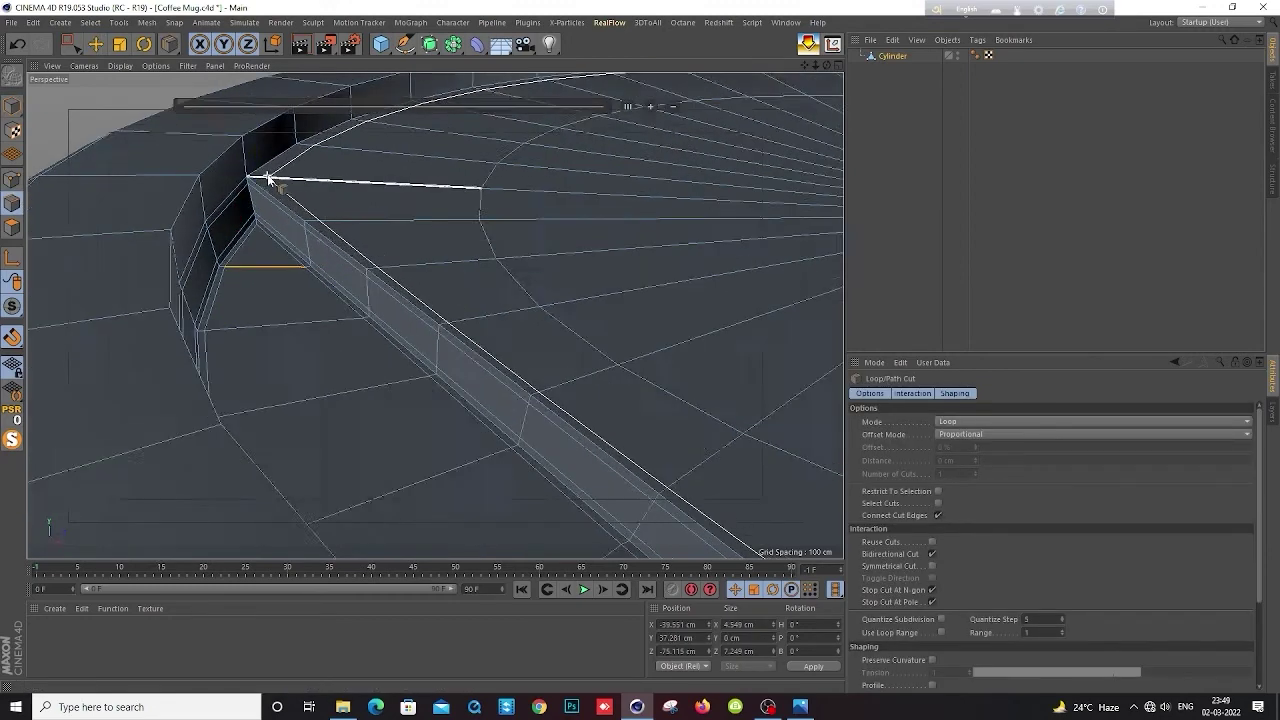
scroll(268, 178, "up", 2)
scroll(255, 186, "up", 2)
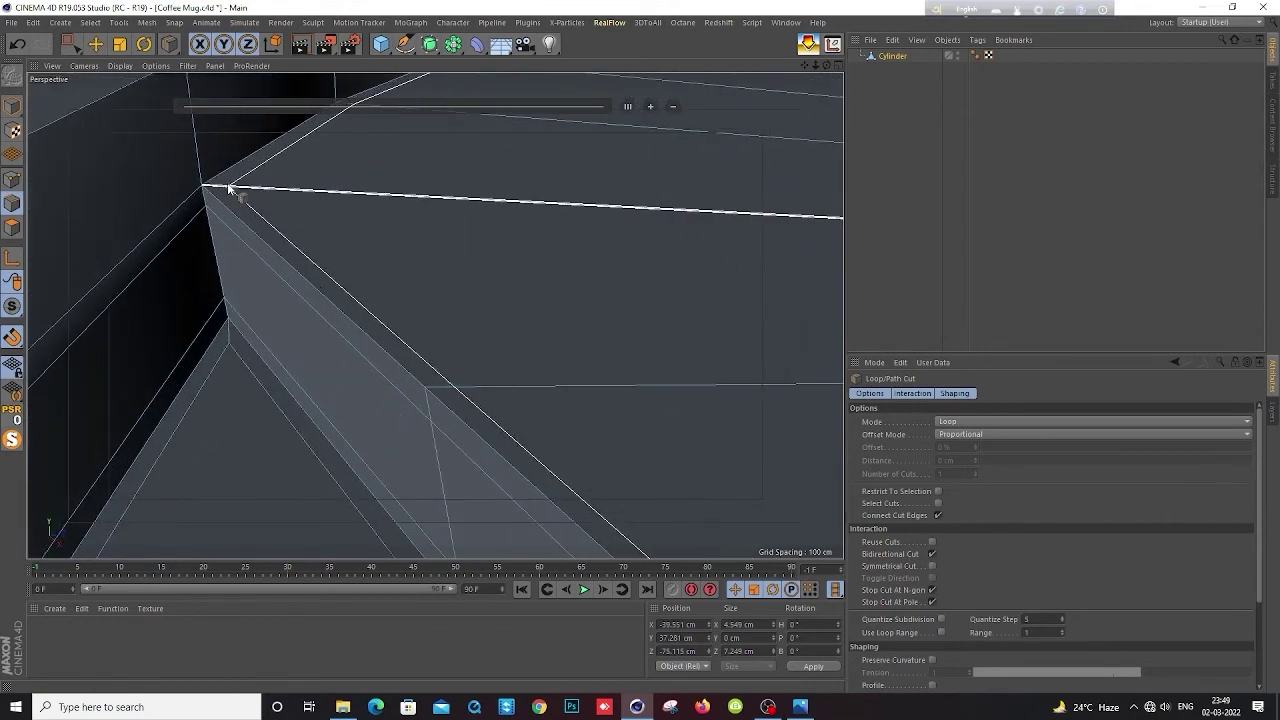
left_click(230, 188)
left_click(95, 43)
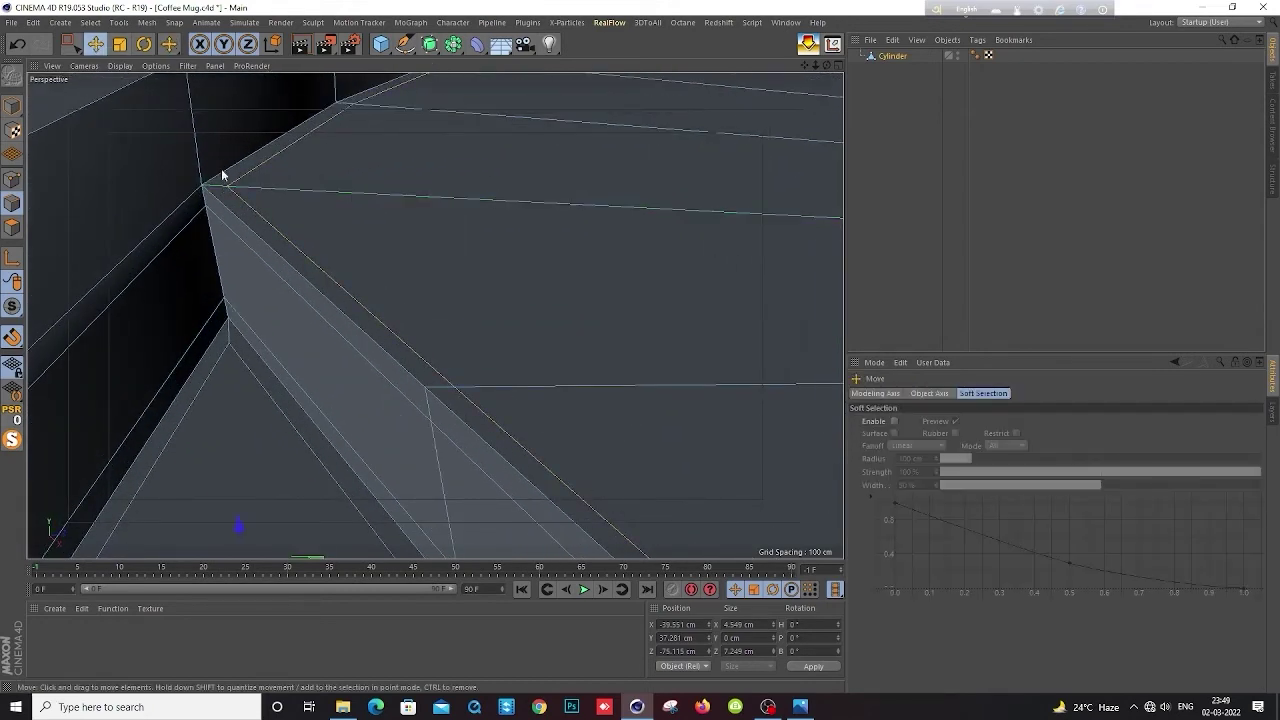
Add another loop cut near the slot corner, sliding it to 95.696% along the edge
key("k")
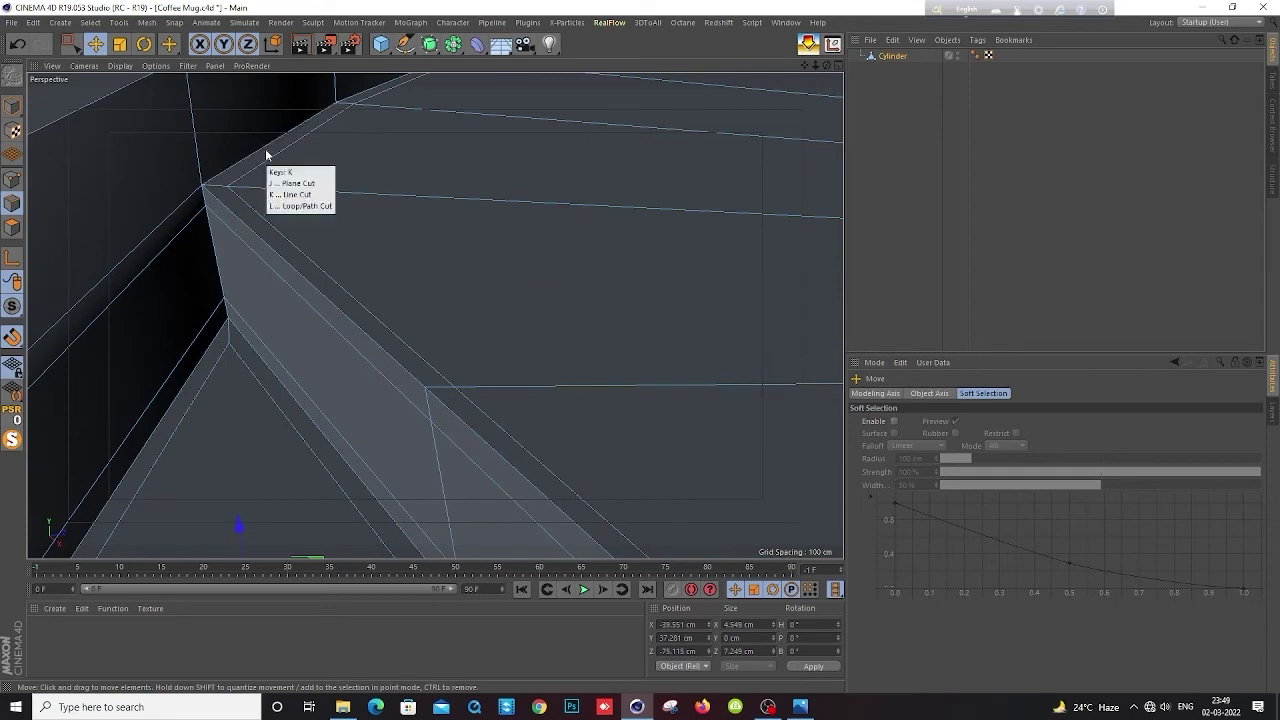
key("l")
left_click(200, 168)
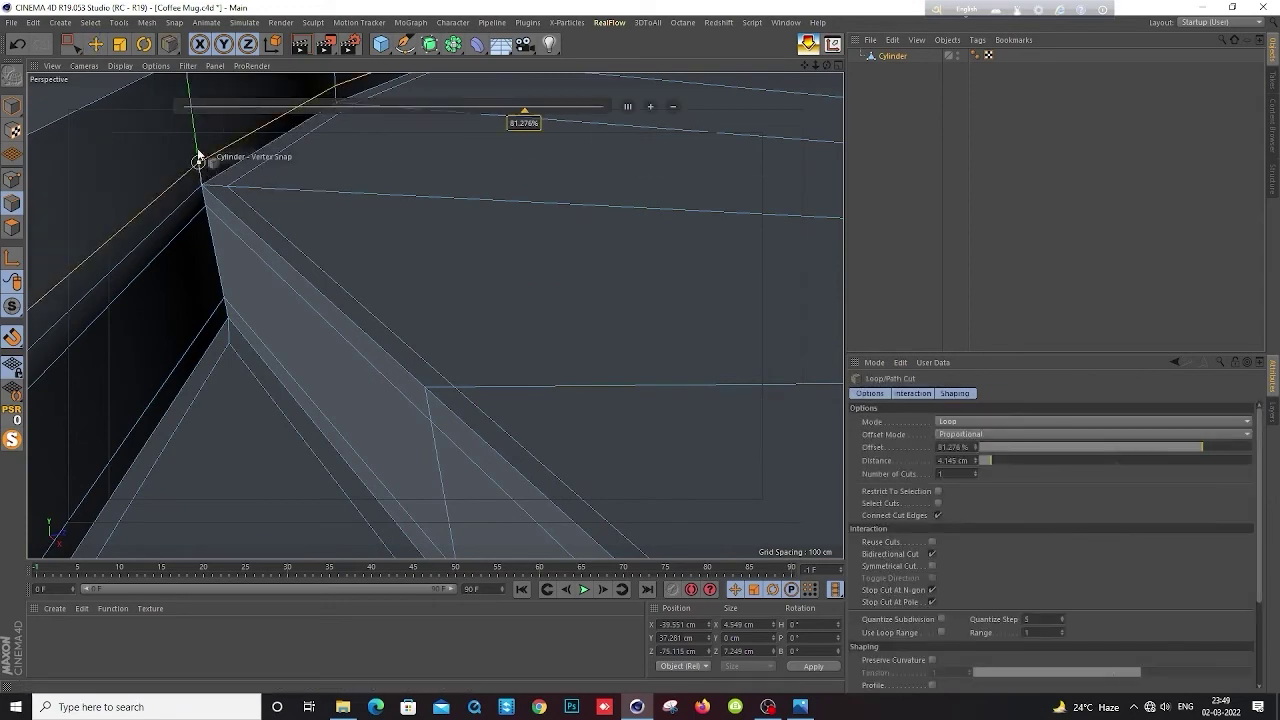
scroll(200, 165, "down", 2)
scroll(200, 165, "down", 2)
left_click_drag(127, 150, 105, 150)
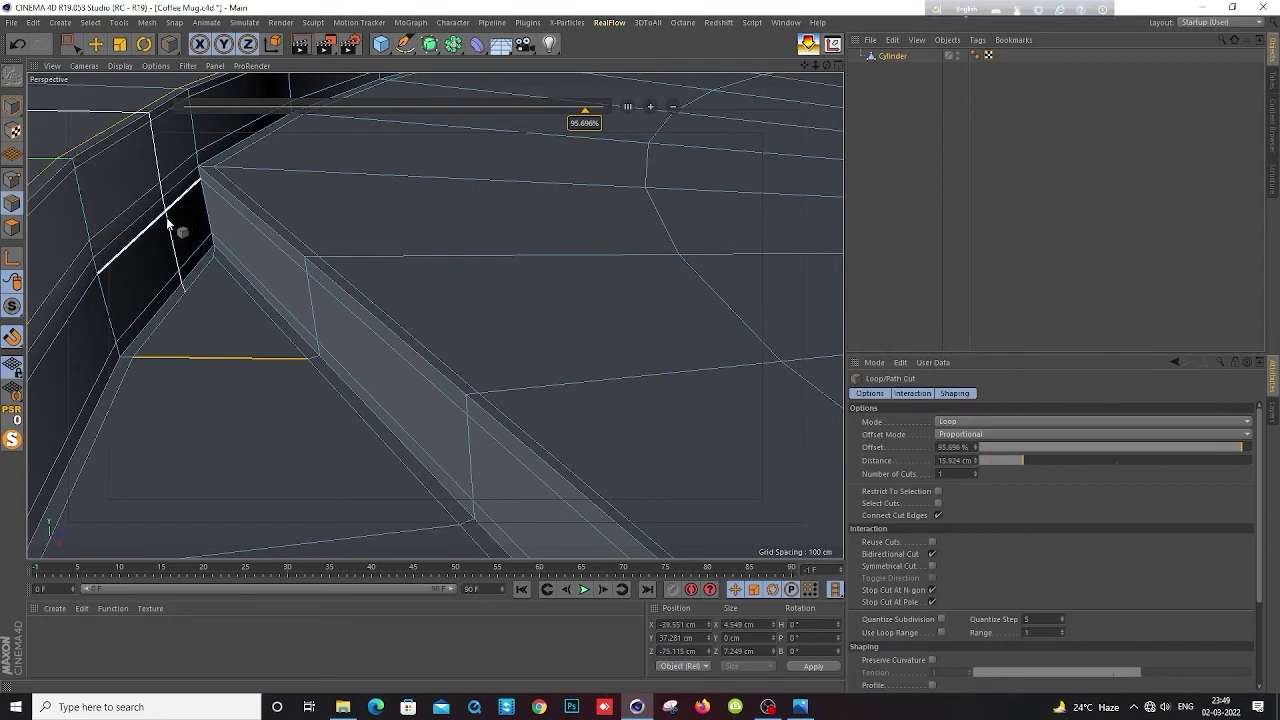
mouse_move(166, 217)
left_mouse_down("alt")
mouse_move(421, 253)
mouse_move(630, 234)
mouse_move(292, 262)
left_mouse_up("alt")
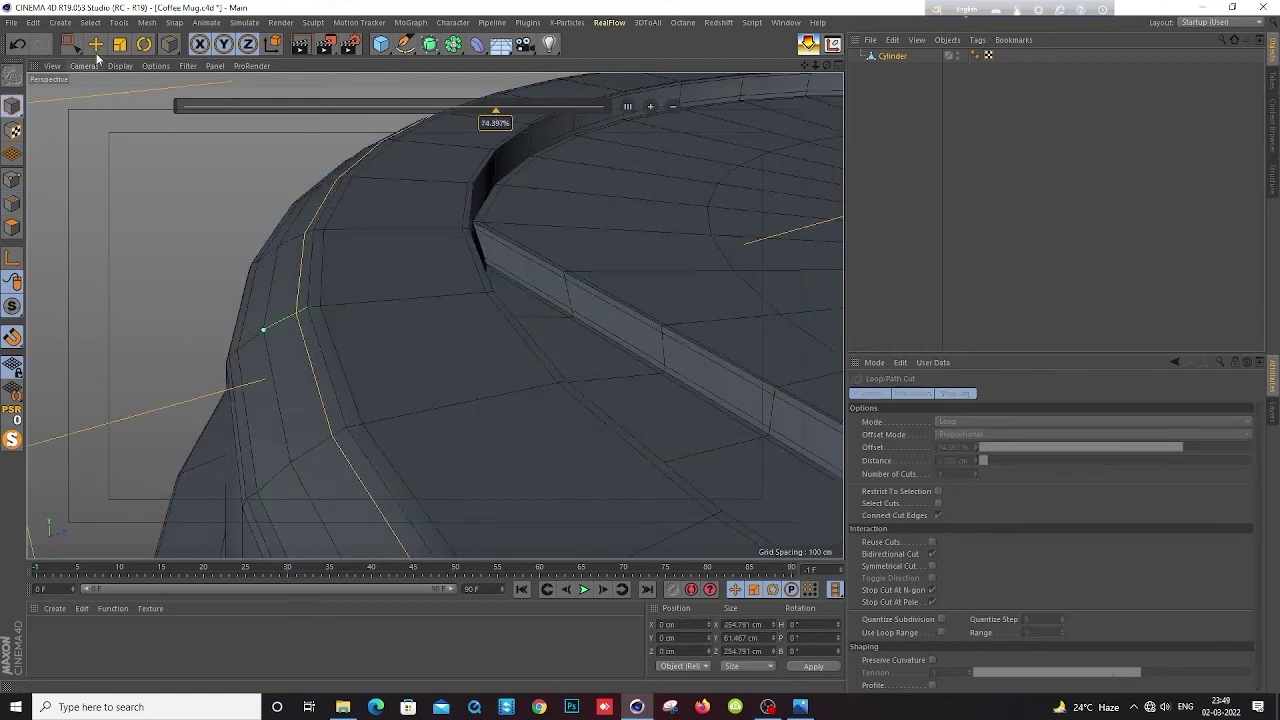
Unsolo to show the mug body, enable Subdivision Surface, and switch to Gouraud Shading (N~A)
key("e")
scroll(594, 226, "down", 3)
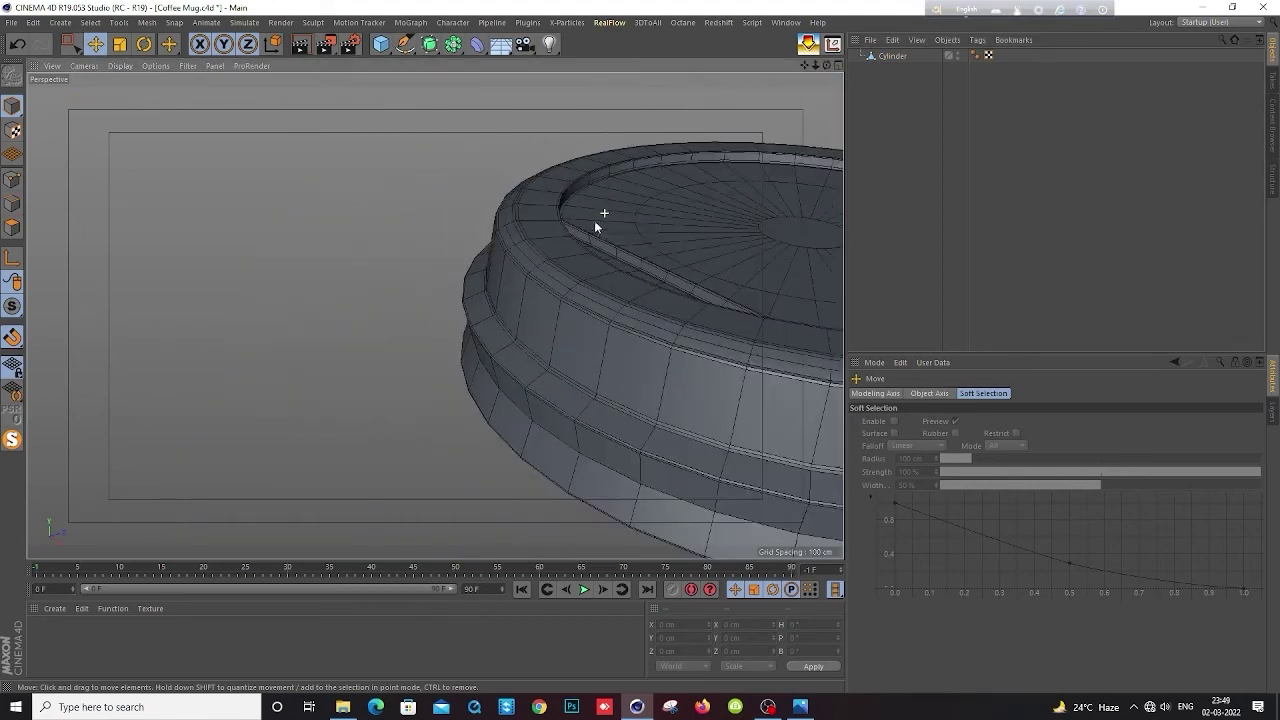
key("ctrl+z")
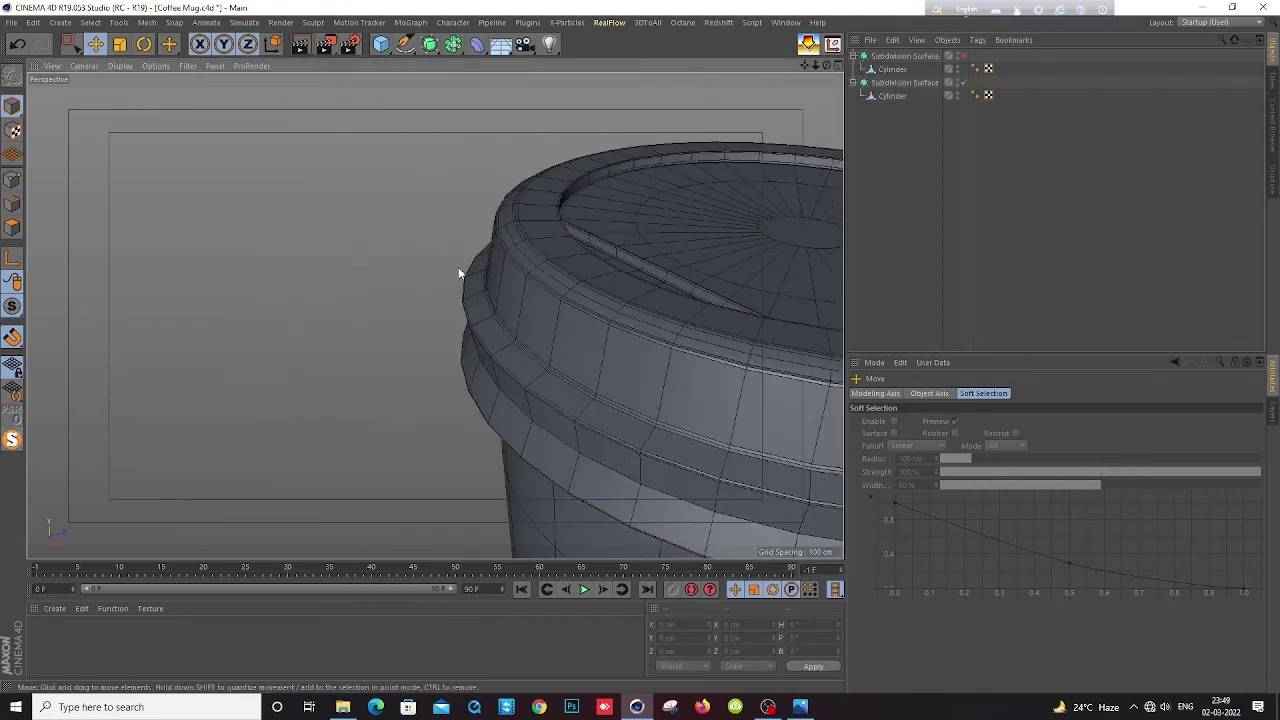
left_click(963, 56)
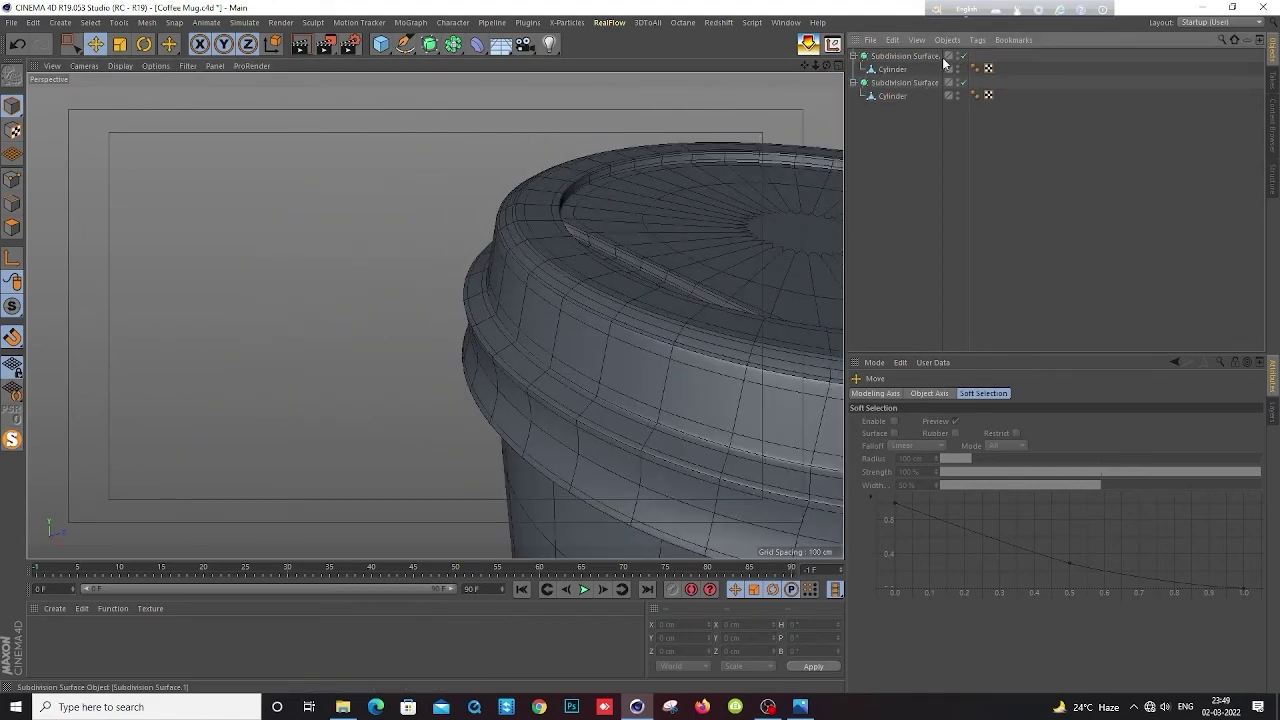
key("n")
key("a")
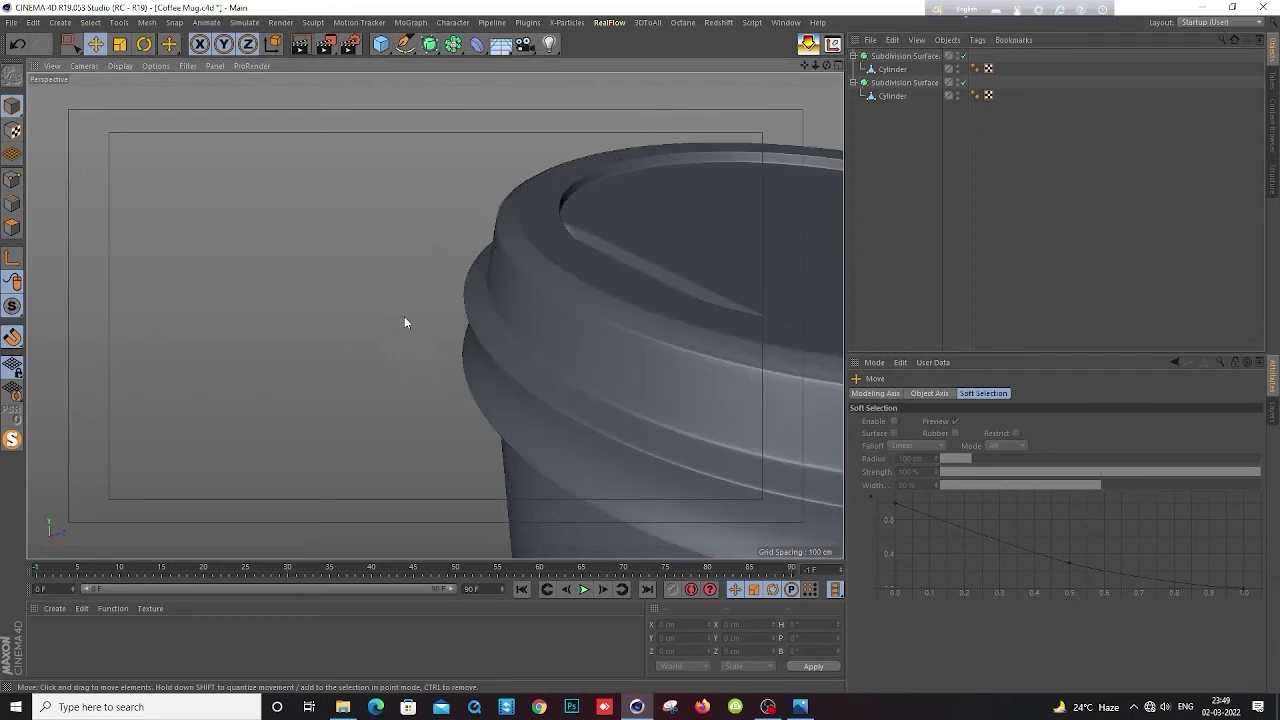
Inspect the smoothed lid in Model mode, then switch to the four-view layout
scroll(404, 322, "down", 5)
mouse_move(418, 308)
left_mouse_down("alt")
mouse_move(710, 382)
mouse_move(767, 320)
mouse_move(761, 330)
left_mouse_up("alt")
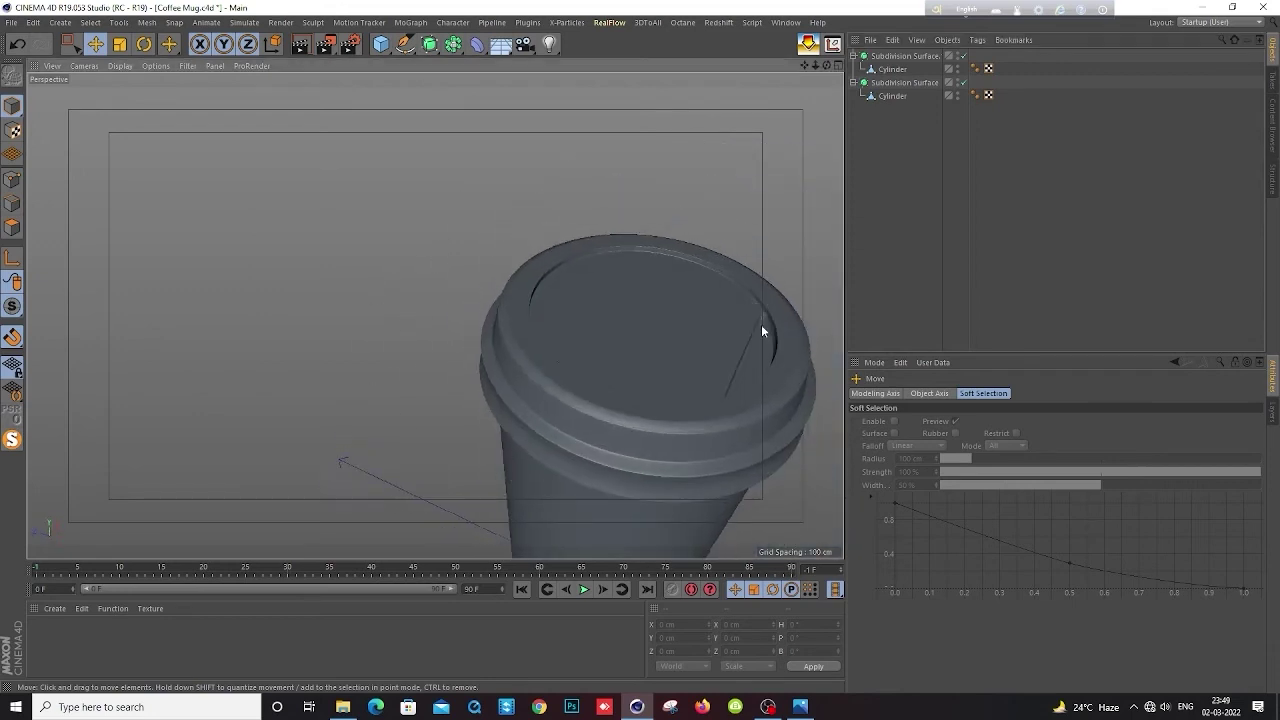
middle_click_drag(598, 392, 392, 318, "alt")
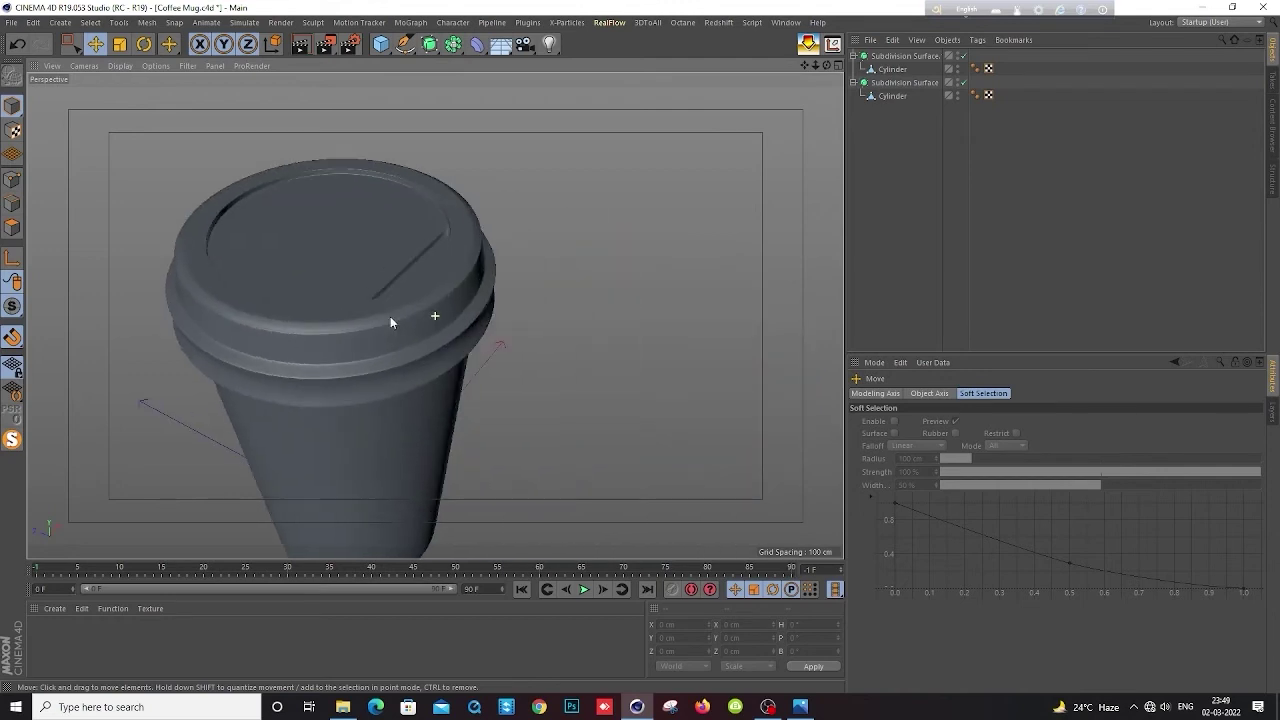
scroll(420, 266, "up", 3)
scroll(430, 262, "up", 3)
scroll(436, 266, "up", 3)
scroll(437, 266, "down", 3)
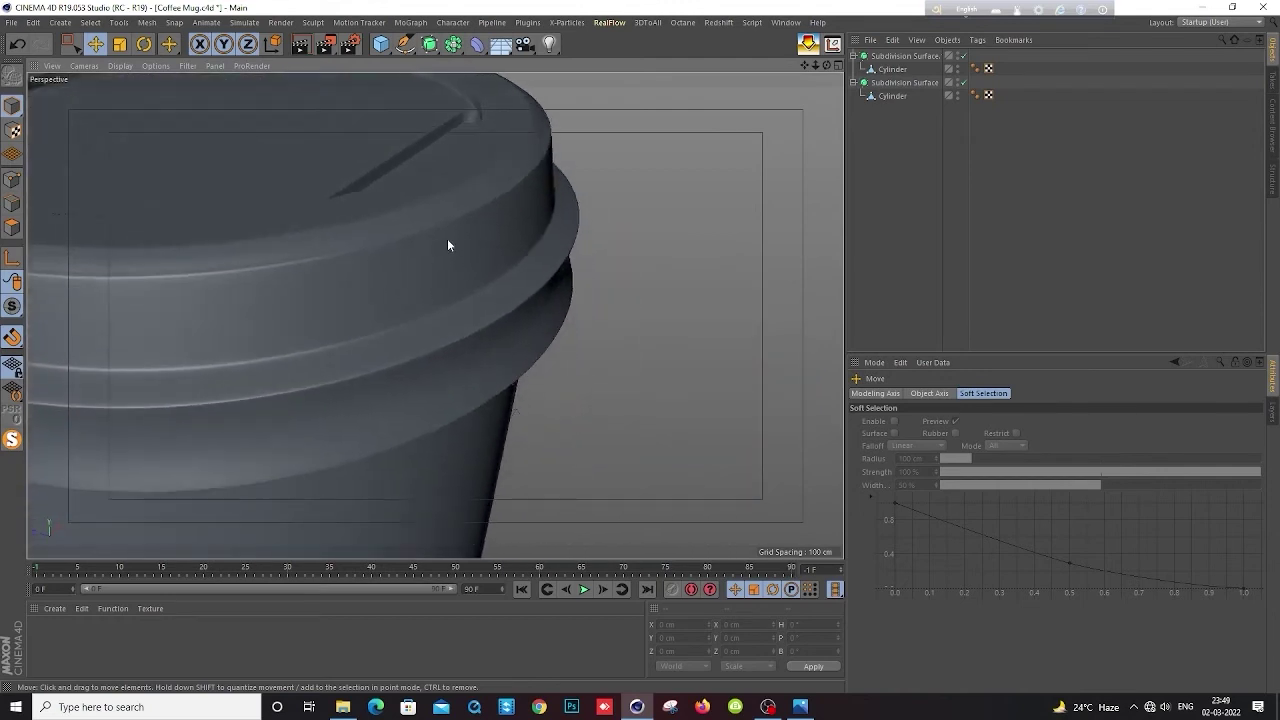
scroll(446, 243, "up", 3)
left_click(12, 180)
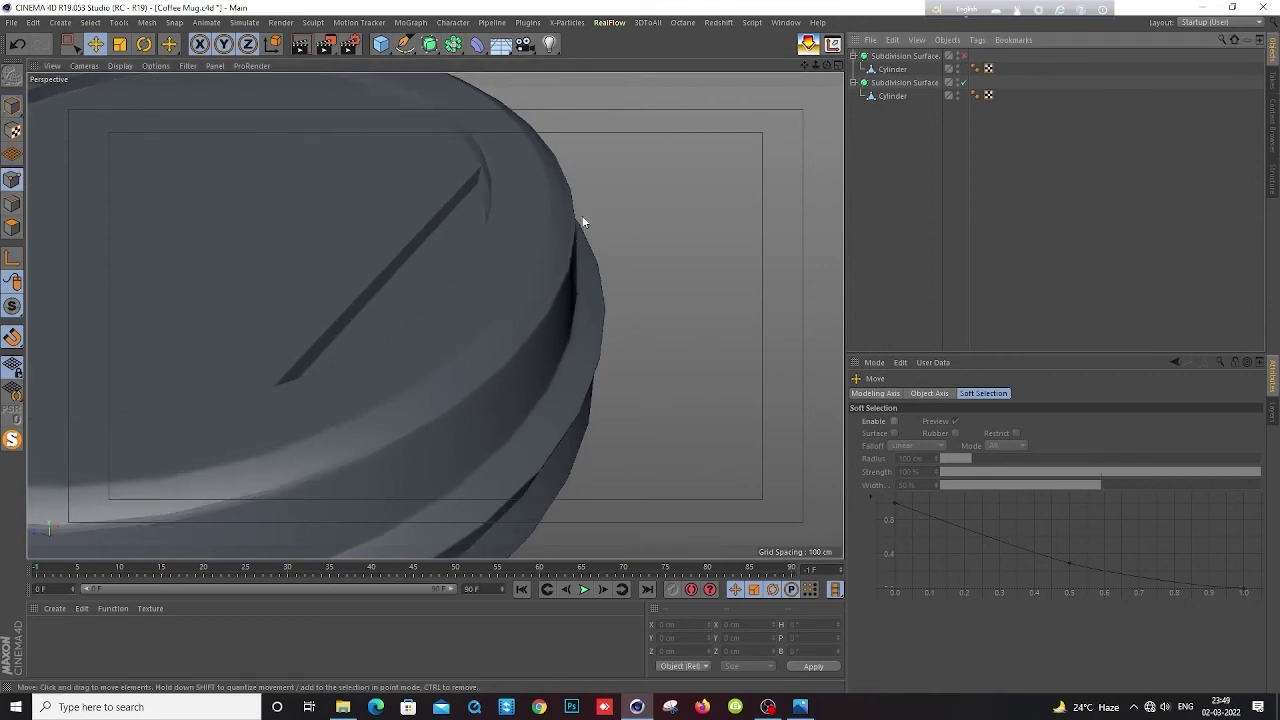
middle_click(537, 228)
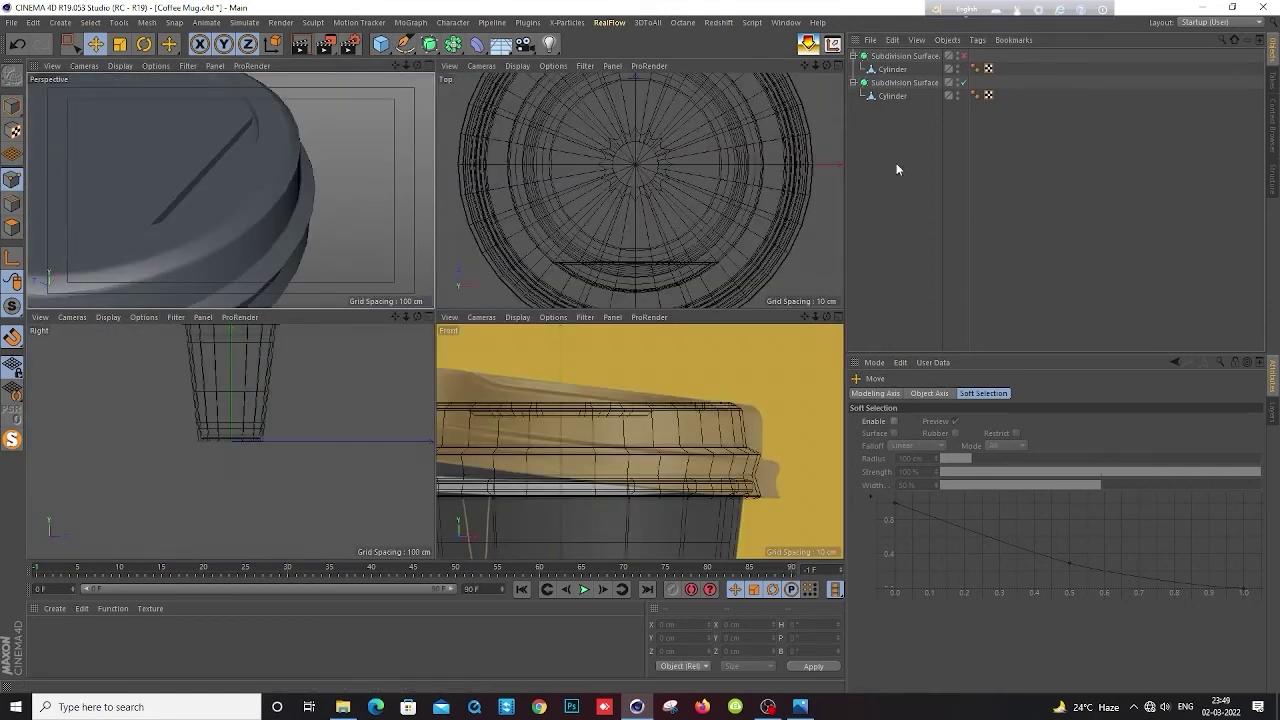
Solo the lid cylinder in a maximized Top view, check the reference photo, and zoom in
left_click(890, 72)
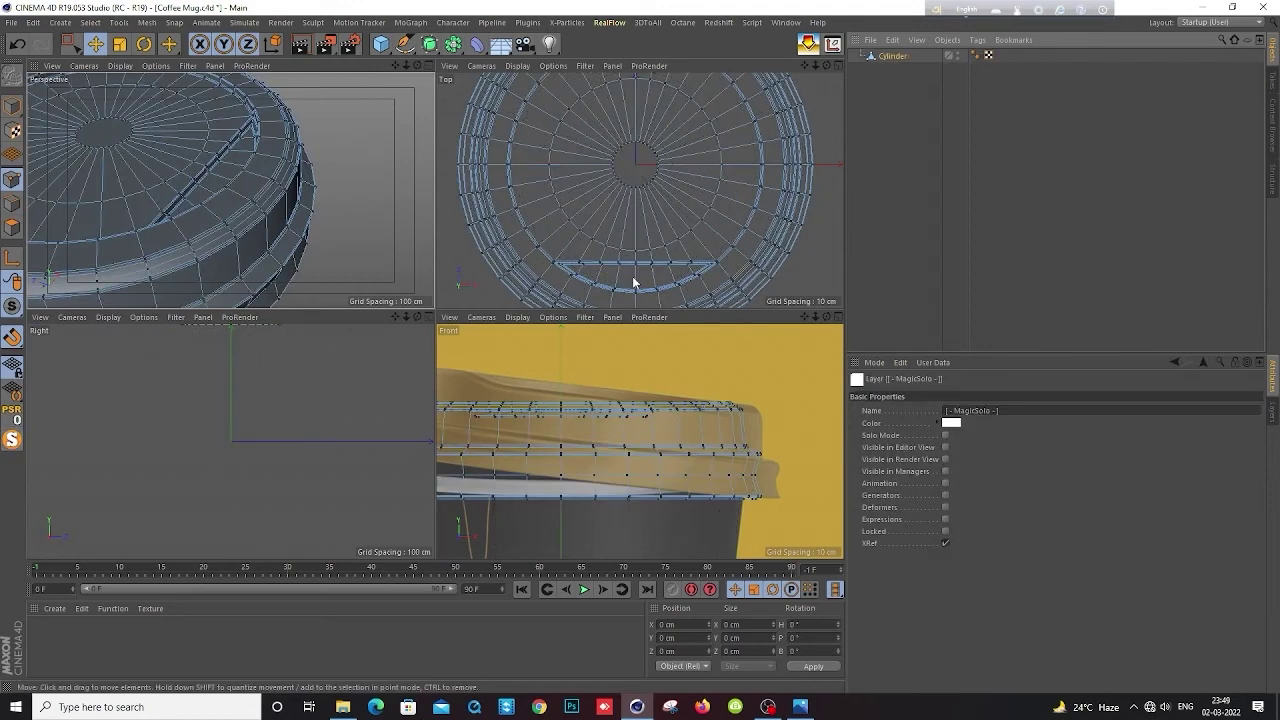
middle_click(673, 284)
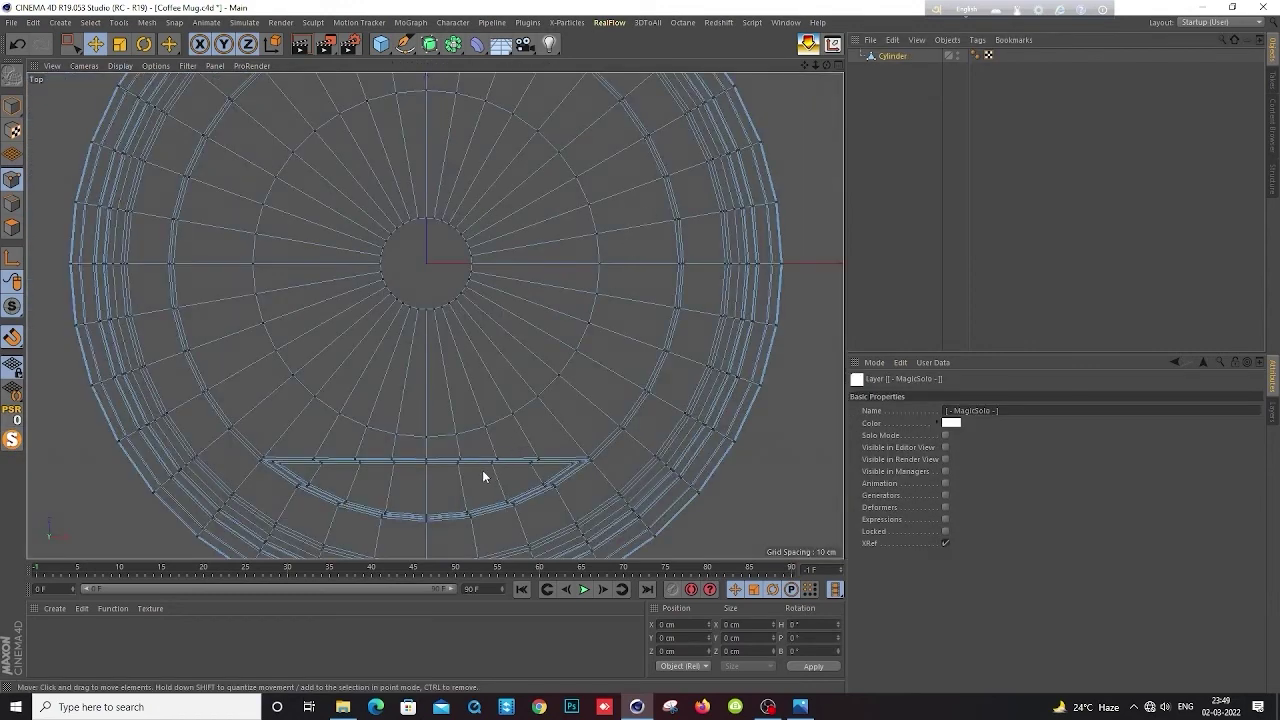
middle_click_drag(491, 481, 485, 378, "alt")
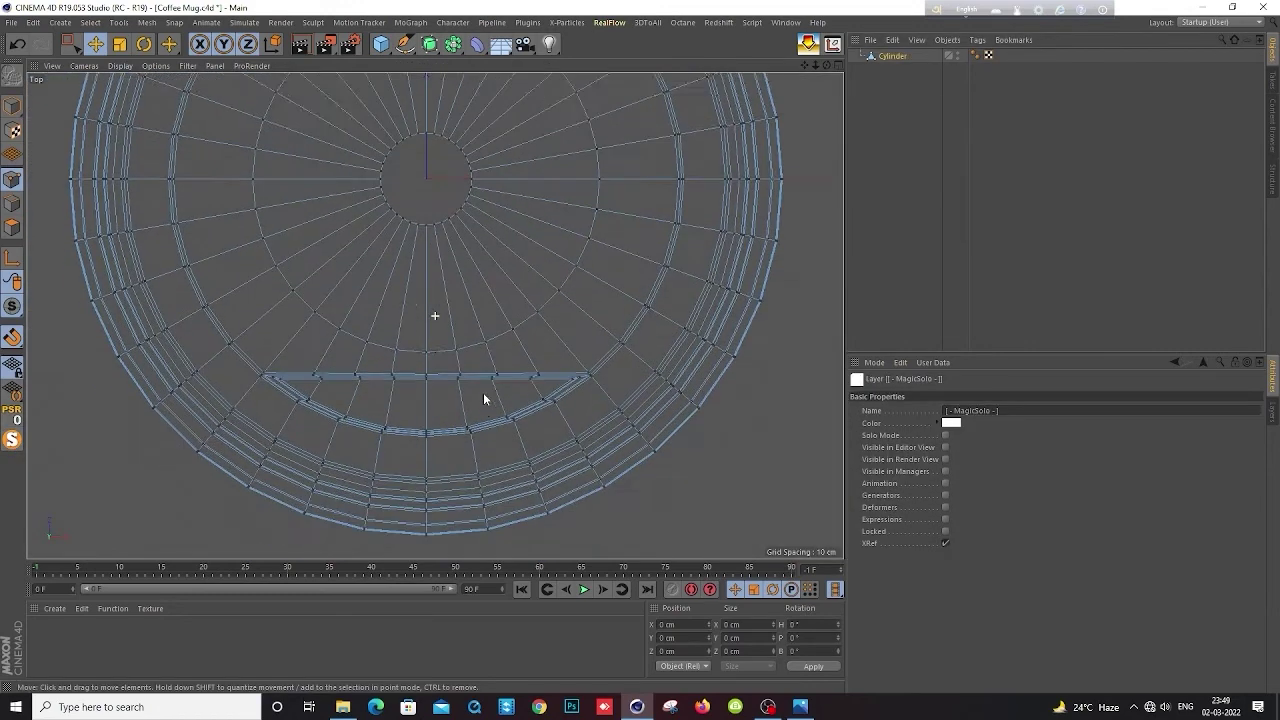
left_click(800, 707)
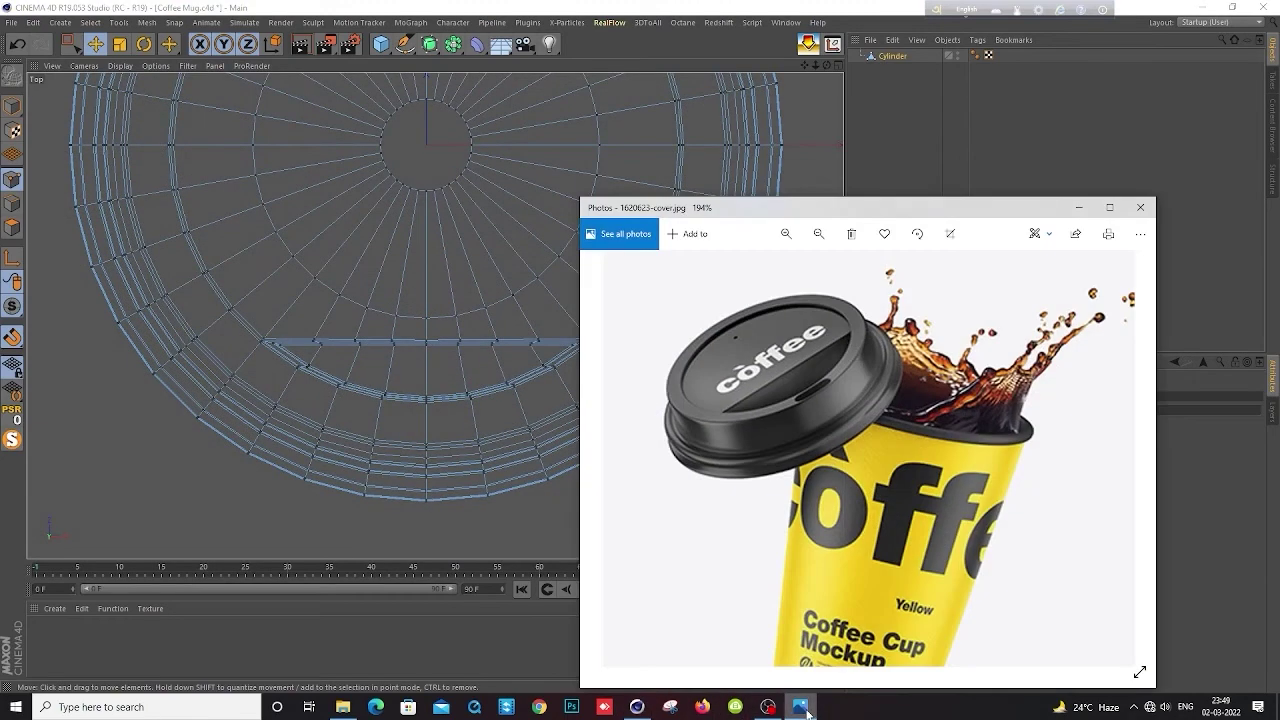
left_click(801, 707)
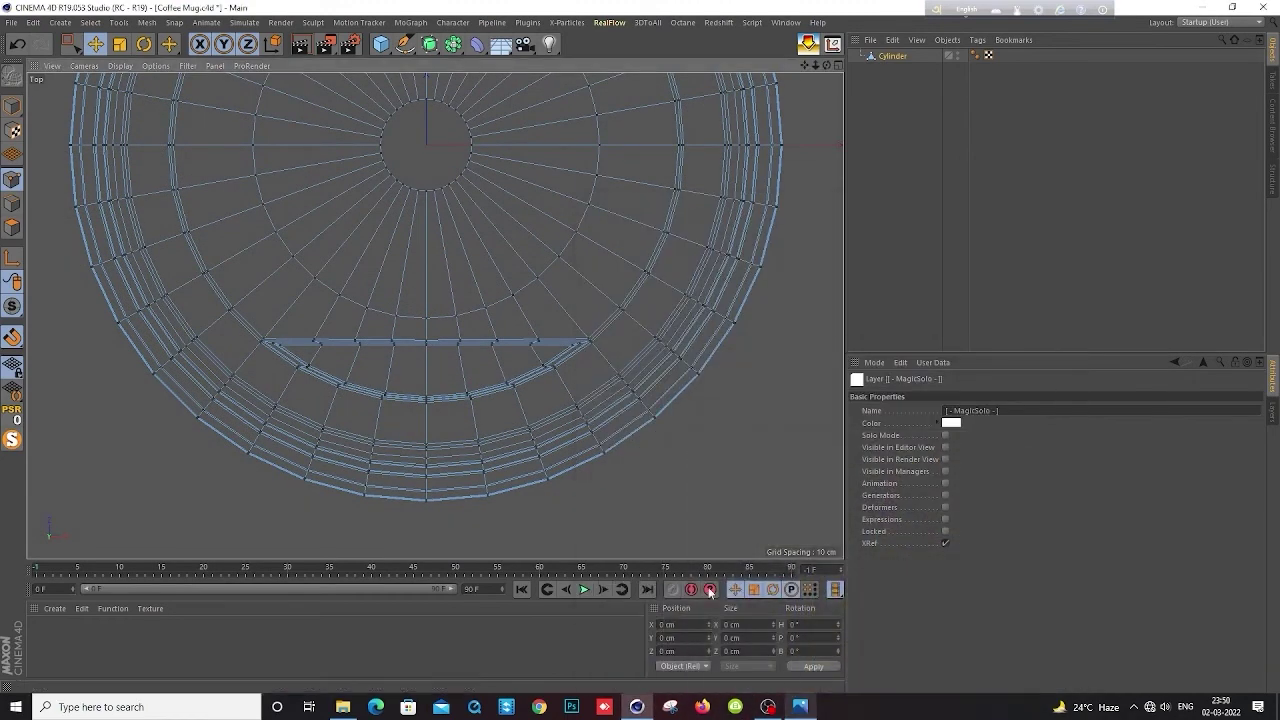
scroll(438, 431, "up", 3)
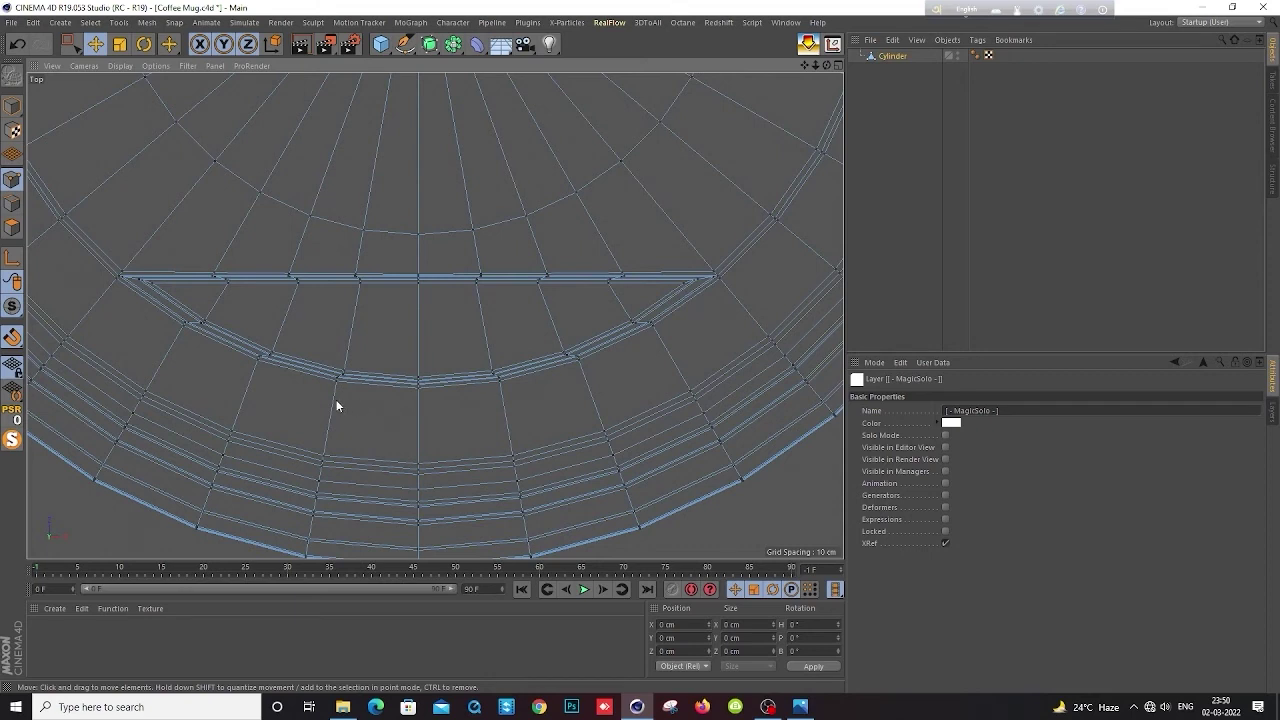
Line-cut three edges across the lid below its ridge, outlining the sip-hole patch
key("k")
key("k")
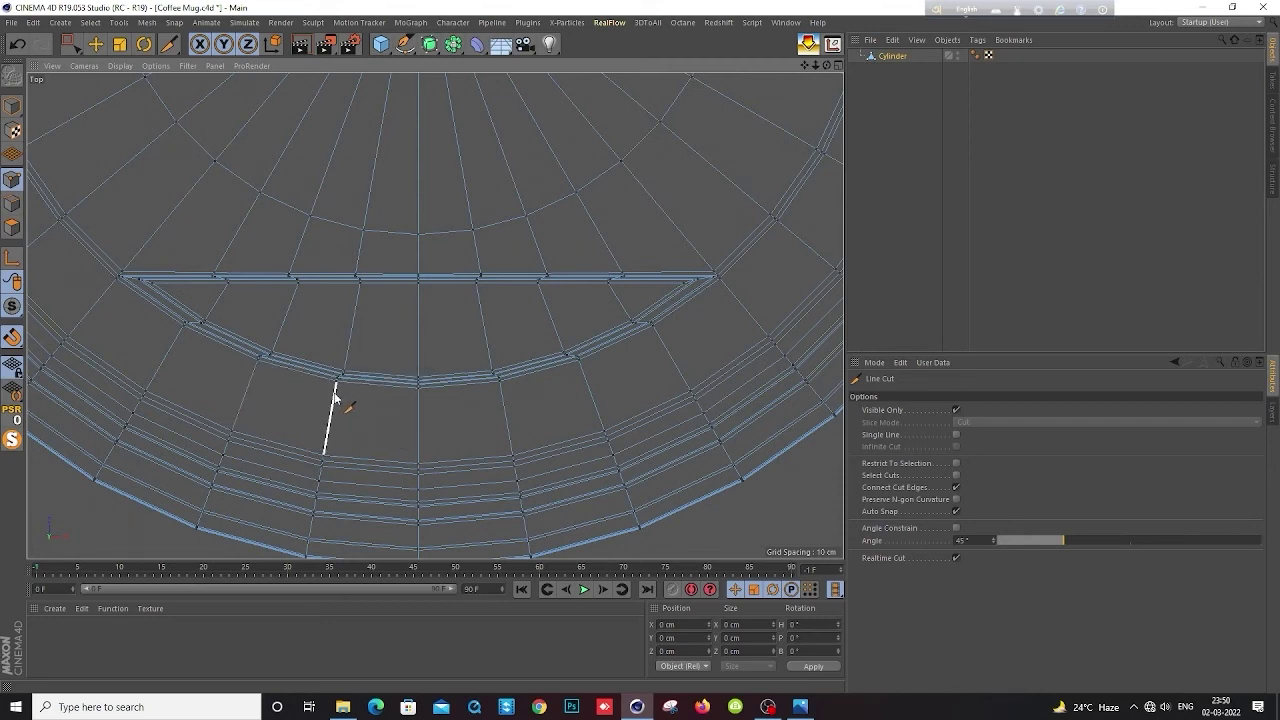
left_click(335, 392)
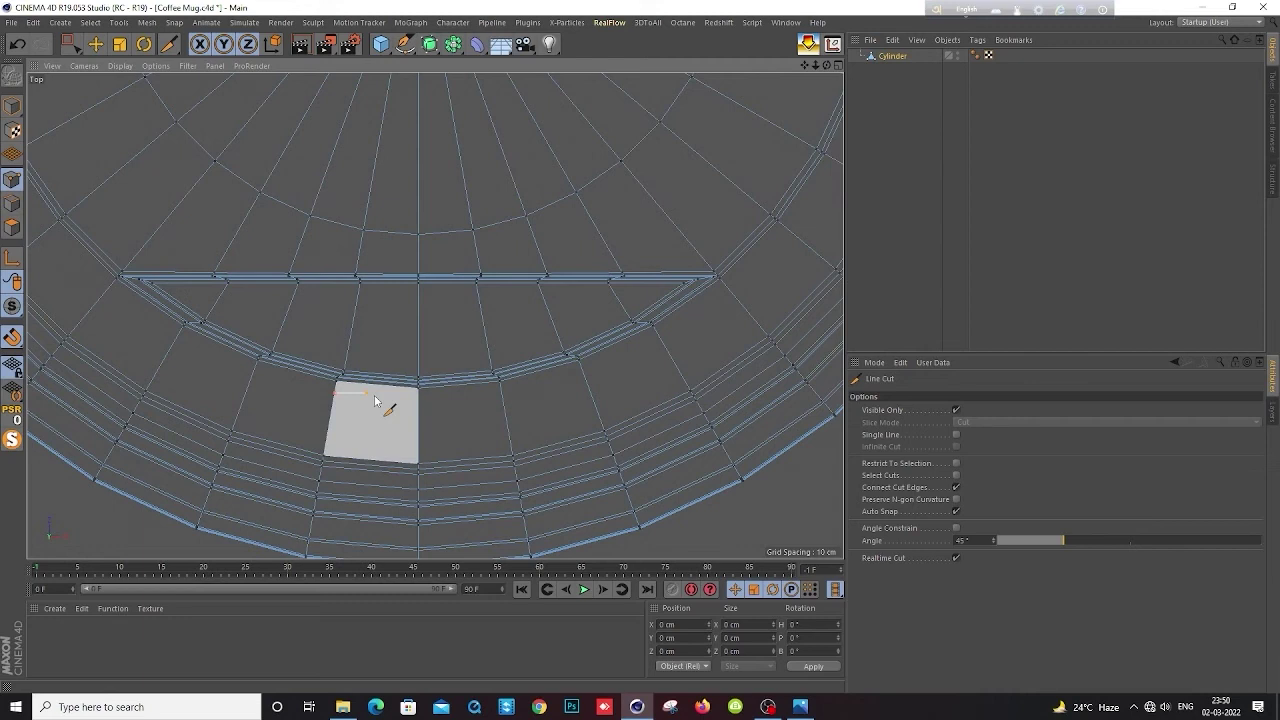
left_click(501, 395)
key("Escape")
left_click(325, 445)
double_click(509, 443)
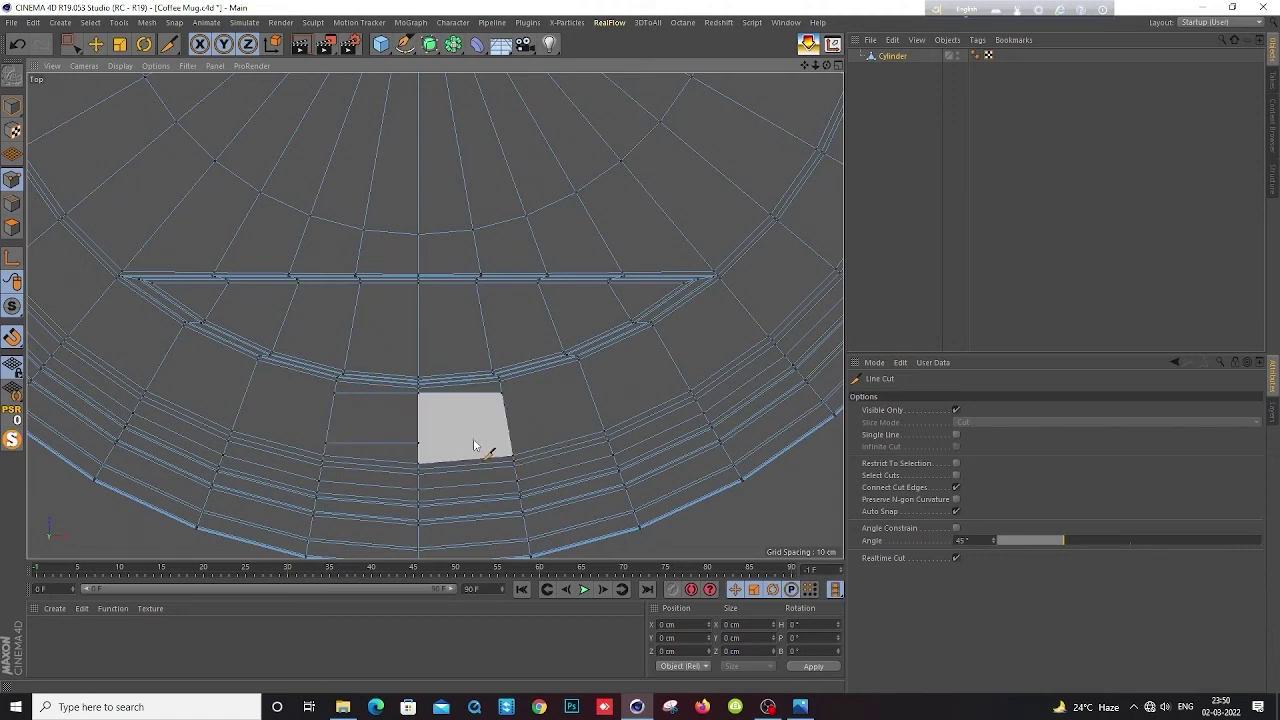
left_click(418, 443)
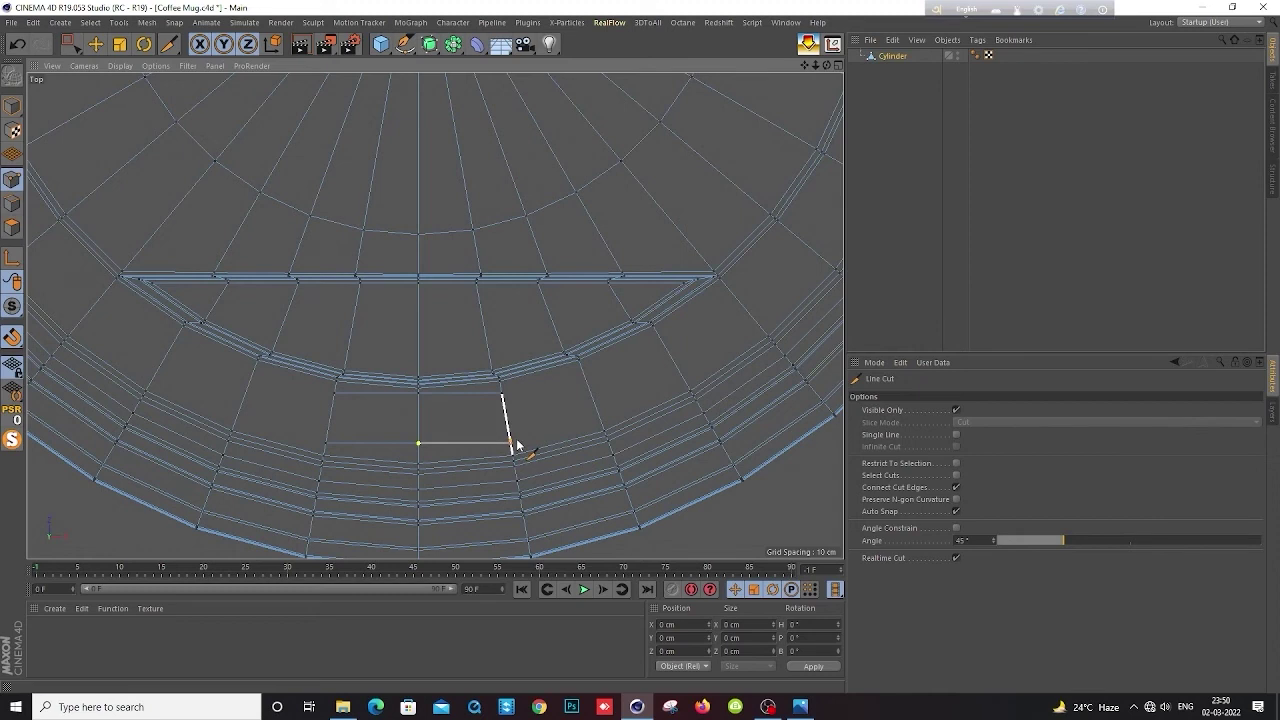
left_click(512, 443)
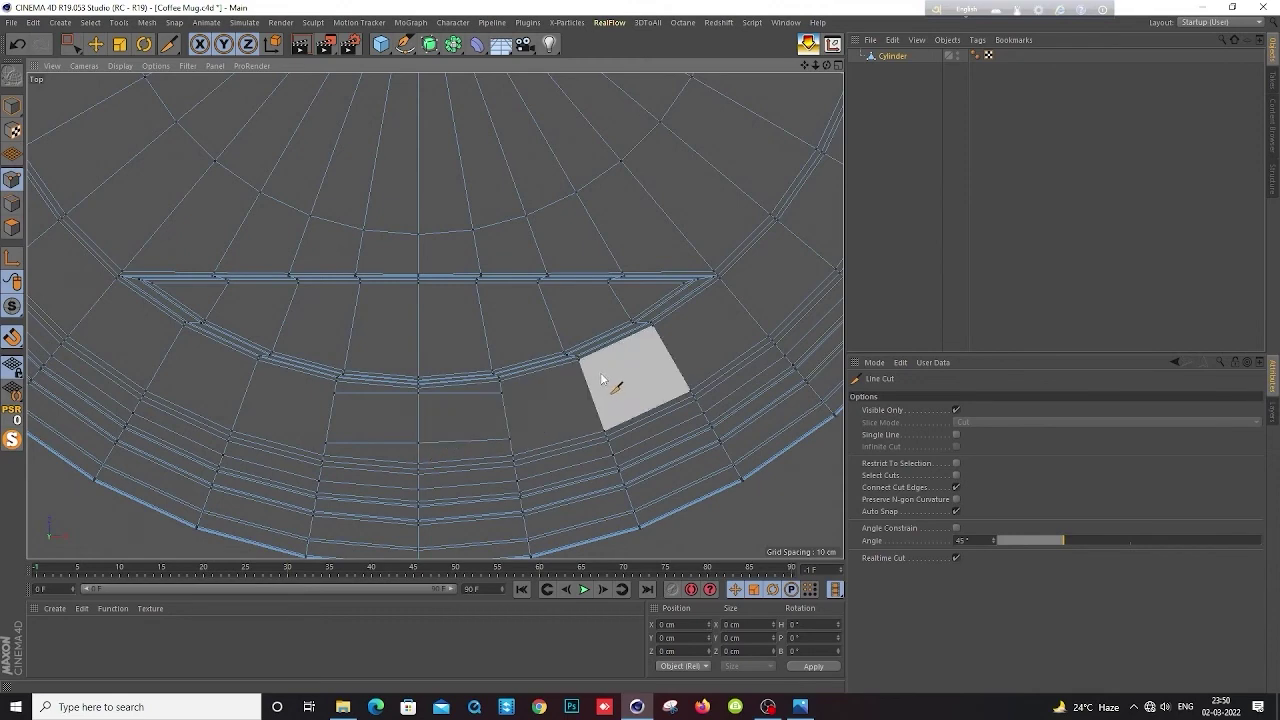
Slide one corner point of the new patch slightly along its edge
key("e")
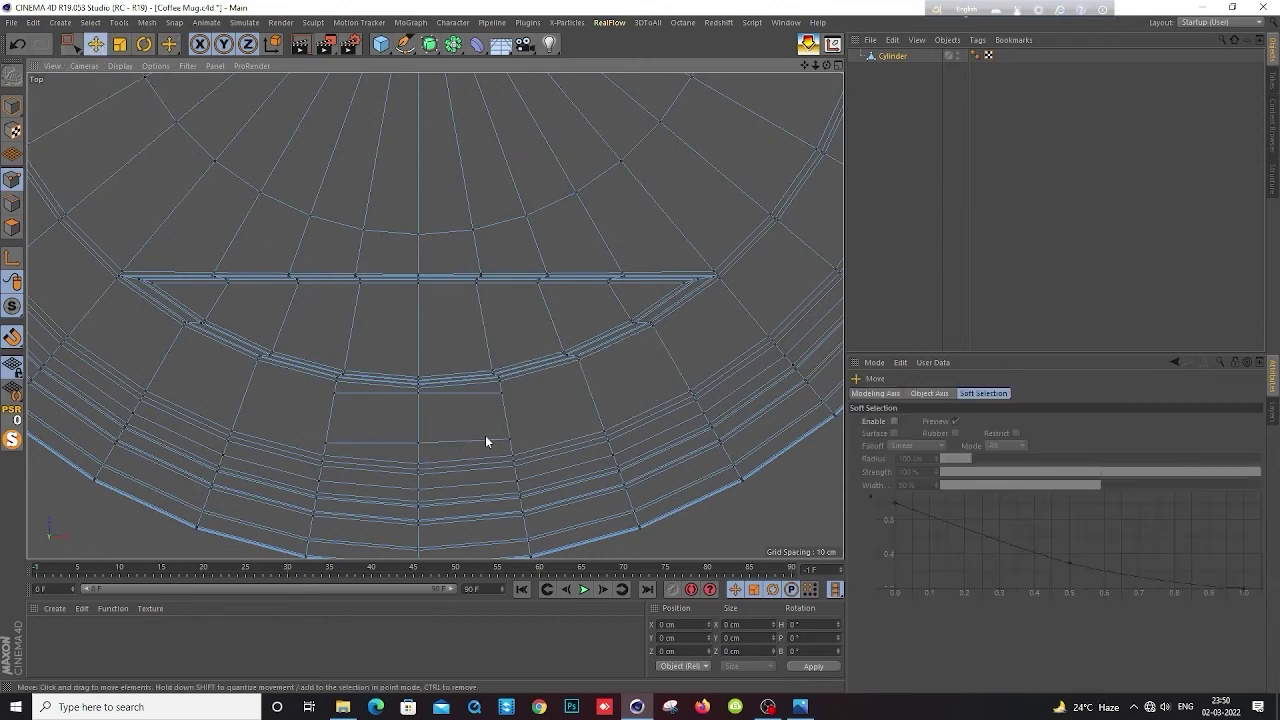
scroll(487, 438, "up", 2)
scroll(500, 439, "up", 2)
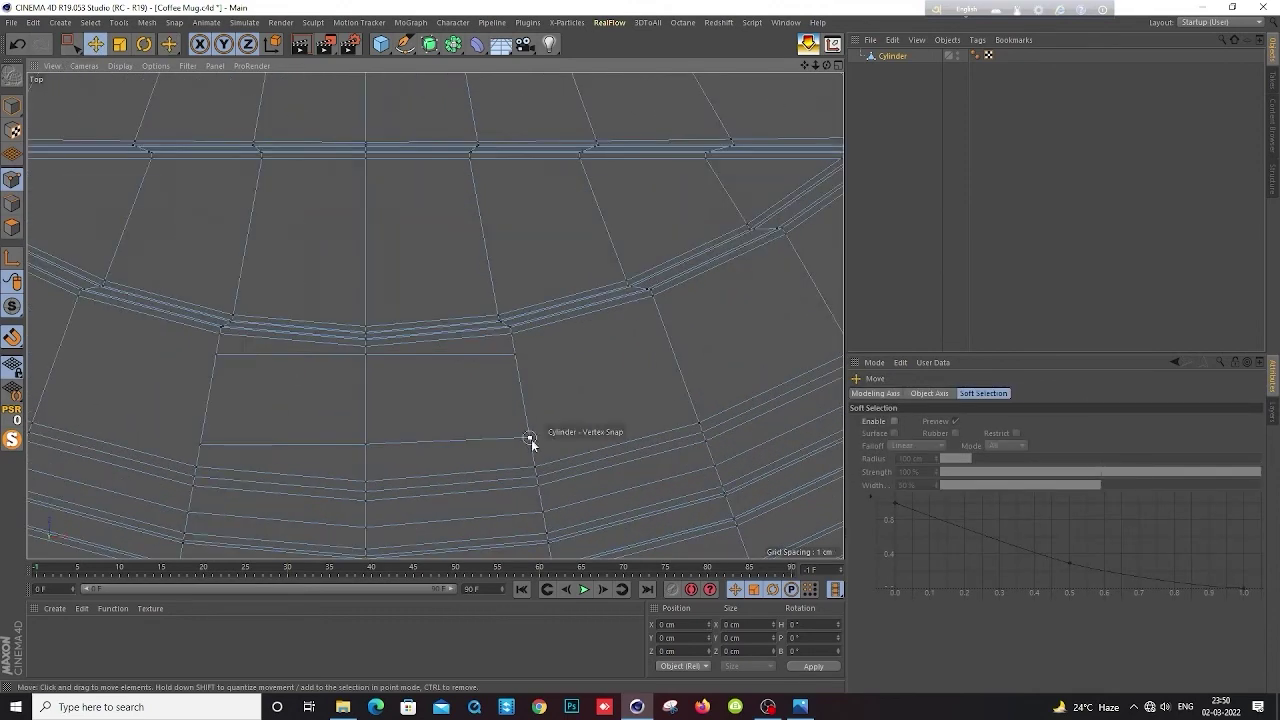
left_click(529, 437)
right_click(627, 312)
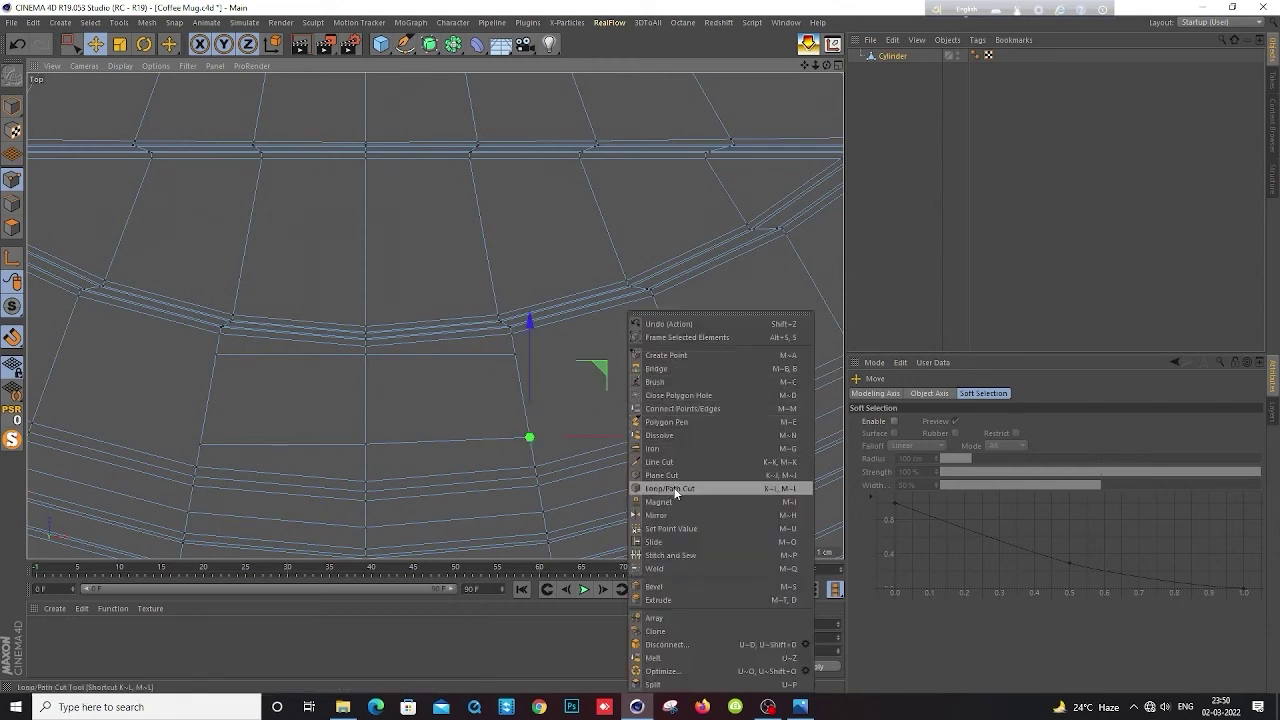
left_click(660, 541)
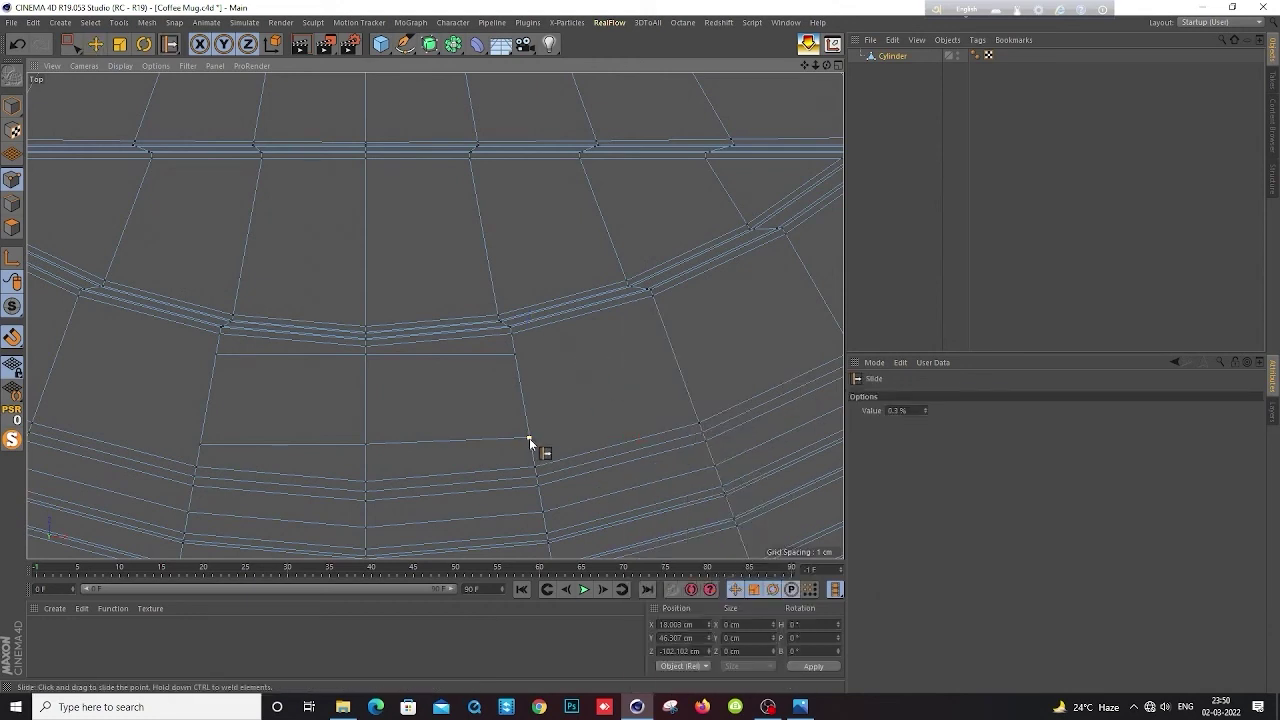
left_click_drag(530, 440, 530, 443)
left_click(95, 43)
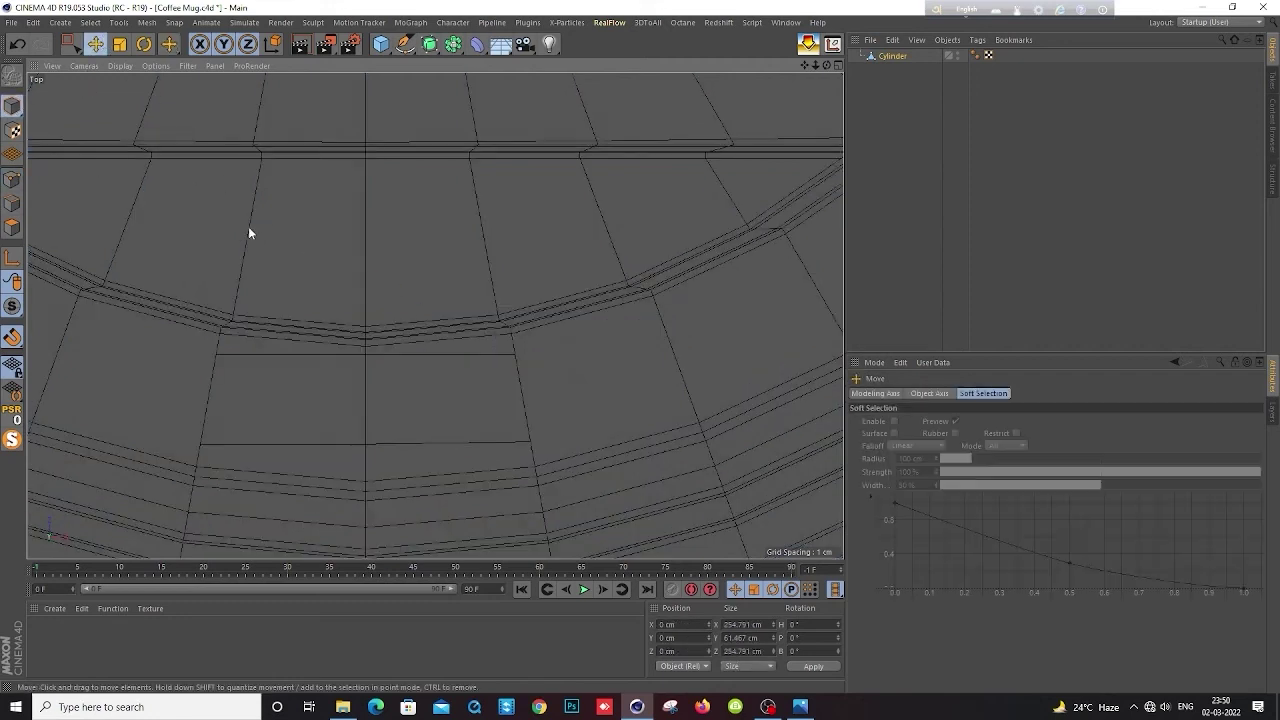
Select the outlined patch polygon in the four-view layout and delete it
left_click(12, 203)
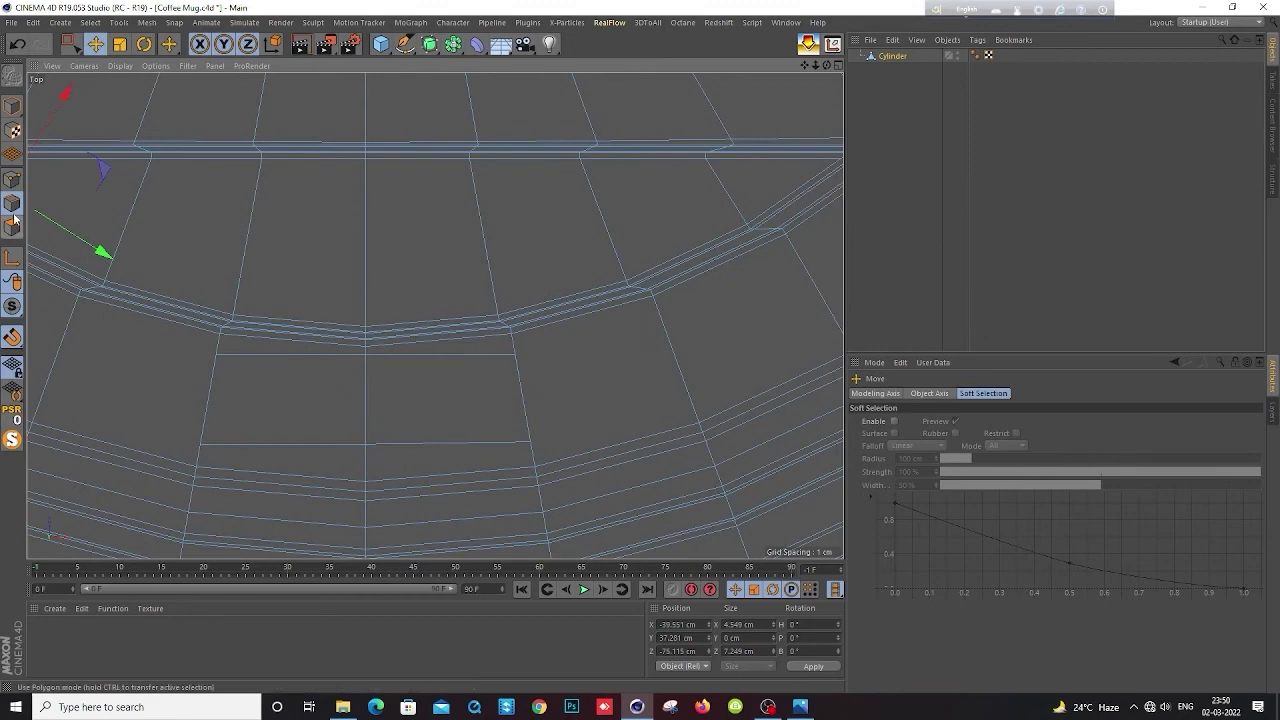
middle_click(162, 258)
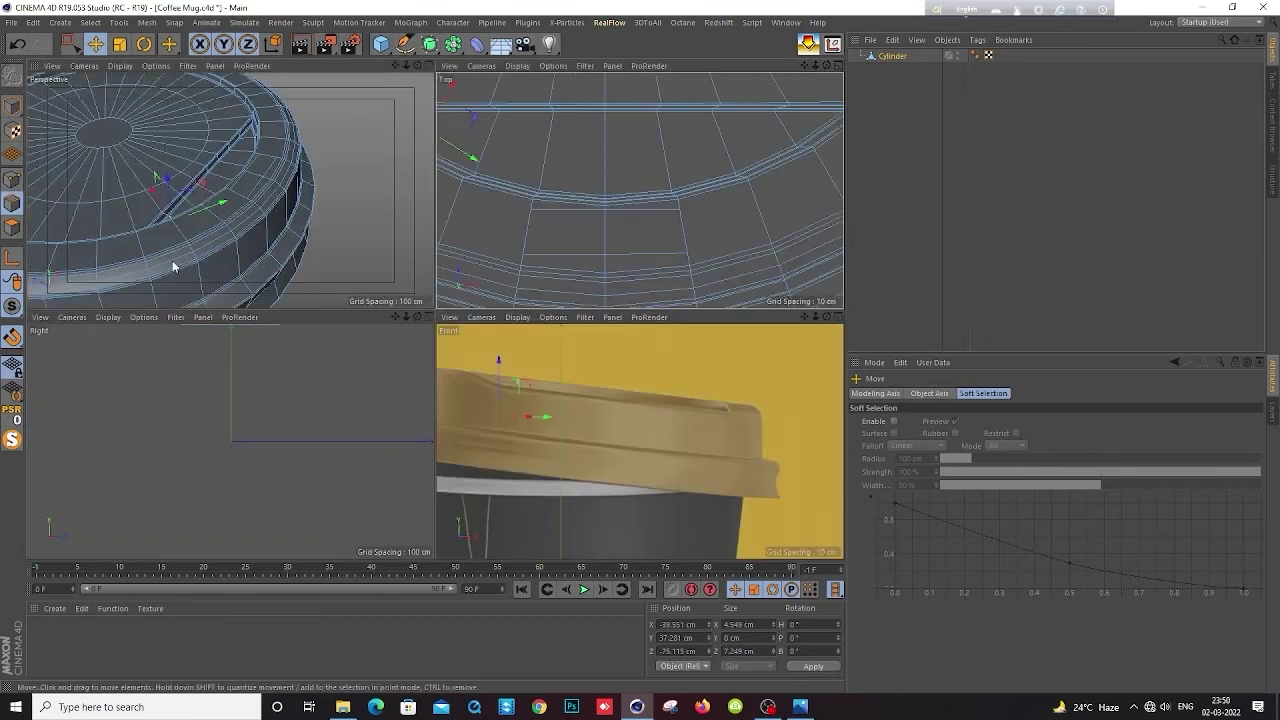
scroll(261, 170, "up", 3)
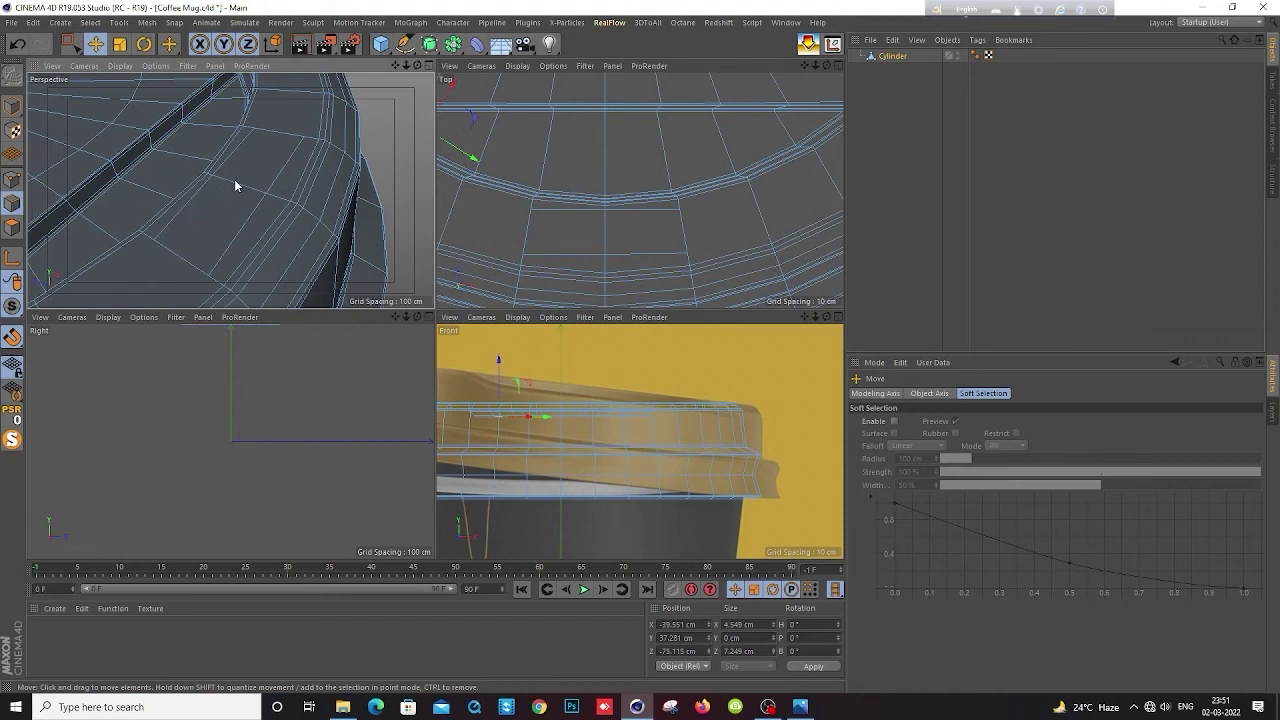
left_click(236, 185)
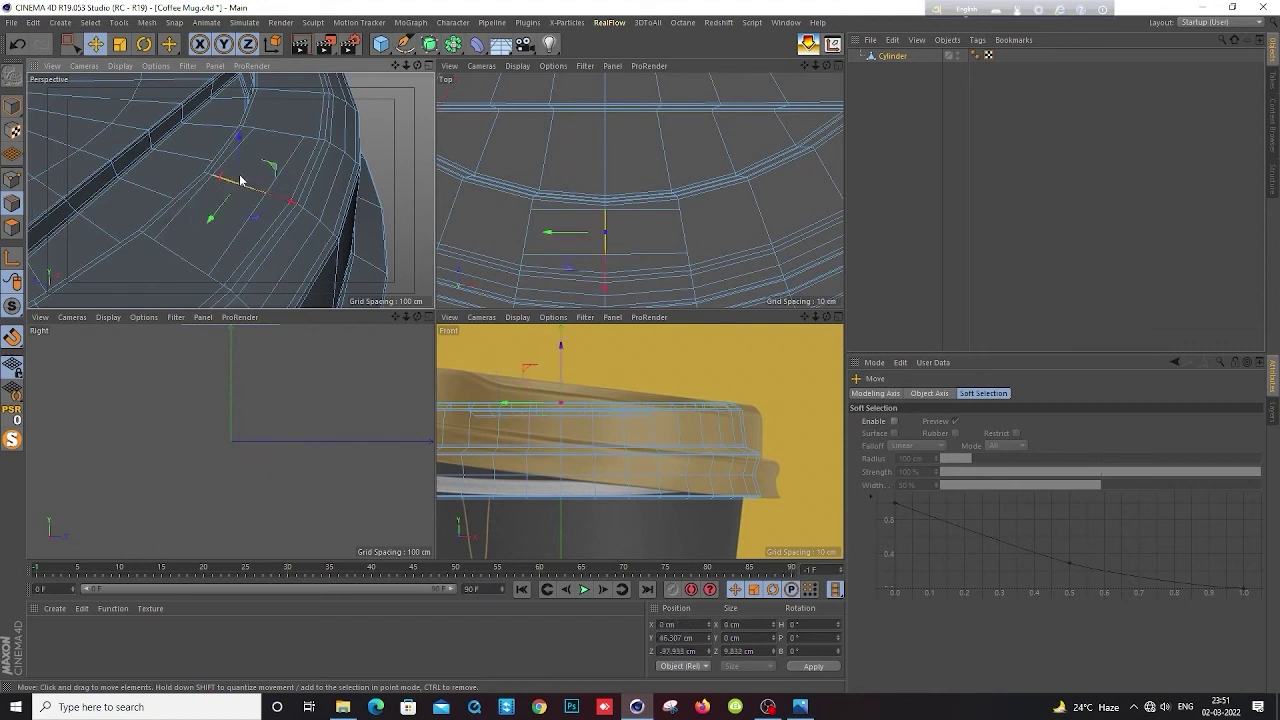
key("Delete")
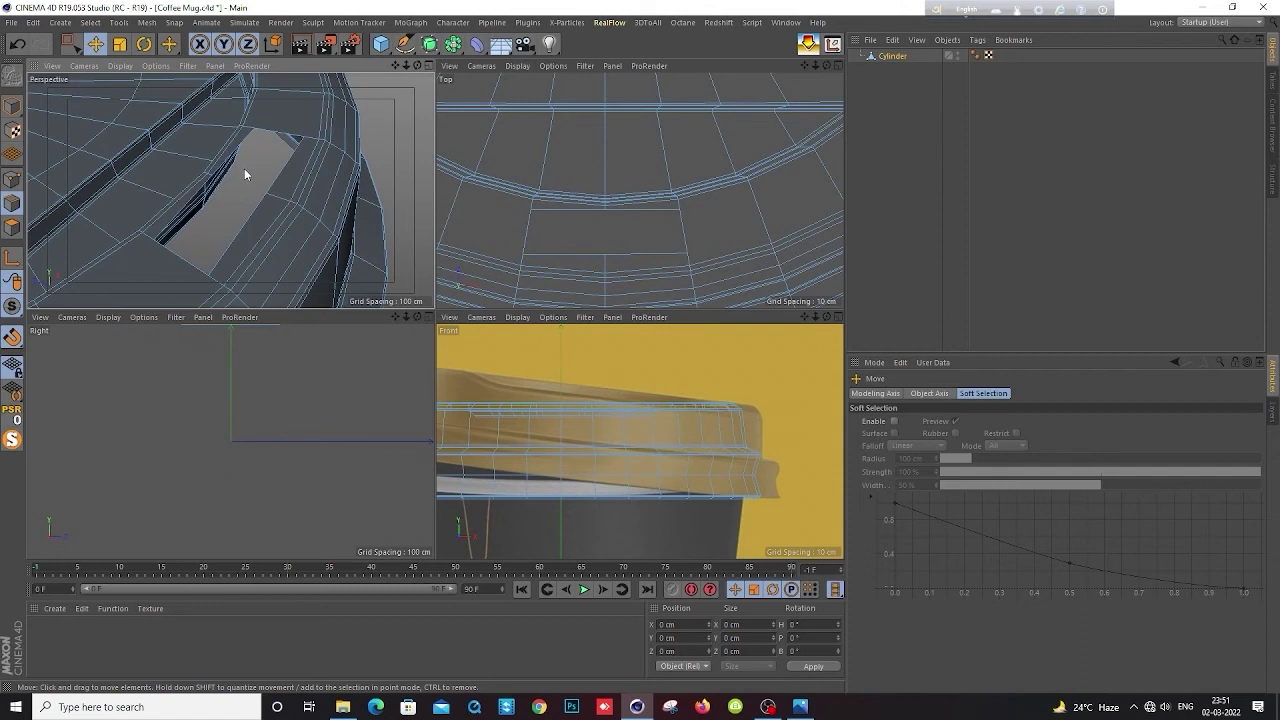
Enable the lid's Subdivision Surface and deselect it to preview the rounded opening
left_click(12, 440)
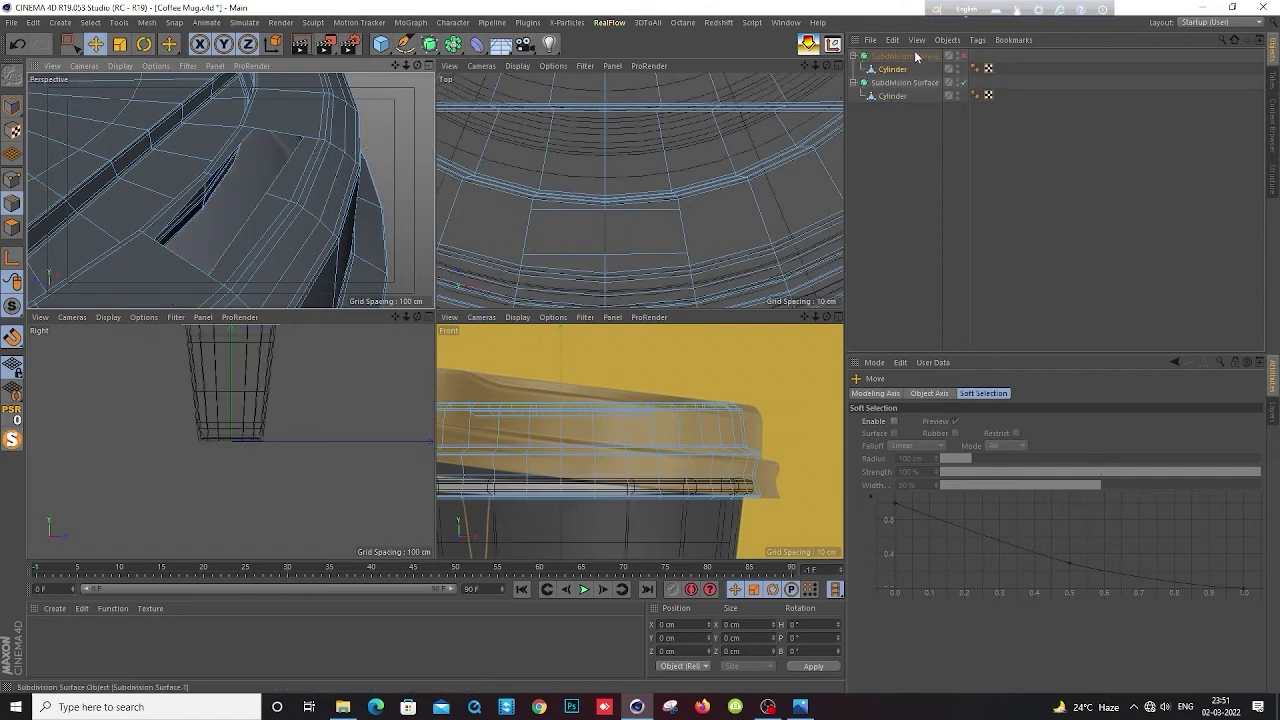
left_click(964, 56)
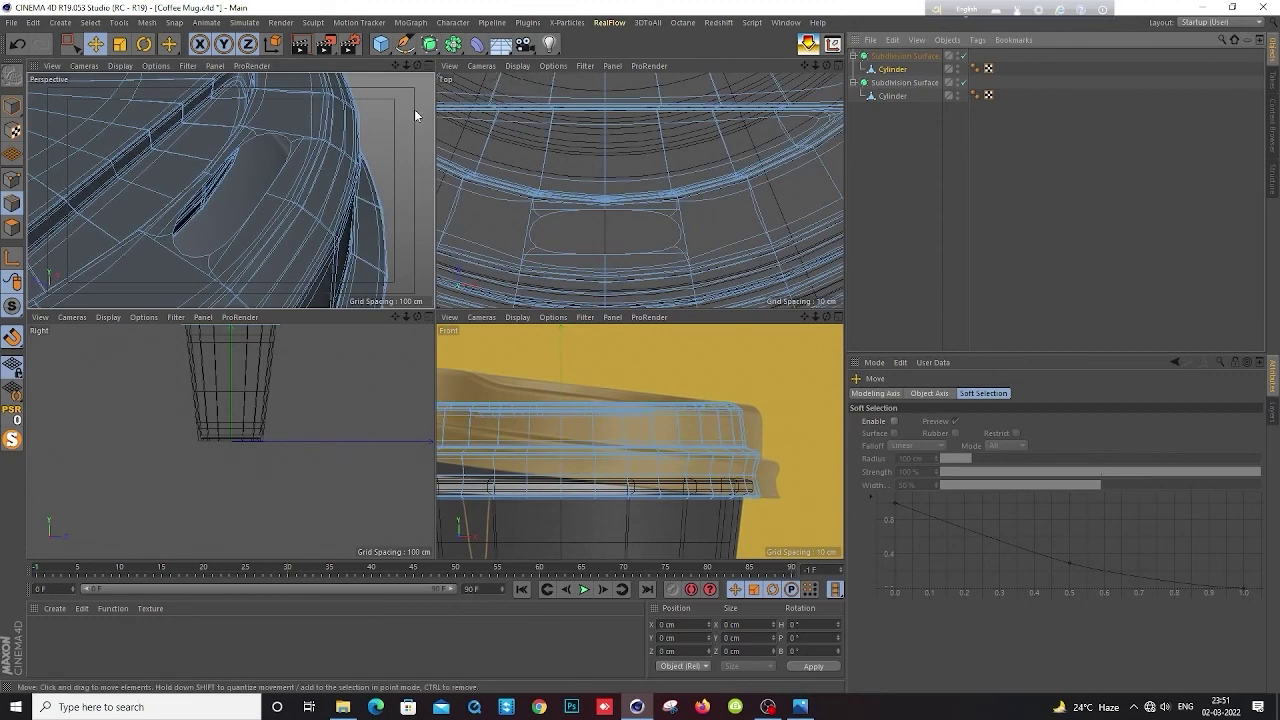
left_click(893, 162)
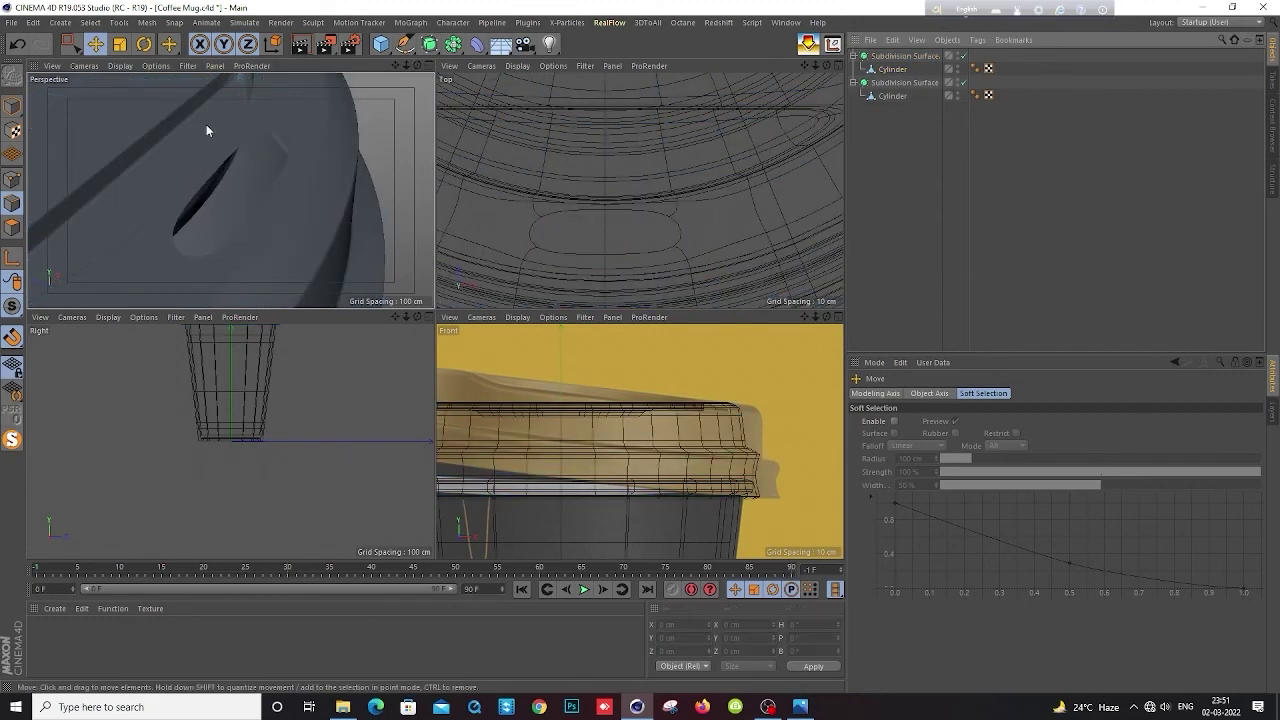
scroll(209, 128, "down", 3)
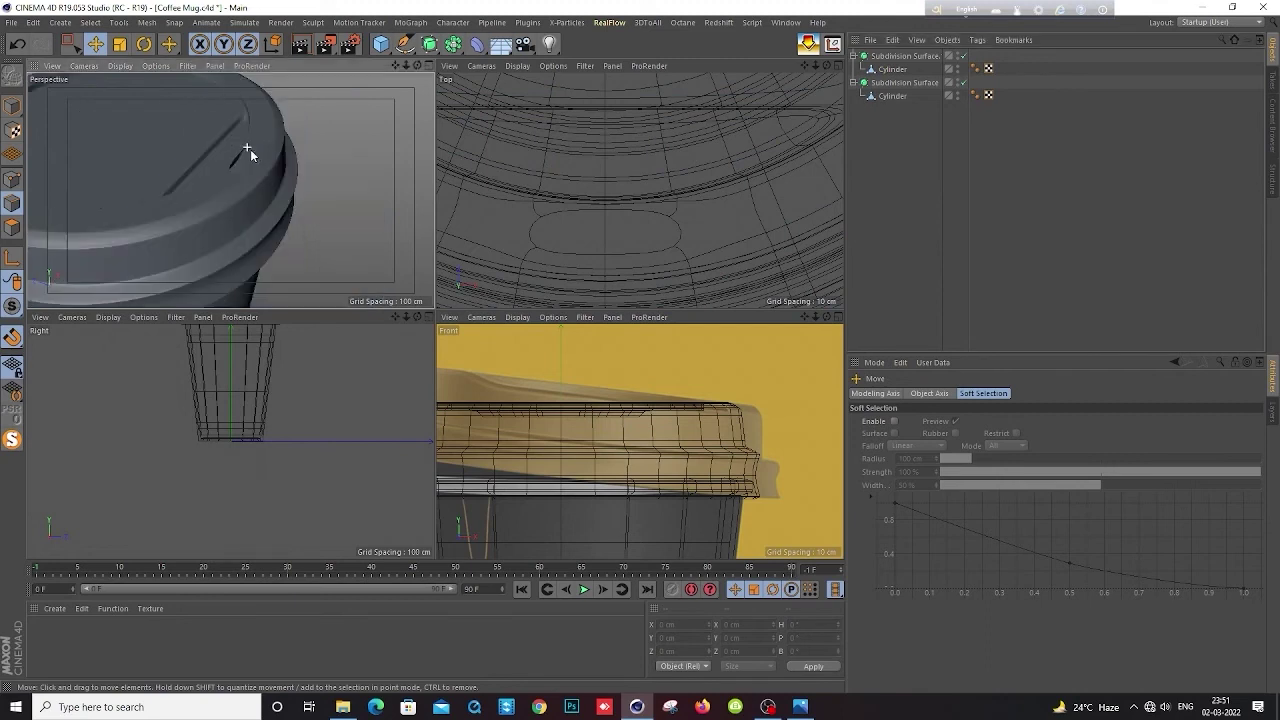
Maximize the Perspective view in Gouraud Shading (Lines) and orbit close to the sip hole
left_click(429, 66)
key("n")
key("b")
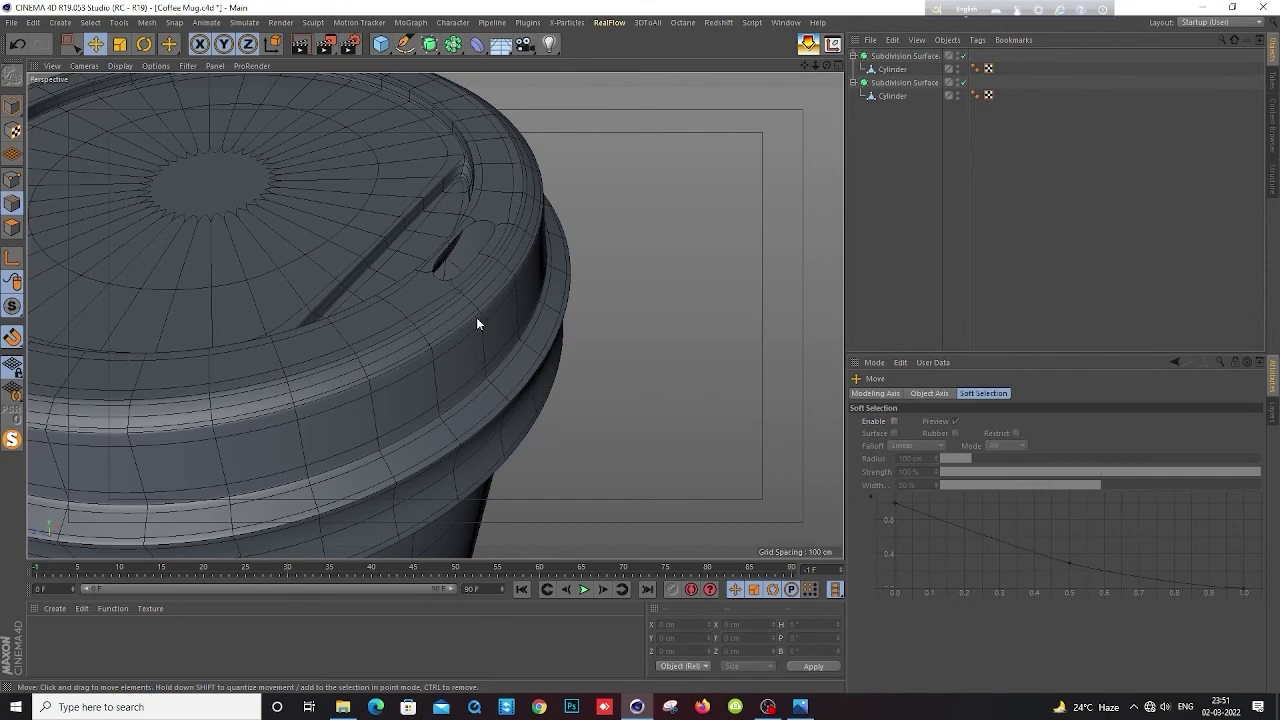
mouse_move(530, 307)
left_mouse_down("alt")
mouse_move(551, 243)
mouse_move(543, 268)
left_mouse_up("alt")
mouse_move(543, 268)
right_mouse_down("alt")
mouse_move(580, 209)
mouse_move(567, 228)
right_mouse_up("alt")
mouse_move(567, 228)
left_mouse_down("alt")
mouse_move(563, 266)
mouse_move(426, 257)
mouse_move(310, 300)
mouse_move(420, 292)
left_mouse_up("alt")
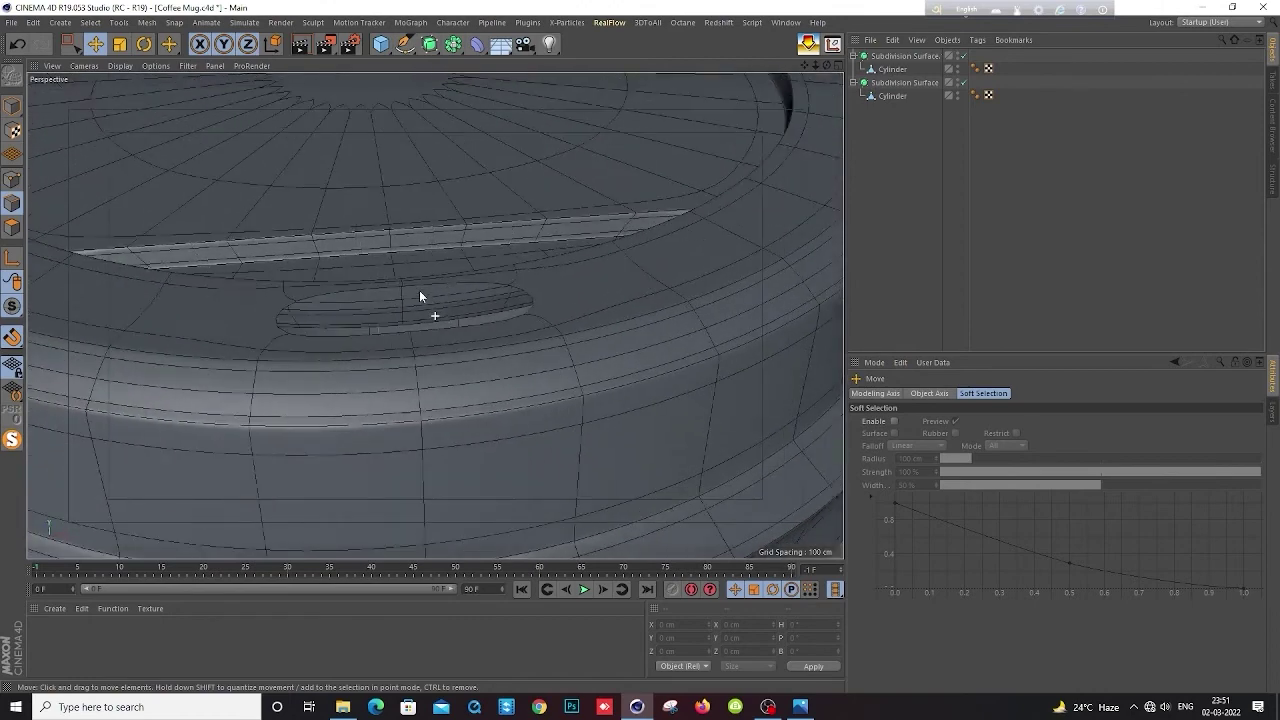
left_click(892, 70)
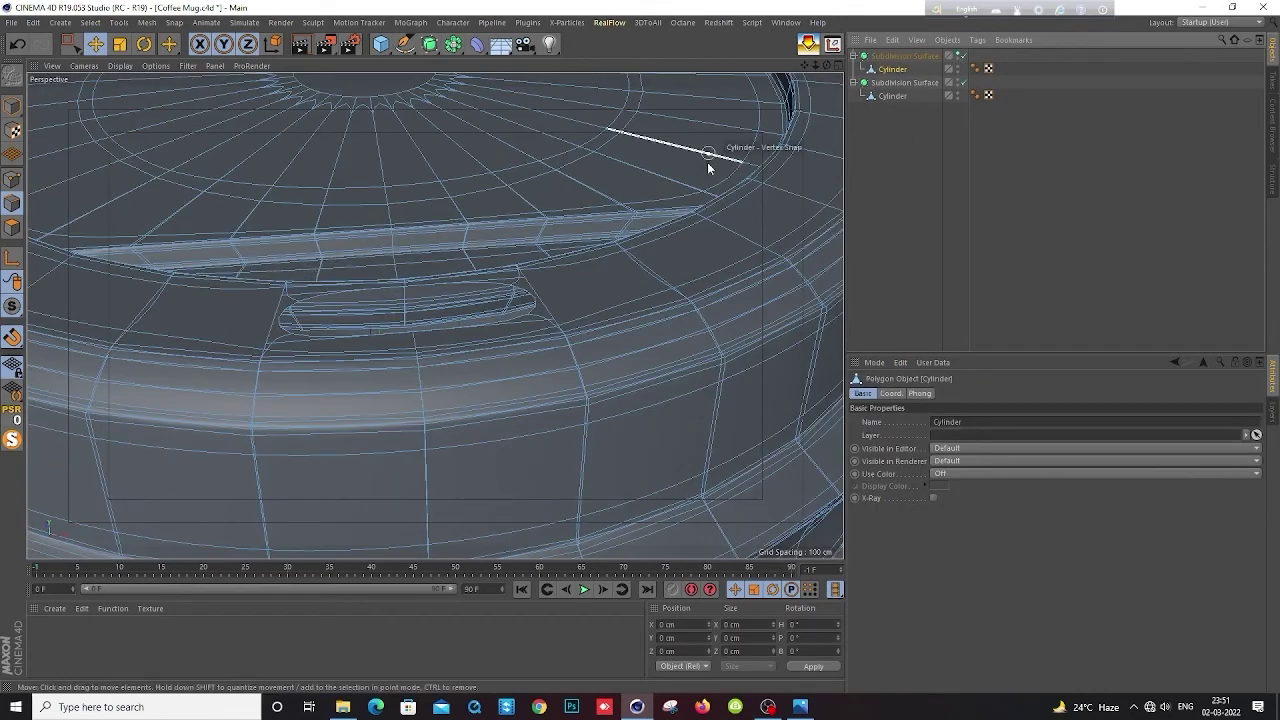
Switch to point mode, nudge one sip-hole point, and maximize the Top view
left_click(958, 56)
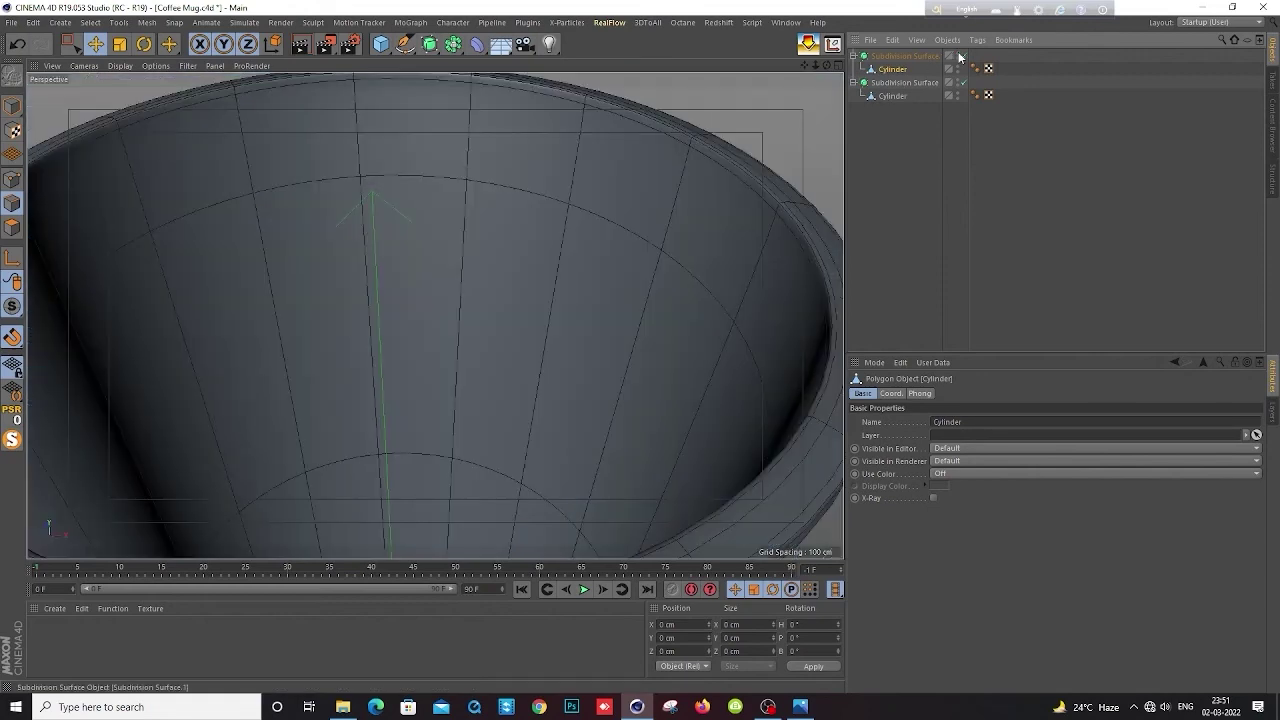
left_click(958, 56)
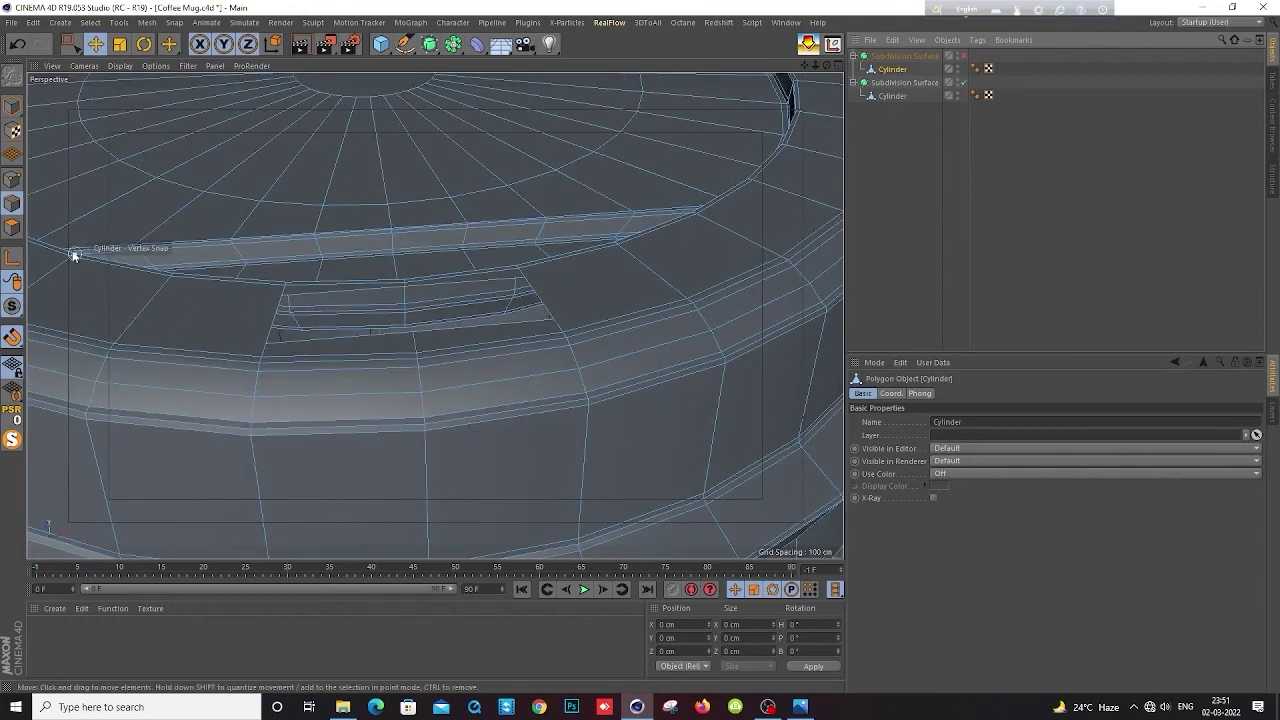
left_click(12, 180)
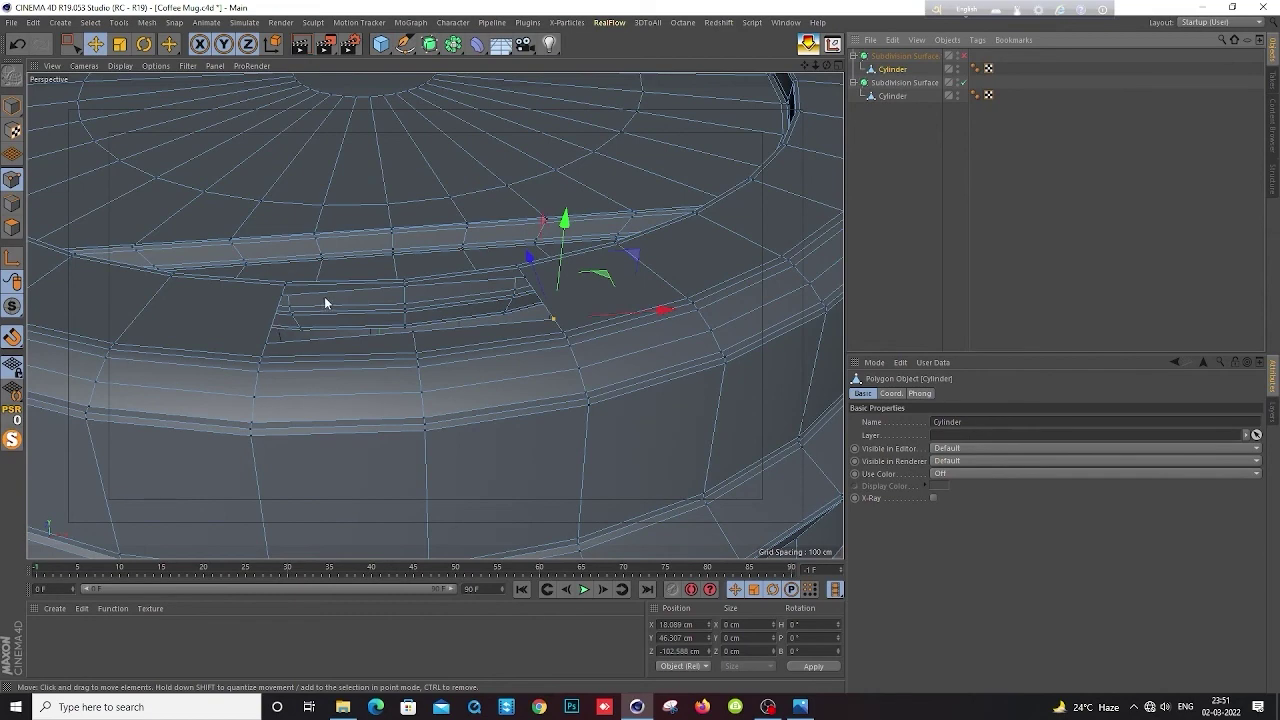
left_click_drag(544, 304, 510, 284)
middle_click(510, 284)
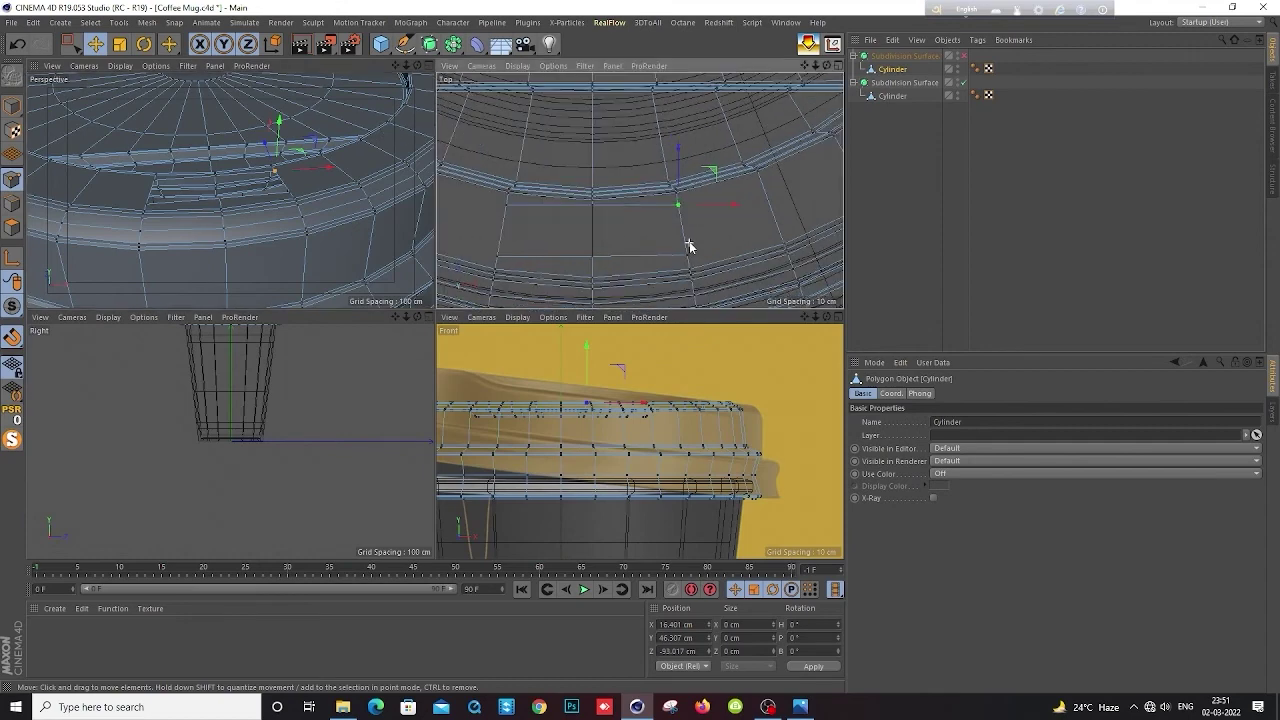
middle_click(690, 241)
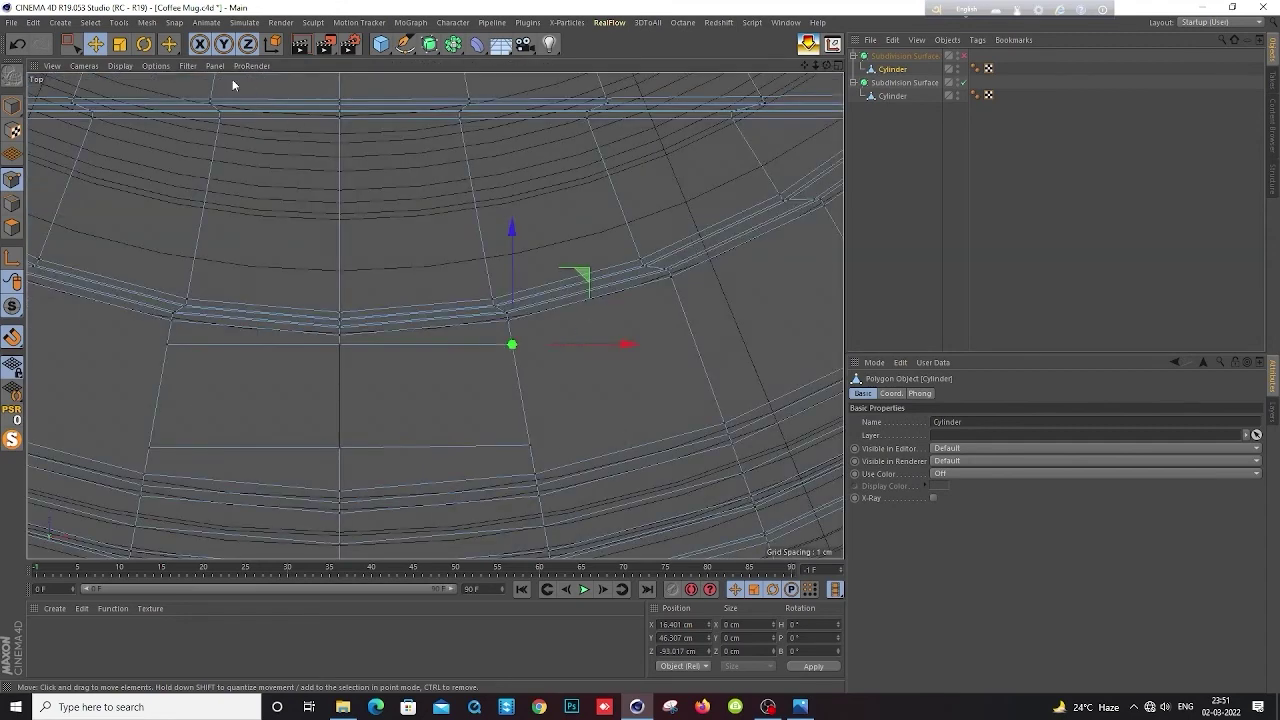
Box-select the sip-hole corner points and scale them slightly along X
key("0")
left_click_drag(501, 401, 545, 450, "shift")
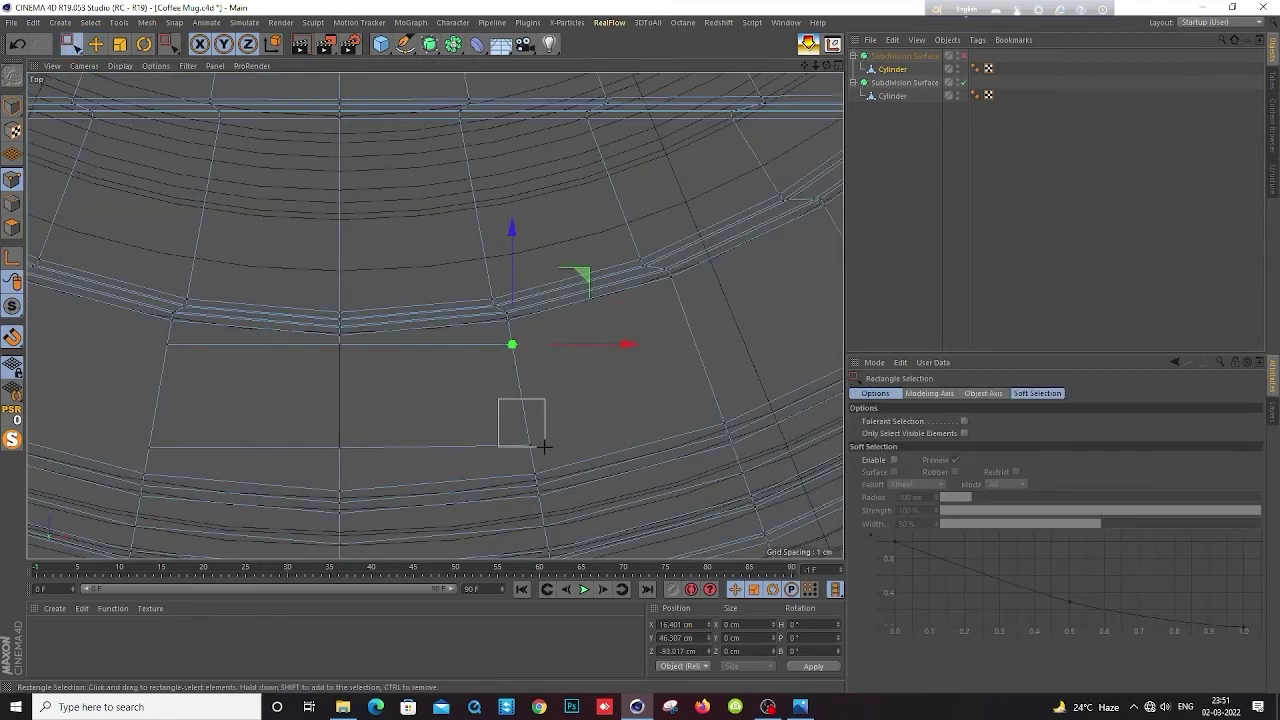
left_click_drag(140, 425, 190, 453, "shift")
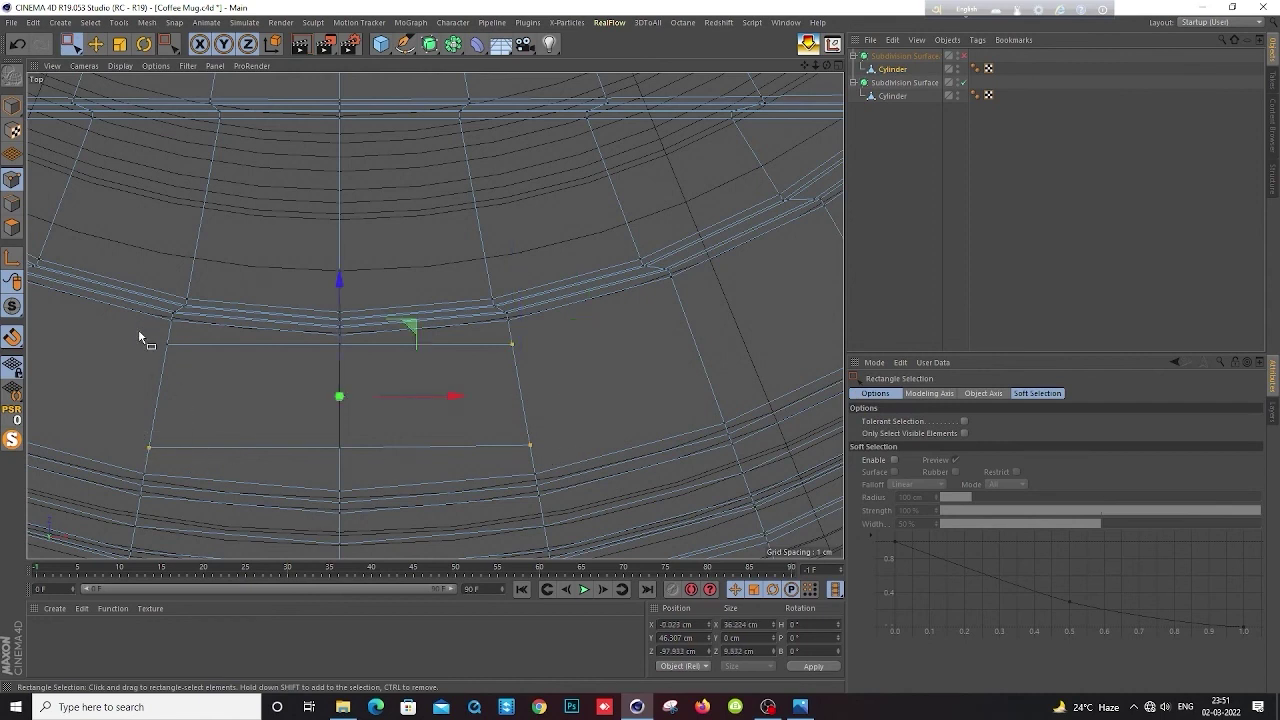
left_click_drag(138, 329, 202, 374, "shift")
key("t")
left_click_drag(456, 396, 465, 397)
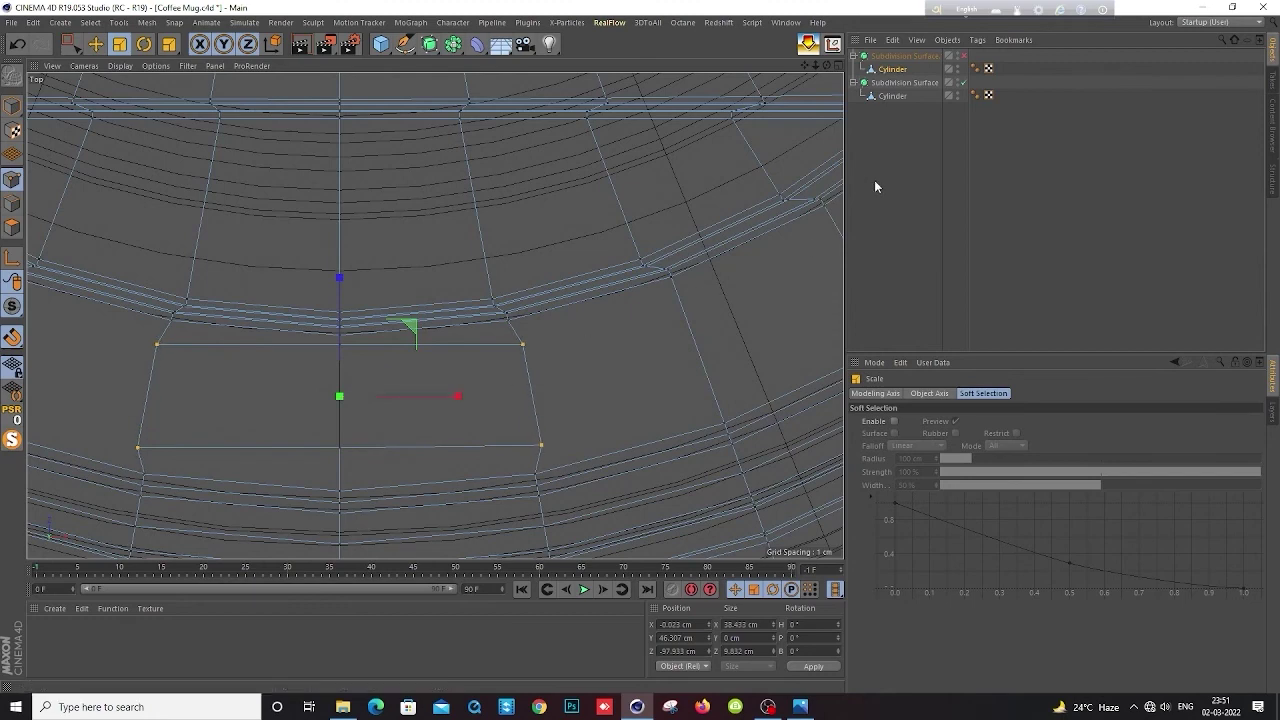
With lid smoothing on, scale the points inward into a small oval and inspect it
middle_click(327, 202)
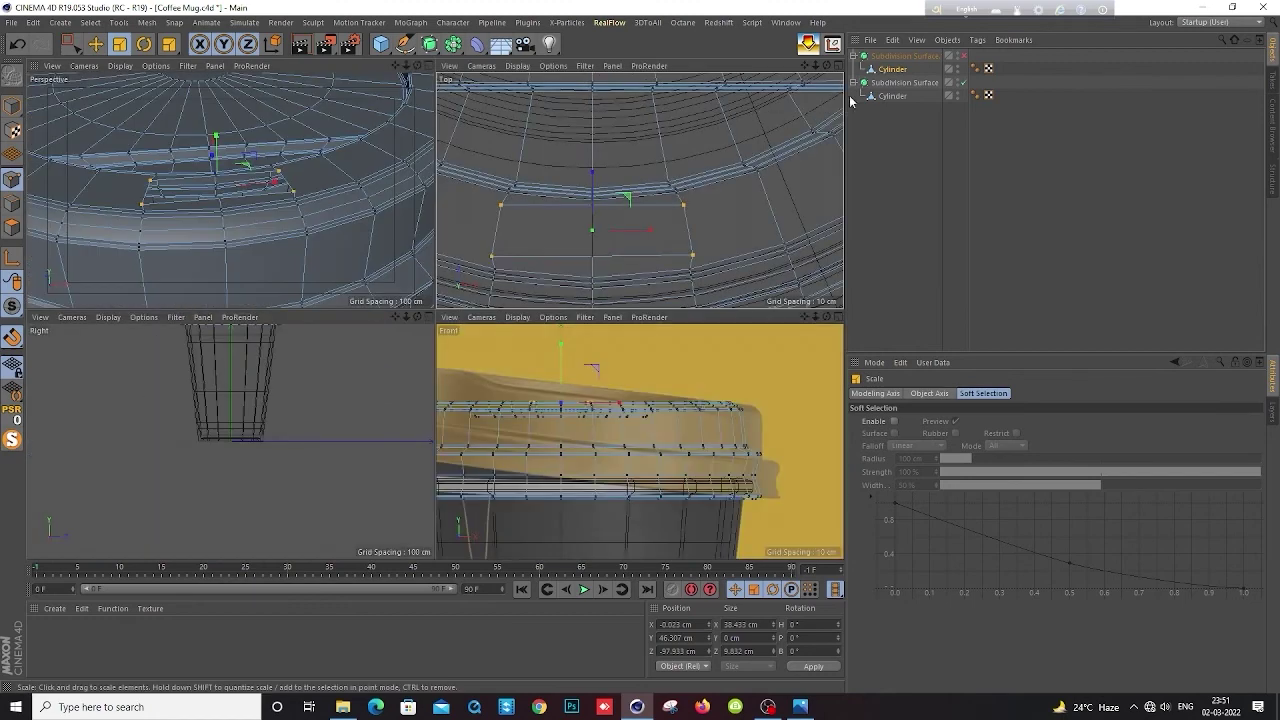
left_click(963, 56)
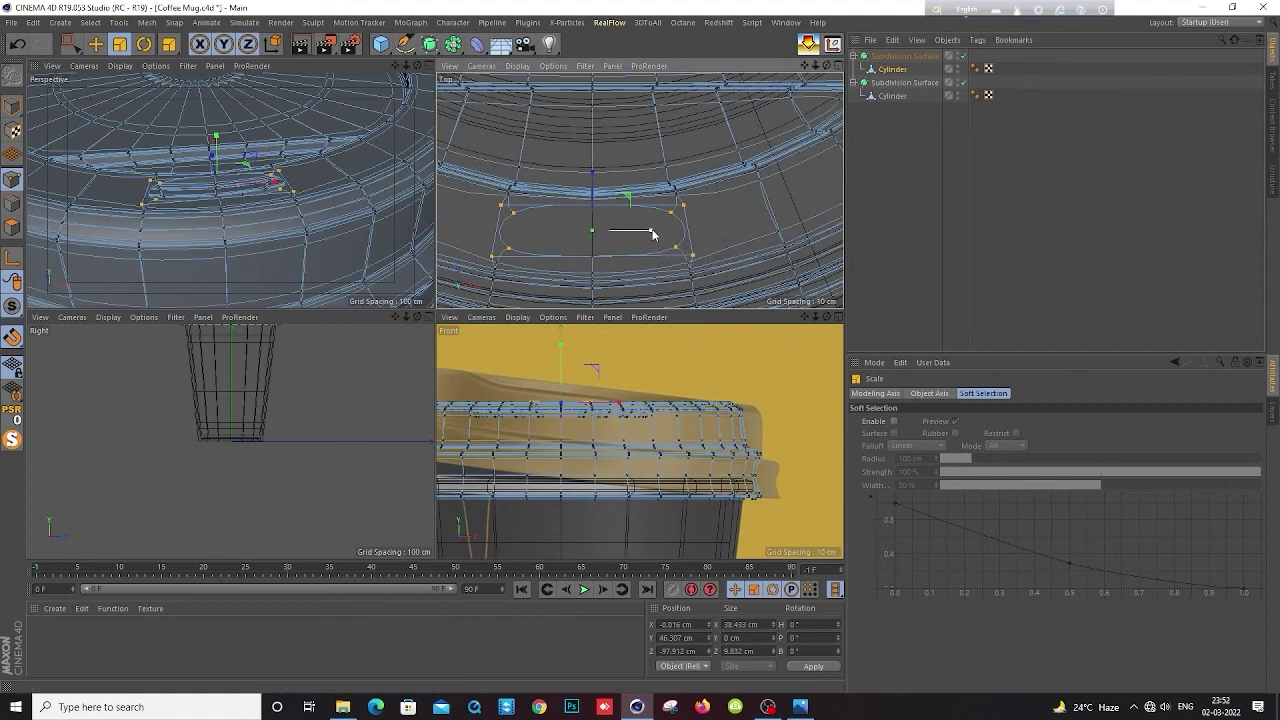
left_click_drag(655, 230, 630, 232)
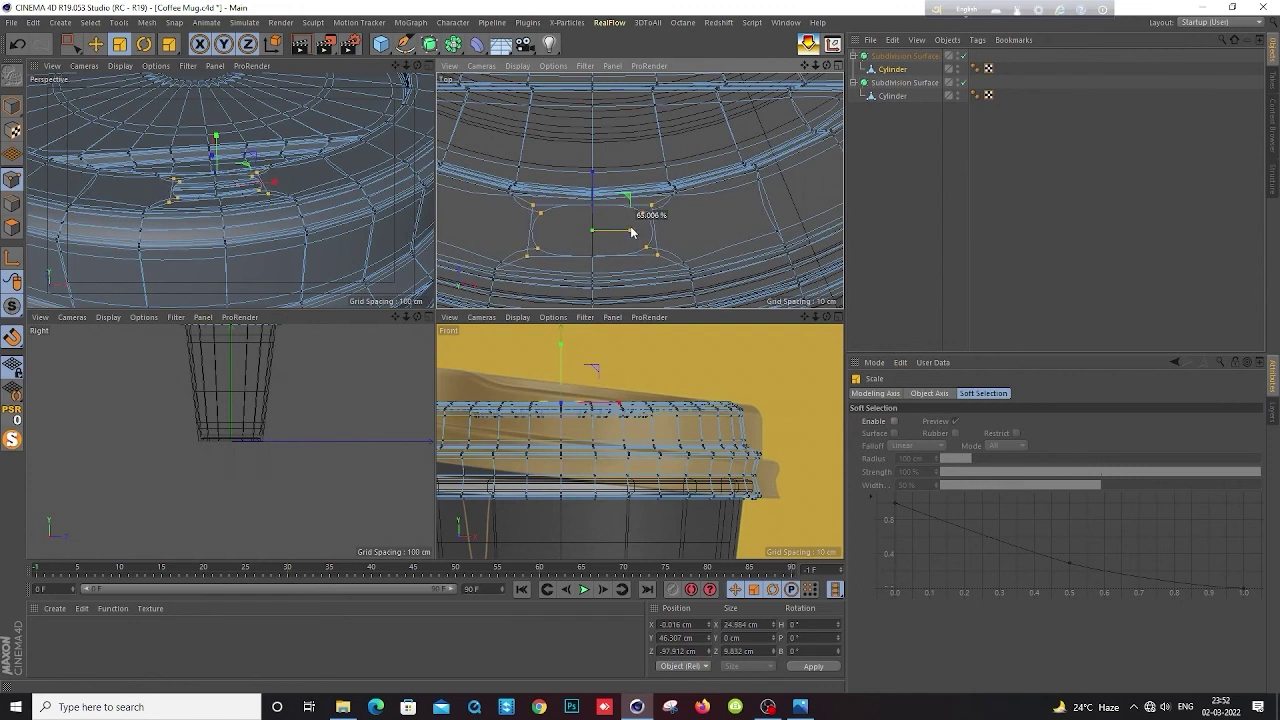
left_click_drag(630, 232, 630, 232)
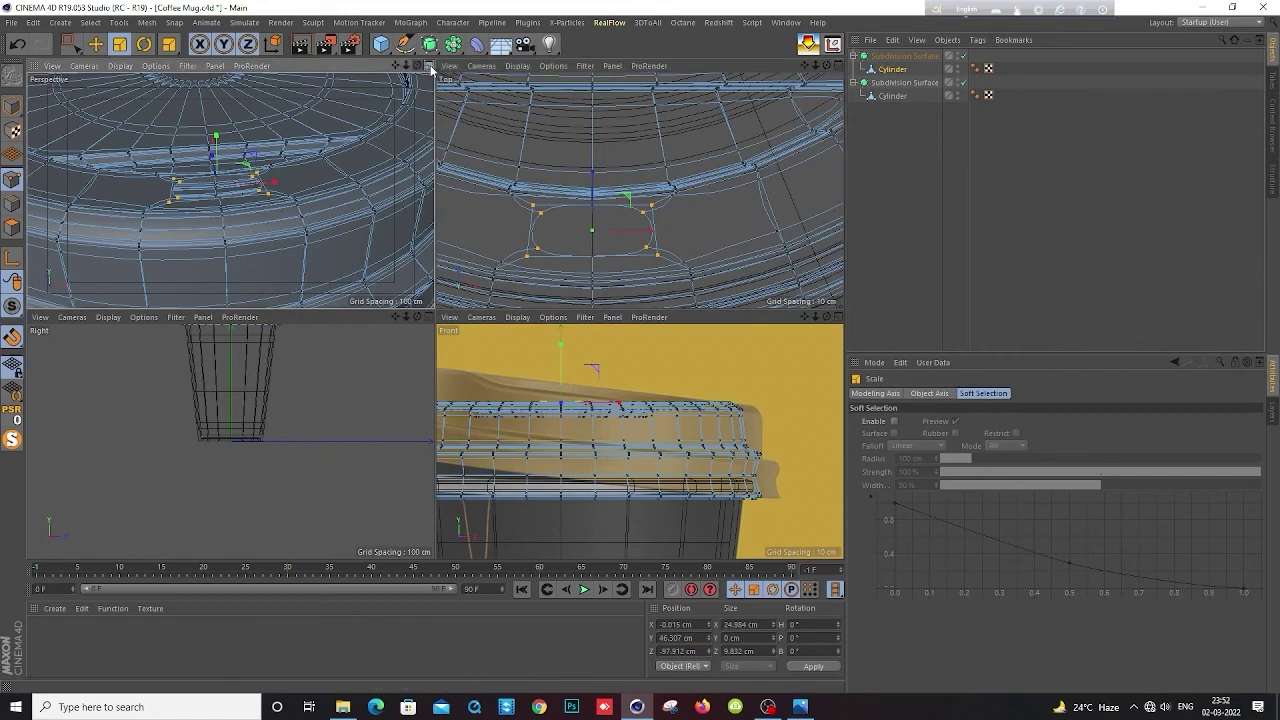
middle_click(355, 256)
left_click_drag(100, 166, 180, 237, "alt")
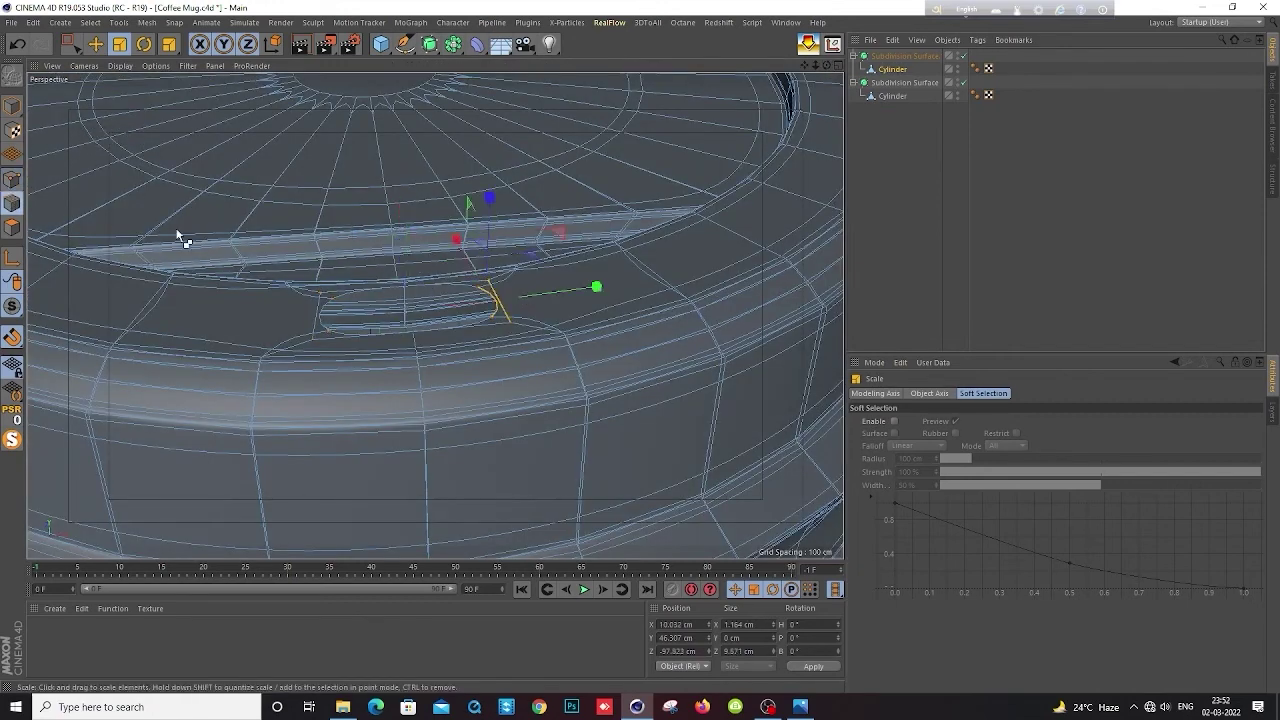
left_click(934, 190)
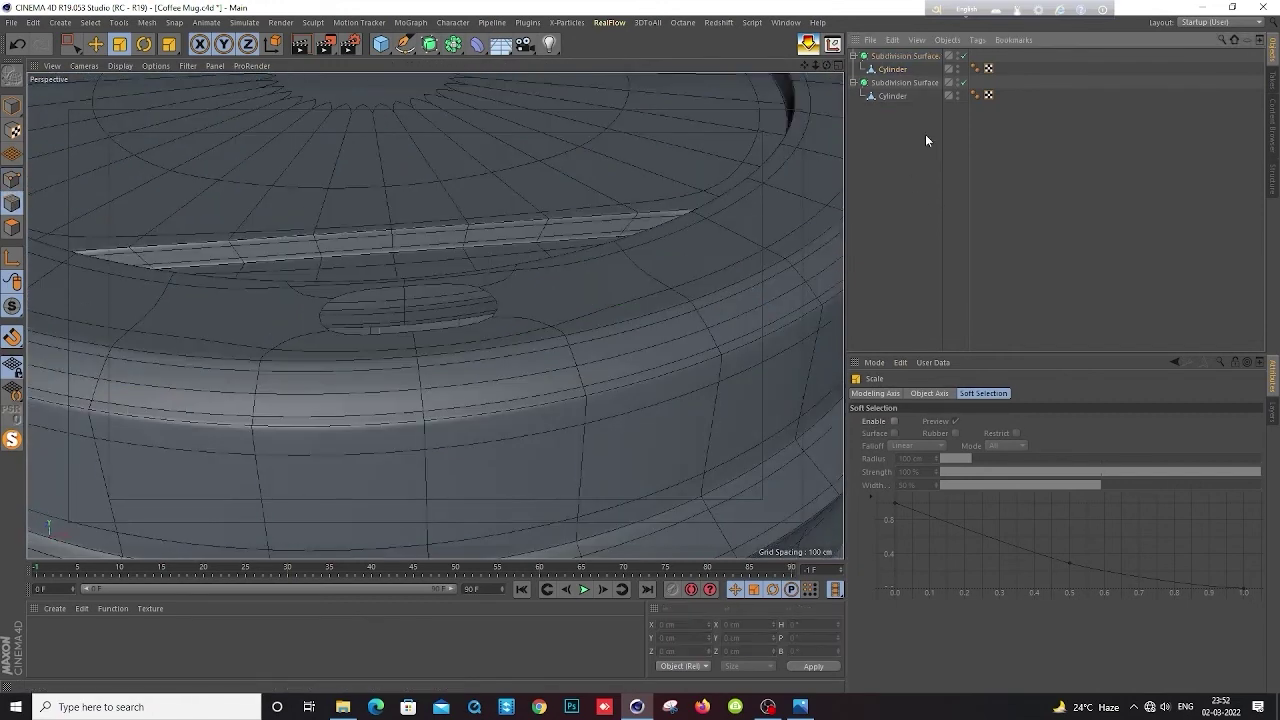
Turn off lid smoothing and select the Cylinder's edges bordering the sip-hole opening
left_click(963, 56)
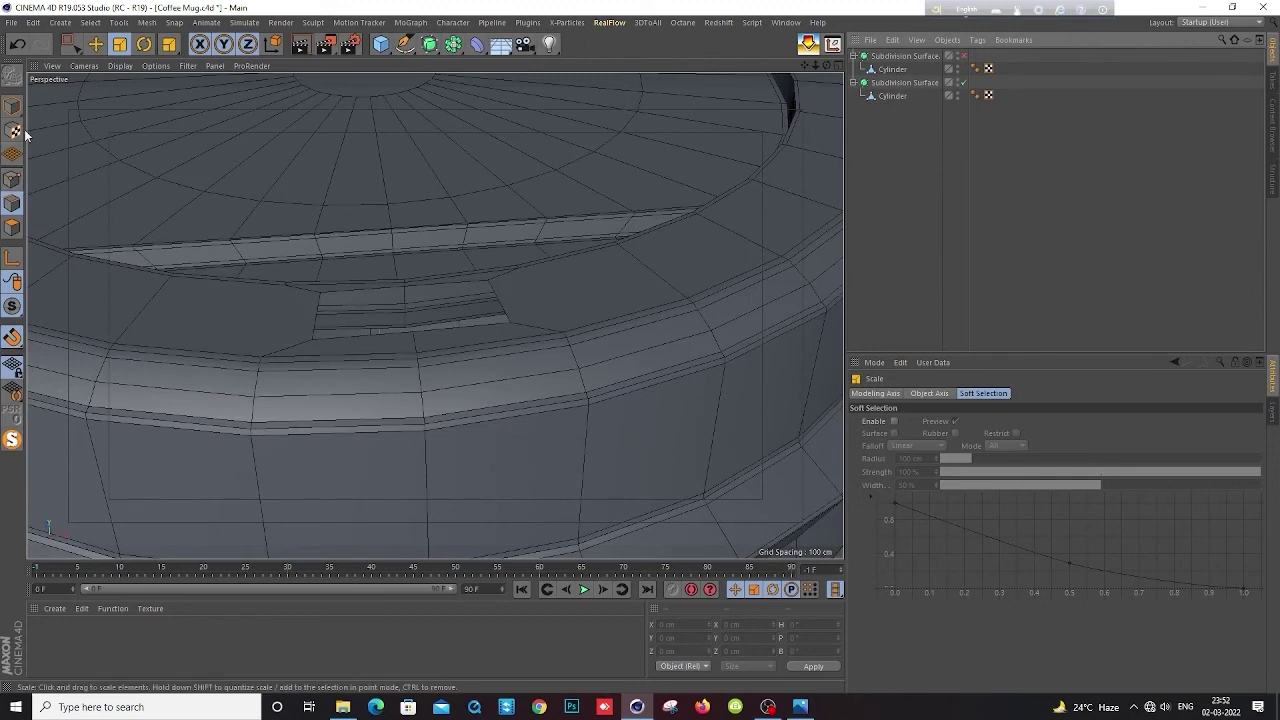
left_click(96, 45)
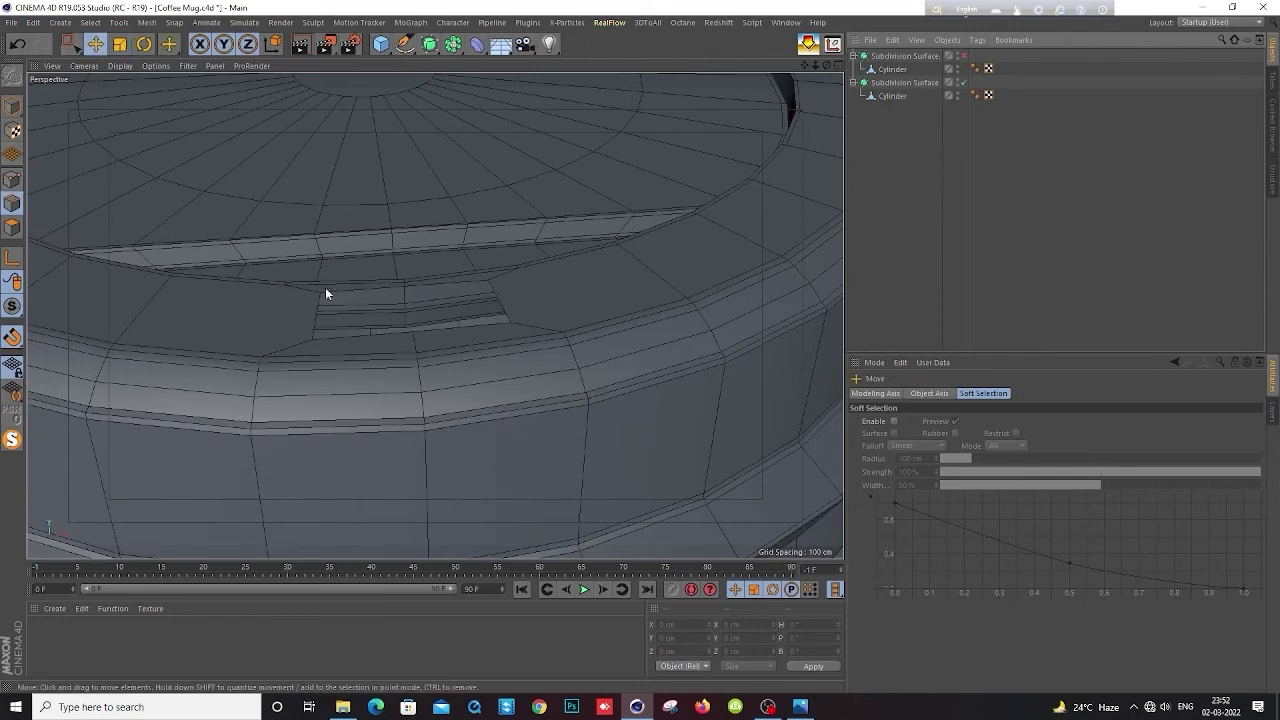
left_click(892, 69)
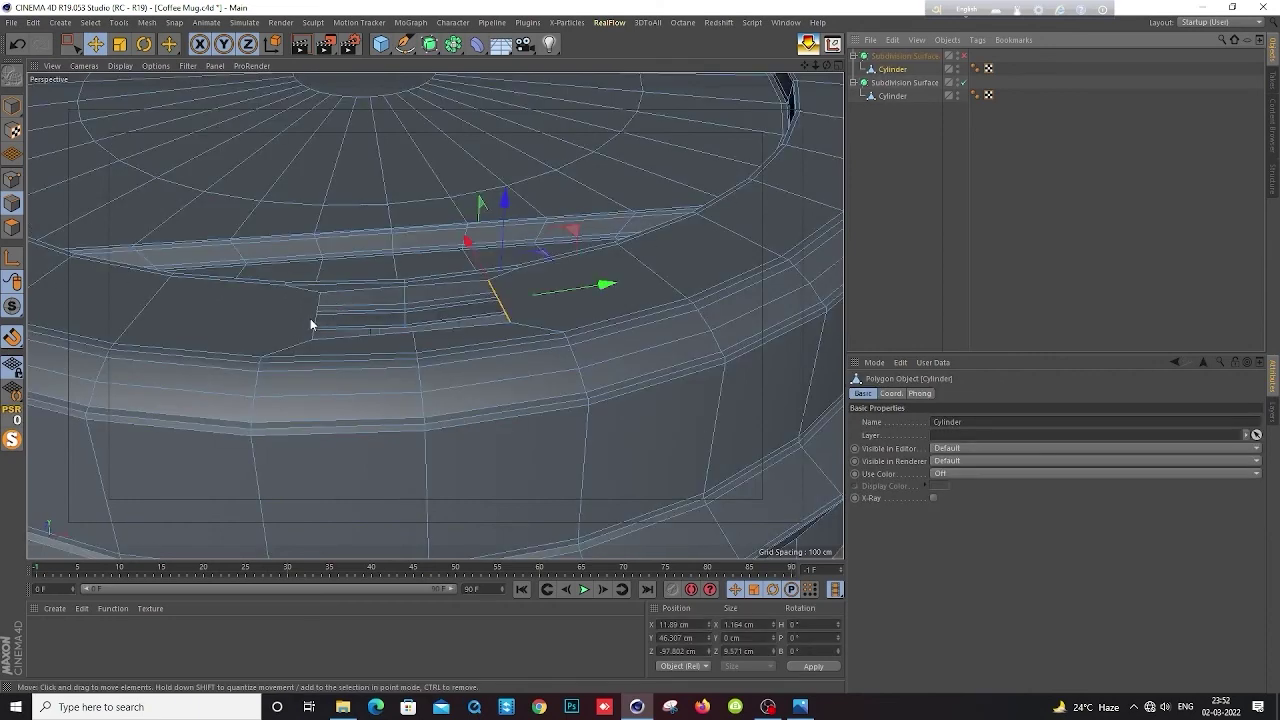
left_click(340, 310)
scroll(345, 300, "up", 2)
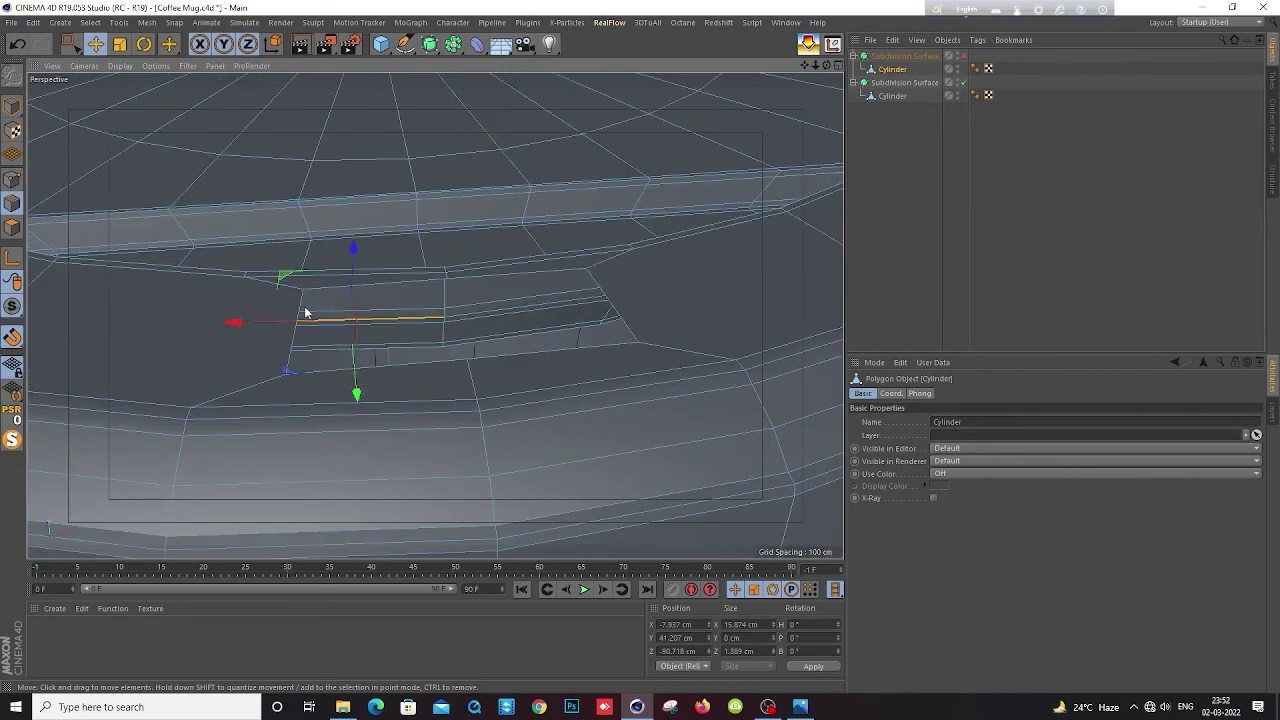
left_click(304, 312)
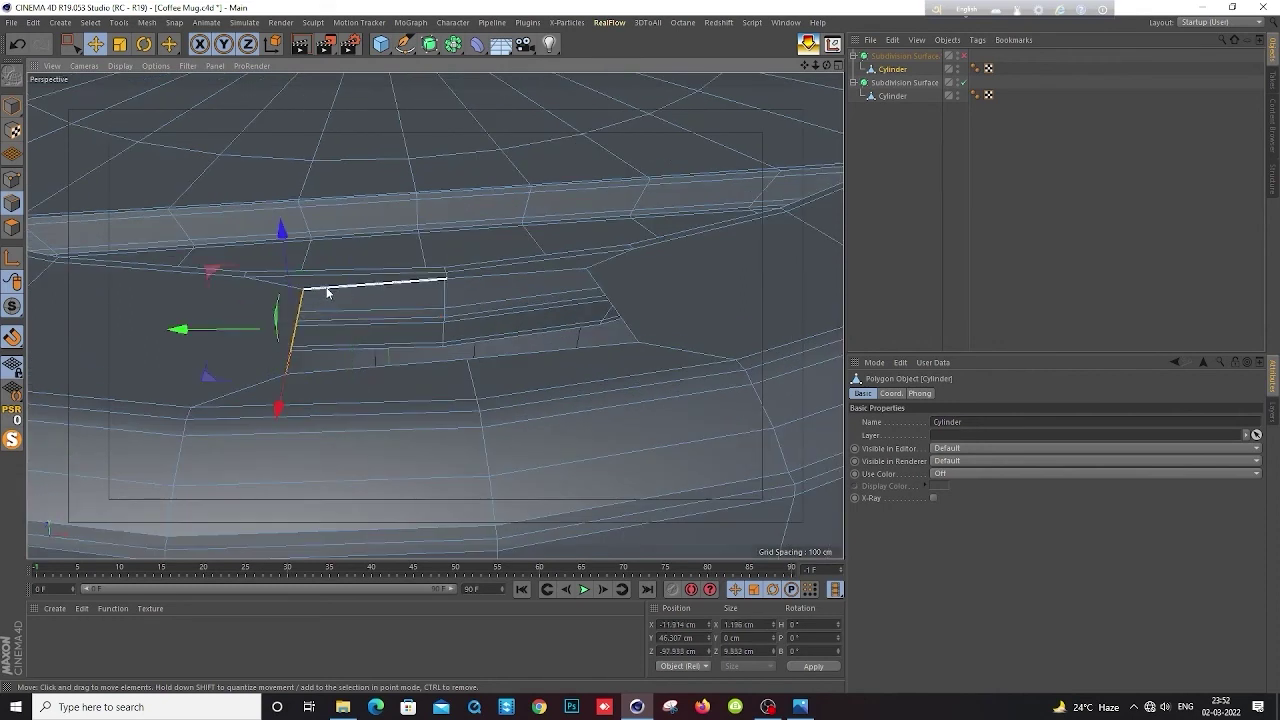
left_click(330, 288, "shift")
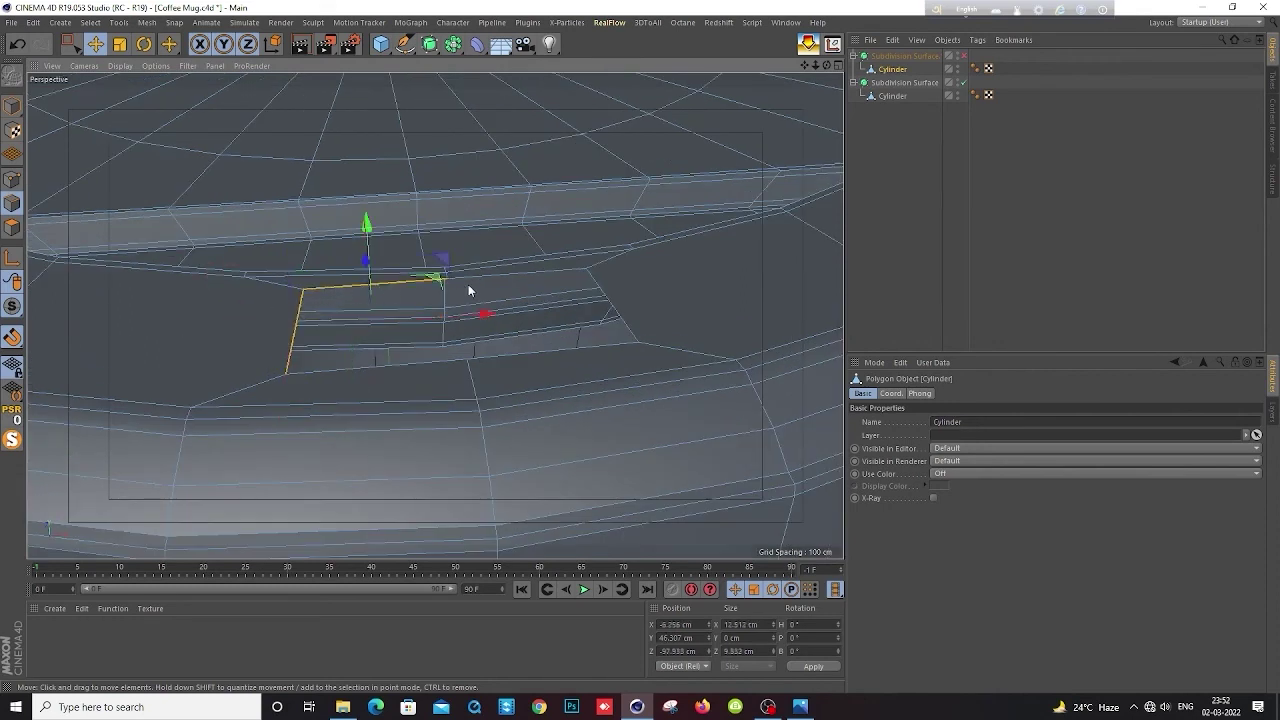
left_click(609, 305, "shift")
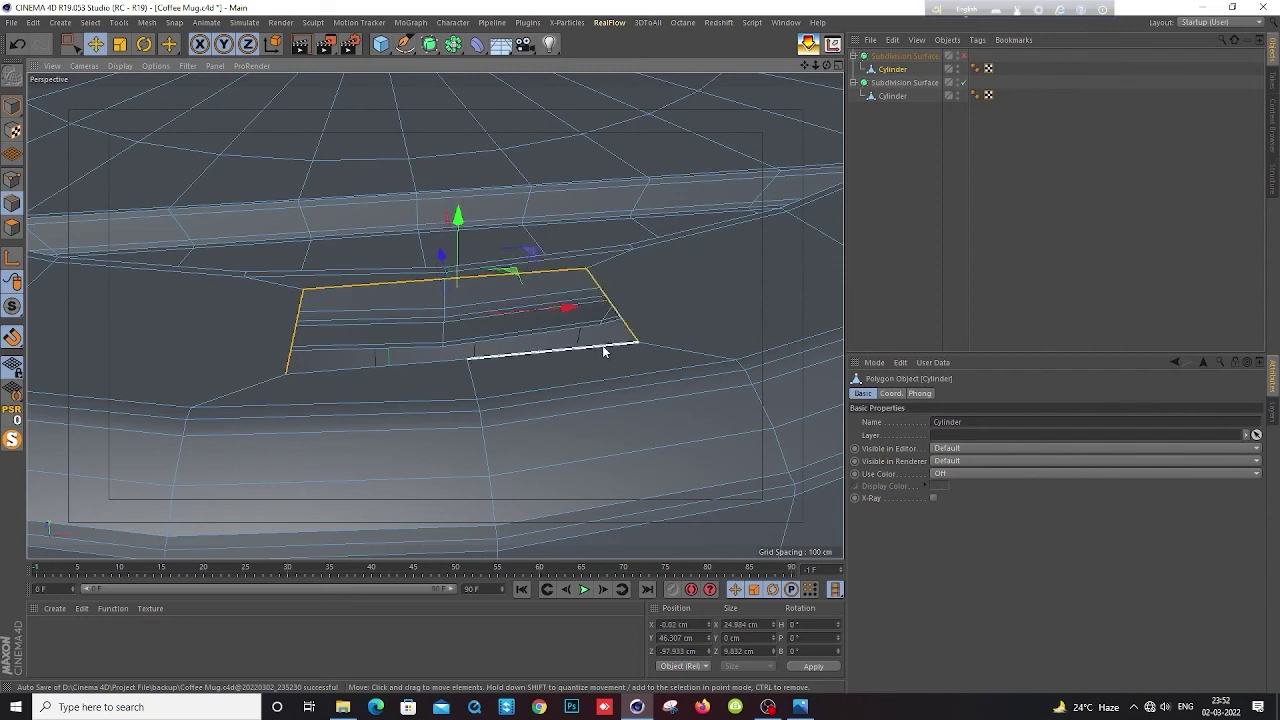
left_click(604, 345, "shift")
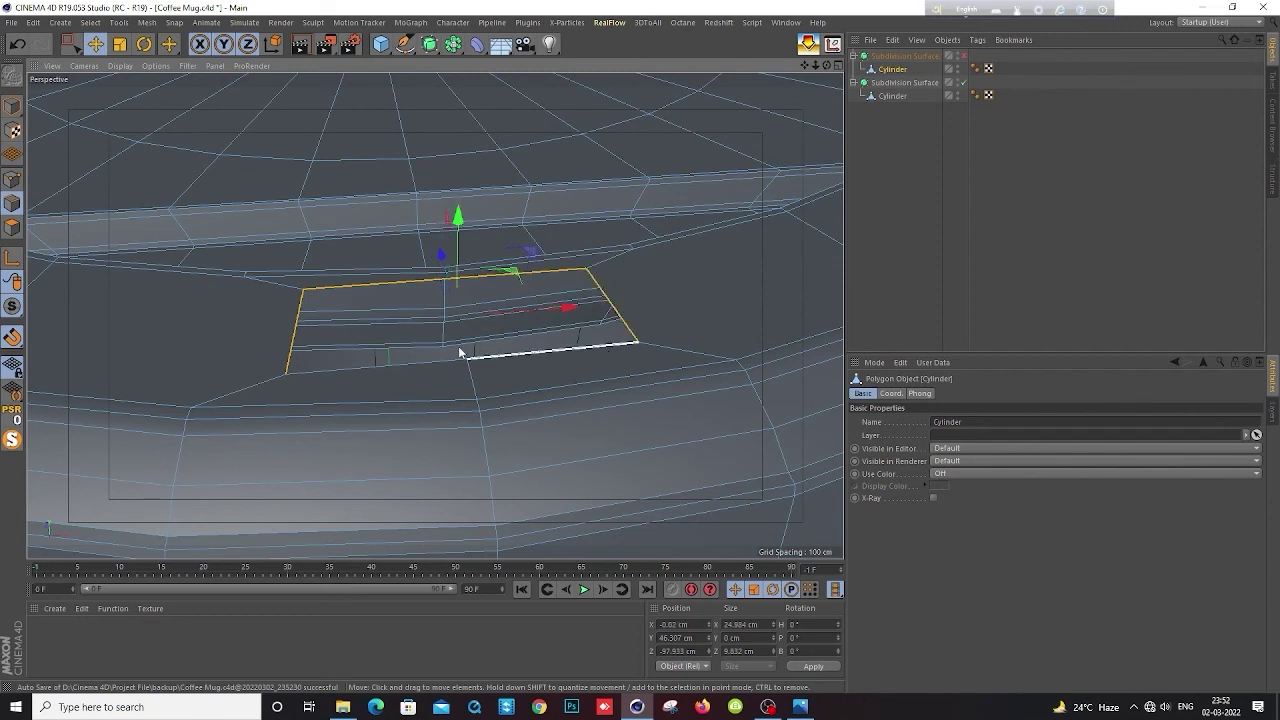
Extrude the sip-hole border edges 0.32 cm and push them about 2 cm down
left_click(517, 352, "shift")
key("d")
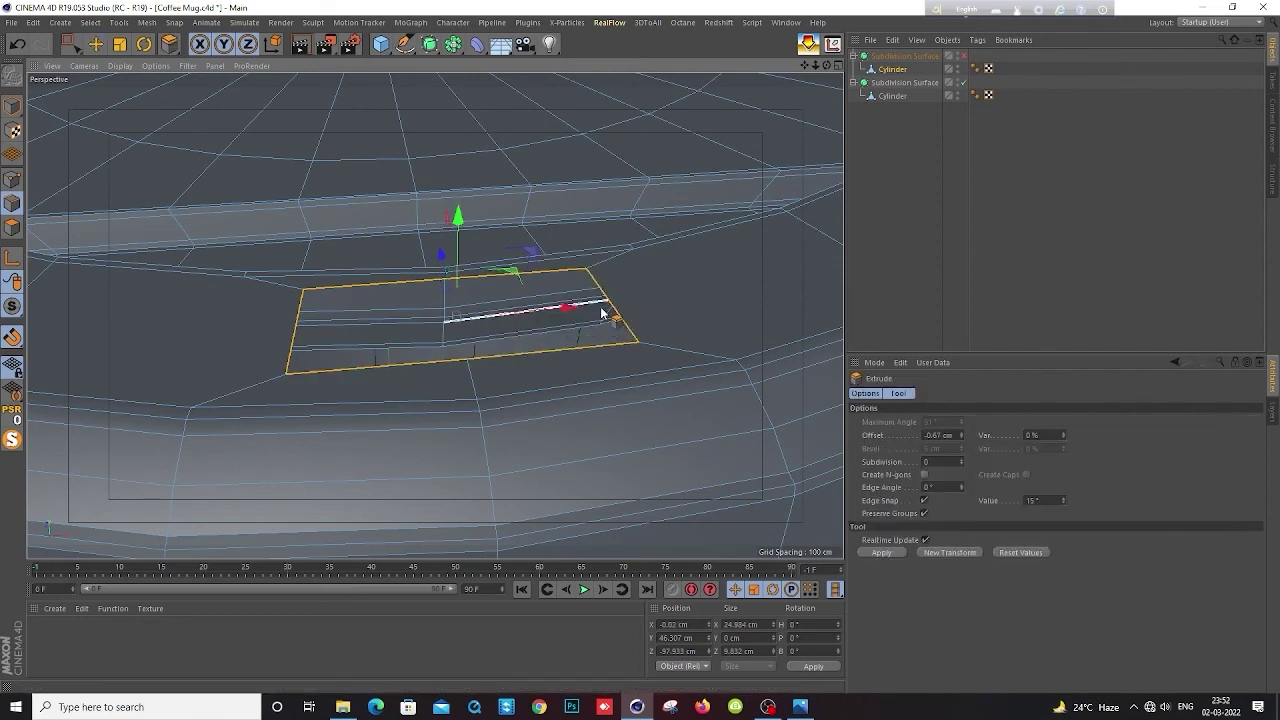
left_click_drag(608, 320, 650, 317)
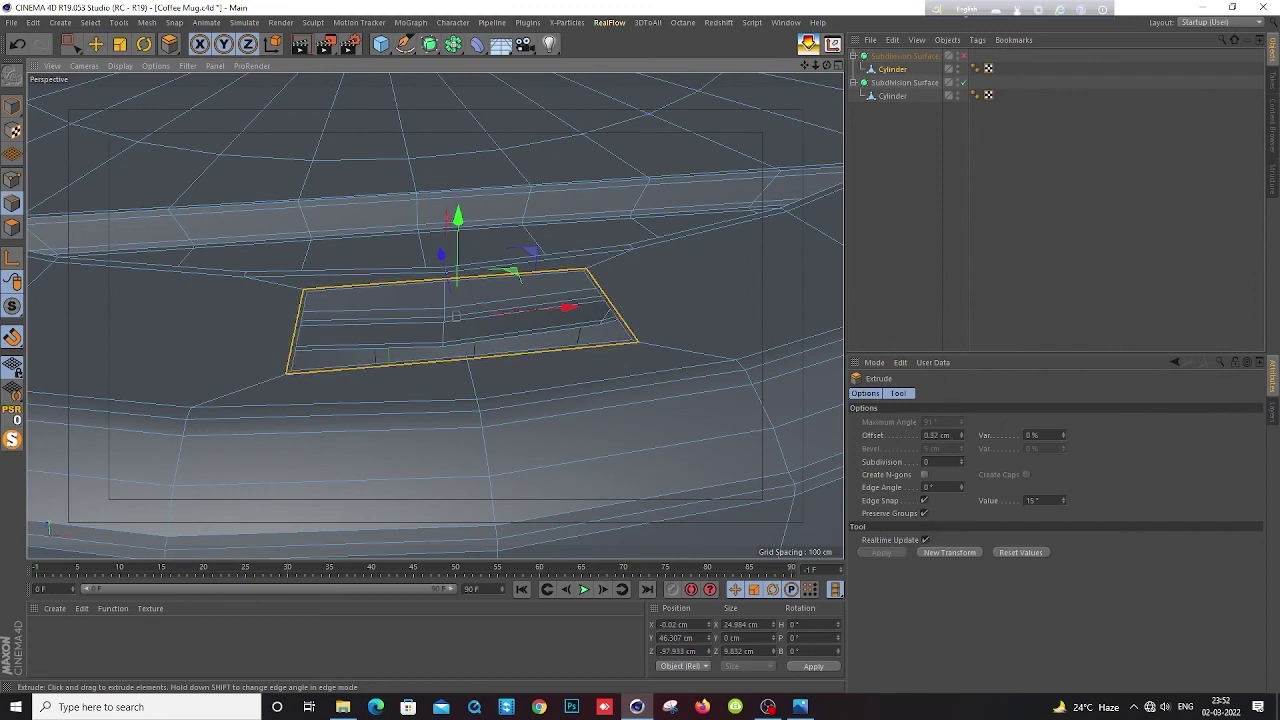
left_click_drag(614, 320, 543, 277)
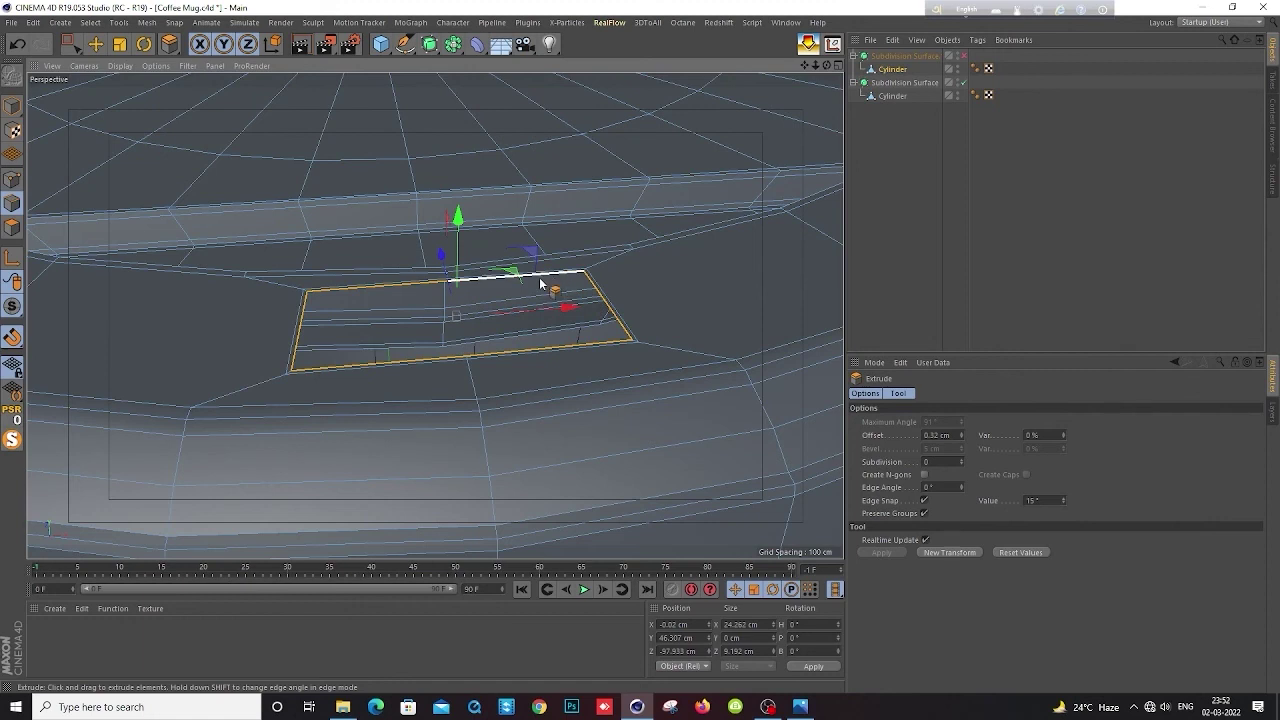
key("e")
left_click_drag(457, 218, 466, 258)
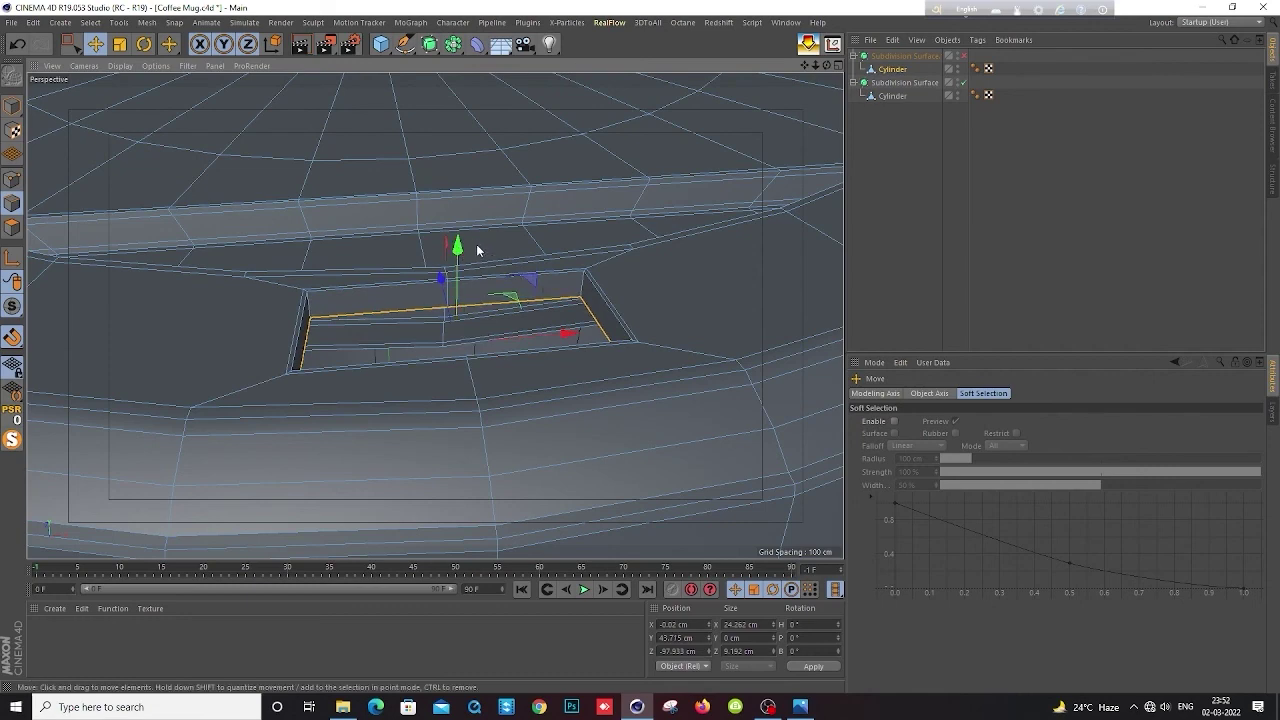
Extrude the edge loop another 0.5 cm and scale it slightly inward
key("t")
left_click_drag(665, 274, 650, 288)
scroll(594, 284, "up", 5)
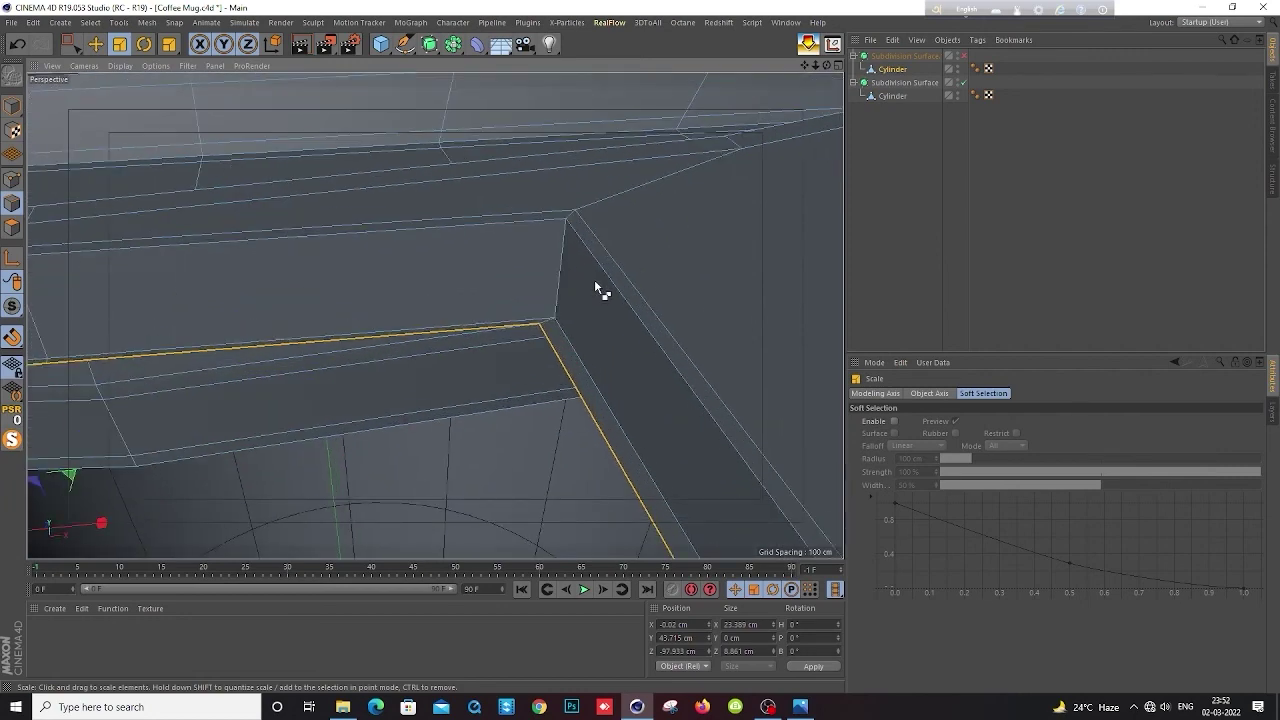
key("ctrl+z")
key("d")
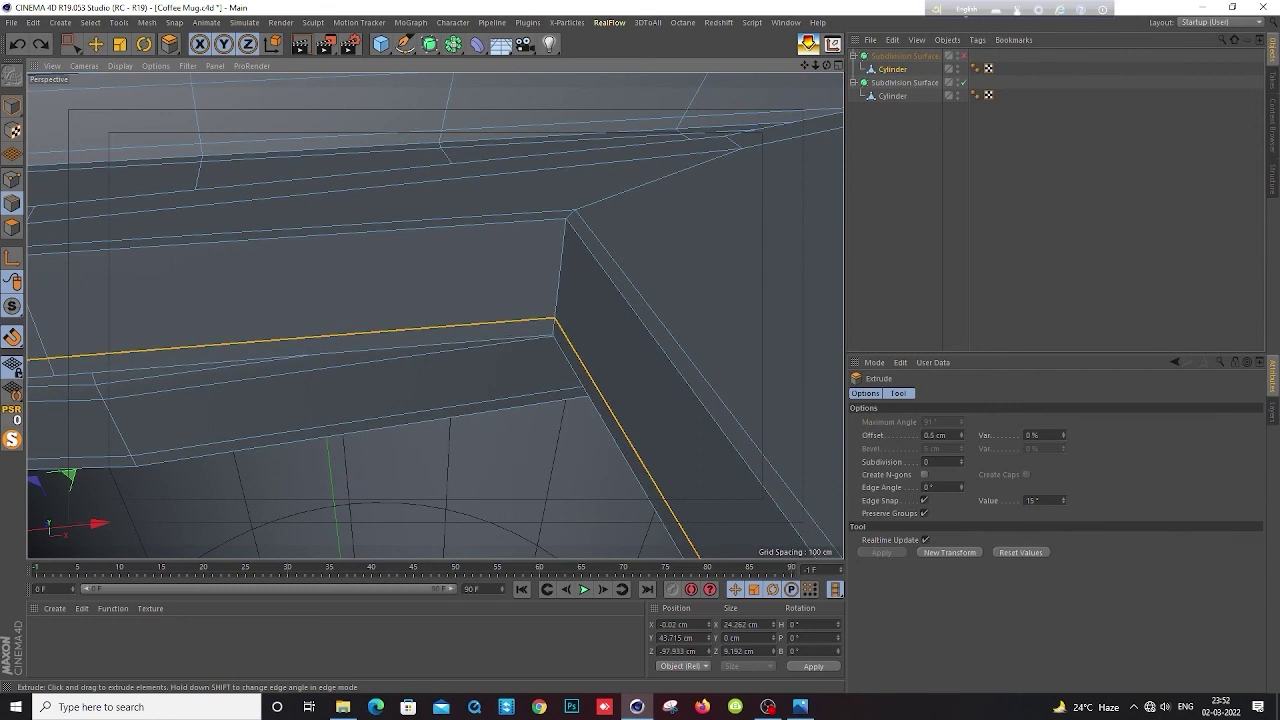
left_click_drag(523, 407, 523, 407)
key("t")
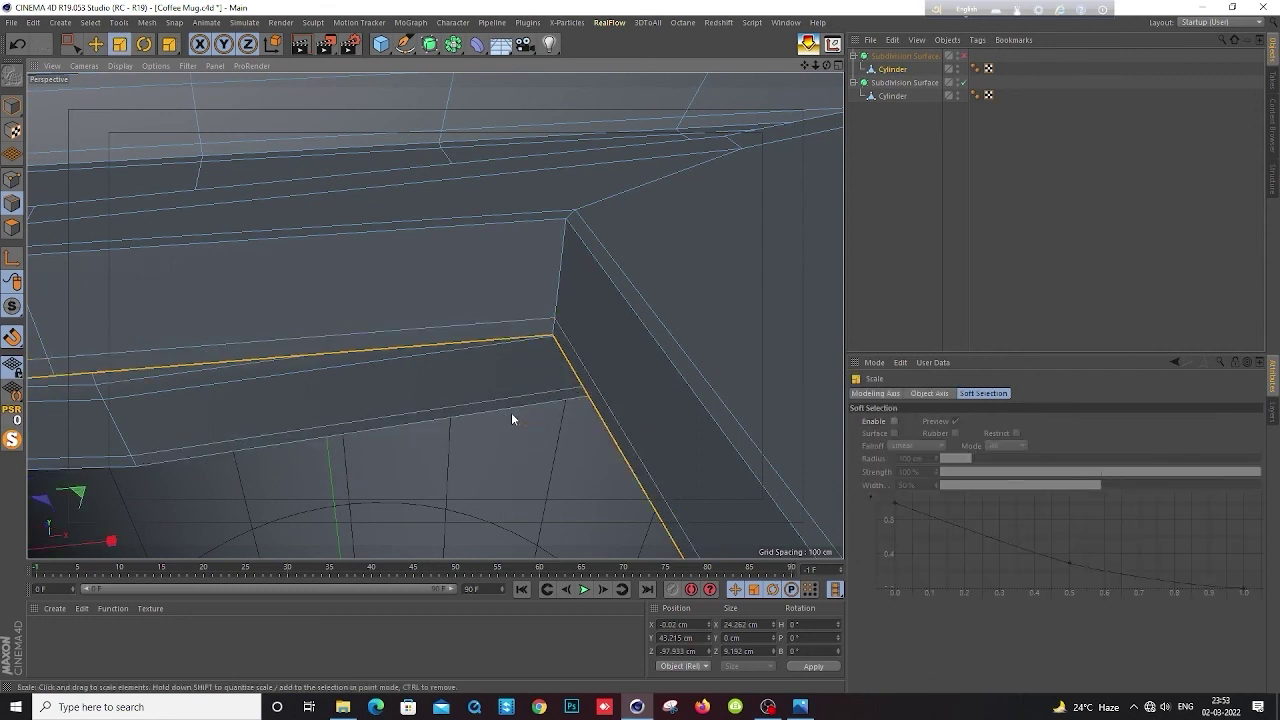
left_click_drag(521, 414, 500, 414)
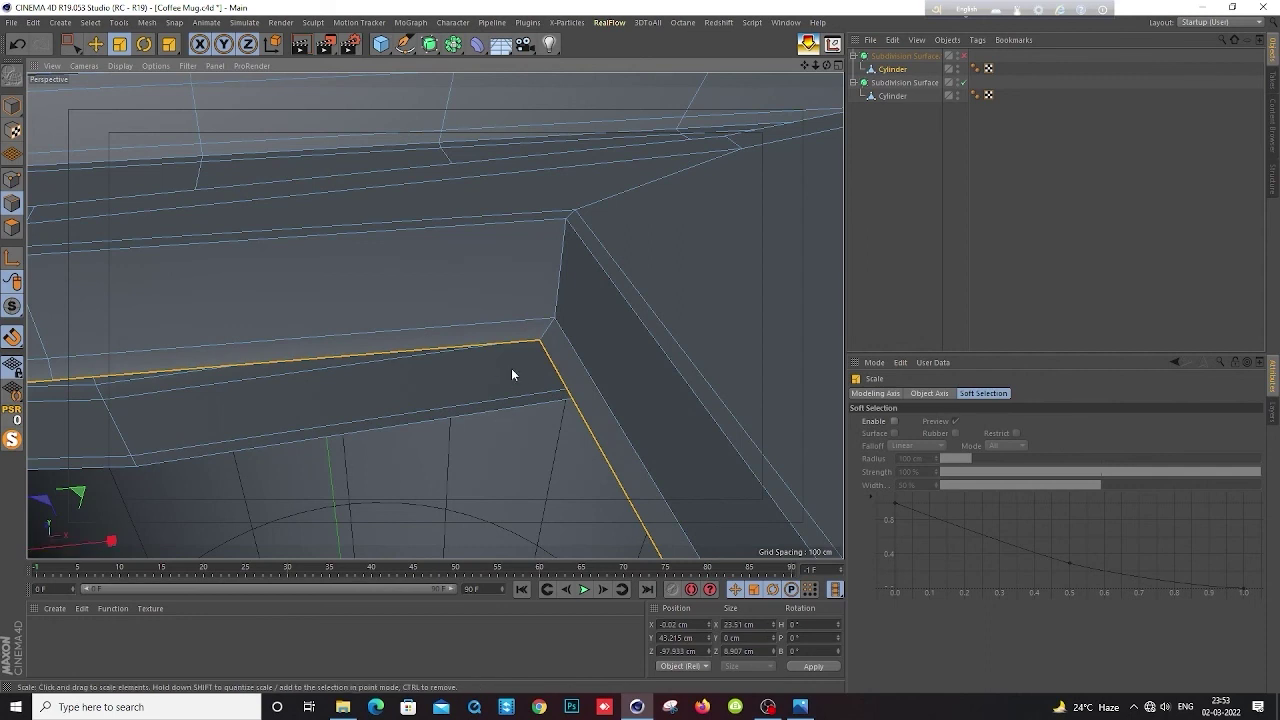
Add a K~L loop cut along the recess's upper inner wall
key("k")
key("l")
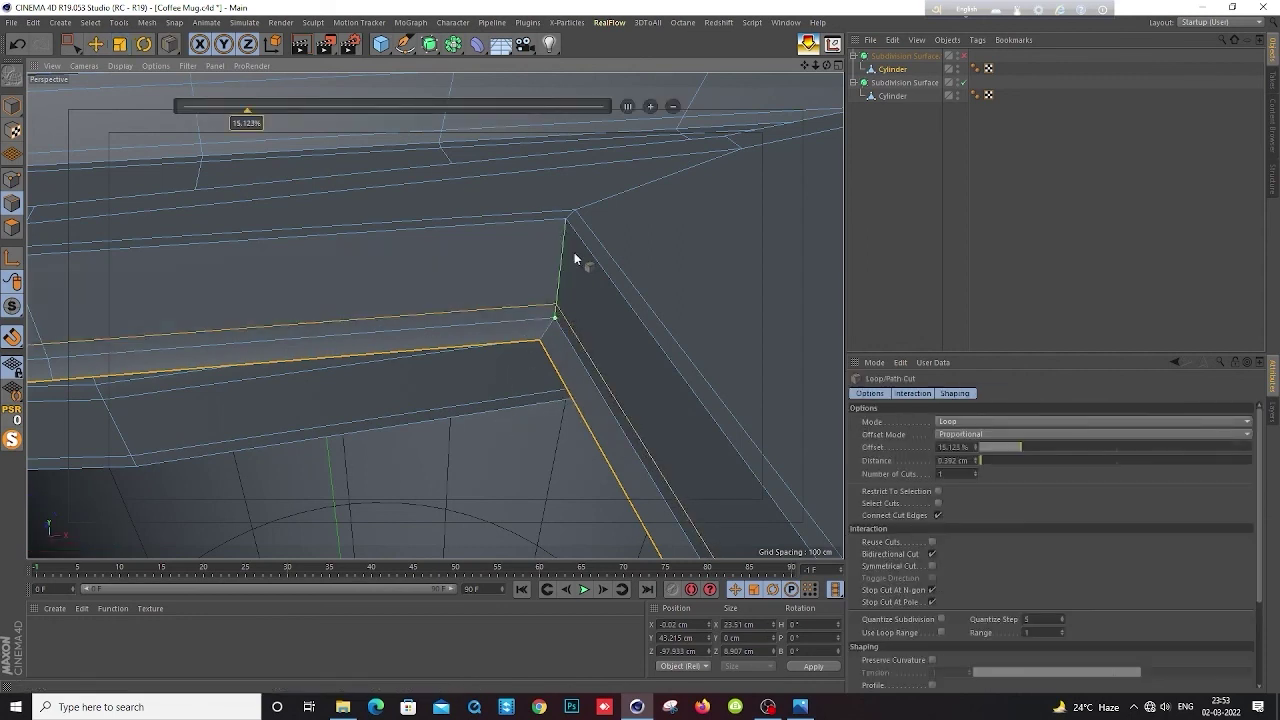
left_click(564, 224)
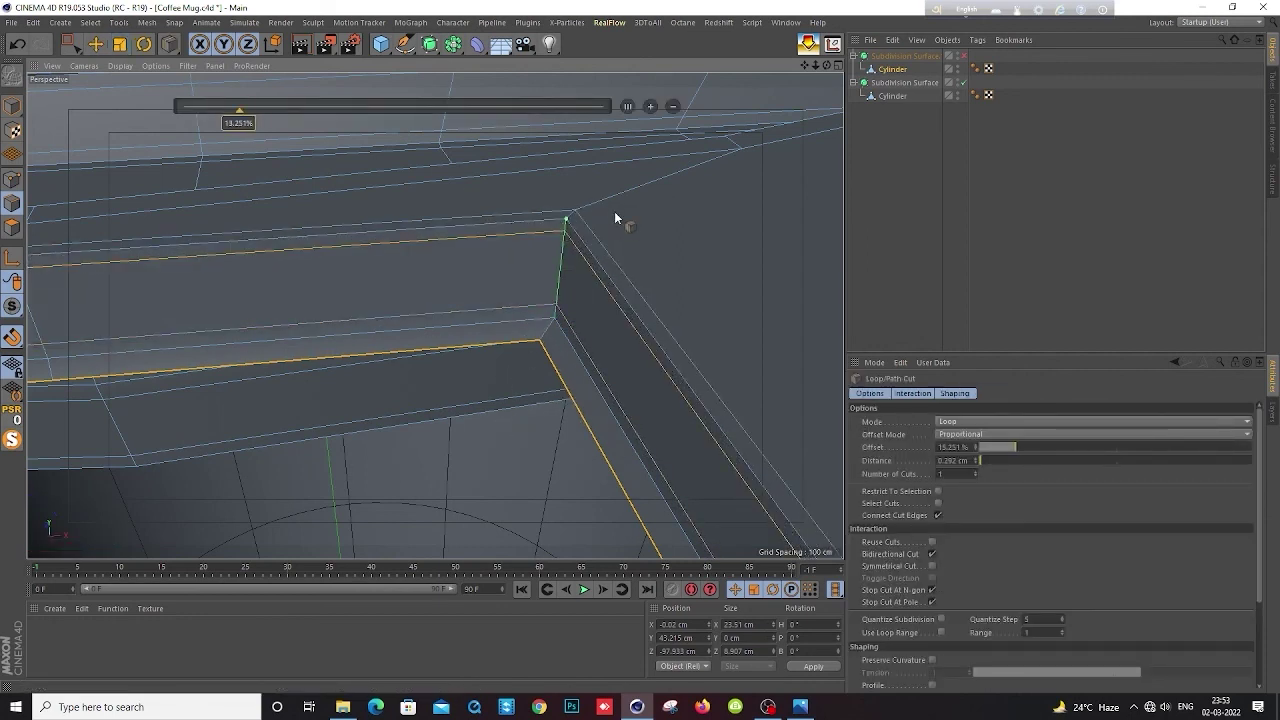
scroll(597, 204, "down", 3)
left_click_drag(590, 212, 417, 197, "alt")
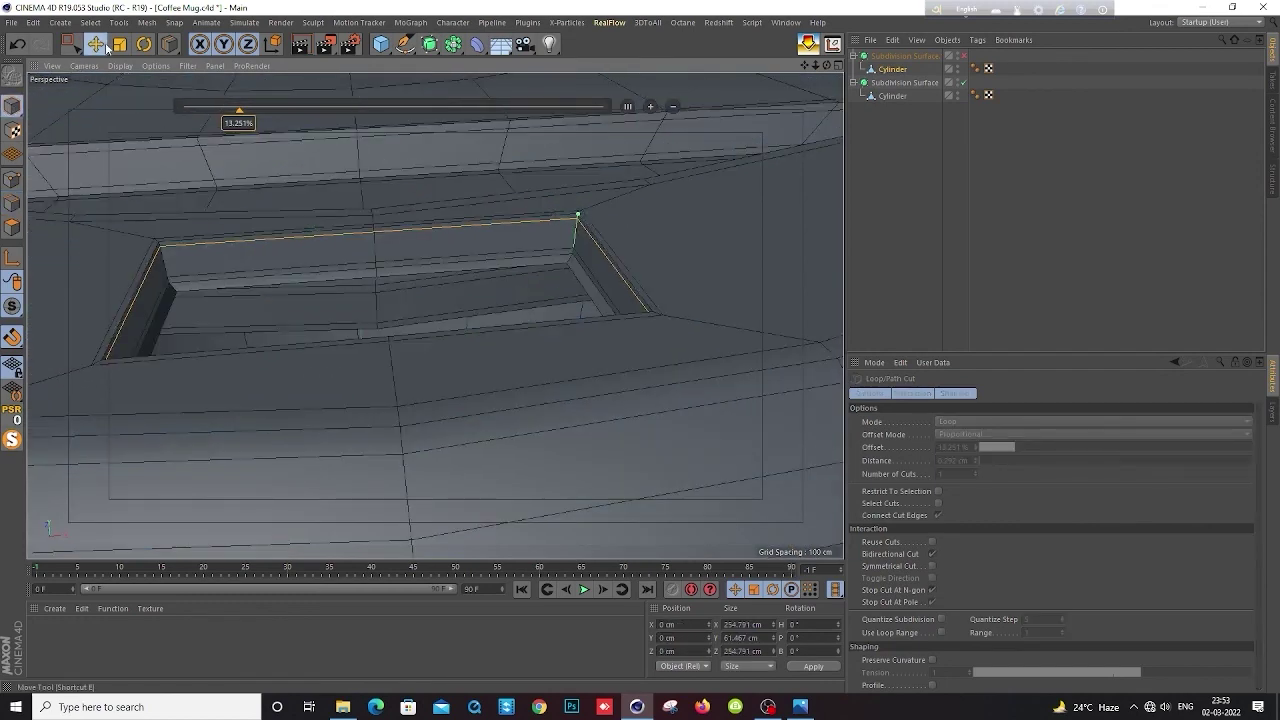
Turn smoothing back on and switch the view to plain Gouraud Shading
left_click(95, 43)
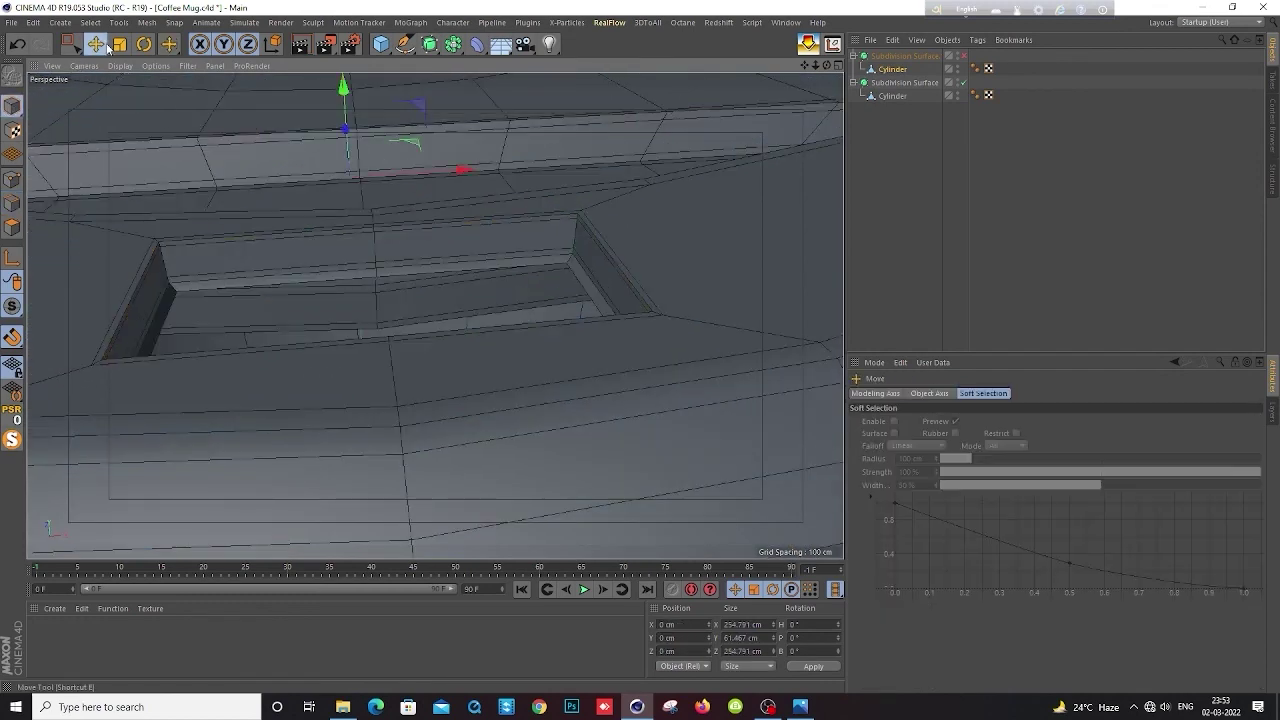
left_click(882, 148)
left_click(964, 56)
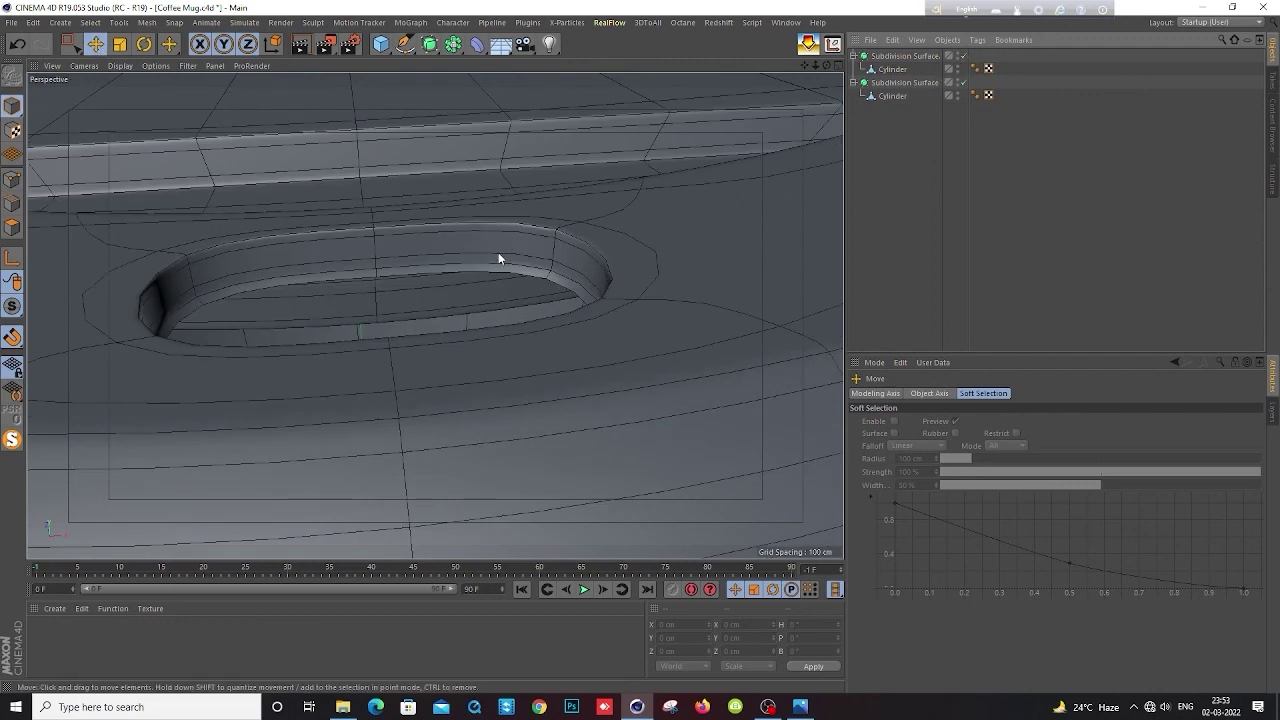
scroll(464, 260, "down", 5)
scroll(474, 250, "down", 5)
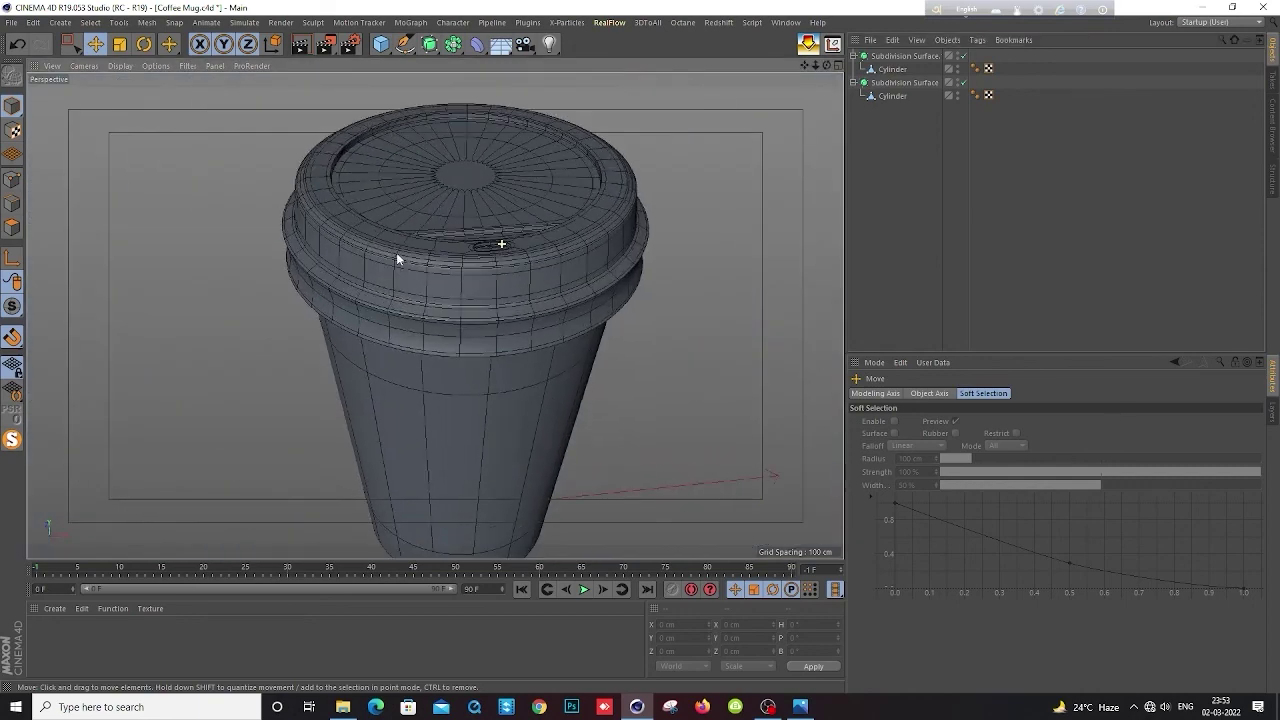
left_click_drag(508, 245, 424, 229, "alt")
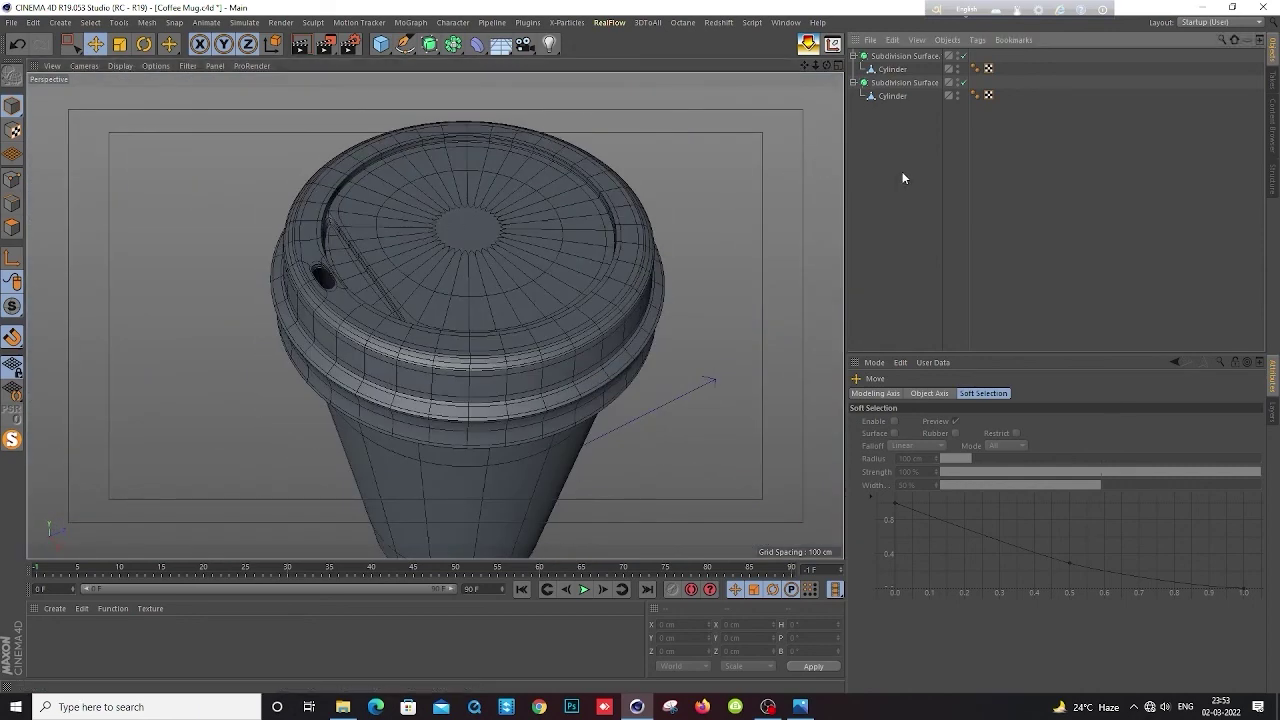
key("n")
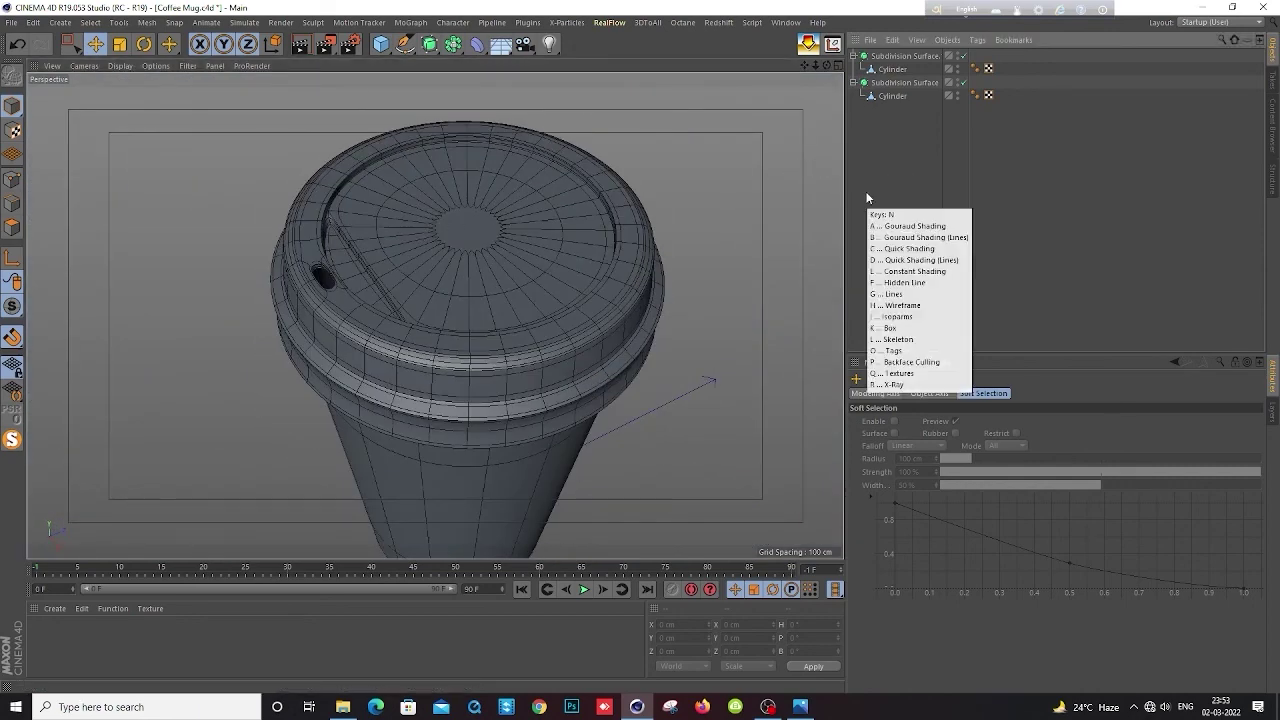
key("a")
scroll(298, 268, "up", 2)
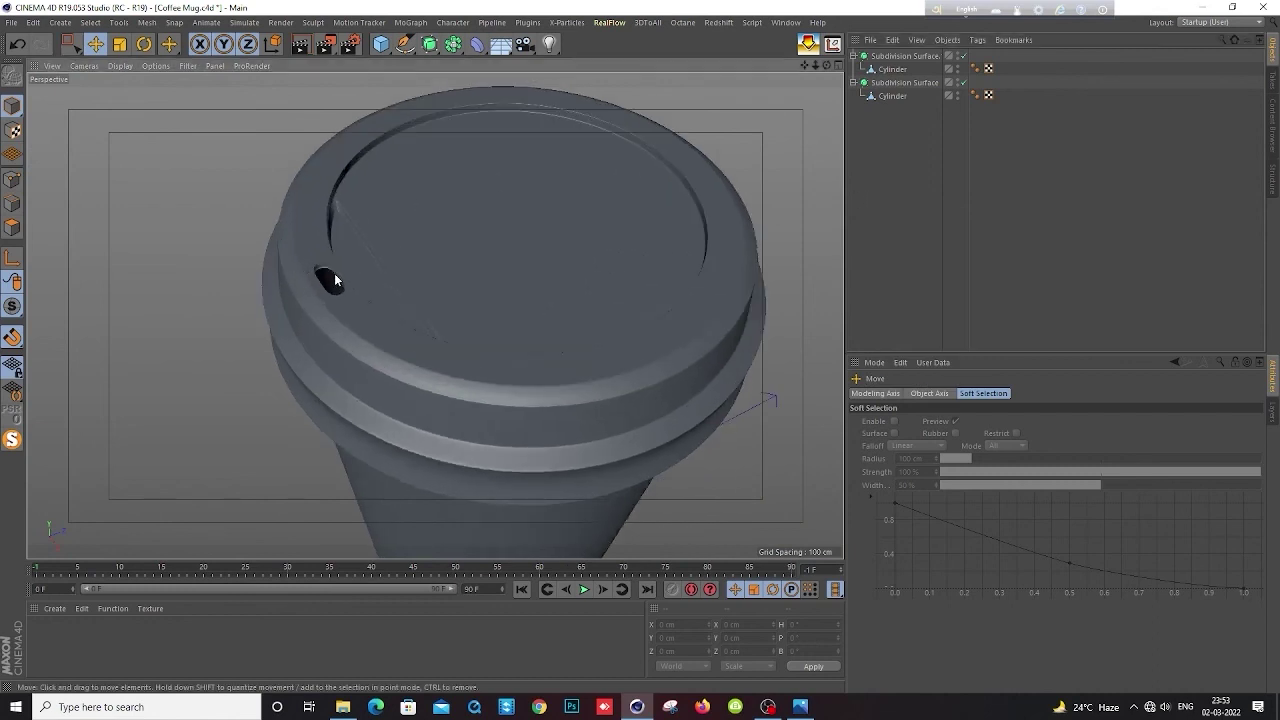
scroll(334, 273, "up", 3)
scroll(354, 273, "up", 3)
scroll(354, 273, "up", 2)
scroll(354, 279, "down", 2)
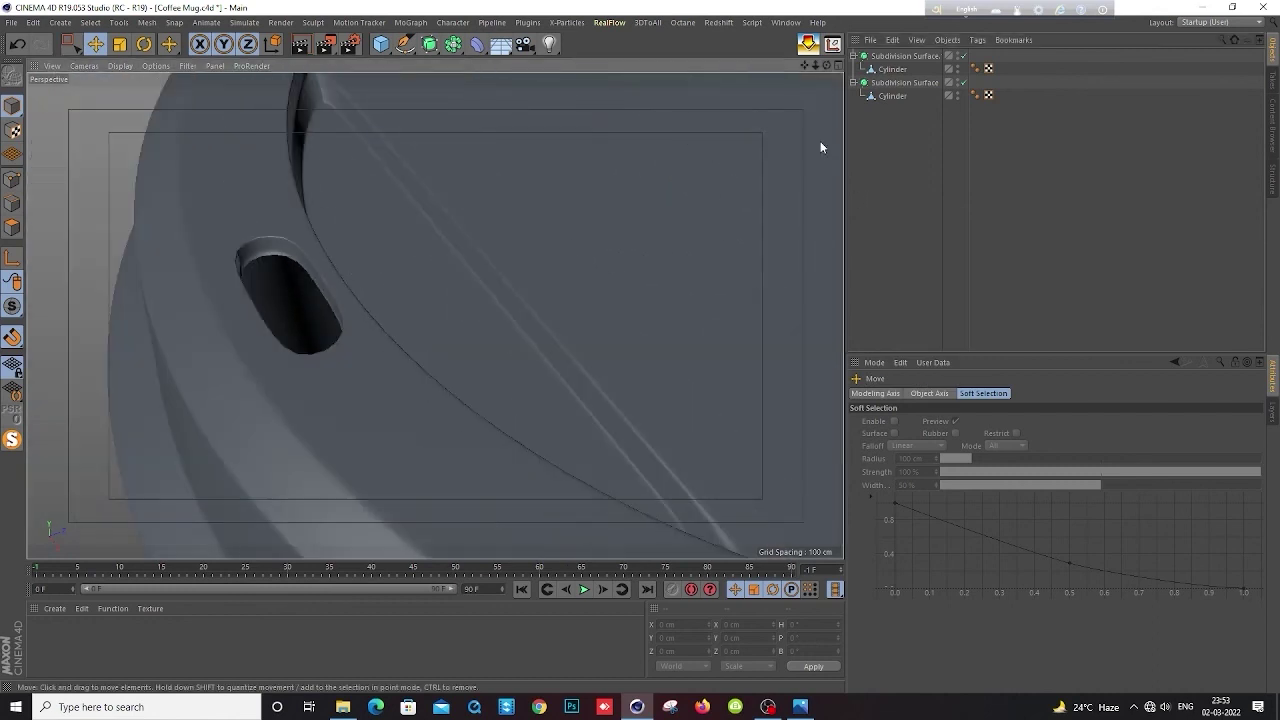
Set Subdivision Editor to 3 on both Subdivision Surfaces and reset to Frame Default
left_click(895, 56)
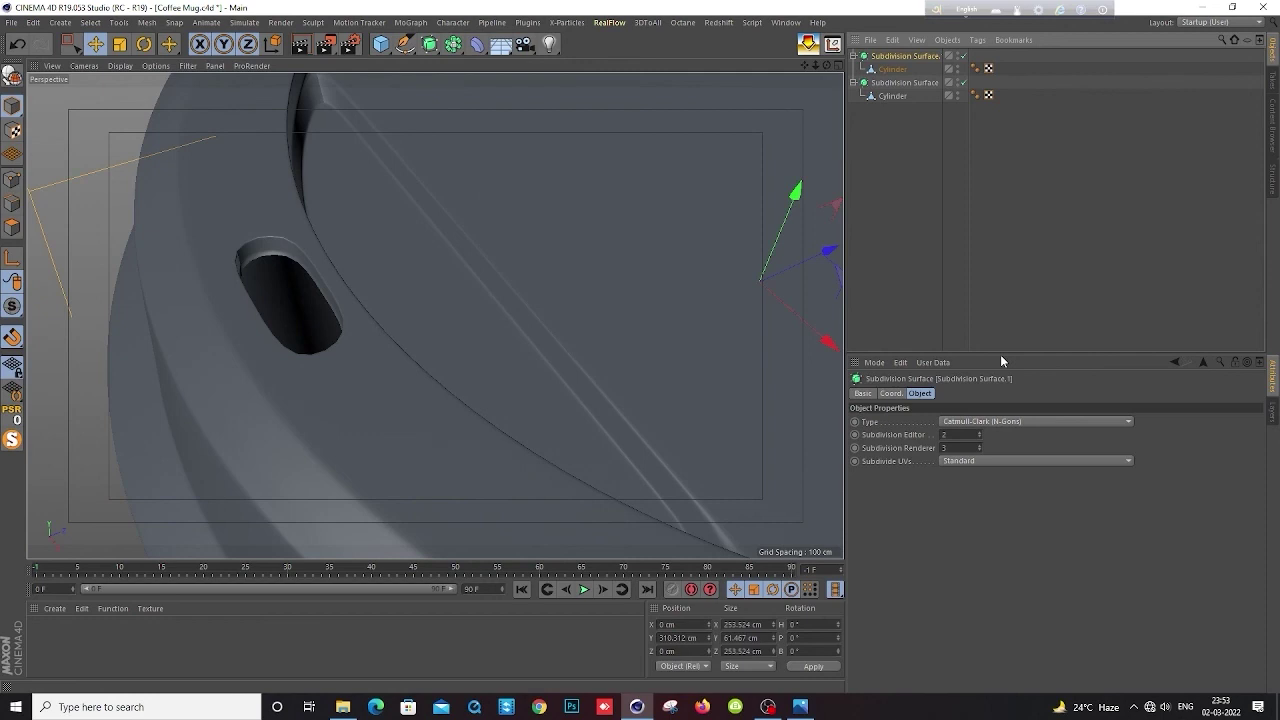
left_click(980, 432)
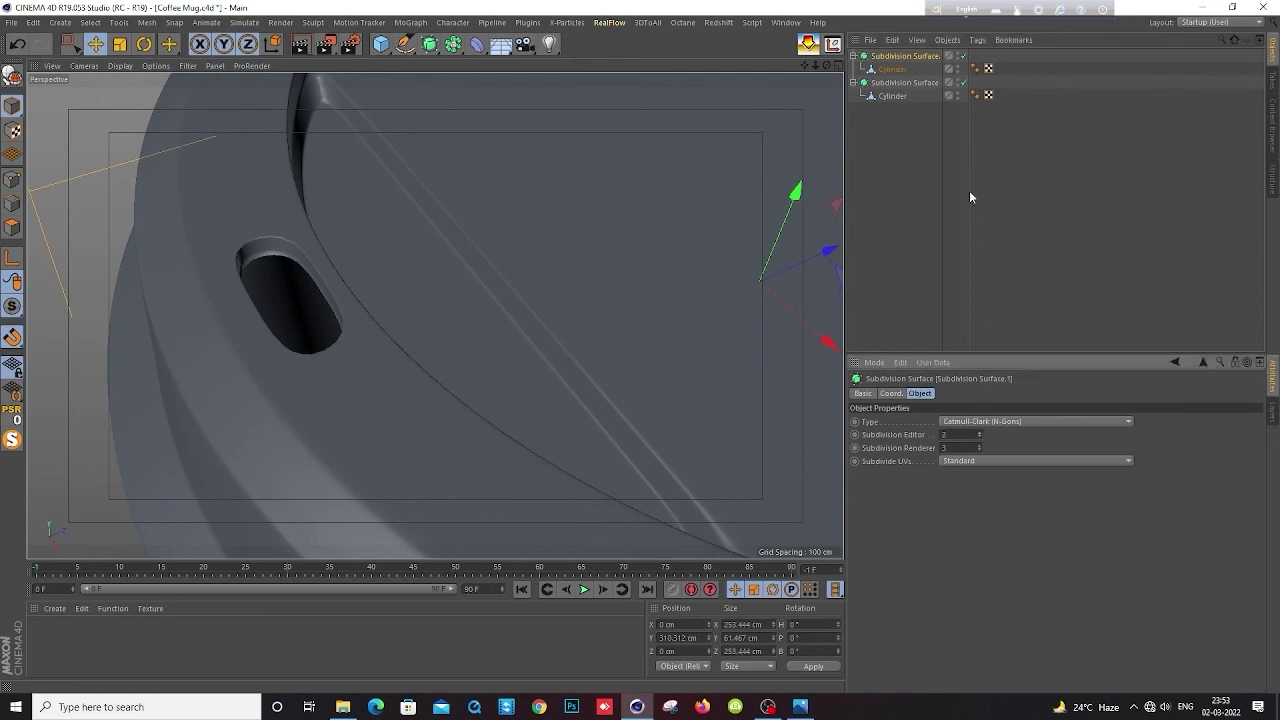
left_click(917, 84)
left_click(978, 432)
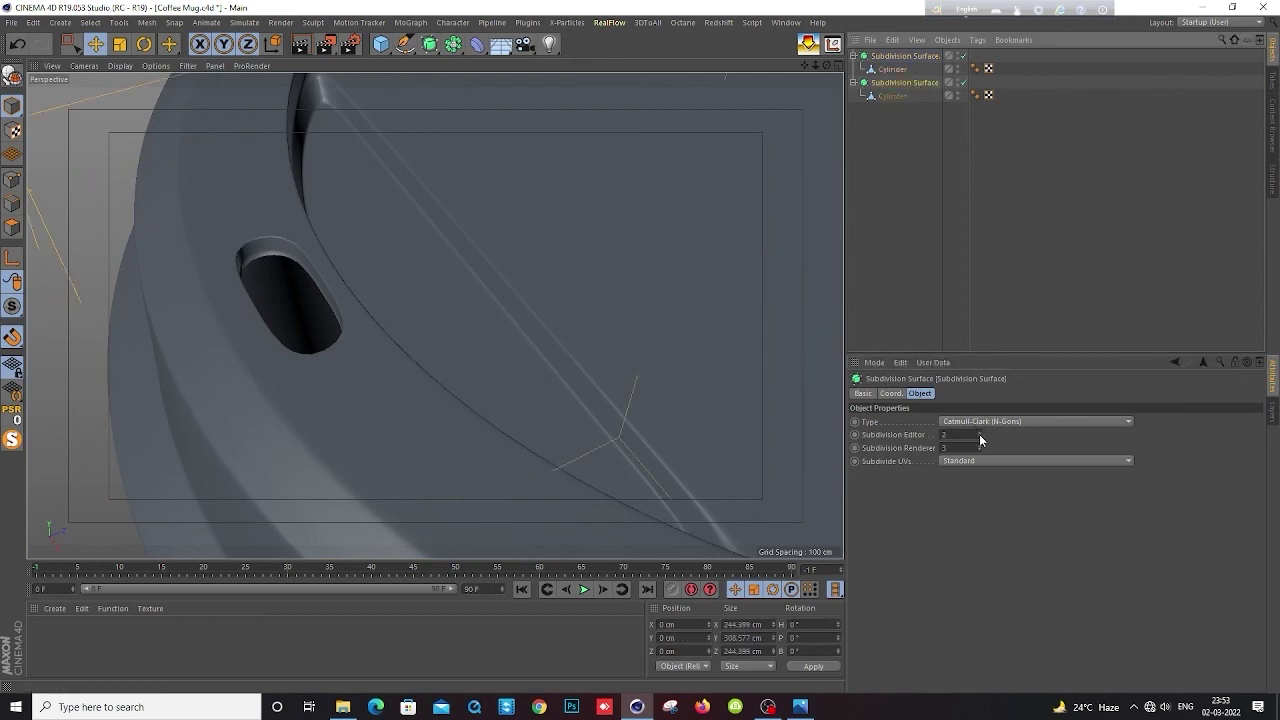
scroll(468, 271, "down", 5)
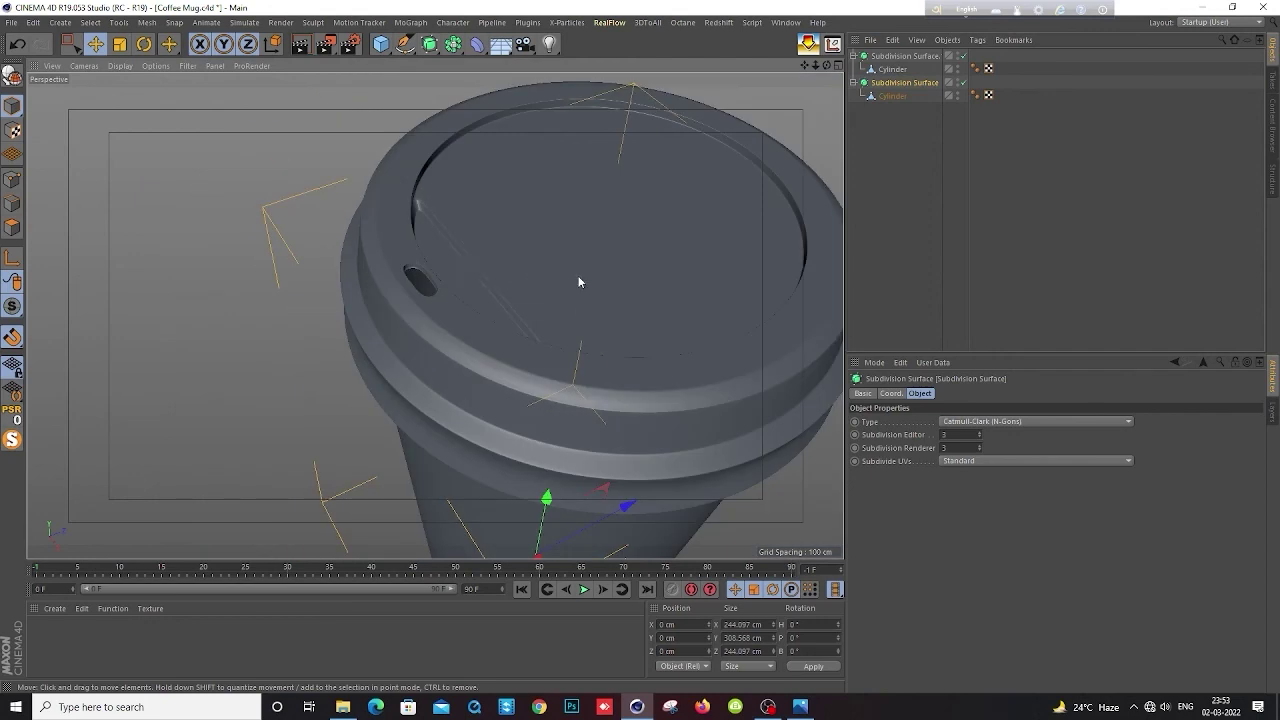
scroll(580, 287, "down", 5)
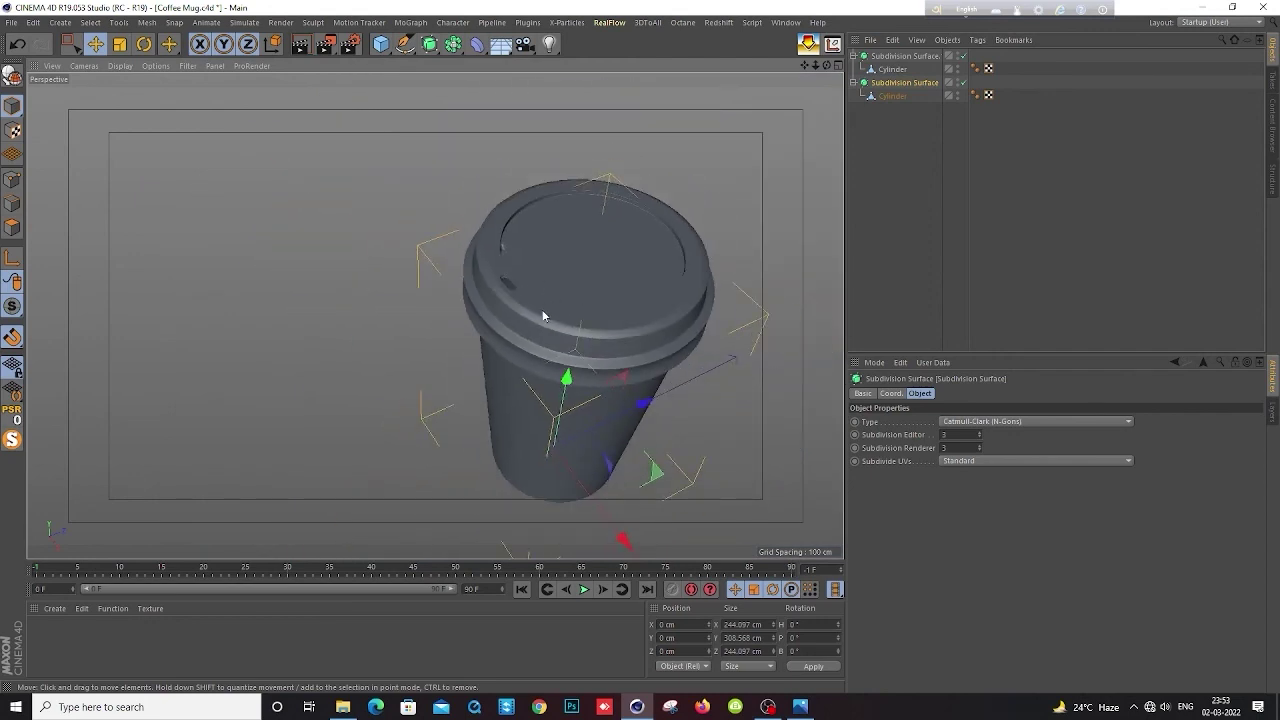
mouse_move(543, 314)
left_mouse_down("alt")
mouse_move(700, 180)
mouse_move(689, 280)
mouse_move(700, 306)
mouse_move(706, 289)
left_mouse_up("alt")
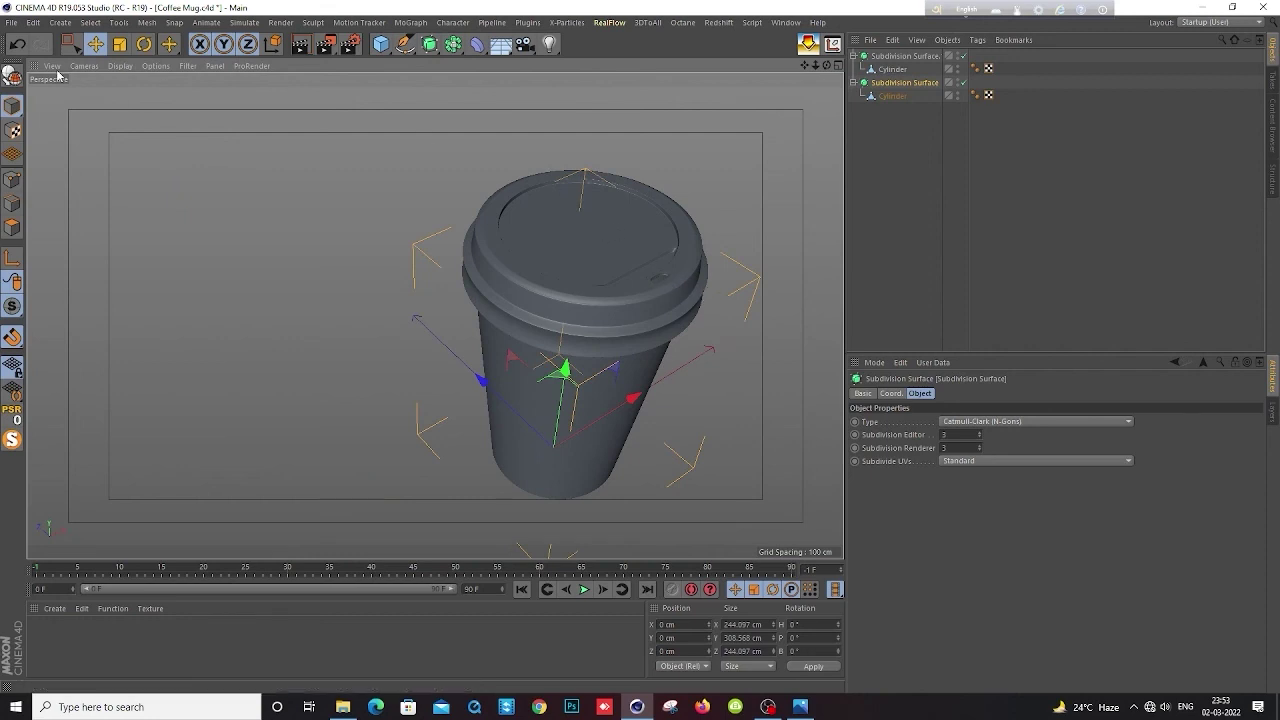
left_click(52, 66)
left_click(97, 163)
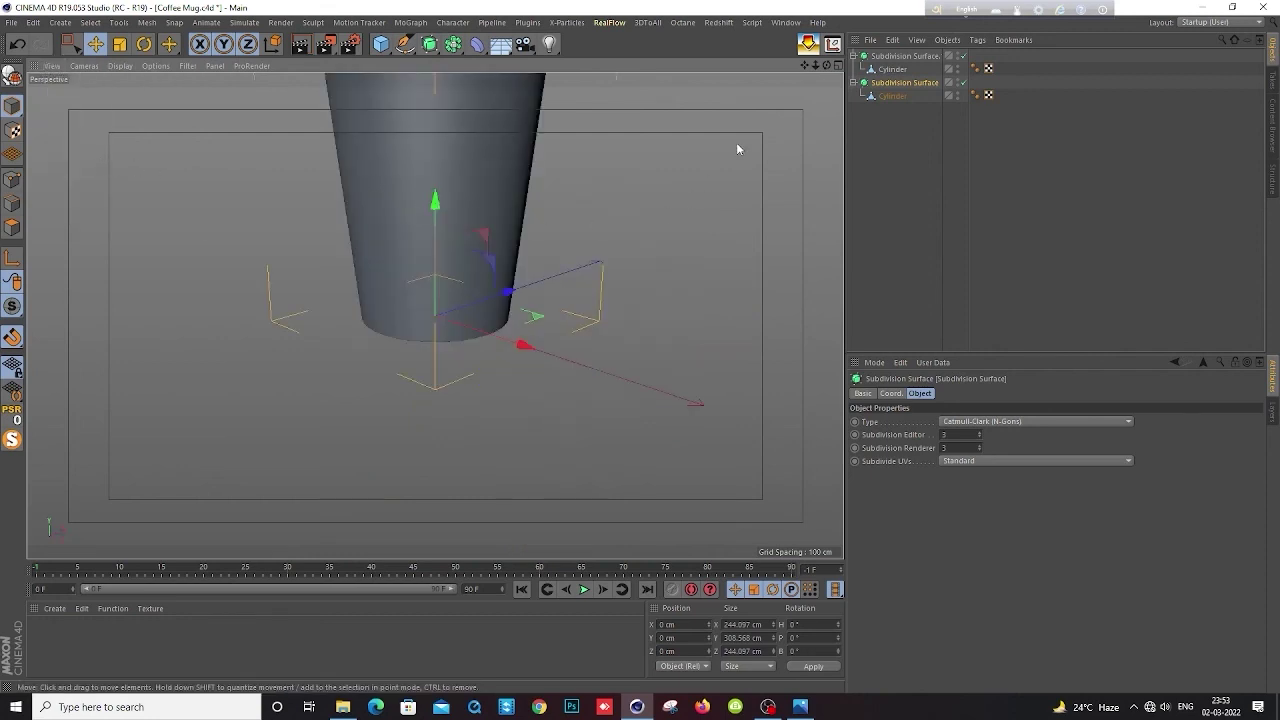
Group all four cup objects under a Null and move its axis to the base (Y -100%)
left_click_drag(895, 152, 859, 38)
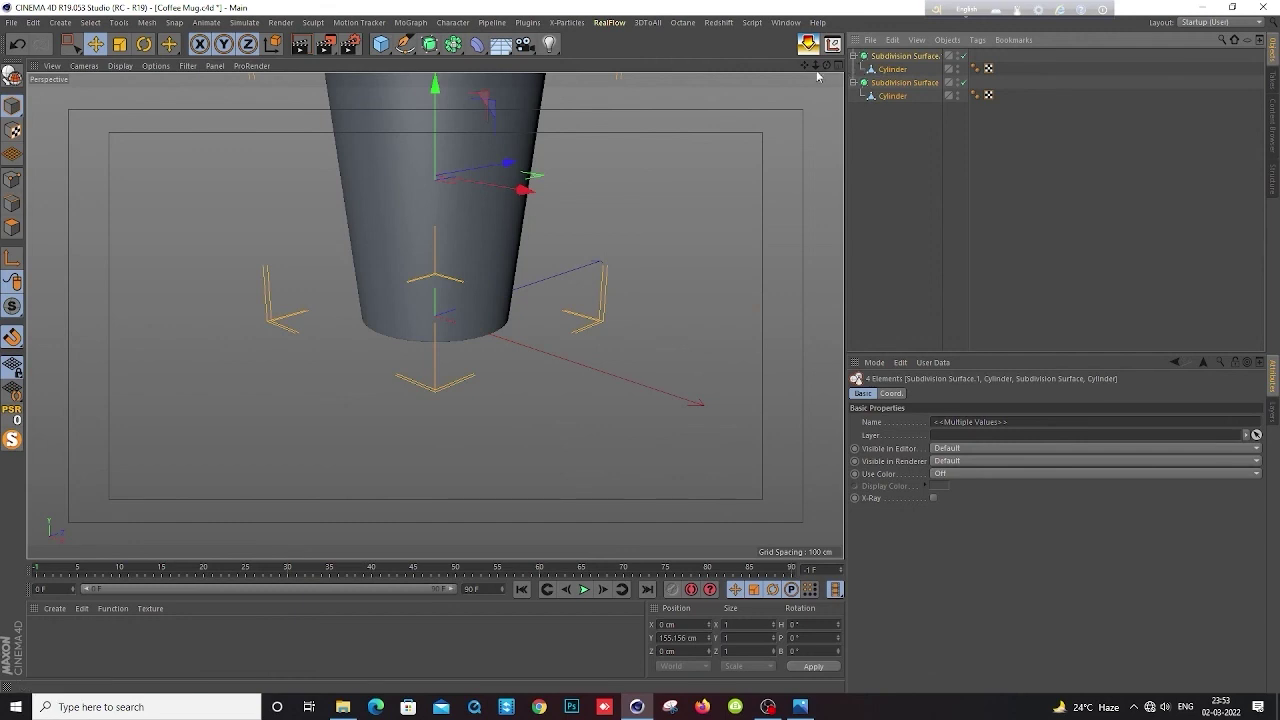
key("alt+g")
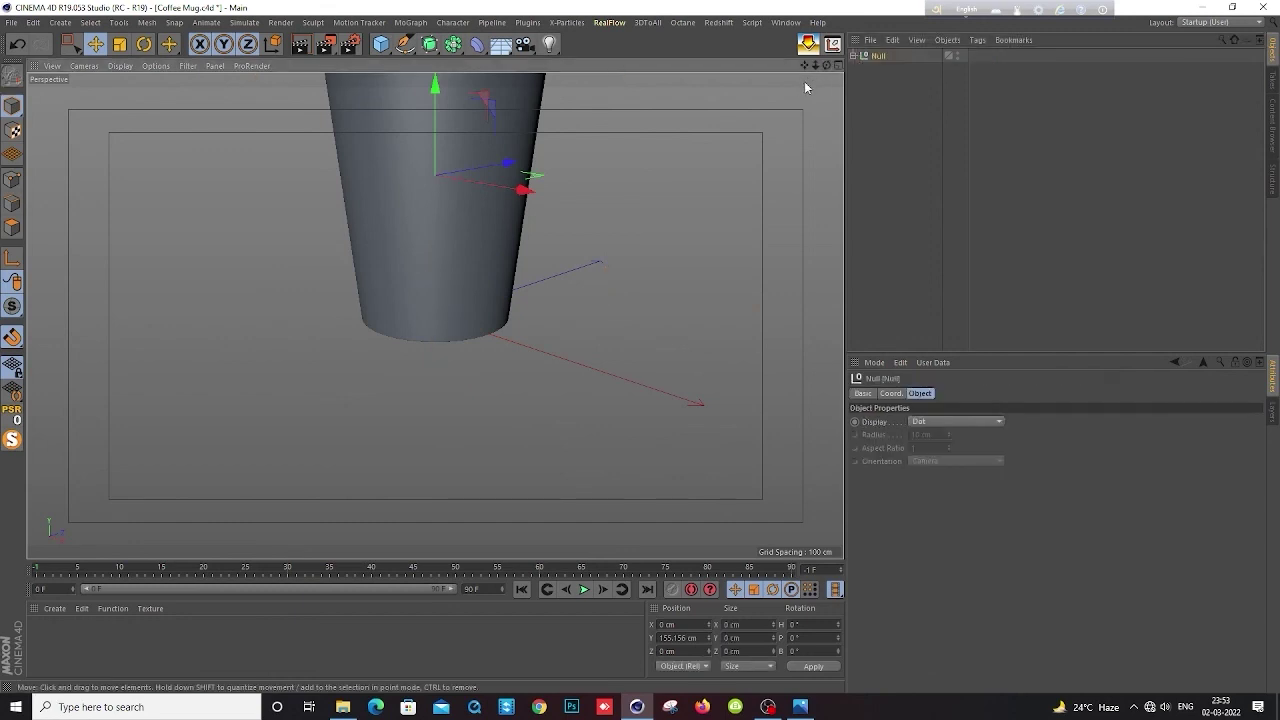
left_click(832, 44)
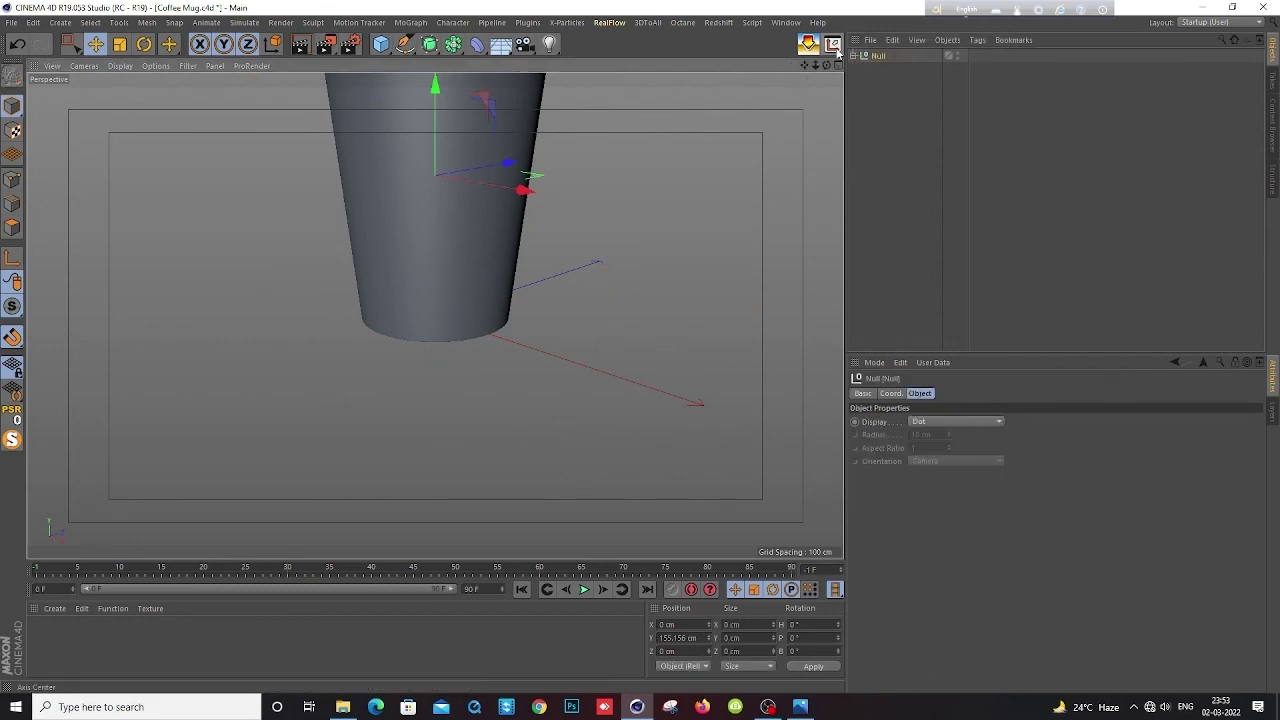
left_click_drag(203, 358, 42, 359)
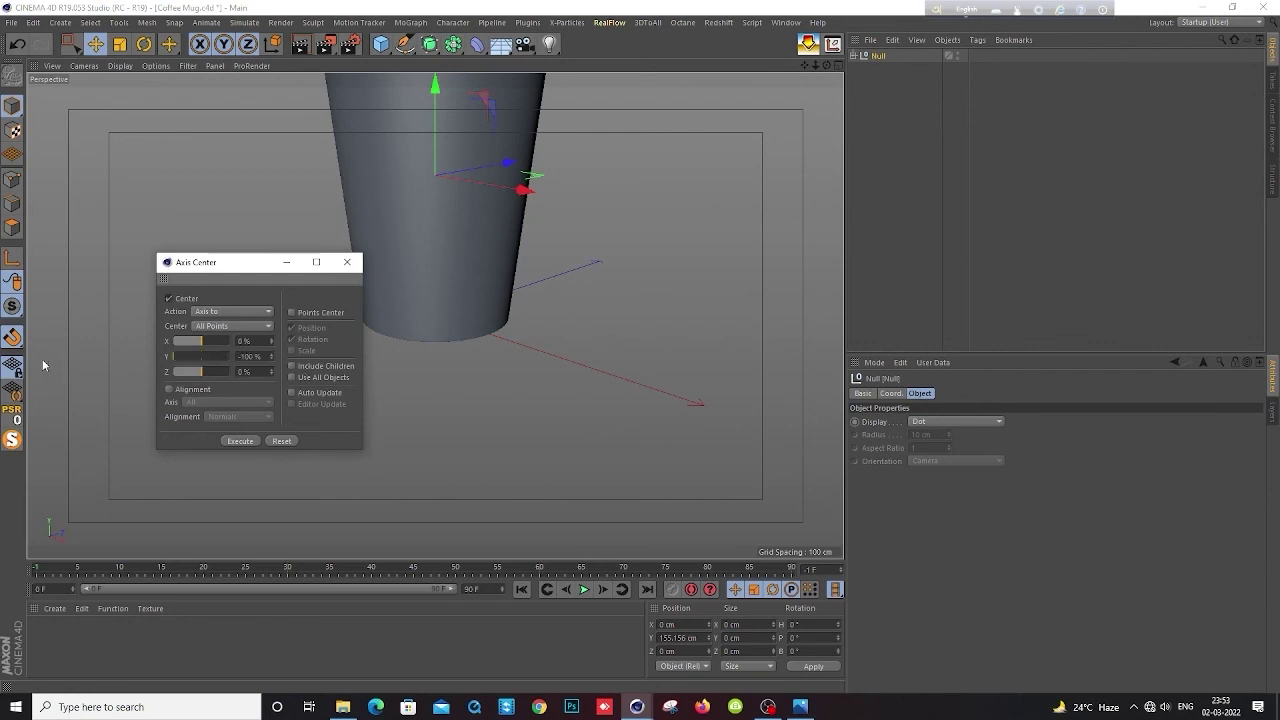
left_click(240, 441)
left_click(347, 262)
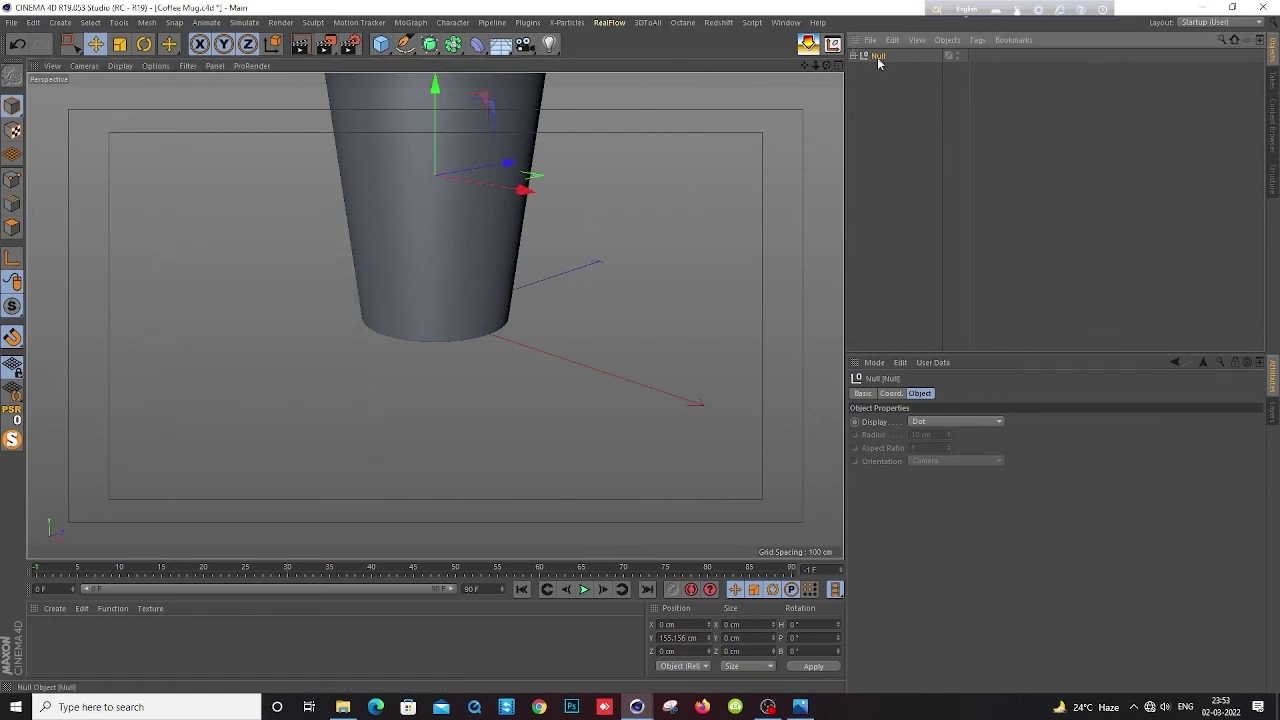
left_click(11, 258)
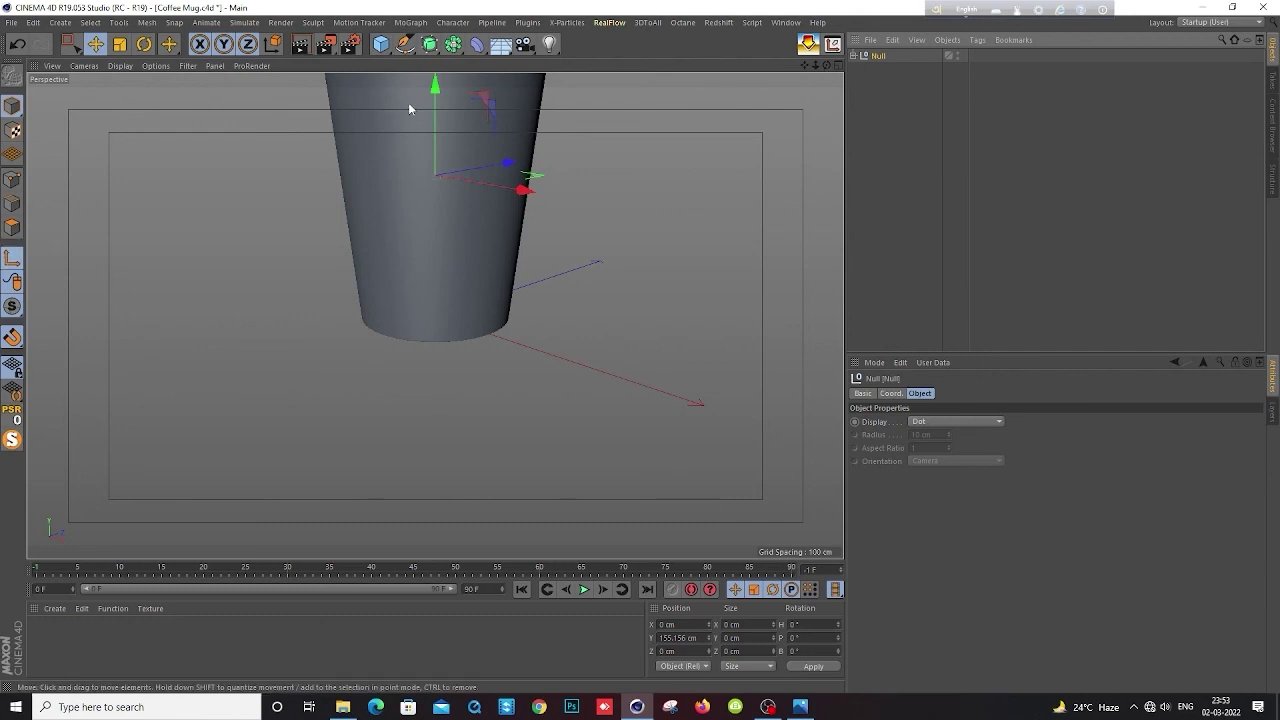
mouse_move(435, 88)
left_mouse_down()
mouse_move(451, 255)
mouse_move(452, 237)
left_mouse_up()
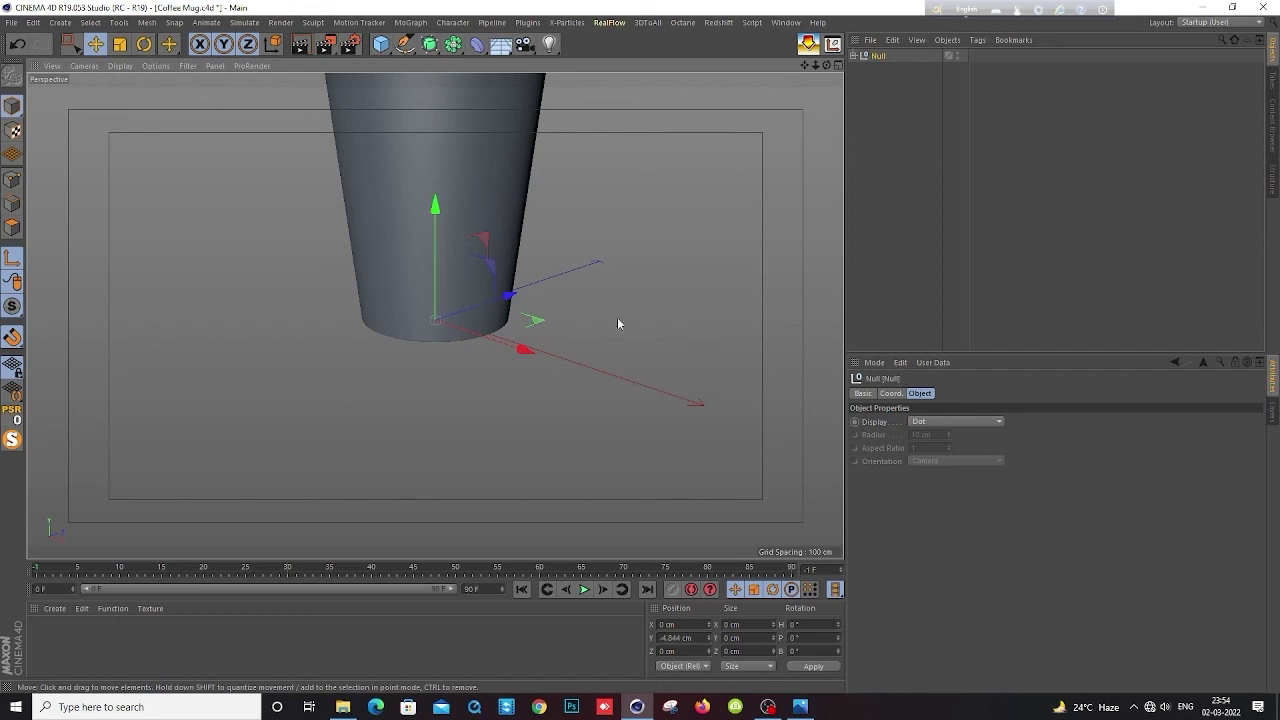
Scale the grouped cup down to about 22.8% and reframe the view on it
mouse_move(827, 66)
left_mouse_down()
mouse_move(488, 151)
mouse_move(433, 178)
left_mouse_up()
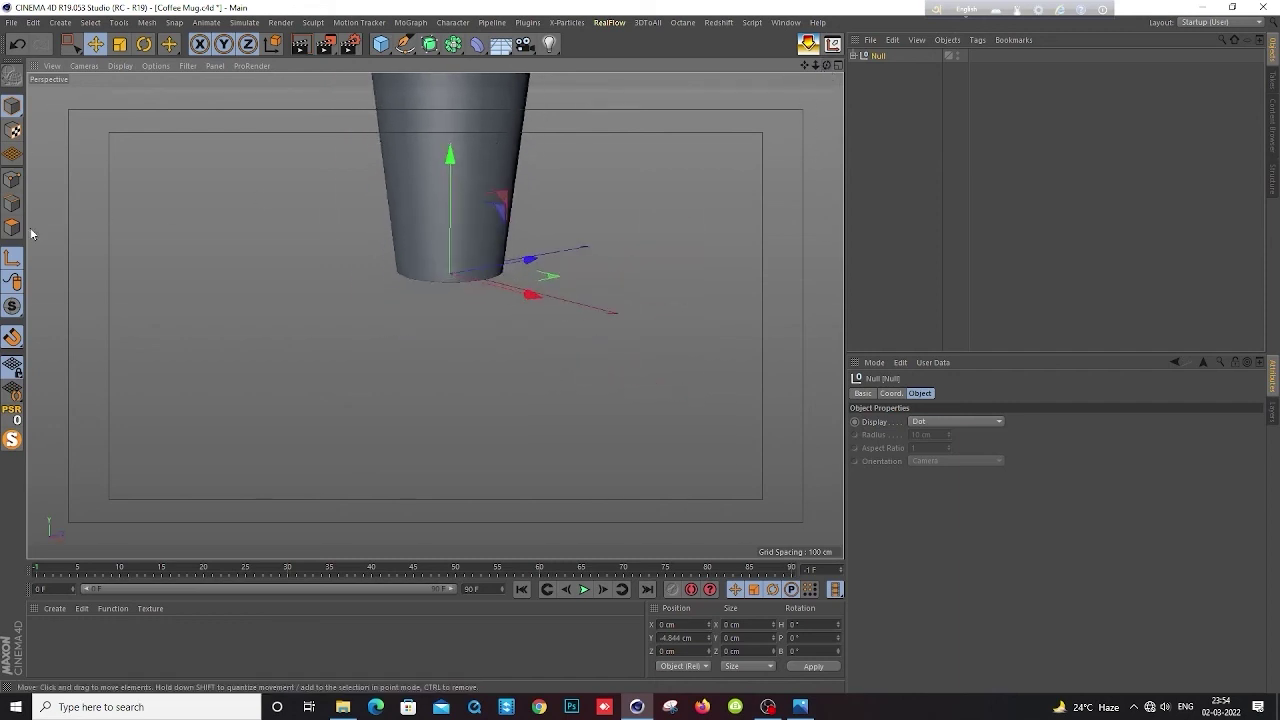
key("t")
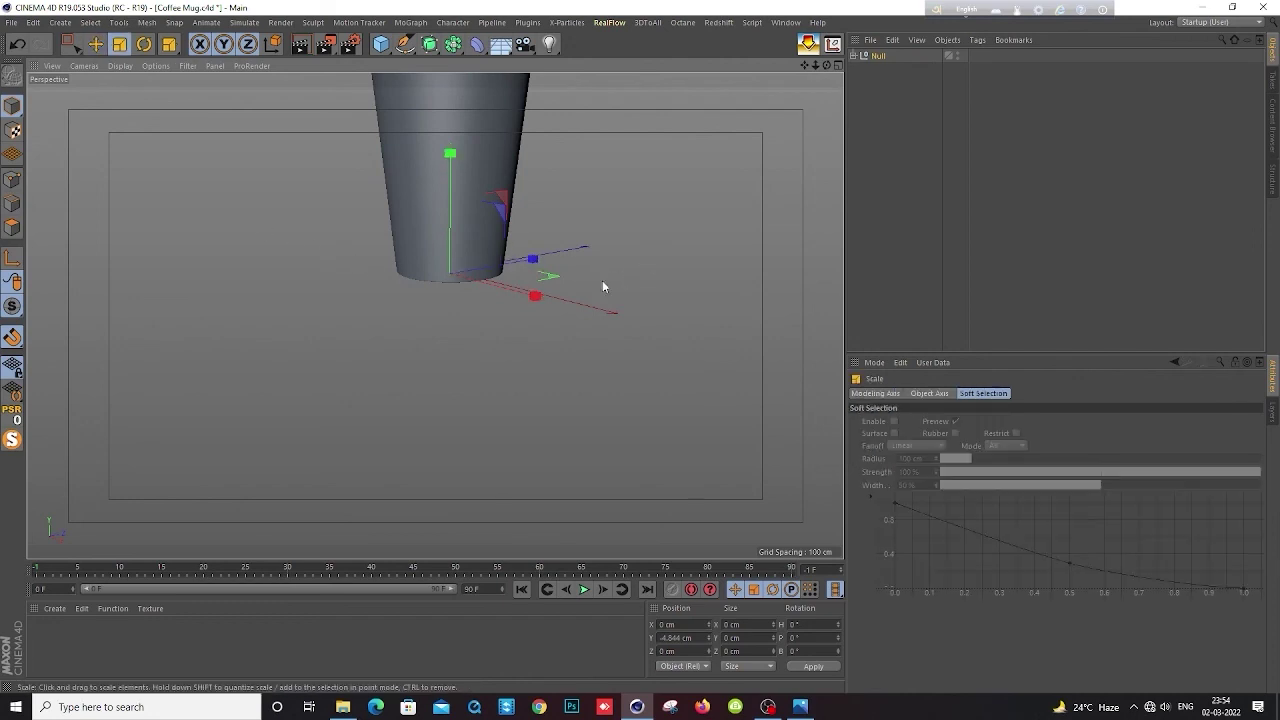
left_click_drag(603, 286, 181, 341)
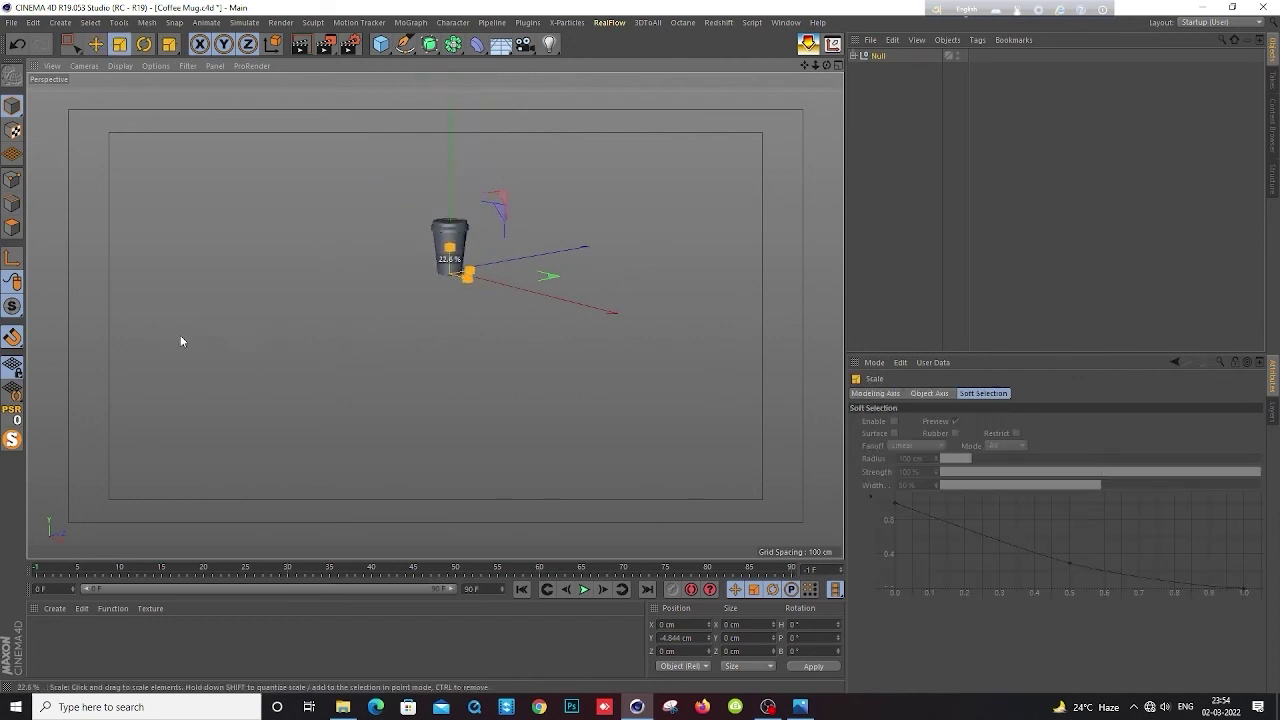
left_click_drag(180, 336, 170, 334)
left_click(50, 66)
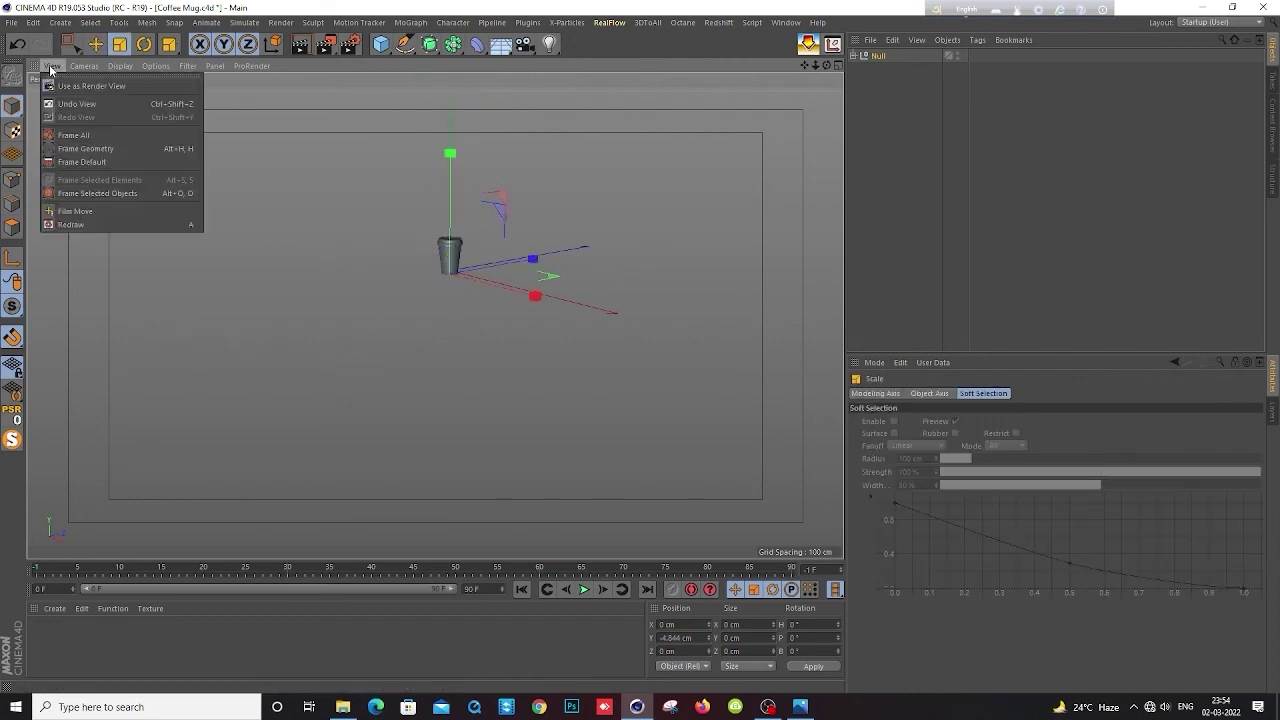
left_click(82, 161)
scroll(430, 324, "up", 2)
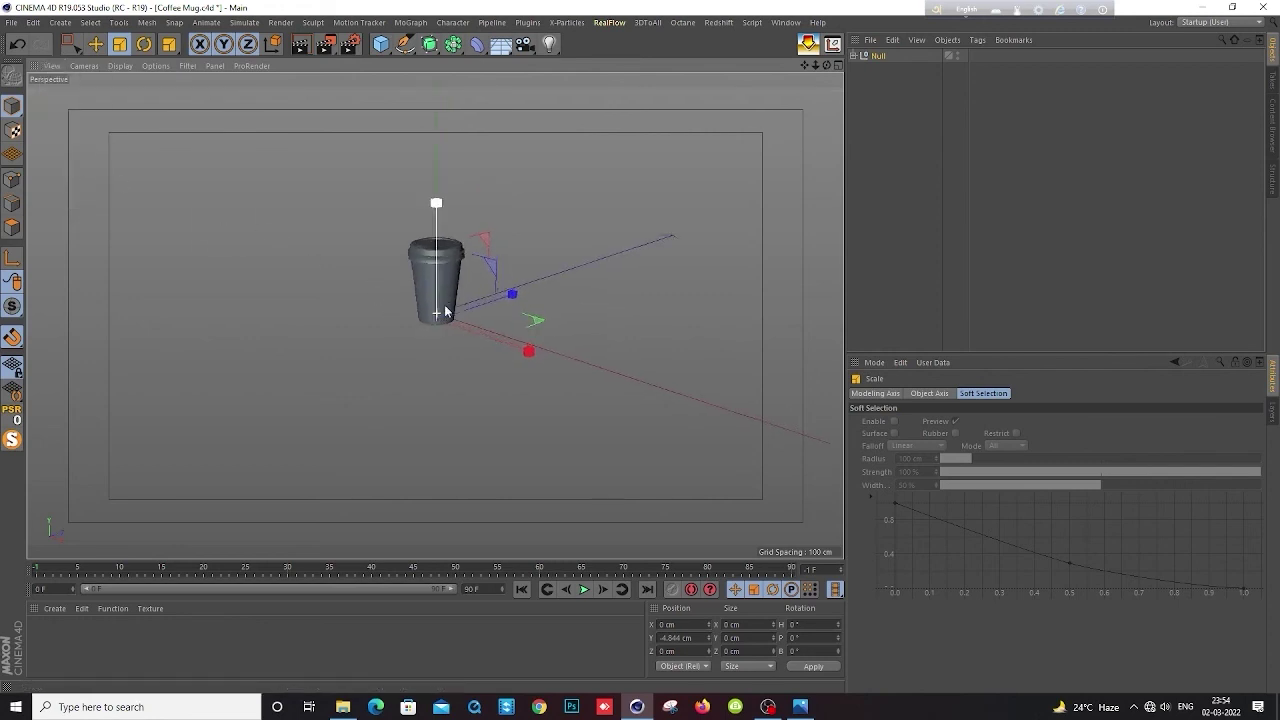
scroll(443, 306, "up", 2)
scroll(449, 294, "up", 3)
scroll(445, 278, "up", 3)
scroll(442, 270, "up", 2)
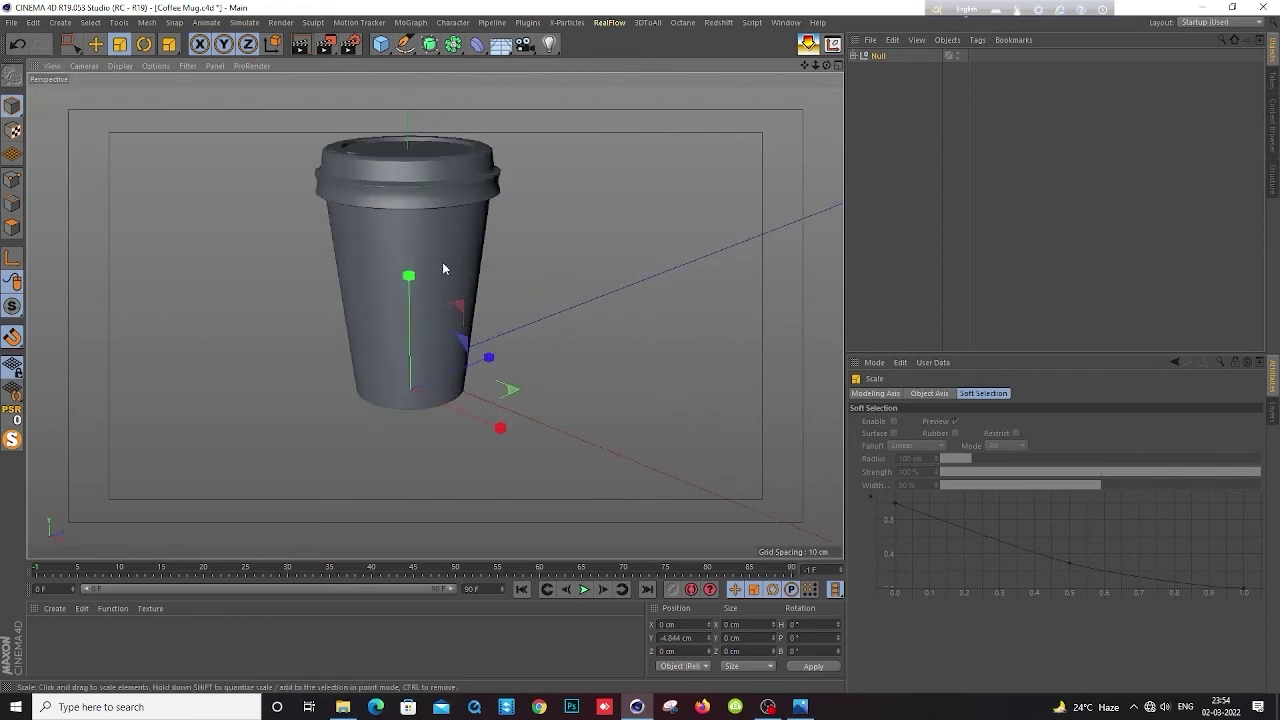
left_click(589, 205)
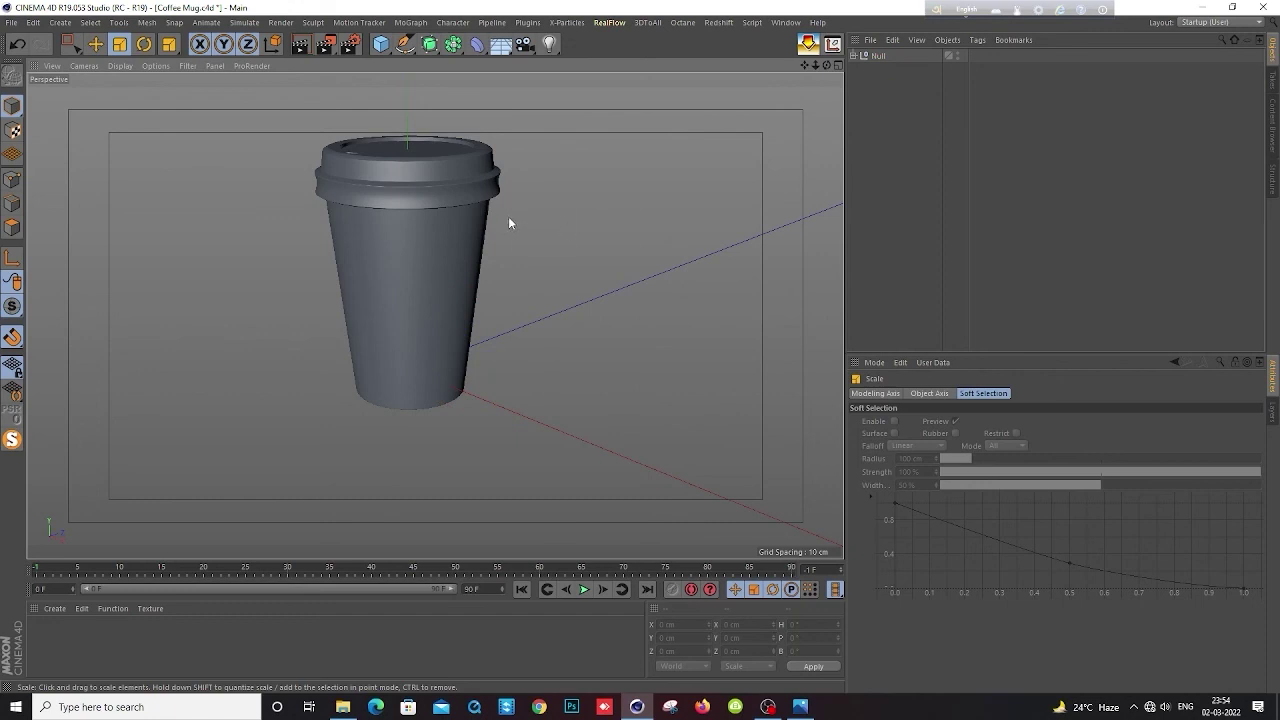
Save the project via File > Save As as Coffee Mug.c4d
mouse_move(508, 216)
left_mouse_down("alt")
mouse_move(533, 248)
mouse_move(519, 256)
left_mouse_up("alt")
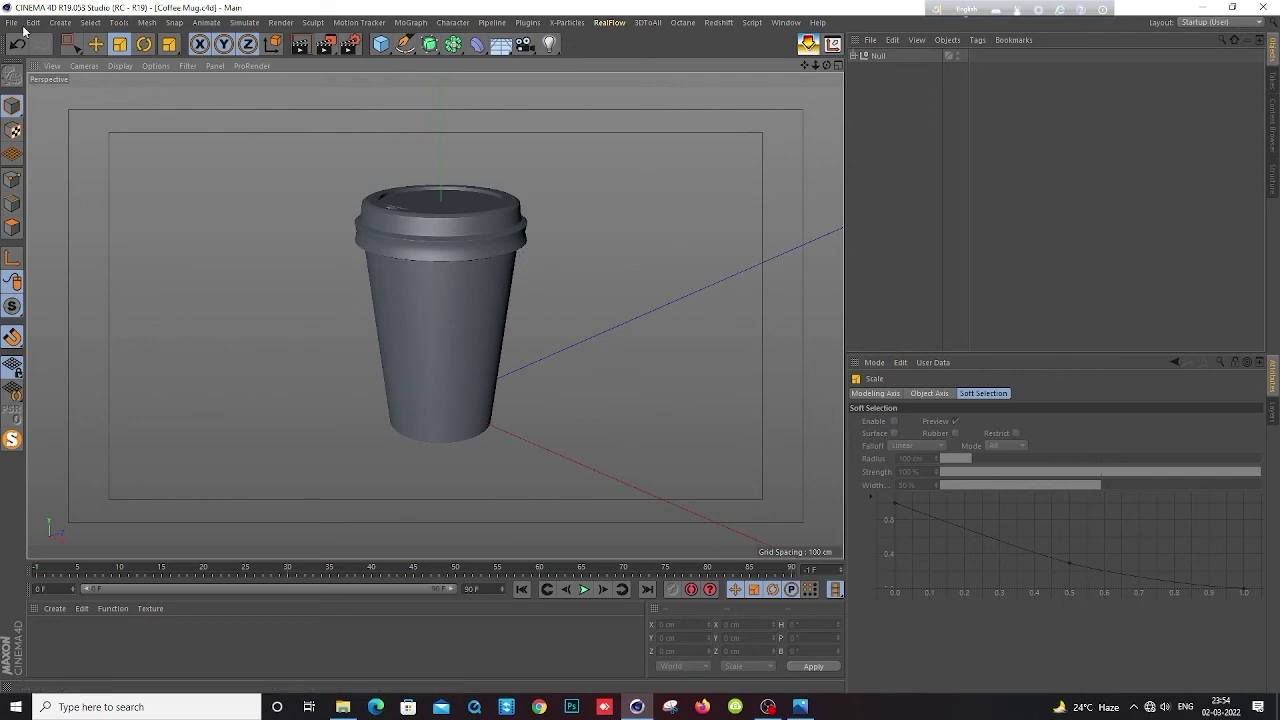
left_click(11, 22)
left_click(33, 146)
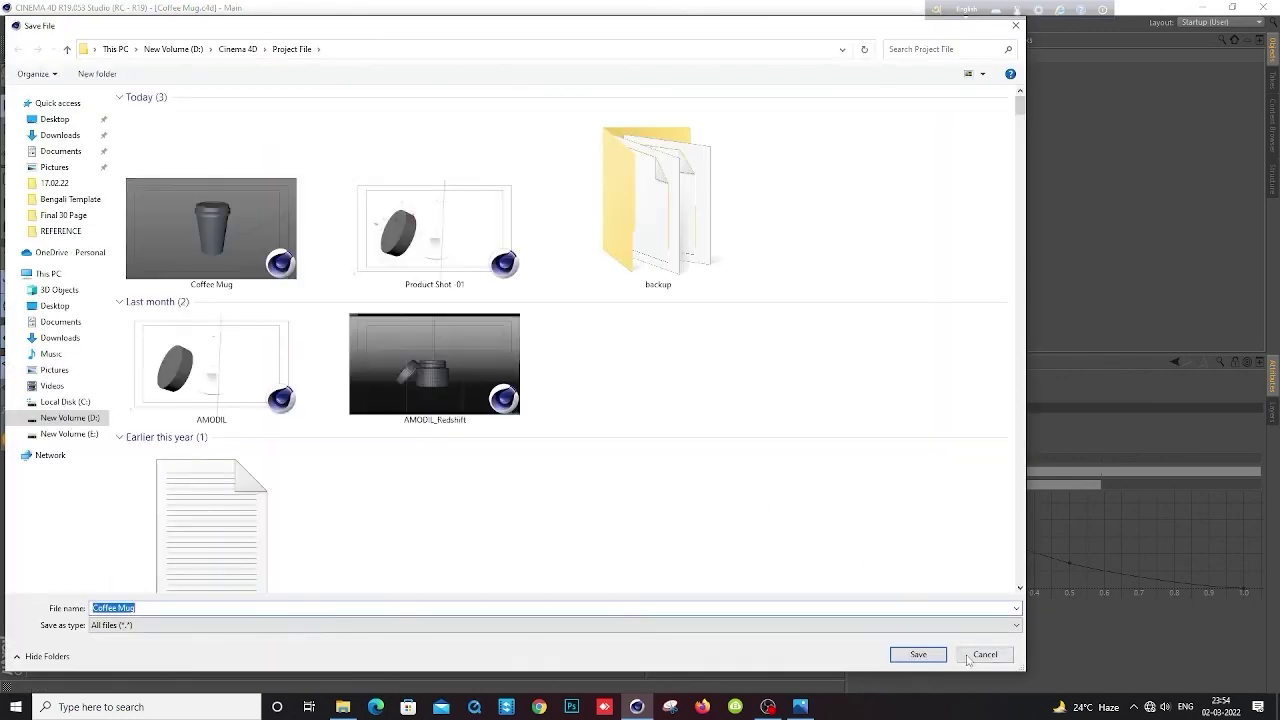
left_click(968, 656)
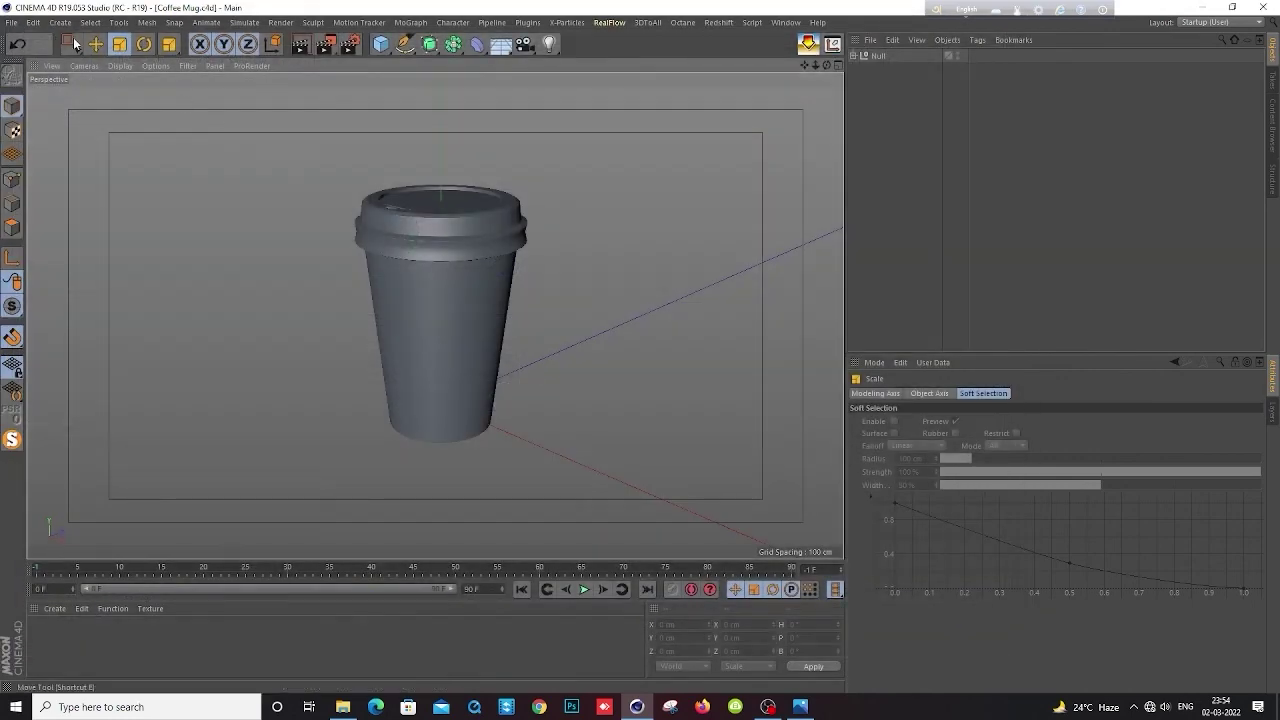
left_click(14, 22)
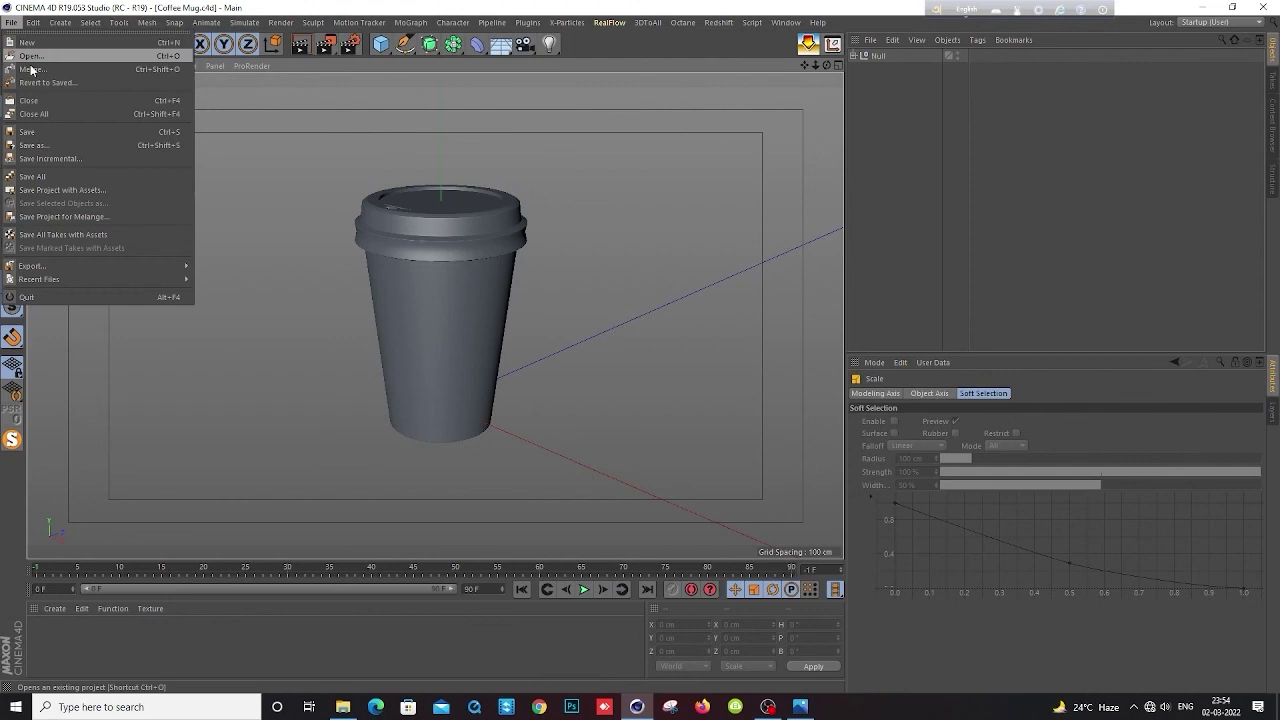
left_click(36, 130)
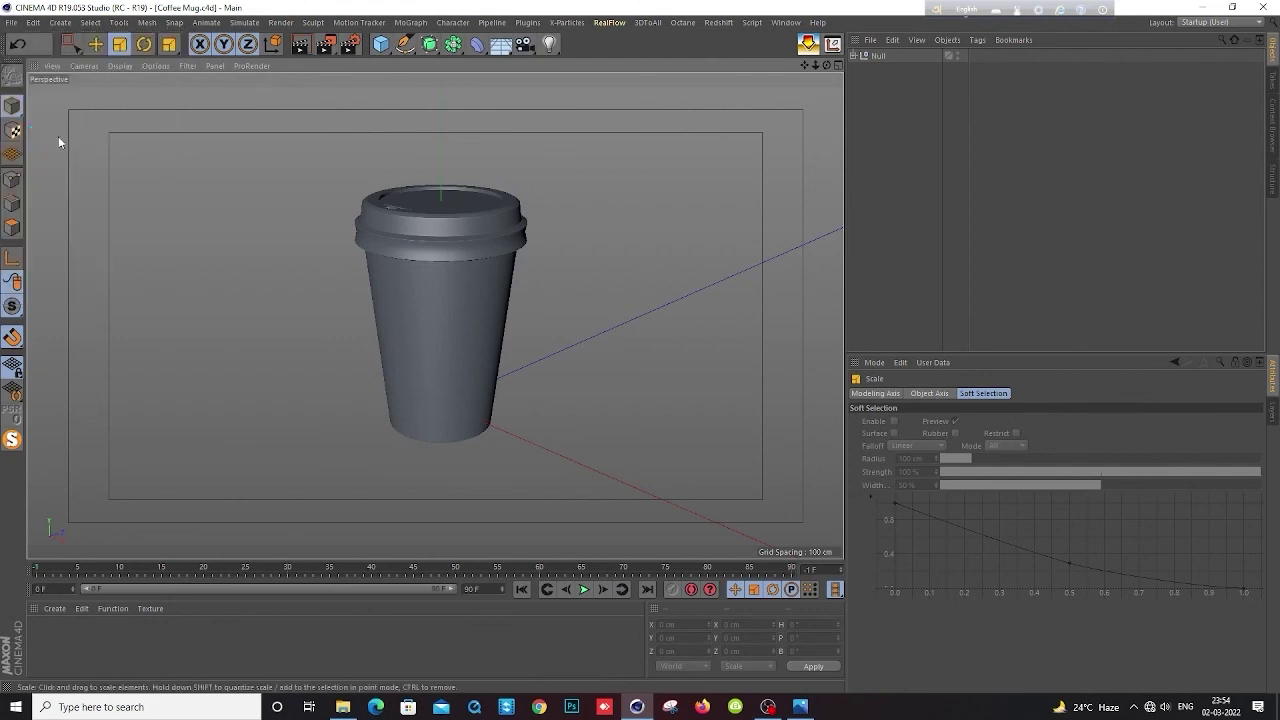